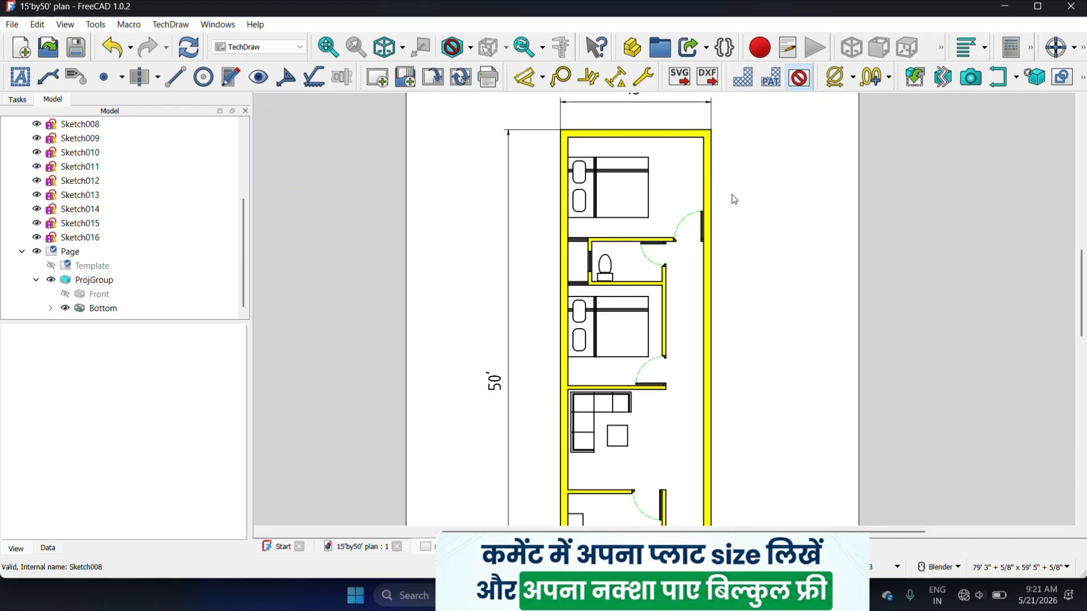
# - Examine the finished 15' by 50' floor plan on the TechDraw page
pyautogui.scroll(1, 677, 172)
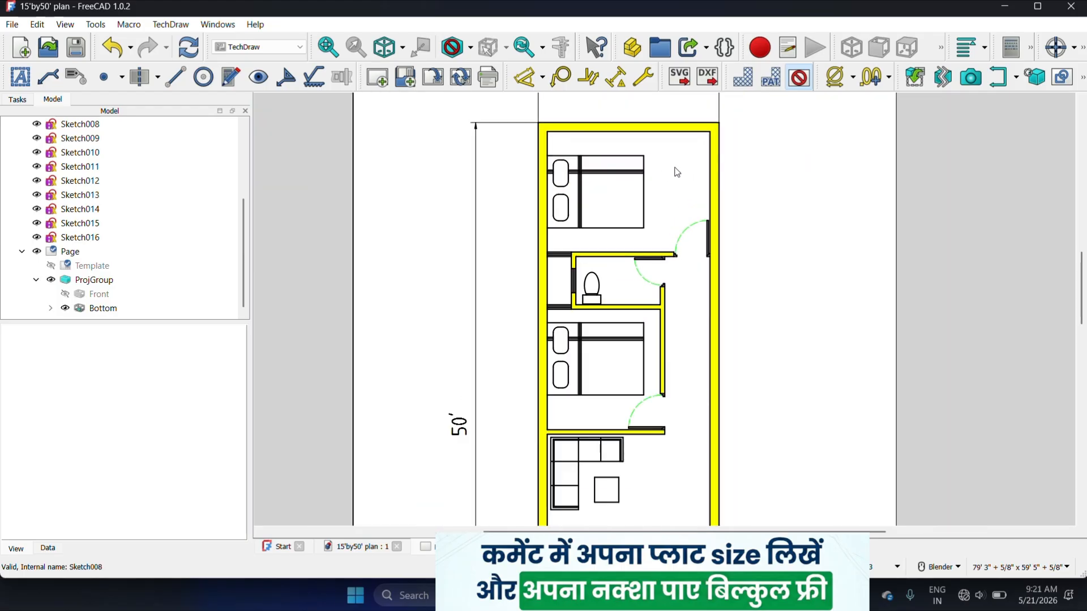
pyautogui.scroll(-3, 677, 175)
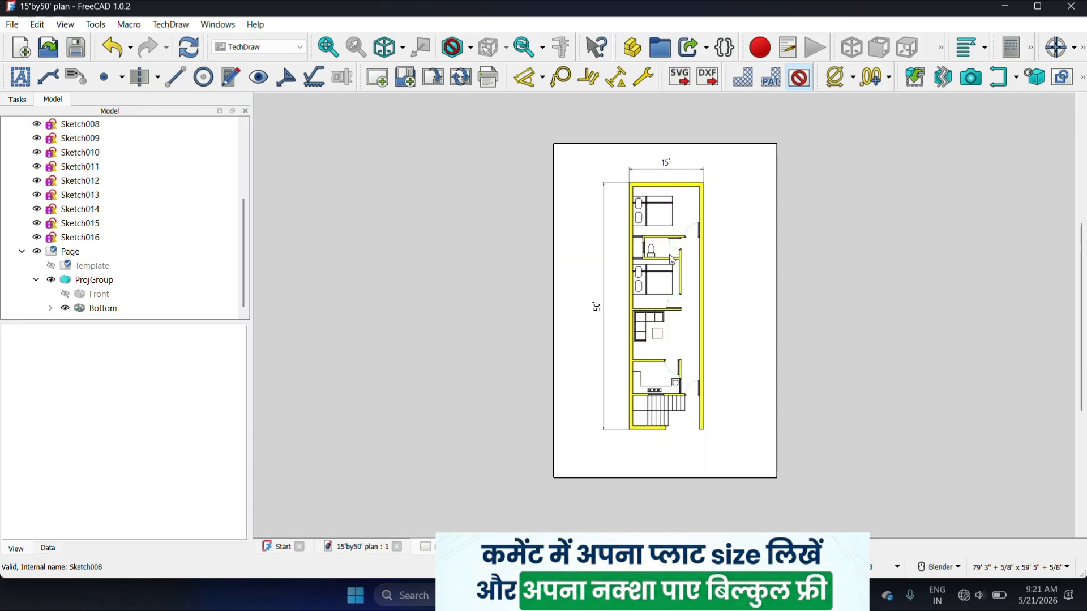
pyautogui.scroll(3, 713, 415)
pyautogui.scroll(-3, 692, 444)
pyautogui.scroll(2, 728, 336)
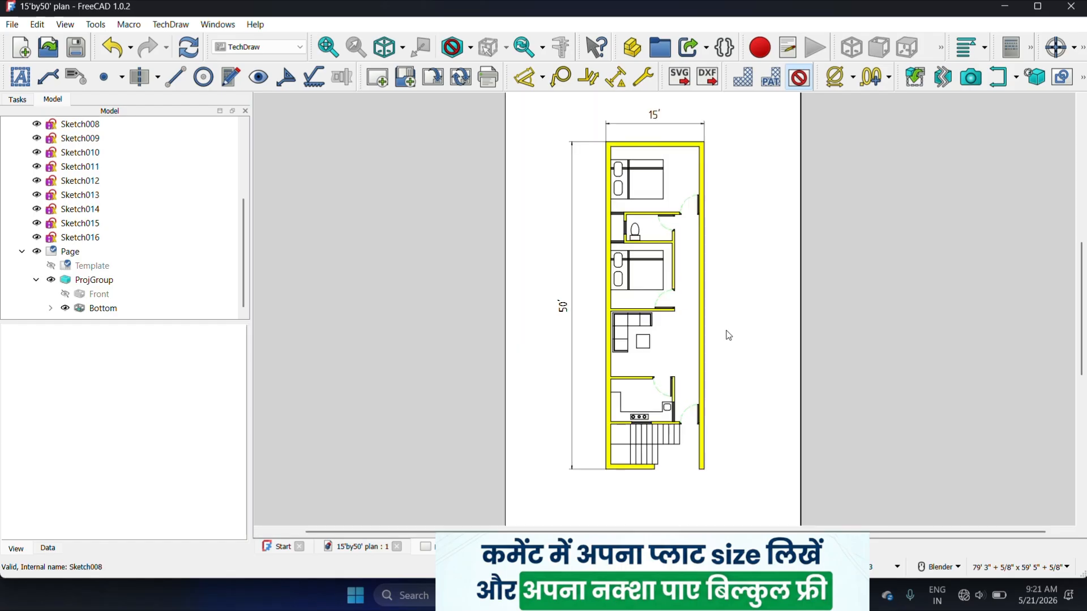
pyautogui.scroll(1, 728, 335)
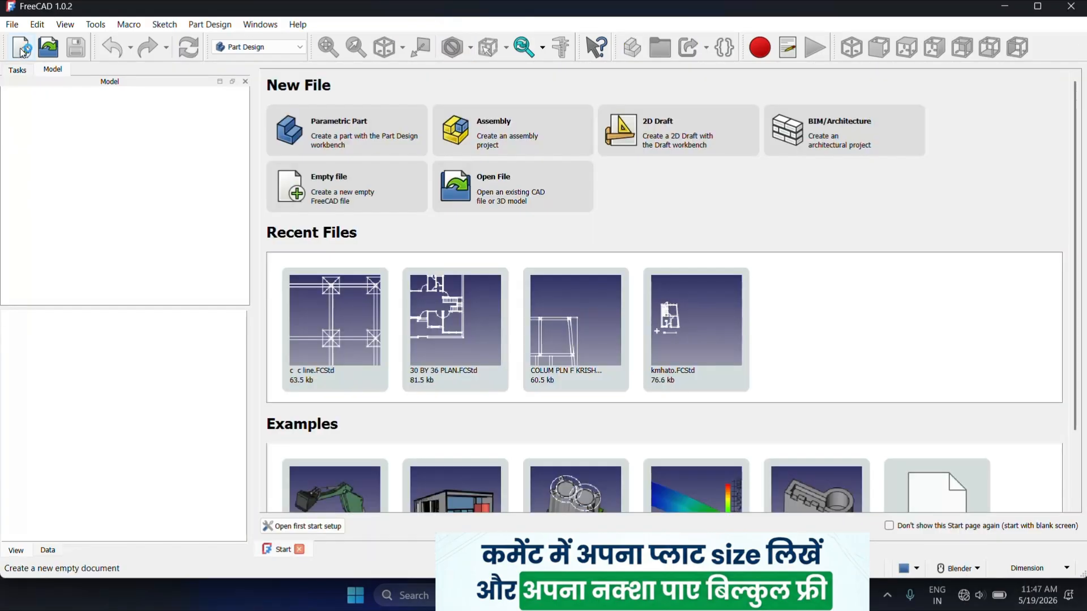
# - Create a new empty document and switch to the Sketcher workbench
pyautogui.click(316, 186)
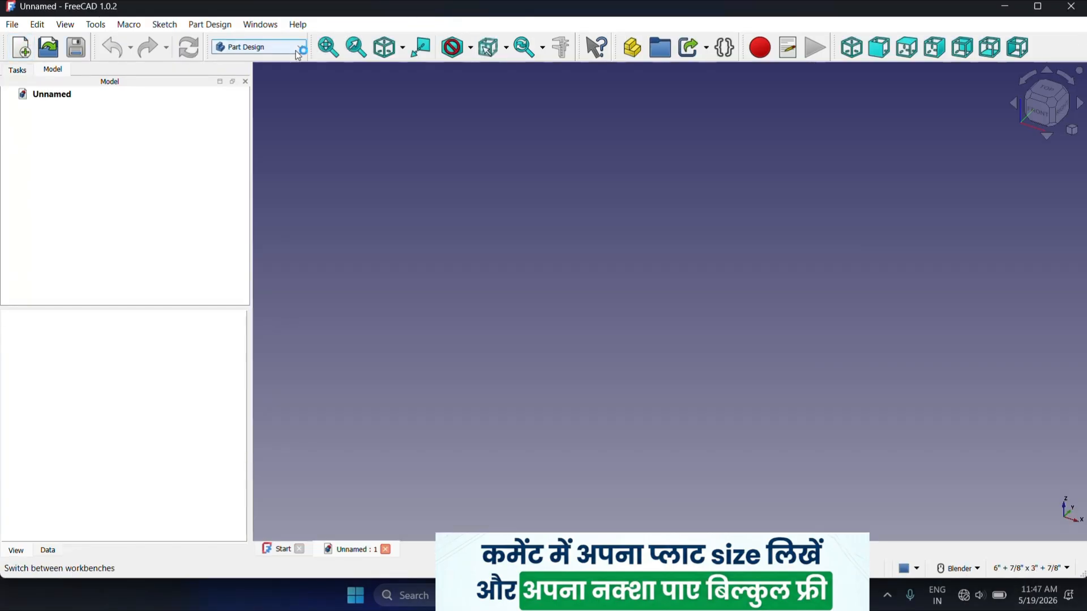
pyautogui.click(299, 55)
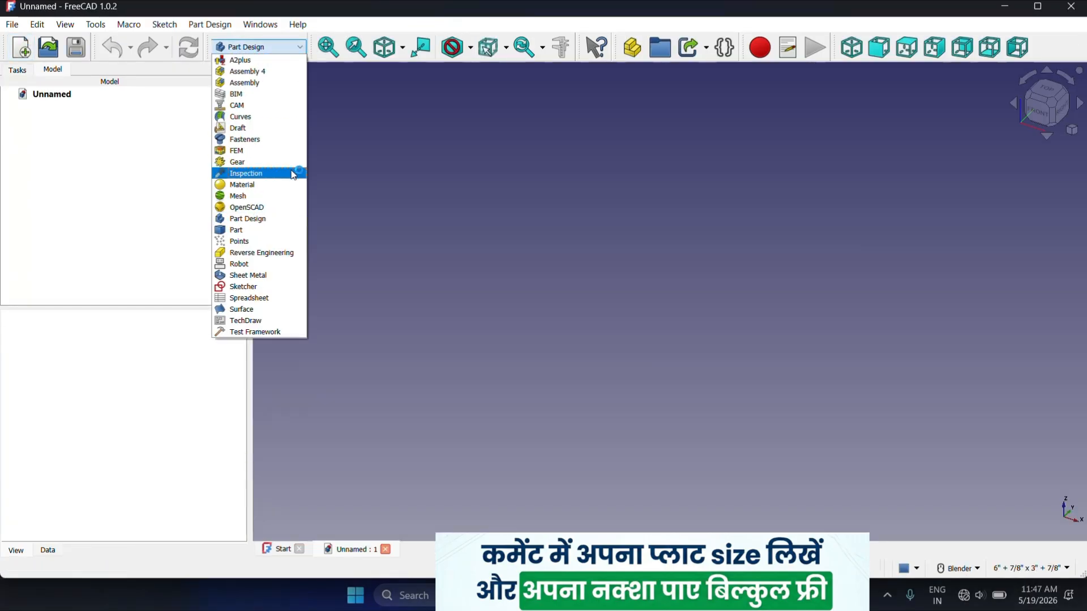
pyautogui.click(305, 283)
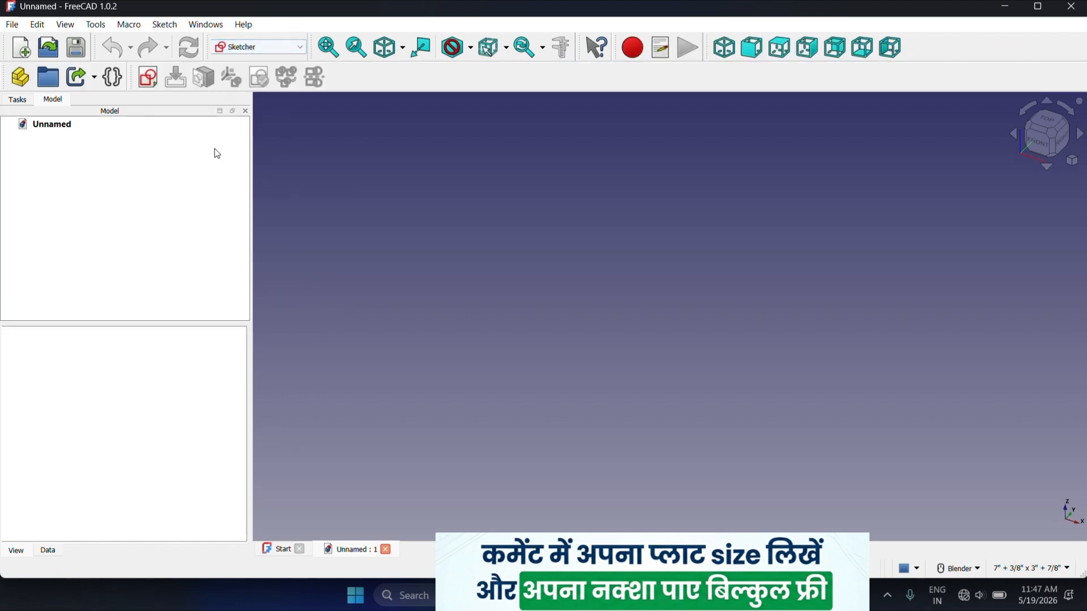
# - Start a new sketch on the XY-Plane and set the unit system to Building US (ft-in, sqft, cft)
pyautogui.click(147, 79)
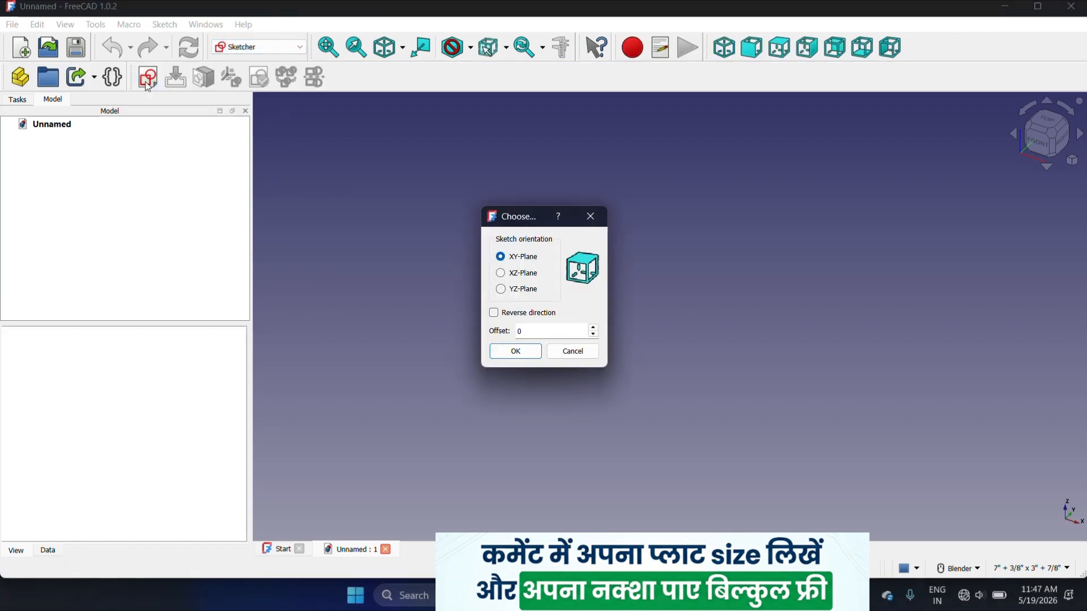
pyautogui.click(507, 352)
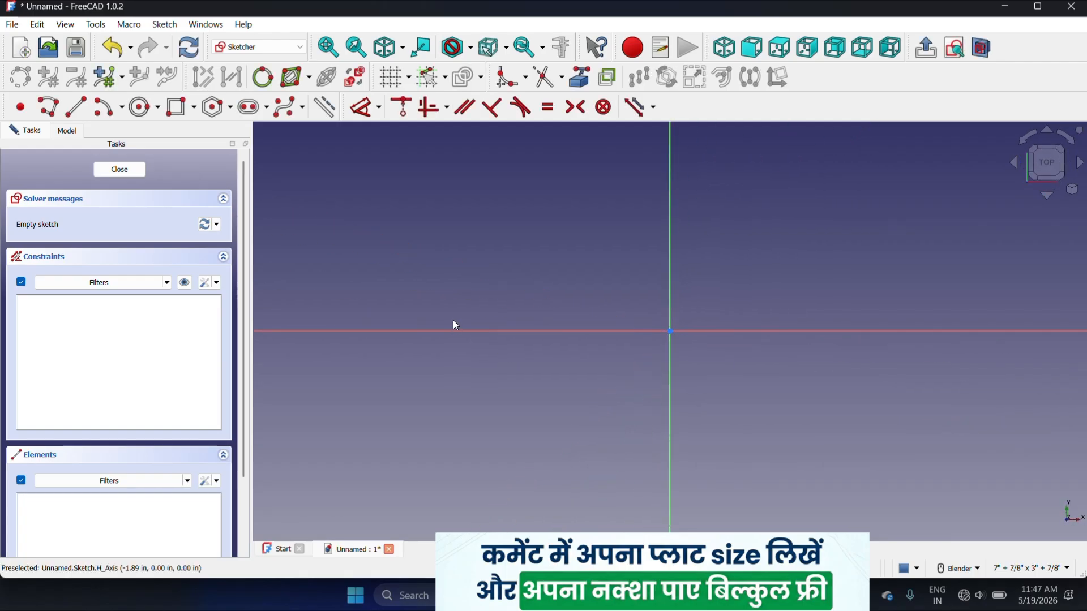
pyautogui.click(1030, 568)
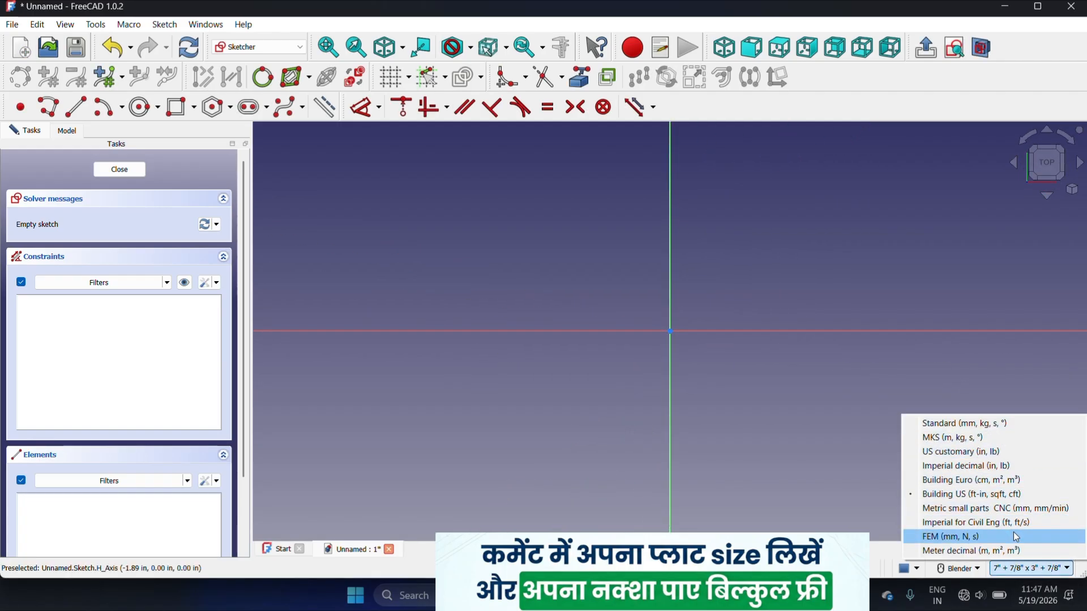
pyautogui.click(994, 495)
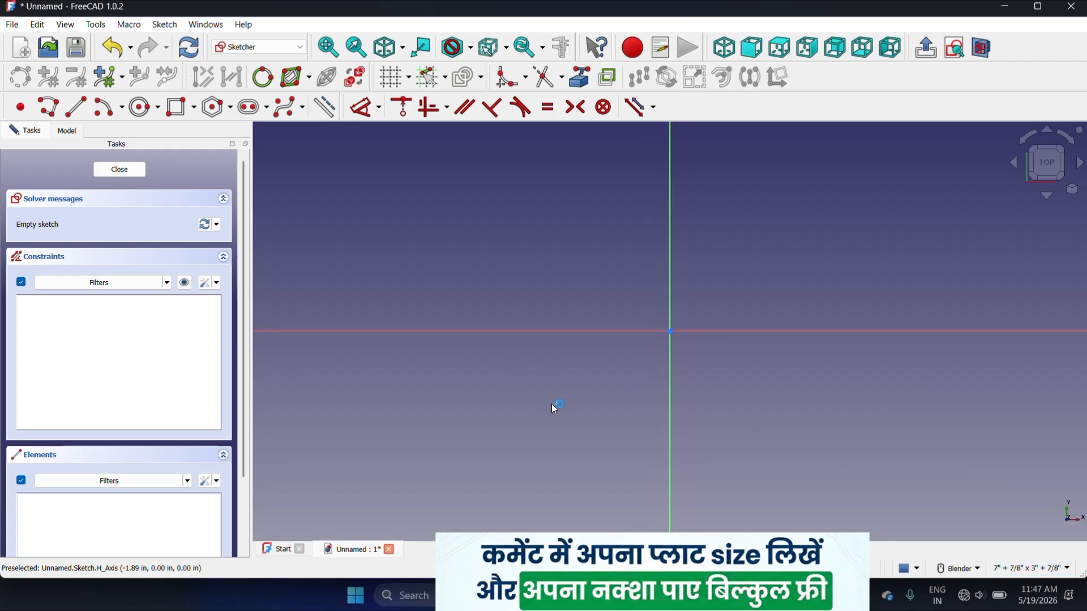
# - Draw a rectangle from the origin, about 3 7/8" wide and 4 1/8" high, in the upper-right quadrant
pyautogui.click(185, 112)
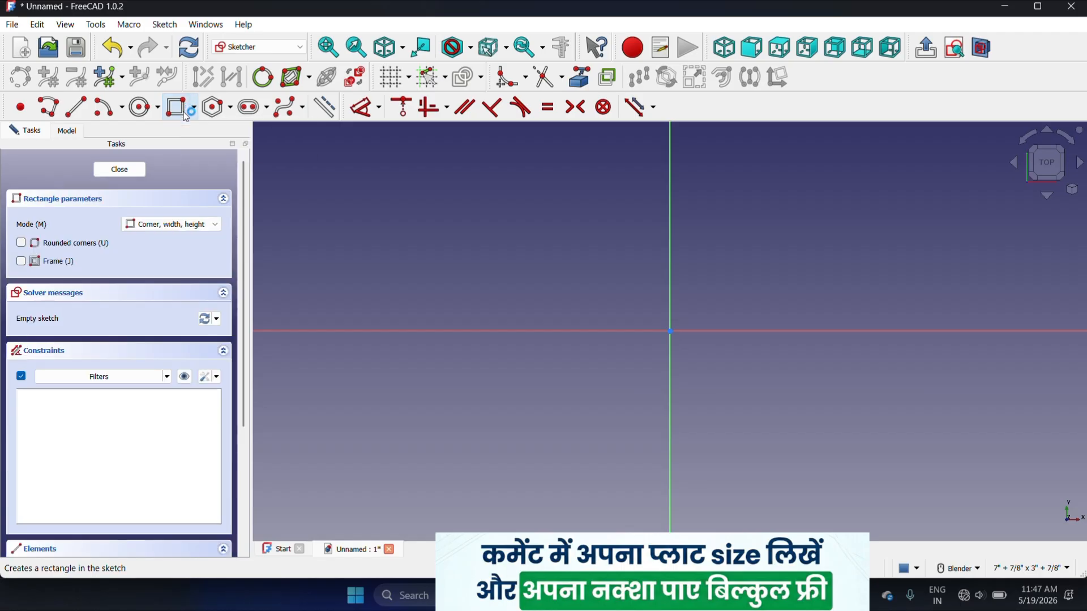
pyautogui.click(672, 331)
pyautogui.scroll(-4, 529, 412)
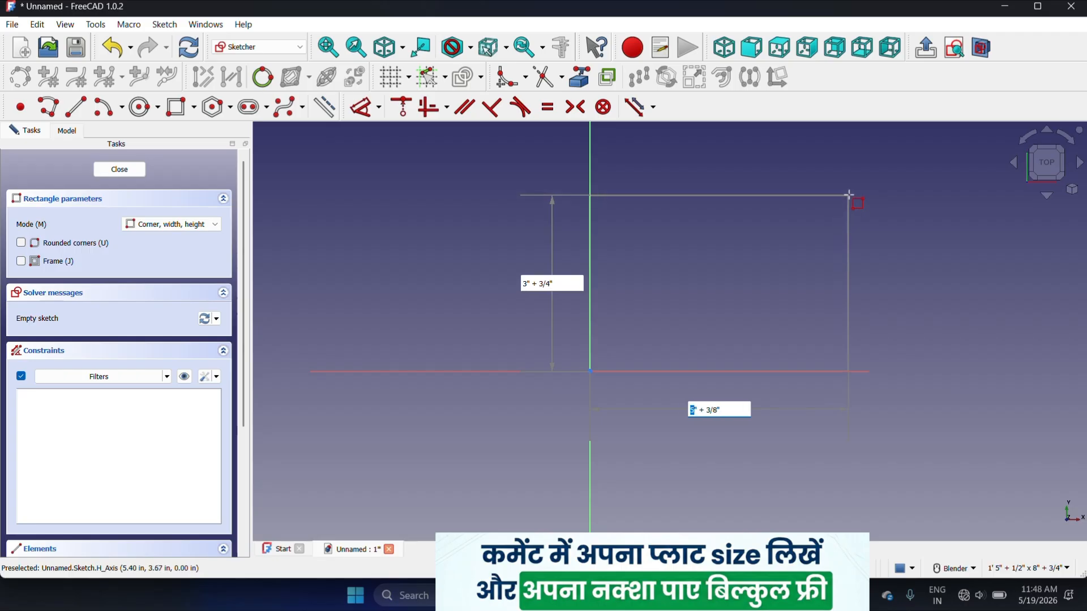
pyautogui.click(778, 171)
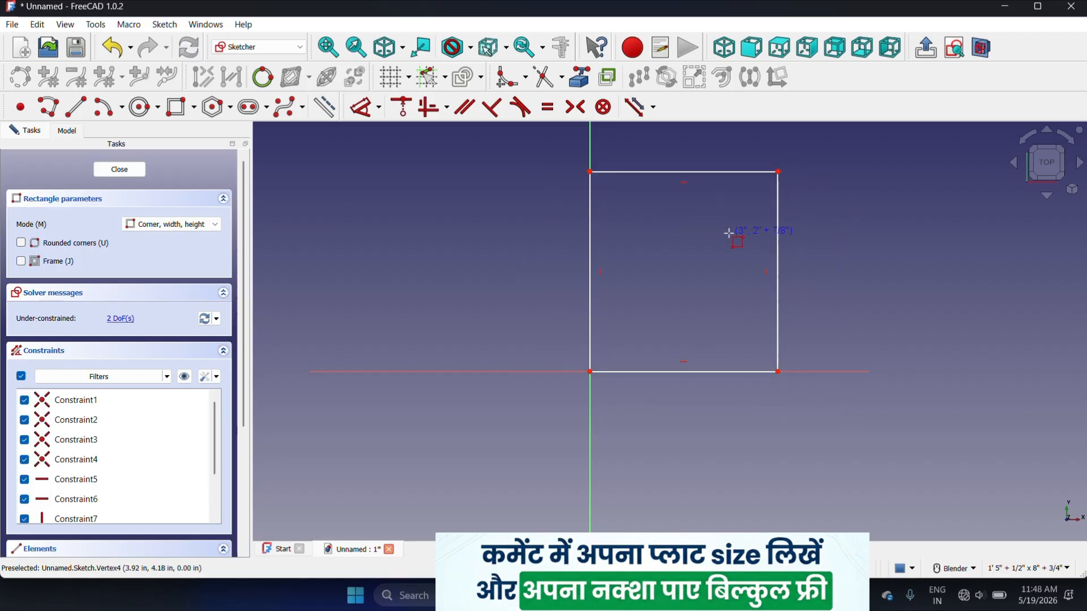
pyautogui.rightClick(678, 244)
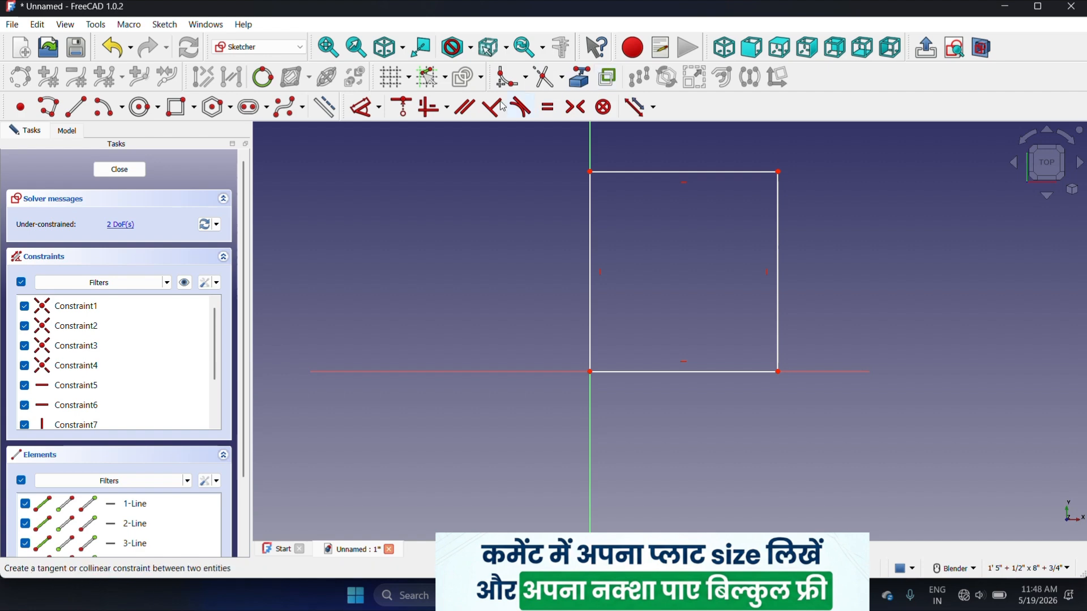
# - Dimension the rectangle's left vertical side and set its length to 50'
pyautogui.click(363, 117)
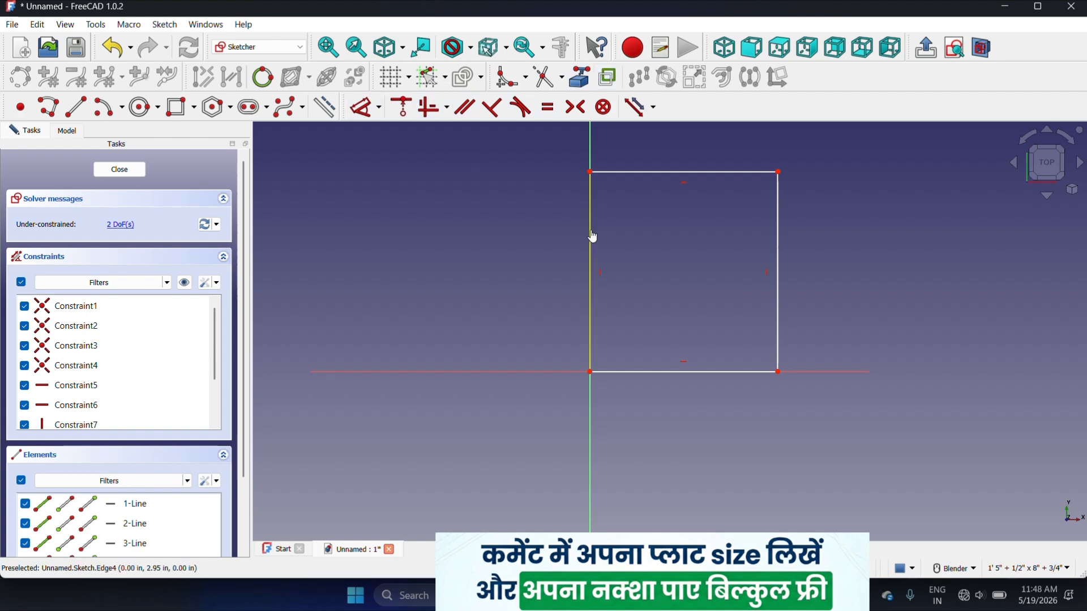
pyautogui.click(590, 236)
pyautogui.click(497, 217)
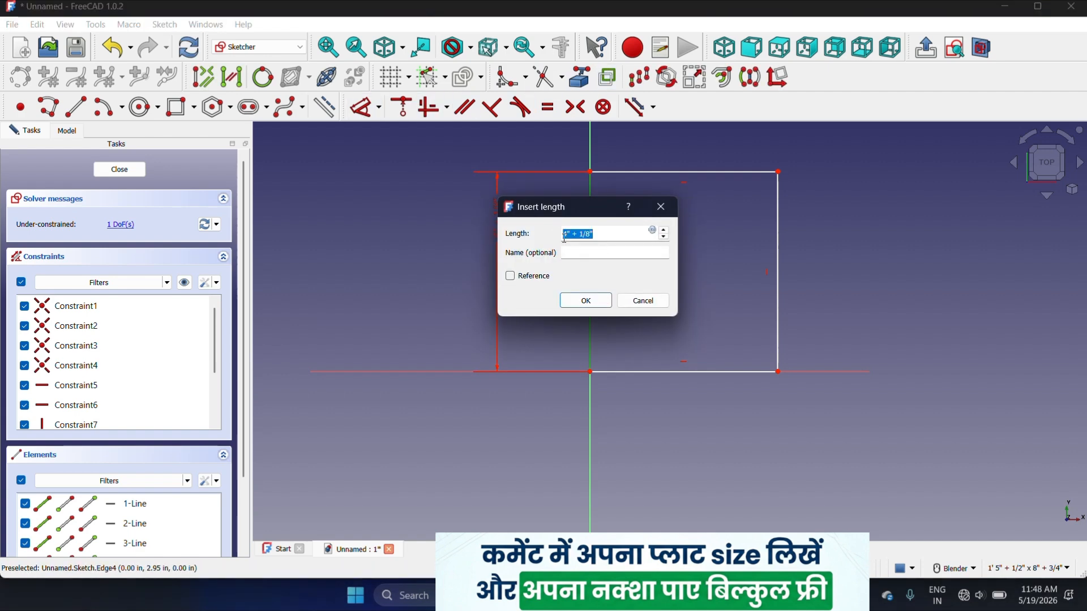
pyautogui.write("50'")
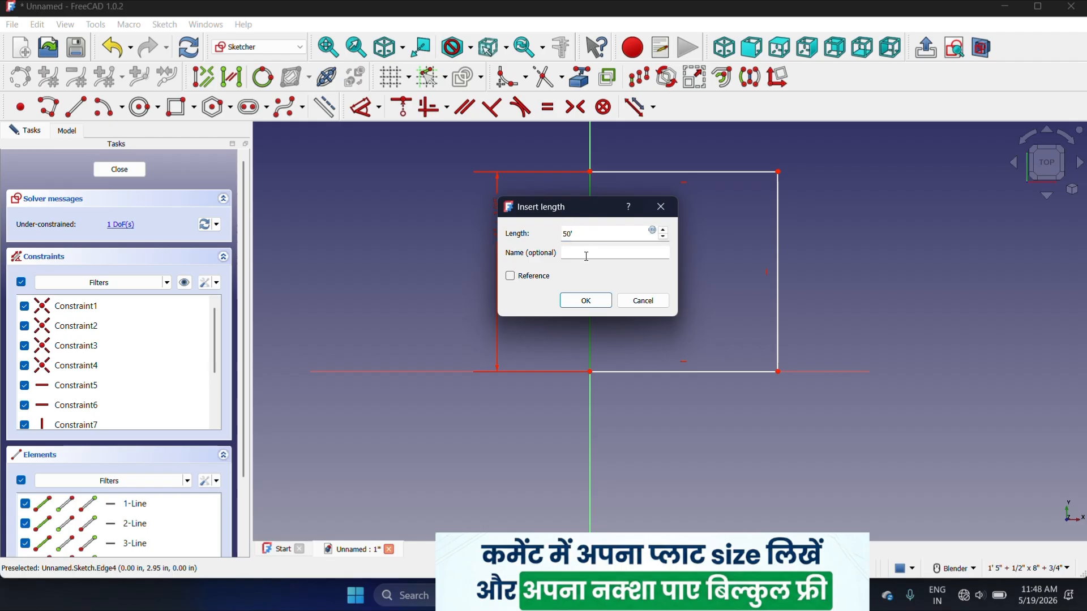
pyautogui.click(592, 308)
# - Dimension the rectangle's bottom side and set its length to 15'
pyautogui.click(623, 371)
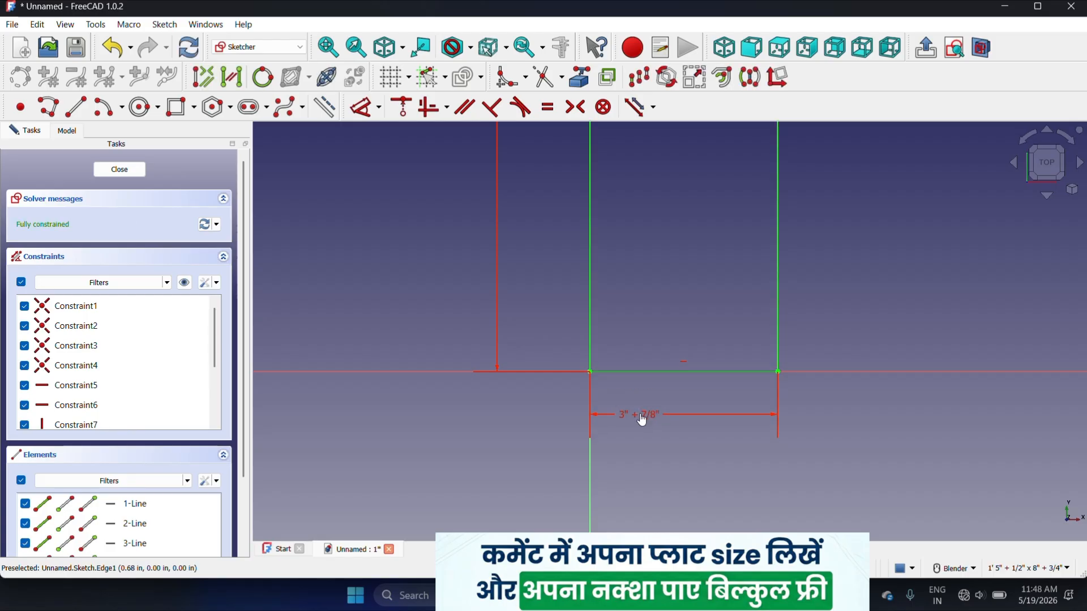
pyautogui.click(642, 416)
pyautogui.moveTo(742, 430); pyautogui.dragTo(701, 429)
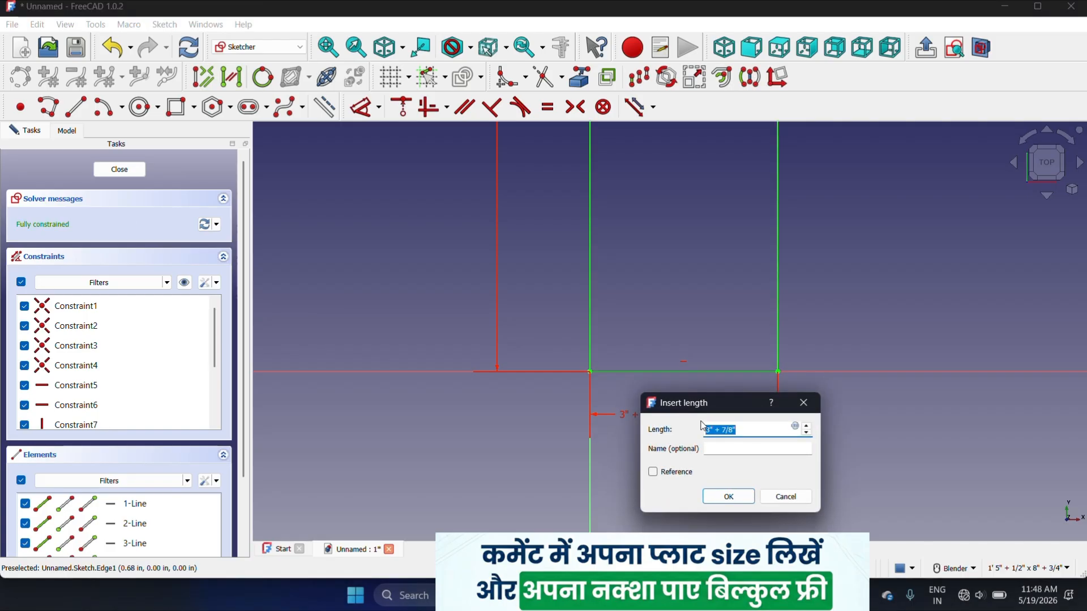
pyautogui.write('15')
pyautogui.click(723, 497)
# - Move the 50' and 15' dimensions clear of the rectangle, to its left and below it
pyautogui.scroll(-10, 575, 388)
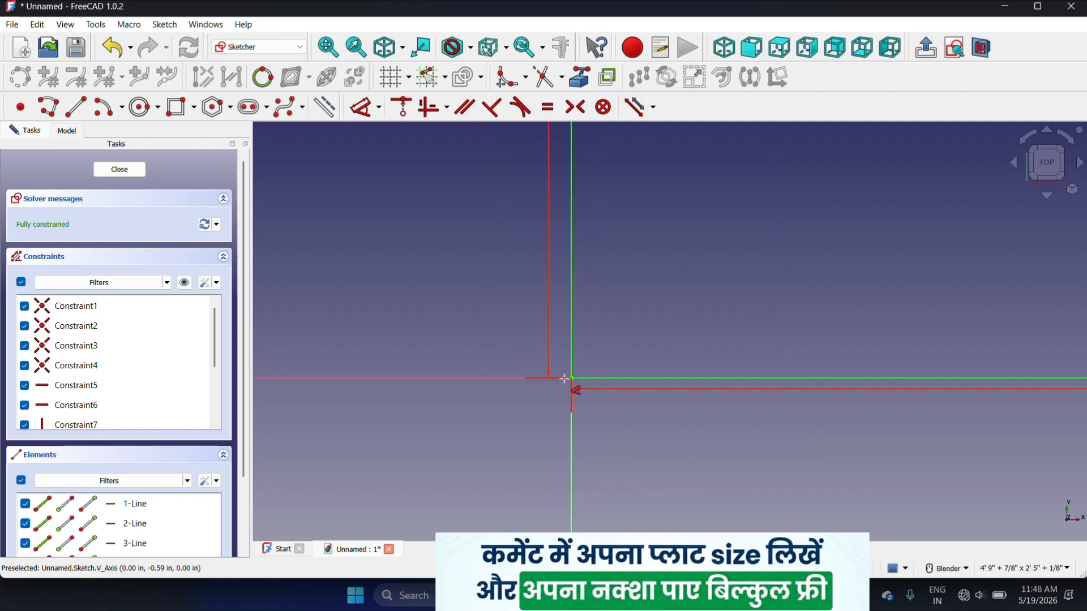
pyautogui.scroll(-5, 522, 389)
pyautogui.scroll(1, 520, 339)
pyautogui.scroll(1, 518, 338)
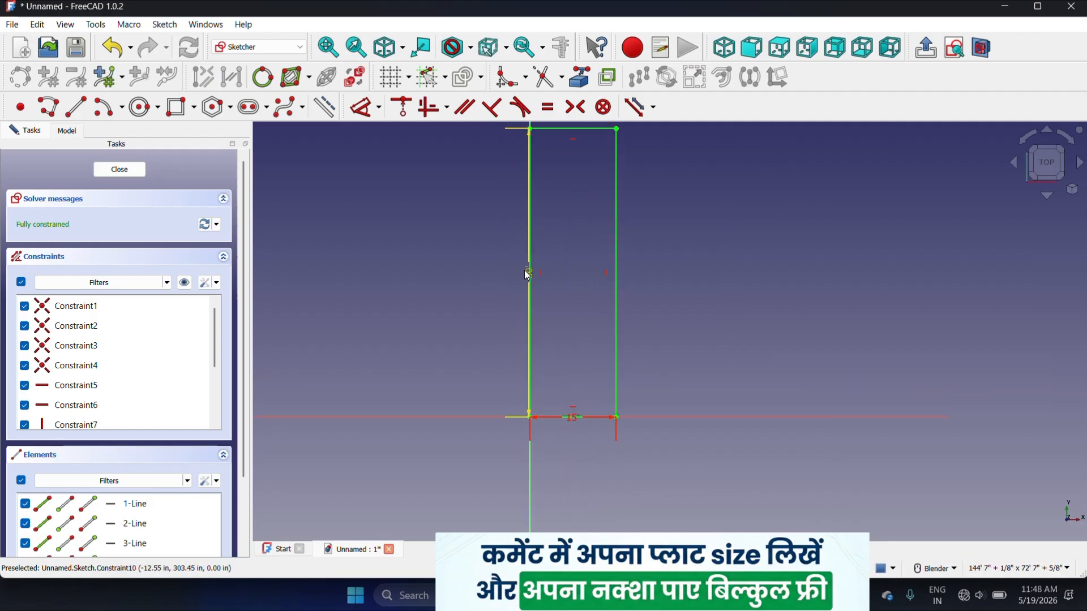
pyautogui.moveTo(526, 273); pyautogui.dragTo(485, 273)
pyautogui.moveTo(575, 417); pyautogui.dragTo(577, 456)
# - Offset all four sides of the 15' by 50' rectangle 9" inward using the Intersection mode
pyautogui.scroll(-2, 603, 368)
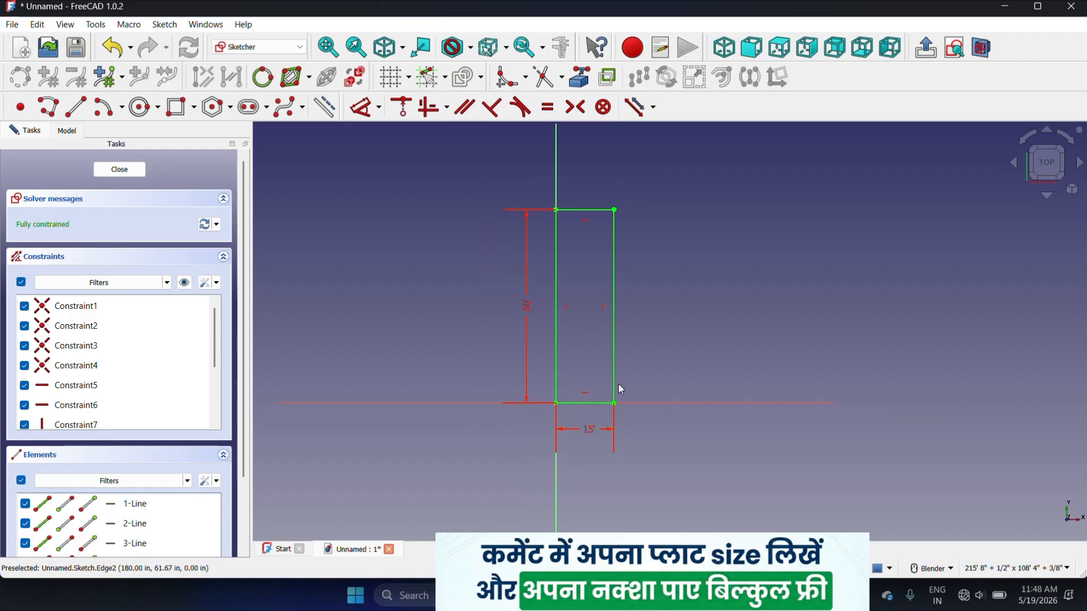
pyautogui.scroll(1, 618, 384)
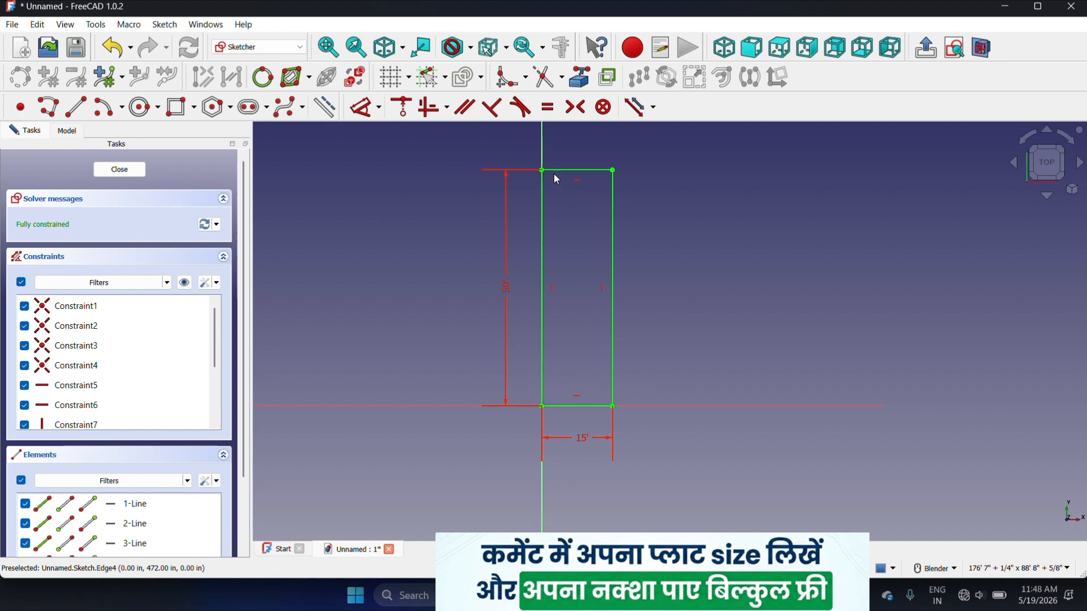
pyautogui.scroll(1, 577, 304)
pyautogui.scroll(-1, 529, 218)
pyautogui.moveTo(514, 141); pyautogui.dragTo(632, 413)
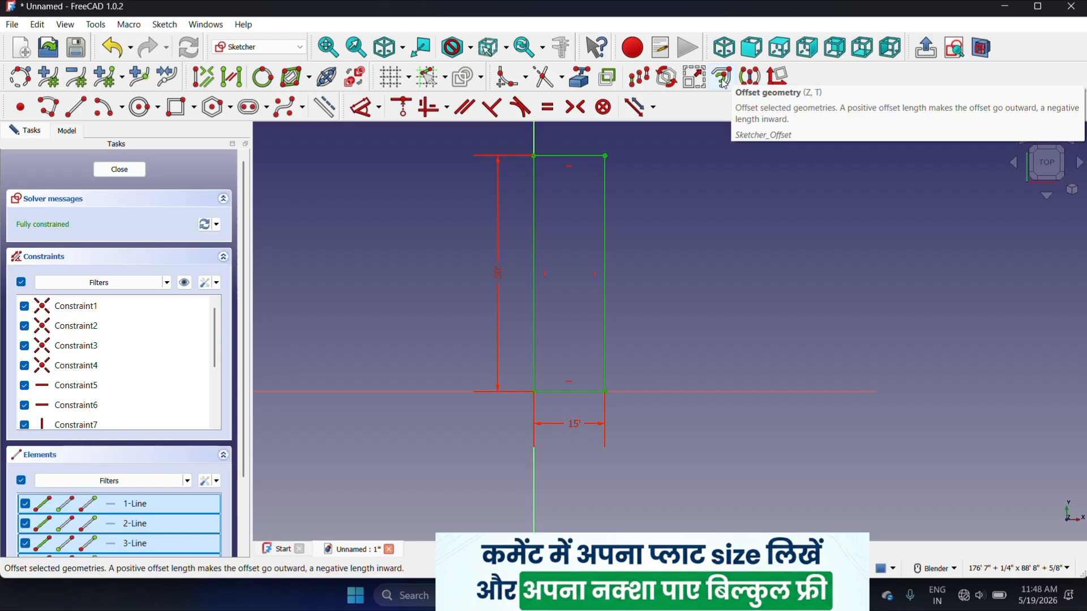
pyautogui.click(724, 83)
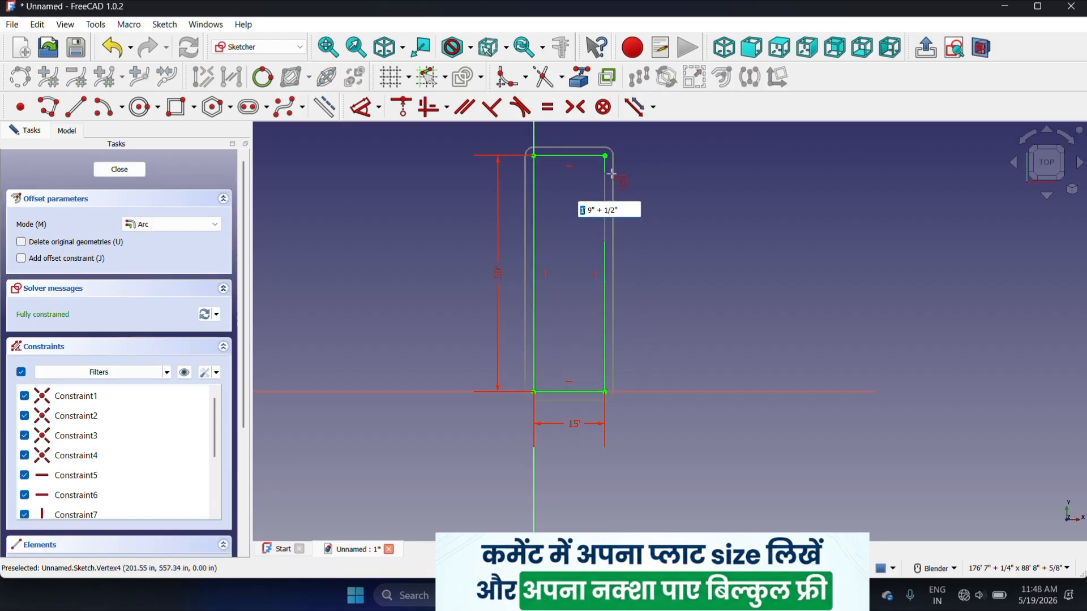
pyautogui.click(152, 225)
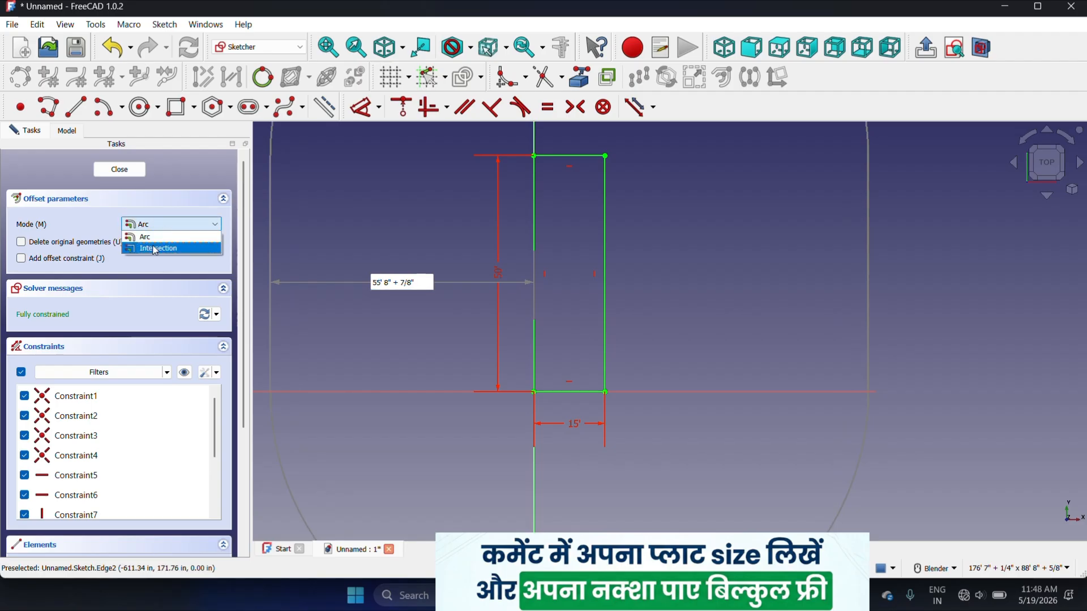
pyautogui.click(154, 251)
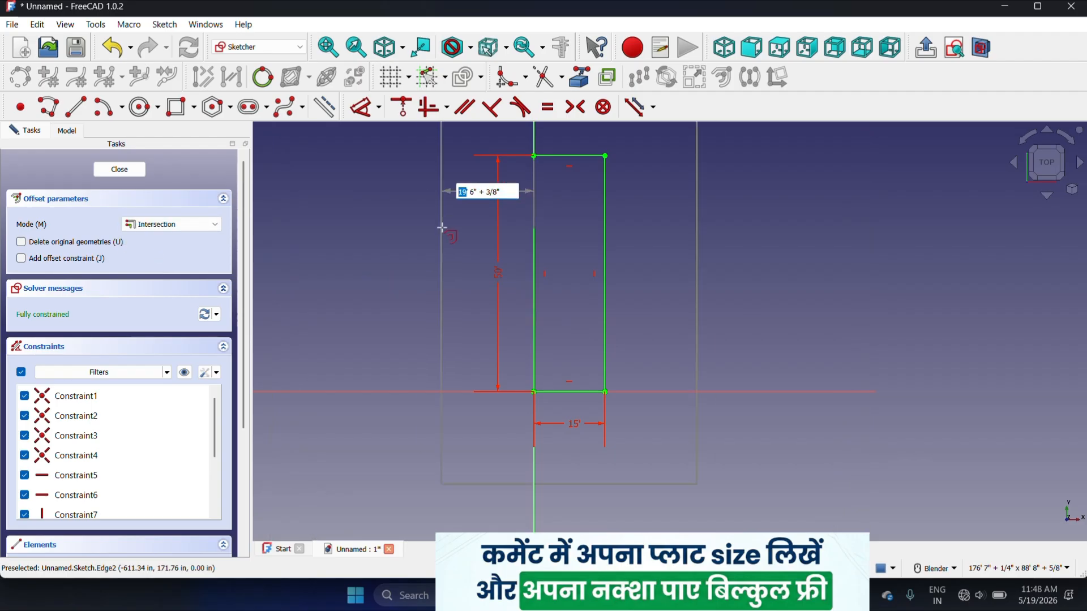
pyautogui.scroll(1, 549, 214)
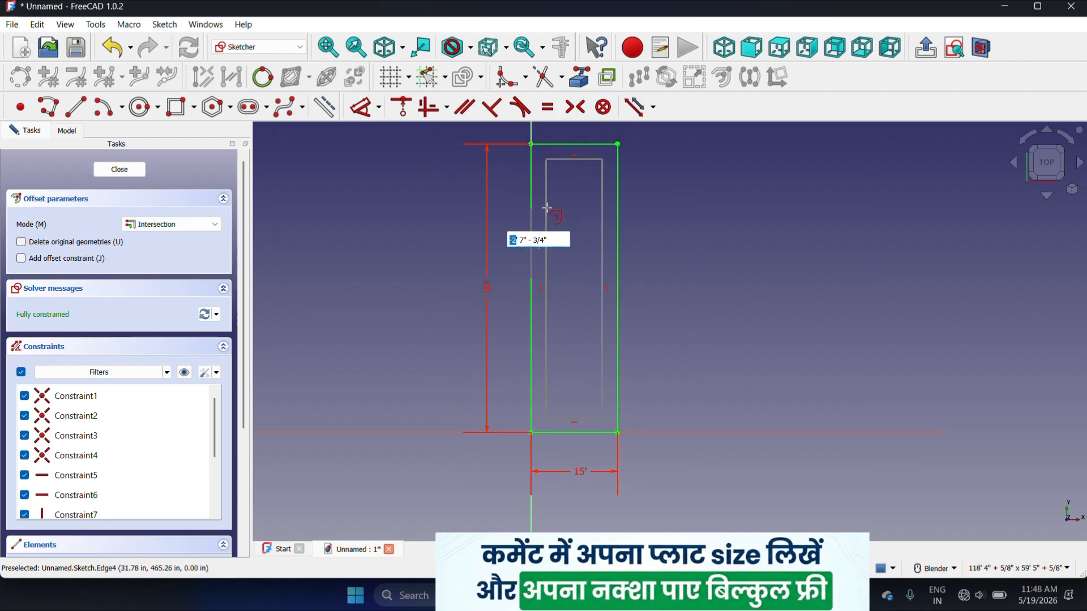
pyautogui.scroll(3, 546, 209)
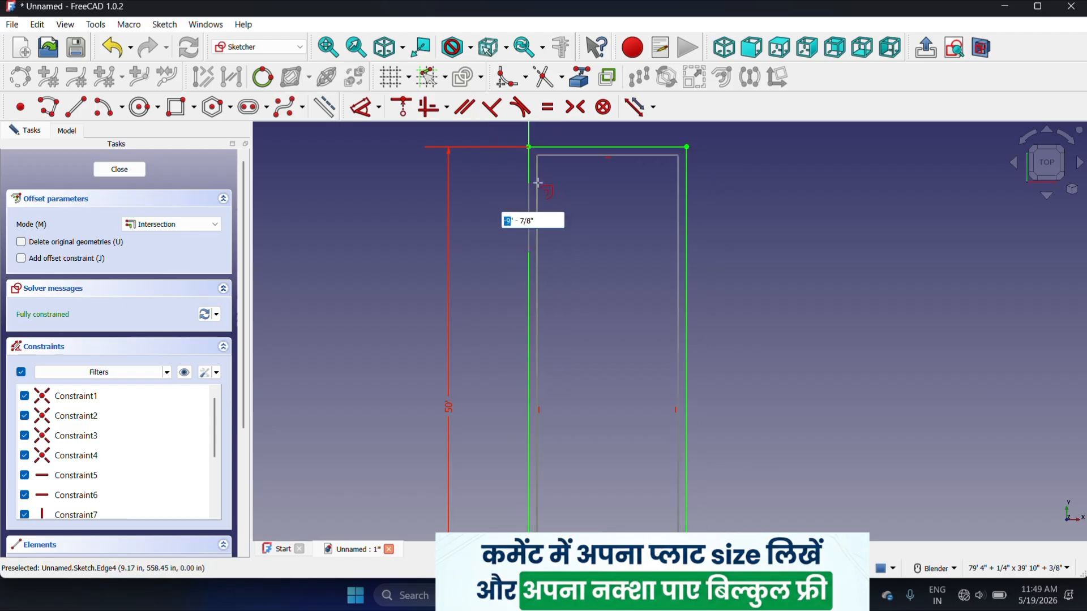
pyautogui.scroll(2, 545, 184)
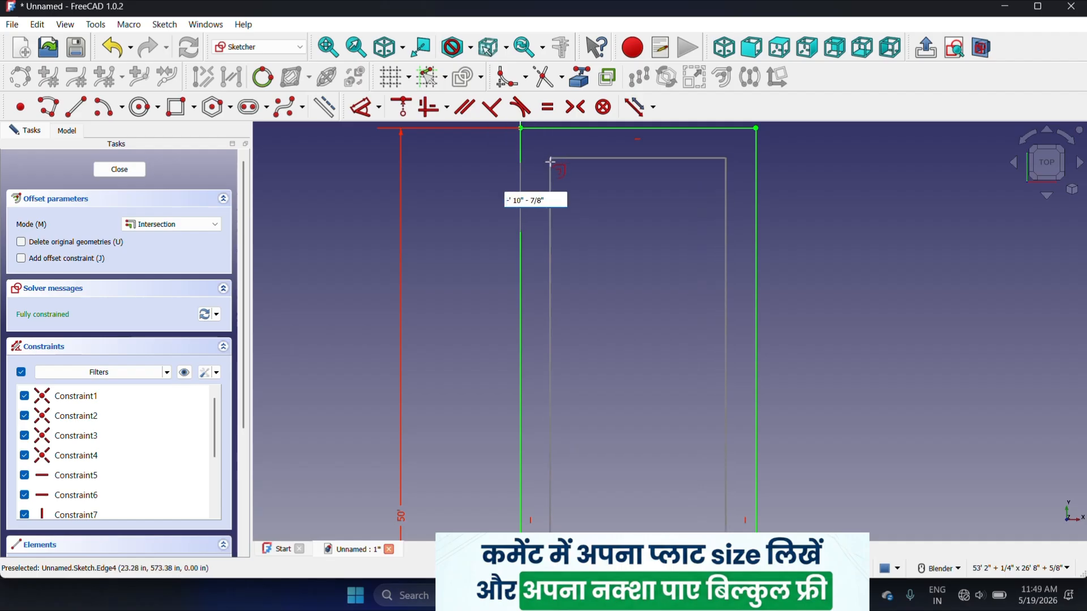
pyautogui.write('9')
pyautogui.press('Delete')
pyautogui.press('Delete')
pyautogui.press('Delete')
pyautogui.press('Delete')
pyautogui.press('Delete')
pyautogui.press('Delete')
pyautogui.press('Delete')
pyautogui.press('Delete')
pyautogui.press('Delete')
pyautogui.press('Delete')
pyautogui.press('Delete')
pyautogui.press('Return')
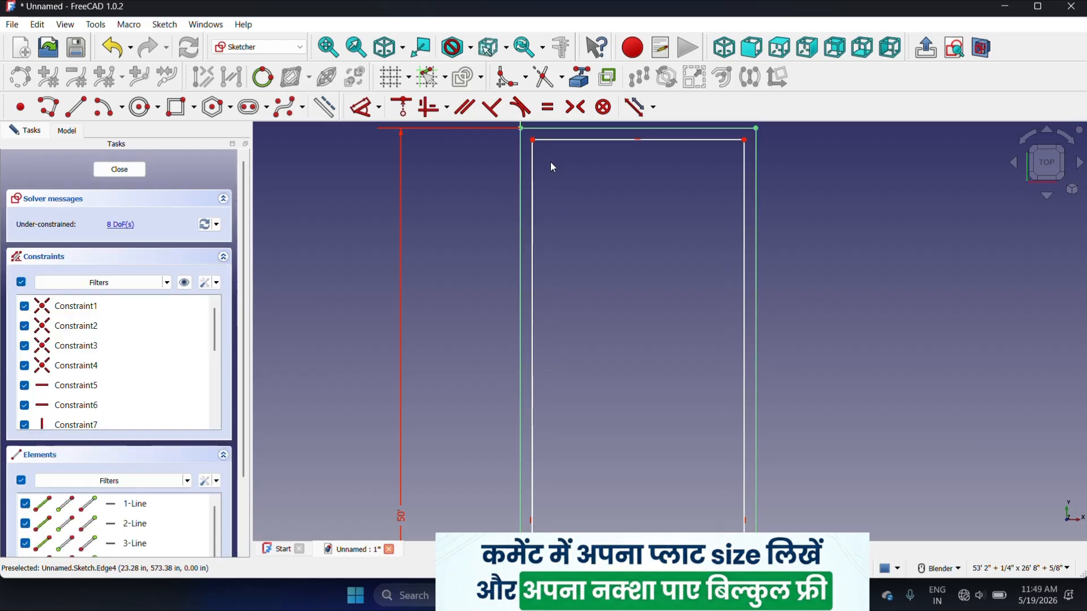
# - Examine the outer rectangle and its inward offset at the corners and along the full height
pyautogui.scroll(-2, 653, 195)
pyautogui.scroll(-3, 653, 194)
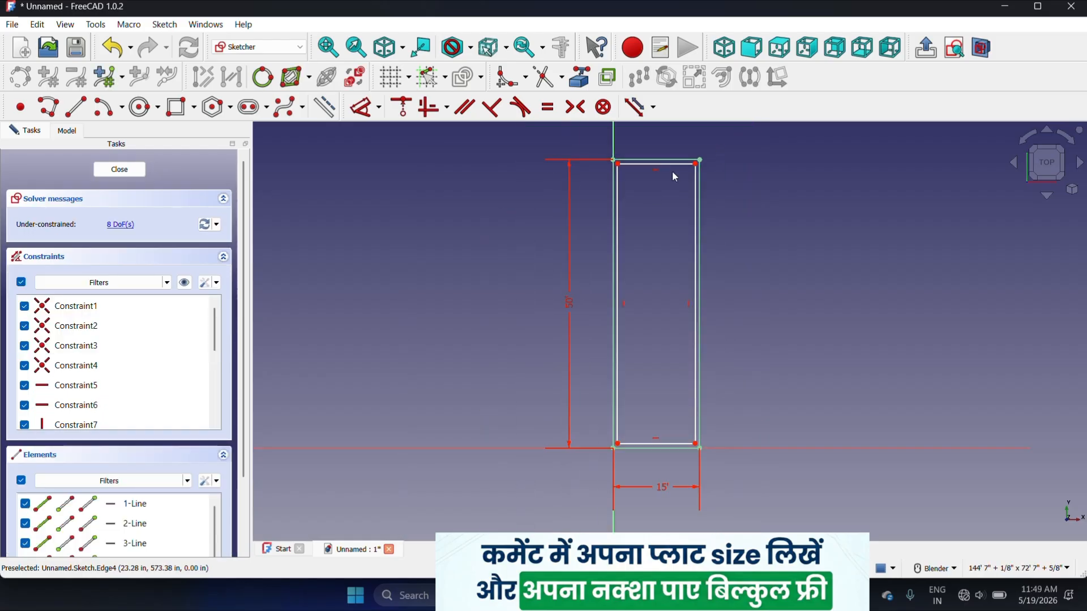
pyautogui.scroll(4, 673, 415)
pyautogui.scroll(-3, 675, 419)
pyautogui.scroll(-2, 661, 205)
pyautogui.scroll(4, 661, 206)
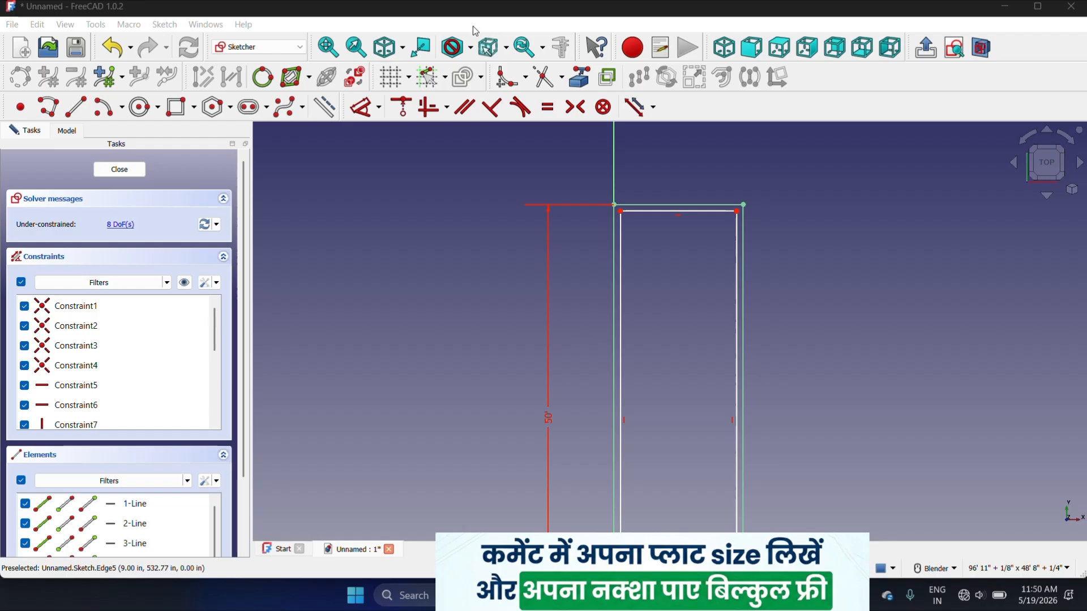
pyautogui.scroll(-4, 660, 183)
pyautogui.scroll(4, 665, 182)
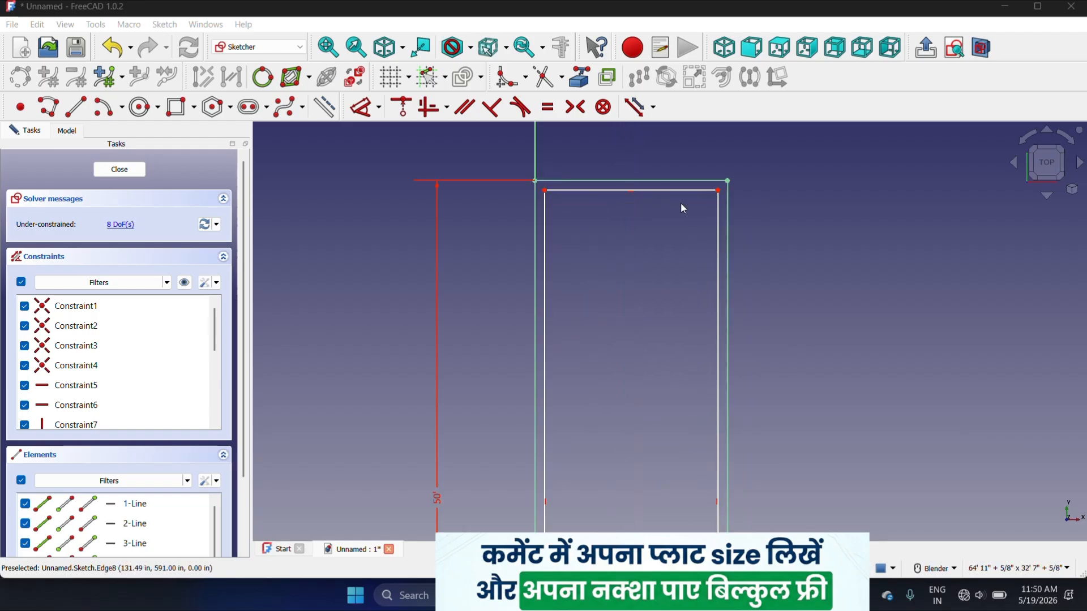
# - Copy the inner rectangle's top line once with Translate, 10' away at -90°, across the upper part of the plan
pyautogui.scroll(-3, 623, 278)
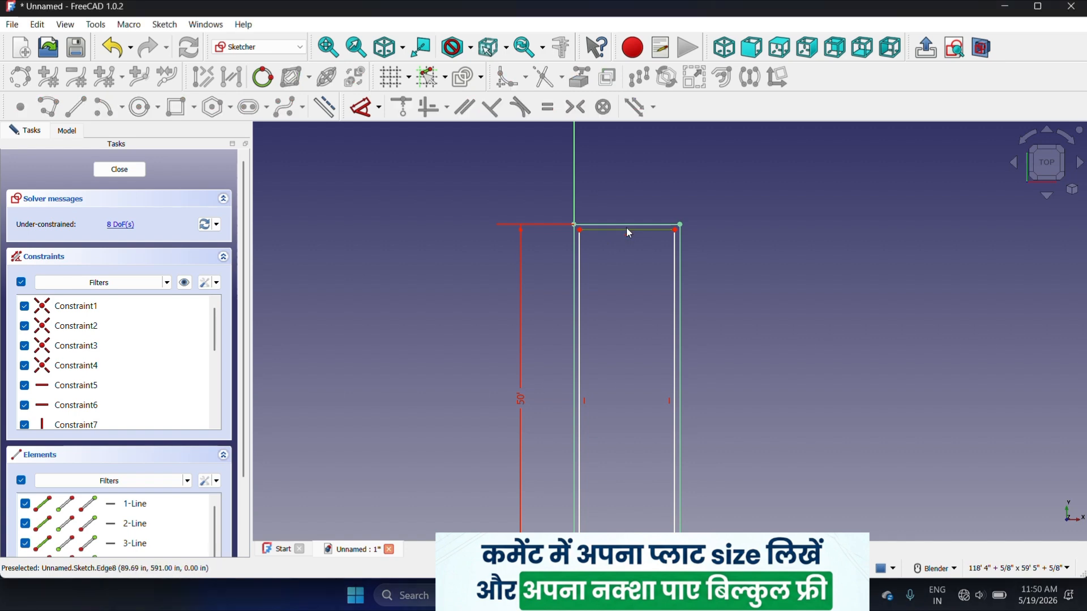
pyautogui.click(627, 230)
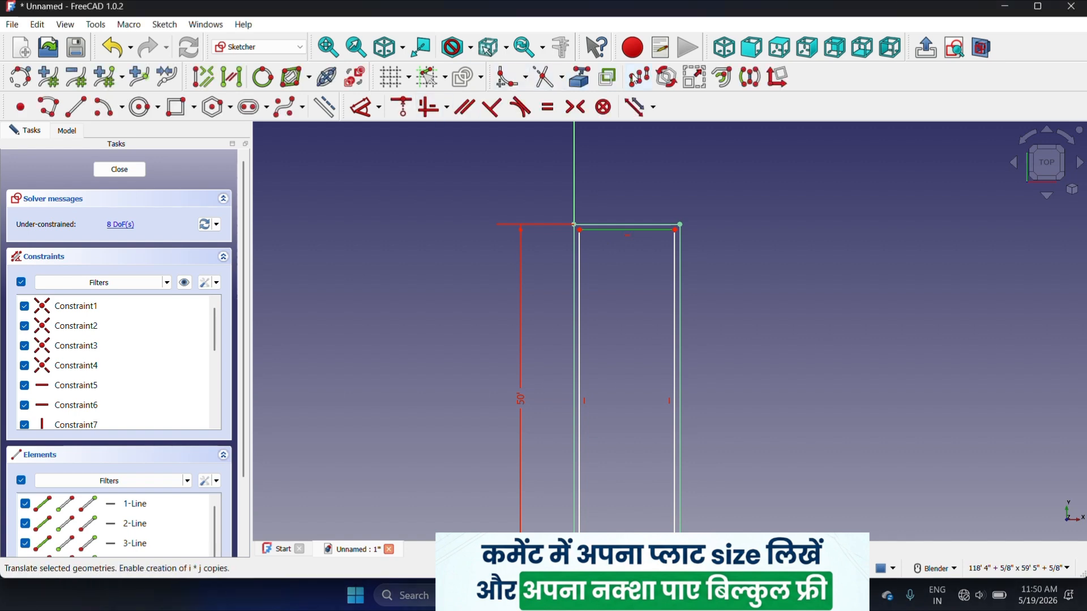
pyautogui.click(635, 80)
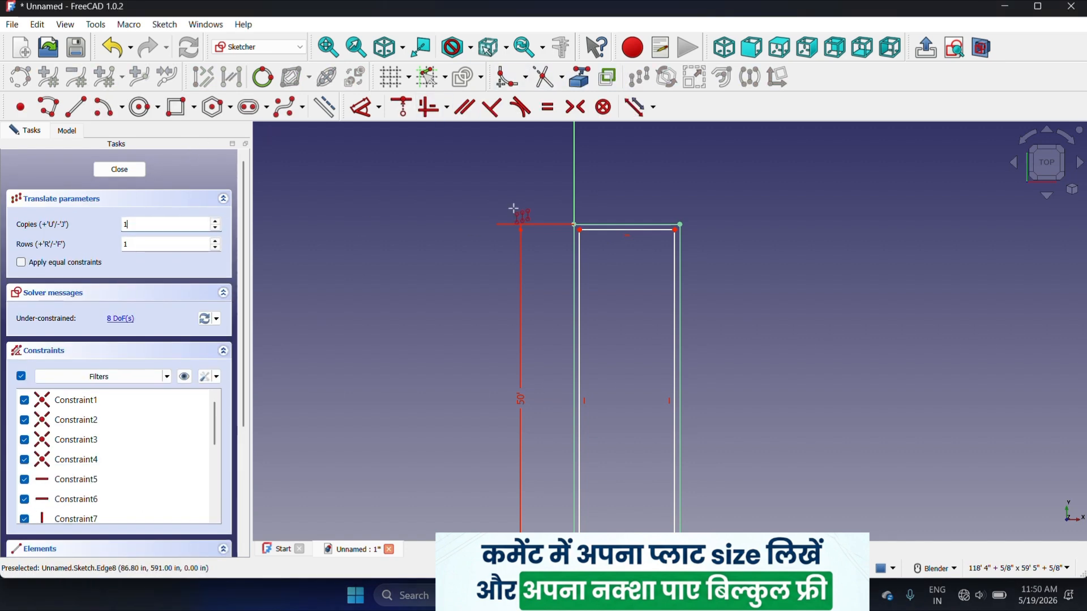
pyautogui.click(619, 307)
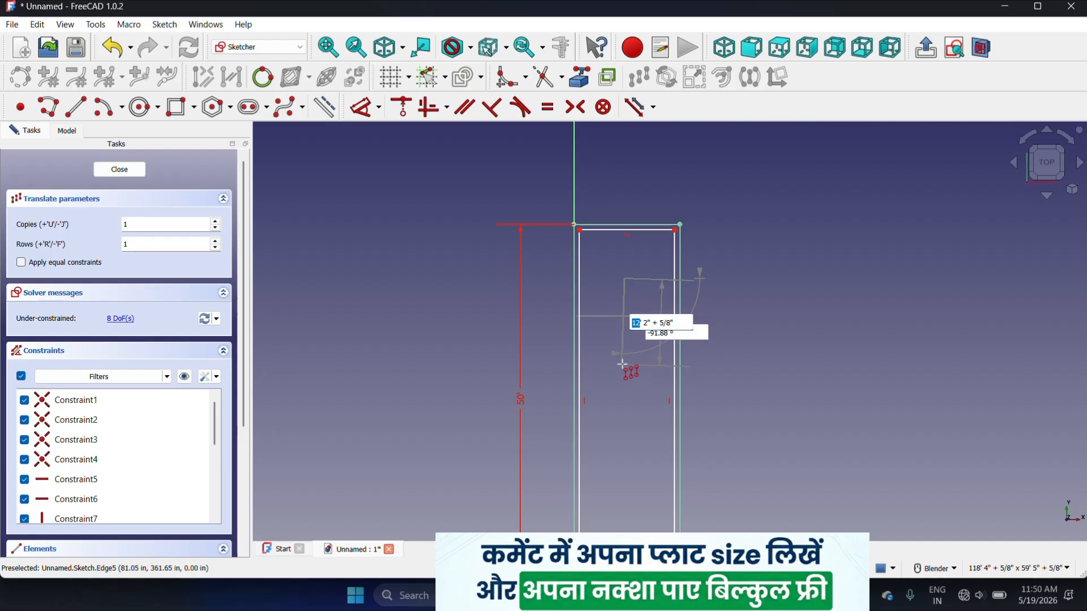
pyautogui.press('BackSpace')
pyautogui.press('Delete')
pyautogui.press('Delete')
pyautogui.press('Delete')
pyautogui.press('Delete')
pyautogui.press('Delete')
pyautogui.press('Delete')
pyautogui.press('Delete')
pyautogui.press('Delete')
pyautogui.press('Delete')
pyautogui.press('Delete')
pyautogui.press('Tab')
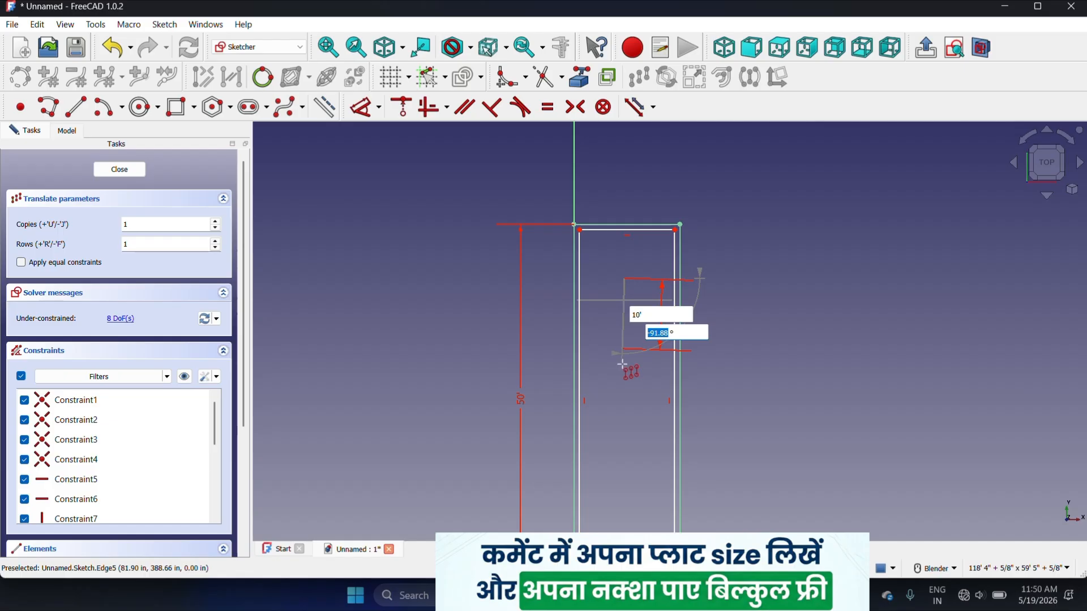
pyautogui.write('-90')
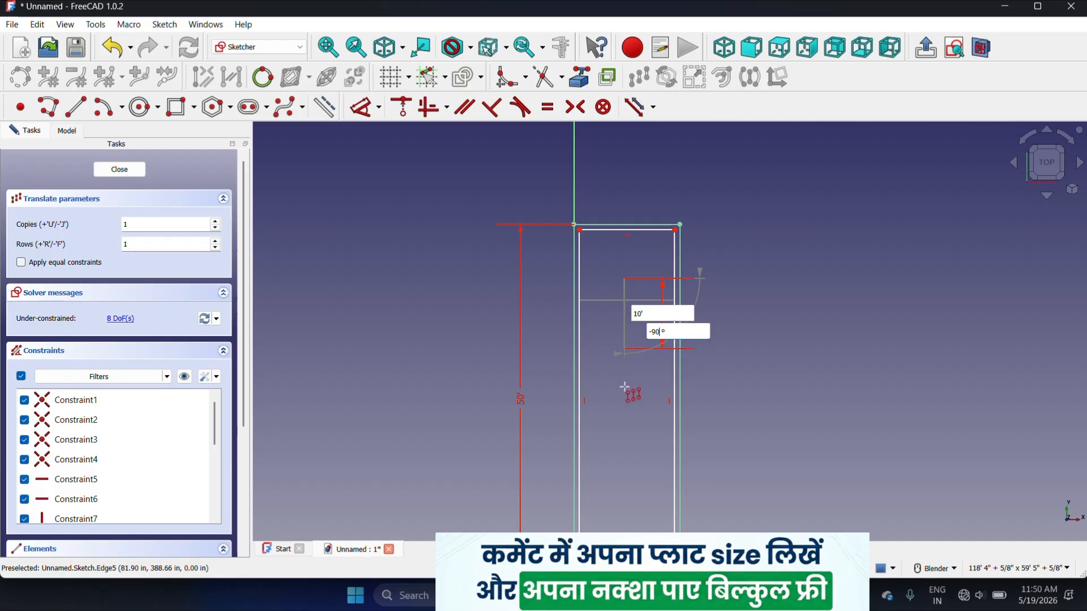
pyautogui.click(623, 386)
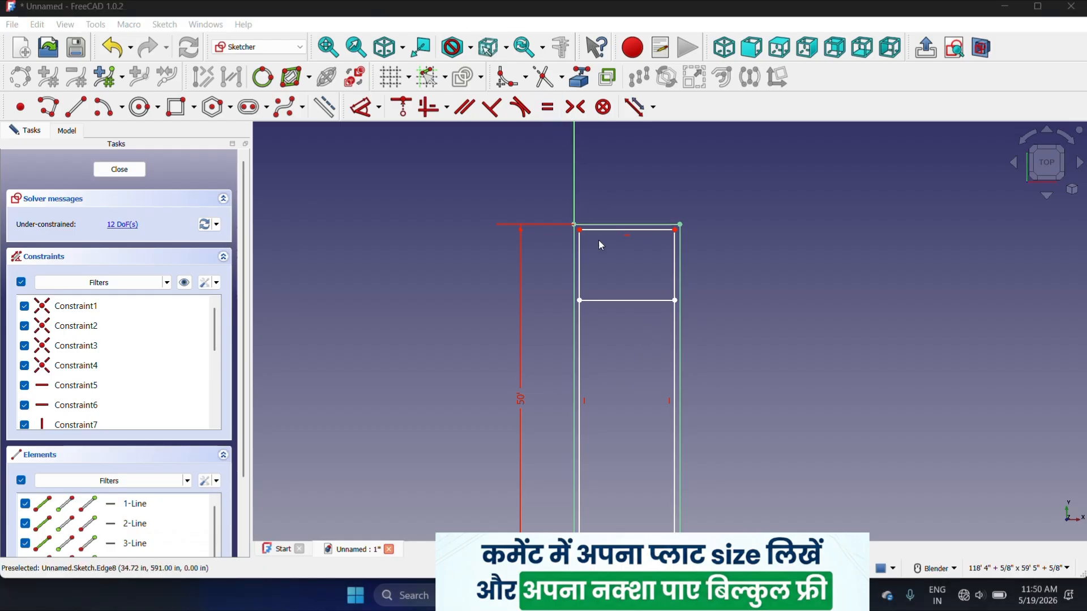
# - Copy the new cross line once with Translate, 4.5" away at -90°, to give the first partition wall its thickness
pyautogui.scroll(-2, 610, 216)
pyautogui.scroll(4, 632, 290)
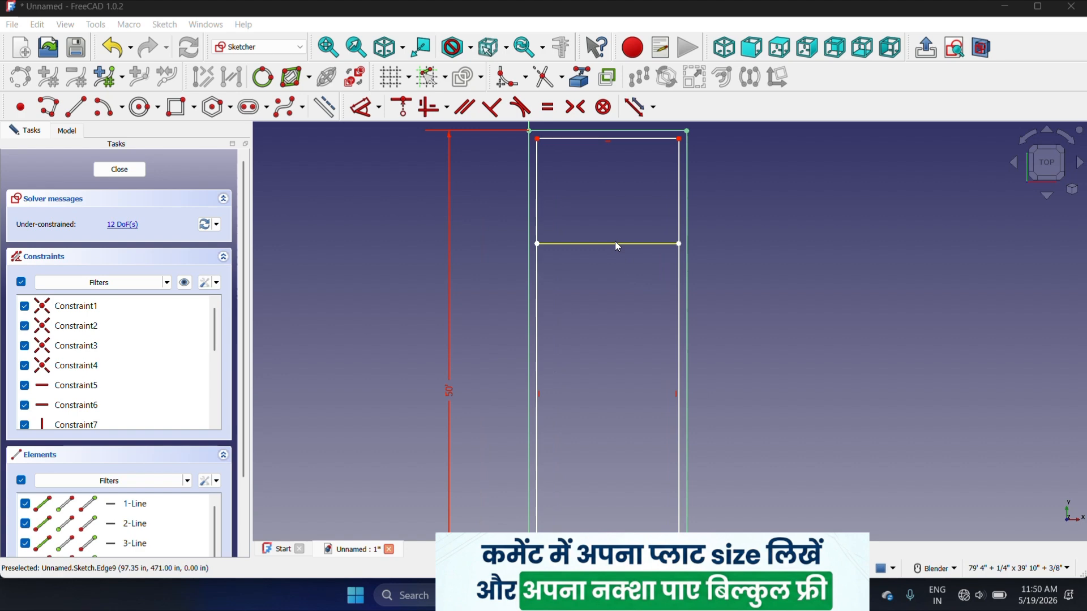
pyautogui.click(617, 245)
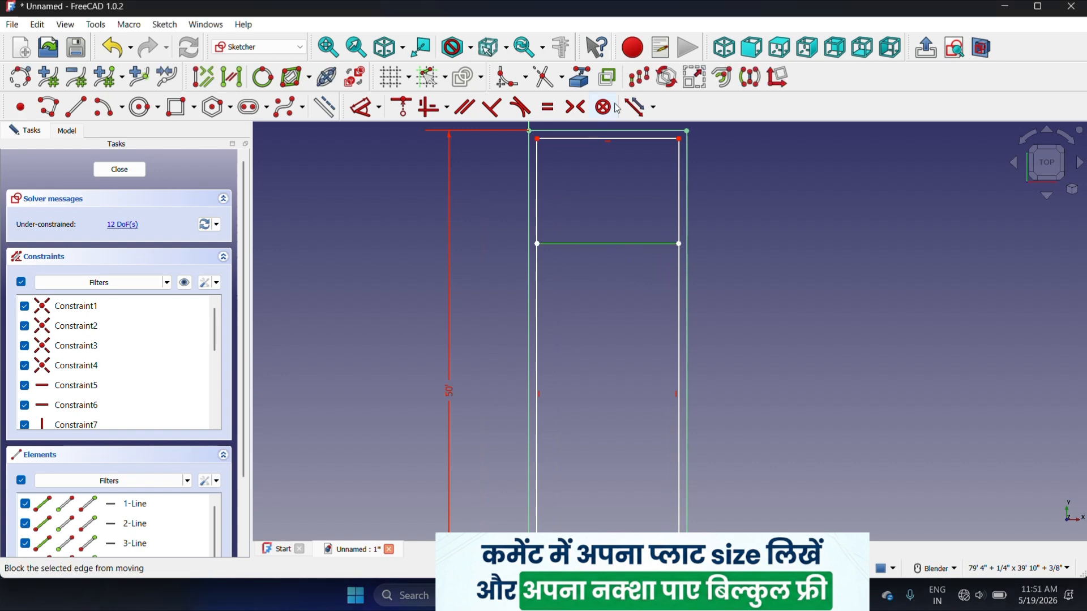
pyautogui.click(638, 77)
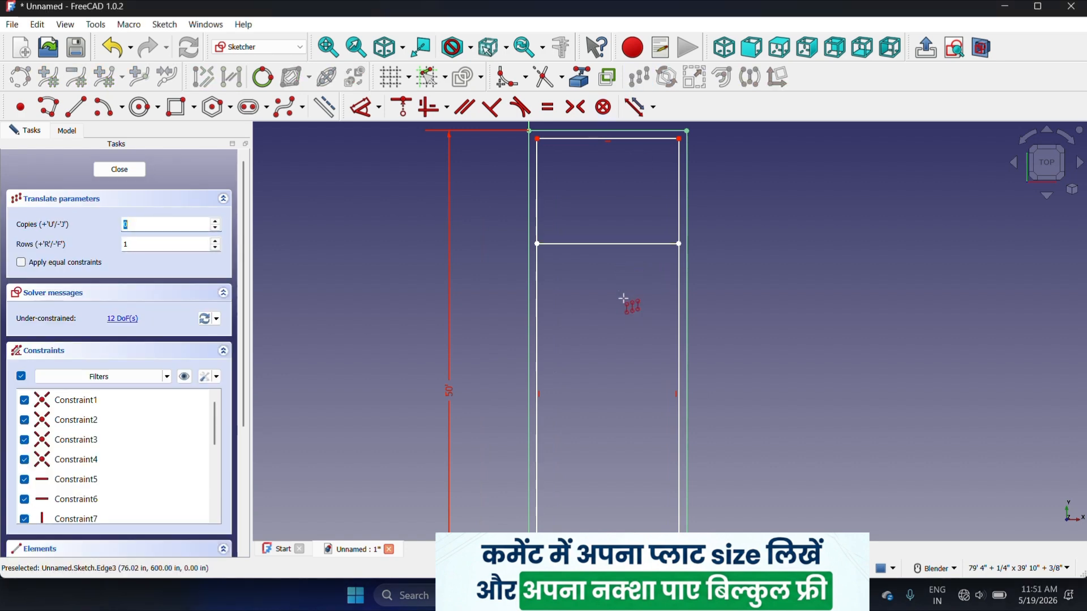
pyautogui.write('1')
pyautogui.click(593, 291)
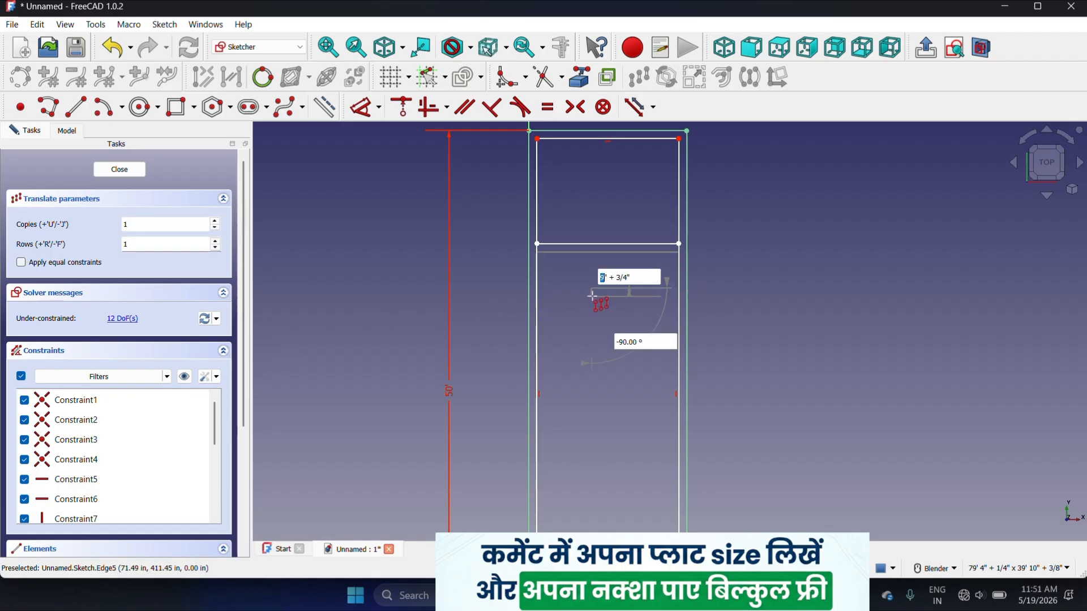
pyautogui.scroll(2, 591, 293)
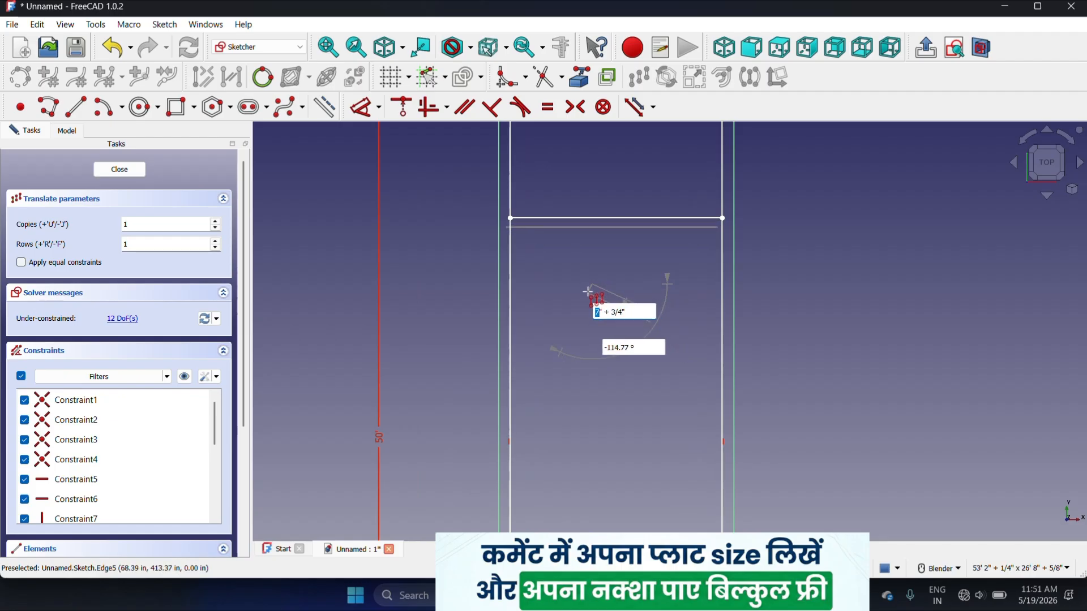
pyautogui.write('.5')
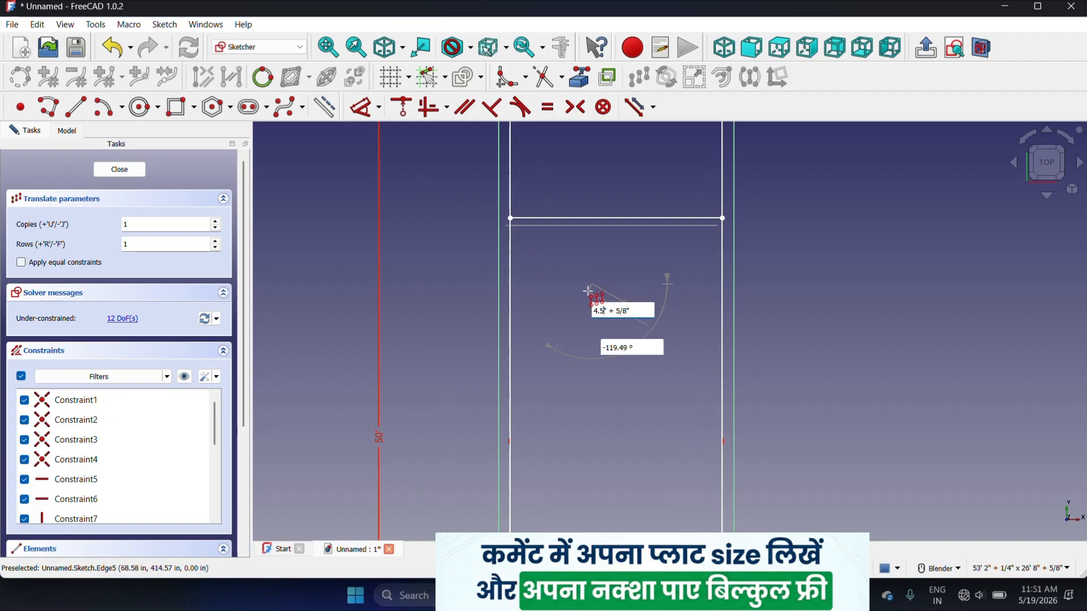
pyautogui.press('Delete')
pyautogui.press('Delete')
pyautogui.press('Delete')
pyautogui.press('Delete')
pyautogui.press('Delete')
pyautogui.press('Delete')
pyautogui.press('Tab')
pyautogui.write('-90')
pyautogui.press('Return')
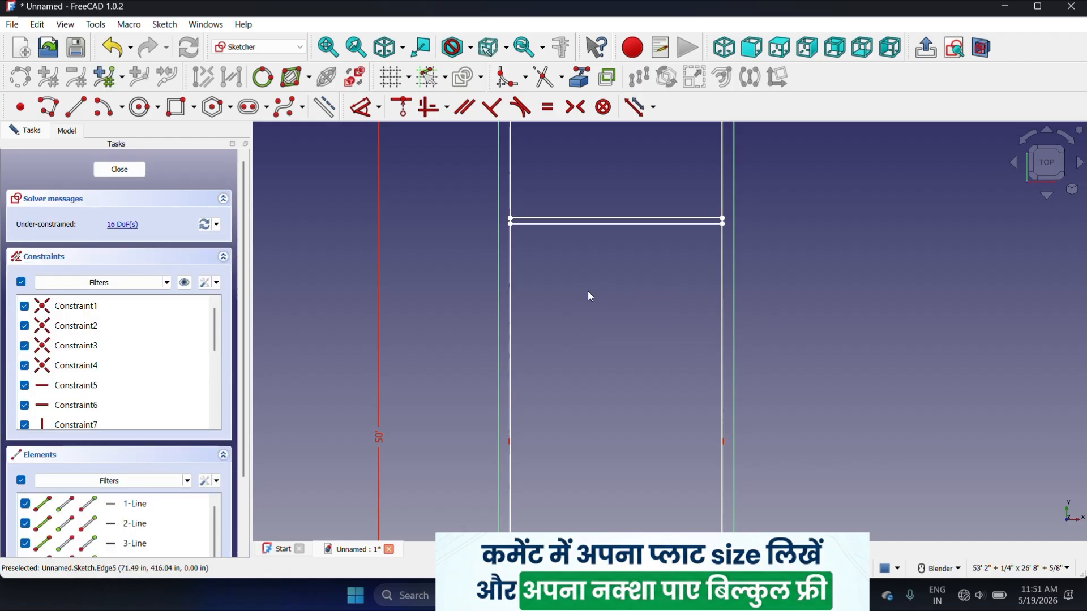
# - Copy the lower line of the first partition wall once with Translate, 4' away at -90°
pyautogui.scroll(-5, 588, 291)
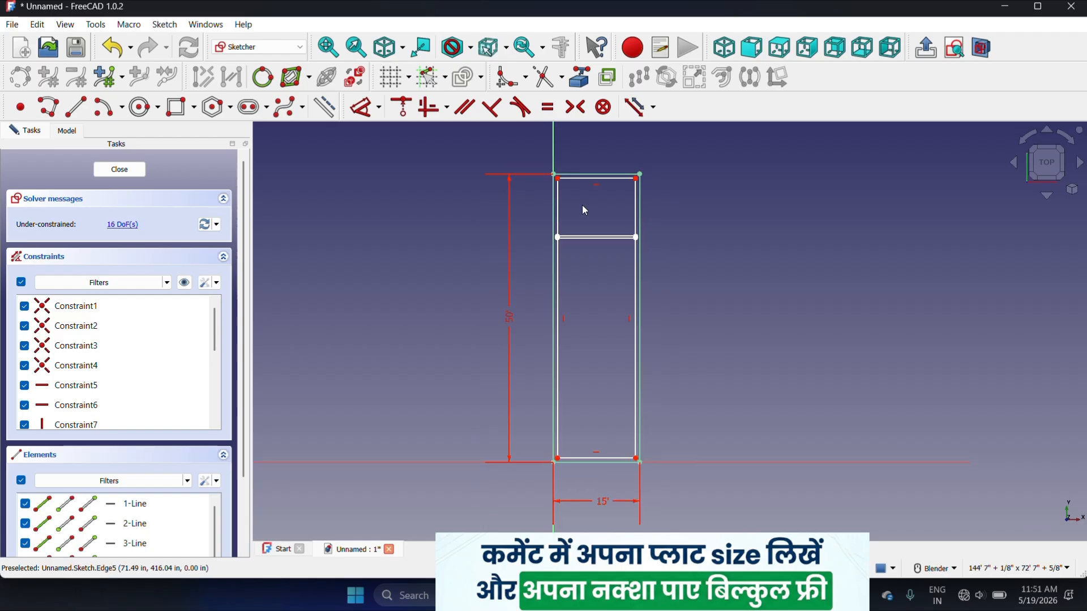
pyautogui.scroll(3, 591, 240)
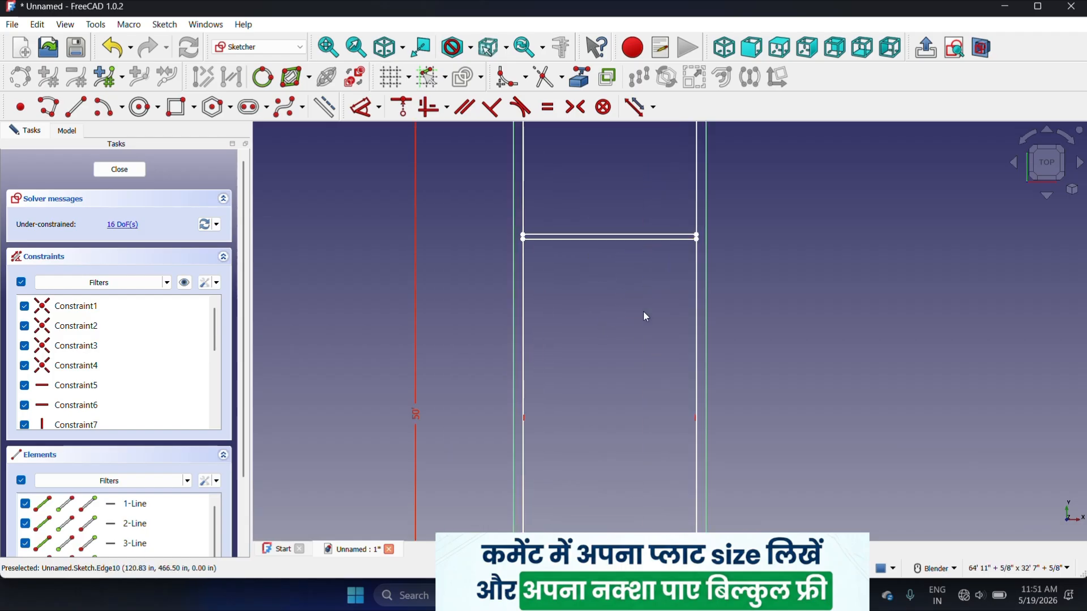
pyautogui.scroll(-2, 623, 244)
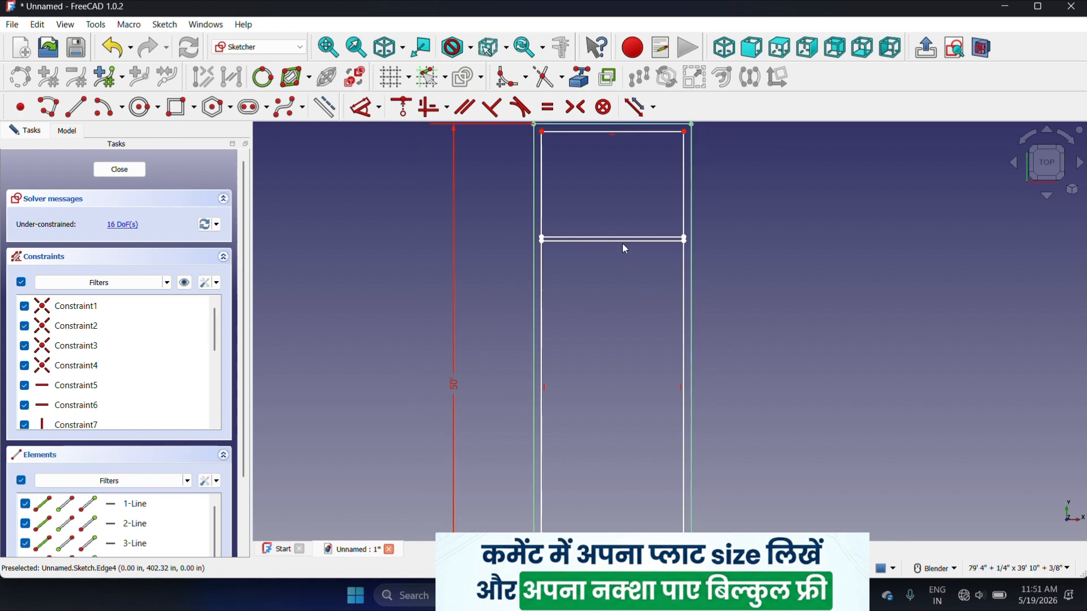
pyautogui.scroll(3, 620, 246)
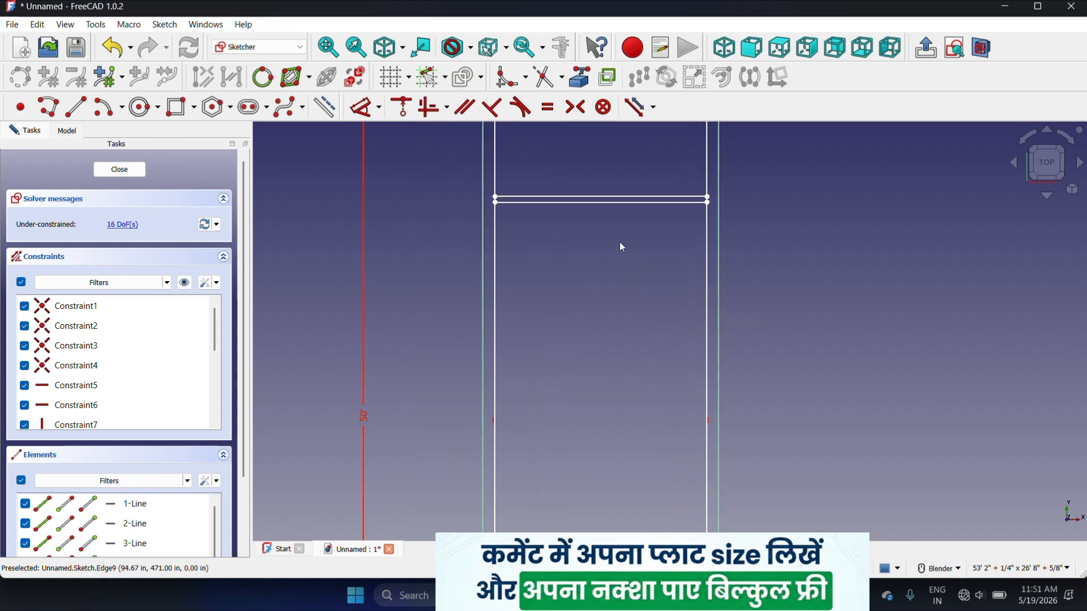
pyautogui.click(619, 203)
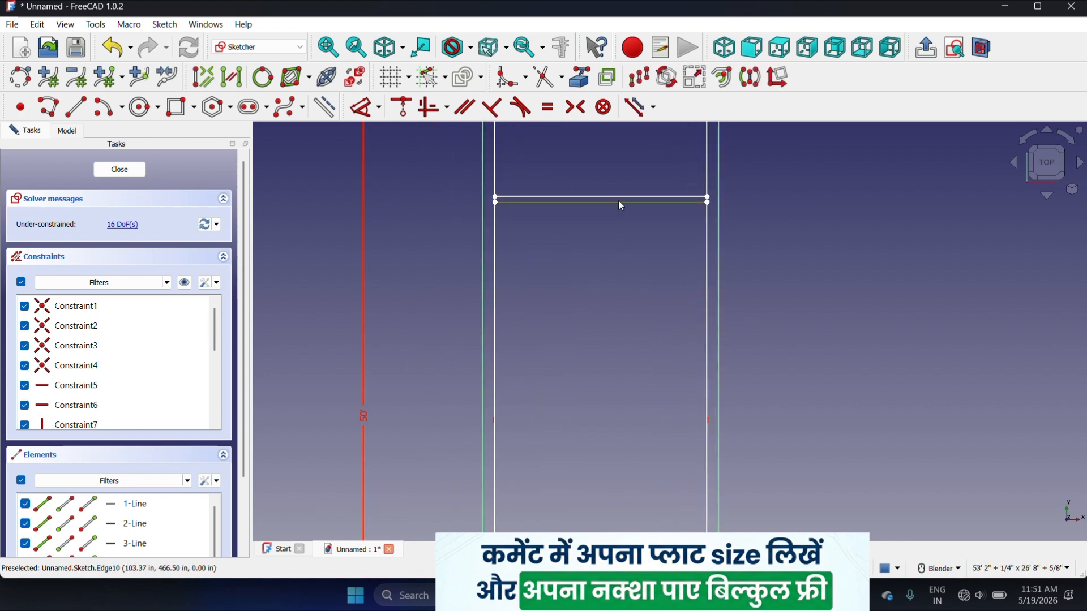
pyautogui.click(638, 77)
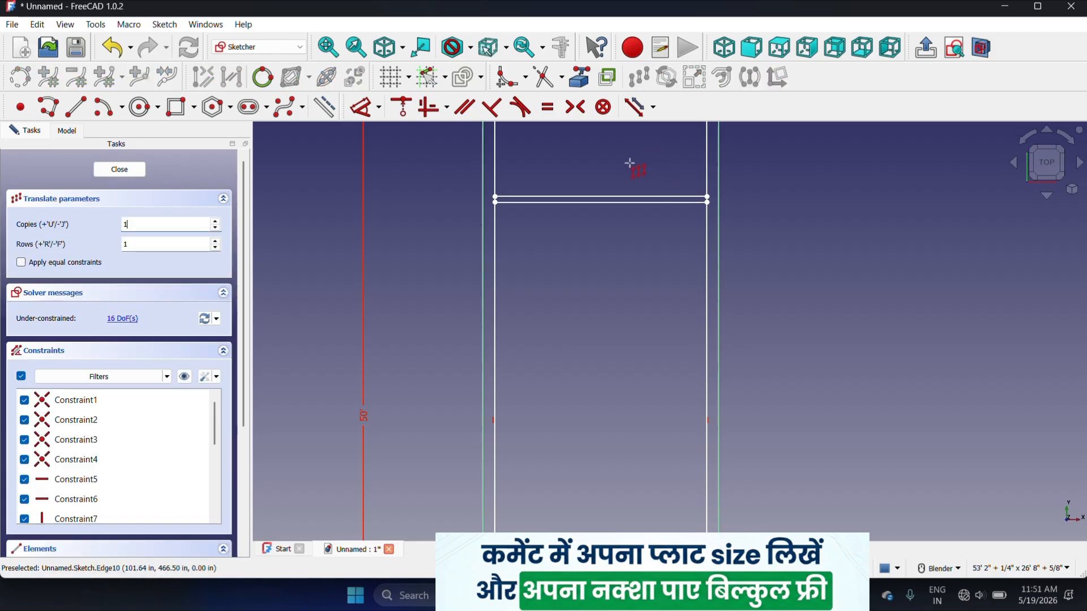
pyautogui.click(637, 241)
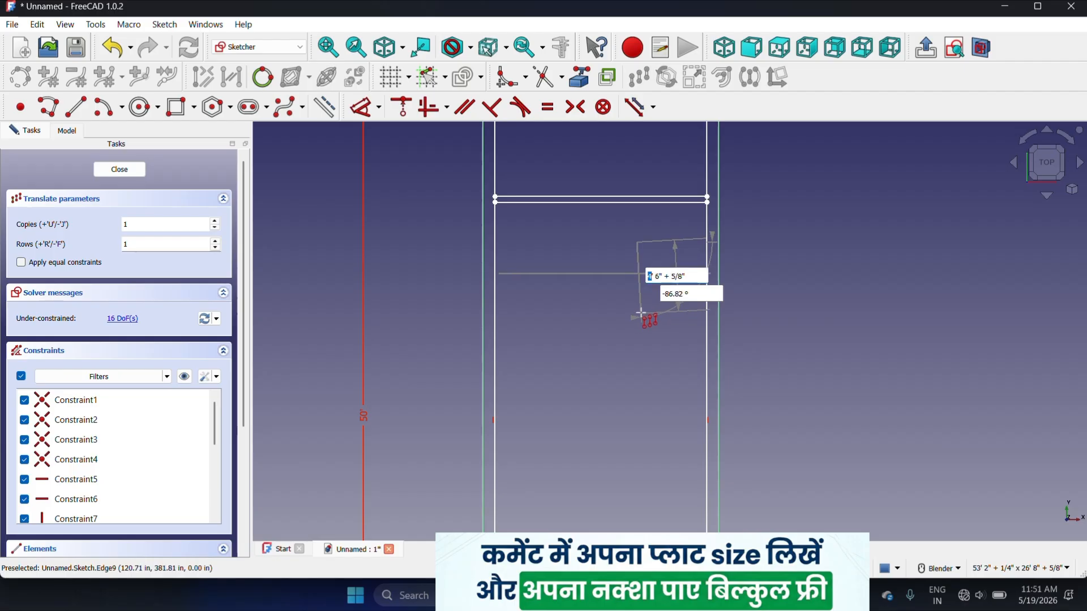
pyautogui.write('42')
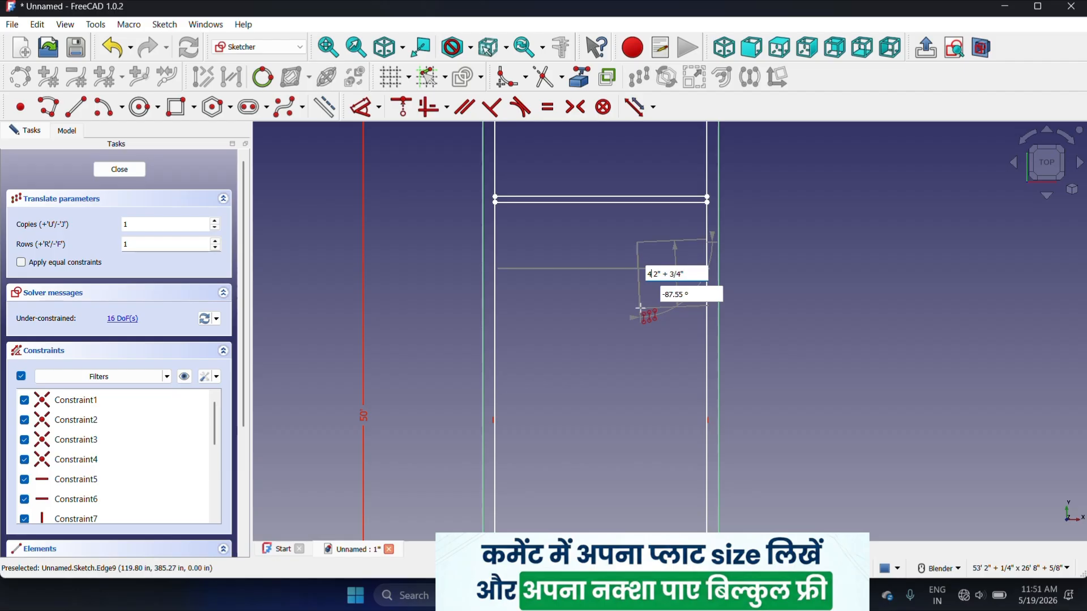
pyautogui.press('Delete')
pyautogui.press('Delete')
pyautogui.press('Delete')
pyautogui.press('Delete')
pyautogui.press('Delete')
pyautogui.press('Delete')
pyautogui.press('Delete')
pyautogui.press('Delete')
pyautogui.press('Tab')
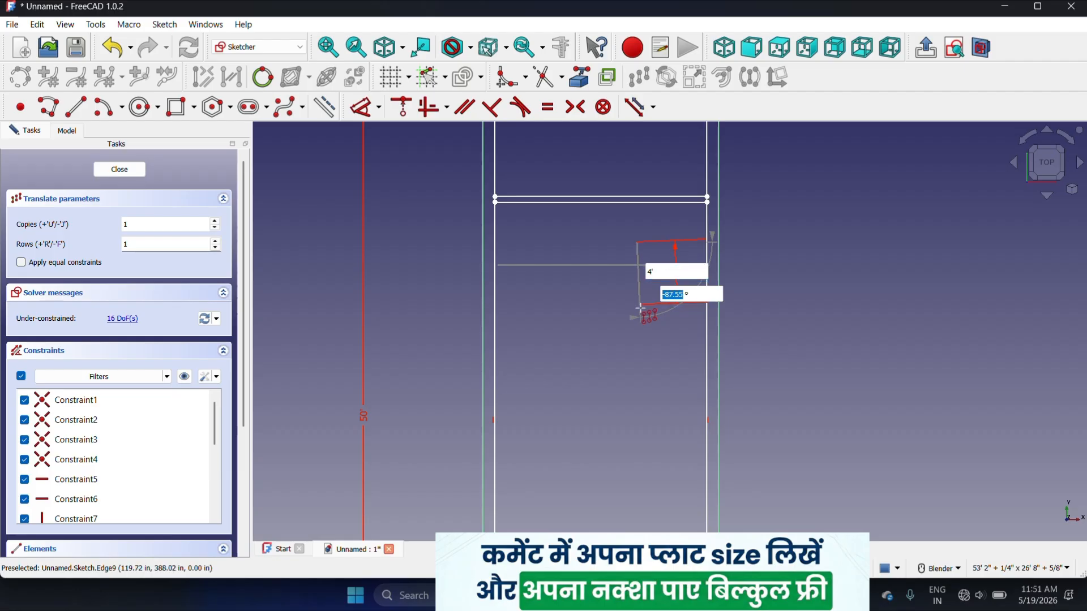
pyautogui.write('-90')
pyautogui.press('Return')
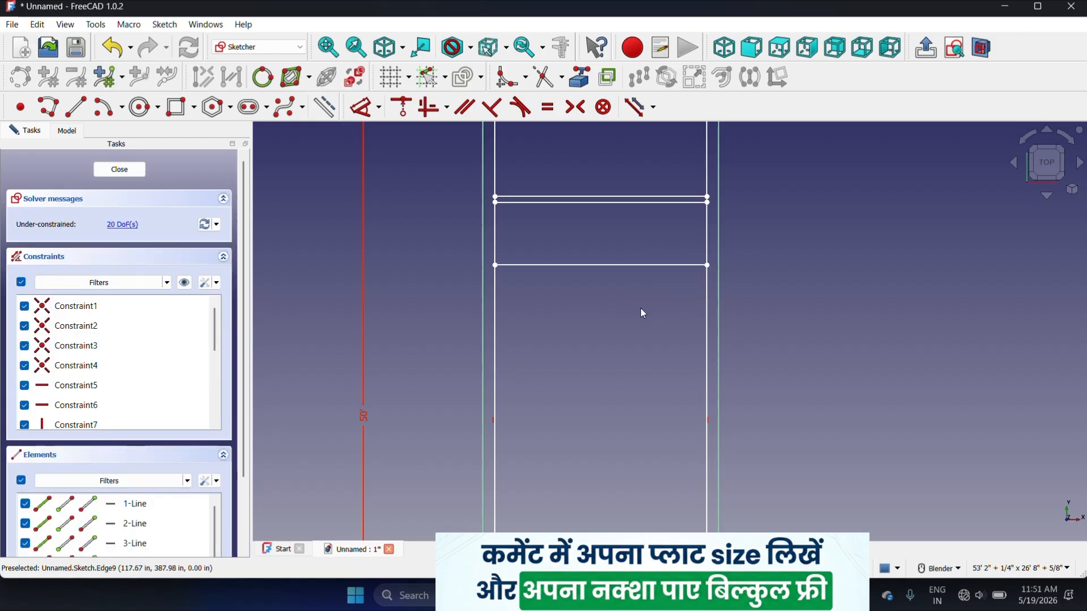
# - Copy the line 4' below the first partition once with Translate, 4.5" away at -90°, to form the second partition wall
pyautogui.click(619, 266)
pyautogui.click(693, 77)
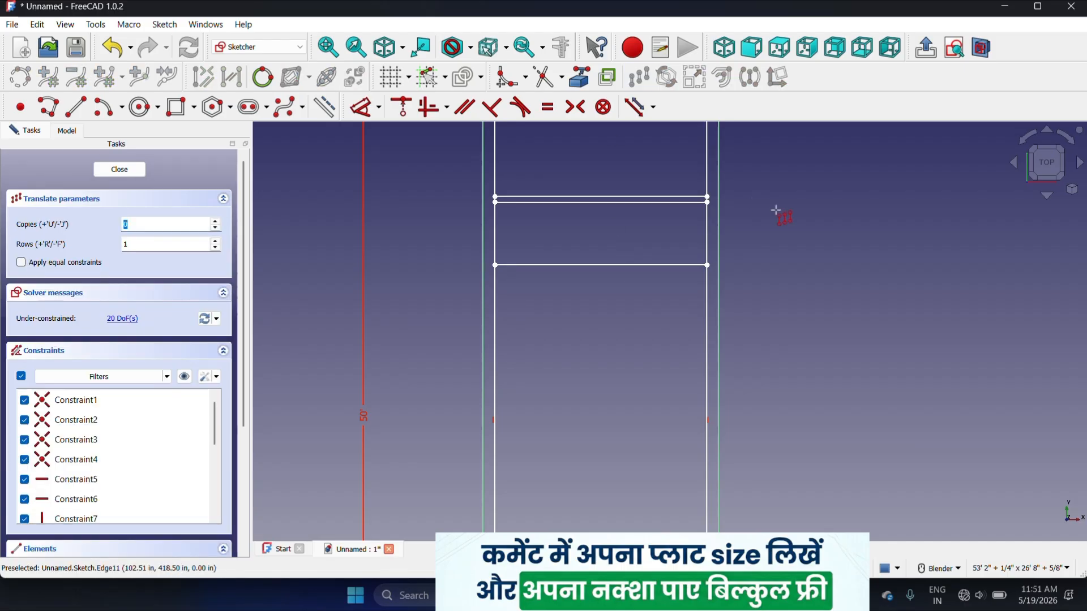
pyautogui.write('1')
pyautogui.click(776, 210)
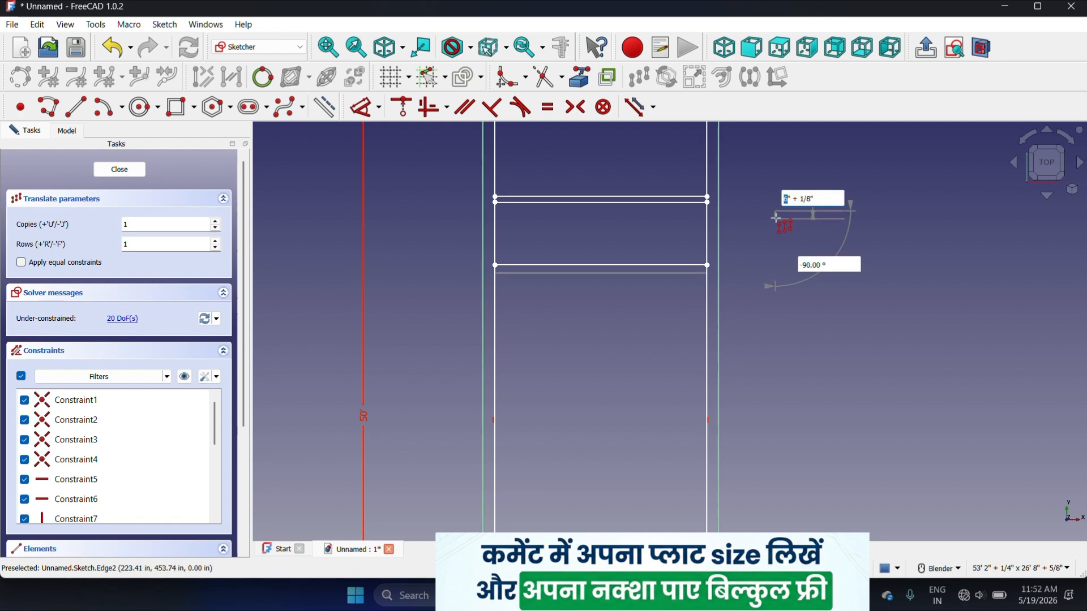
pyautogui.write('.5')
pyautogui.press('Delete')
pyautogui.press('Delete')
pyautogui.press('Delete')
pyautogui.press('Delete')
pyautogui.press('Delete')
pyautogui.press('Delete')
pyautogui.press('Delete')
pyautogui.press('Tab')
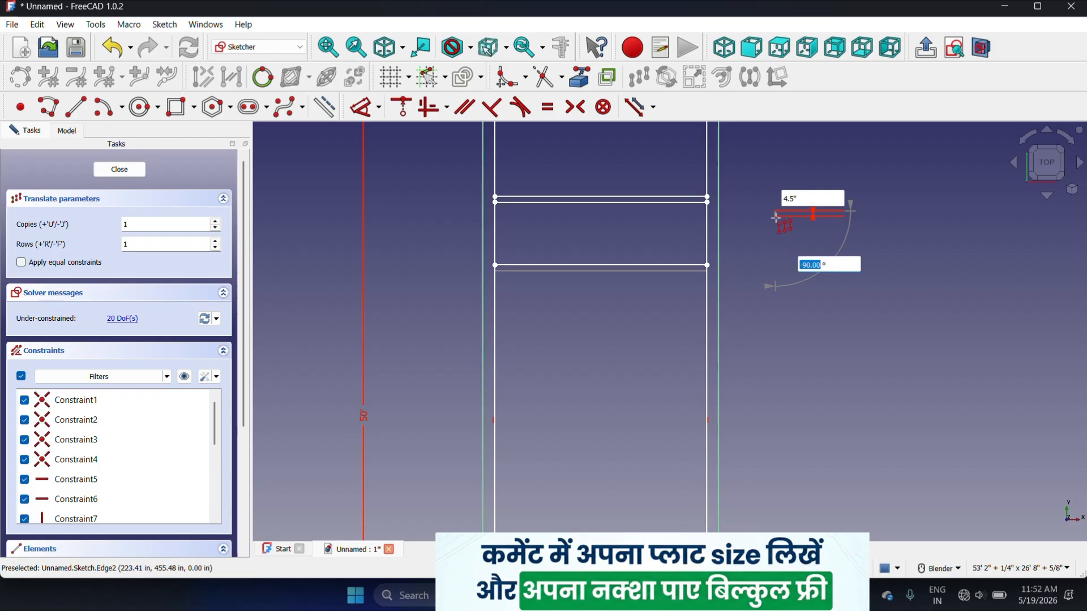
pyautogui.write('-90')
pyautogui.press('Return')
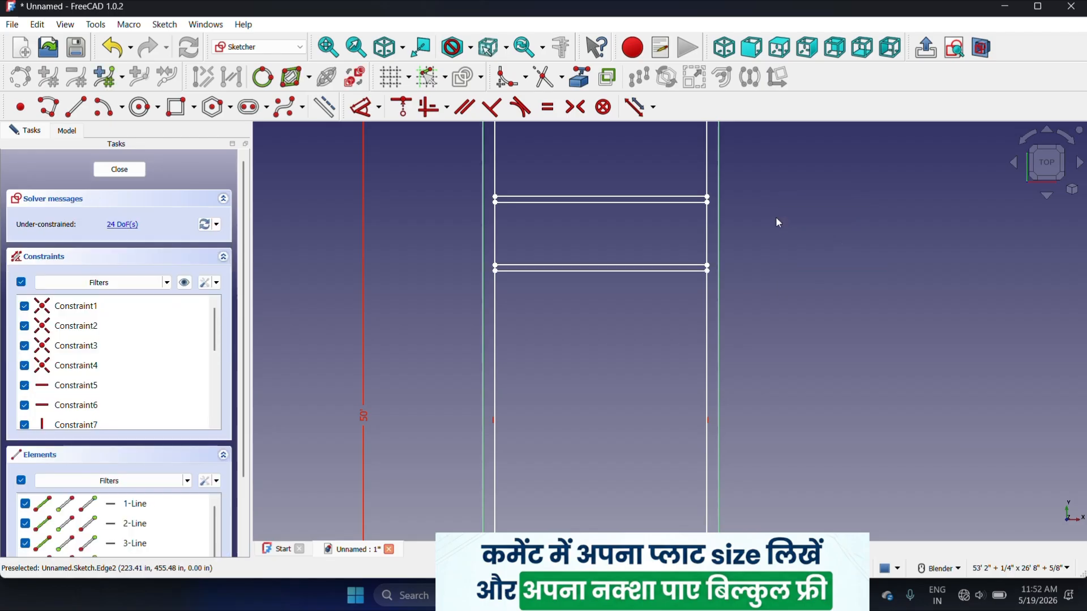
# - Copy the lower line of the second partition wall once with Translate, 10' away at -90°
pyautogui.scroll(-2, 672, 289)
pyautogui.scroll(-2, 648, 187)
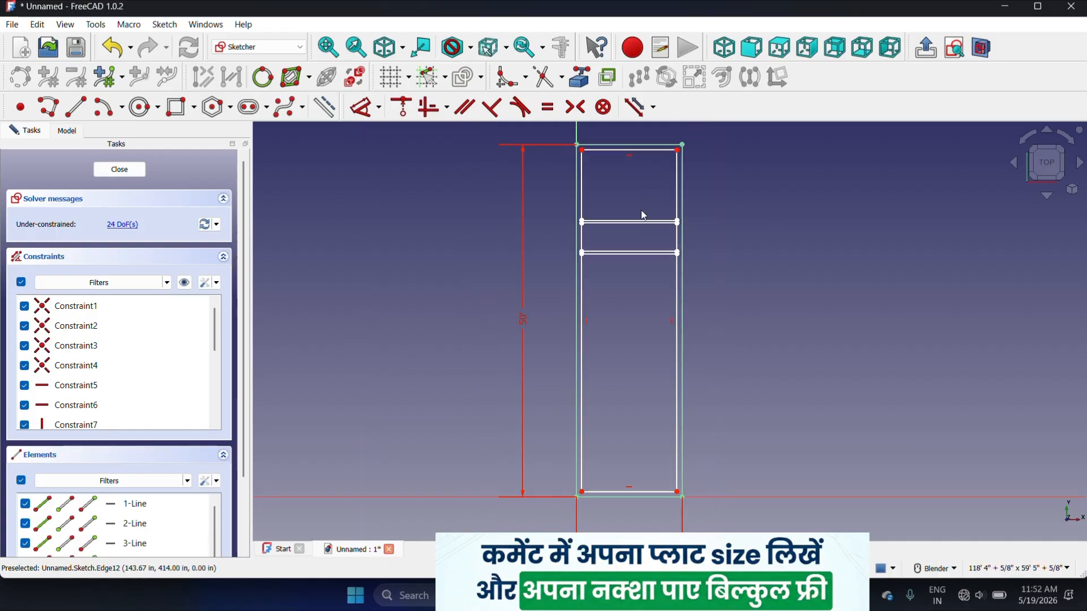
pyautogui.scroll(4, 628, 223)
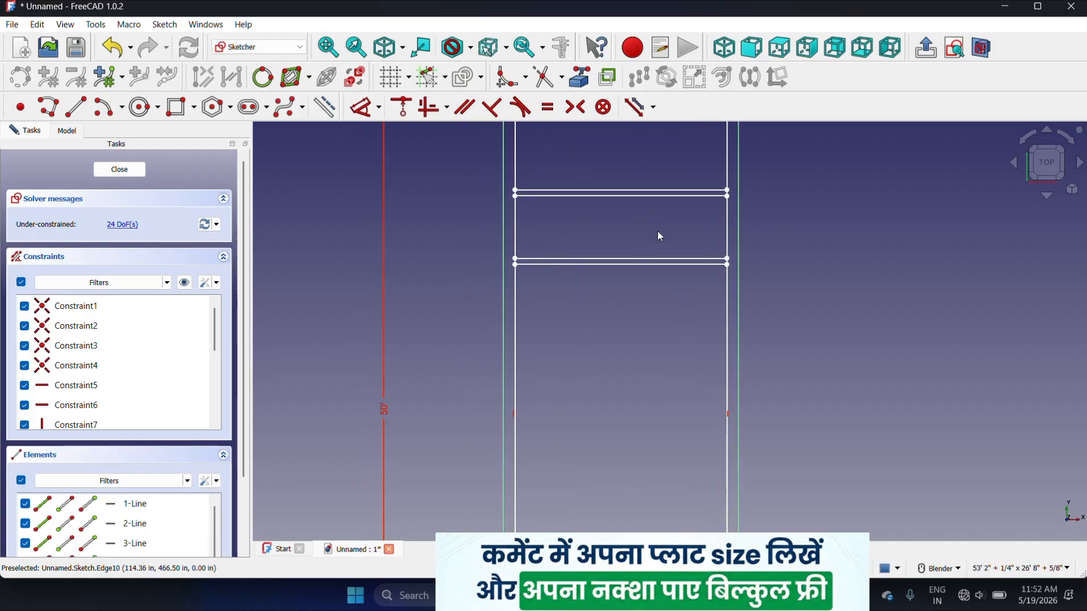
pyautogui.scroll(-2, 664, 237)
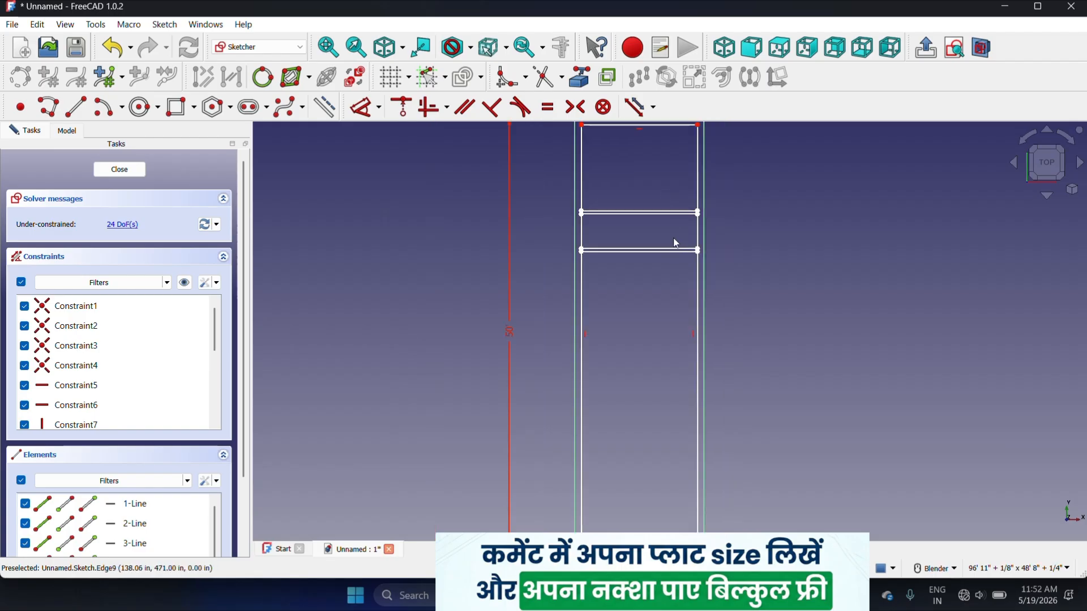
pyautogui.scroll(-1, 639, 223)
pyautogui.scroll(1, 644, 252)
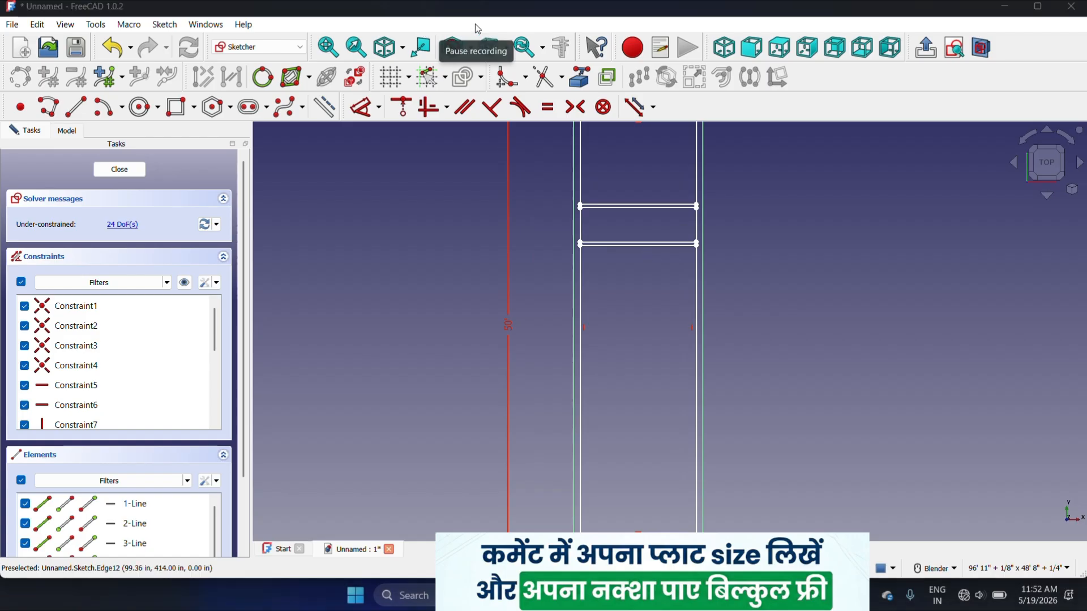
pyautogui.scroll(2, 662, 274)
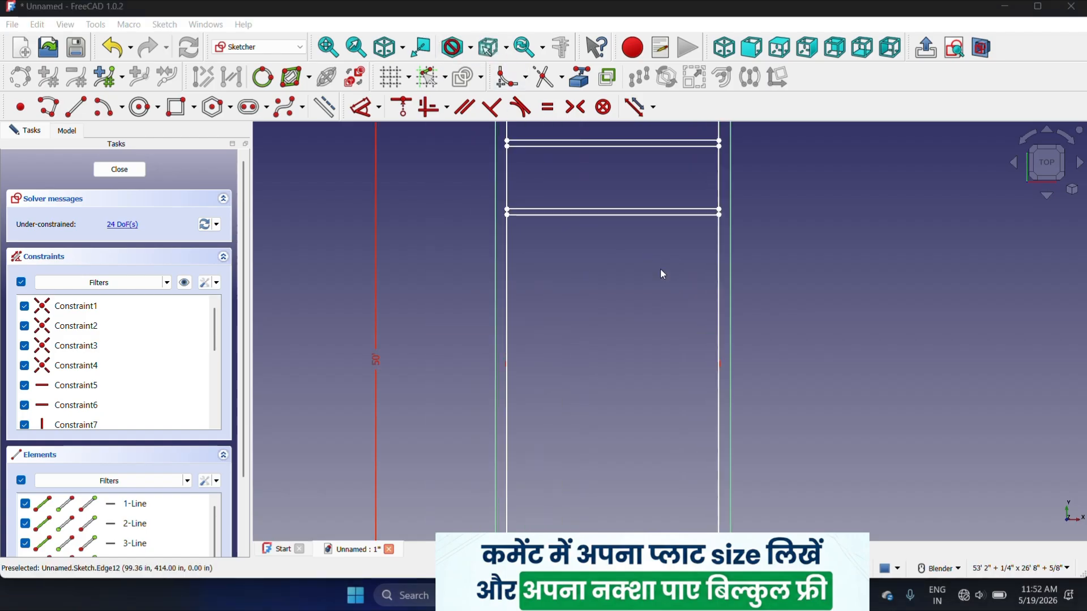
pyautogui.click(619, 213)
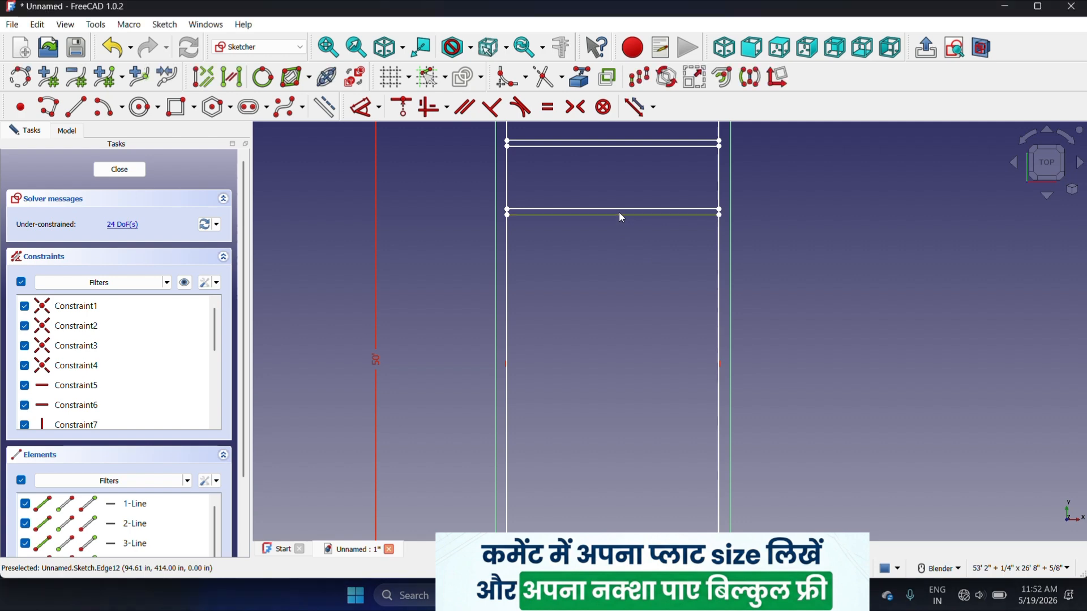
pyautogui.click(642, 75)
pyautogui.write('1')
pyautogui.click(582, 269)
pyautogui.scroll(-1, 581, 298)
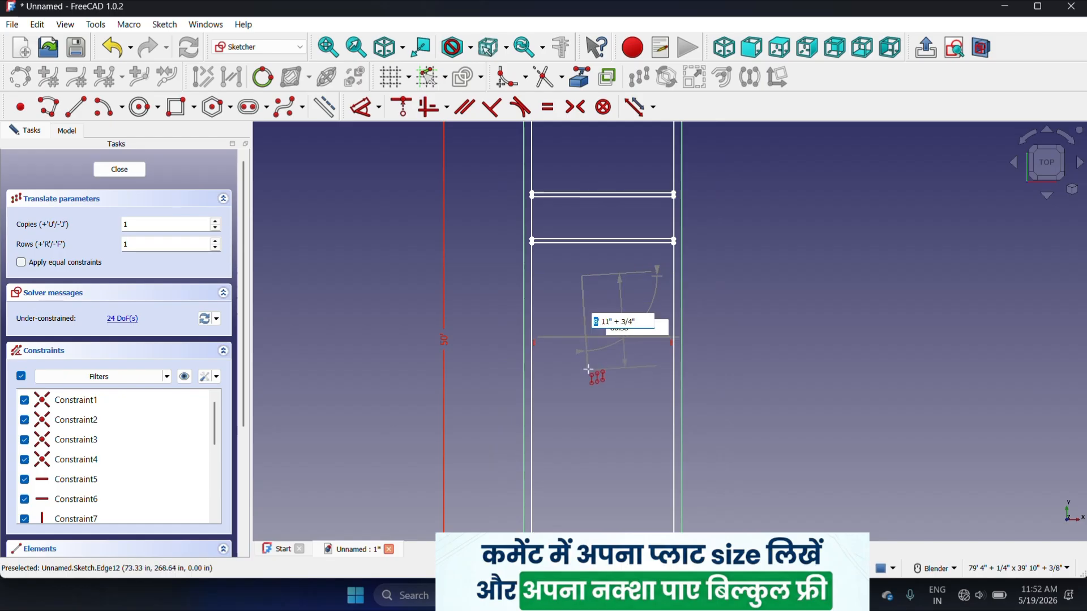
pyautogui.write('10')
pyautogui.press('Delete')
pyautogui.press('Delete')
pyautogui.press('Delete')
pyautogui.press('Delete')
pyautogui.press('Delete')
pyautogui.press('Delete')
pyautogui.press('Delete')
pyautogui.press('Delete')
pyautogui.press('Delete')
pyautogui.press('Delete')
pyautogui.press('Delete')
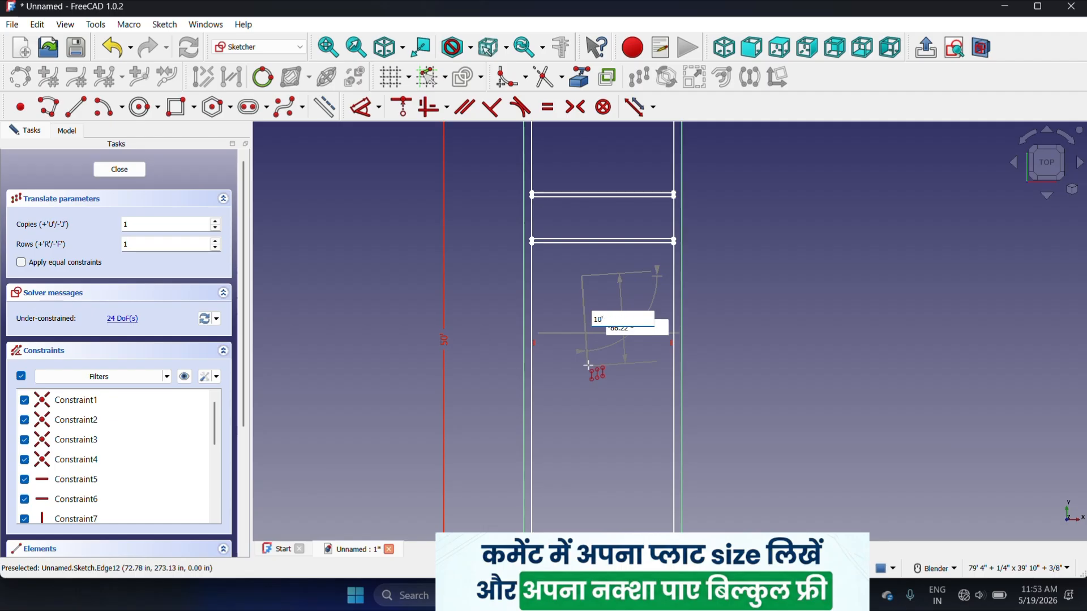
pyautogui.press('Tab')
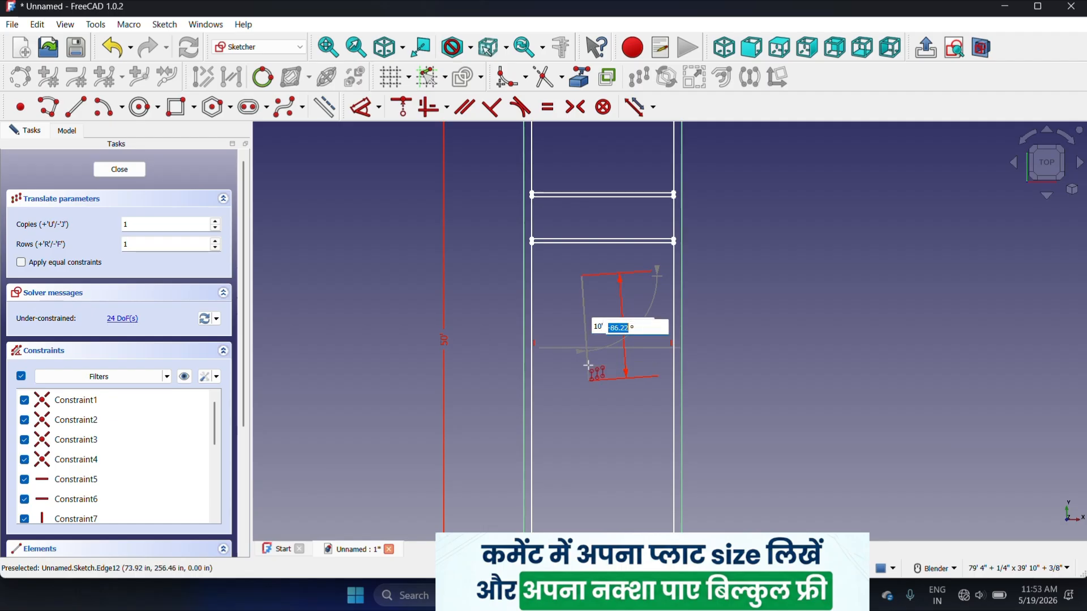
pyautogui.write('-90')
pyautogui.press('Return')
# - Copy the line 10' below the second partition once with Translate, 4.5" away at -90°, to form the third partition wall
pyautogui.scroll(-2, 596, 360)
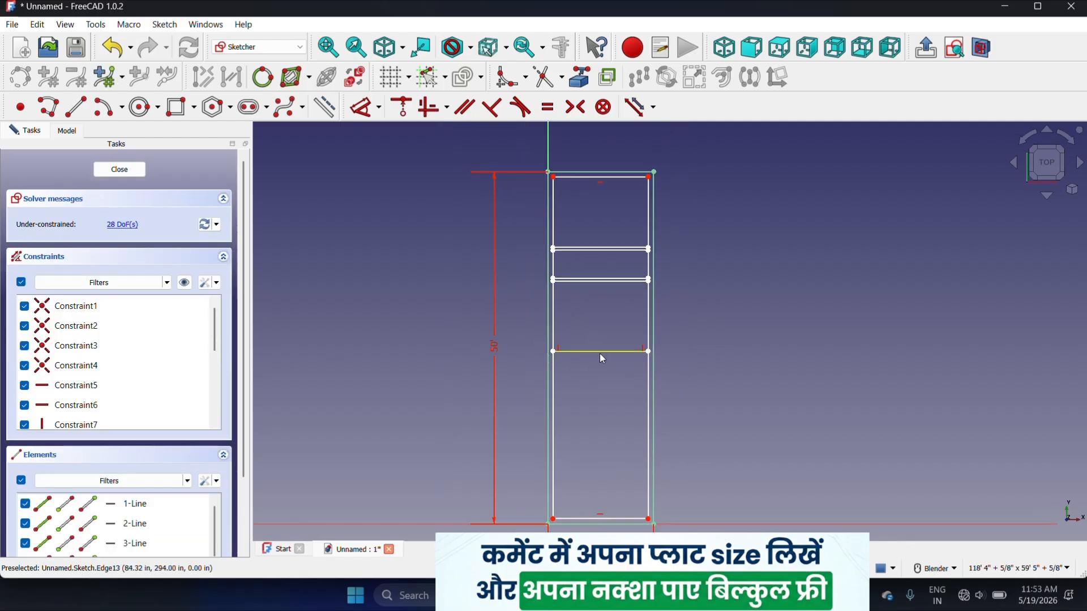
pyautogui.scroll(2, 620, 366)
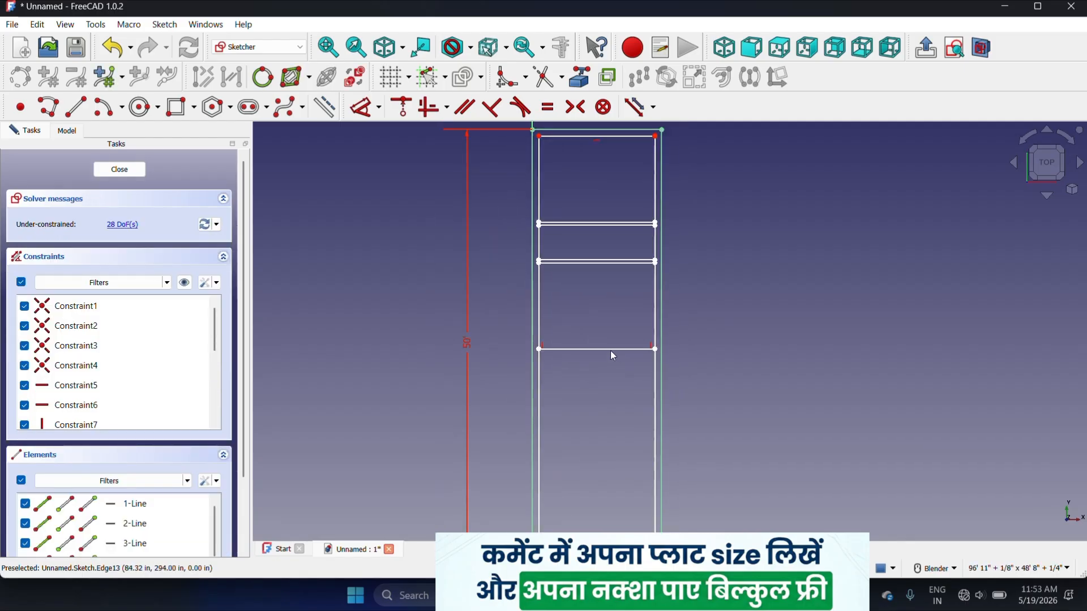
pyautogui.click(610, 347)
pyautogui.click(638, 77)
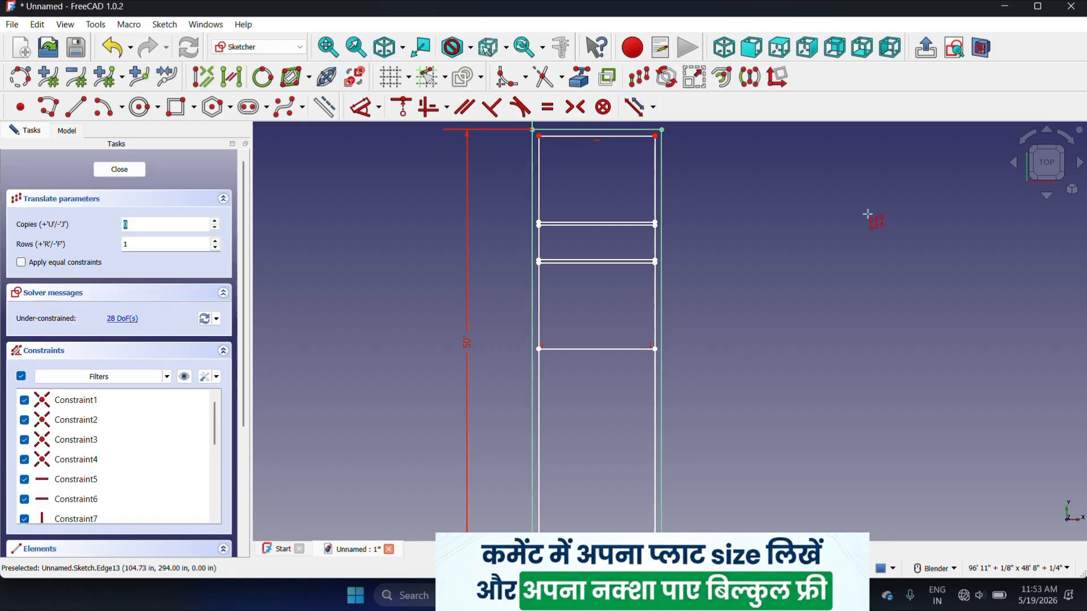
pyautogui.write('1')
pyautogui.click(771, 270)
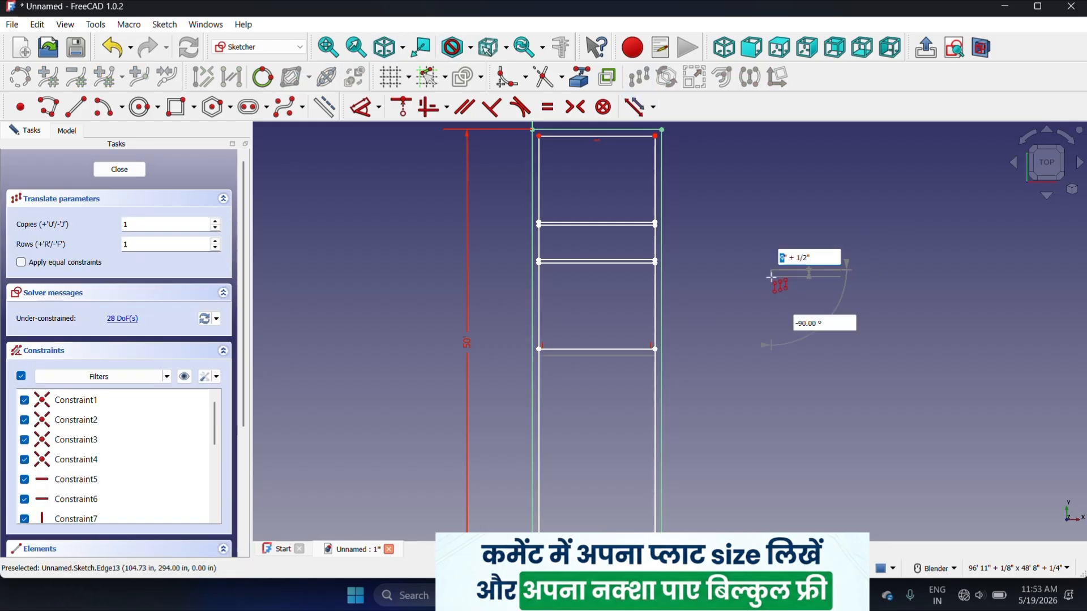
pyautogui.write('4.5')
pyautogui.press('Delete')
pyautogui.press('Delete')
pyautogui.press('Delete')
pyautogui.press('Delete')
pyautogui.press('Delete')
pyautogui.press('Delete')
pyautogui.press('Tab')
pyautogui.write('-9')
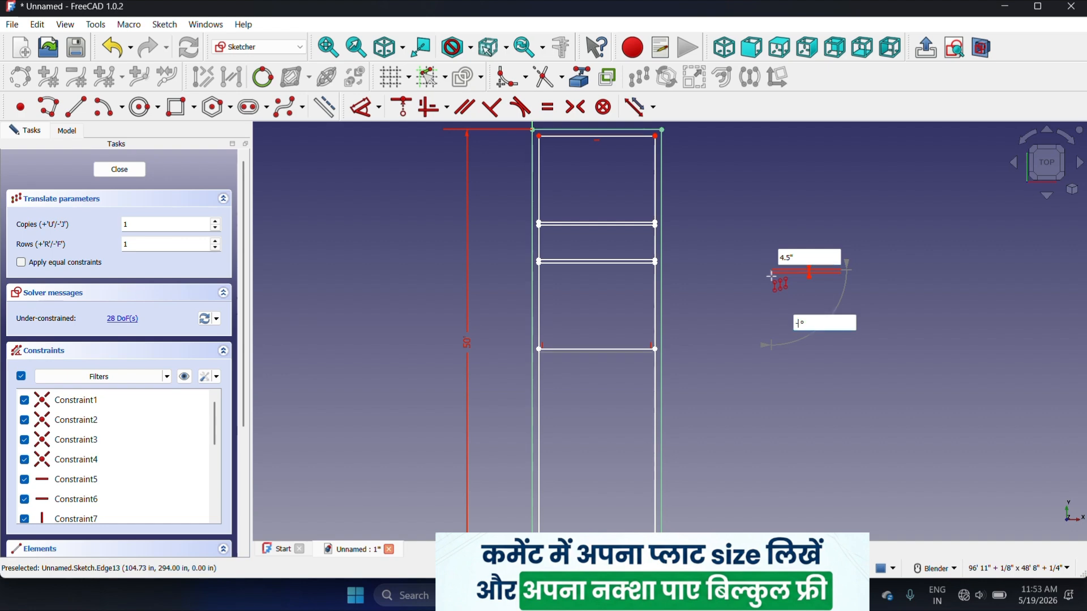
pyautogui.write('0')
pyautogui.press('Return')
# - Copy the lower line of the third partition wall once with Translate, 10' away at -90°
pyautogui.scroll(-2, 579, 215)
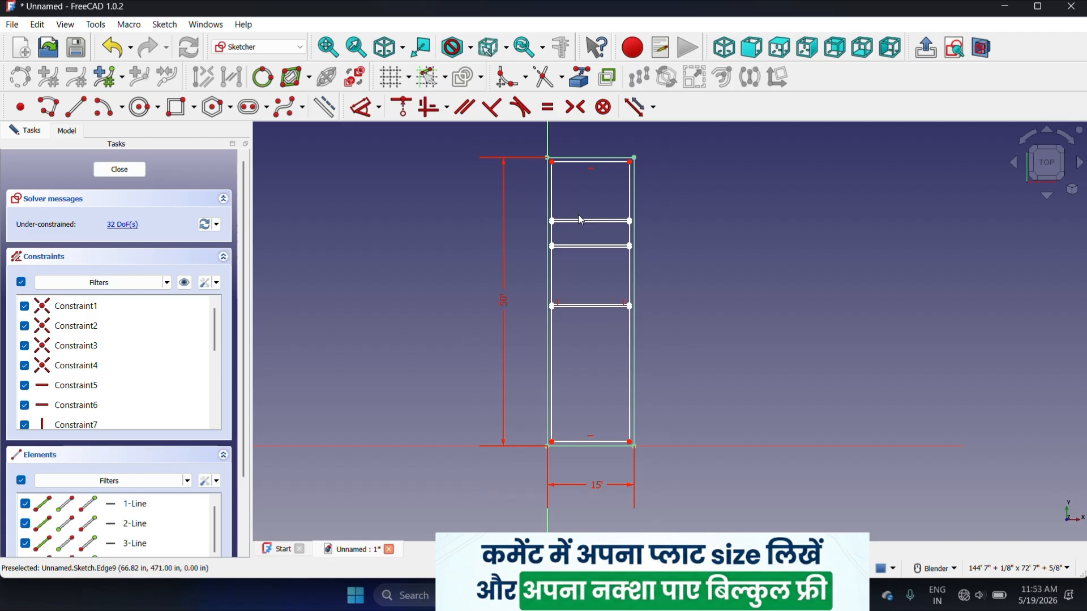
pyautogui.scroll(2, 597, 311)
pyautogui.scroll(-1, 582, 270)
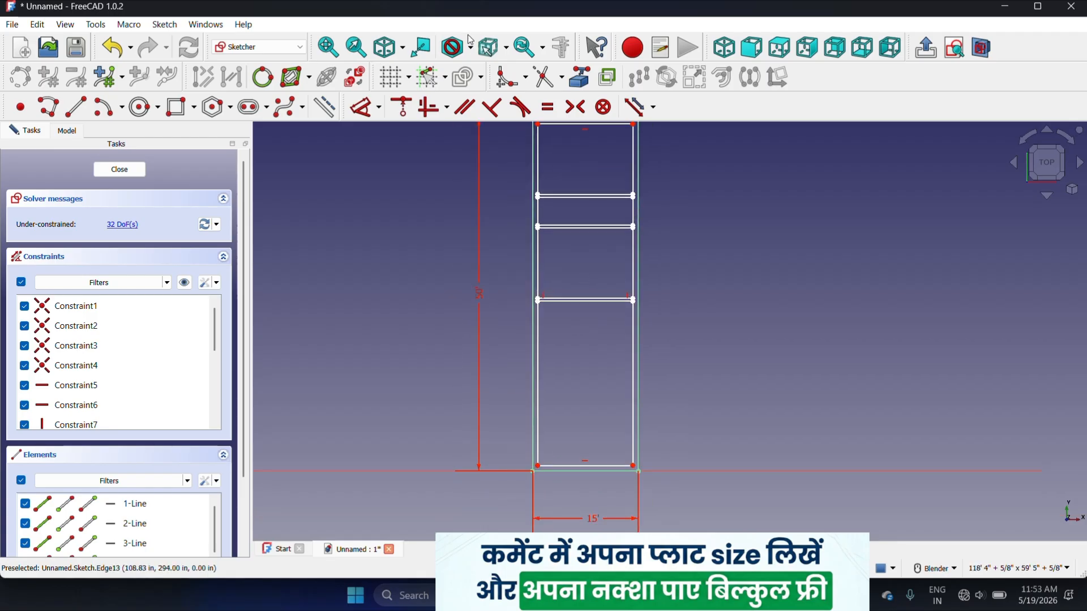
pyautogui.scroll(-3, 573, 218)
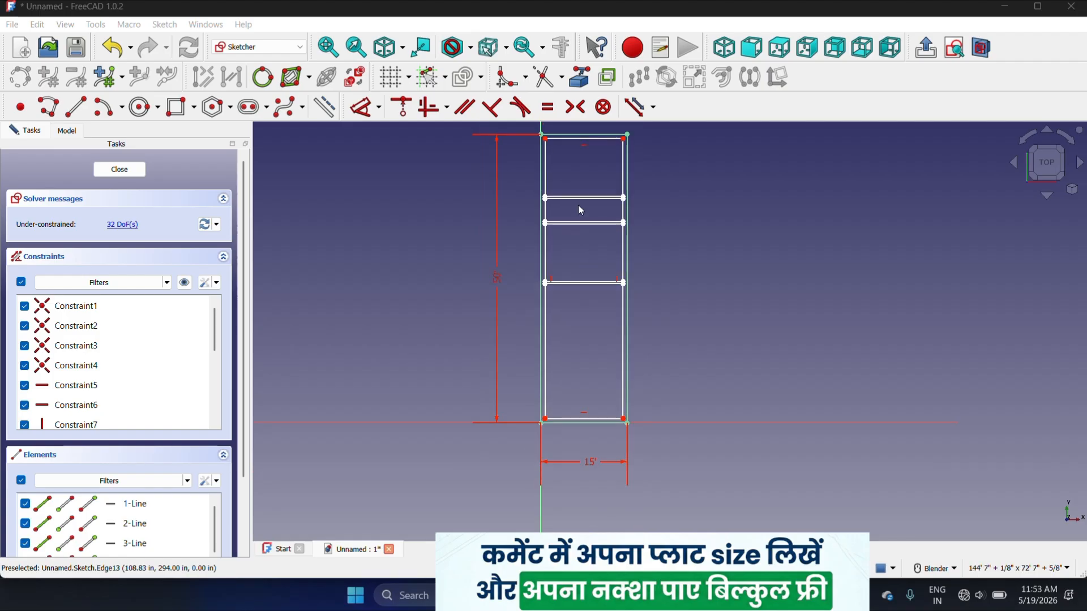
pyautogui.scroll(5, 573, 300)
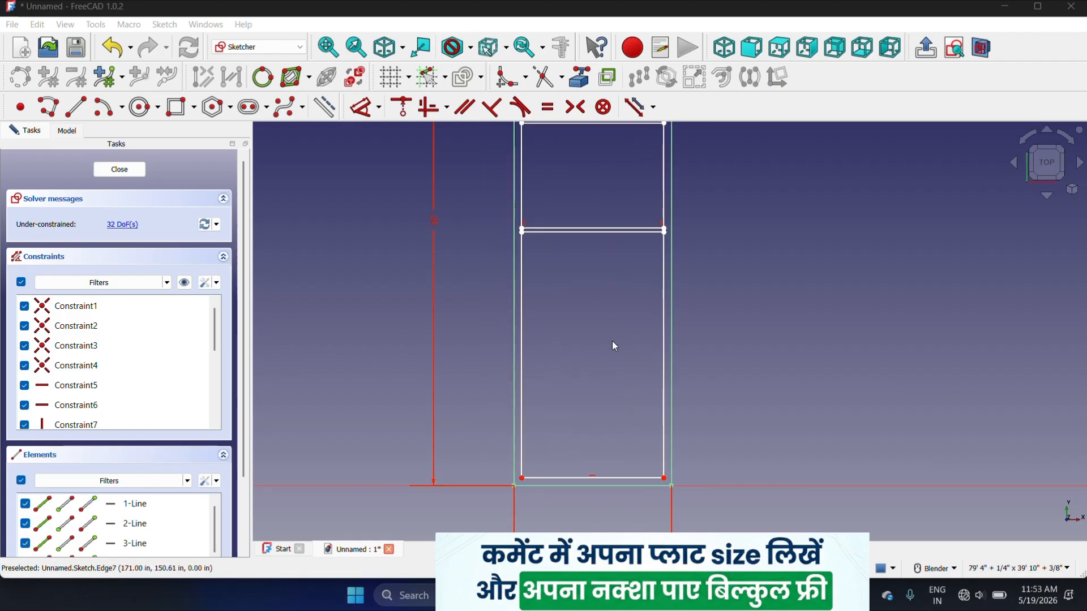
pyautogui.click(606, 231)
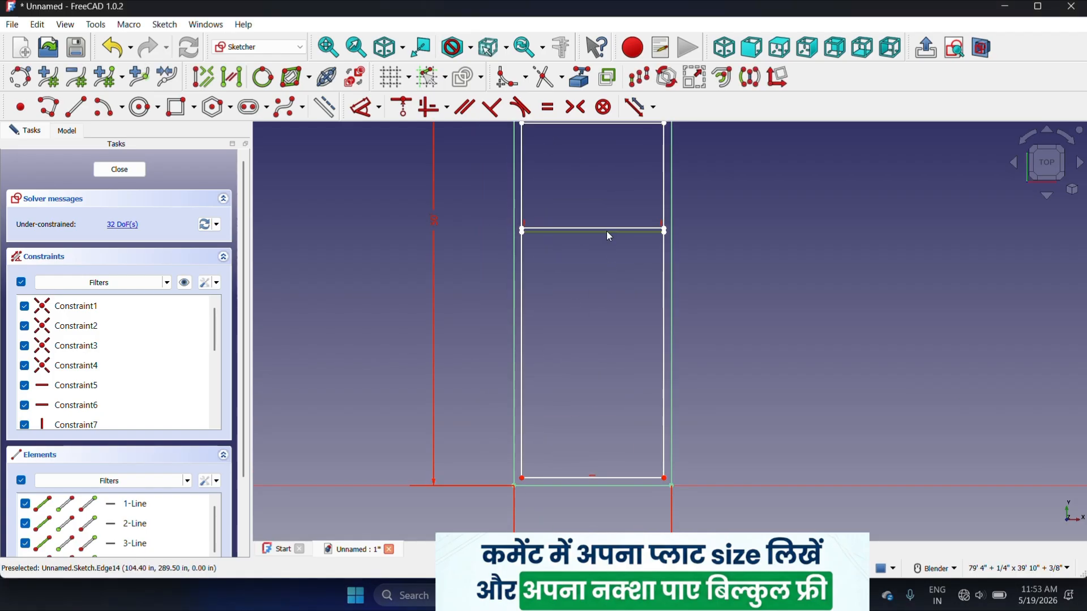
pyautogui.click(636, 82)
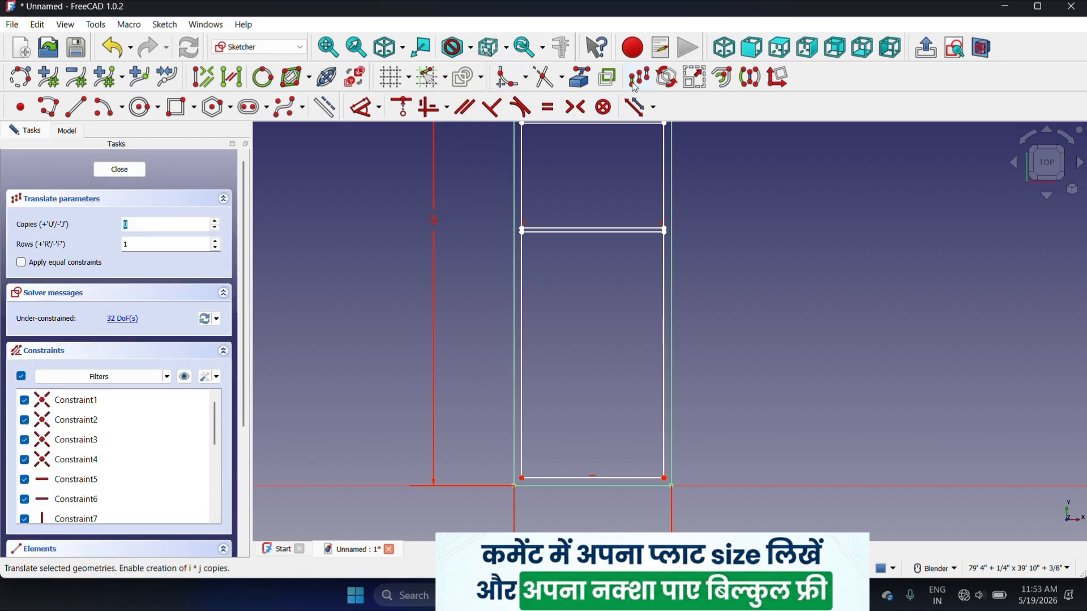
pyautogui.click(809, 171)
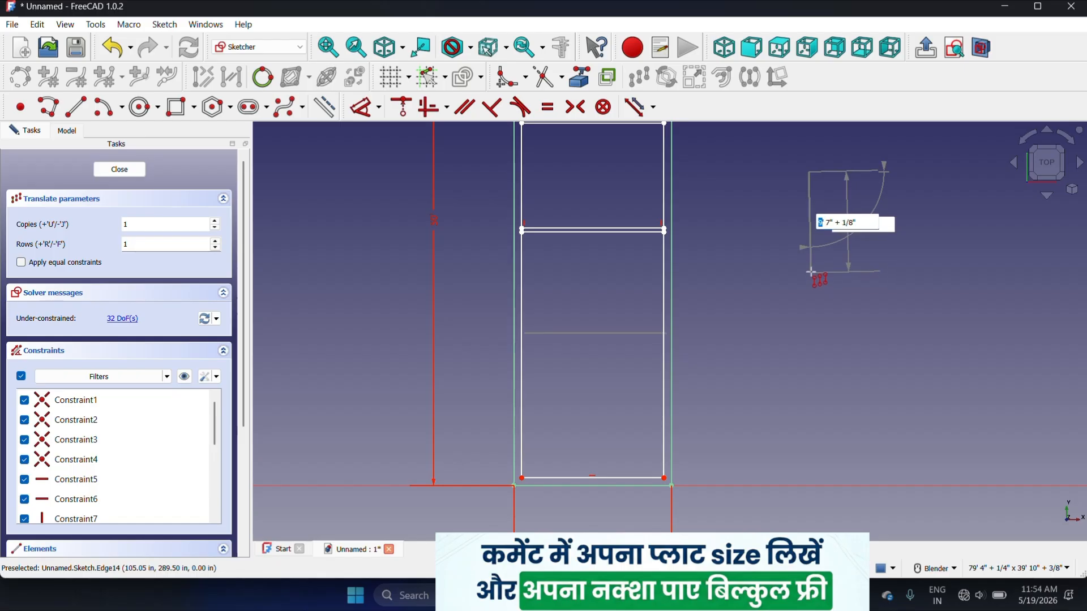
pyautogui.write('105')
pyautogui.press('BackSpace')
pyautogui.write("'")
pyautogui.press('Tab')
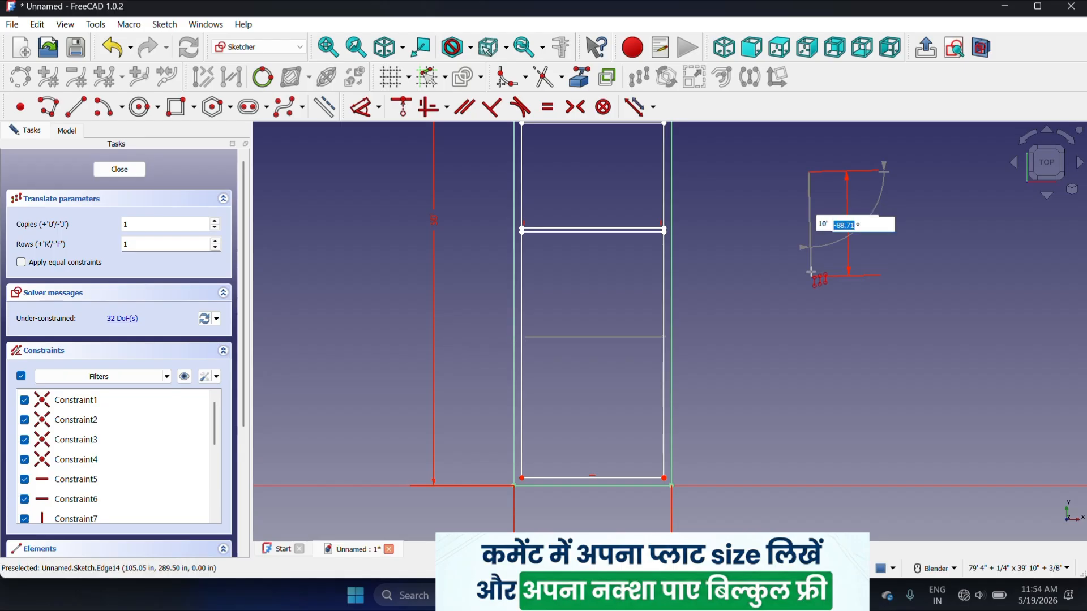
pyautogui.write('-90')
pyautogui.press('Return')
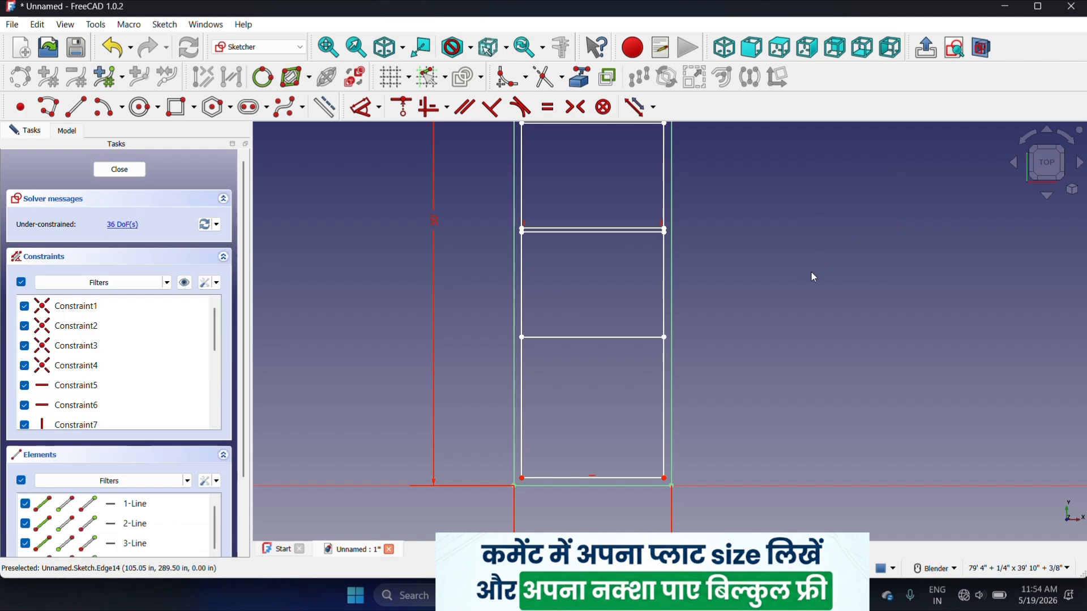
# - Copy the line 10' below the third partition once with Translate, 4.5" away at -90°, to form the fourth partition wall
pyautogui.scroll(-2, 583, 340)
pyautogui.scroll(3, 599, 317)
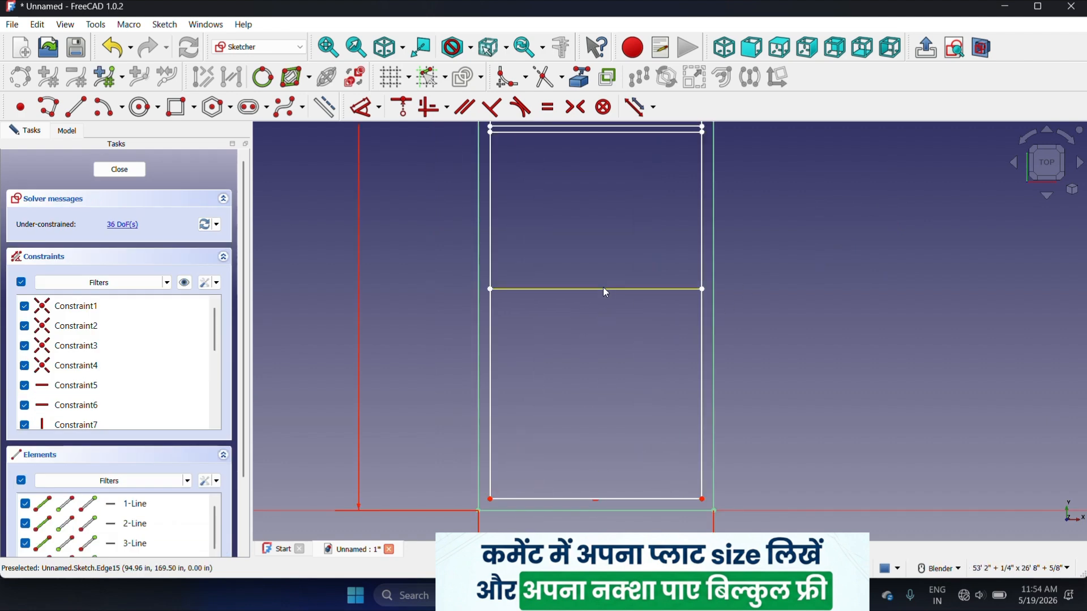
pyautogui.click(604, 289)
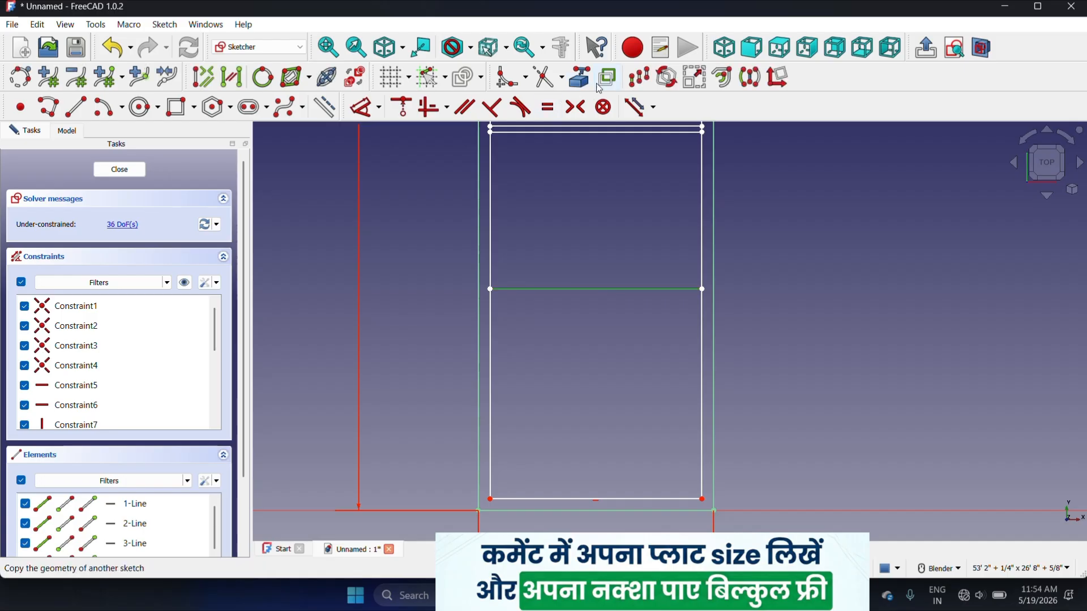
pyautogui.click(641, 79)
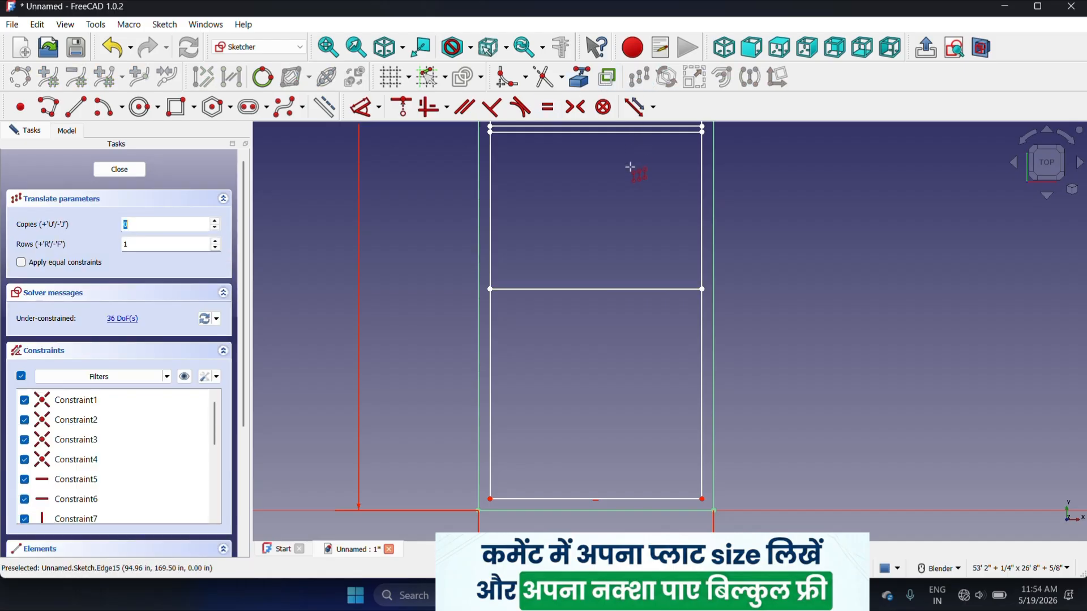
pyautogui.click(584, 194)
pyautogui.write('4.5')
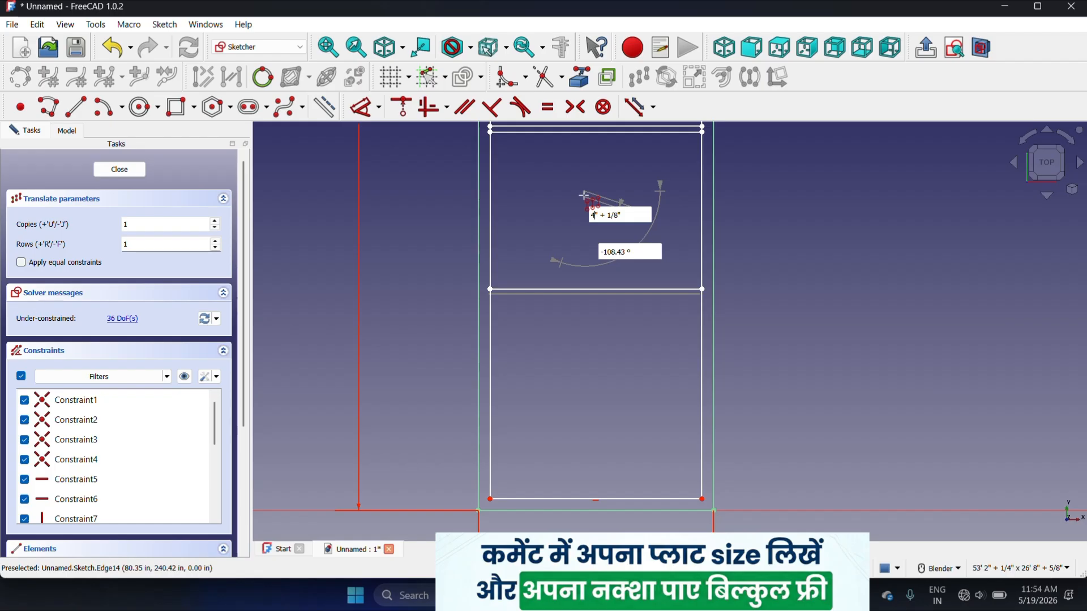
pyautogui.press('Delete')
pyautogui.press('Delete')
pyautogui.press('Delete')
pyautogui.press('Delete')
pyautogui.press('Delete')
pyautogui.press('Delete')
pyautogui.press('Delete')
pyautogui.press('Tab')
pyautogui.write('-')
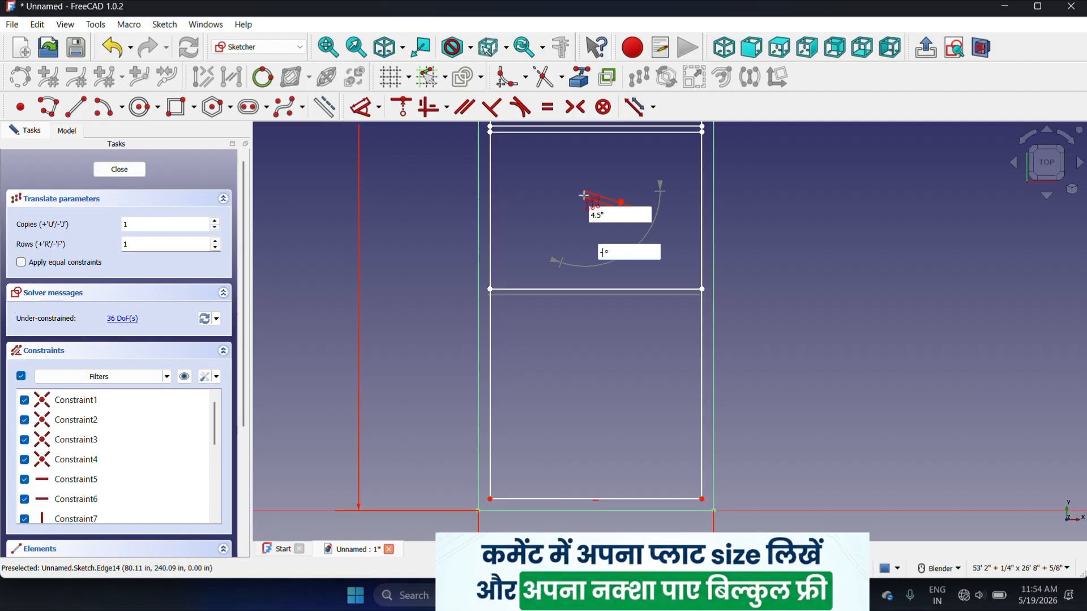
pyautogui.write('9')
pyautogui.write('0')
pyautogui.press('Return')
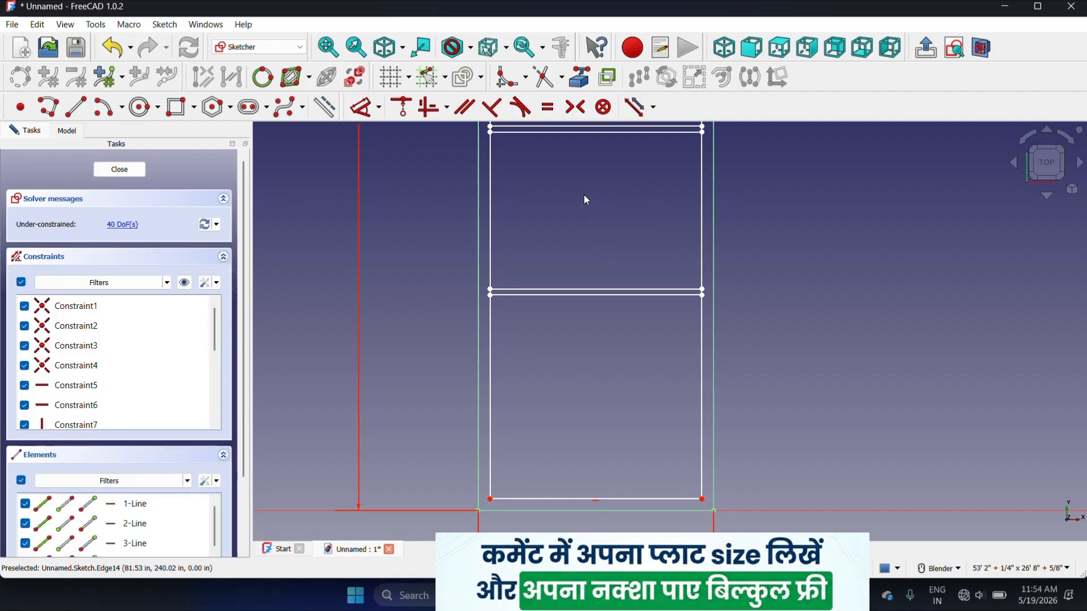
# - Copy the lower line of the fourth partition wall once with Translate, 6'6" away at -90°
pyautogui.scroll(-2, 584, 195)
pyautogui.scroll(-3, 536, 299)
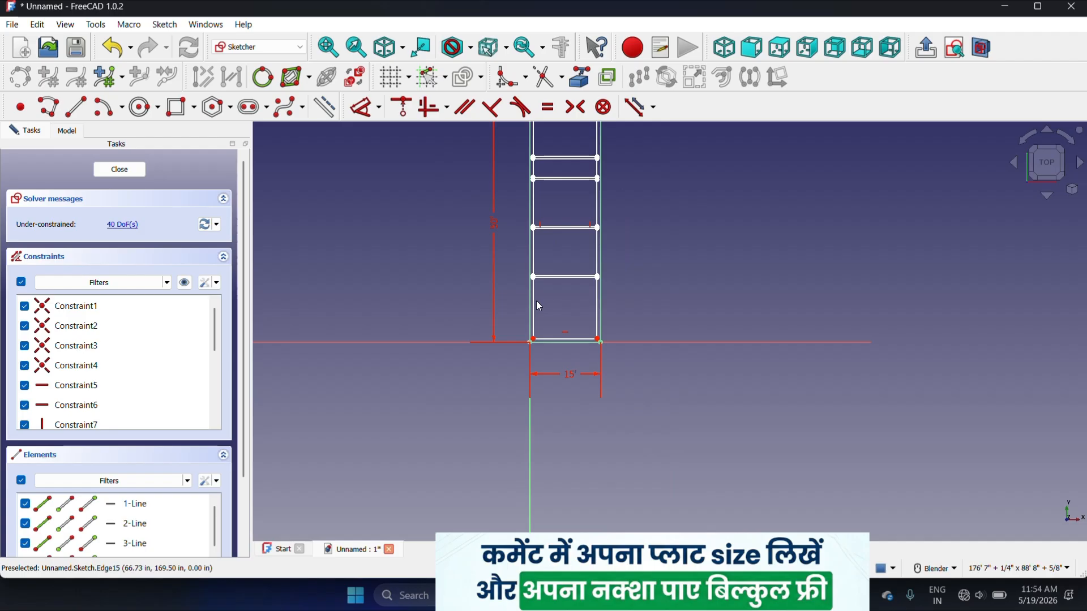
pyautogui.scroll(5, 563, 294)
pyautogui.click(553, 254)
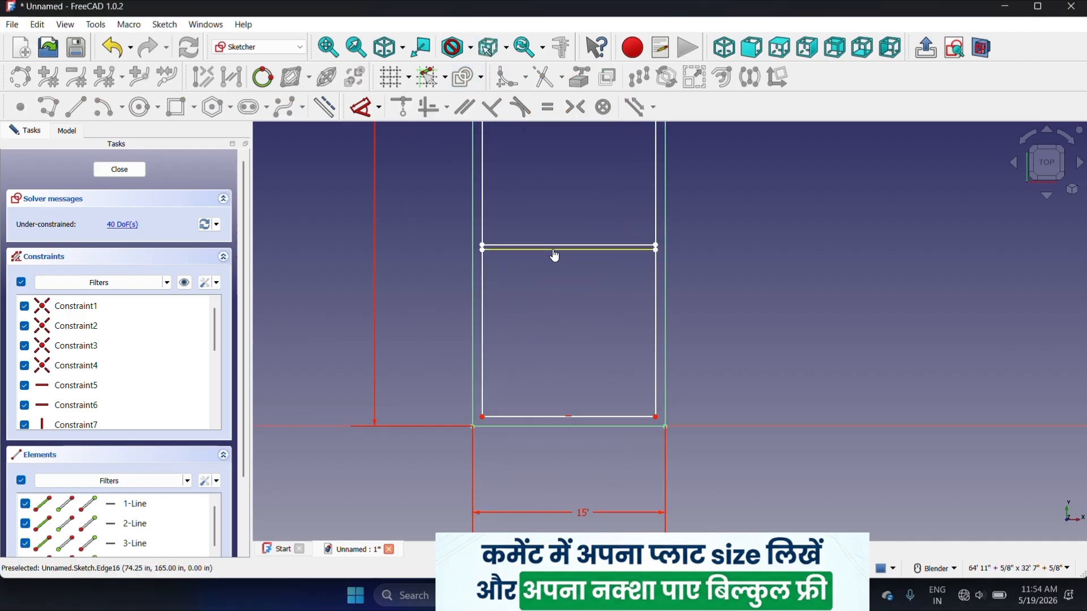
pyautogui.click(638, 77)
pyautogui.click(748, 202)
pyautogui.write('6')
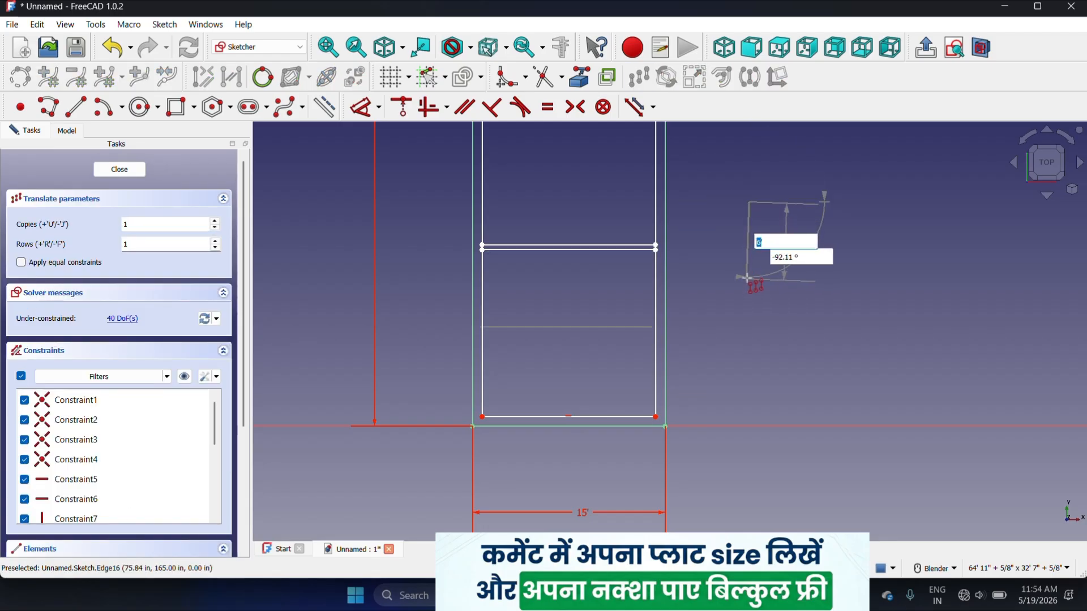
pyautogui.write('6')
pyautogui.press('Delete')
pyautogui.press('Delete')
pyautogui.press('Delete')
pyautogui.press('Delete')
pyautogui.press('Delete')
pyautogui.press('Delete')
pyautogui.press('Delete')
pyautogui.press('Delete')
pyautogui.press('Delete')
pyautogui.press('Delete')
pyautogui.press('Delete')
pyautogui.write('6')
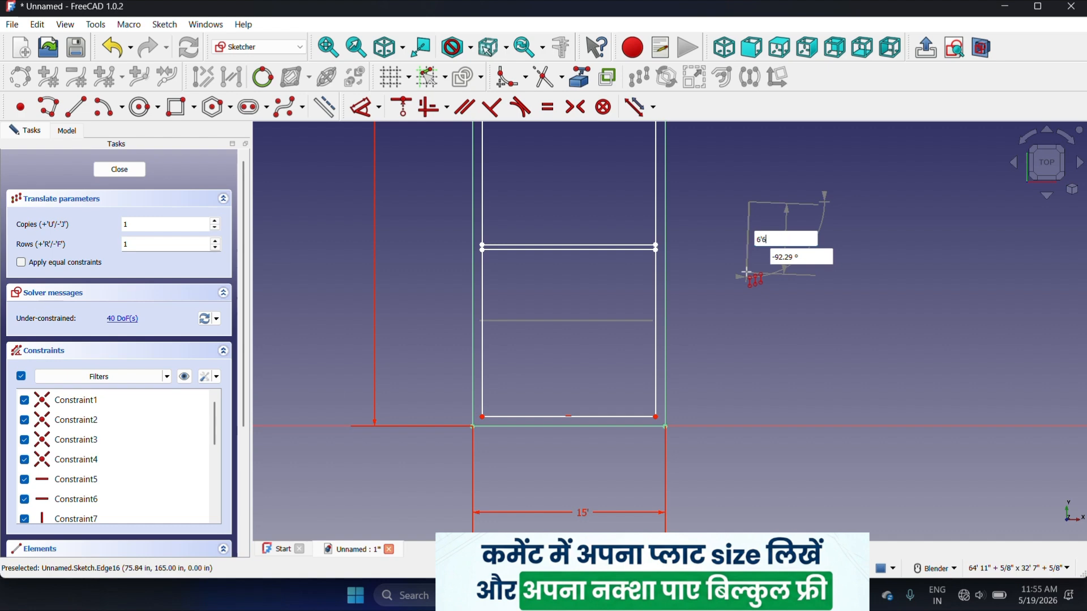
pyautogui.press('Tab')
pyautogui.press('BackSpace')
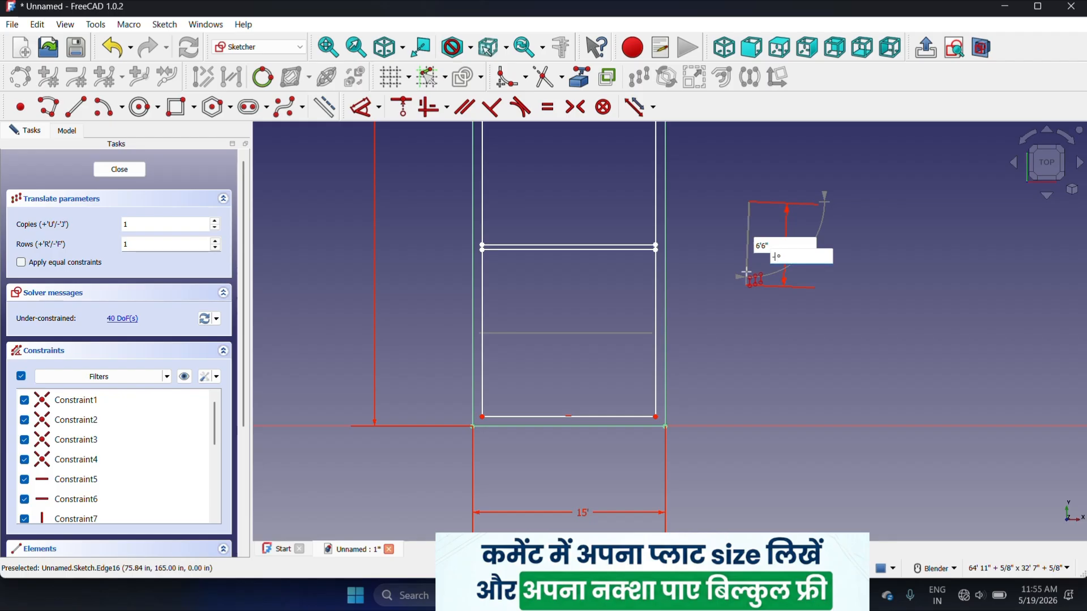
pyautogui.write('-90')
pyautogui.press('Return')
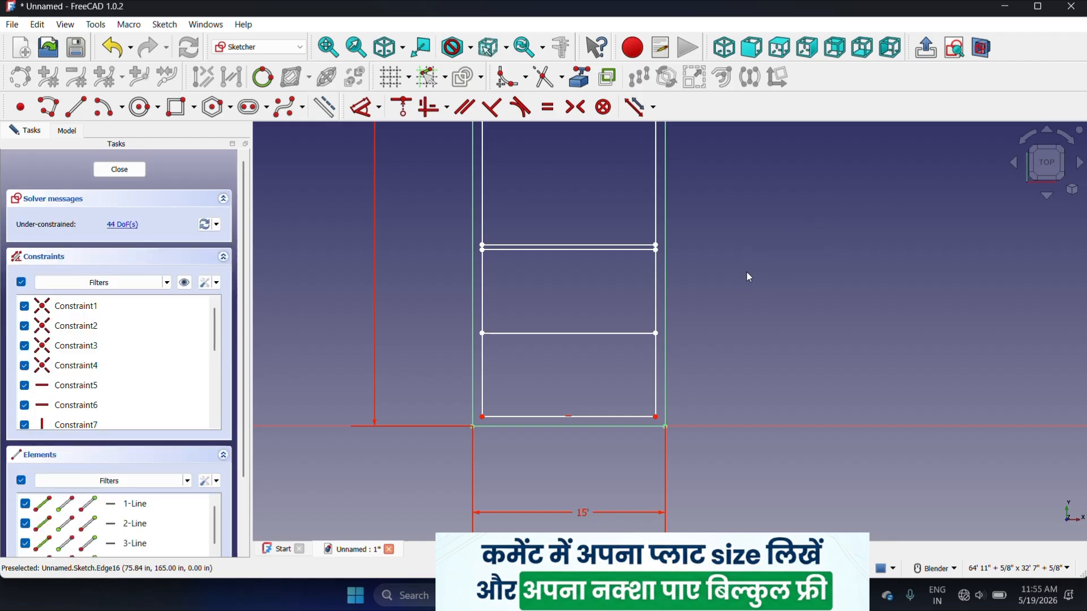
# - Copy the line 6'6" below the fourth partition once with Translate, 4.5" straight down, to form the fifth partition wall
pyautogui.scroll(-3, 609, 342)
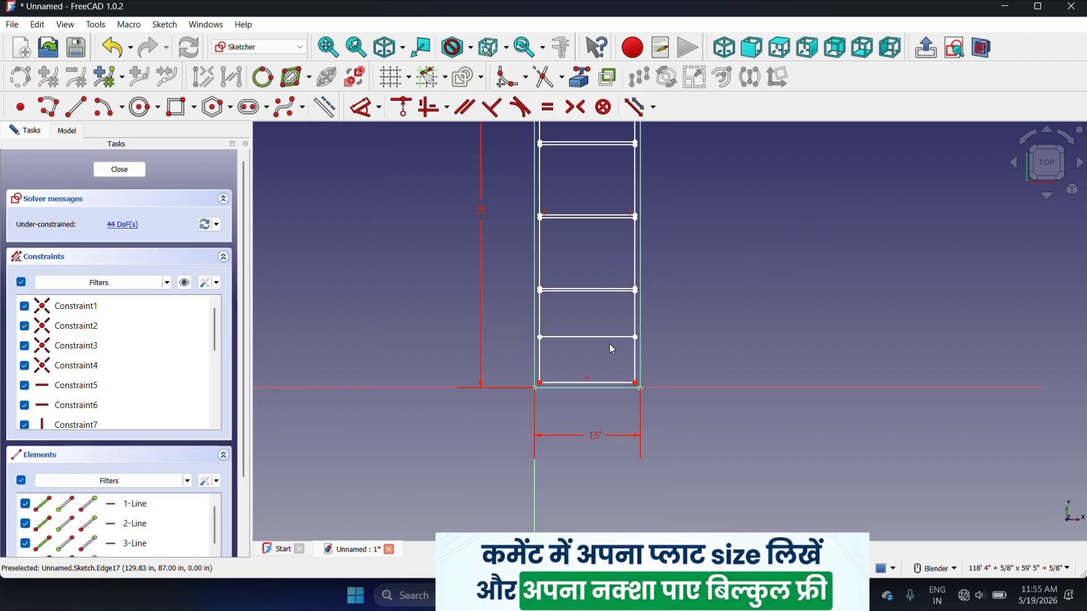
pyautogui.scroll(5, 595, 305)
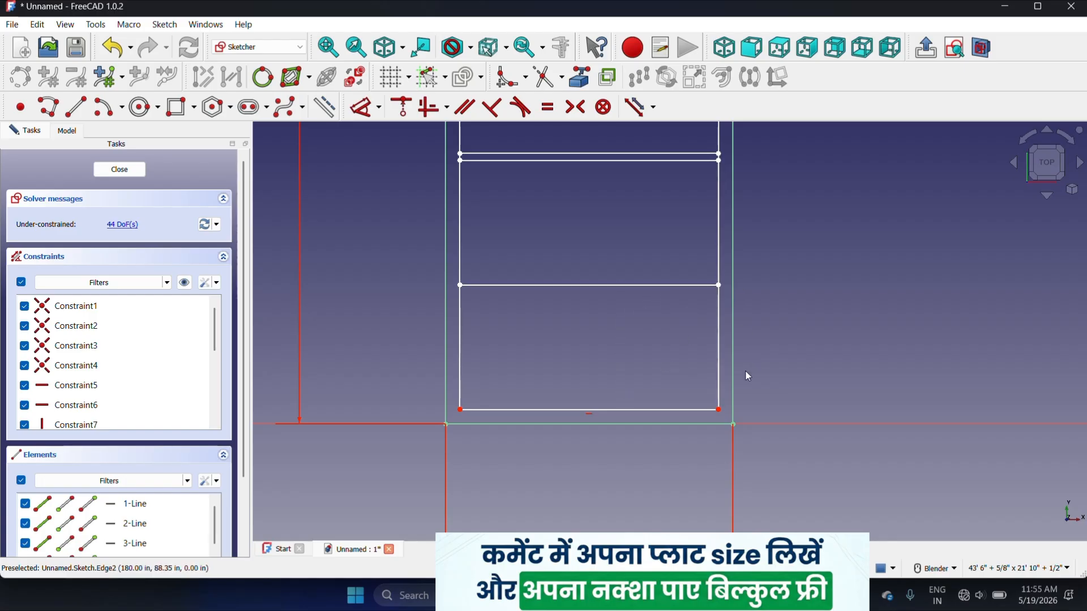
pyautogui.scroll(-3, 626, 320)
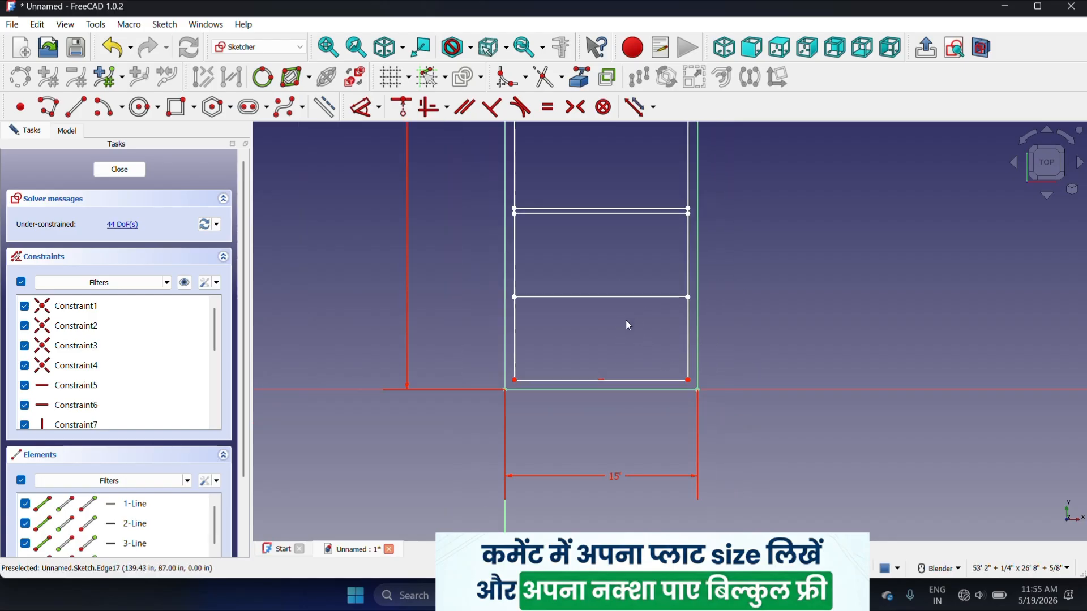
pyautogui.scroll(4, 626, 320)
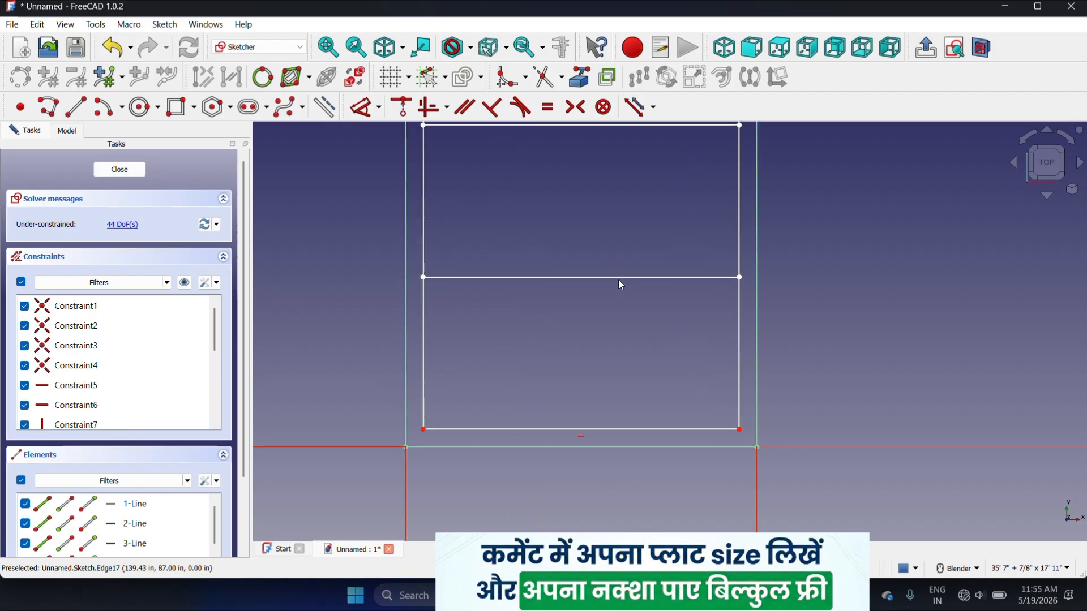
pyautogui.click(620, 278)
pyautogui.click(667, 77)
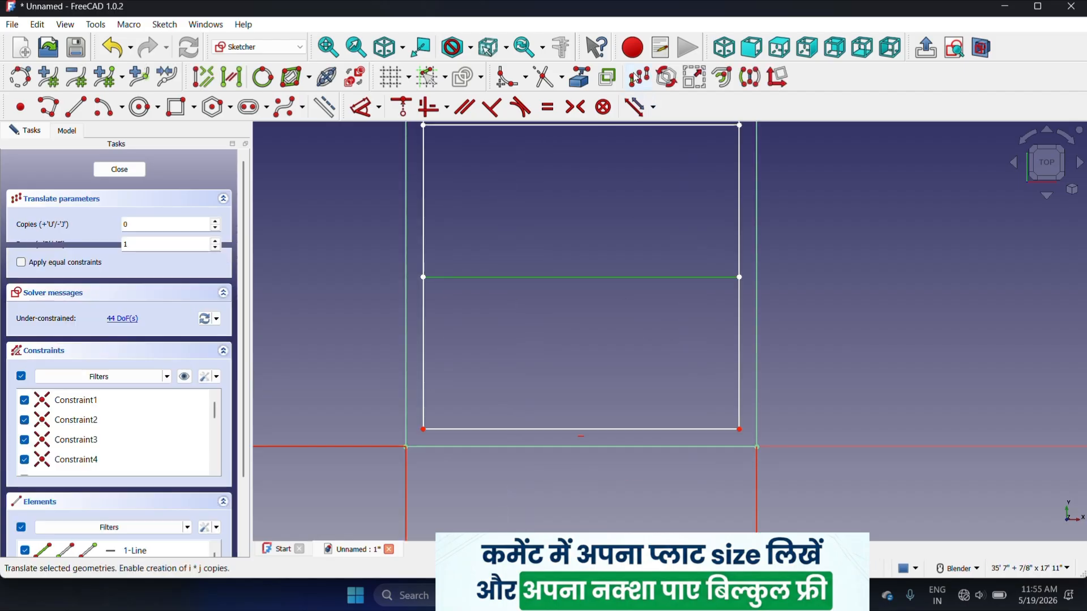
pyautogui.click(671, 154)
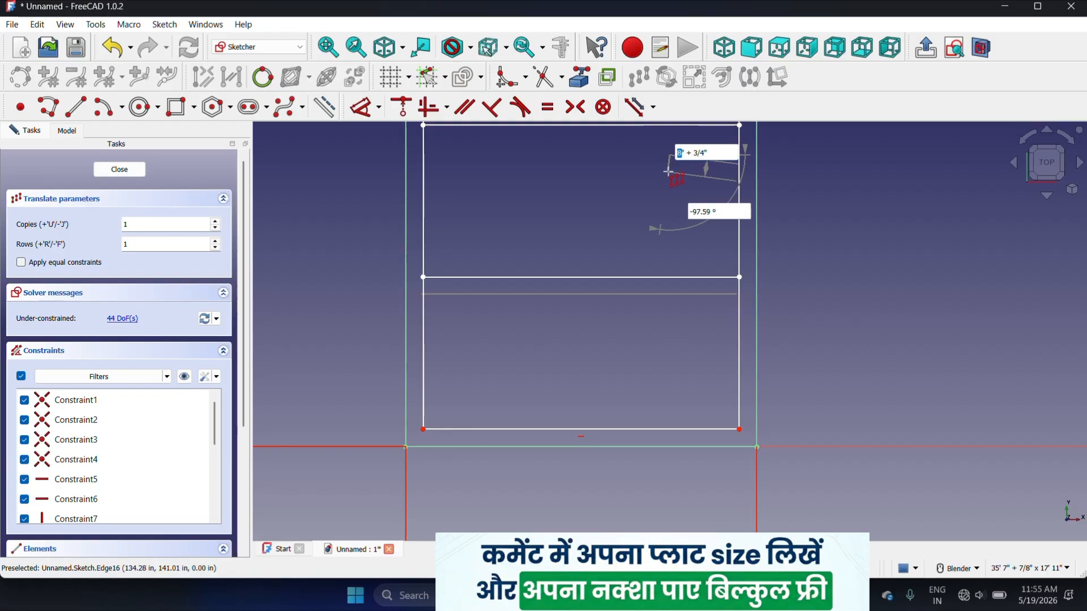
pyautogui.write('4')
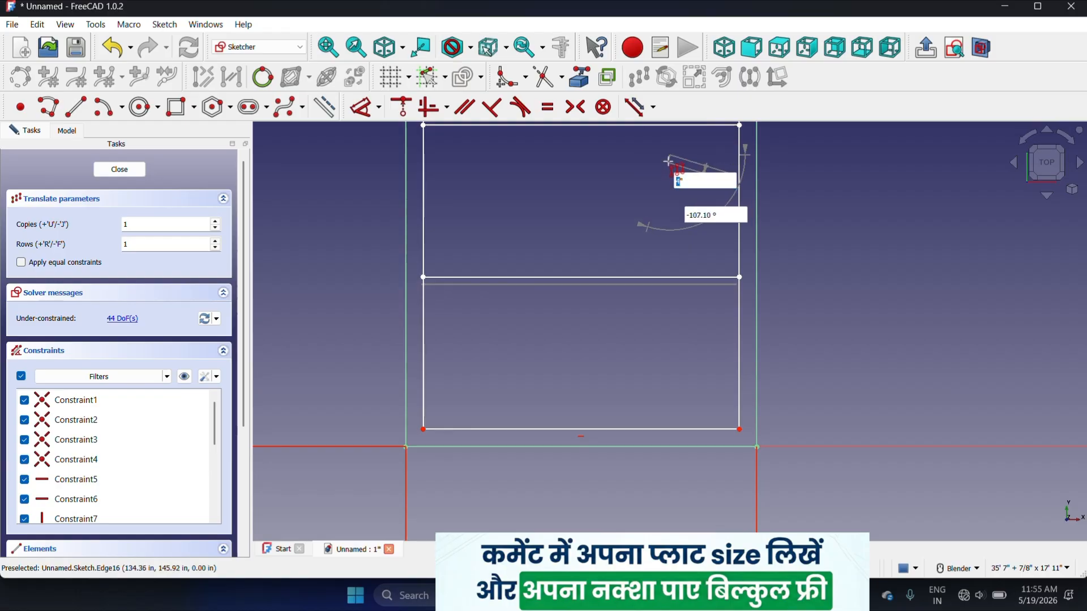
pyautogui.write('.5')
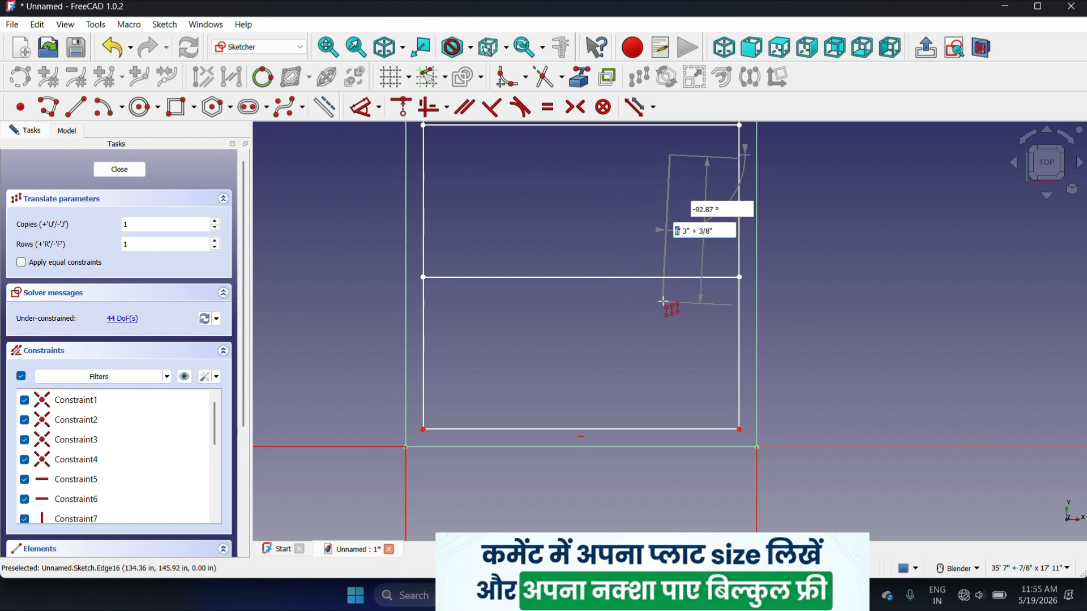
pyautogui.write('4.5')
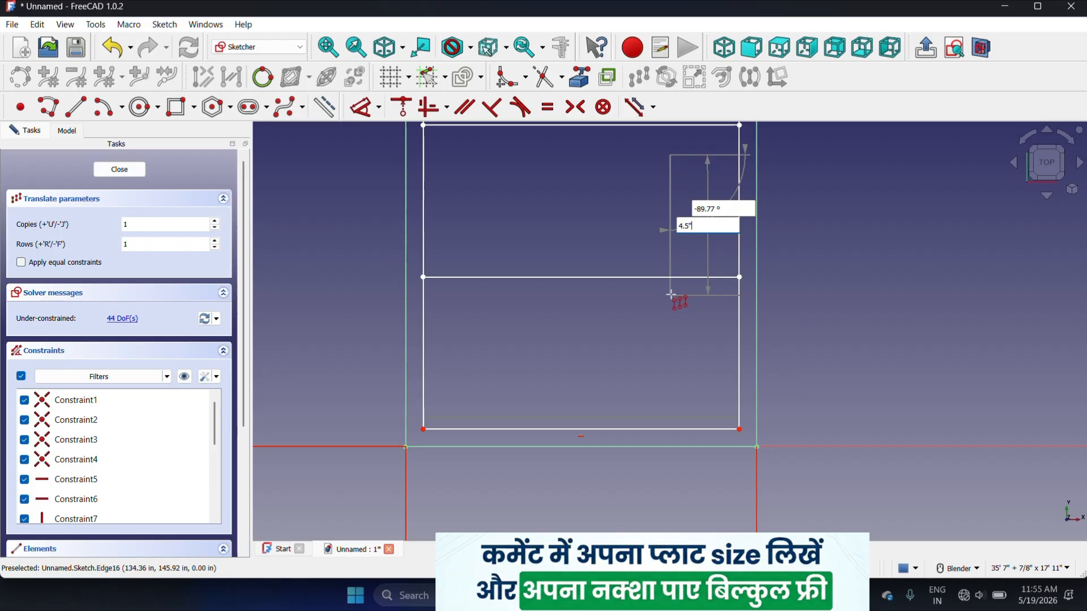
pyautogui.press('Tab')
pyautogui.write('-')
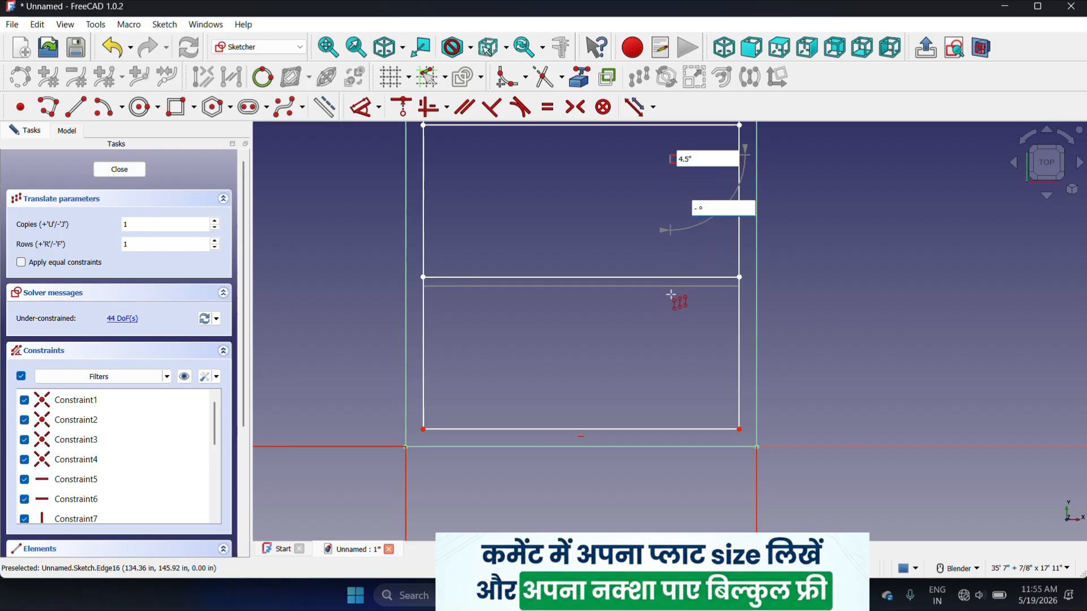
pyautogui.press('Return')
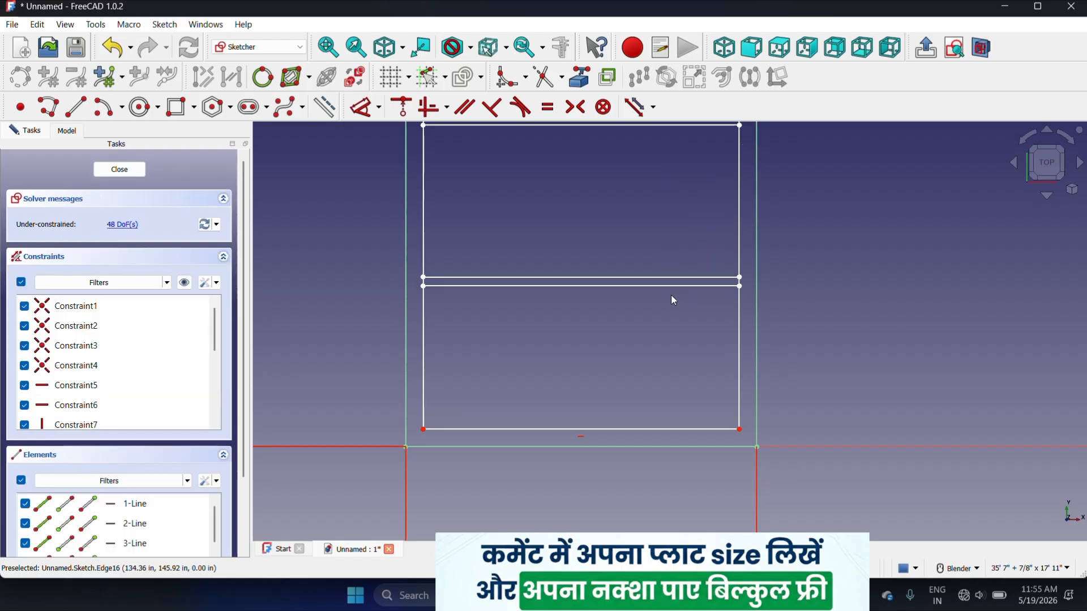
# - Copy the right inner wall line once with Translate, 3'9" away at 180°
pyautogui.keyDown('shift'); pyautogui.moveTo(670, 294); pyautogui.dragTo(619, 357, button='middle'); pyautogui.keyUp('shift')
pyautogui.scroll(-8, 619, 357)
pyautogui.scroll(4, 597, 207)
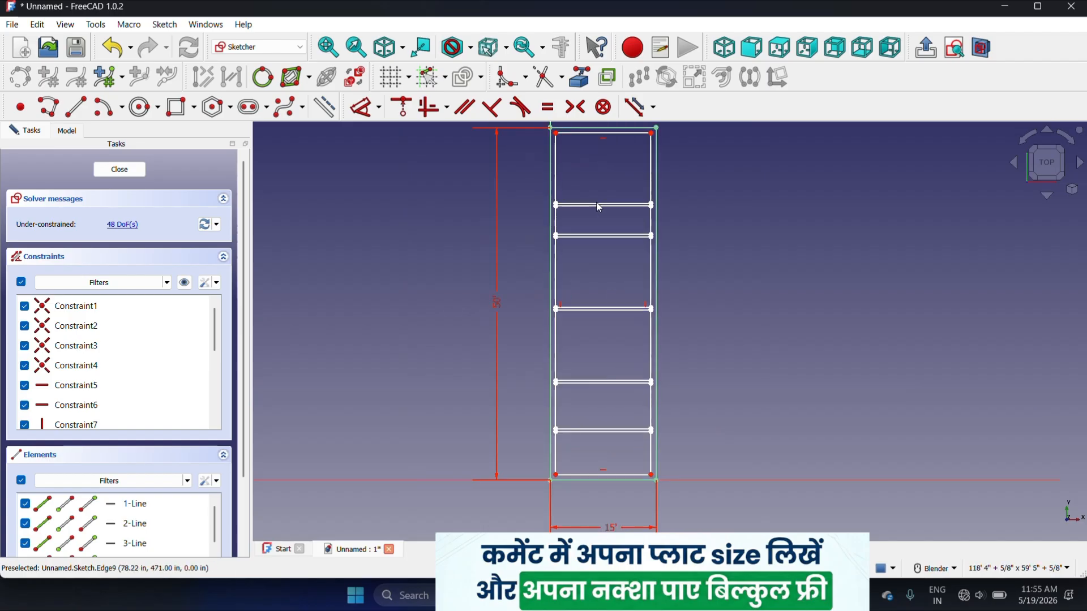
pyautogui.scroll(-3, 609, 220)
pyautogui.scroll(2, 611, 224)
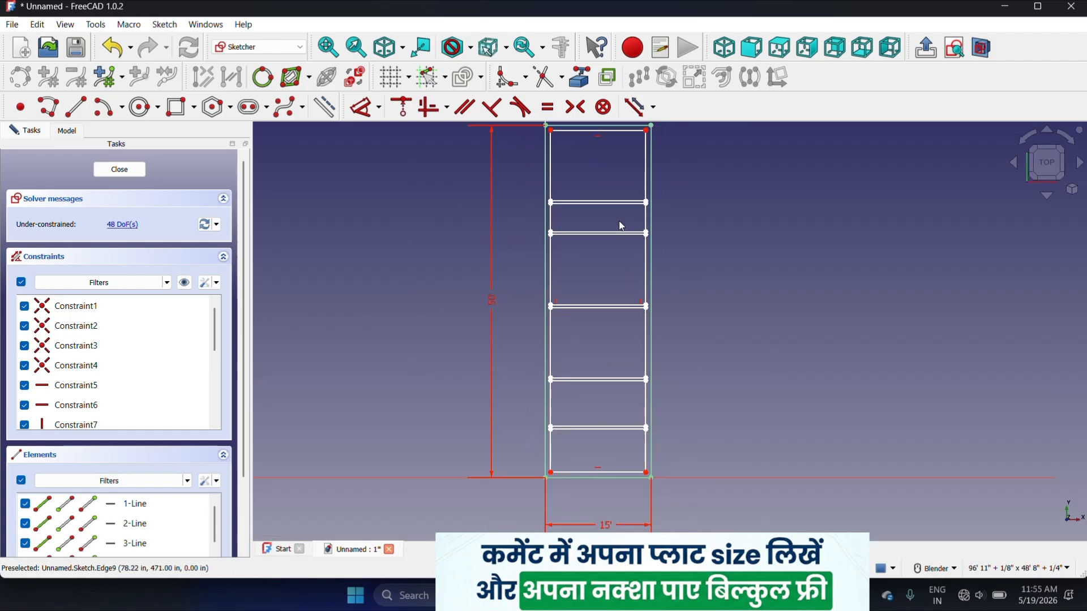
pyautogui.scroll(-2, 621, 225)
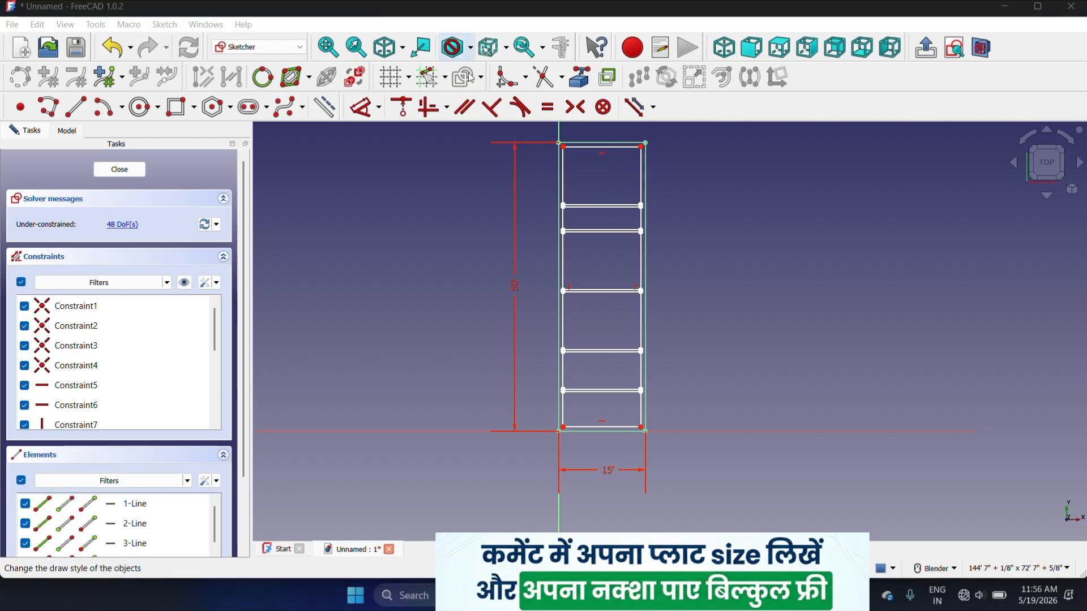
pyautogui.scroll(4, 632, 203)
pyautogui.scroll(-3, 635, 201)
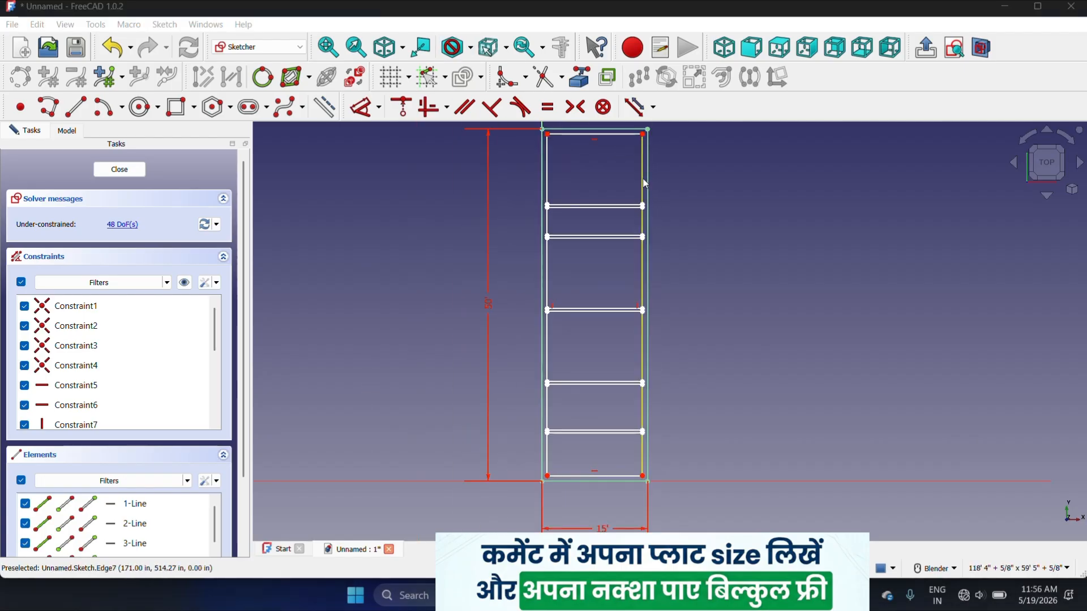
pyautogui.scroll(5, 638, 205)
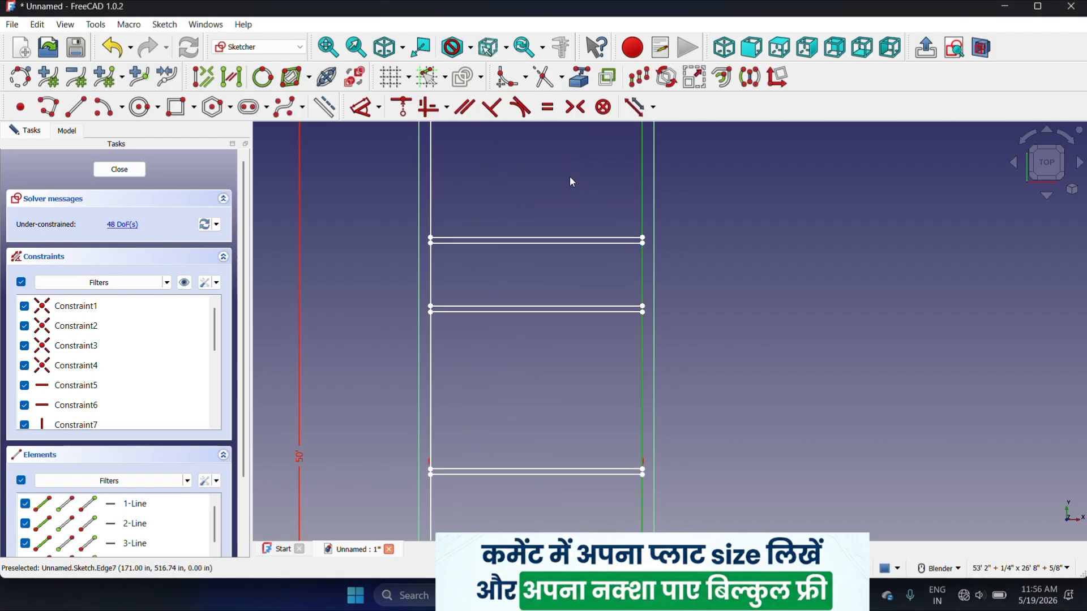
pyautogui.click(638, 77)
pyautogui.click(722, 213)
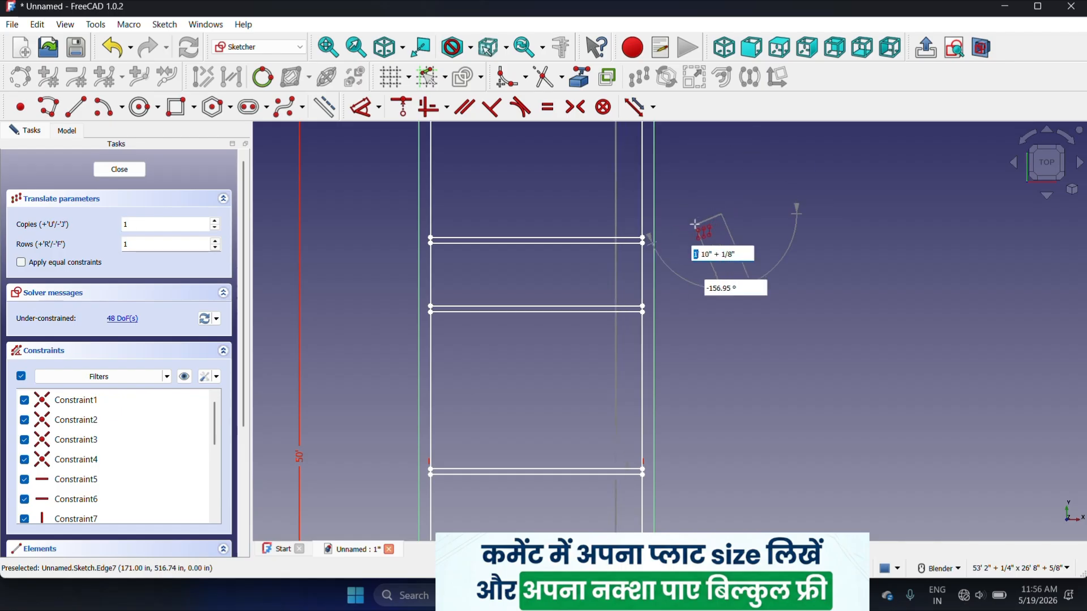
pyautogui.scroll(-6, 694, 224)
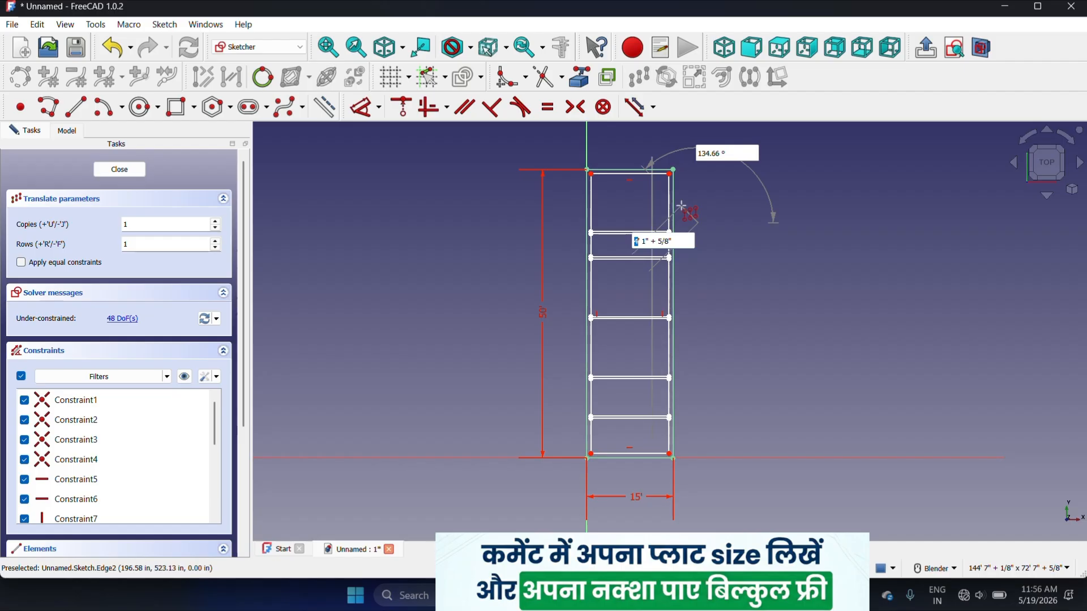
pyautogui.press('Delete')
pyautogui.press('Delete')
pyautogui.press('Tab')
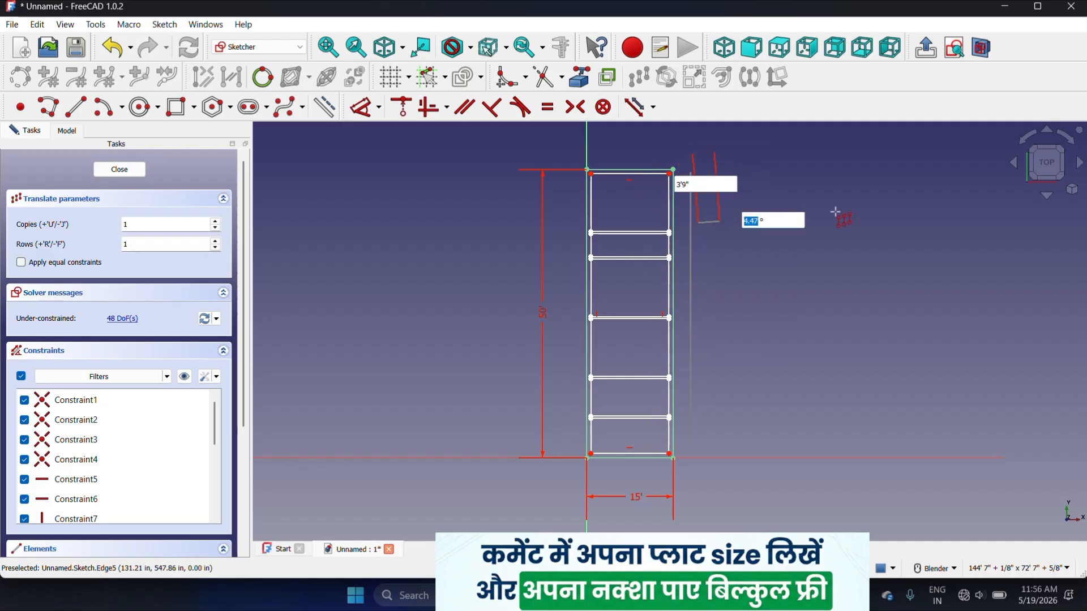
pyautogui.write('1')
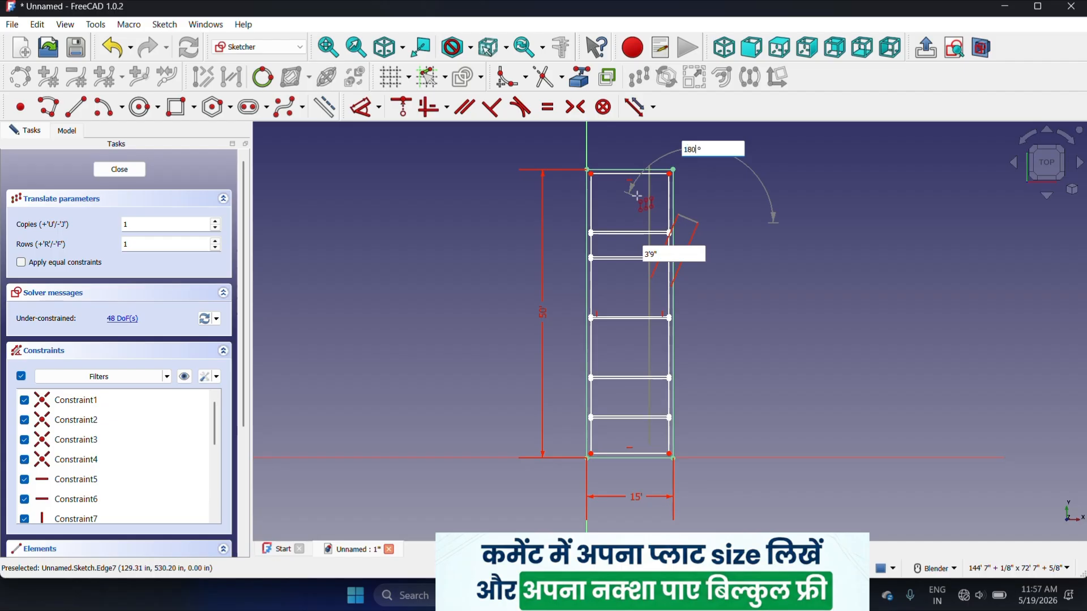
pyautogui.write('80')
pyautogui.press('Return')
# - Trim the copied vertical line away below the third partition wall, down to the house's lower inner wall
pyautogui.scroll(3, 677, 244)
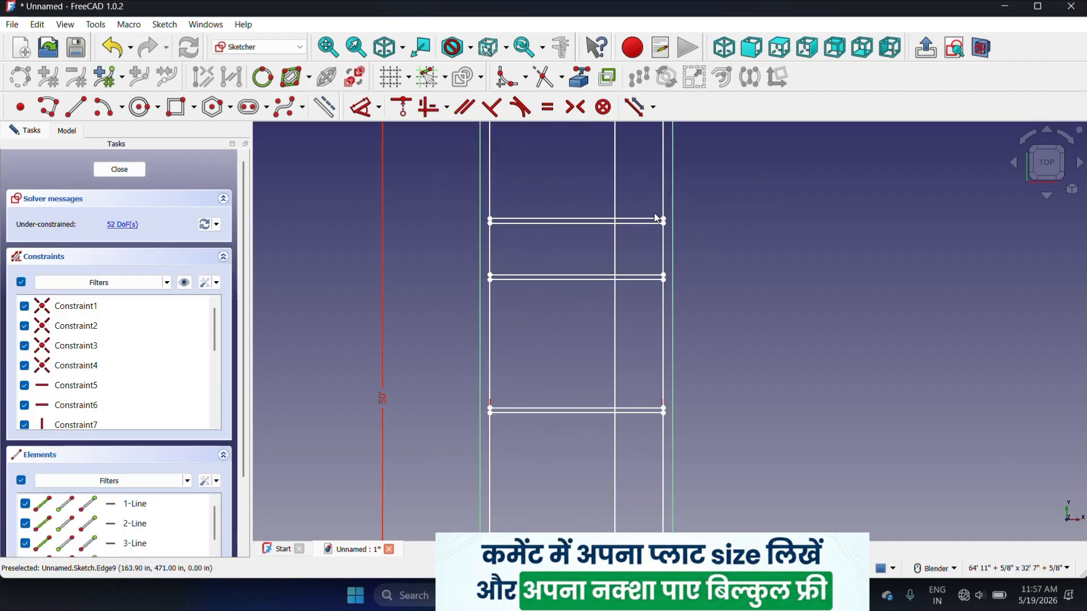
pyautogui.scroll(-2, 613, 238)
pyautogui.scroll(4, 613, 237)
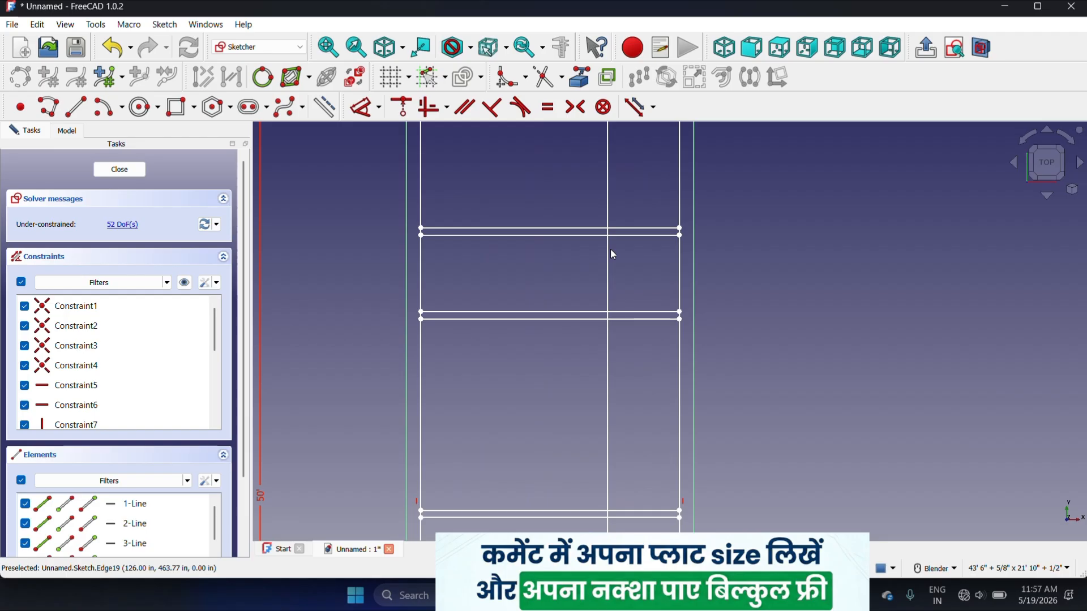
pyautogui.scroll(-2, 606, 303)
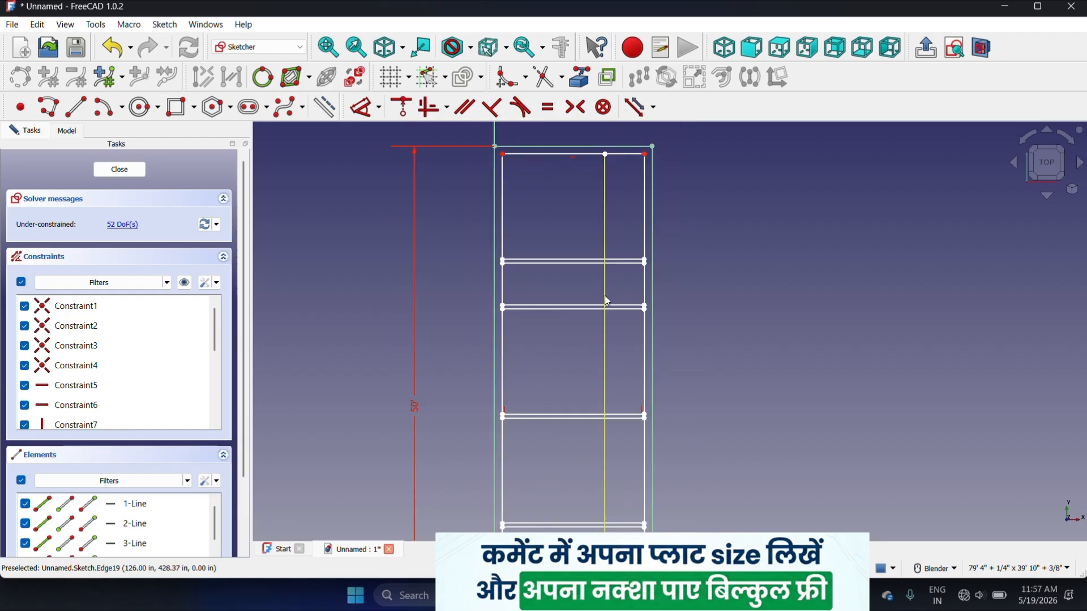
pyautogui.scroll(-2, 602, 373)
pyautogui.scroll(4, 605, 374)
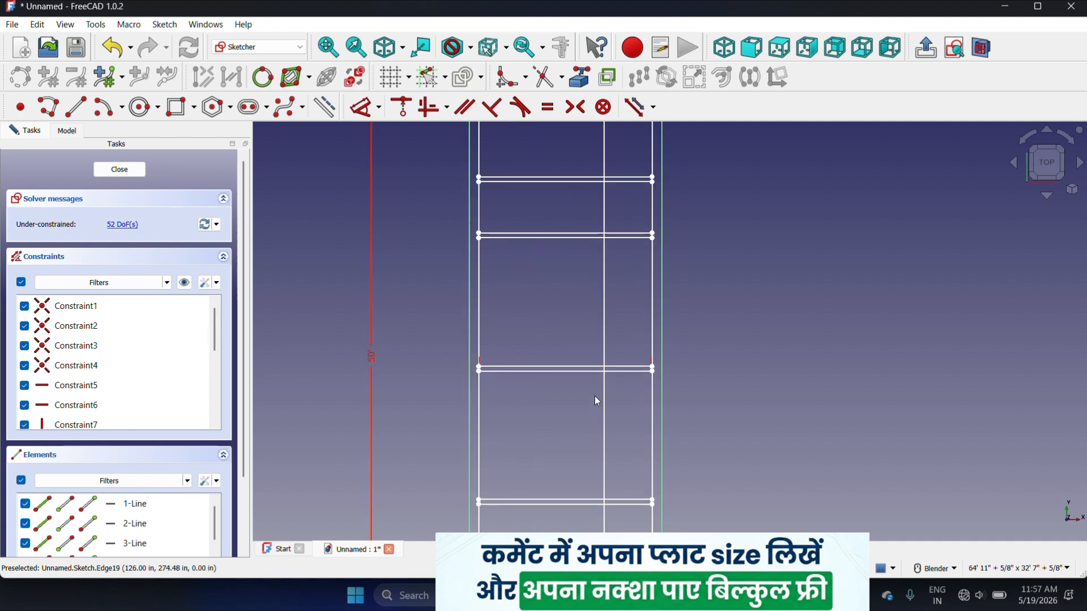
pyautogui.scroll(-3, 600, 402)
pyautogui.click(579, 79)
pyautogui.scroll(3, 622, 461)
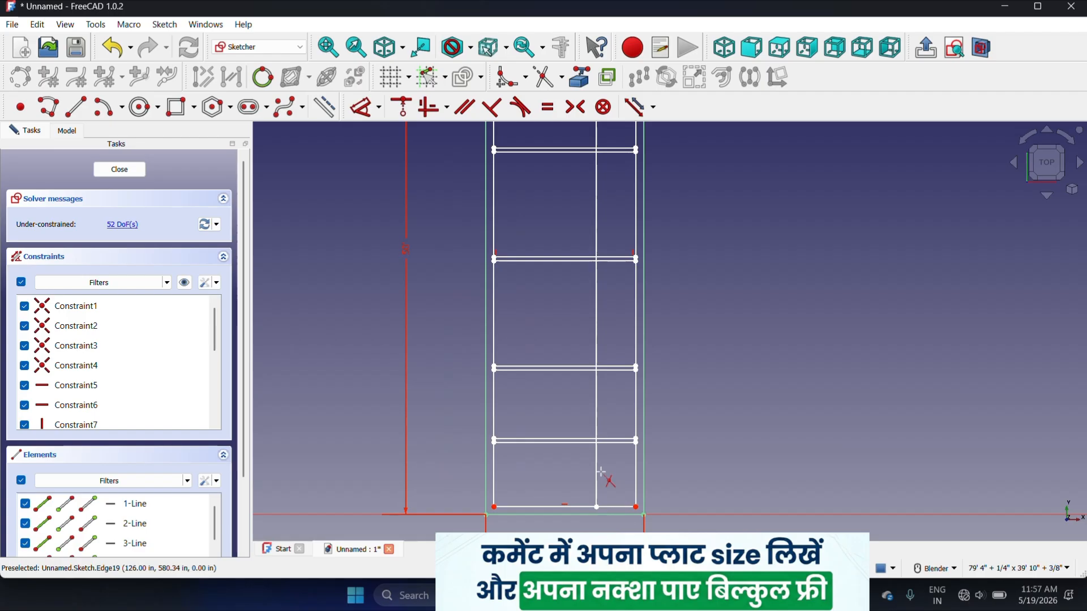
pyautogui.click(600, 481)
pyautogui.click(600, 399)
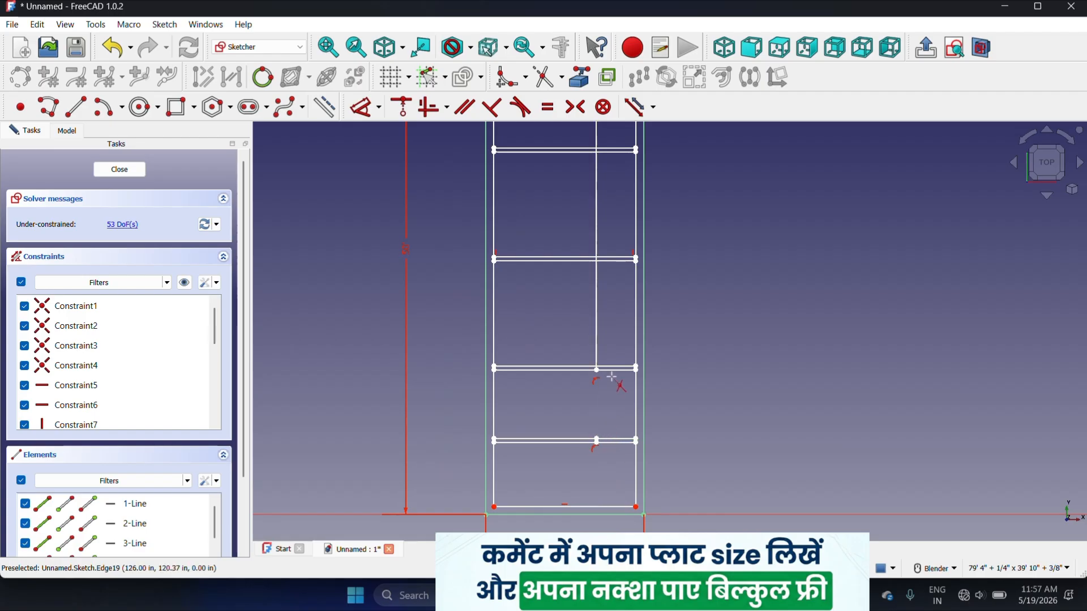
pyautogui.click(596, 297)
# - Trim the copied vertical line away above the first partition wall
pyautogui.scroll(-5, 601, 347)
pyautogui.scroll(4, 601, 308)
pyautogui.scroll(-4, 598, 309)
pyautogui.scroll(3, 631, 230)
pyautogui.scroll(2, 602, 183)
pyautogui.click(593, 173)
pyautogui.scroll(-3, 666, 171)
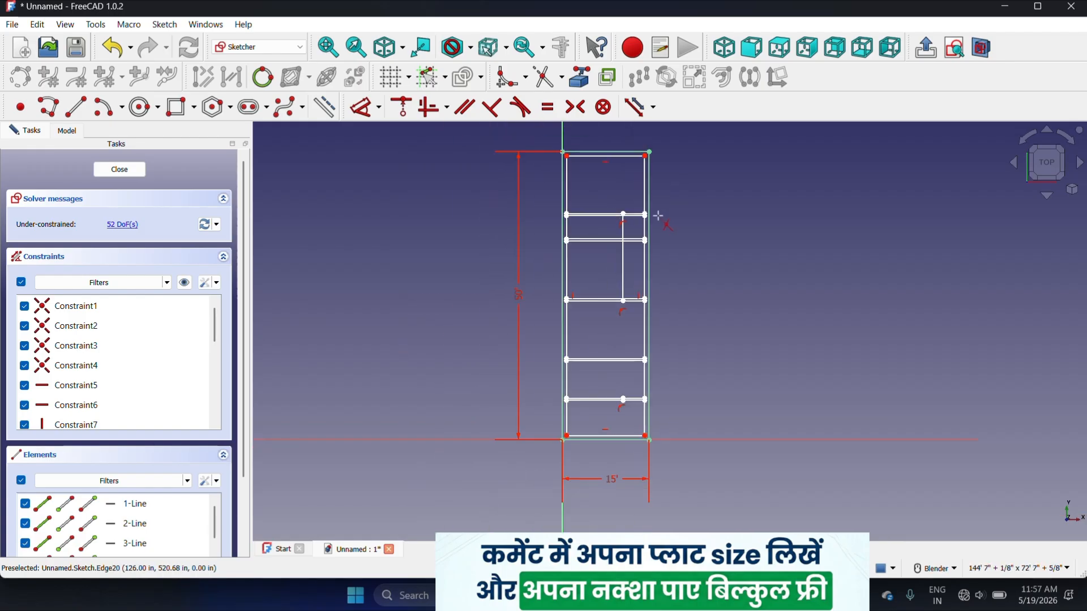
# - Trim both lines of the second partition wall between the vertical line and the right inner wall, and undo the surplus trim
pyautogui.scroll(2, 655, 250)
pyautogui.scroll(1, 655, 250)
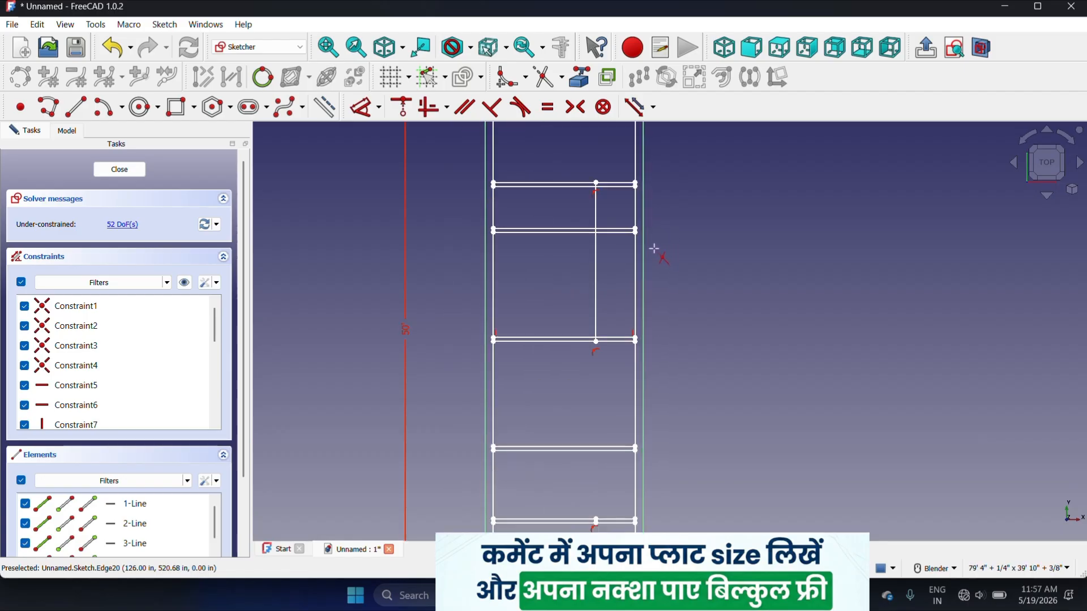
pyautogui.scroll(2, 645, 235)
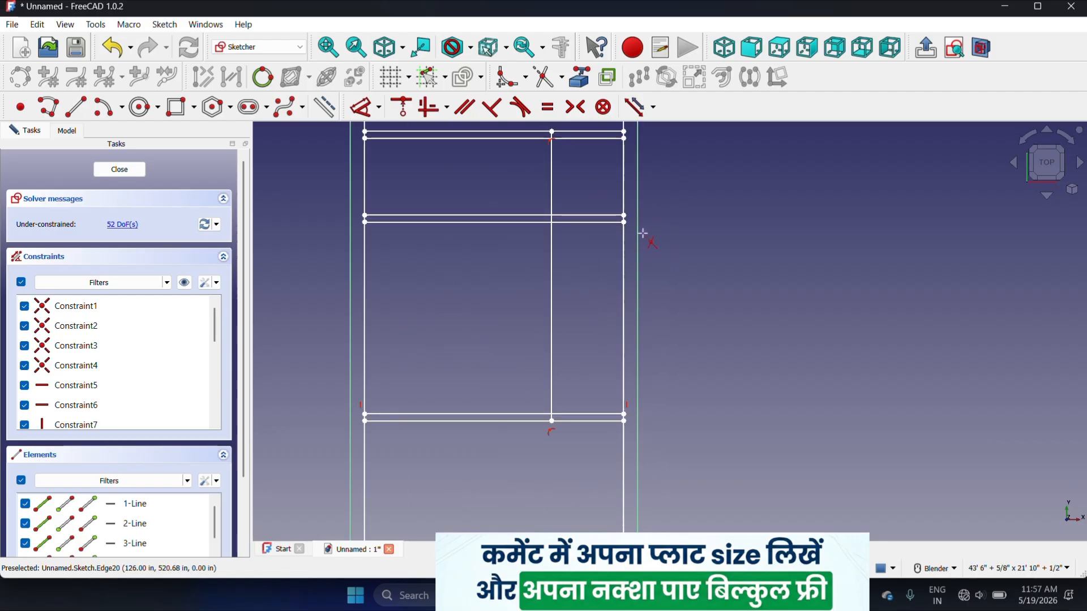
pyautogui.scroll(3, 642, 233)
pyautogui.click(585, 222)
pyautogui.click(593, 241)
pyautogui.scroll(-3, 560, 283)
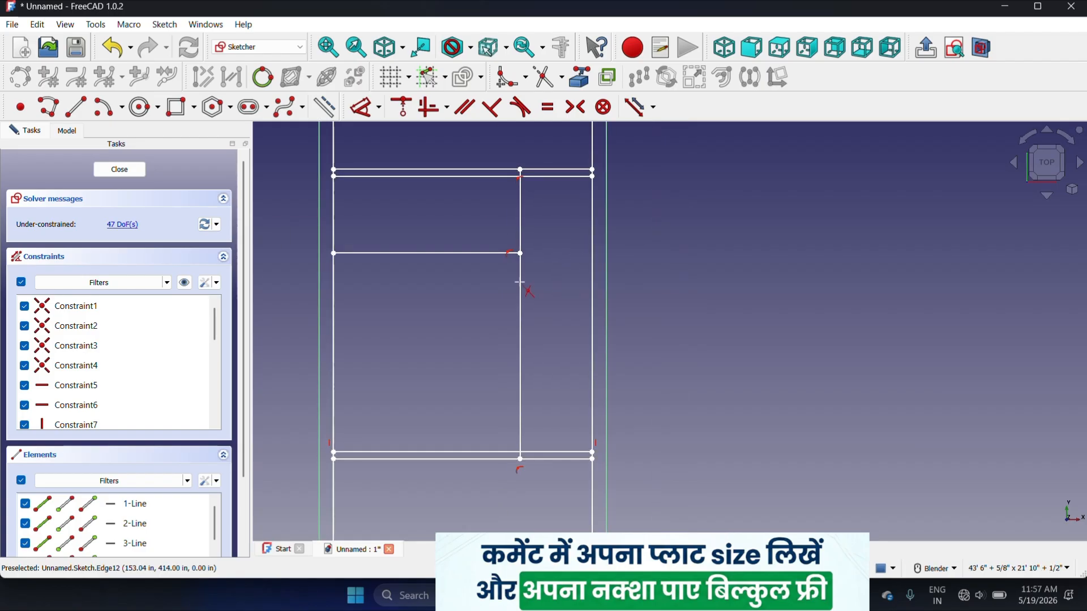
pyautogui.hotkey('ctrl', 'z')
# - Trim both lines of the third partition wall between the vertical line and the right inner wall
pyautogui.scroll(-4, 557, 286)
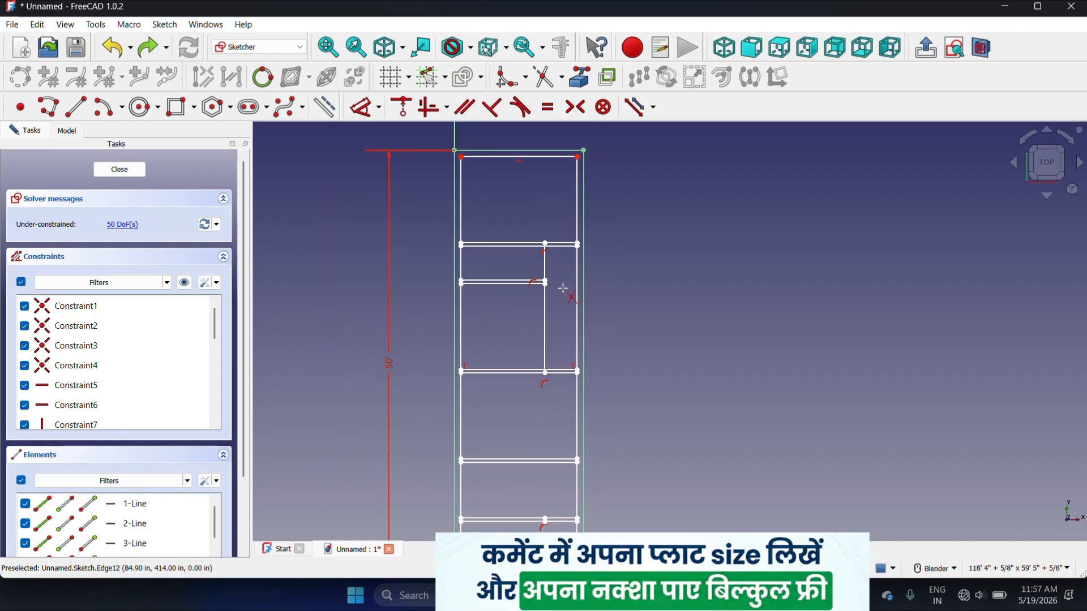
pyautogui.scroll(1, 563, 288)
pyautogui.scroll(1, 600, 277)
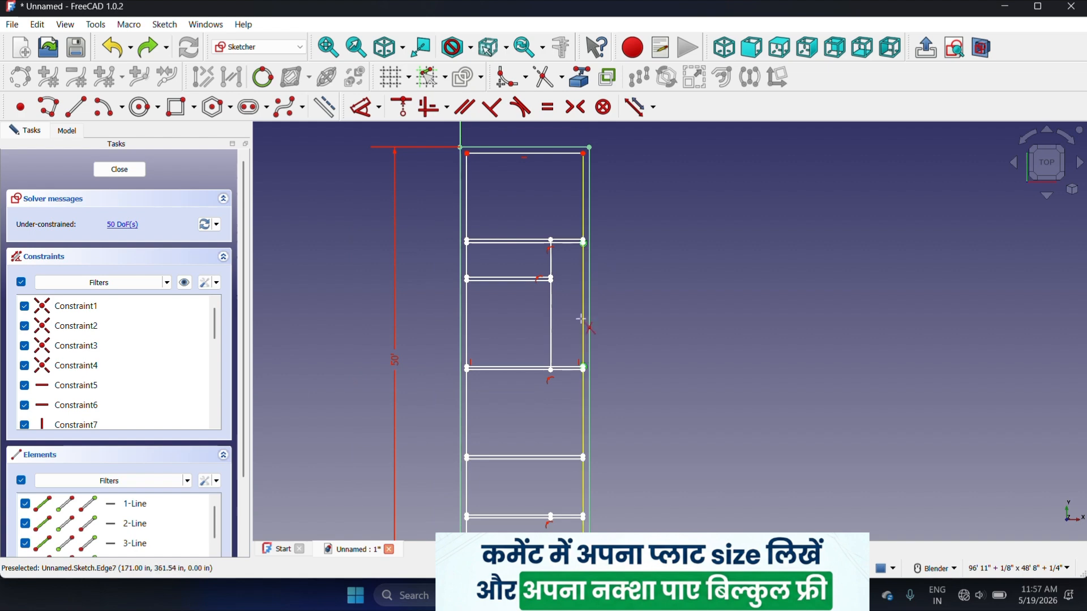
pyautogui.scroll(4, 563, 383)
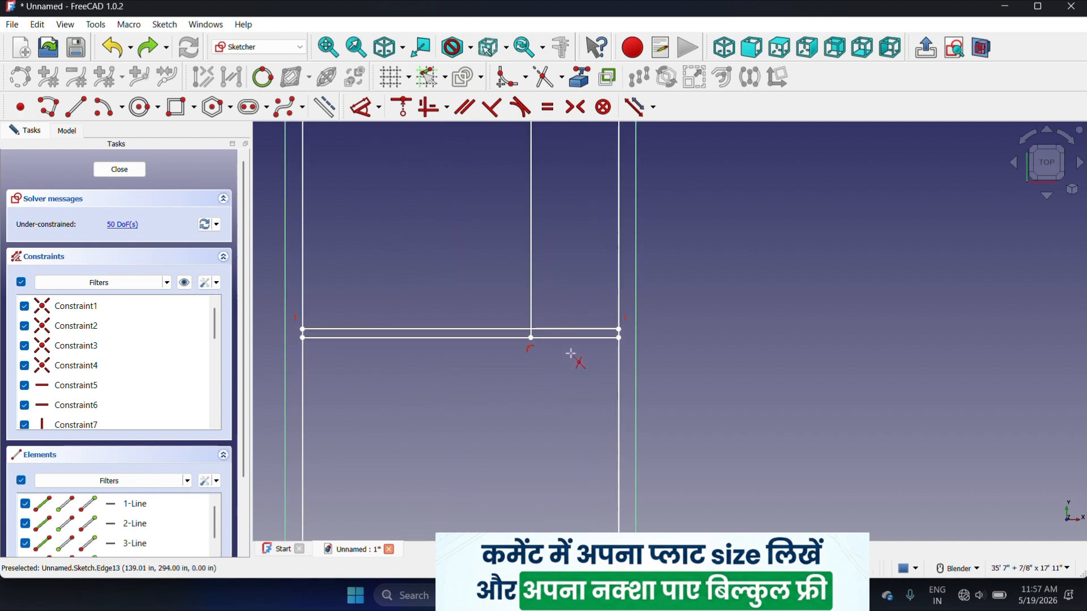
pyautogui.scroll(2, 571, 354)
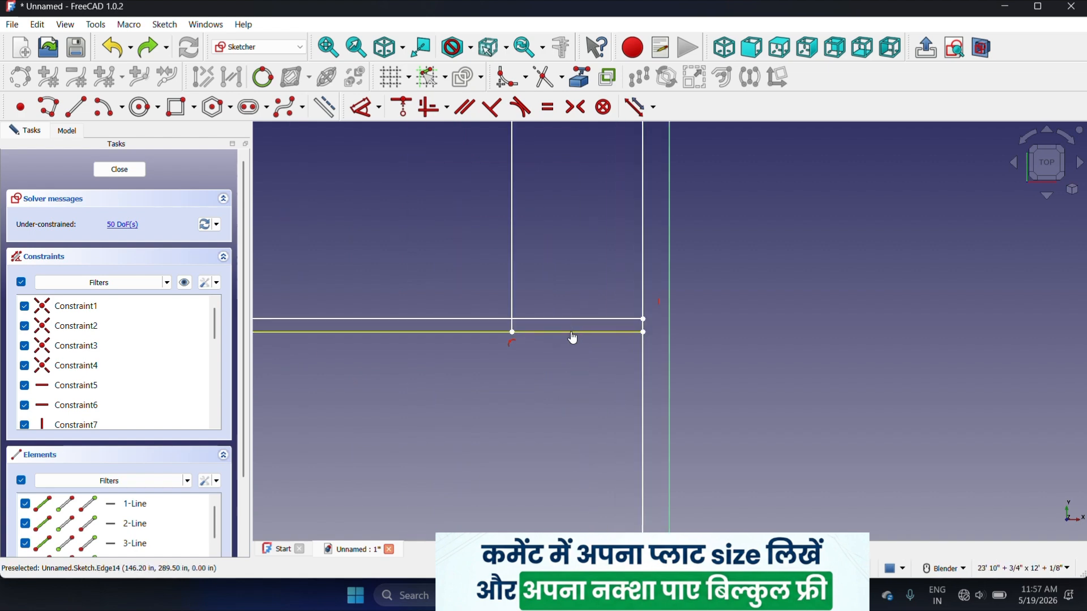
pyautogui.click(573, 333)
pyautogui.hotkey('ctrl', 'z')
pyautogui.click(579, 318)
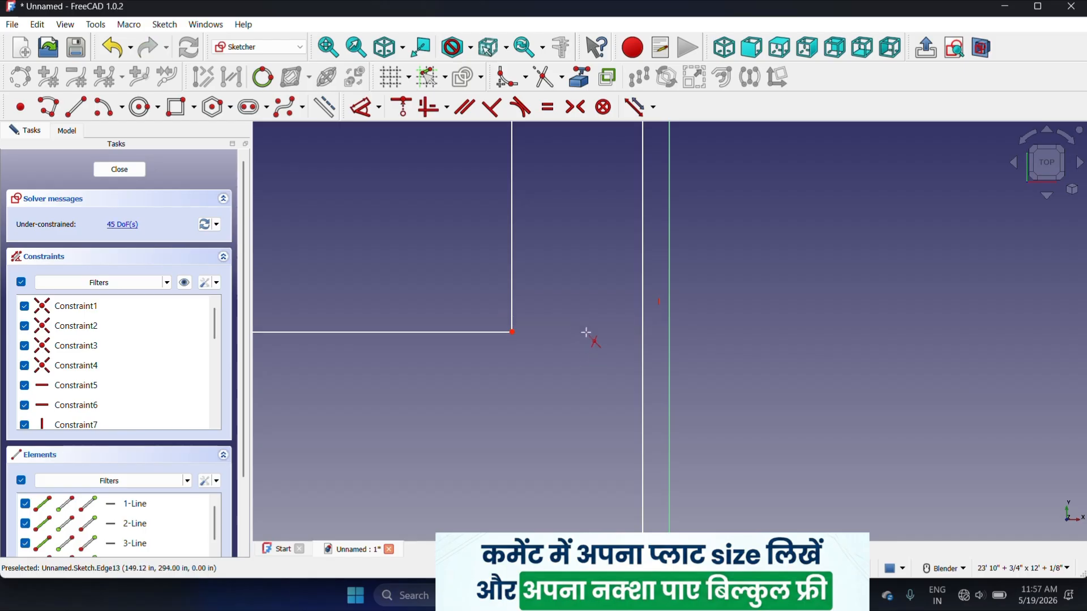
# - Copy the vertical passage line between the first and third partition walls once, 4.5" away at 180°, to form the wall thickness
pyautogui.scroll(-5, 559, 311)
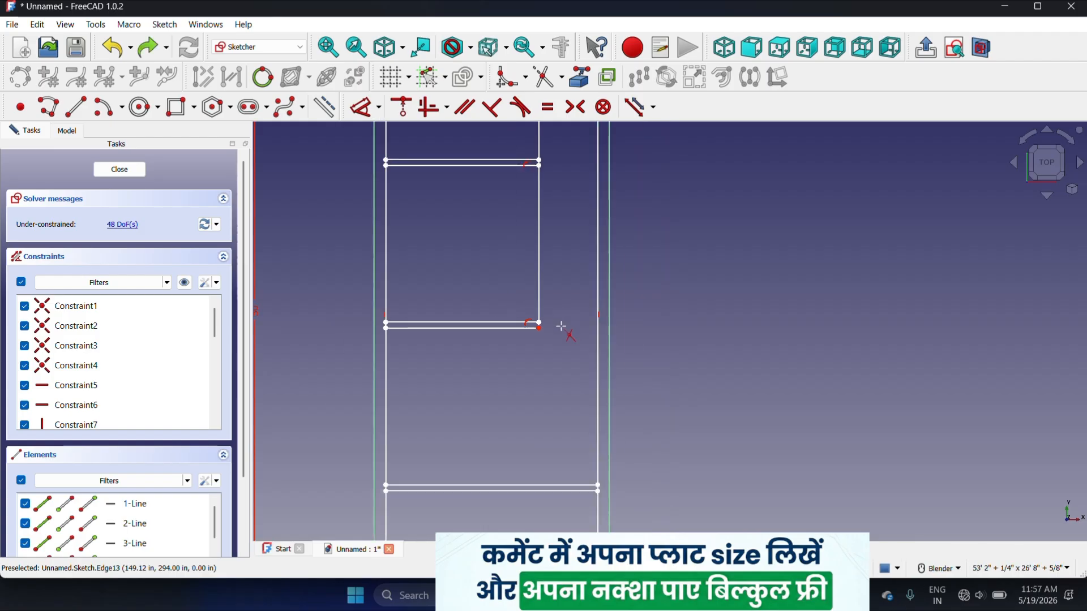
pyautogui.scroll(3, 535, 284)
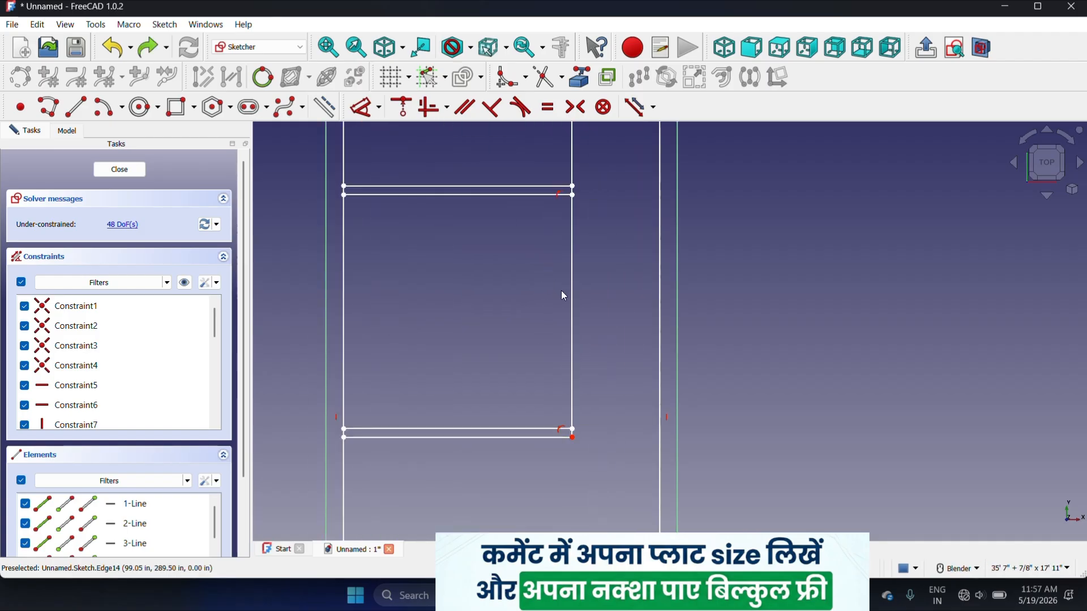
pyautogui.click(575, 292)
pyautogui.click(642, 82)
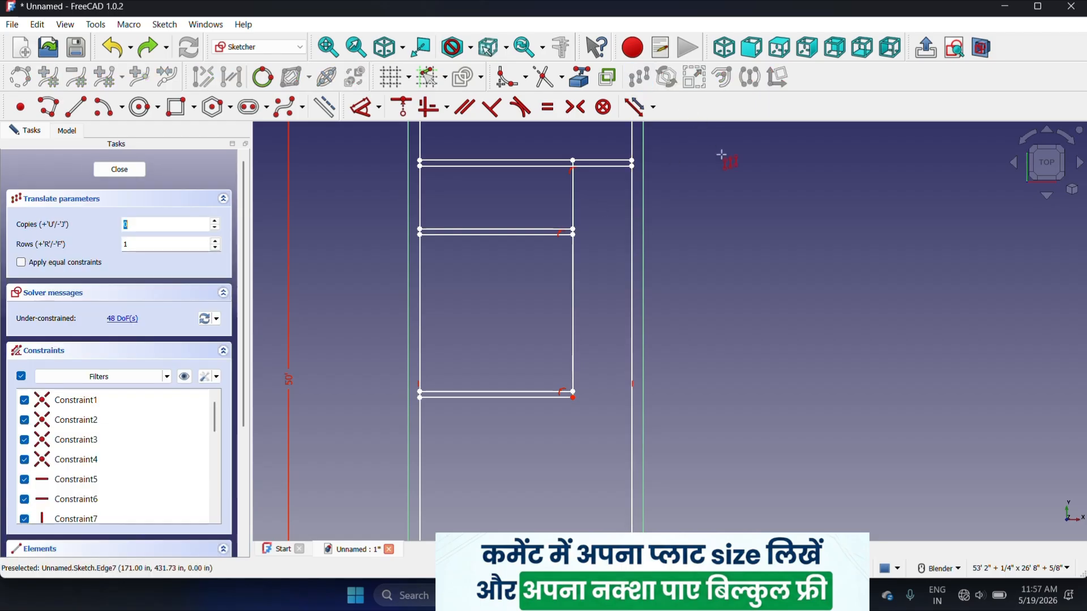
pyautogui.click(705, 209)
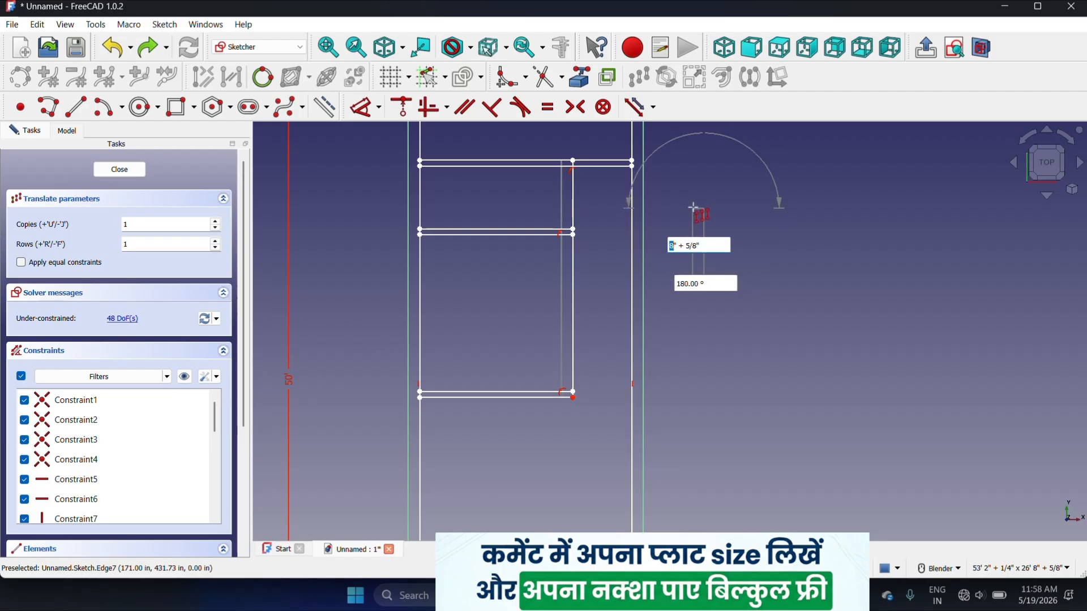
pyautogui.write('5')
pyautogui.press('Return')
pyautogui.write('18')
pyautogui.press('Return')
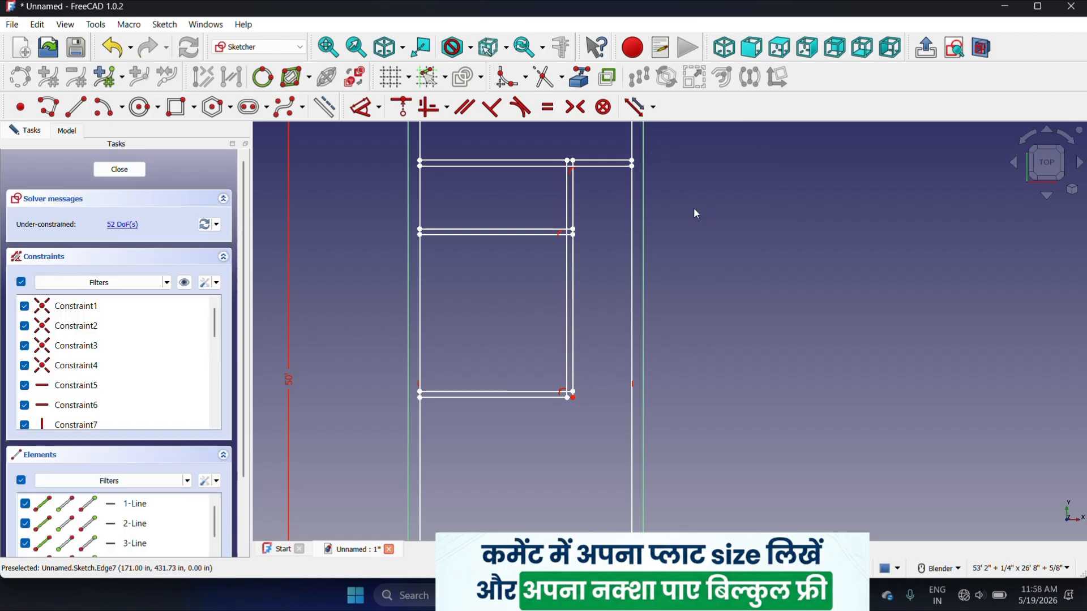
# - Examine the floor plan's partition walls, rooms and side passage from the upper wall down to the lower wall
pyautogui.scroll(5, 568, 217)
pyautogui.scroll(-10, 570, 222)
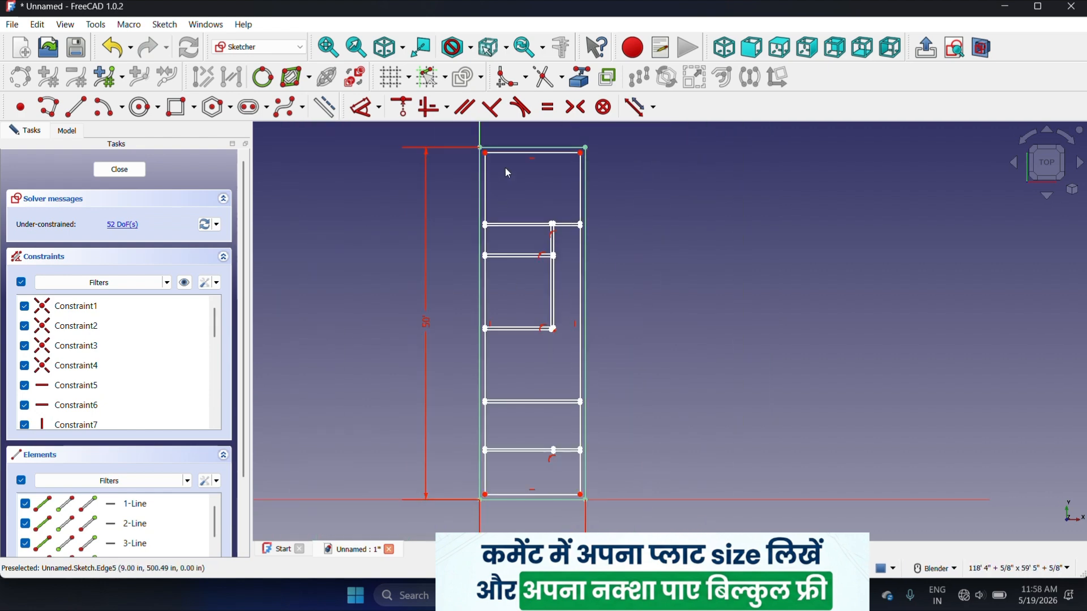
pyautogui.scroll(4, 546, 259)
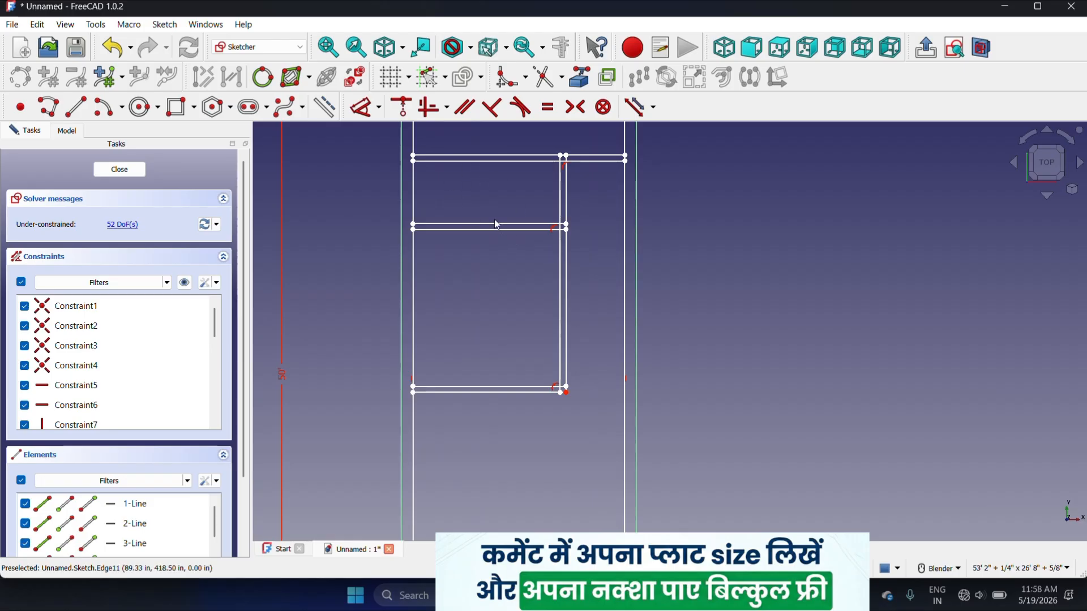
pyautogui.scroll(-4, 490, 211)
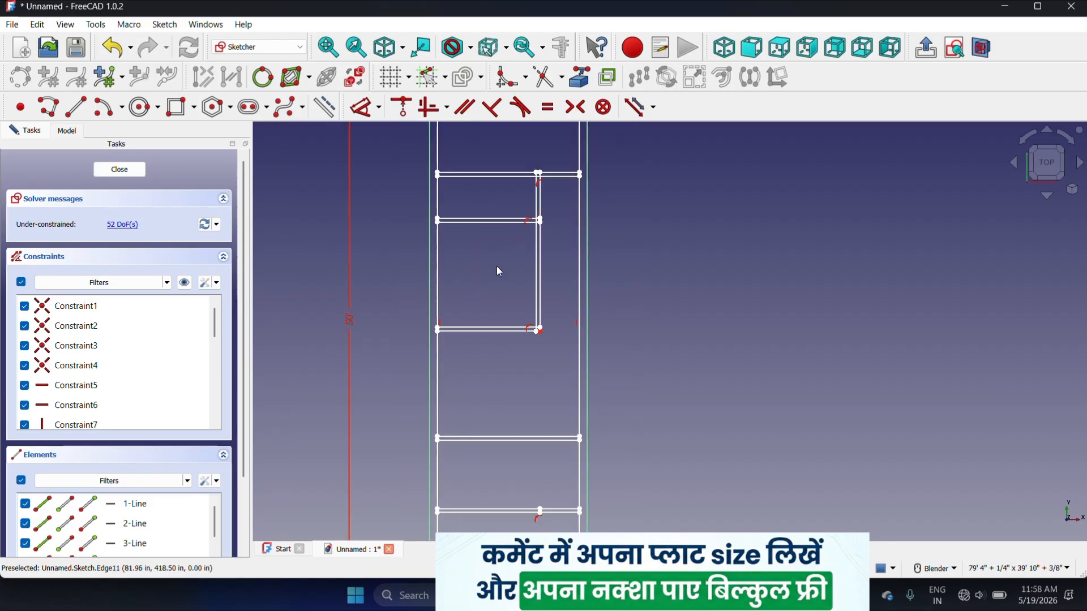
pyautogui.scroll(-1, 497, 266)
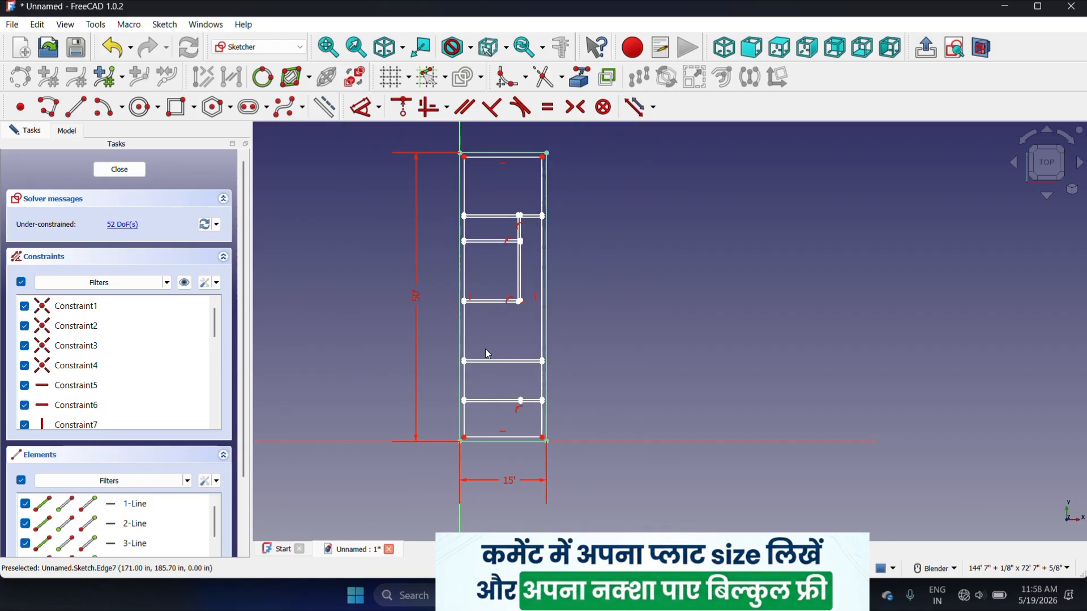
pyautogui.scroll(2, 488, 341)
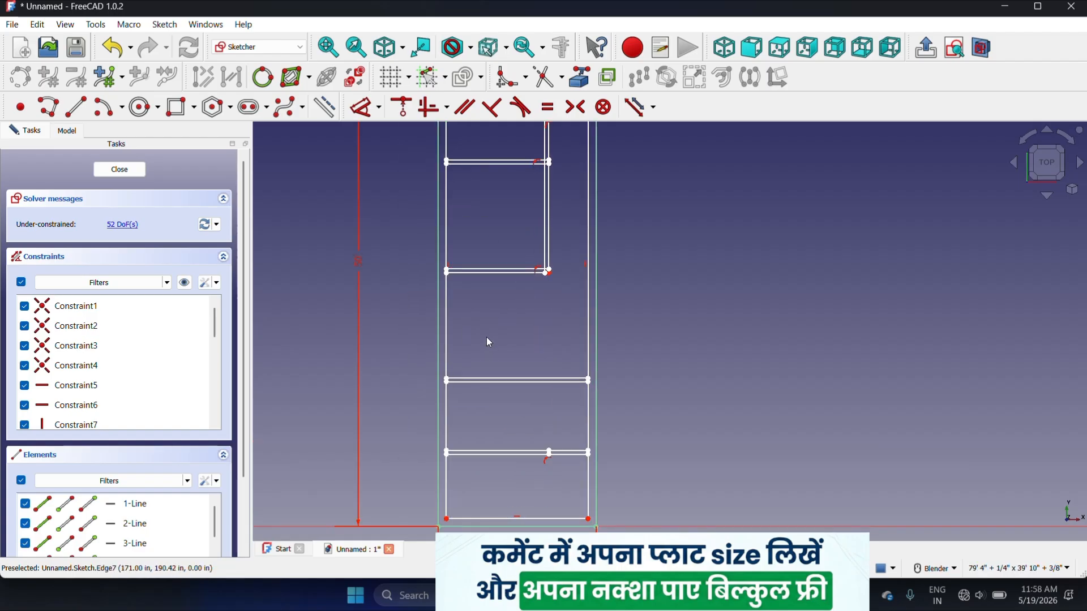
pyautogui.scroll(2, 489, 342)
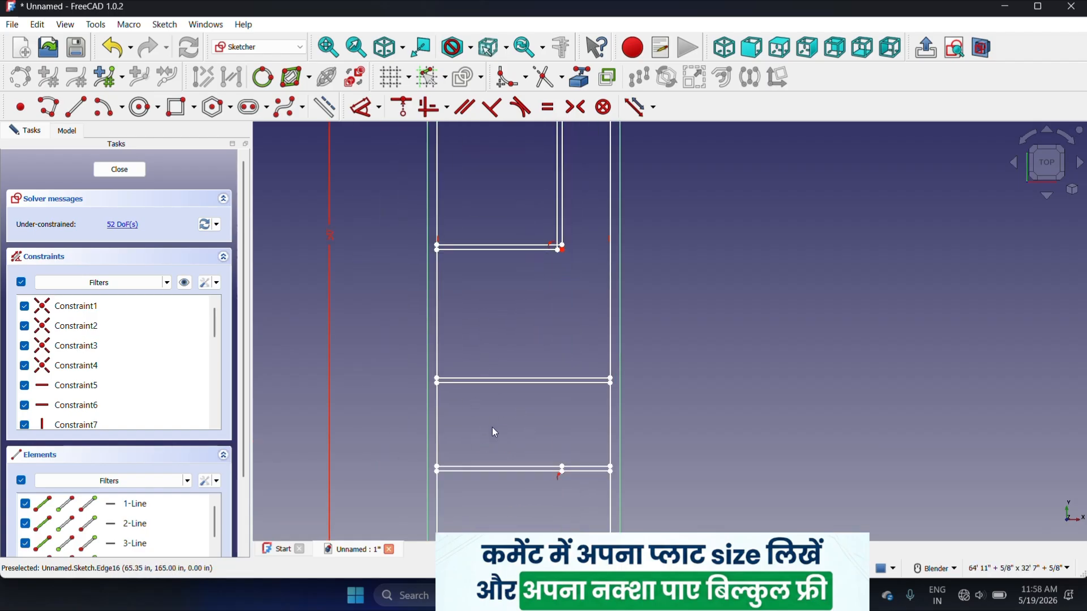
pyautogui.scroll(-3, 519, 310)
pyautogui.scroll(4, 524, 393)
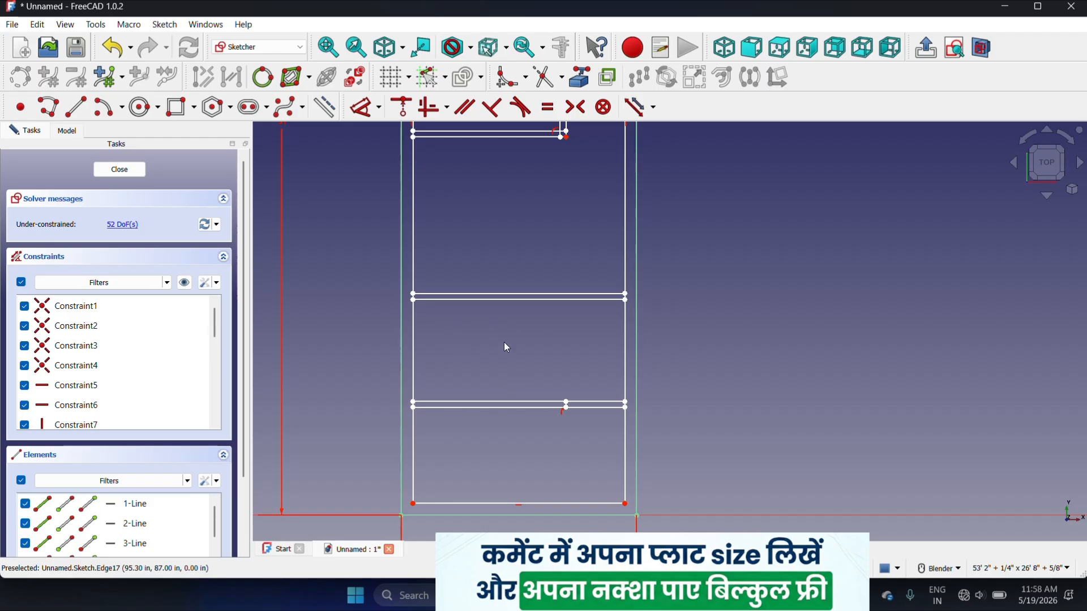
pyautogui.scroll(-2, 502, 320)
pyautogui.scroll(-1, 512, 355)
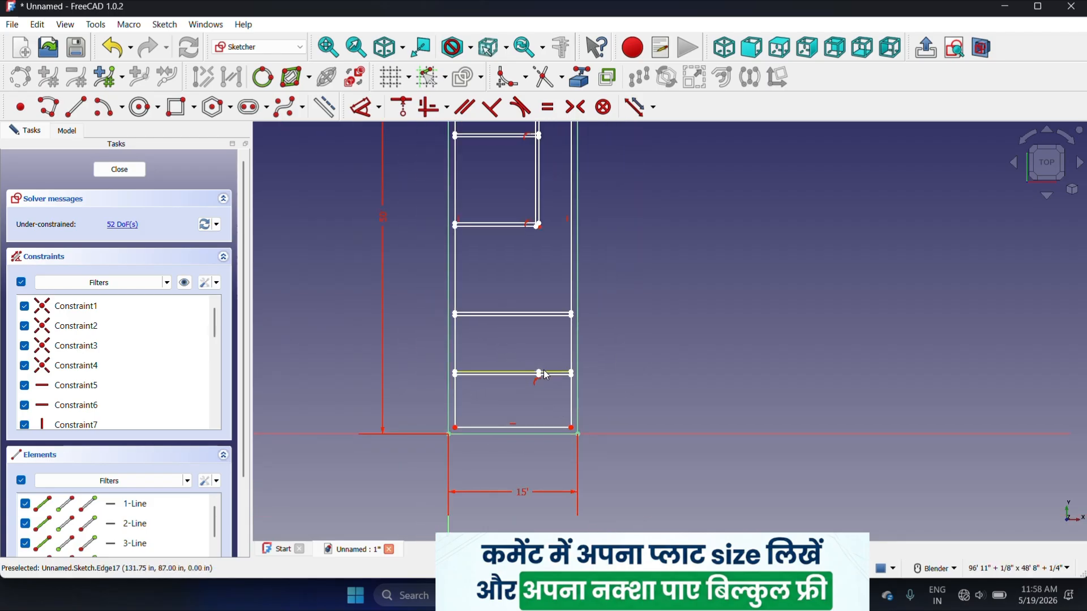
pyautogui.scroll(-3, 569, 335)
pyautogui.scroll(3, 566, 185)
pyautogui.scroll(-1, 565, 184)
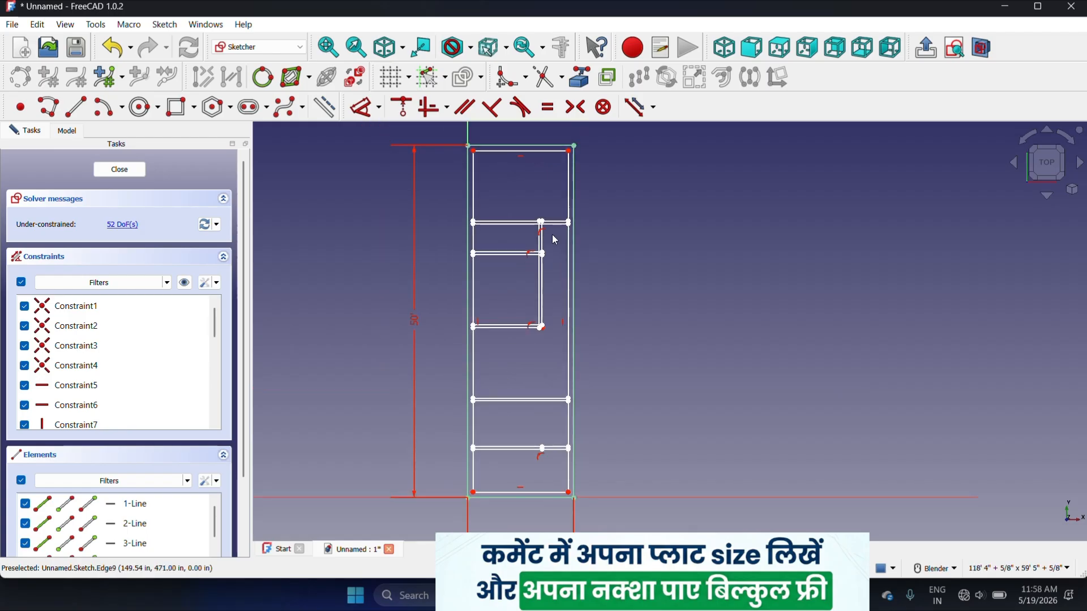
pyautogui.scroll(-1, 552, 233)
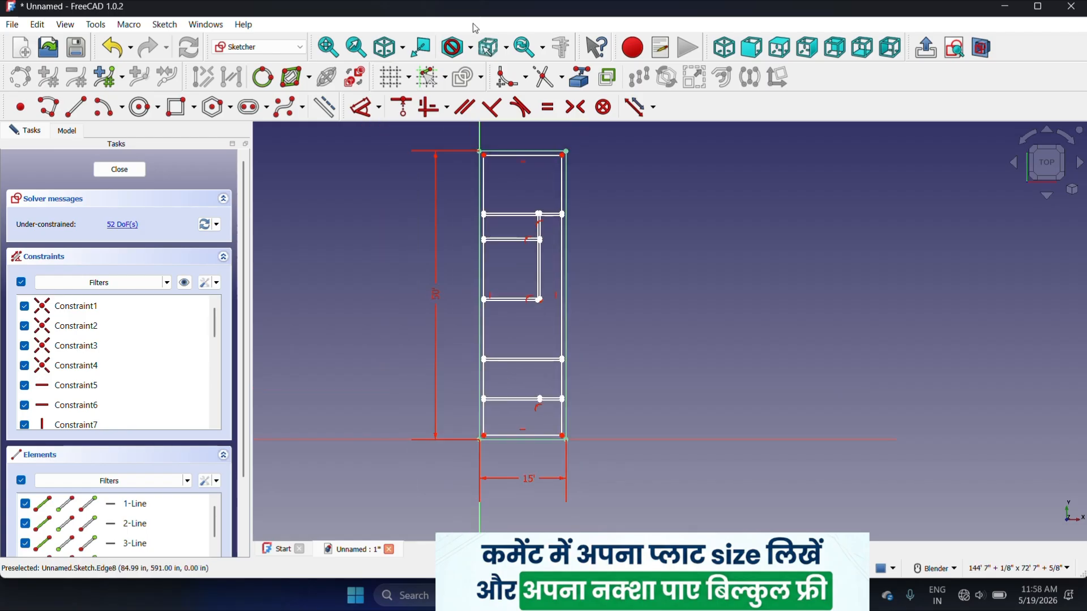
pyautogui.scroll(1, 499, 227)
pyautogui.scroll(-1, 525, 277)
pyautogui.scroll(3, 589, 205)
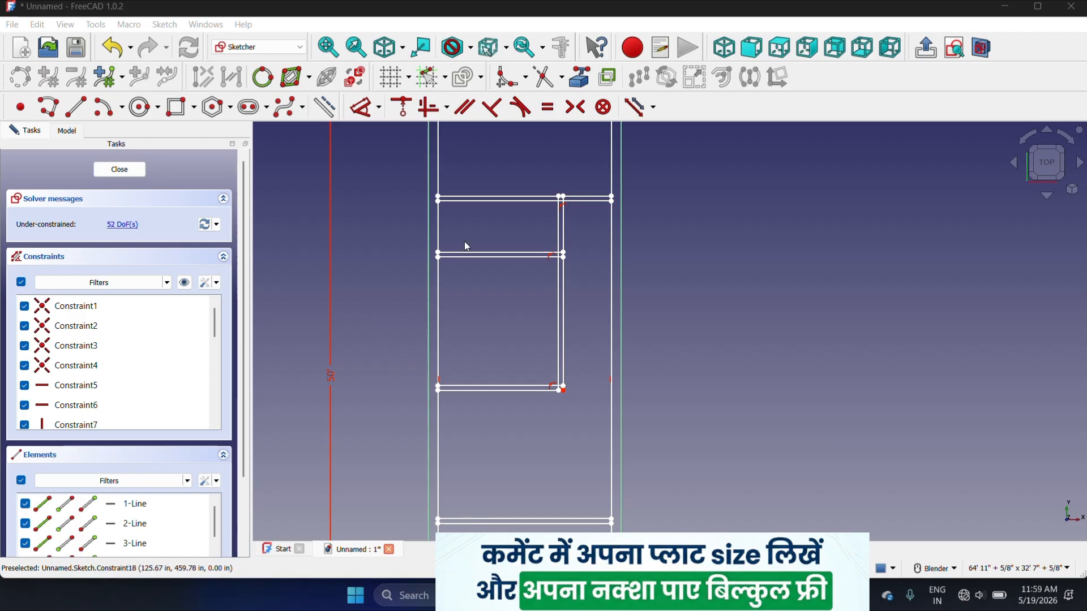
pyautogui.scroll(-7, 99, 348)
pyautogui.scroll(8, 99, 355)
pyautogui.scroll(-1, 461, 308)
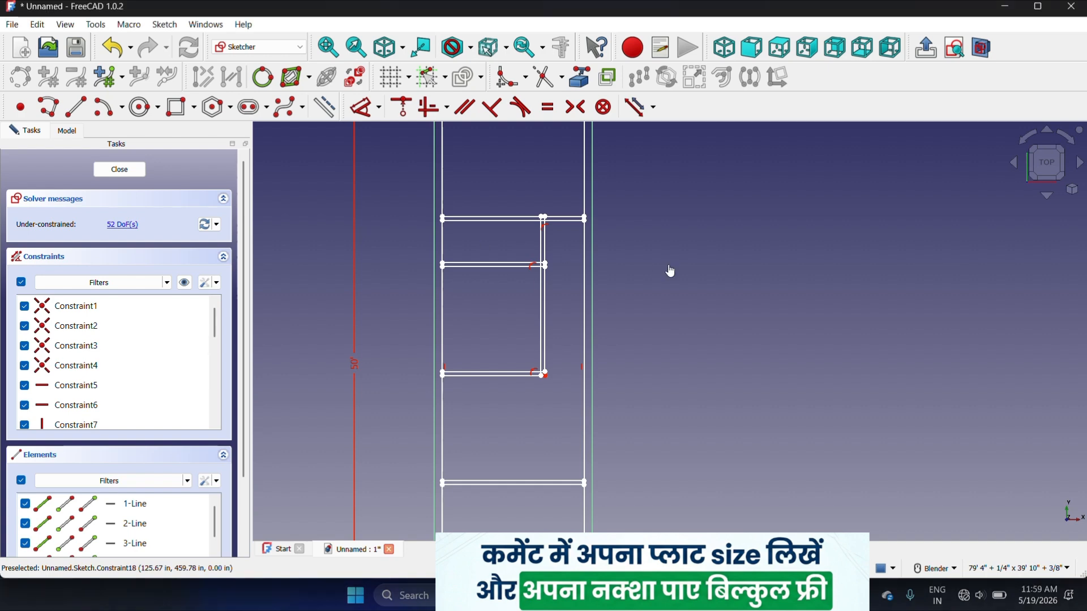
pyautogui.click(165, 24)
pyautogui.moveTo(228, 238)
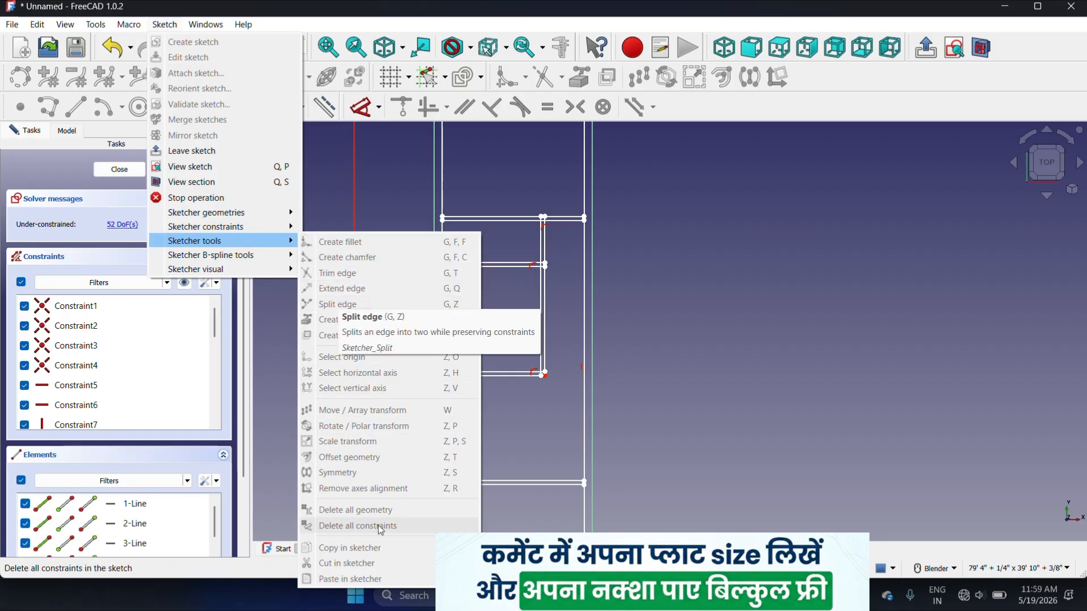
pyautogui.click(847, 298)
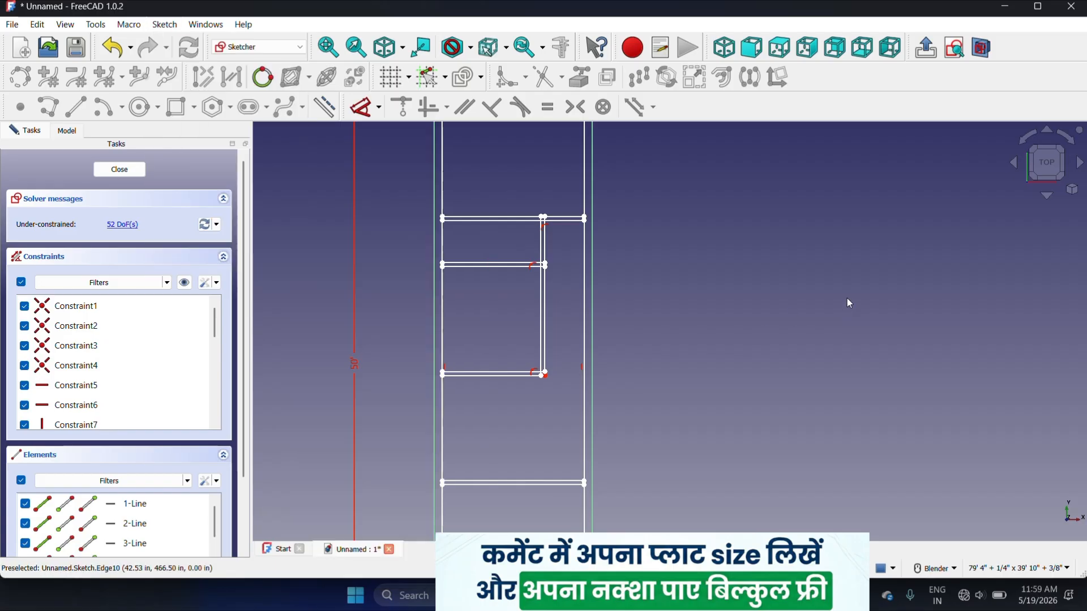
pyautogui.scroll(-2, 673, 268)
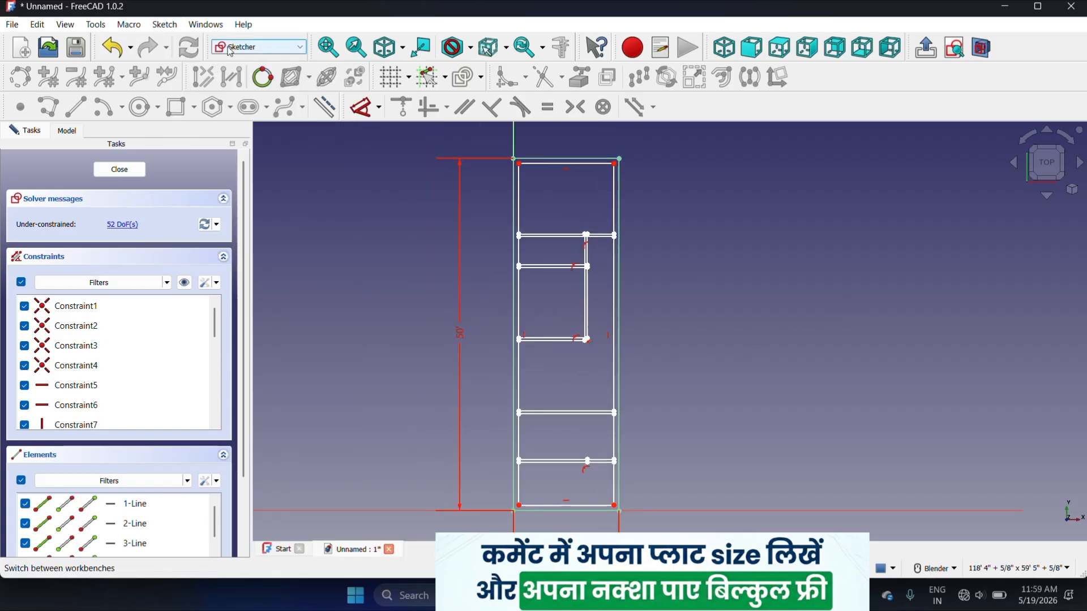
pyautogui.click(169, 25)
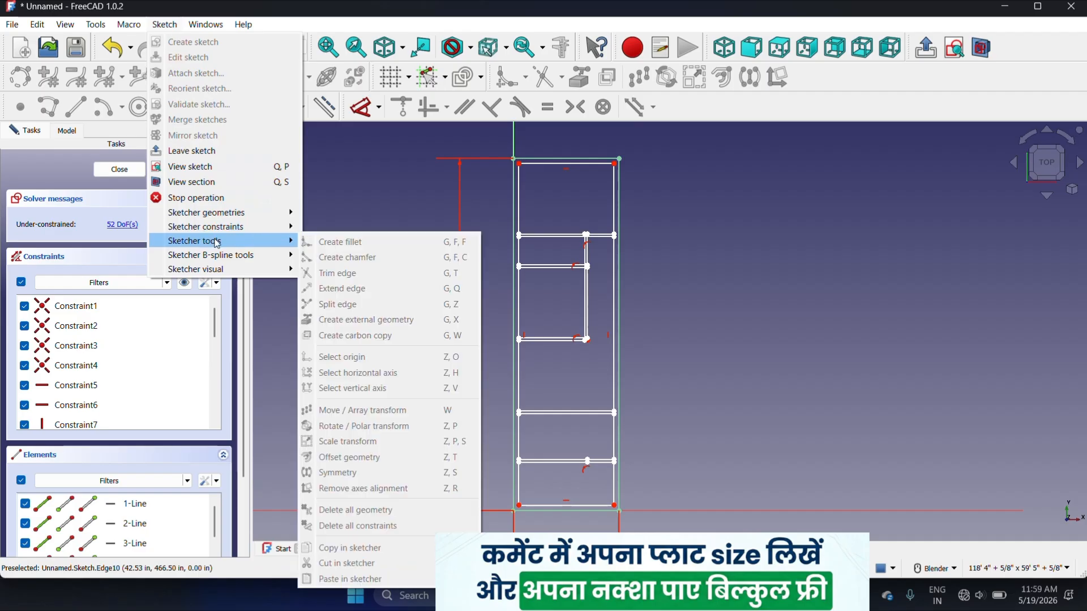
pyautogui.click(742, 247)
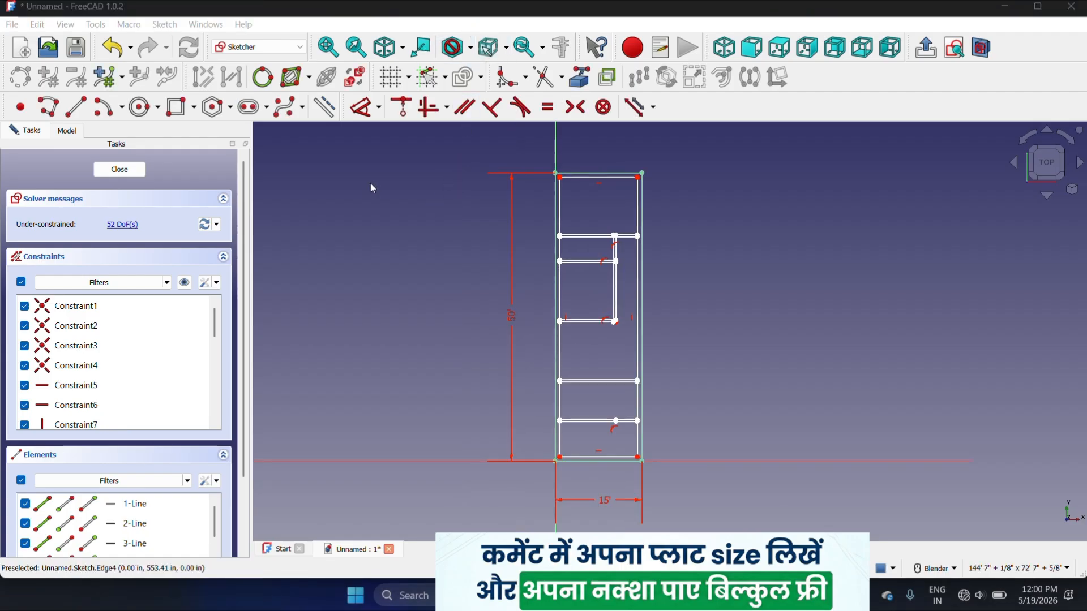
# - Delete all constraints in the sketch and confirm the deletion
pyautogui.click(164, 24)
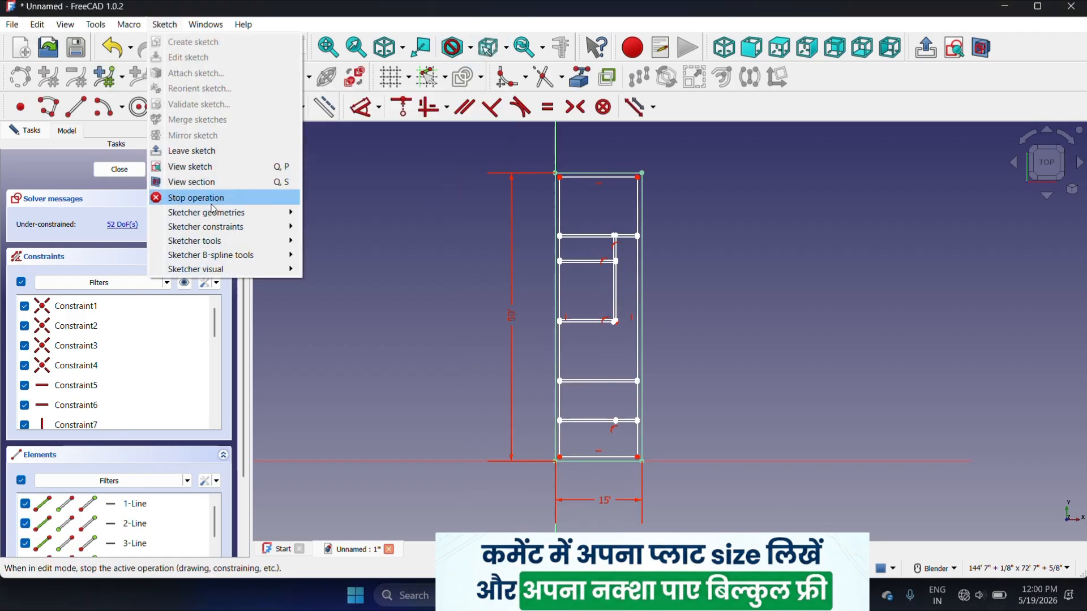
pyautogui.moveTo(215, 241)
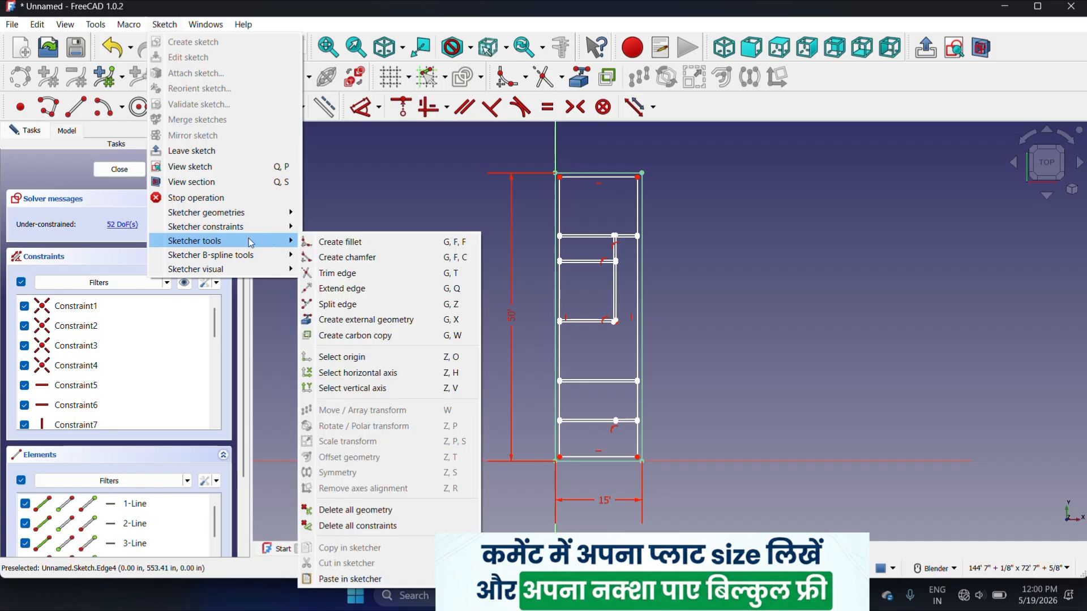
pyautogui.click(382, 530)
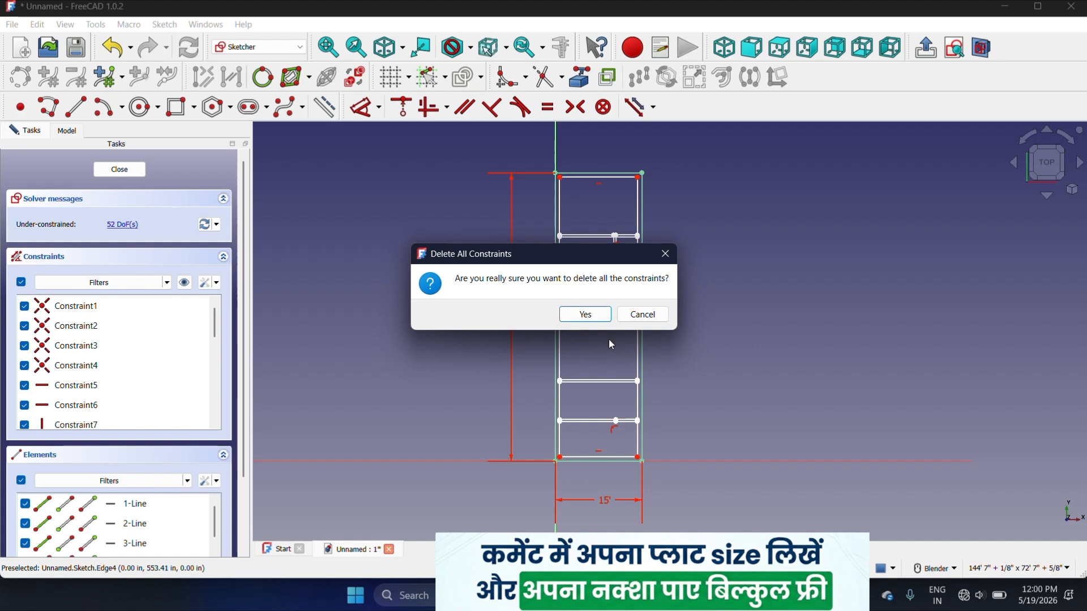
pyautogui.click(584, 314)
# - Extend the short vertical line inside the fifth, lowest partition wall upward until it passes just above the fourth partition wall
pyautogui.scroll(3, 537, 297)
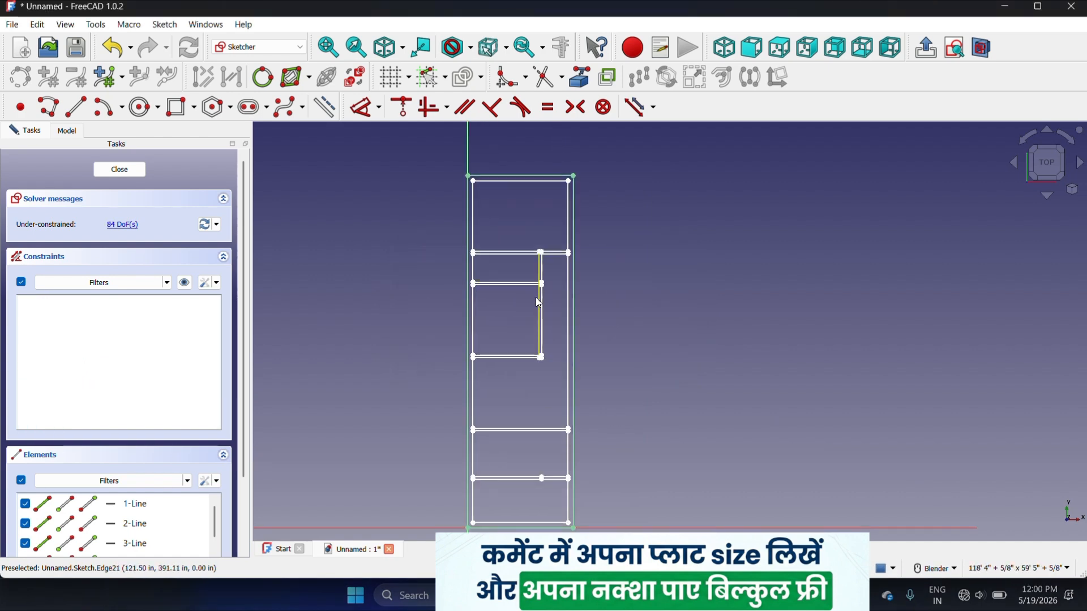
pyautogui.scroll(6, 546, 441)
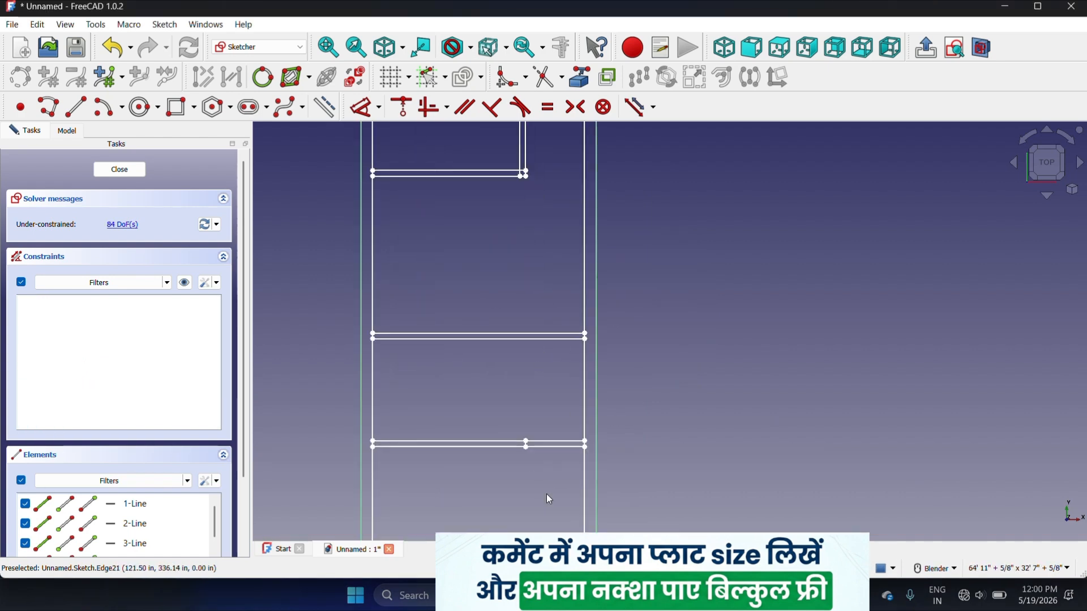
pyautogui.scroll(2, 508, 412)
pyautogui.scroll(-6, 516, 408)
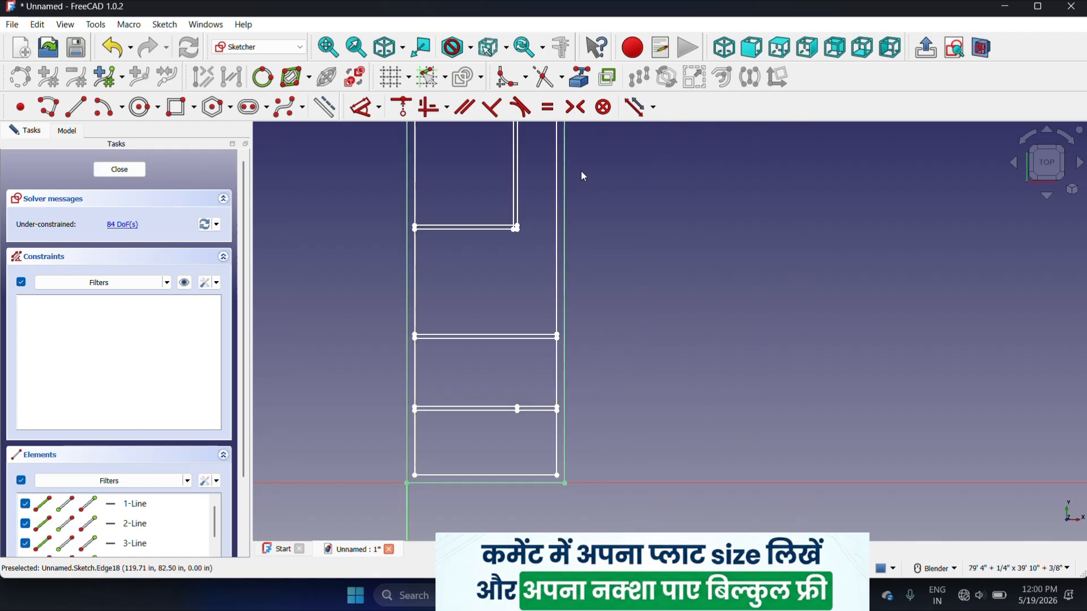
pyautogui.click(562, 78)
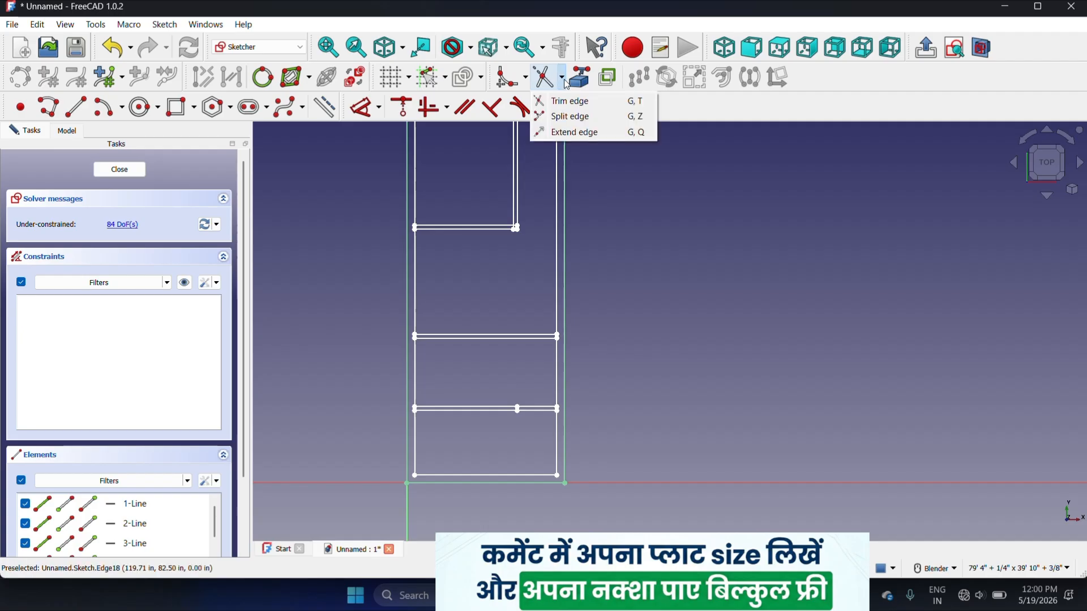
pyautogui.click(569, 133)
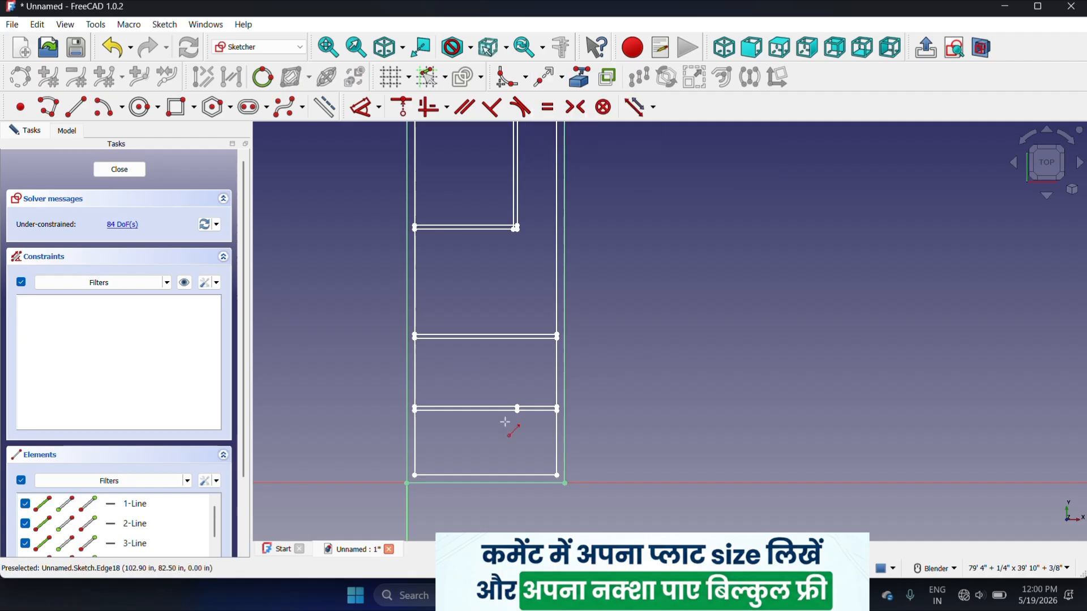
pyautogui.scroll(8, 509, 424)
pyautogui.click(544, 352)
pyautogui.scroll(-5, 545, 353)
pyautogui.scroll(10, 565, 206)
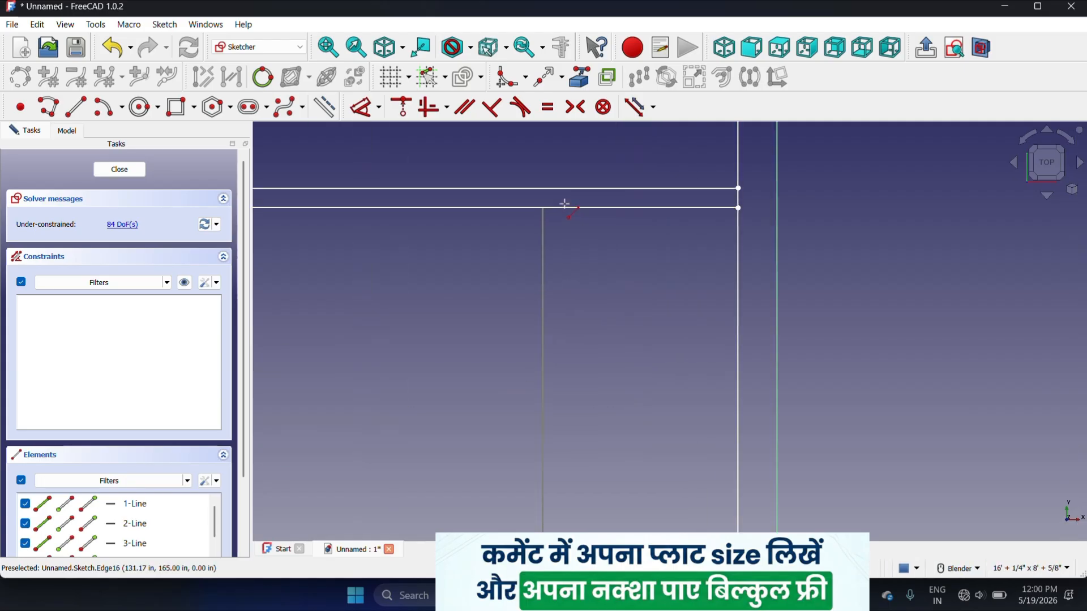
pyautogui.click(546, 167)
pyautogui.scroll(-4, 551, 195)
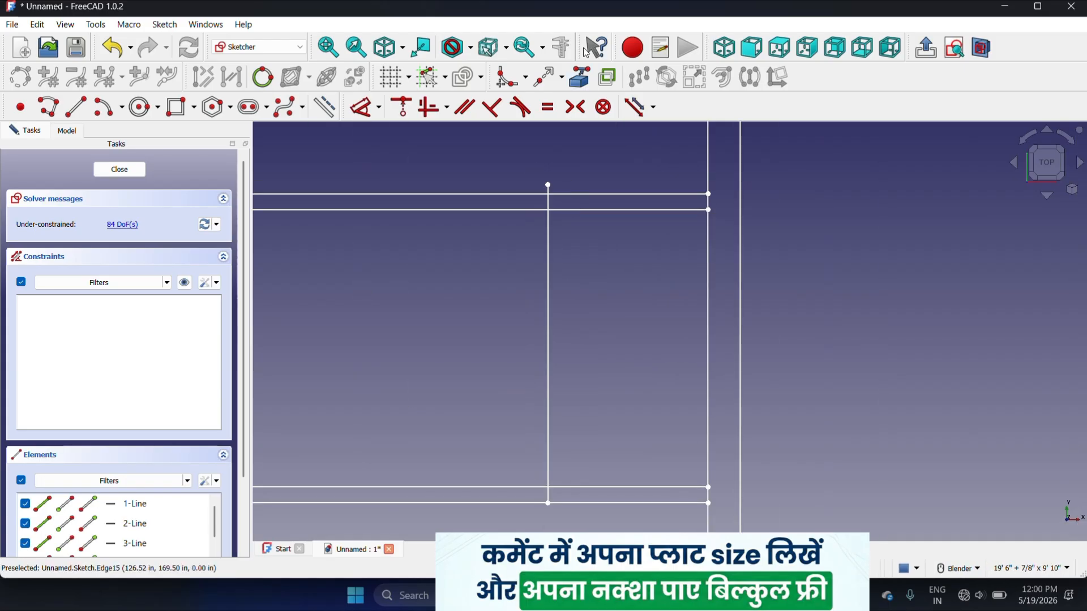
# - Trim the extended vertical line's surplus above the upper line of the fourth partition wall
pyautogui.click(562, 81)
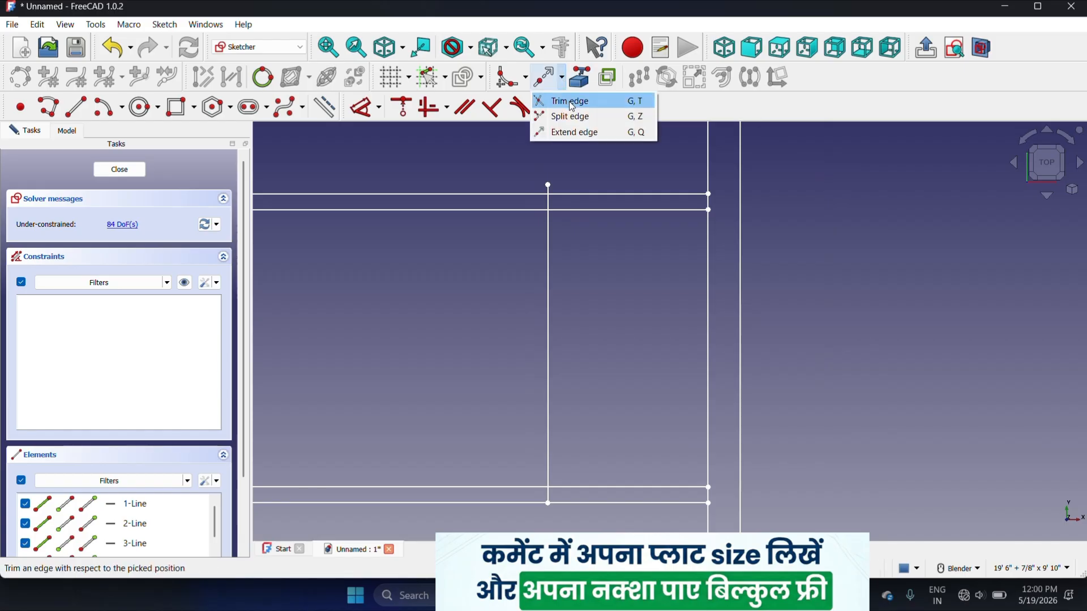
pyautogui.click(569, 100)
pyautogui.scroll(10, 558, 189)
pyautogui.click(505, 189)
pyautogui.scroll(-10, 585, 221)
pyautogui.scroll(2, 610, 258)
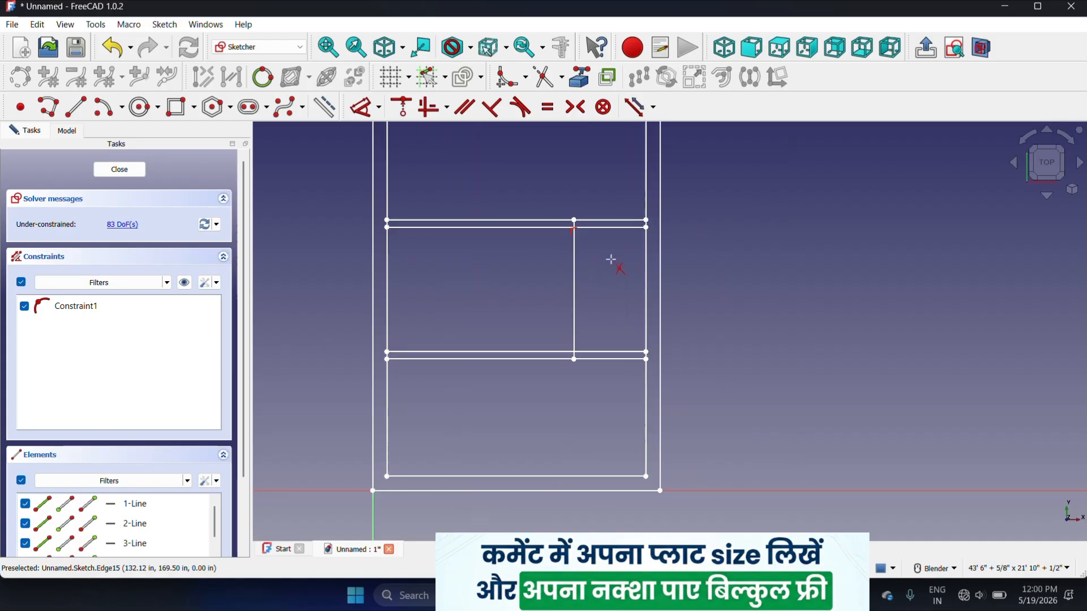
# - Trim the fourth partition wall's upper line between the extended vertical line and the right inner wall
pyautogui.click(548, 78)
pyautogui.scroll(4, 614, 221)
pyautogui.click(611, 202)
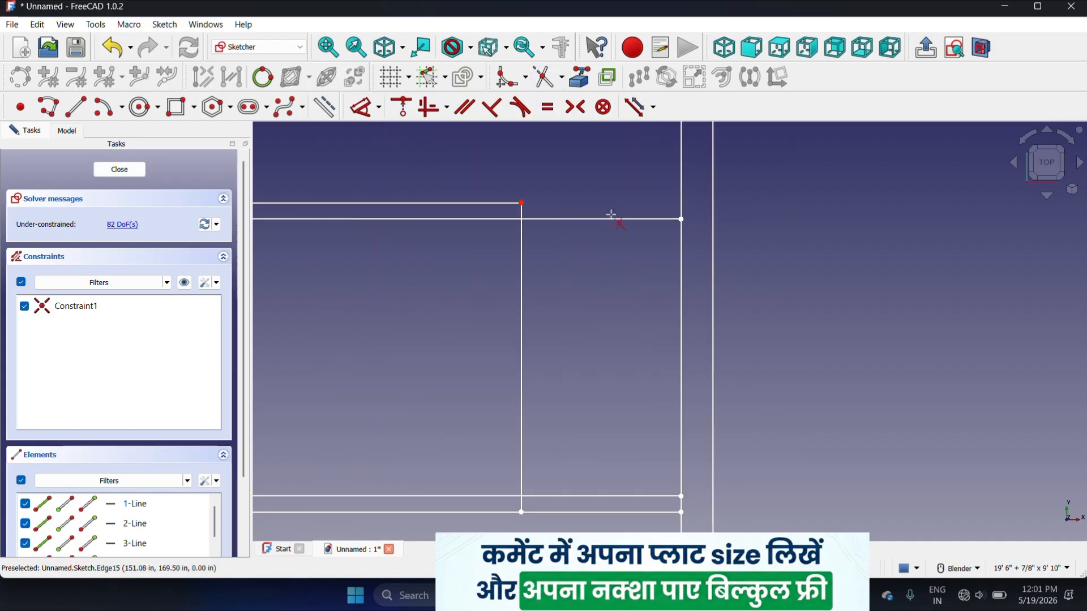
# - Trim the fourth partition wall's lower line and both lines of the fifth partition wall between the vertical line and the right inner wall
pyautogui.click(611, 219)
pyautogui.hotkey('ctrl', 'z')
pyautogui.scroll(-3, 566, 246)
pyautogui.scroll(4, 577, 394)
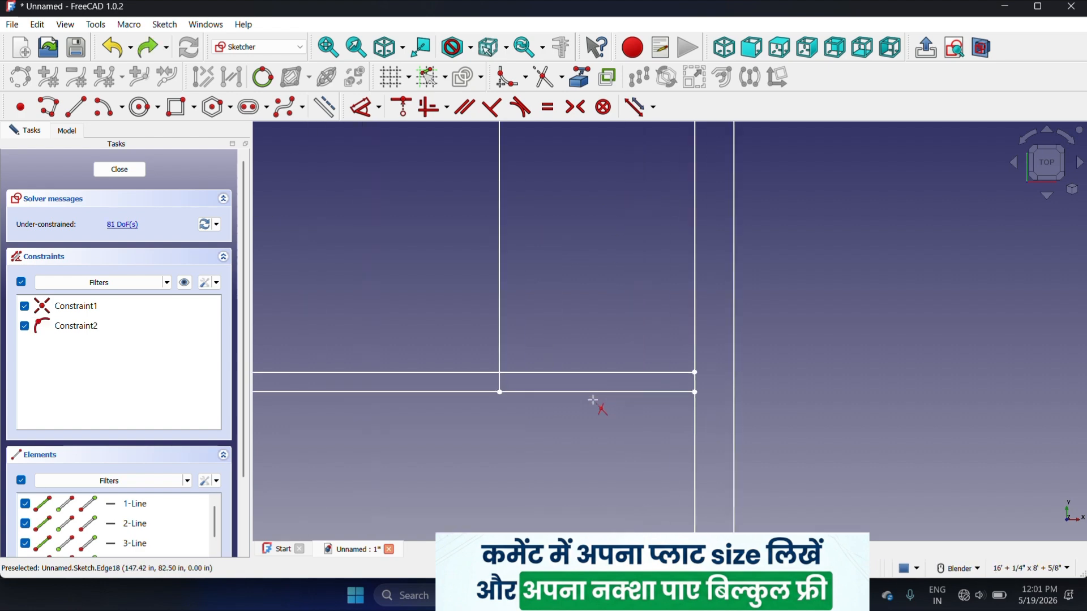
pyautogui.click(598, 373)
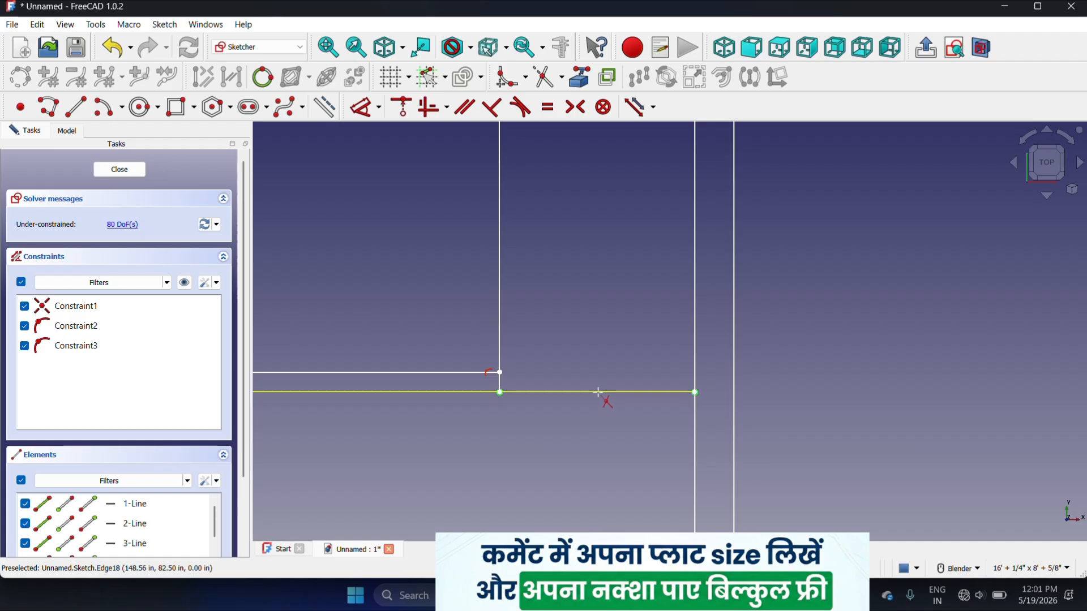
pyautogui.click(598, 392)
pyautogui.scroll(-5, 642, 388)
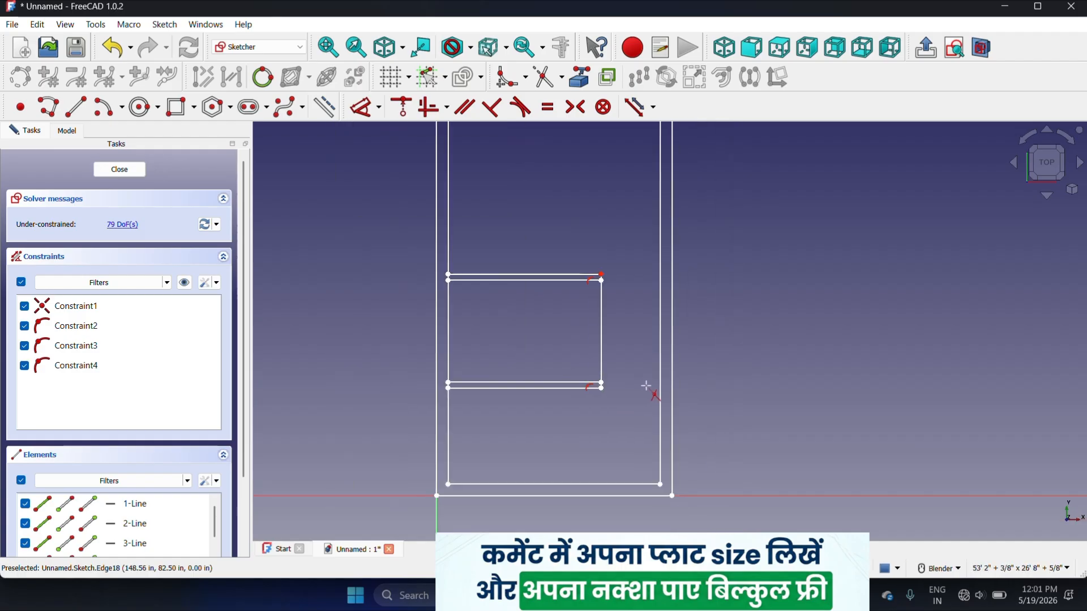
# - Translate one copy of the vertical line joining the fourth and fifth partition walls 4.5" horizontally to the left
pyautogui.scroll(4, 586, 293)
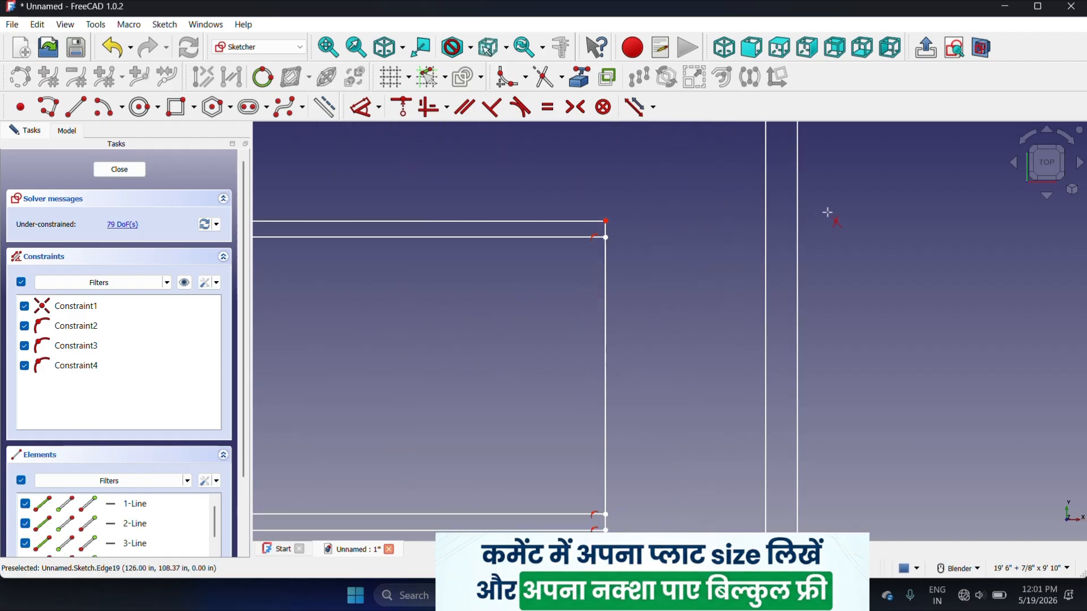
pyautogui.click(606, 403)
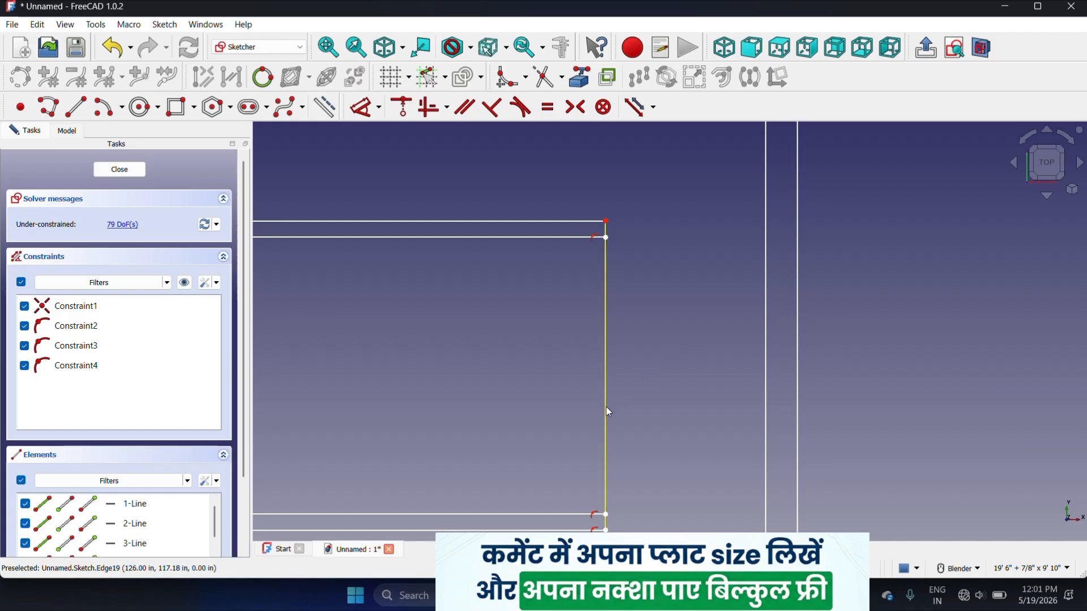
pyautogui.click(639, 77)
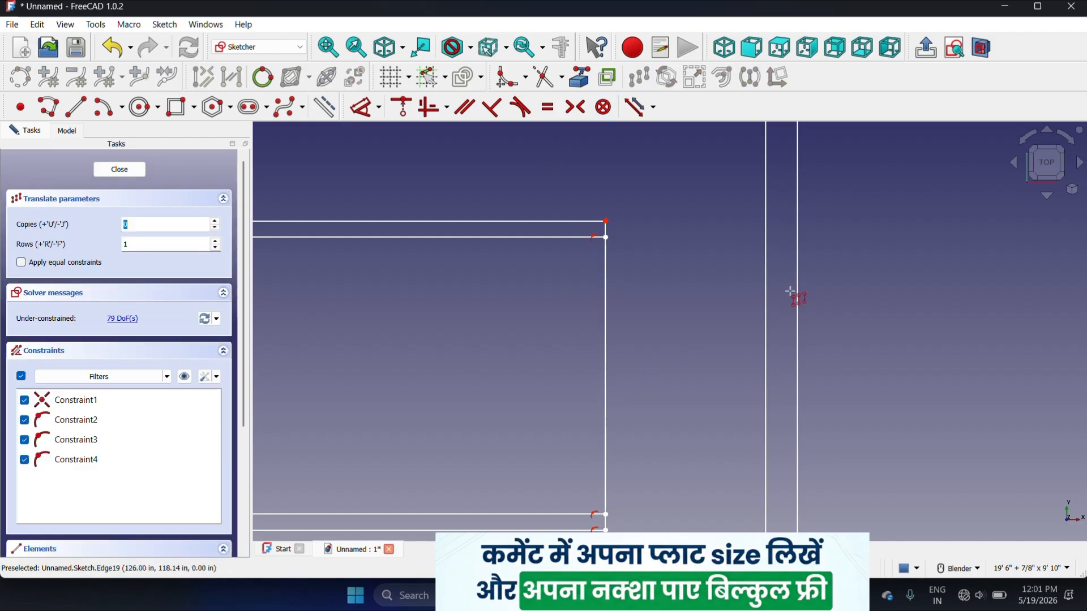
pyautogui.click(722, 347)
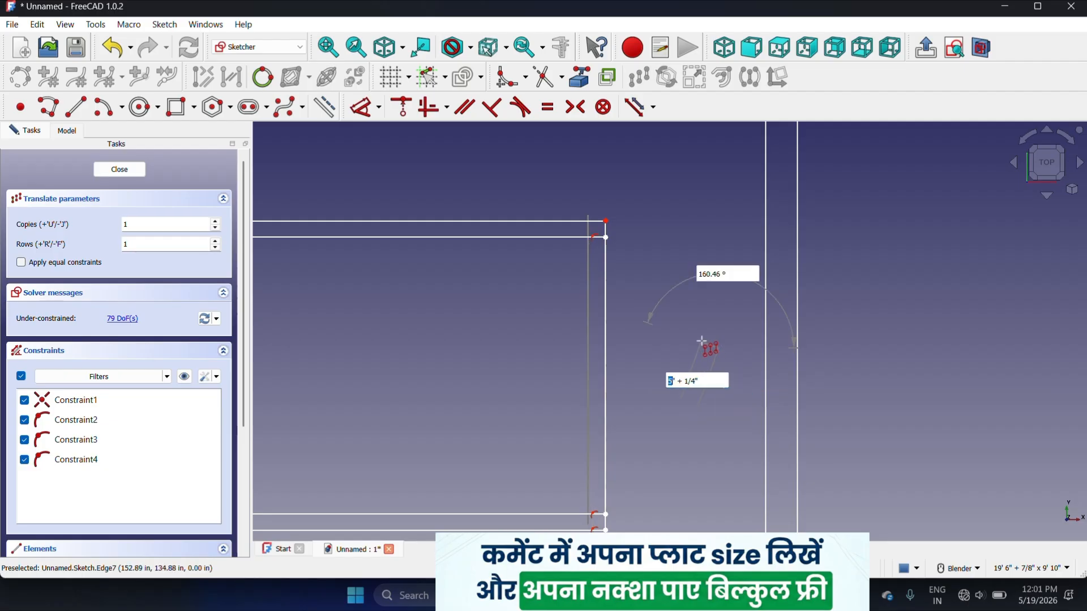
pyautogui.write('.5')
pyautogui.press('Delete')
pyautogui.press('Delete')
pyautogui.press('Delete')
pyautogui.press('Delete')
pyautogui.press('Delete')
pyautogui.press('Tab')
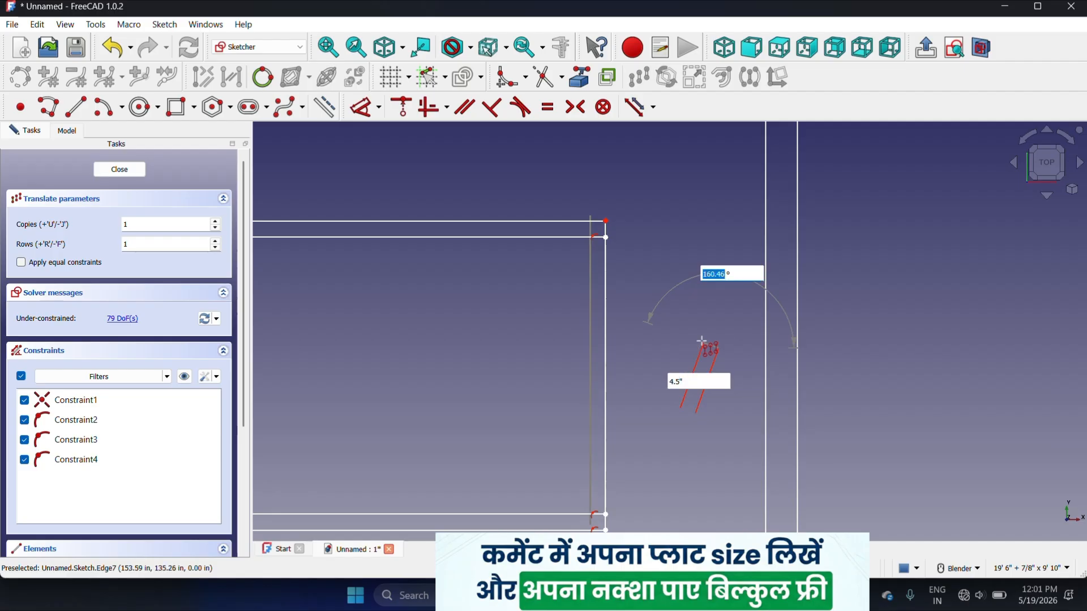
pyautogui.press('Return')
pyautogui.scroll(-5, 703, 344)
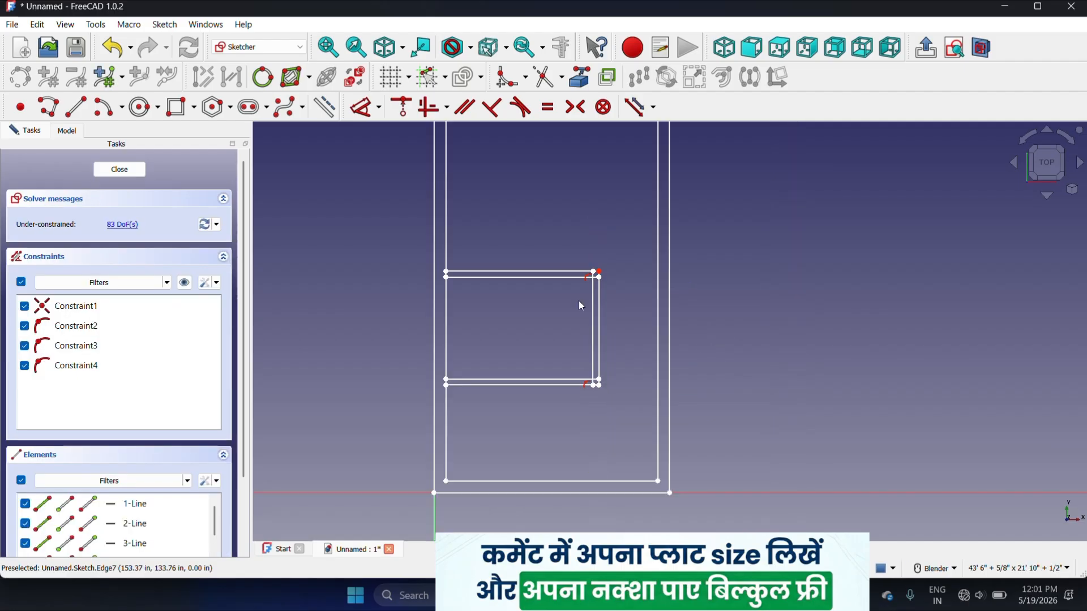
pyautogui.scroll(6, 545, 323)
pyautogui.scroll(2, 645, 380)
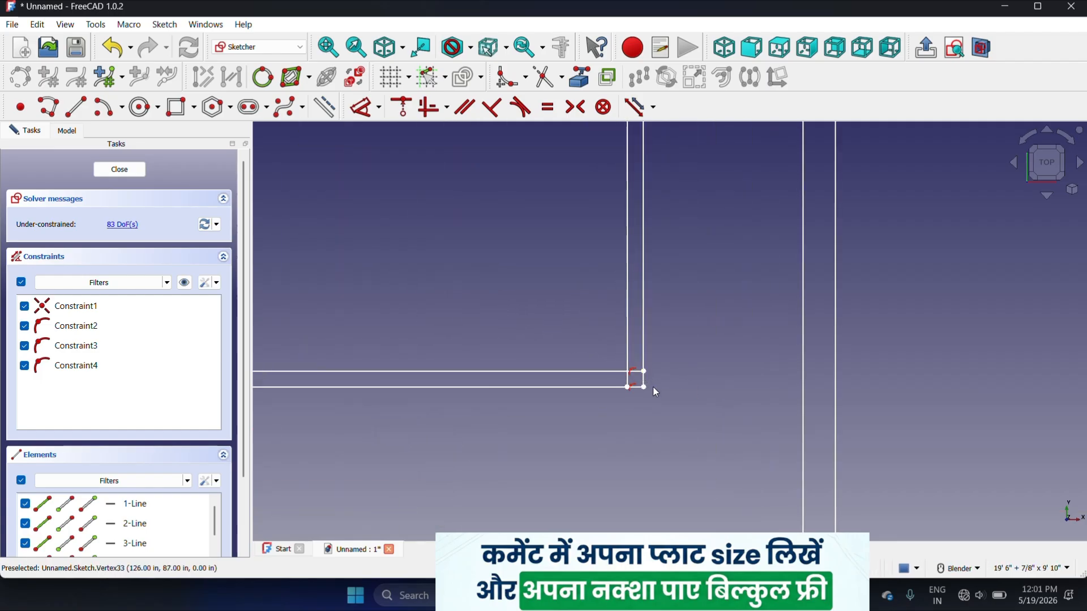
# - Trim the upper passage wall's left line between the two lines of the second partition wall
pyautogui.scroll(-7, 653, 386)
pyautogui.scroll(3, 640, 165)
pyautogui.scroll(5, 683, 225)
pyautogui.click(548, 77)
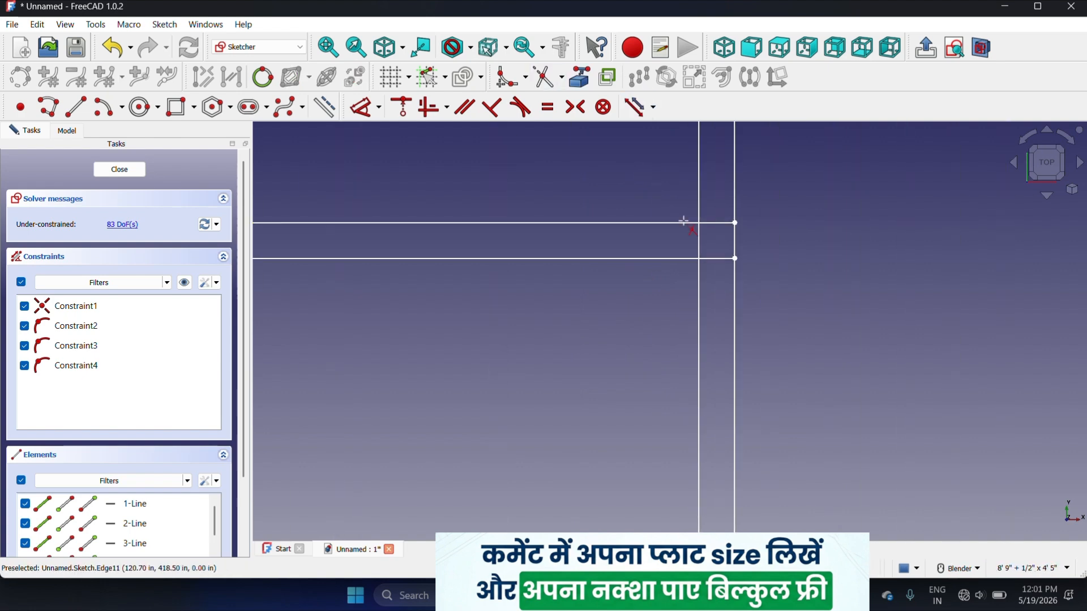
pyautogui.scroll(3, 686, 245)
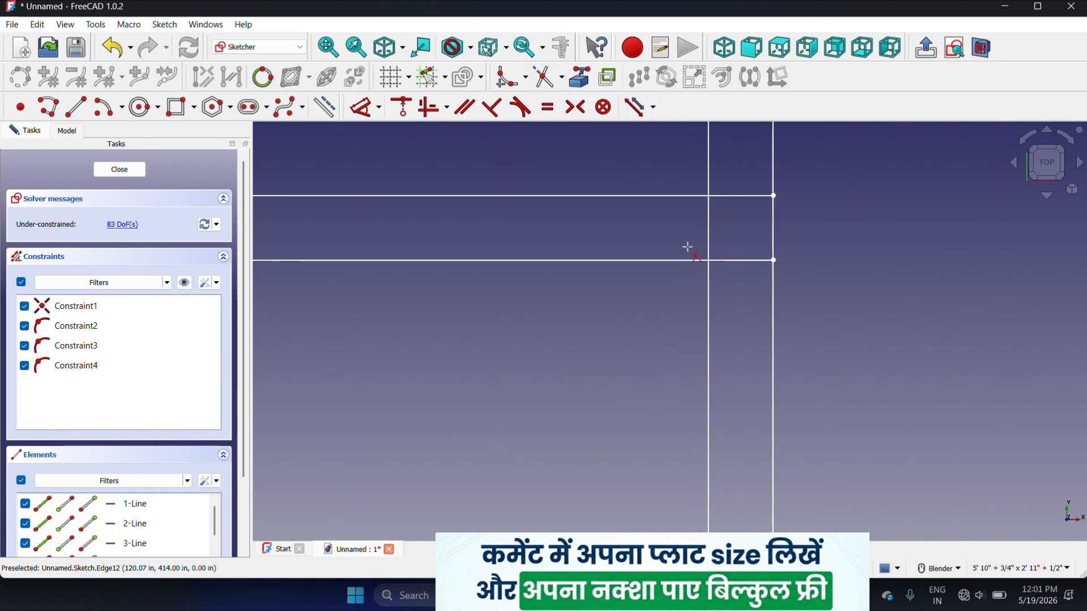
pyautogui.click(709, 226)
# - Translate one copy of the passage wall's left line segment between the first and second partition walls by 7' at 180°
pyautogui.scroll(-6, 735, 226)
pyautogui.scroll(3, 758, 230)
pyautogui.click(716, 194)
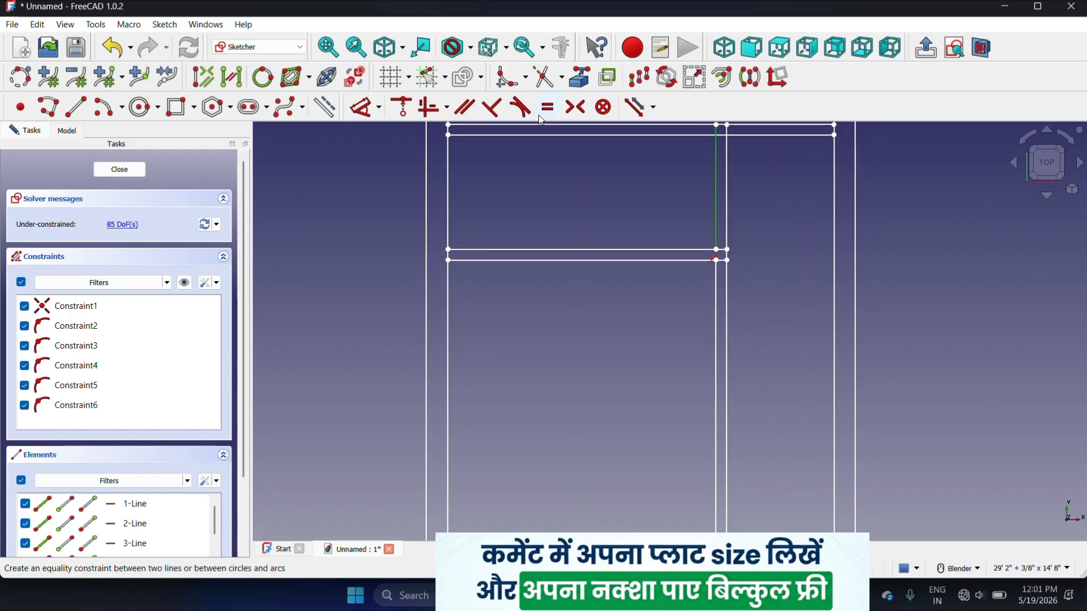
pyautogui.click(639, 77)
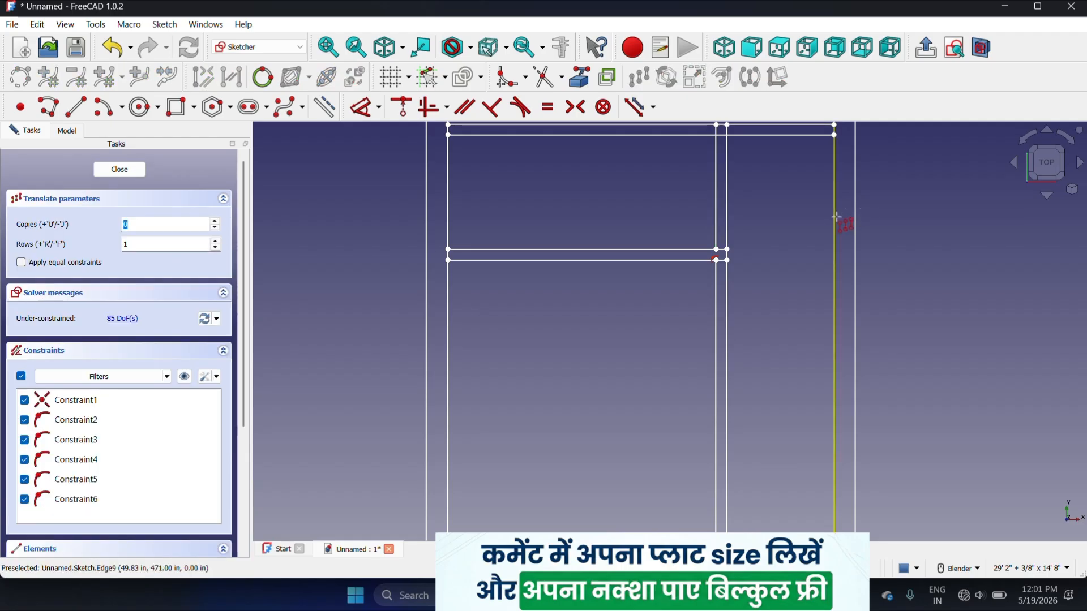
pyautogui.click(801, 229)
pyautogui.scroll(-4, 614, 241)
pyautogui.scroll(4, 613, 232)
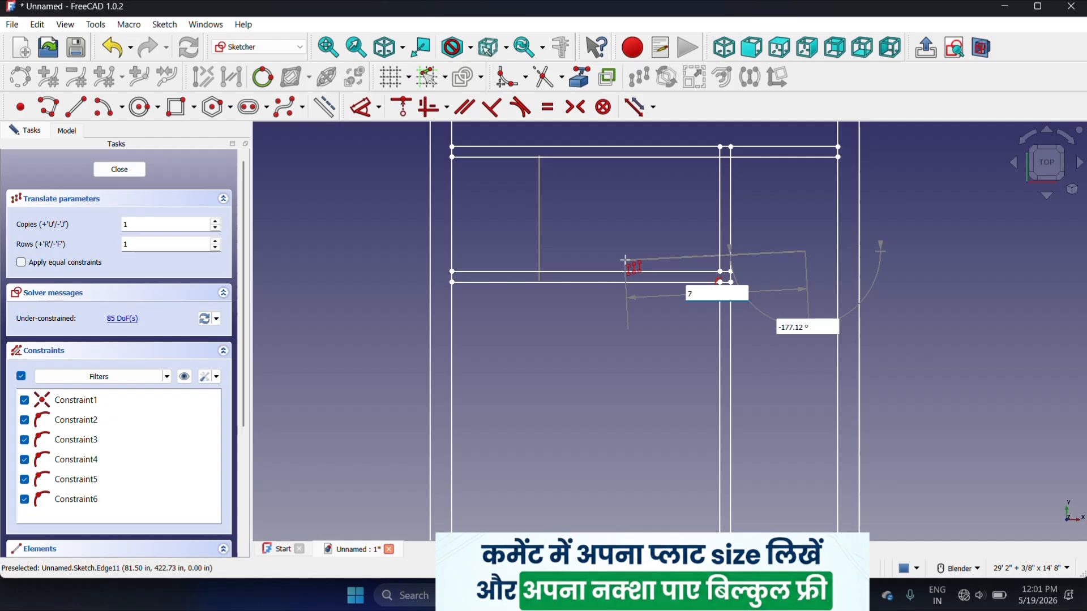
pyautogui.press('Tab')
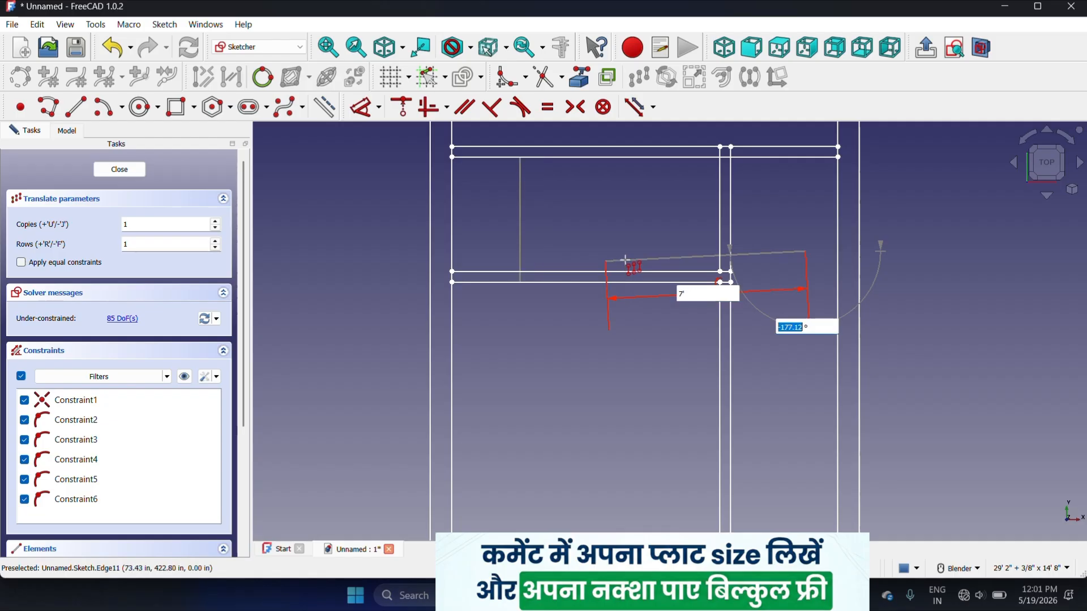
pyautogui.write('180')
pyautogui.press('Return')
pyautogui.scroll(-3, 624, 259)
pyautogui.scroll(4, 535, 206)
pyautogui.scroll(-5, 515, 292)
pyautogui.scroll(5, 532, 293)
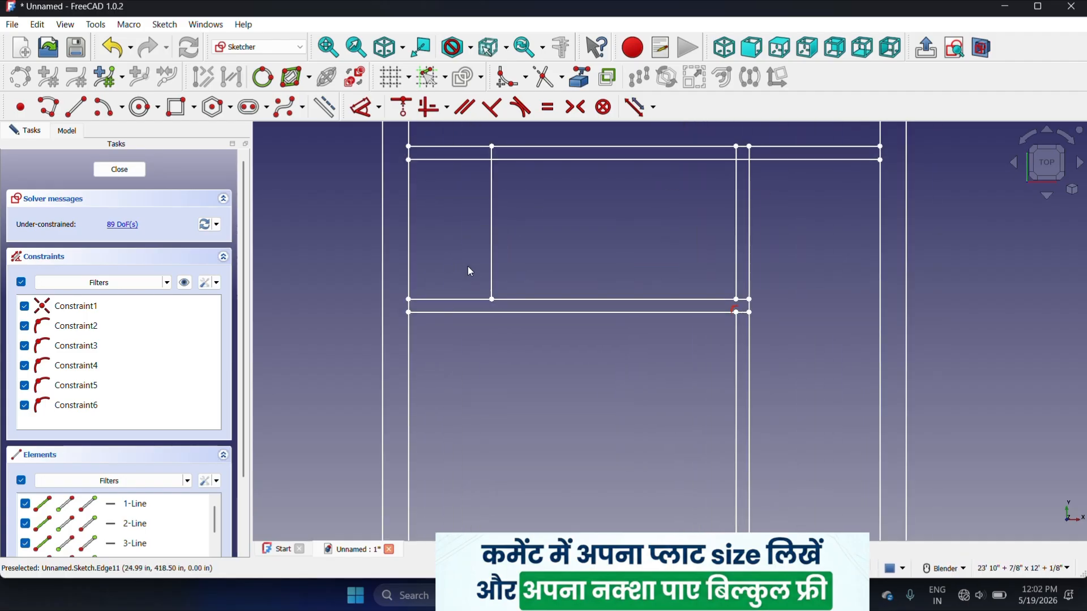
# - Translate one copy of the new vertical line between the first and second partition walls by 4.5" at 180°
pyautogui.scroll(-4, 474, 278)
pyautogui.scroll(3, 480, 244)
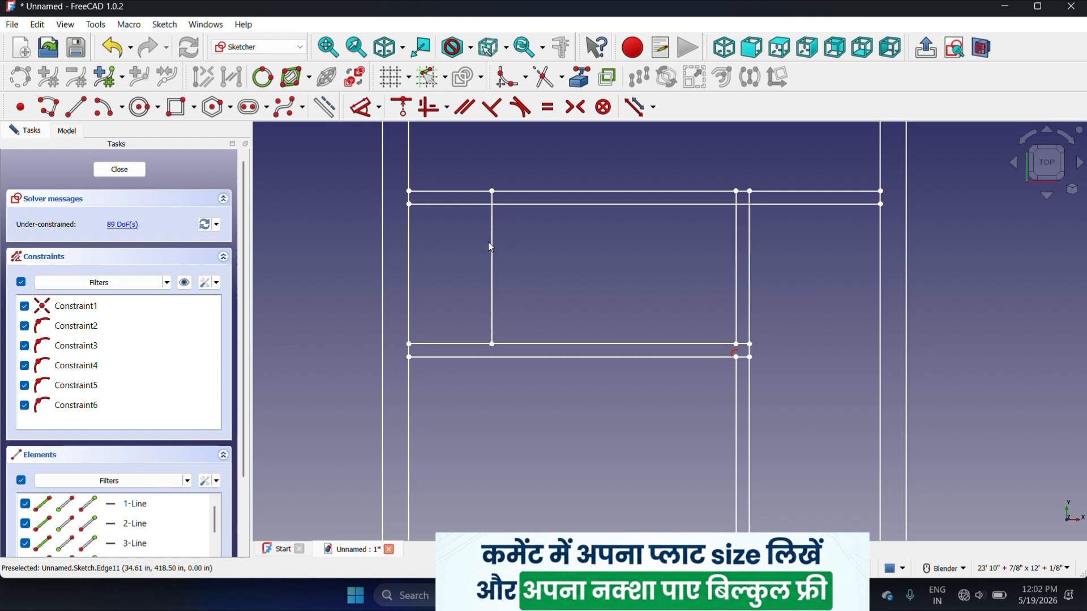
pyautogui.click(494, 258)
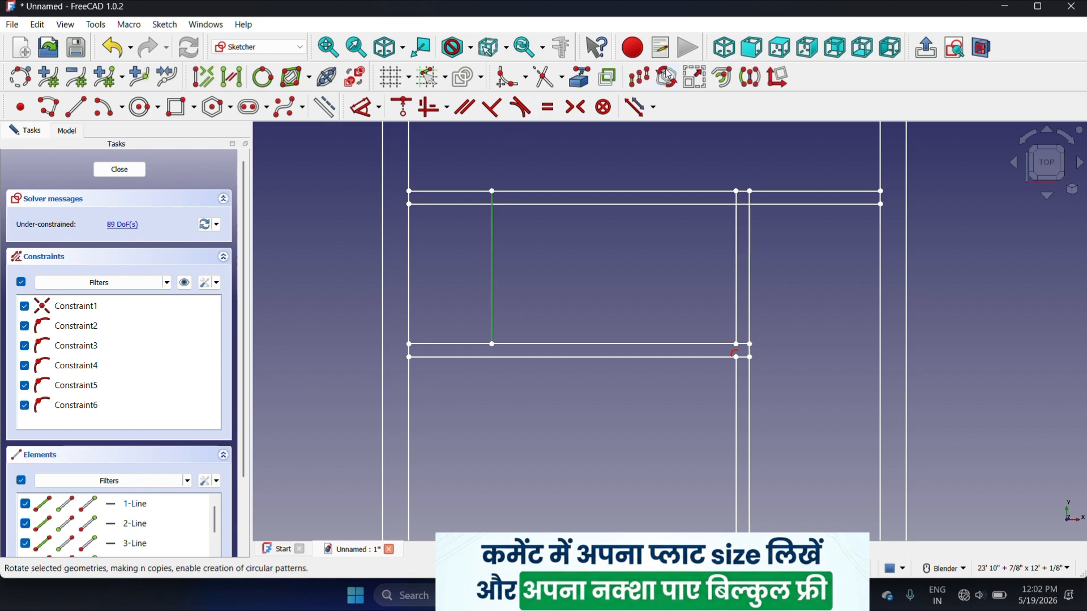
pyautogui.click(639, 77)
pyautogui.click(592, 255)
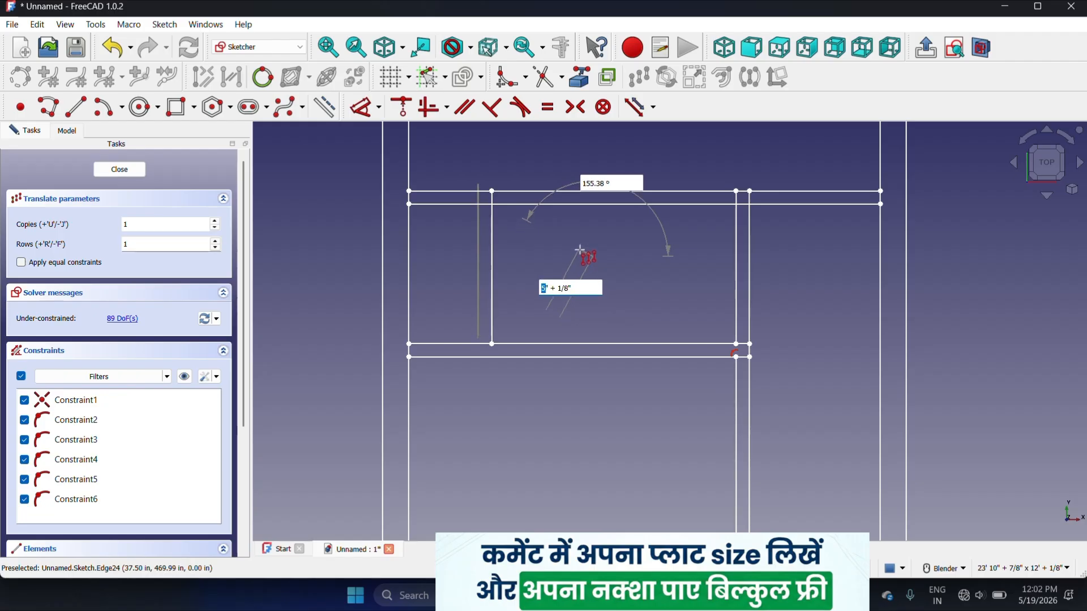
pyautogui.write('.5')
pyautogui.press('Delete')
pyautogui.press('Delete')
pyautogui.press('Delete')
pyautogui.press('Delete')
pyautogui.press('Delete')
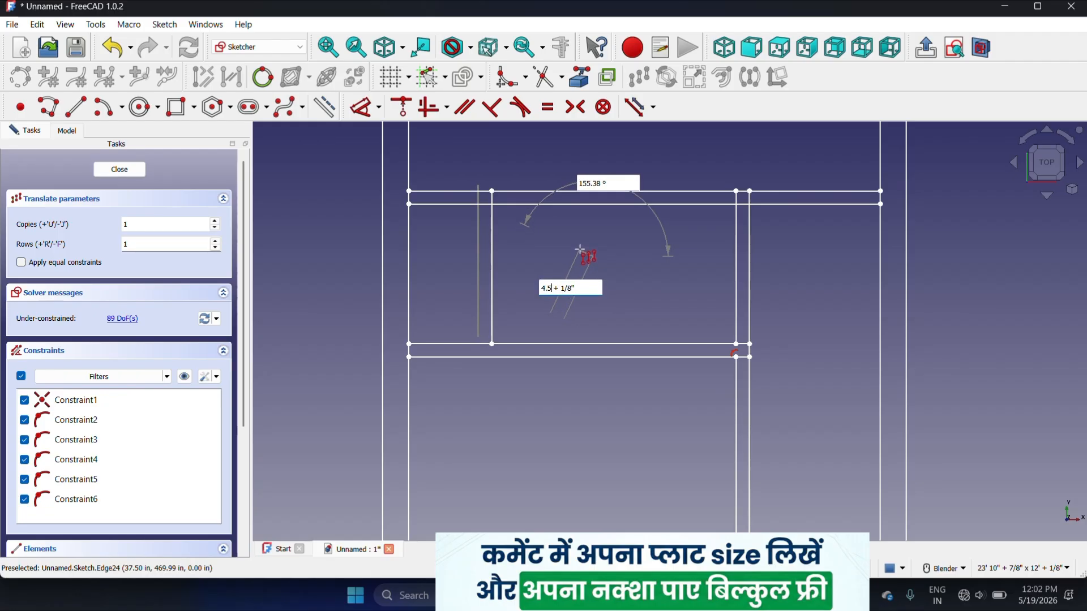
pyautogui.press('Tab')
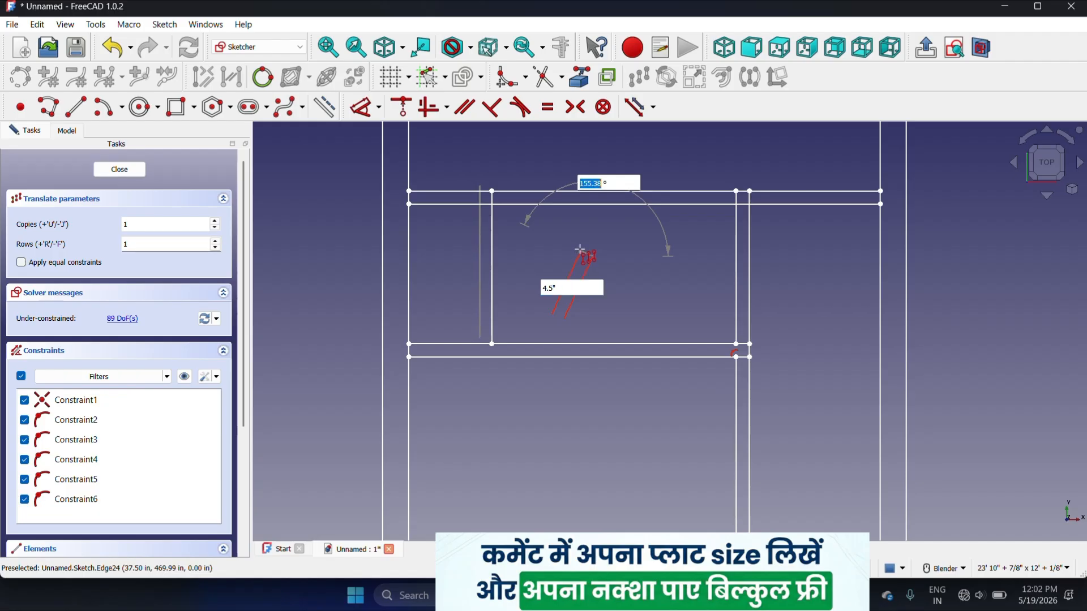
pyautogui.write('180')
pyautogui.press('Return')
pyautogui.scroll(-5, 565, 286)
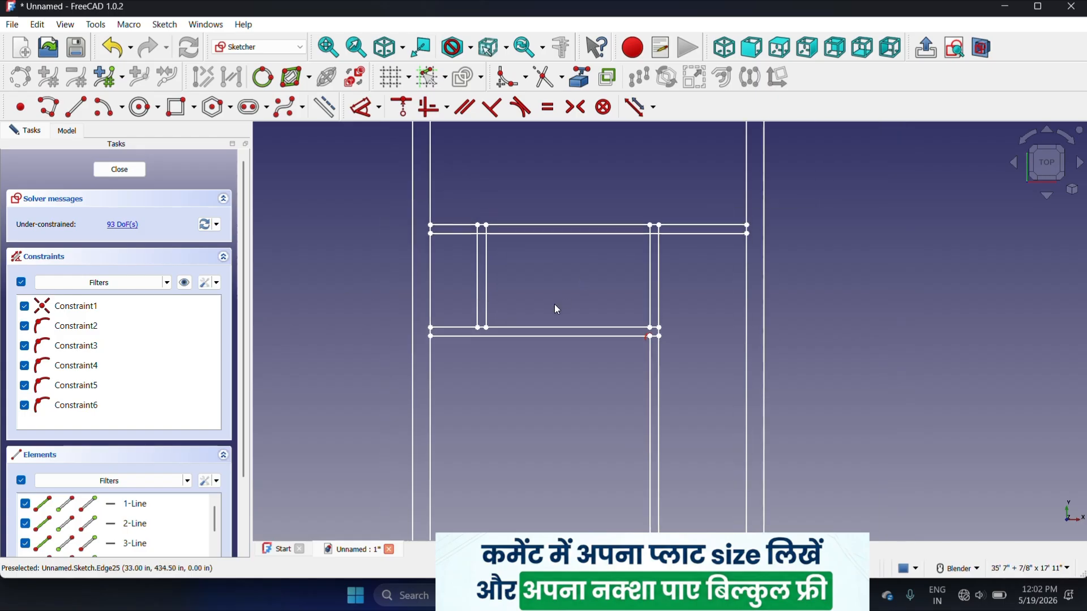
# - Examine the whole floor plan layout and the small rooms between the first and second partition walls
pyautogui.scroll(-3, 593, 257)
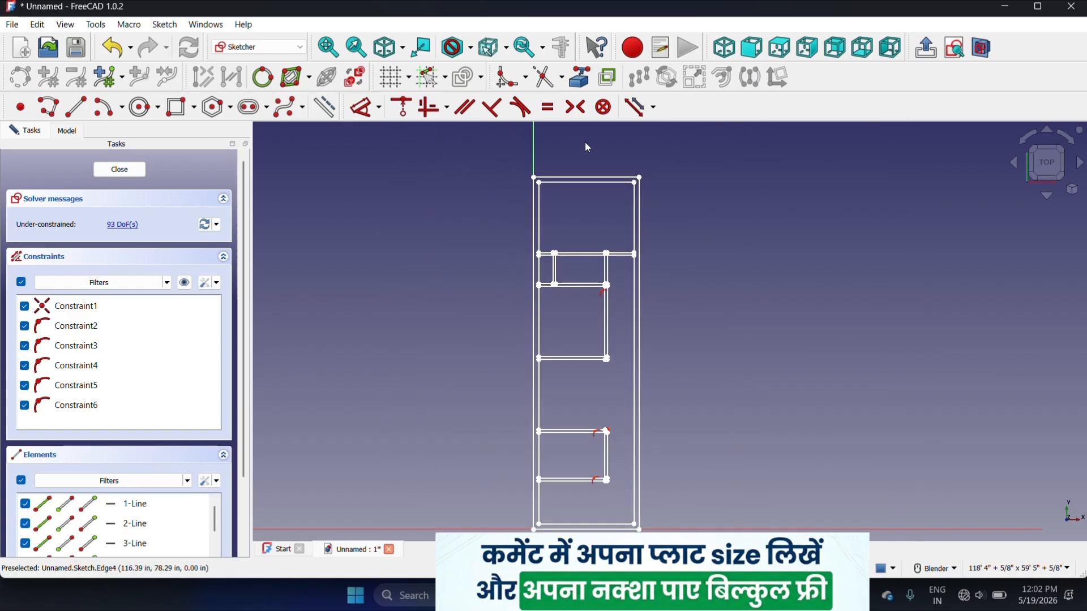
pyautogui.scroll(-2, 552, 162)
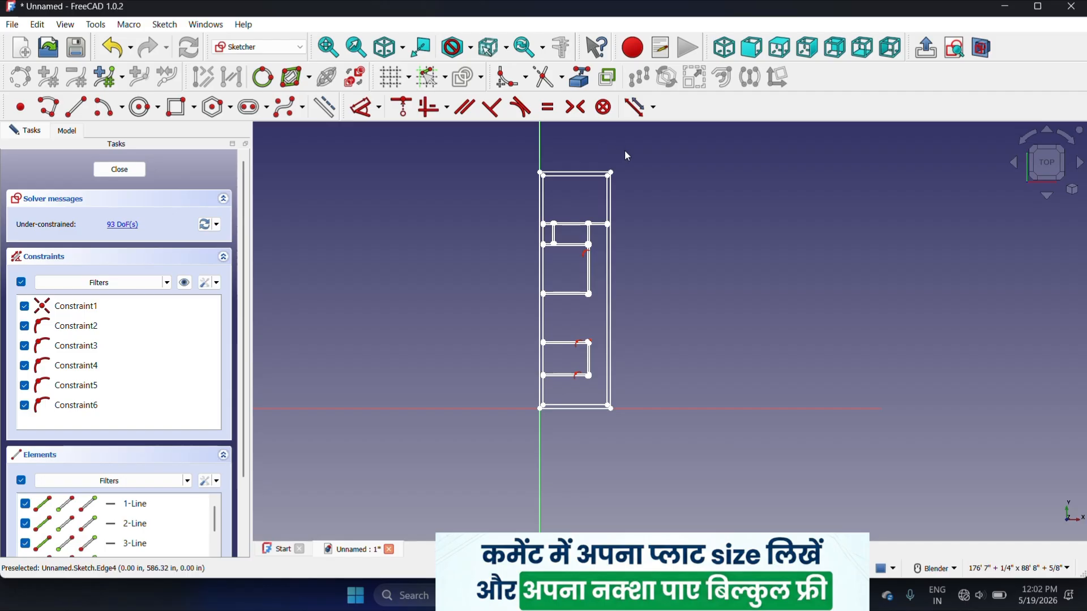
pyautogui.scroll(3, 600, 302)
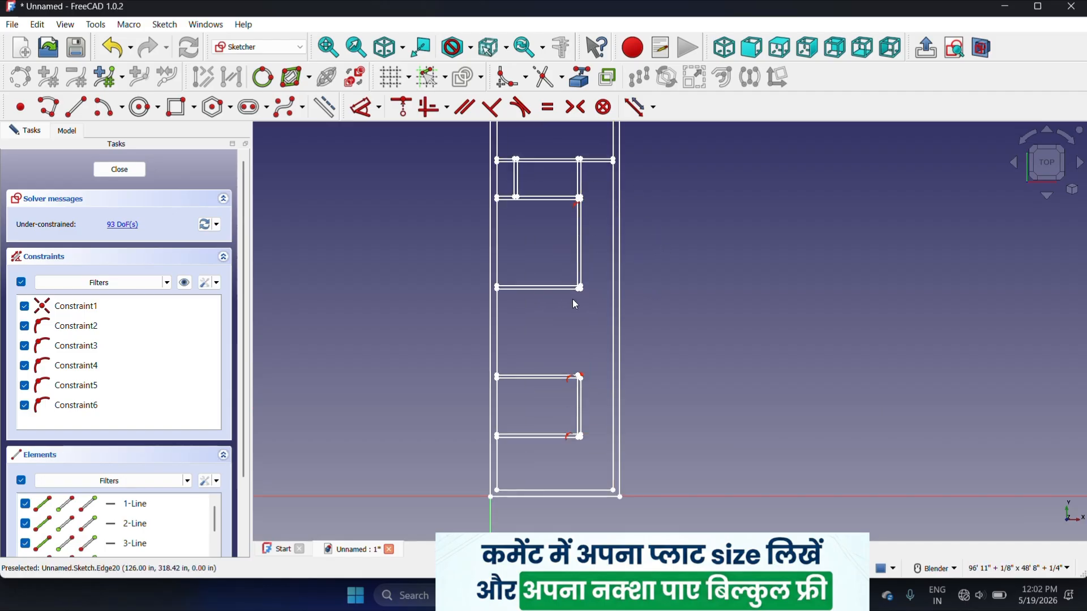
pyautogui.scroll(-2, 525, 492)
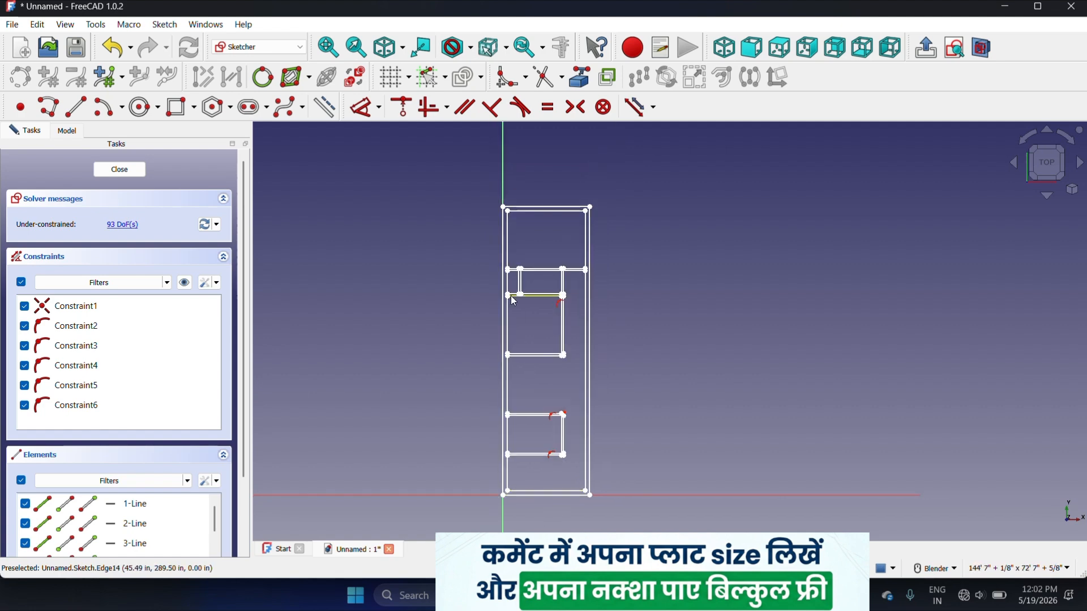
pyautogui.scroll(3, 506, 283)
pyautogui.scroll(5, 528, 299)
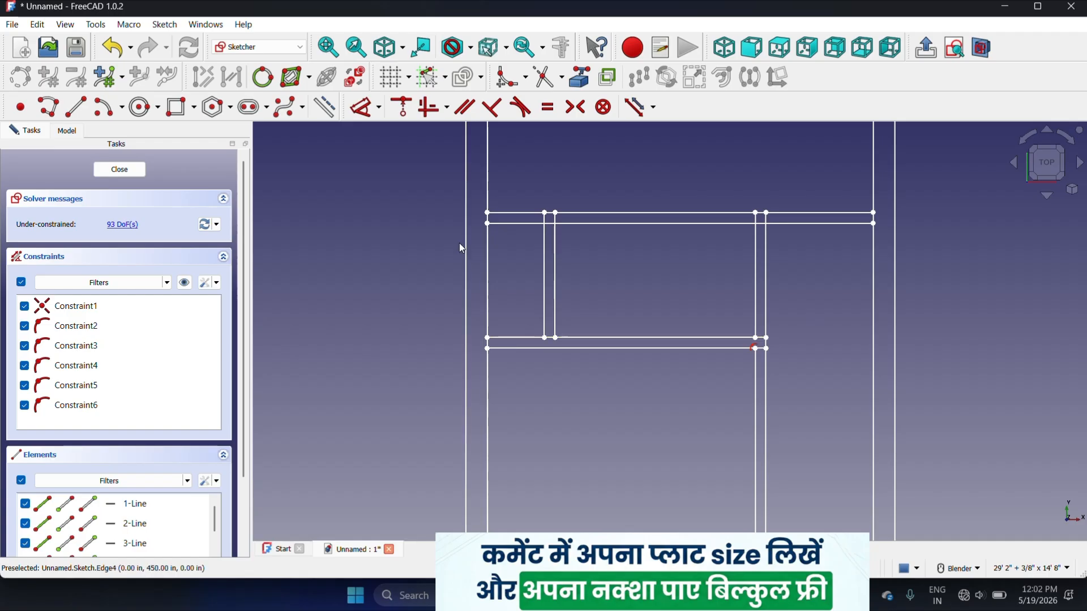
pyautogui.scroll(-2, 522, 223)
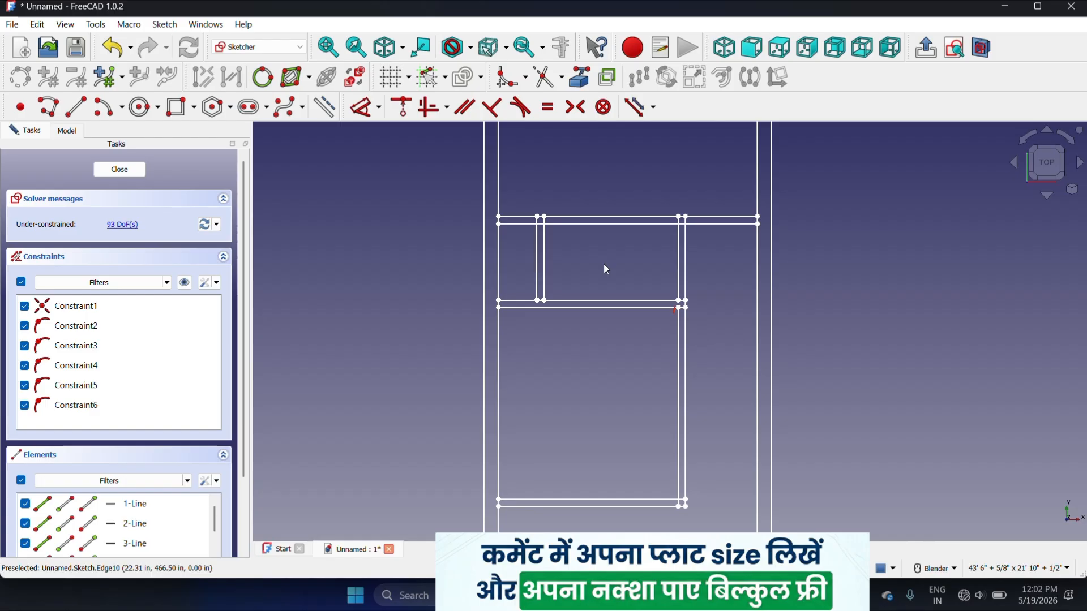
pyautogui.scroll(1, 603, 263)
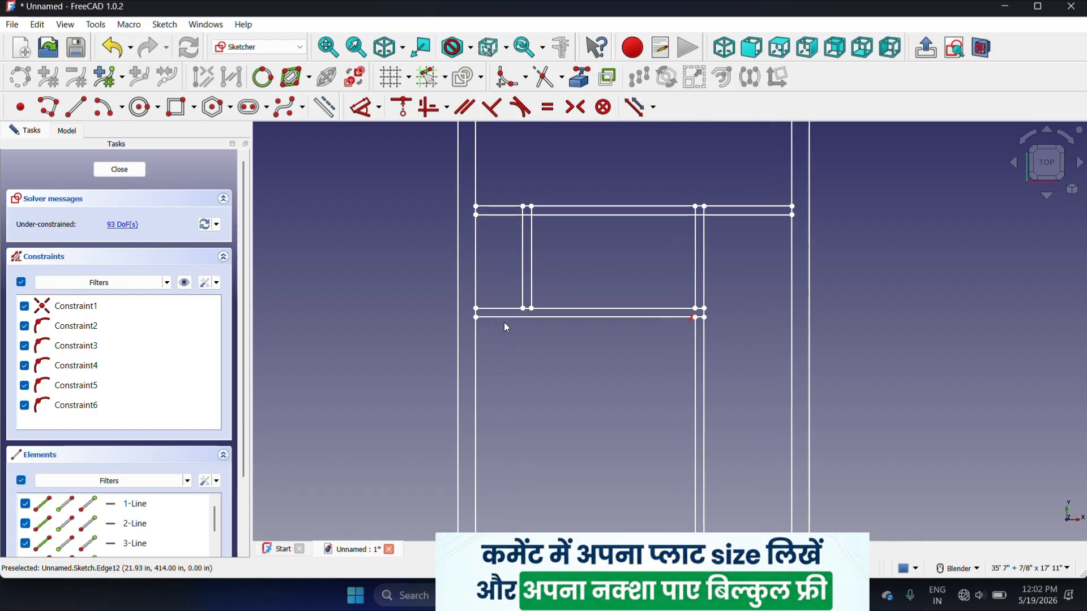
pyautogui.scroll(-3, 518, 353)
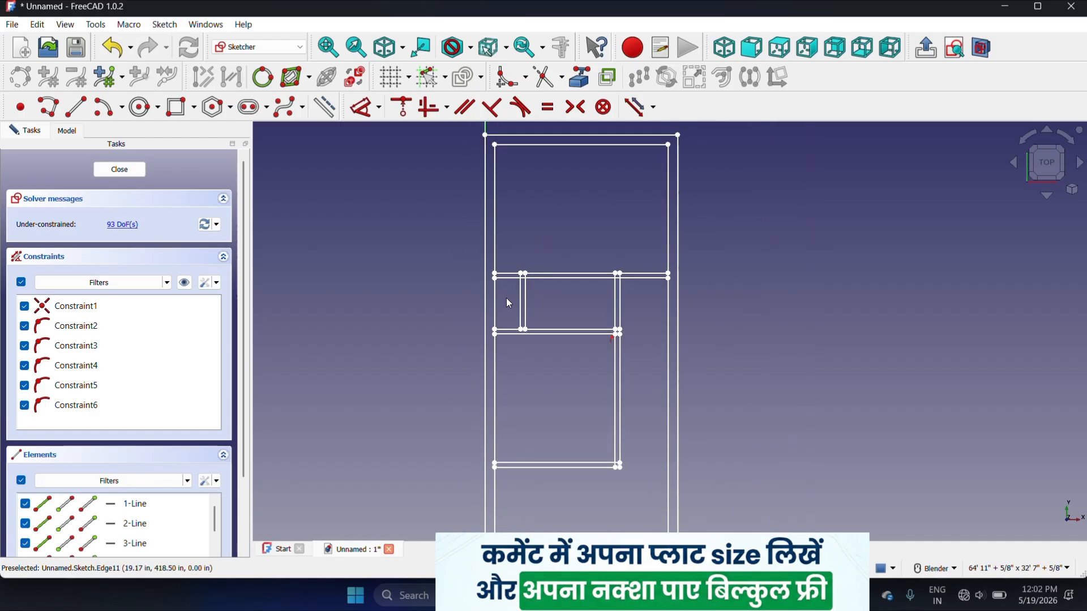
pyautogui.scroll(2, 506, 298)
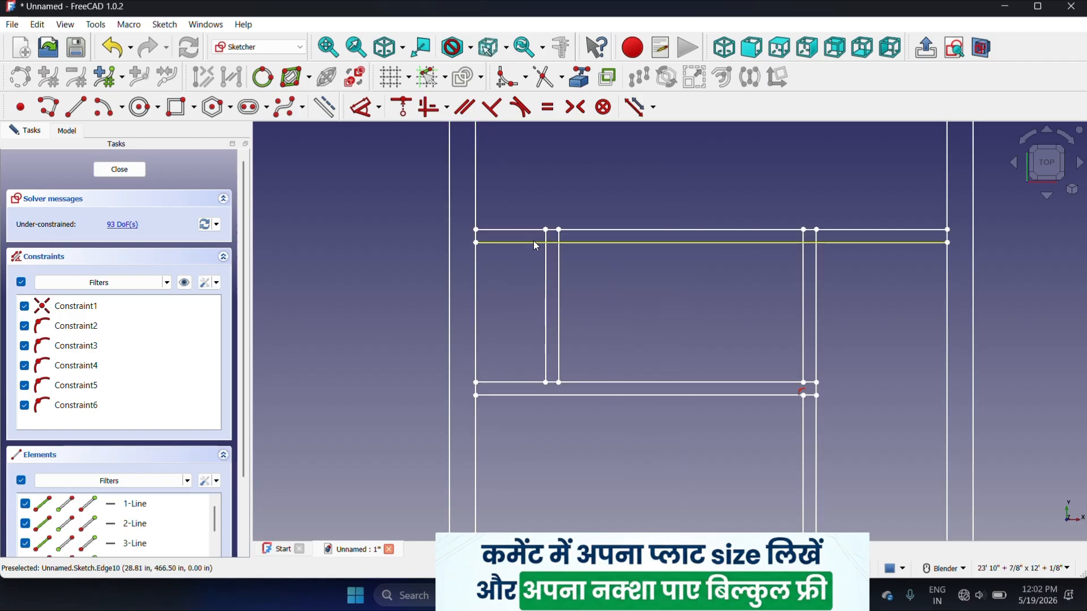
pyautogui.scroll(1, 557, 387)
pyautogui.scroll(-1, 557, 387)
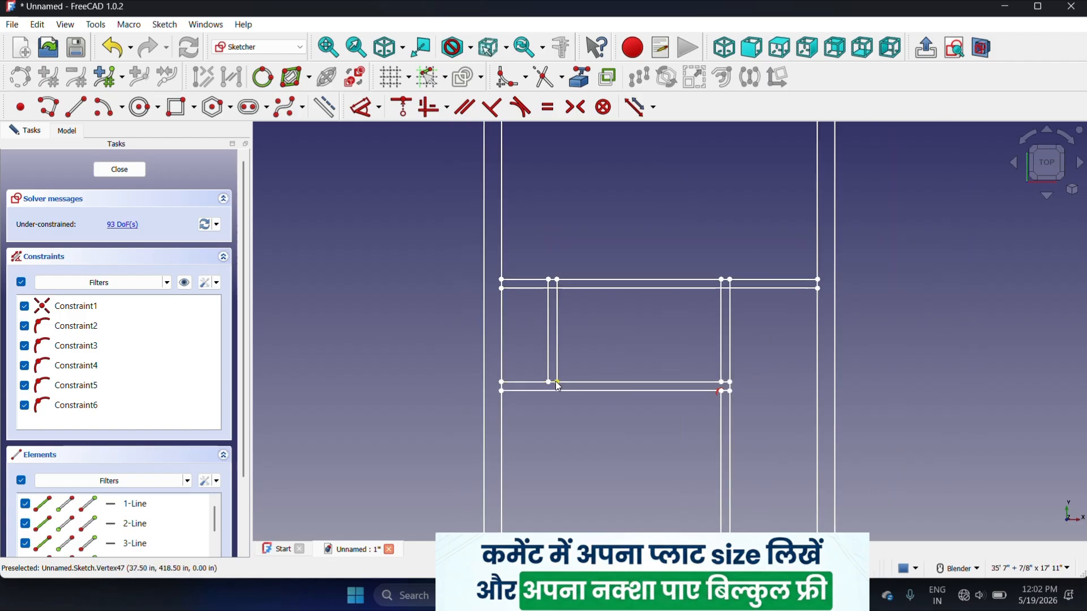
pyautogui.scroll(1, 557, 386)
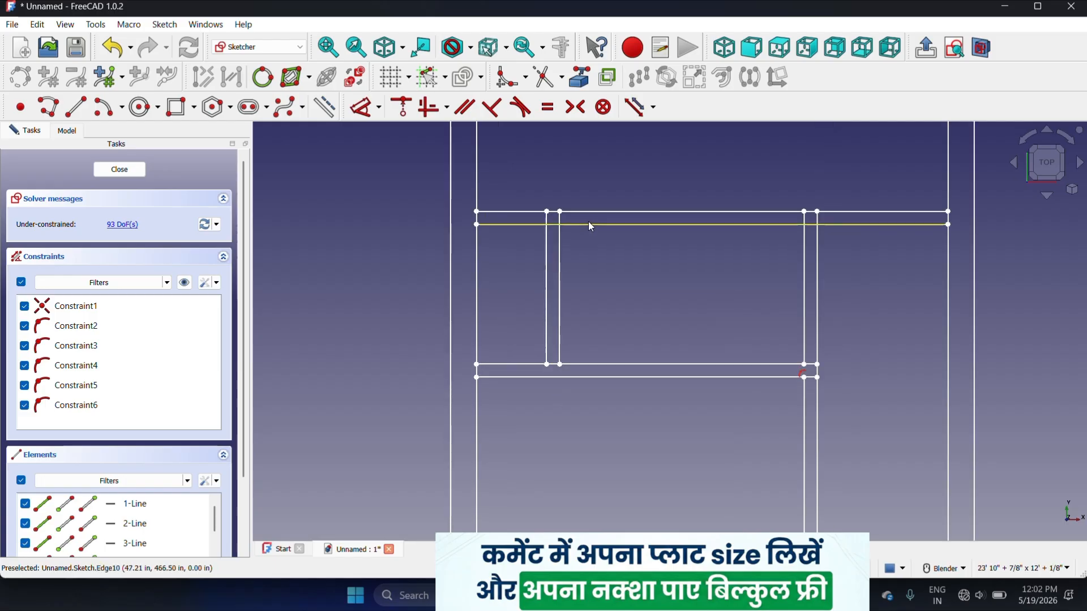
# - Trim both lines of the small room's vertical partition where they cross the first partition wall
pyautogui.click(547, 77)
pyautogui.scroll(4, 536, 184)
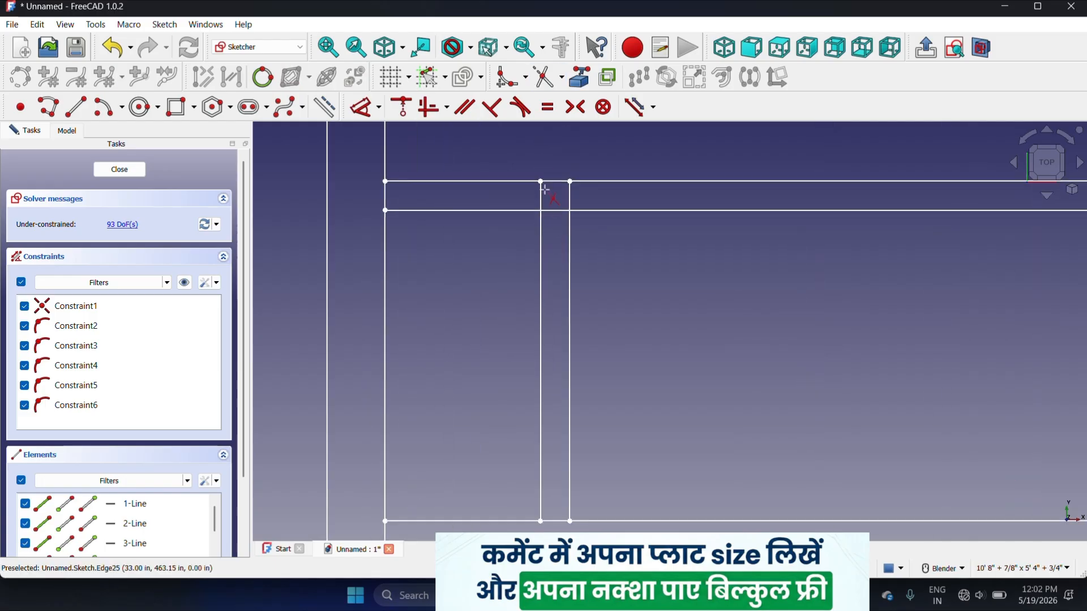
pyautogui.click(538, 202)
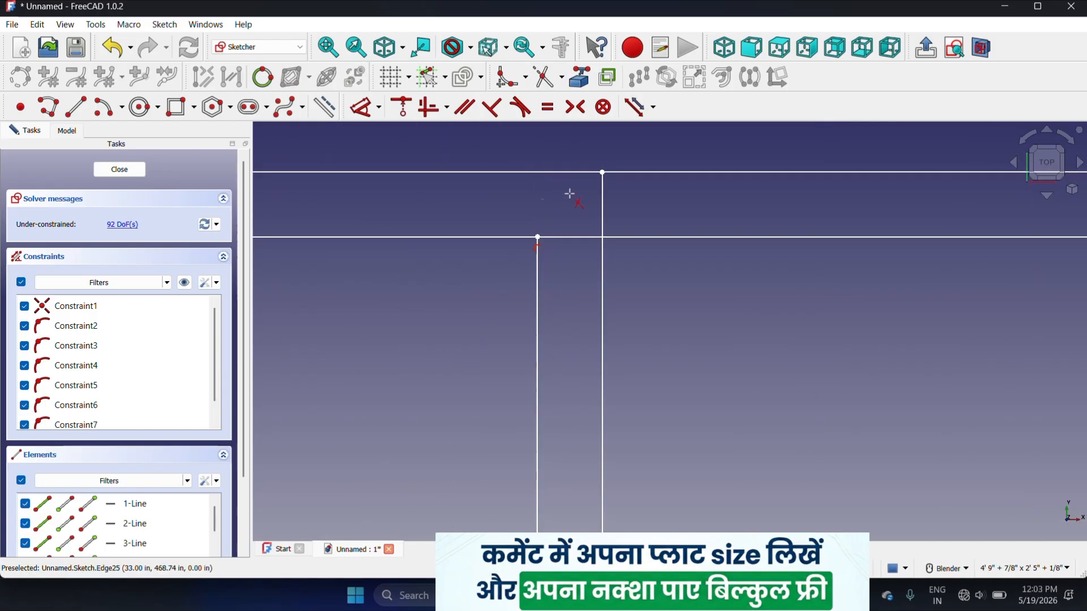
pyautogui.click(603, 206)
pyautogui.scroll(-2, 636, 206)
pyautogui.scroll(-5, 596, 235)
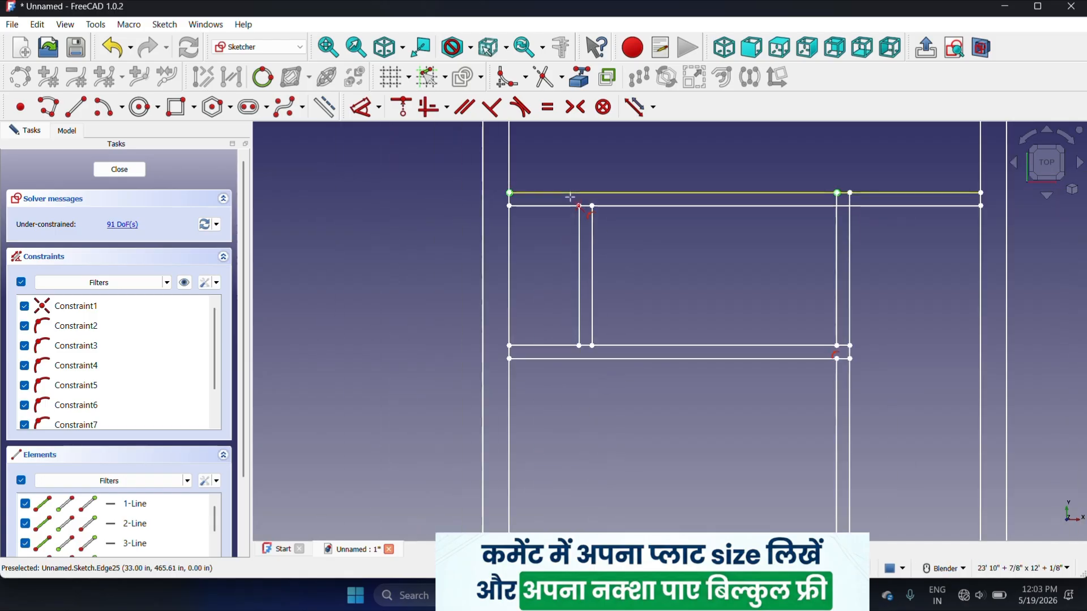
# - Examine the whole floor plan layout, including the rooms along the passage and the first partition wall's junction with the passage wall
pyautogui.scroll(-1, 568, 300)
pyautogui.scroll(2, 589, 444)
pyautogui.scroll(-1, 577, 395)
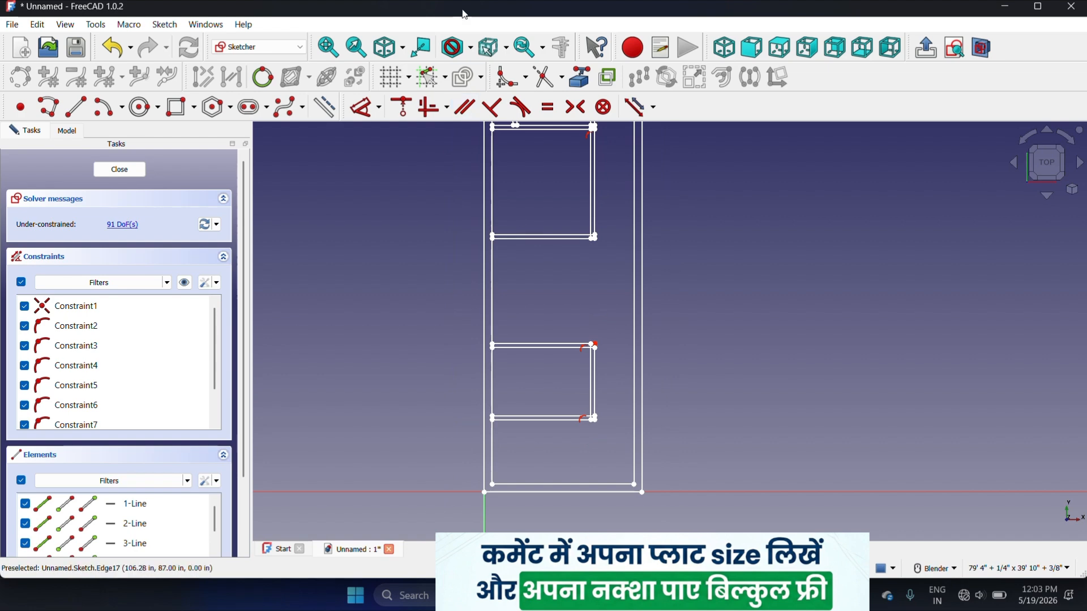
pyautogui.scroll(-2, 597, 235)
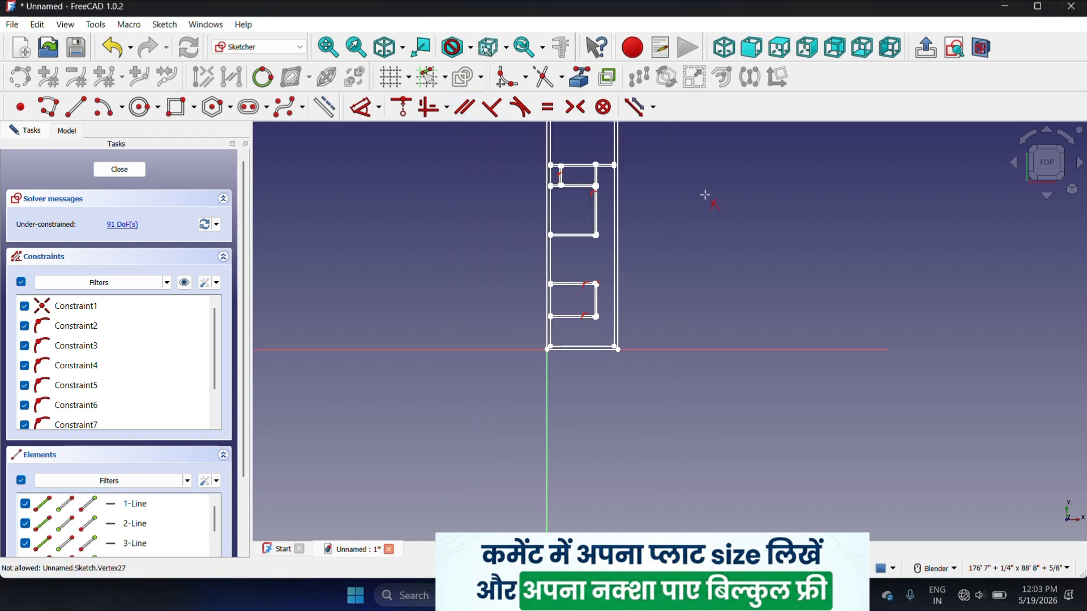
pyautogui.scroll(2, 609, 209)
pyautogui.scroll(3, 588, 201)
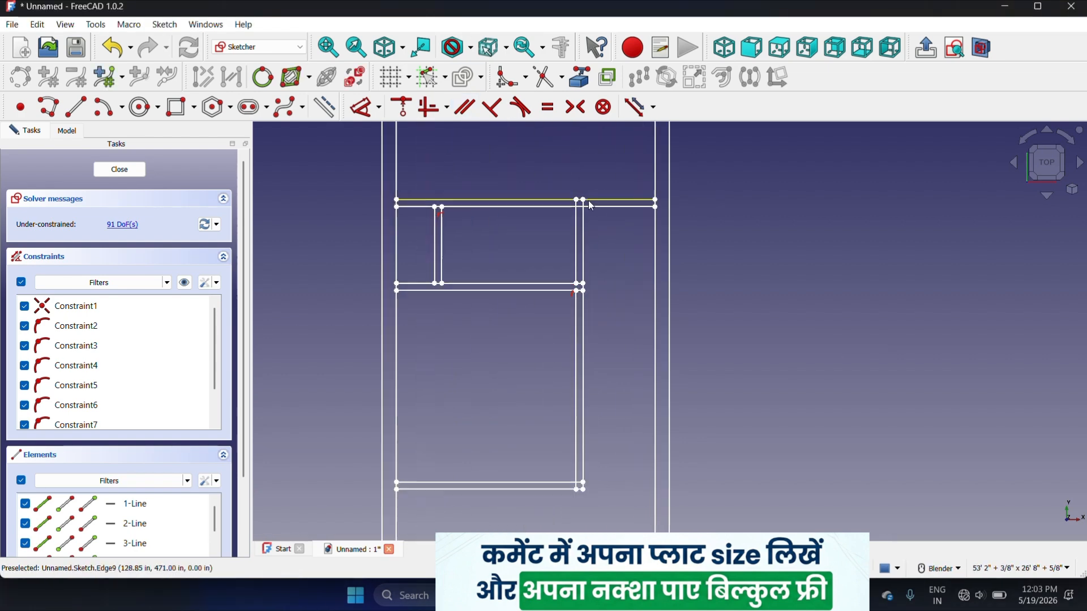
pyautogui.scroll(-1, 589, 201)
pyautogui.scroll(-3, 589, 202)
pyautogui.scroll(3, 612, 240)
pyautogui.scroll(2, 606, 226)
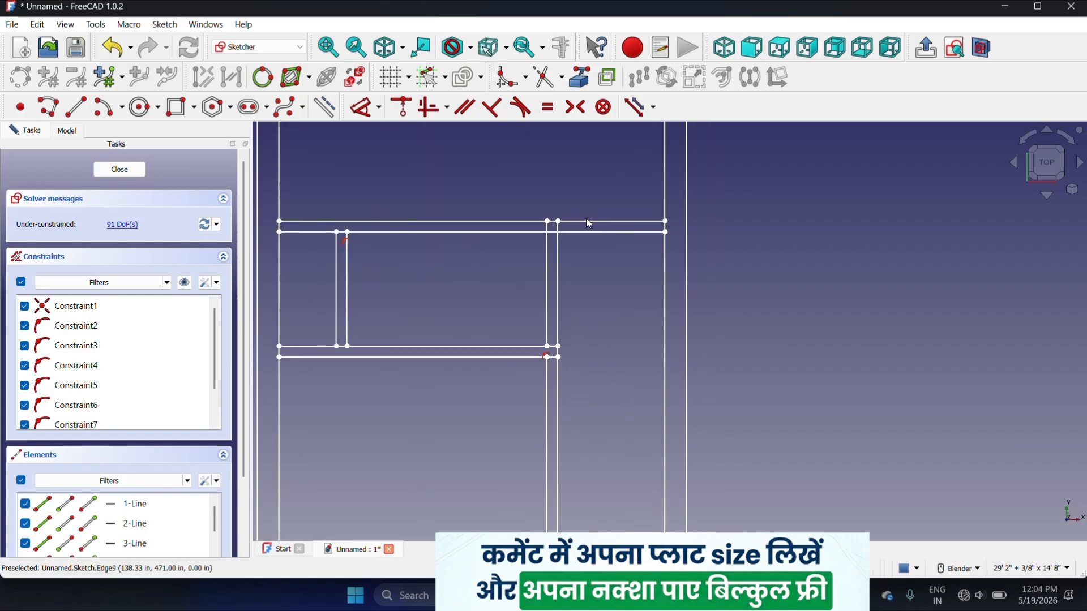
pyautogui.scroll(-2, 549, 262)
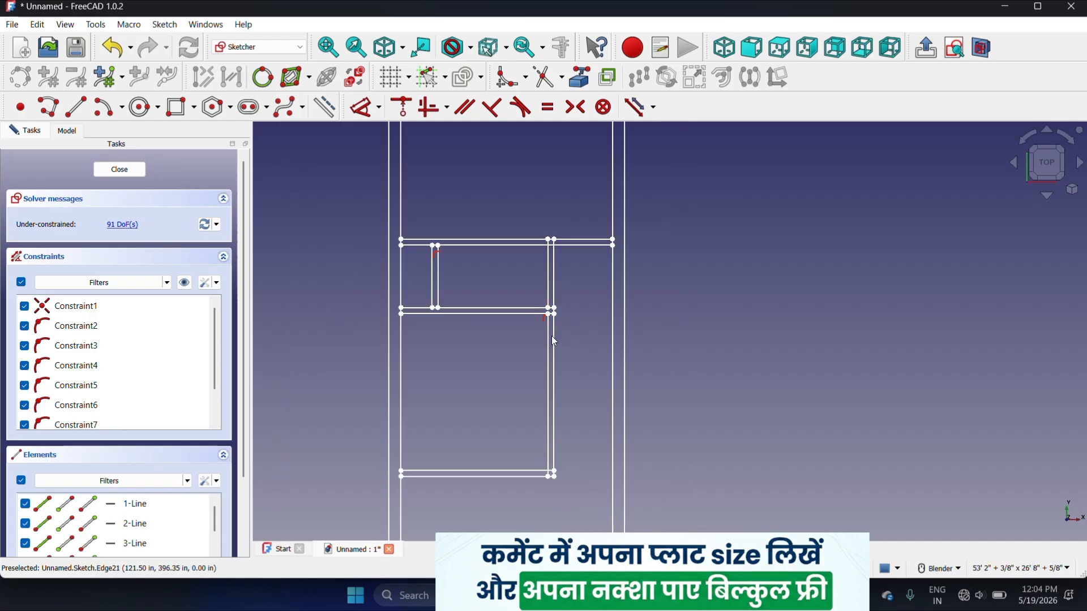
pyautogui.scroll(-4, 554, 334)
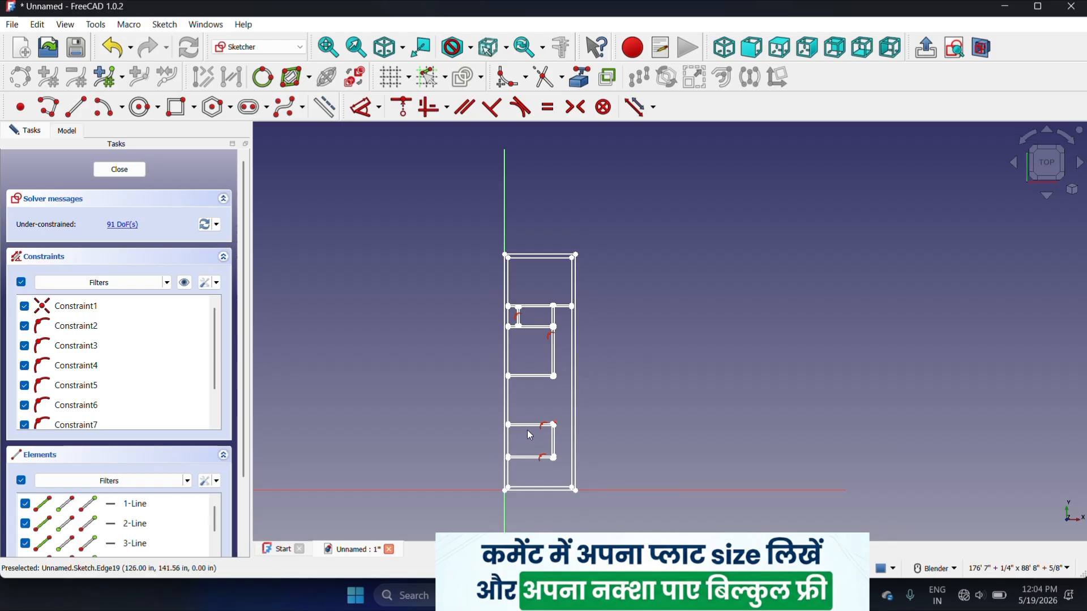
pyautogui.scroll(3, 527, 430)
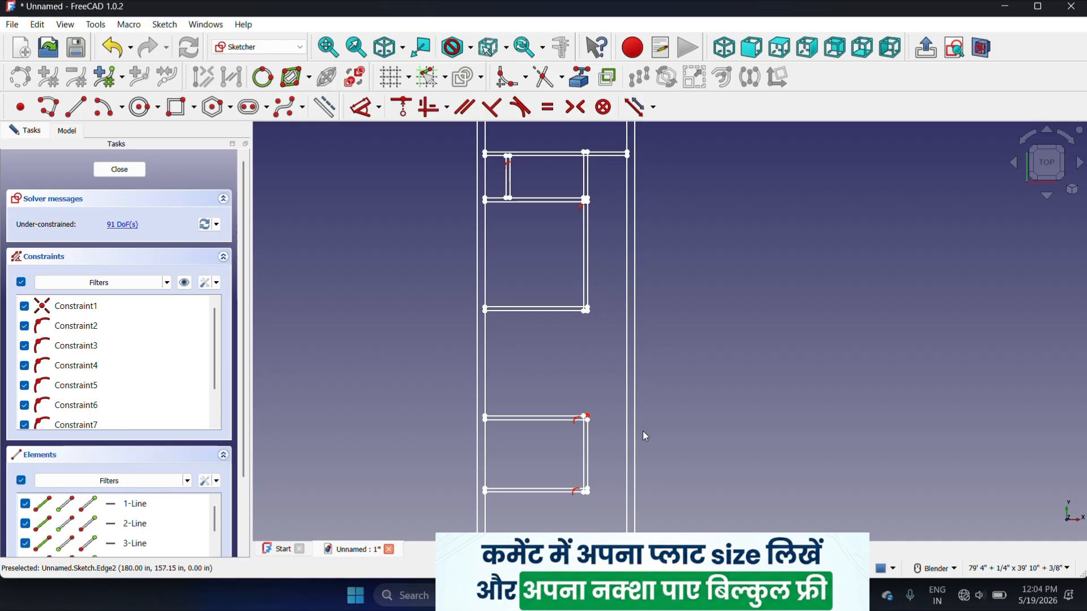
pyautogui.scroll(-1, 533, 364)
pyautogui.scroll(4, 565, 221)
pyautogui.scroll(-2, 640, 340)
# - Translate one copy of the passage wall's right line segment below the first partition wall by 9" at 0°
pyautogui.scroll(3, 606, 287)
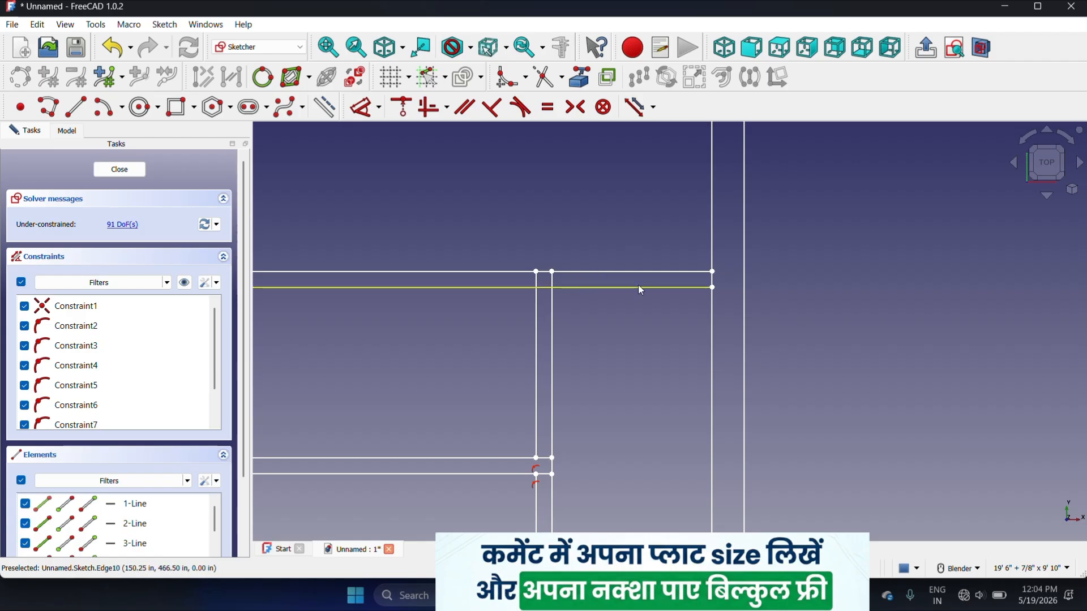
pyautogui.click(553, 369)
pyautogui.click(639, 77)
pyautogui.write('1')
pyautogui.click(880, 333)
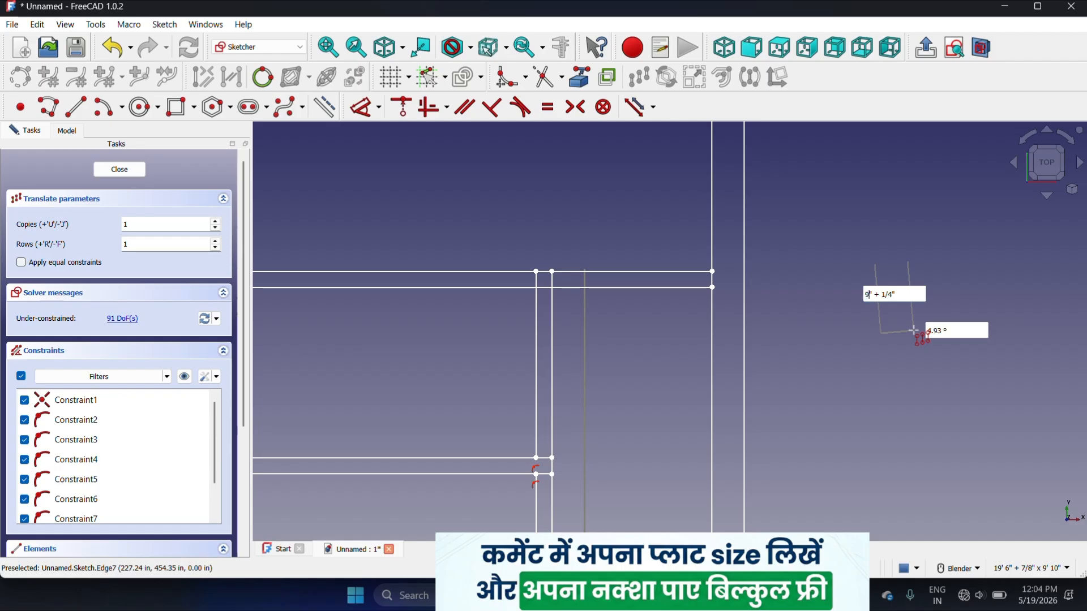
pyautogui.press('BackSpace')
pyautogui.press('BackSpace')
pyautogui.press('BackSpace')
pyautogui.press('BackSpace')
pyautogui.press('BackSpace')
pyautogui.press('Tab')
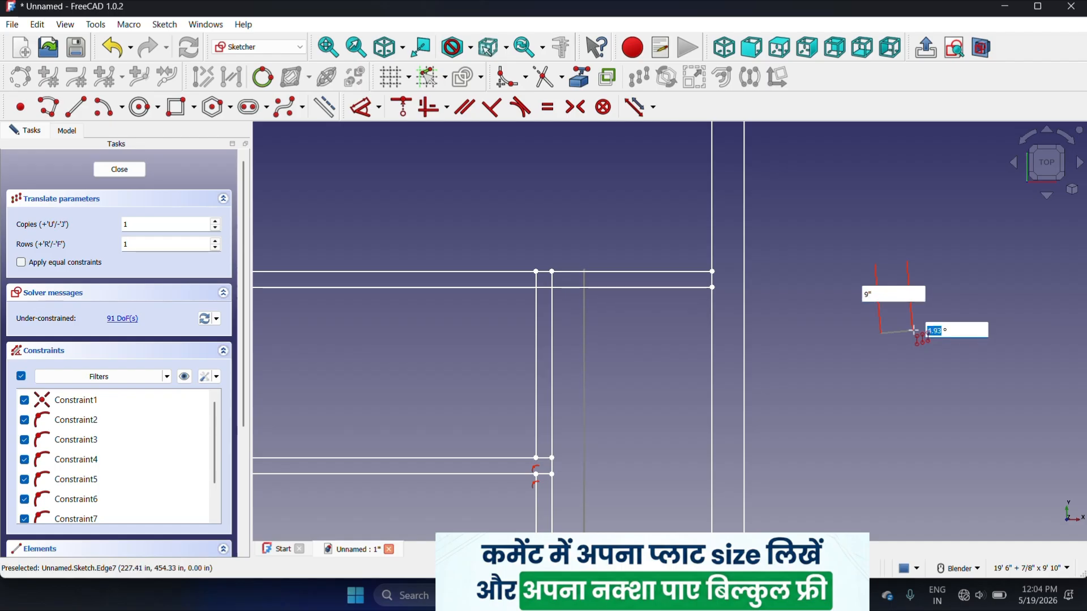
pyautogui.write('0')
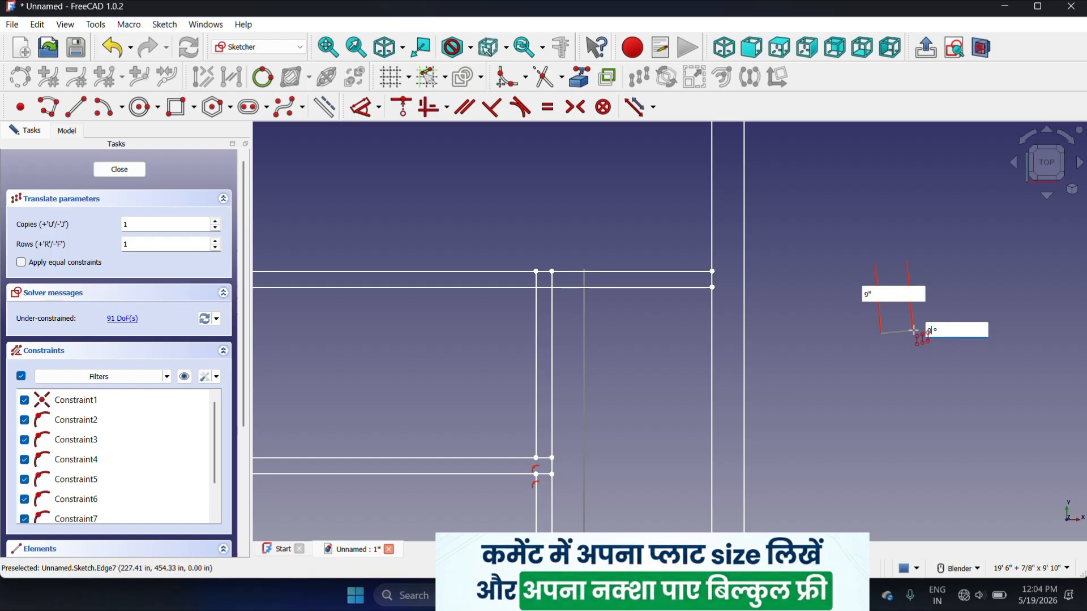
pyautogui.press('Return')
# - Trim the first partition wall's two lines beyond the new vertical line, and trim that vertical line below the wall
pyautogui.scroll(2, 589, 280)
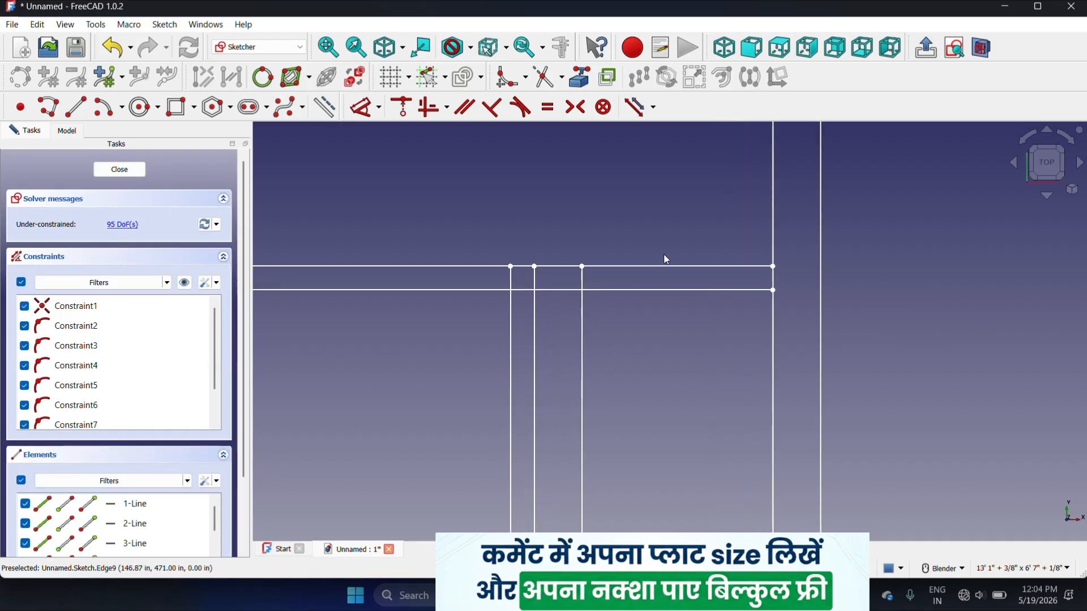
pyautogui.click(547, 76)
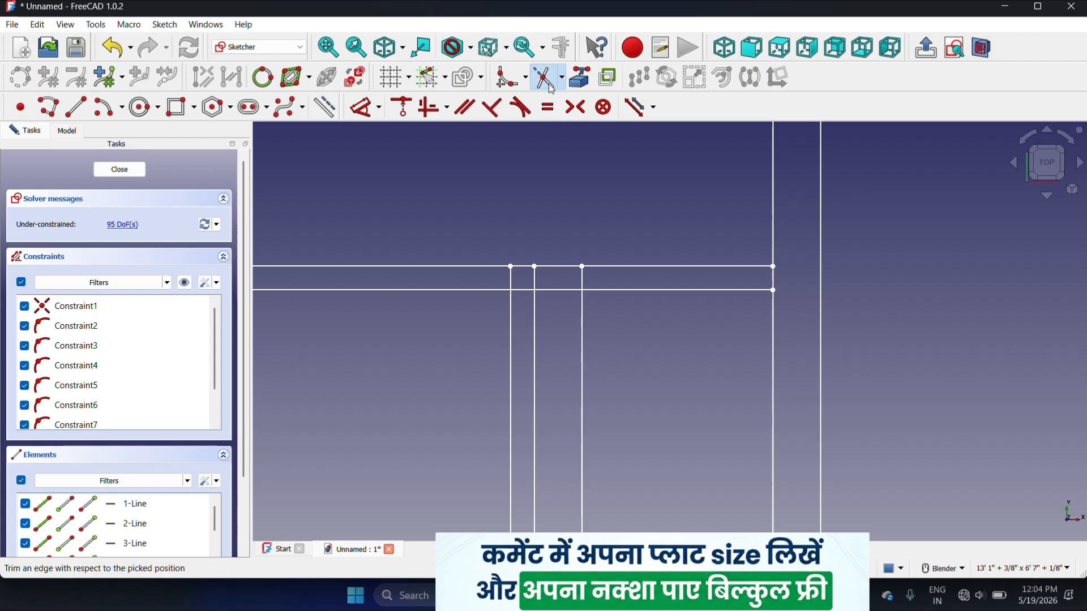
pyautogui.click(717, 264)
pyautogui.click(713, 290)
pyautogui.click(583, 397)
pyautogui.scroll(-1, 699, 345)
pyautogui.scroll(-1, 703, 346)
pyautogui.scroll(-1, 661, 255)
pyautogui.scroll(-1, 677, 306)
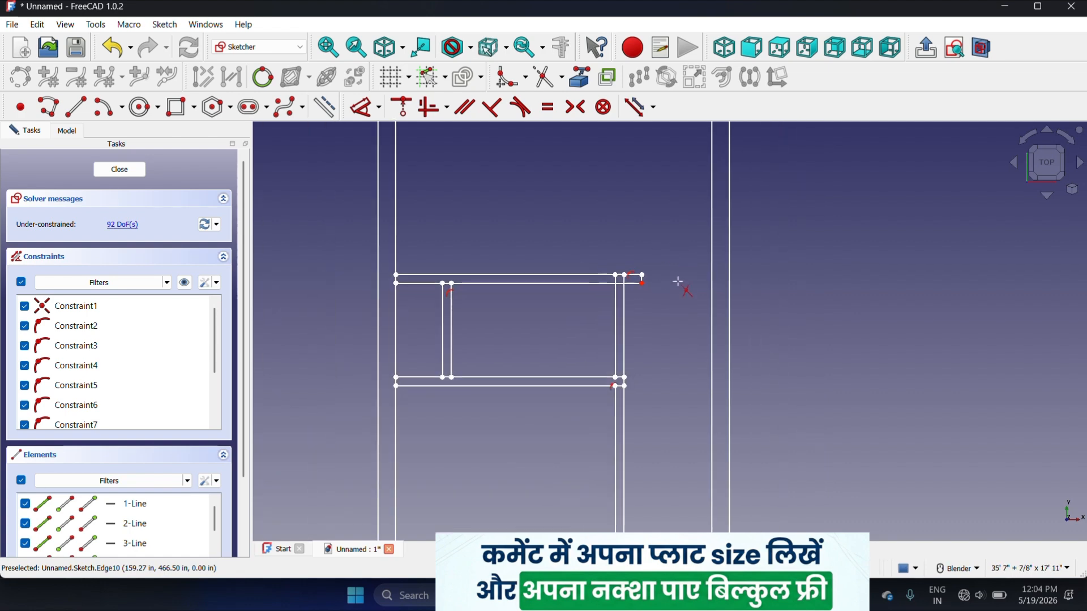
# - Try to translate one copy of the first partition wall's lower line 3' straight down
pyautogui.scroll(-2, 682, 280)
pyautogui.scroll(3, 663, 288)
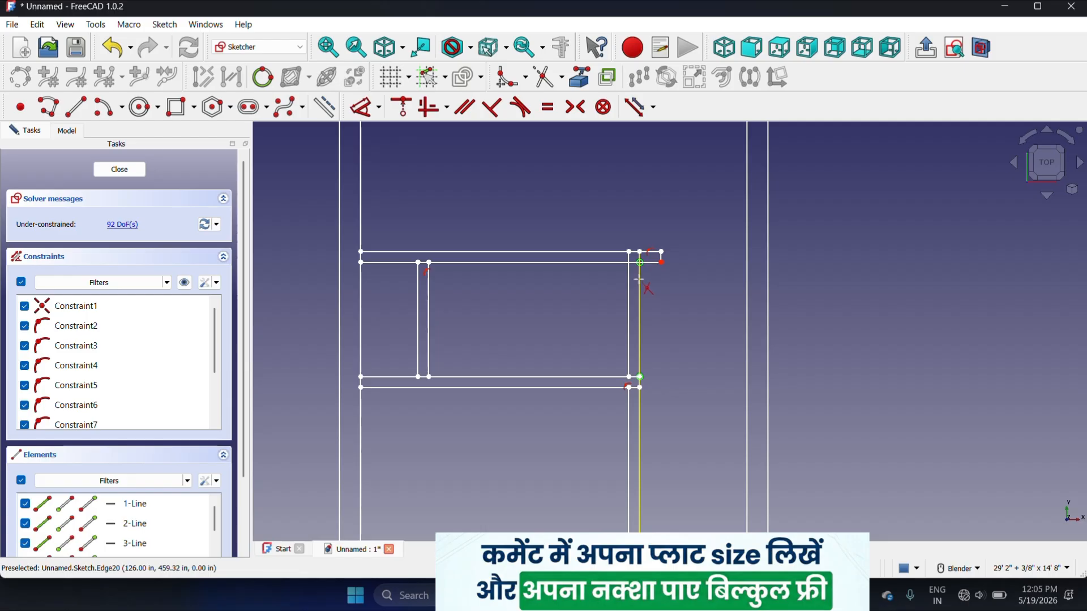
pyautogui.scroll(3, 639, 279)
pyautogui.scroll(-2, 643, 373)
pyautogui.scroll(2, 643, 369)
pyautogui.scroll(4, 659, 244)
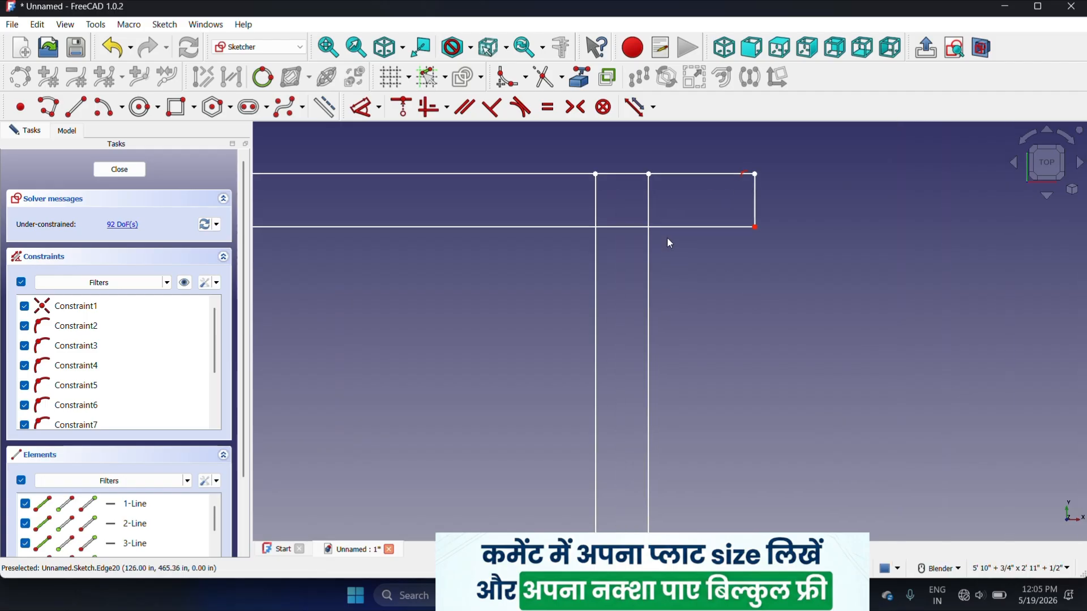
pyautogui.click(668, 227)
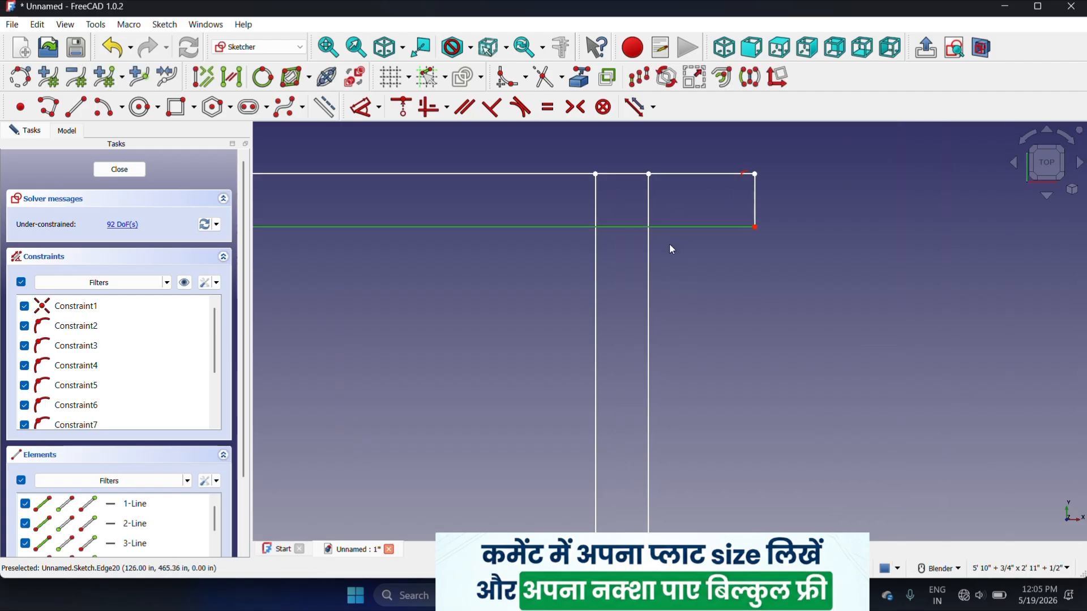
pyautogui.click(638, 77)
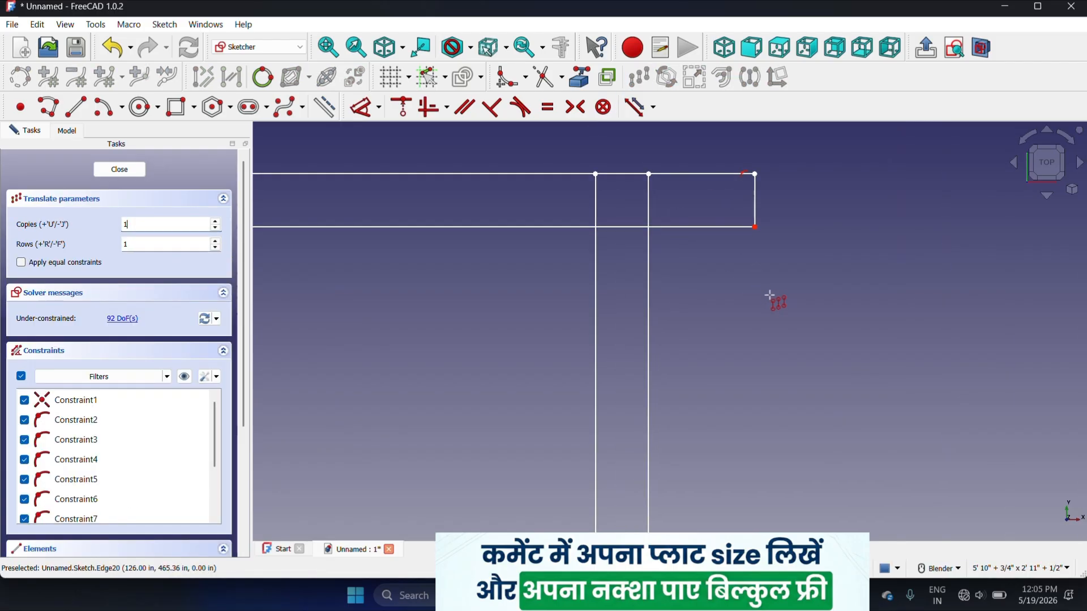
pyautogui.click(708, 273)
pyautogui.scroll(-2, 709, 354)
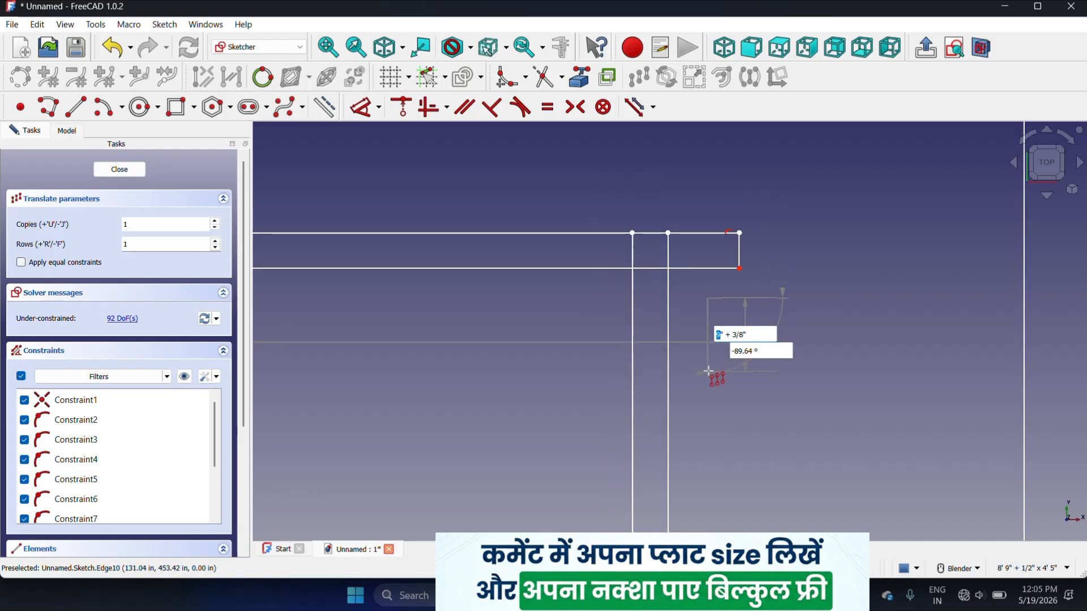
pyautogui.press('BackSpace')
pyautogui.press('Tab')
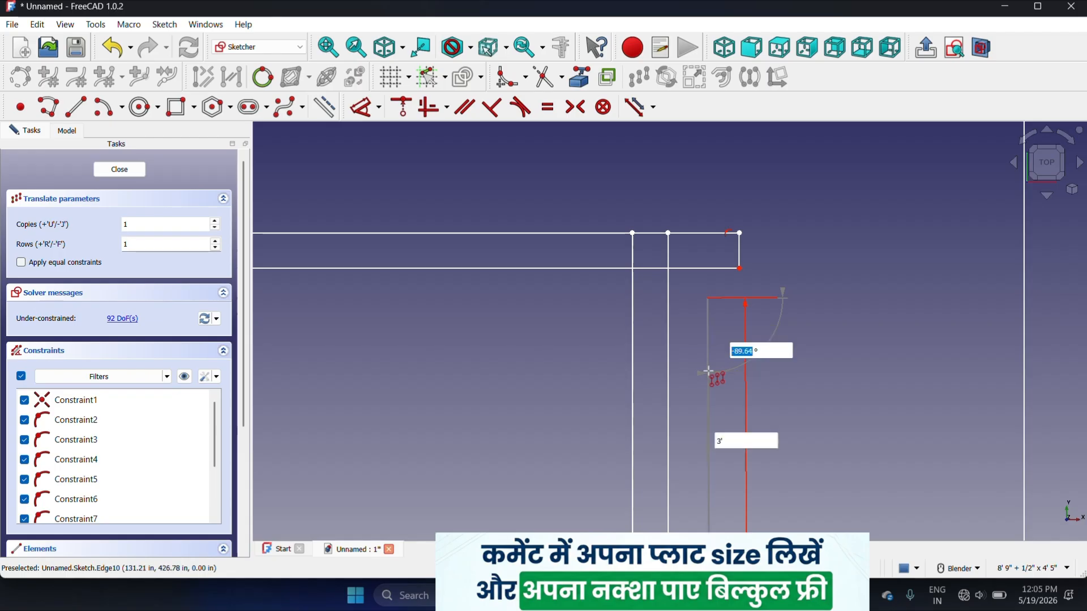
pyautogui.write('-')
pyautogui.press('Return')
# - Check the copied horizontal line's distance from the second partition wall, and undo the copy
pyautogui.scroll(-3, 721, 185)
pyautogui.scroll(-2, 634, 155)
pyautogui.scroll(2, 671, 334)
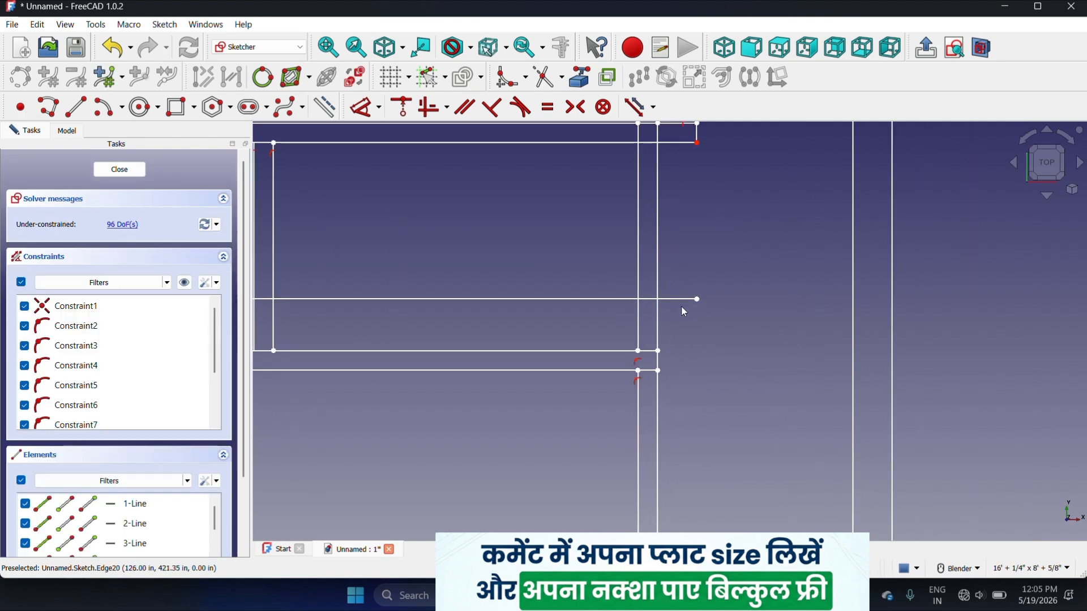
pyautogui.scroll(-2, 684, 295)
pyautogui.scroll(3, 660, 297)
pyautogui.scroll(-2, 714, 303)
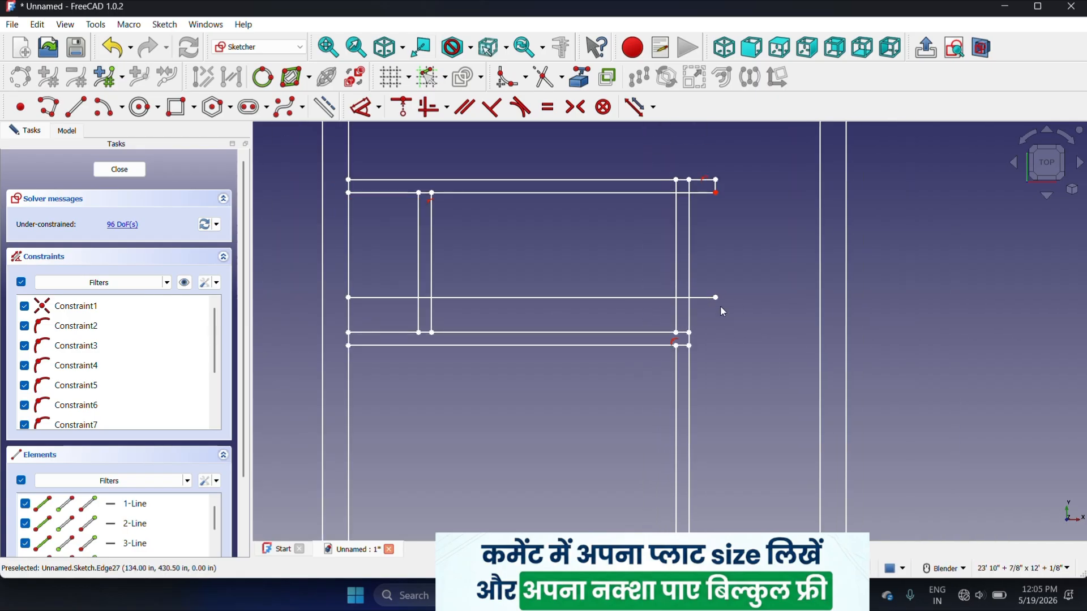
pyautogui.hotkey('ctrl', 'z')
# - Translate one copy of the first partition wall's lower line by 2'6" at -90°
pyautogui.click(646, 196)
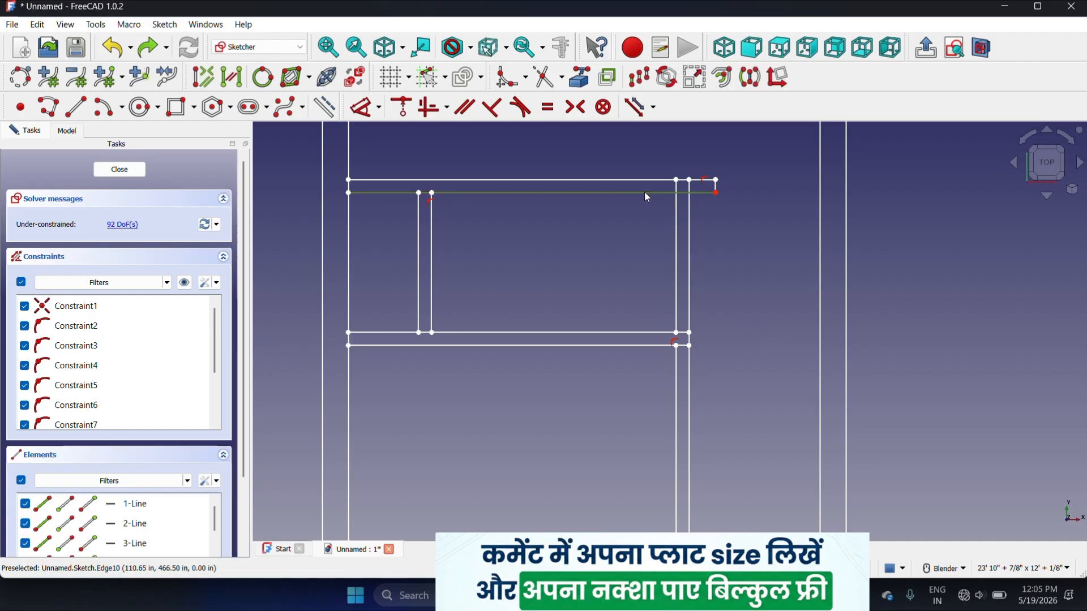
pyautogui.click(639, 76)
pyautogui.write('1')
pyautogui.click(768, 246)
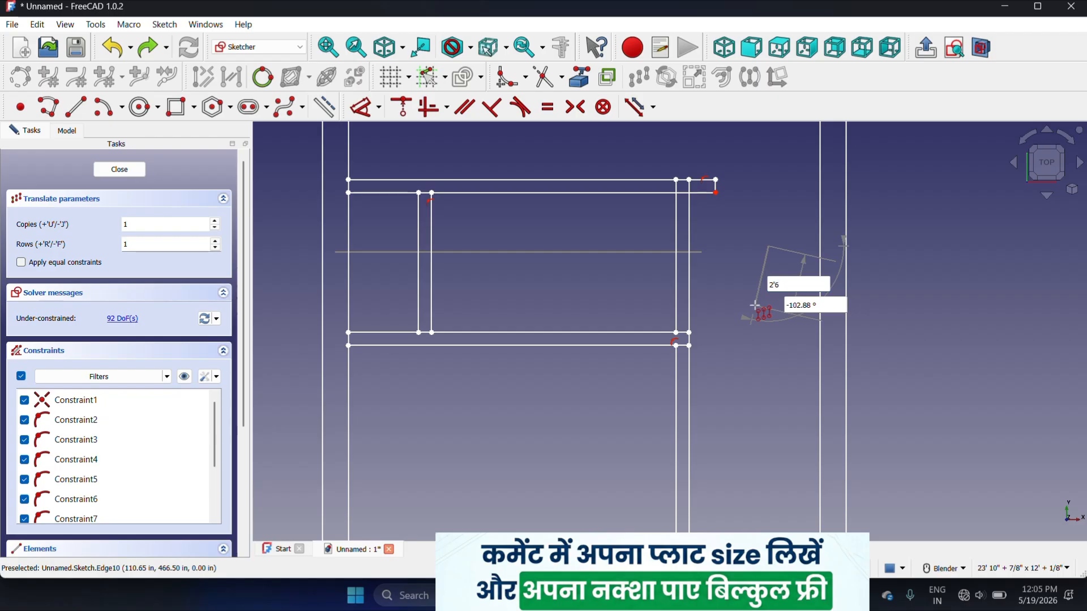
pyautogui.press('Tab')
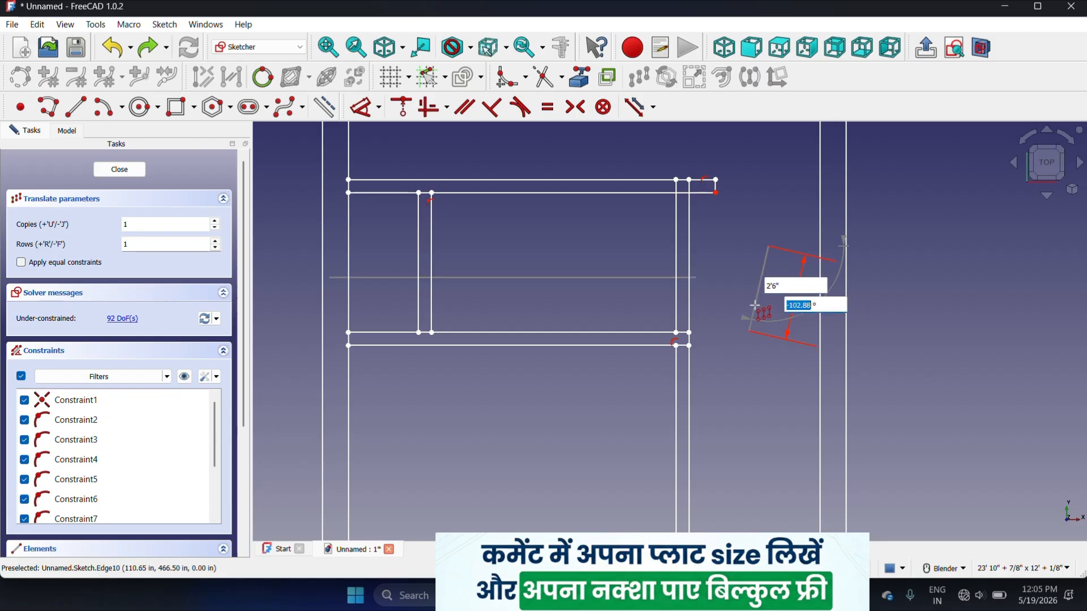
pyautogui.write('-90')
pyautogui.press('Return')
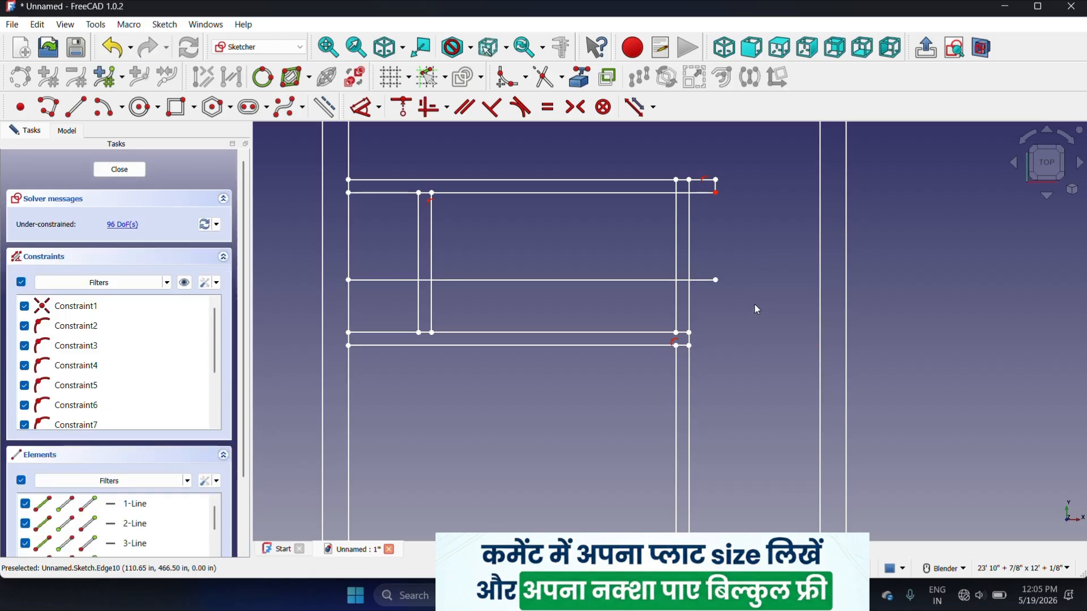
# - Trim both passage wall lines between the first partition wall and the copied horizontal line to form an opening
pyautogui.click(548, 78)
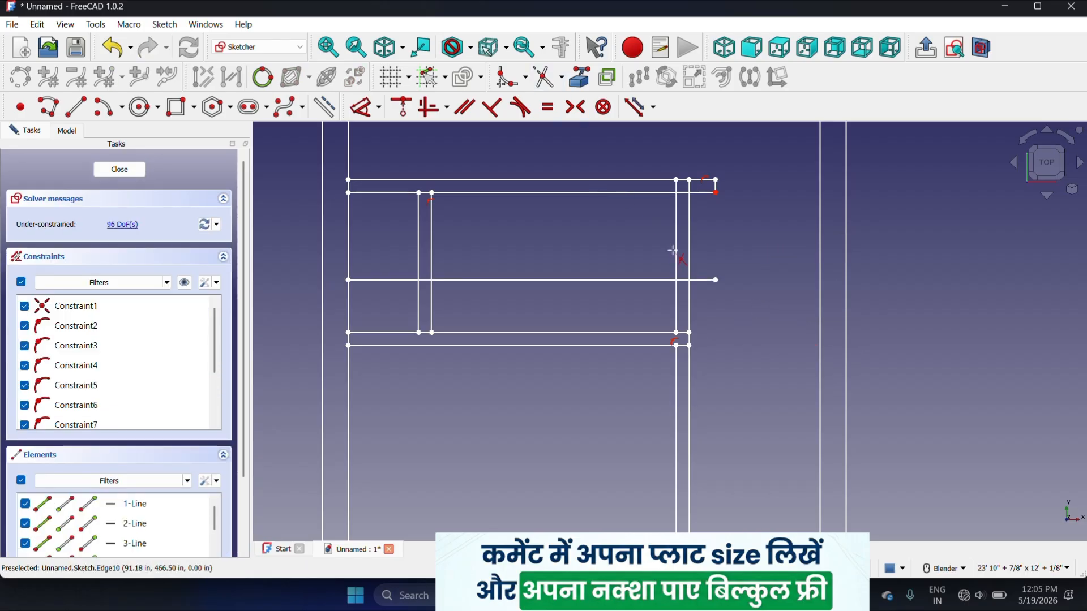
pyautogui.scroll(1, 675, 249)
pyautogui.click(692, 229)
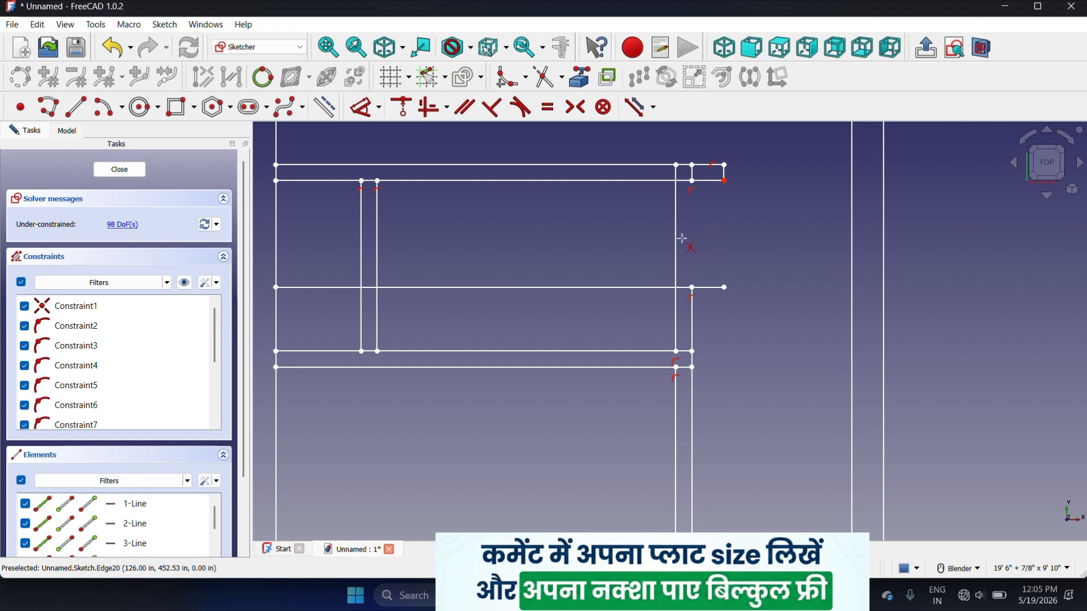
pyautogui.click(676, 243)
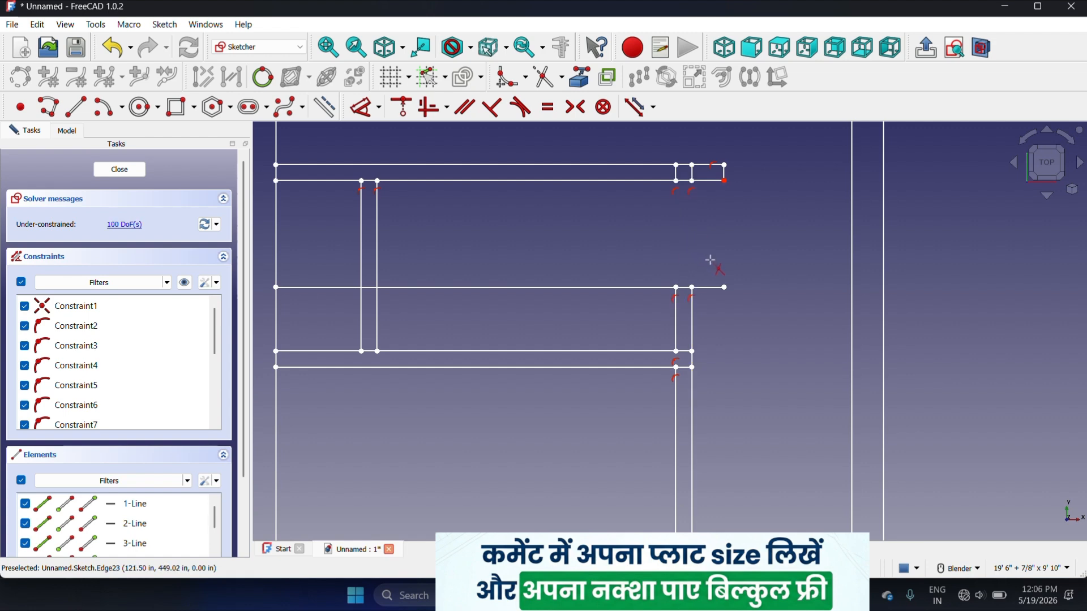
# - Trim the copied horizontal line between the passage wall and the outer wall, including its piece inside the small room's partition
pyautogui.click(619, 289)
pyautogui.scroll(-3, 628, 277)
pyautogui.scroll(4, 481, 281)
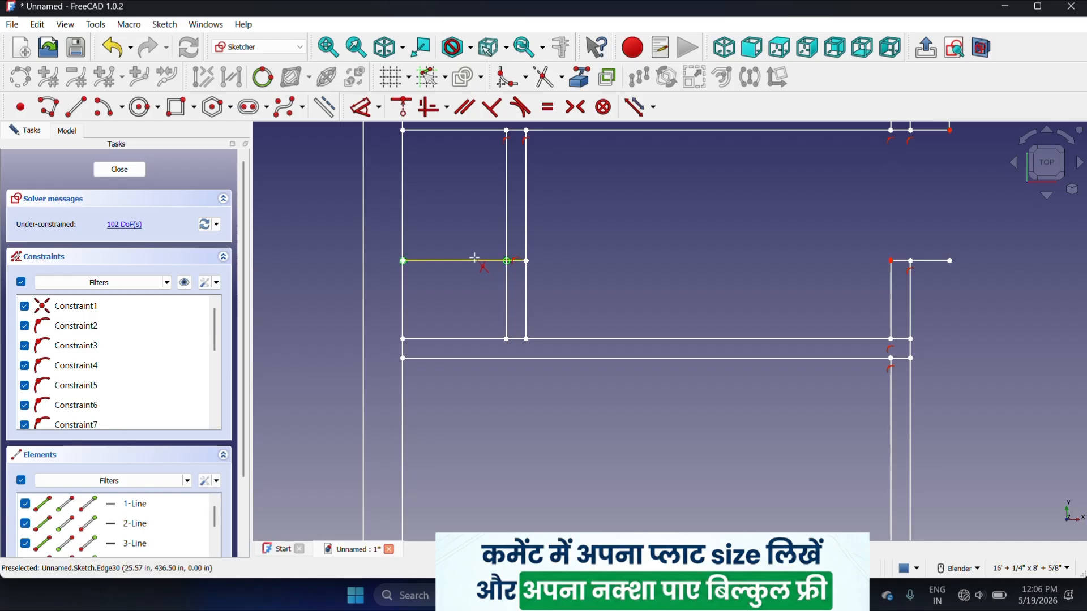
pyautogui.click(467, 261)
pyautogui.scroll(5, 509, 262)
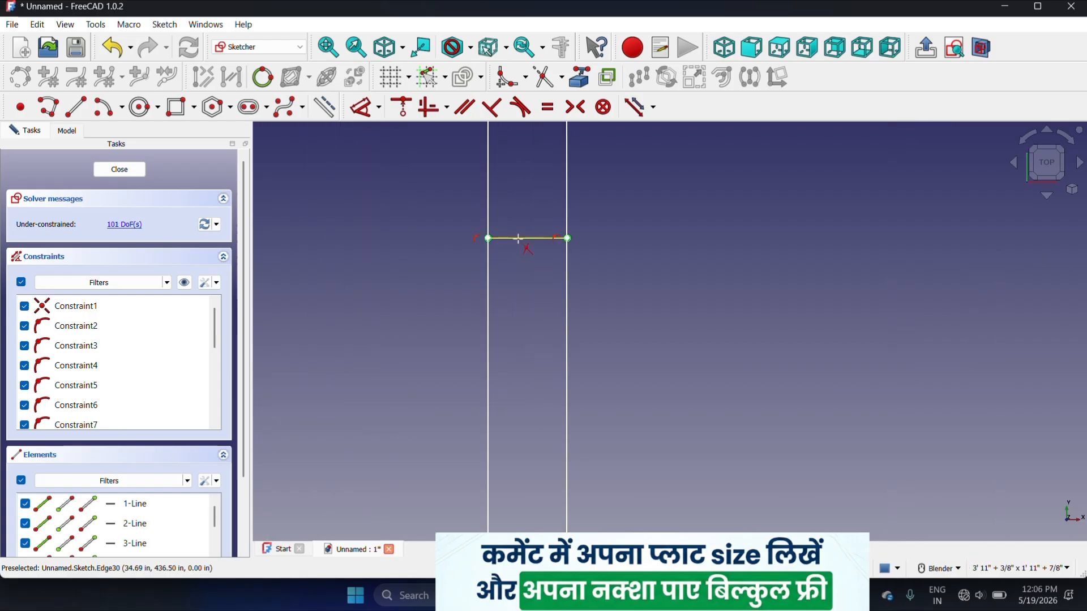
pyautogui.click(519, 238)
pyautogui.scroll(-3, 536, 273)
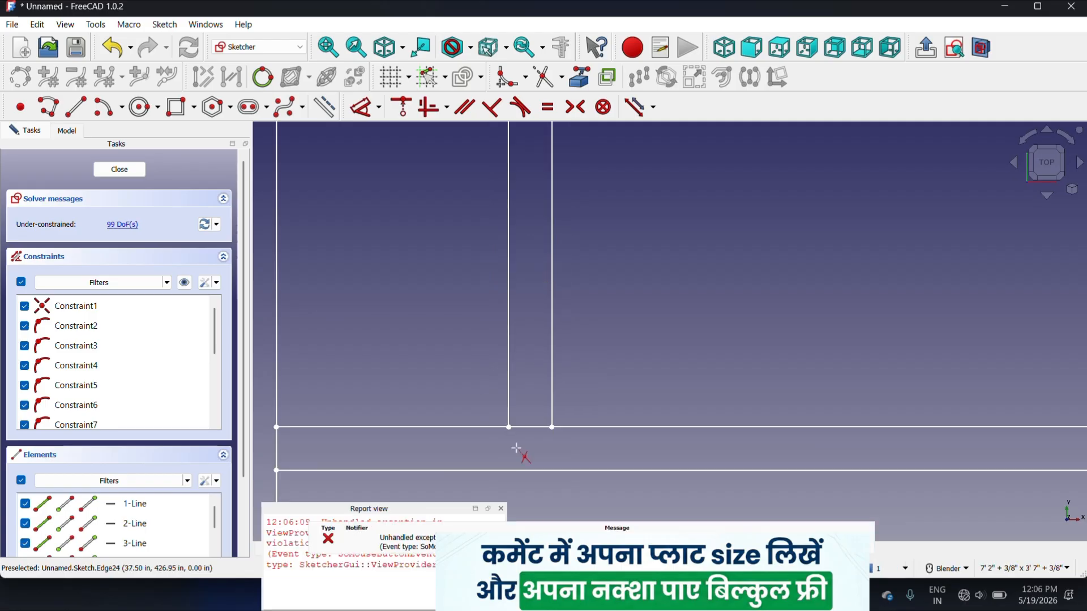
# - Close the report view and trim the two leftover vertical pieces inside the first partition wall
pyautogui.click(501, 508)
pyautogui.scroll(-4, 485, 468)
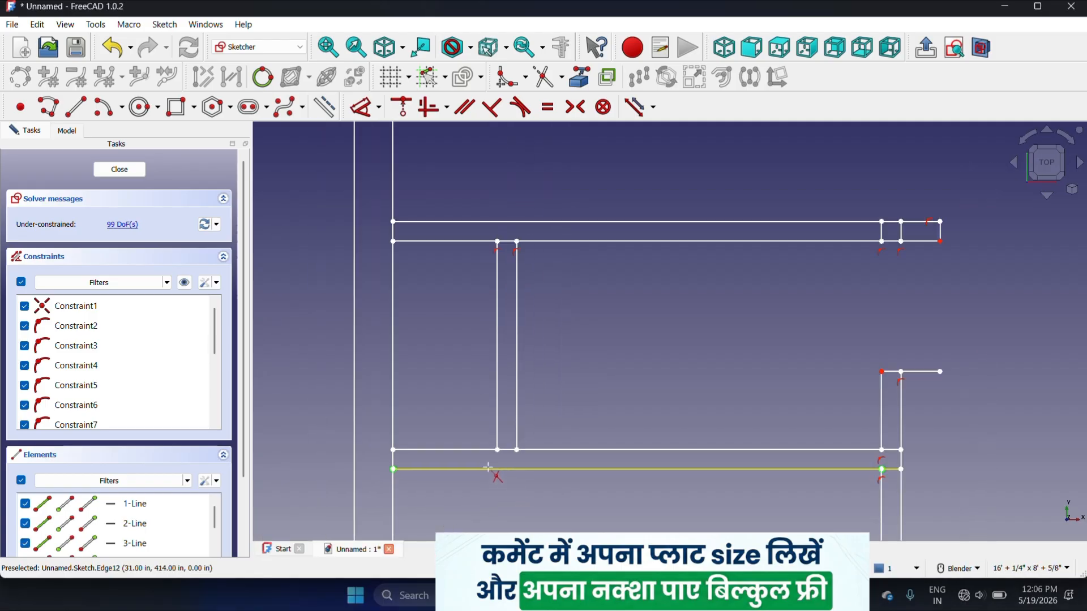
pyautogui.scroll(5, 809, 271)
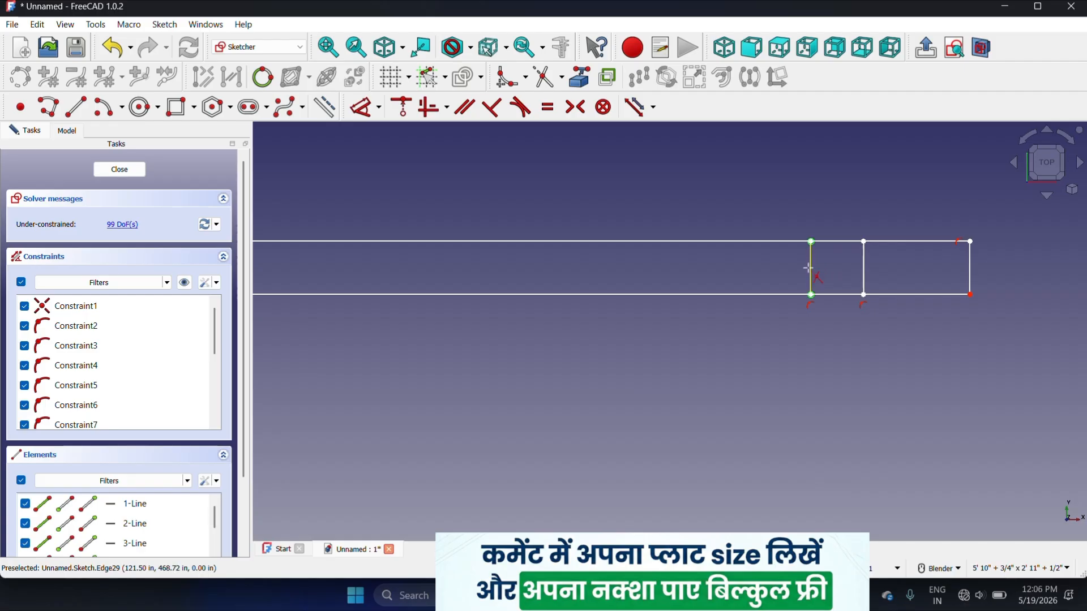
pyautogui.click(808, 268)
pyautogui.click(864, 269)
# - Trim the short end of the copied horizontal line that overhangs the passage wall at the opening
pyautogui.scroll(-3, 739, 261)
pyautogui.scroll(-3, 738, 261)
pyautogui.scroll(4, 787, 394)
pyautogui.click(788, 349)
pyautogui.scroll(-3, 771, 311)
pyautogui.scroll(3, 802, 315)
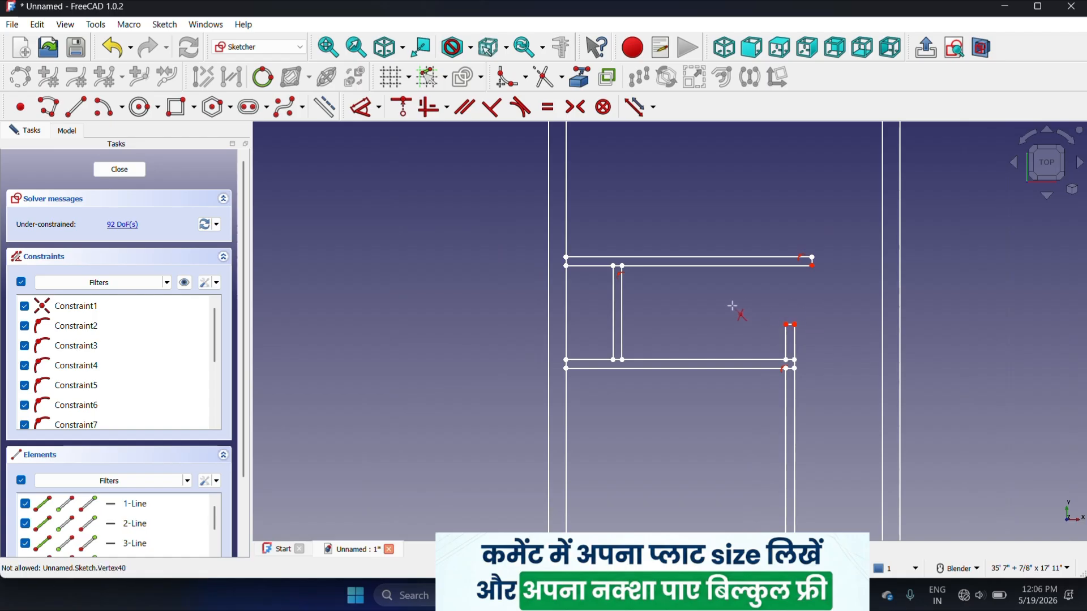
# - Translate one copy of the third partition wall's upper line by 3' at 90°
pyautogui.scroll(-2, 719, 303)
pyautogui.scroll(-1, 687, 302)
pyautogui.scroll(6, 687, 302)
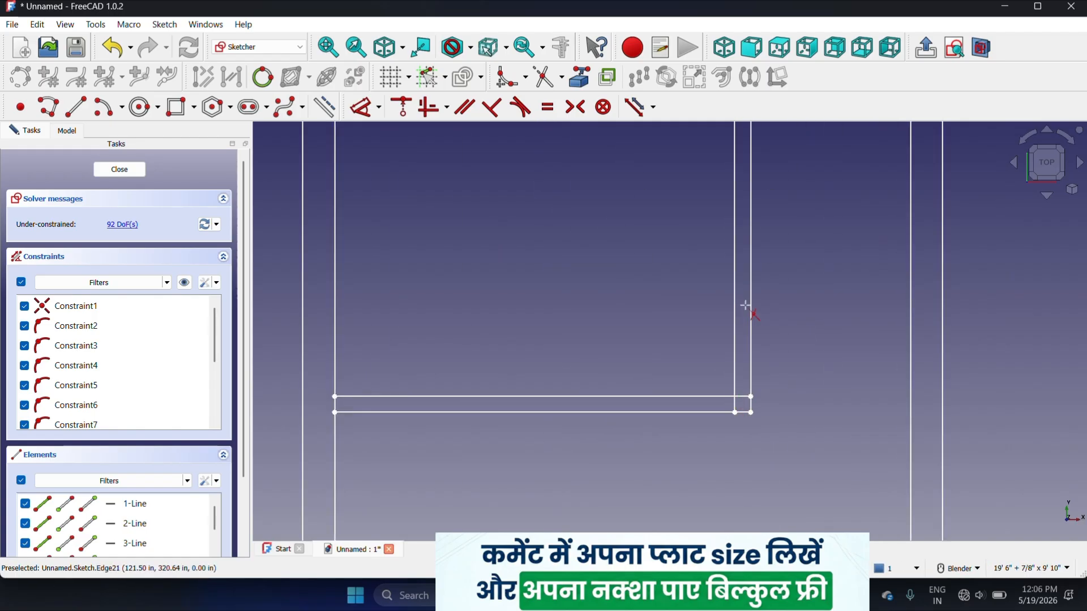
pyautogui.click(702, 396)
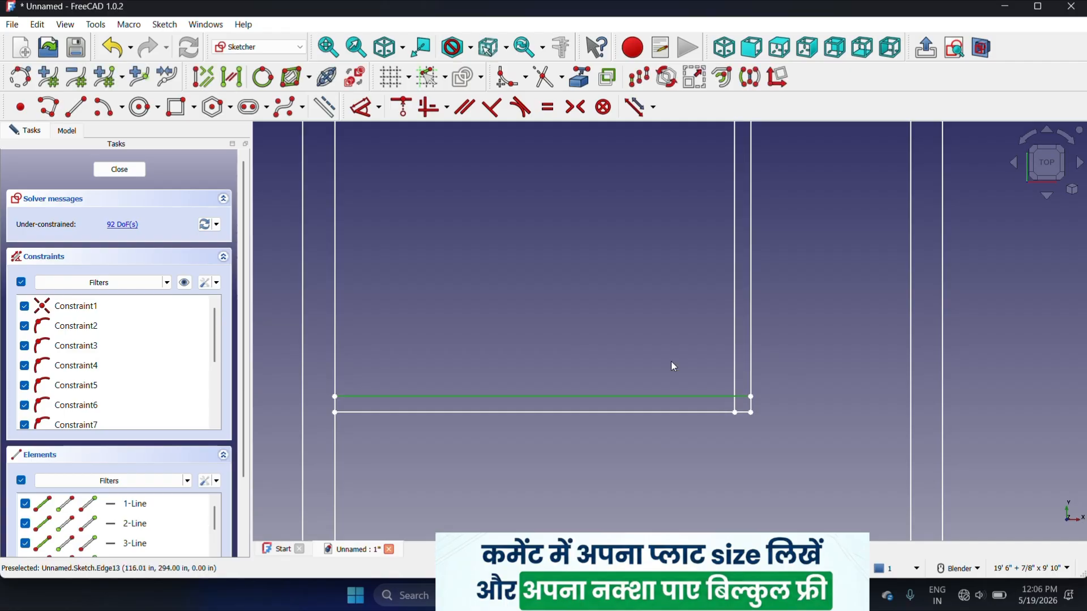
pyautogui.click(640, 79)
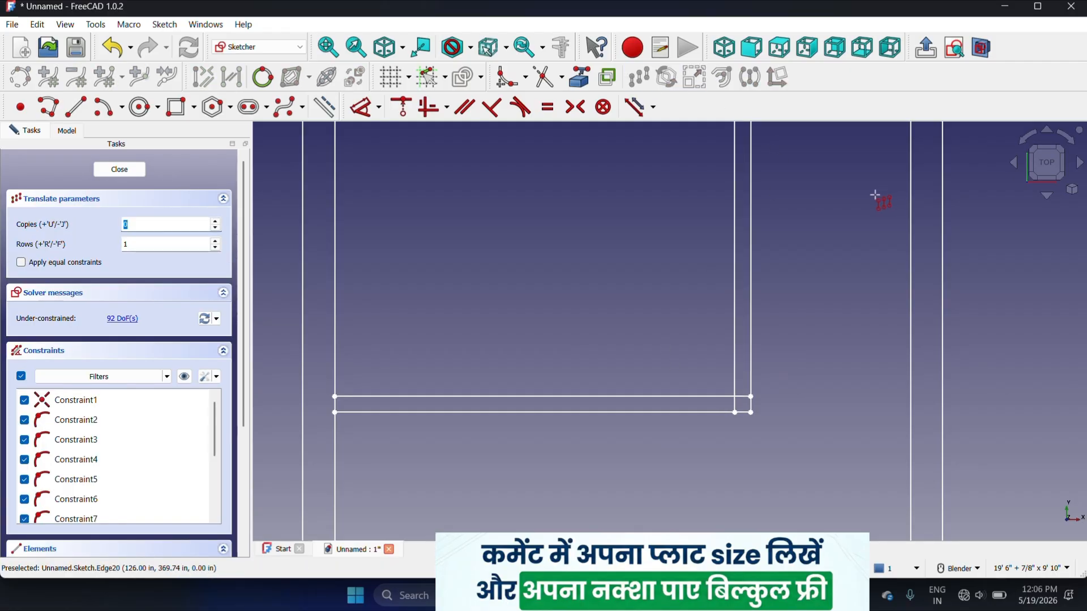
pyautogui.click(869, 242)
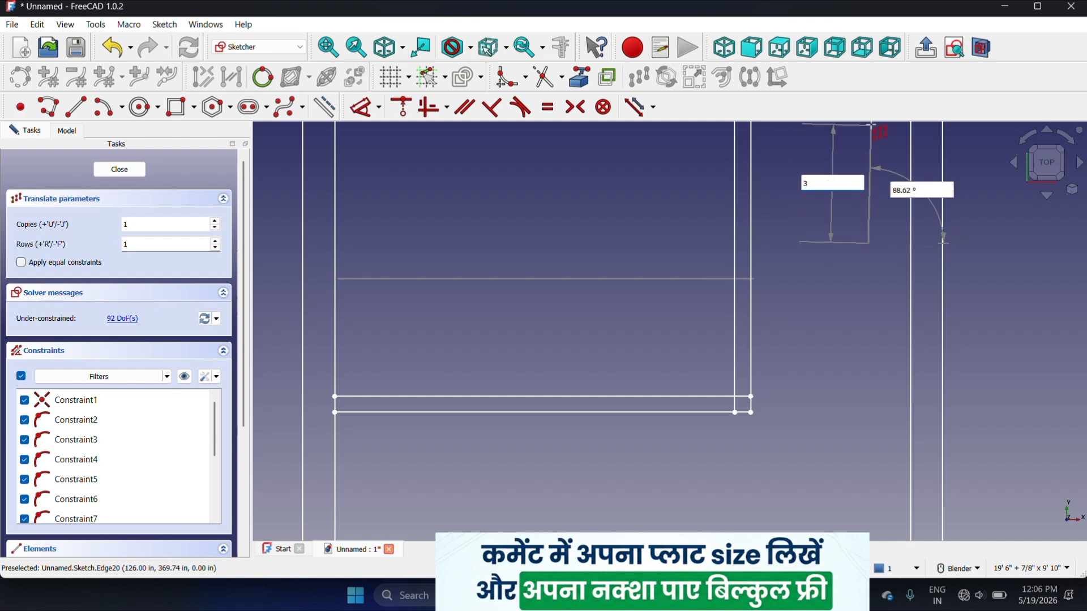
pyautogui.write("3'")
pyautogui.press('Tab')
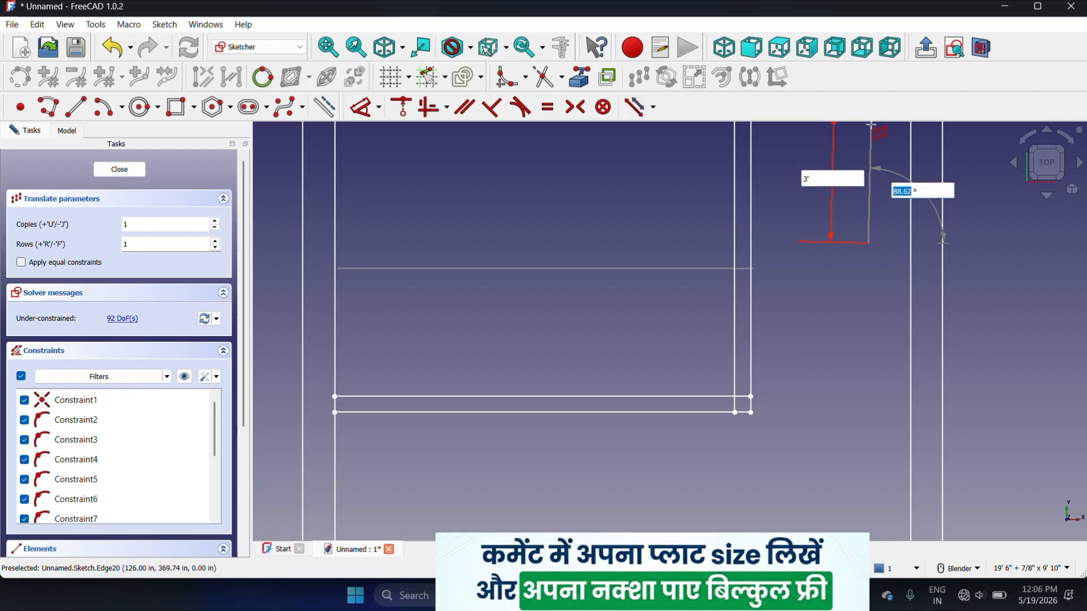
pyautogui.write('9')
pyautogui.press('Return')
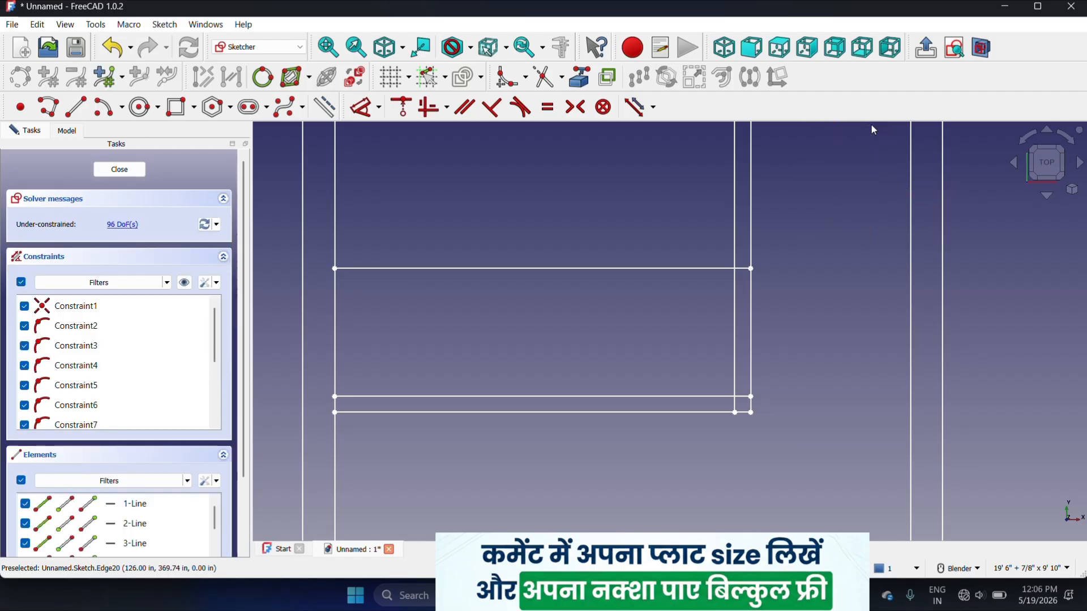
# - Trim both passage wall lines between the copied horizontal line and the third partition wall to form an opening
pyautogui.click(538, 82)
pyautogui.scroll(-4, 730, 326)
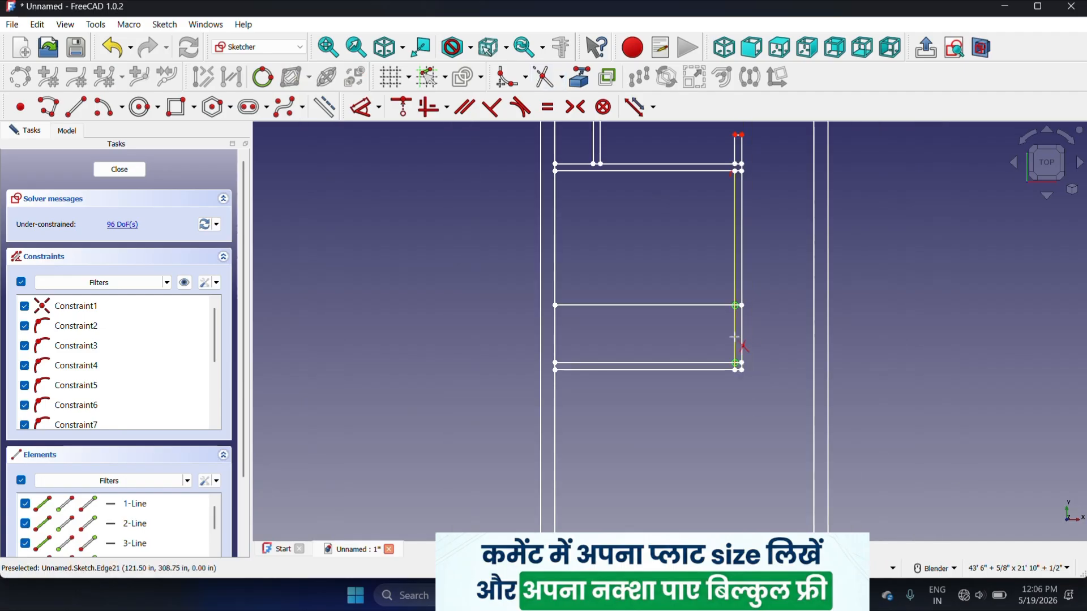
pyautogui.scroll(4, 734, 338)
pyautogui.click(737, 331)
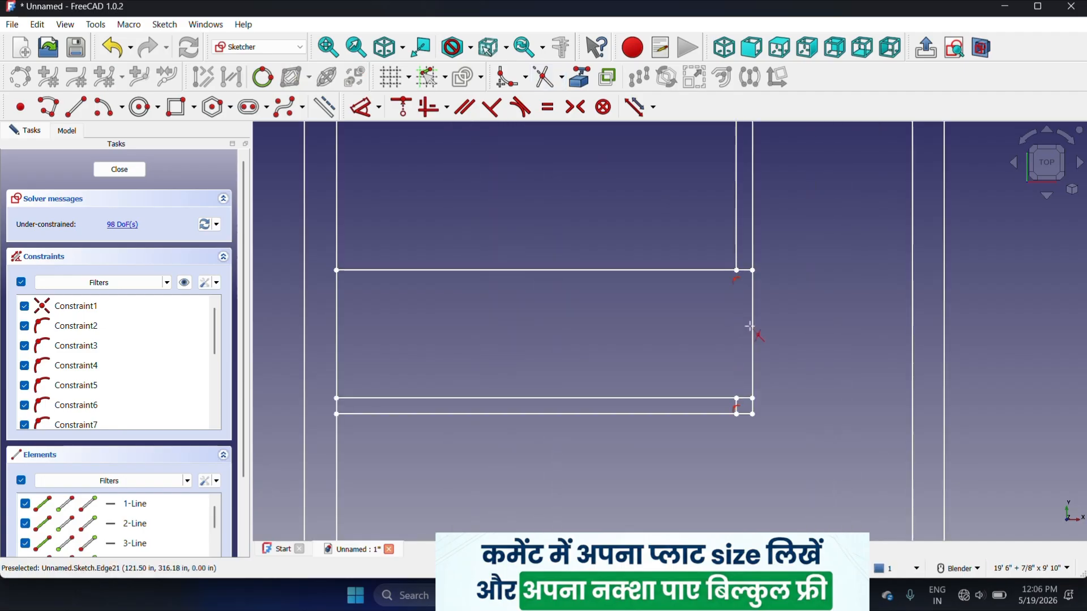
pyautogui.click(752, 323)
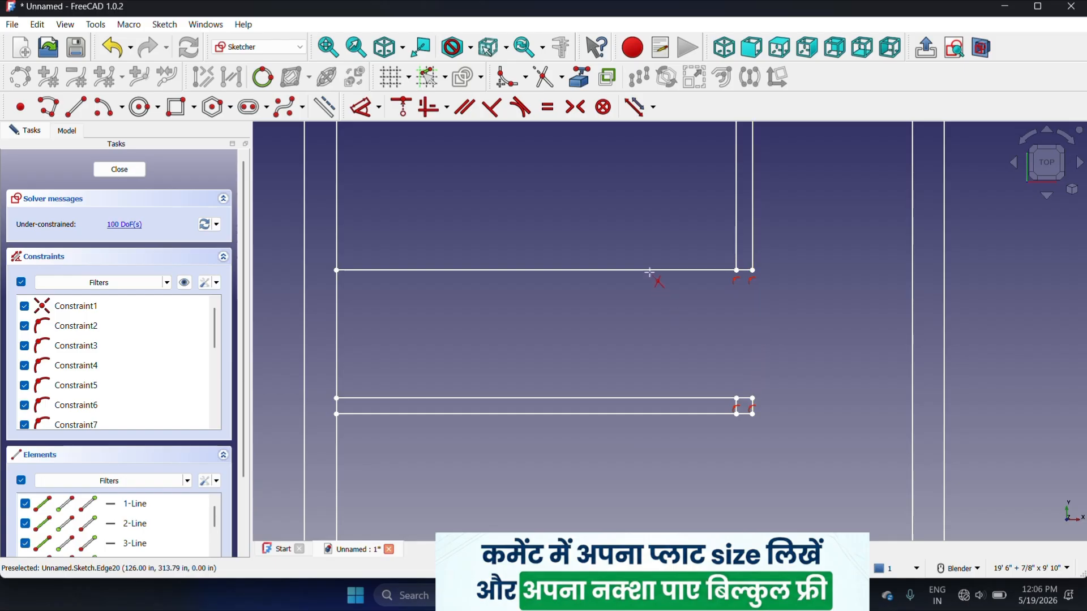
# - Trim the copied horizontal line between the outer wall and passage wall, plus the leftover inner vertical piece inside the third partition wall
pyautogui.click(650, 274)
pyautogui.scroll(-2, 638, 299)
pyautogui.scroll(6, 688, 337)
pyautogui.scroll(3, 686, 334)
pyautogui.click(681, 320)
pyautogui.scroll(-12, 696, 321)
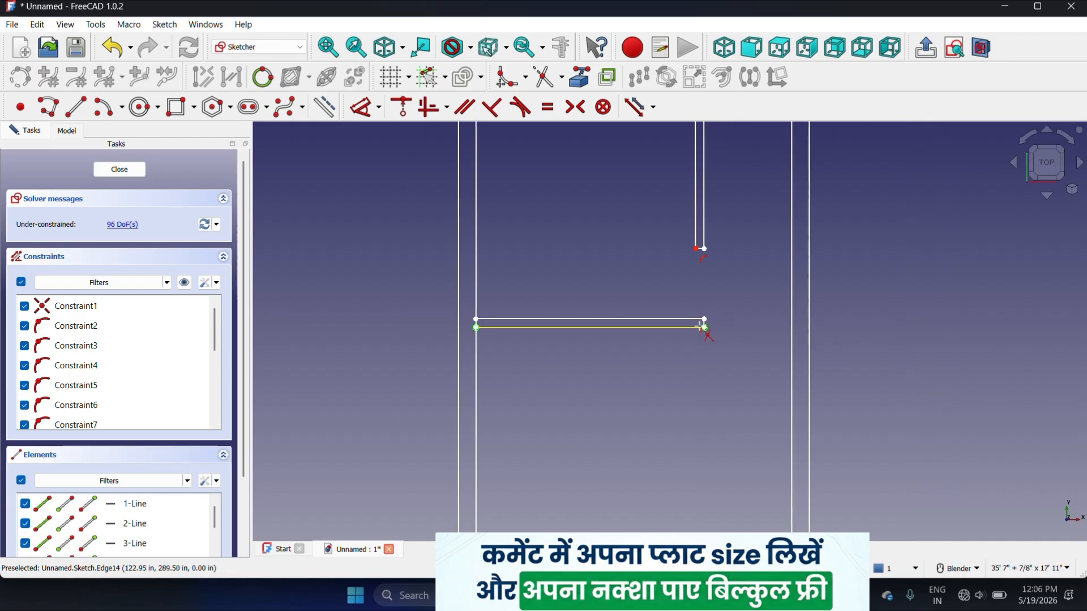
# - Examine the partition walls and door openings along the length of the plan
pyautogui.scroll(-5, 702, 326)
pyautogui.scroll(-2, 667, 308)
pyautogui.scroll(5, 673, 271)
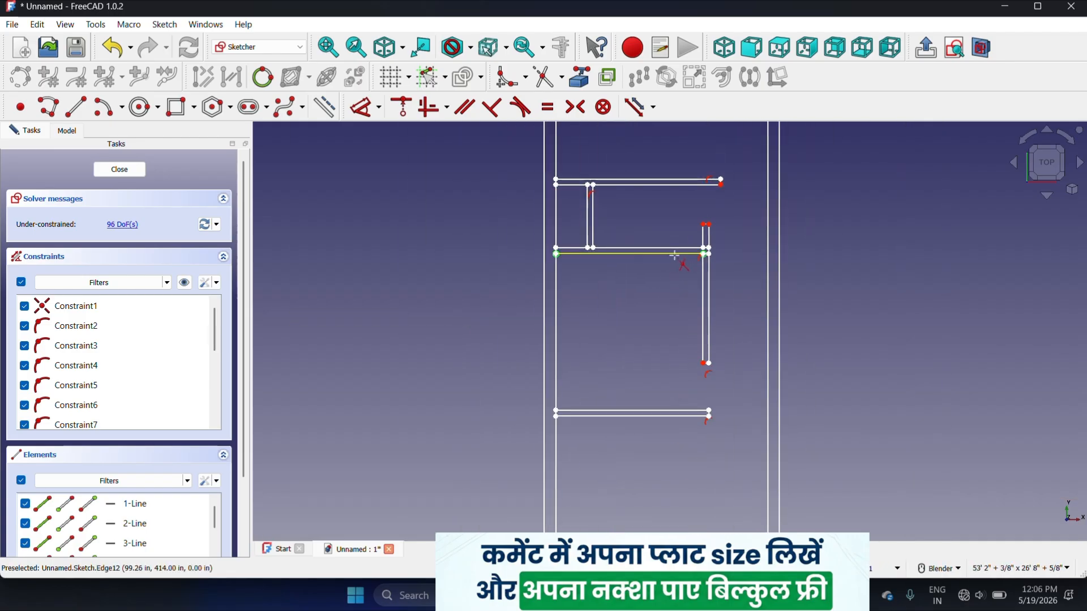
pyautogui.scroll(-4, 703, 340)
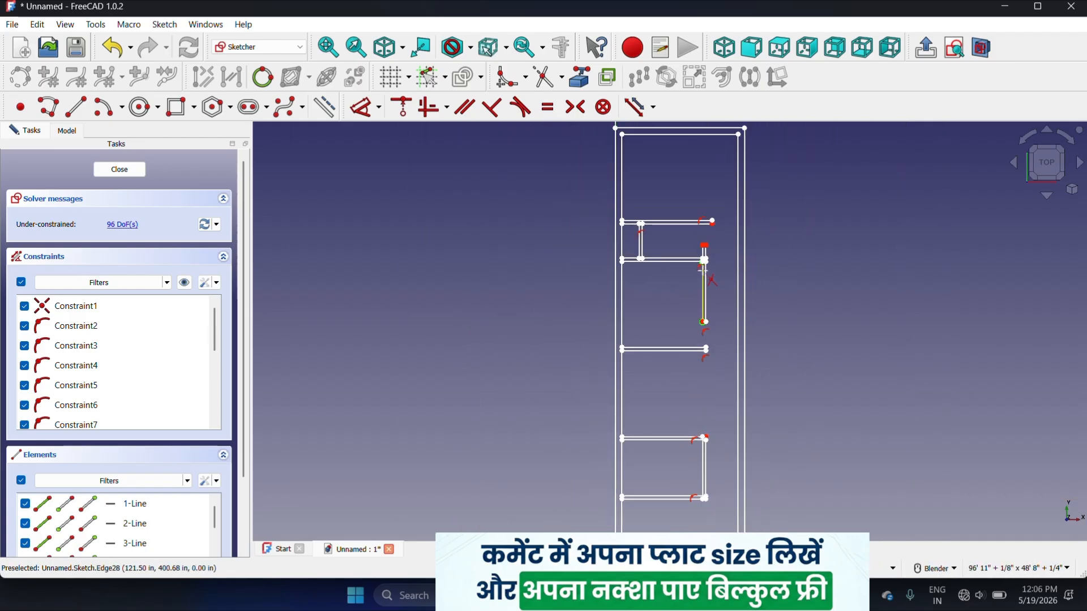
pyautogui.scroll(5, 714, 396)
pyautogui.scroll(-3, 686, 255)
pyautogui.scroll(8, 685, 250)
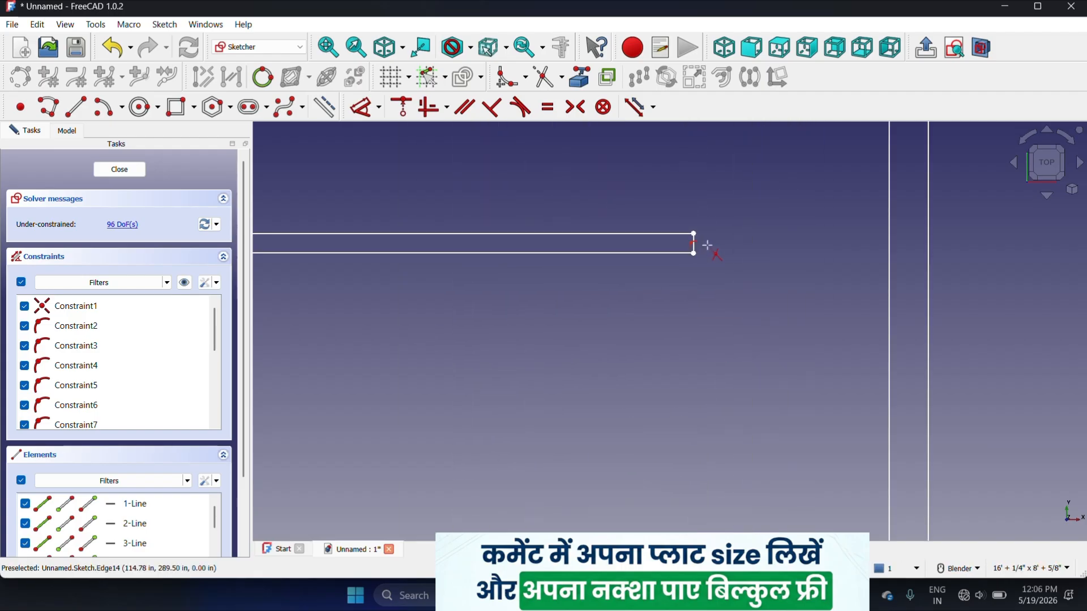
pyautogui.scroll(-1, 707, 245)
pyautogui.scroll(-1, 707, 245)
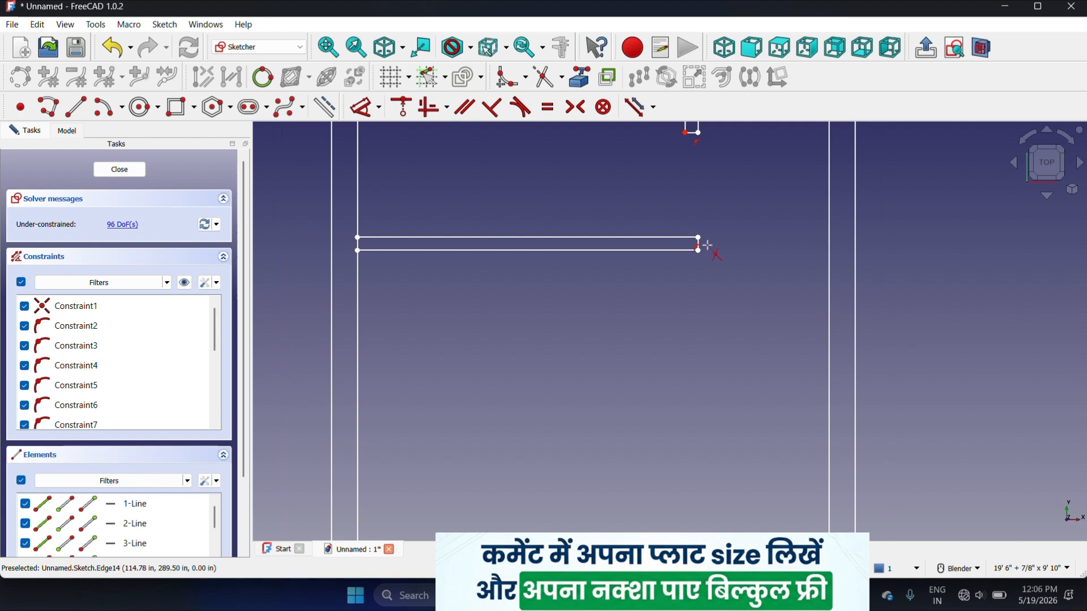
pyautogui.scroll(-7, 669, 255)
pyautogui.scroll(4, 658, 368)
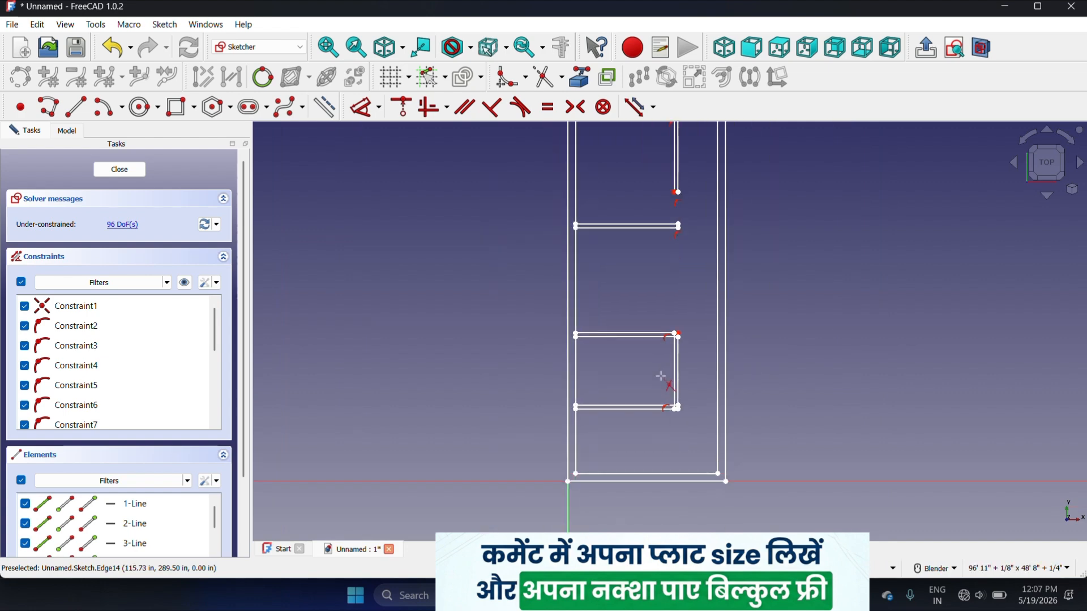
# - Translate one copy of the lower room's inner passage wall line by 3' at 180°
pyautogui.scroll(-3, 658, 368)
pyautogui.scroll(2, 645, 317)
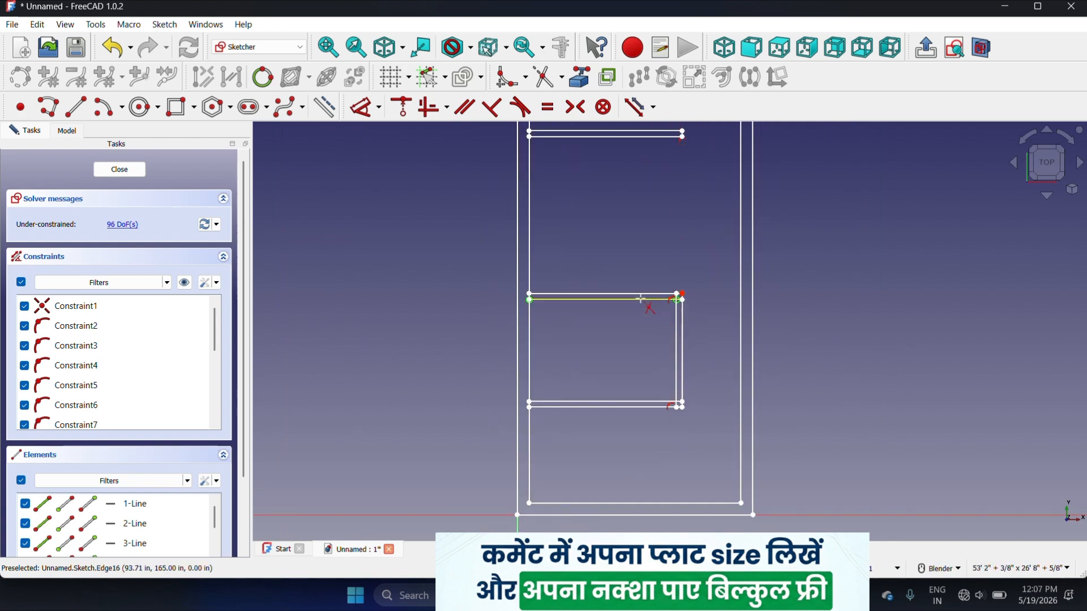
pyautogui.scroll(3, 639, 296)
pyautogui.scroll(3, 641, 297)
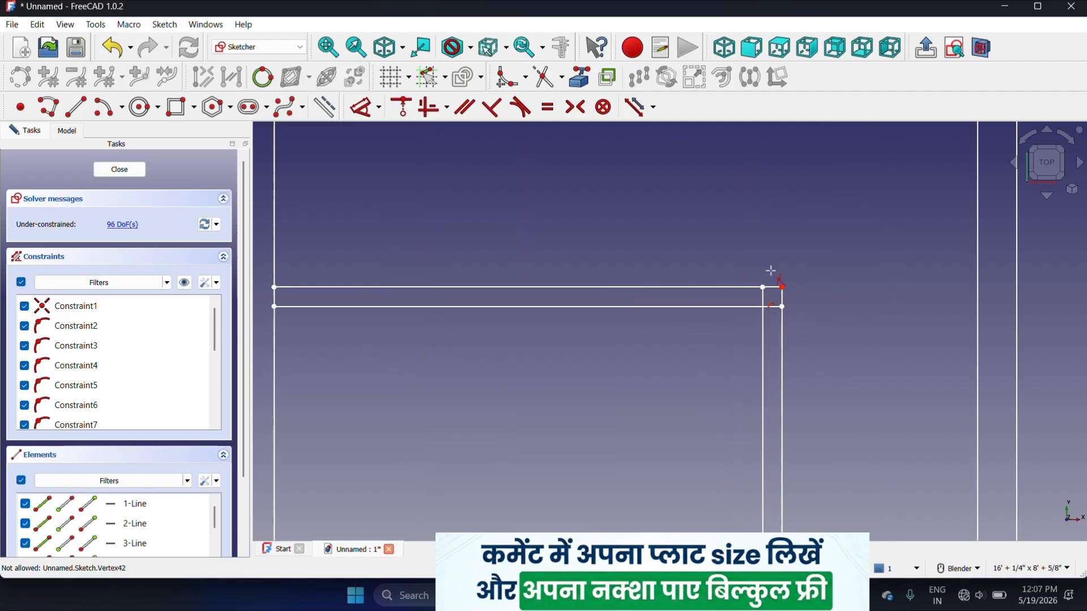
pyautogui.click(762, 350)
pyautogui.click(639, 76)
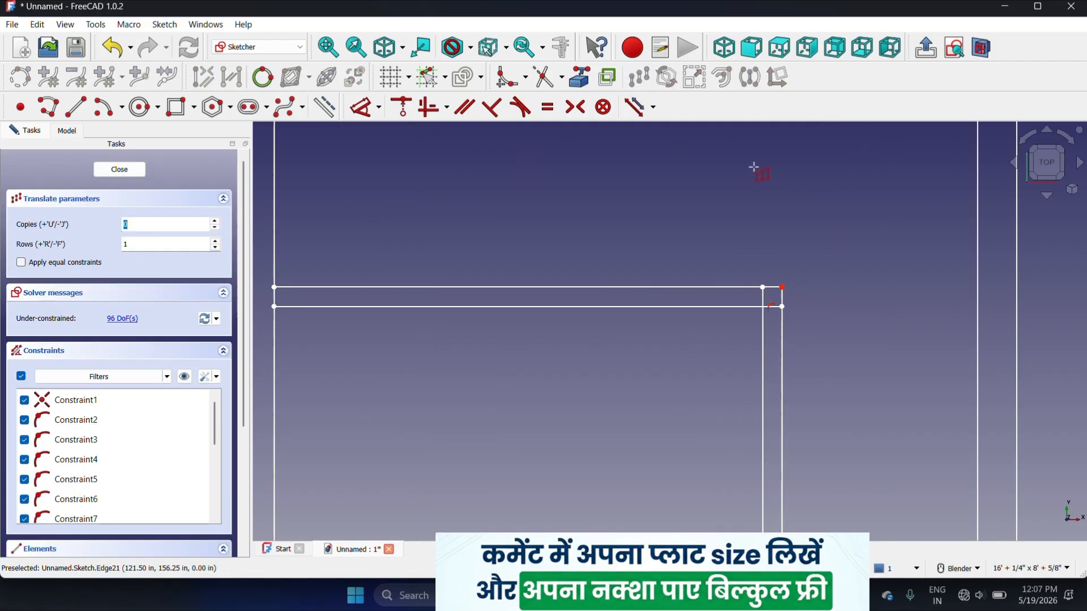
pyautogui.click(754, 167)
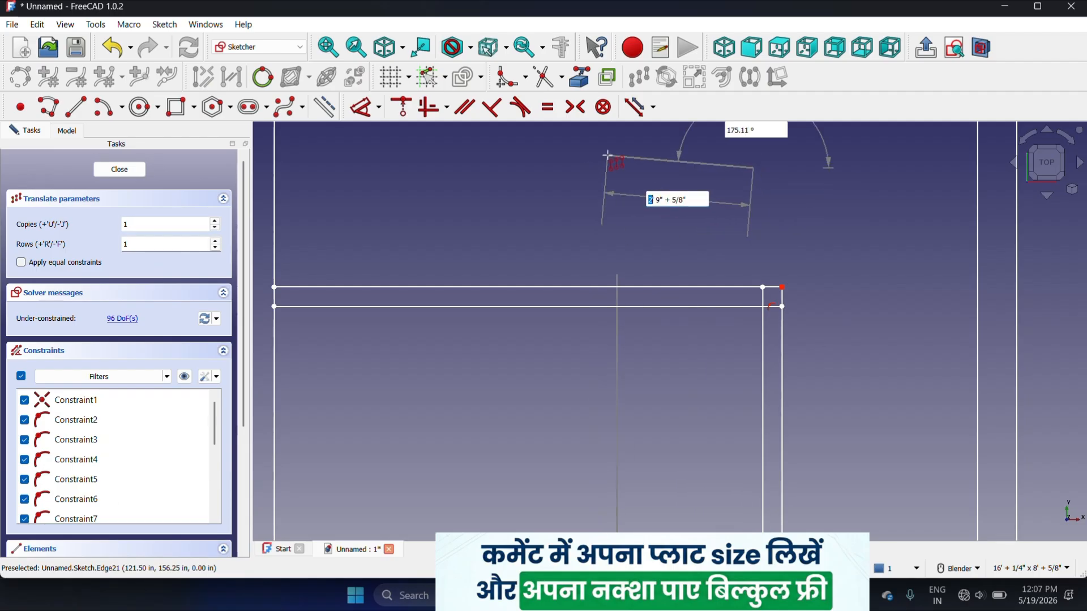
pyautogui.press('Delete')
pyautogui.press('Delete')
pyautogui.press('Delete')
pyautogui.press('Delete')
pyautogui.write("3'")
pyautogui.press('Tab')
pyautogui.write('18')
pyautogui.press('Return')
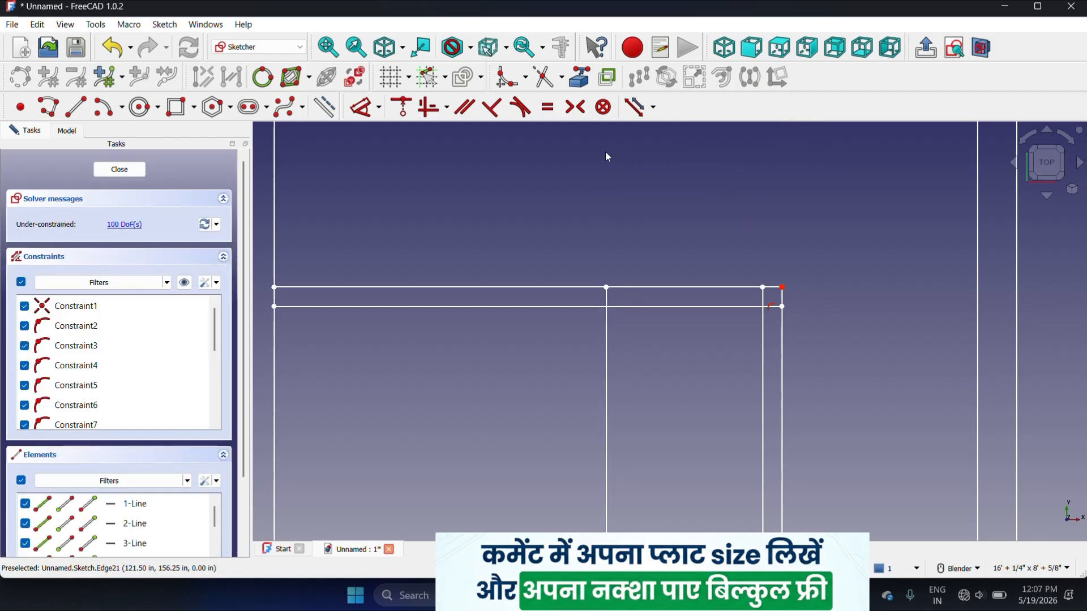
# - Trim both lines of the fourth partition wall between the copied vertical line and the passage wall to form an opening
pyautogui.click(545, 82)
pyautogui.scroll(-2, 668, 265)
pyautogui.scroll(2, 674, 243)
pyautogui.click(676, 238)
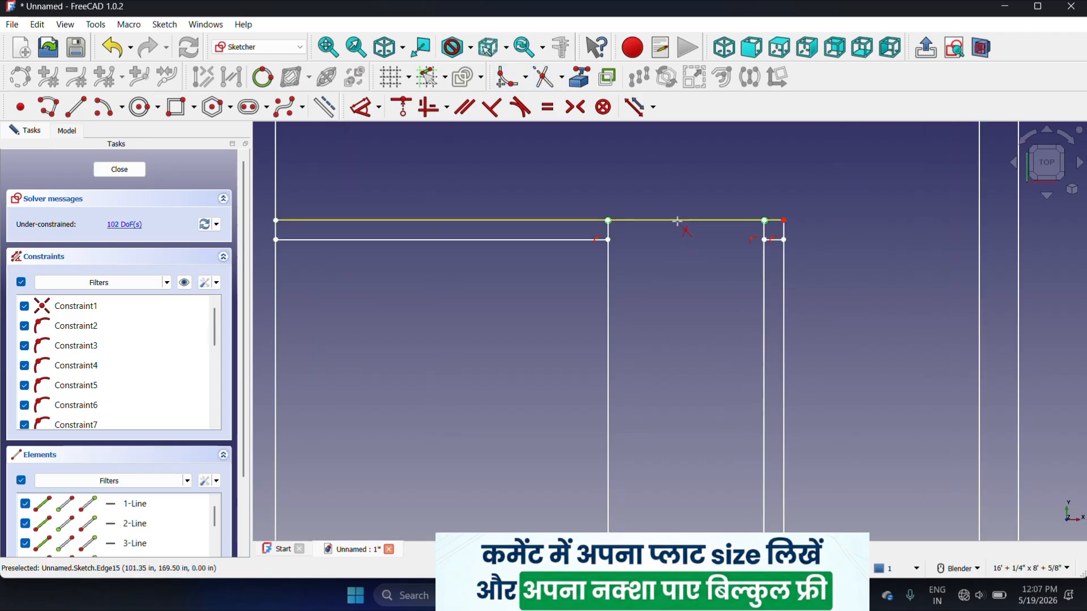
pyautogui.click(679, 220)
# - Trim the copied vertical line inside the lower room and lowest partition wall, plus the short horizontal piece across the passage wall
pyautogui.click(607, 304)
pyautogui.scroll(6, 772, 245)
pyautogui.click(780, 227)
pyautogui.scroll(-11, 760, 252)
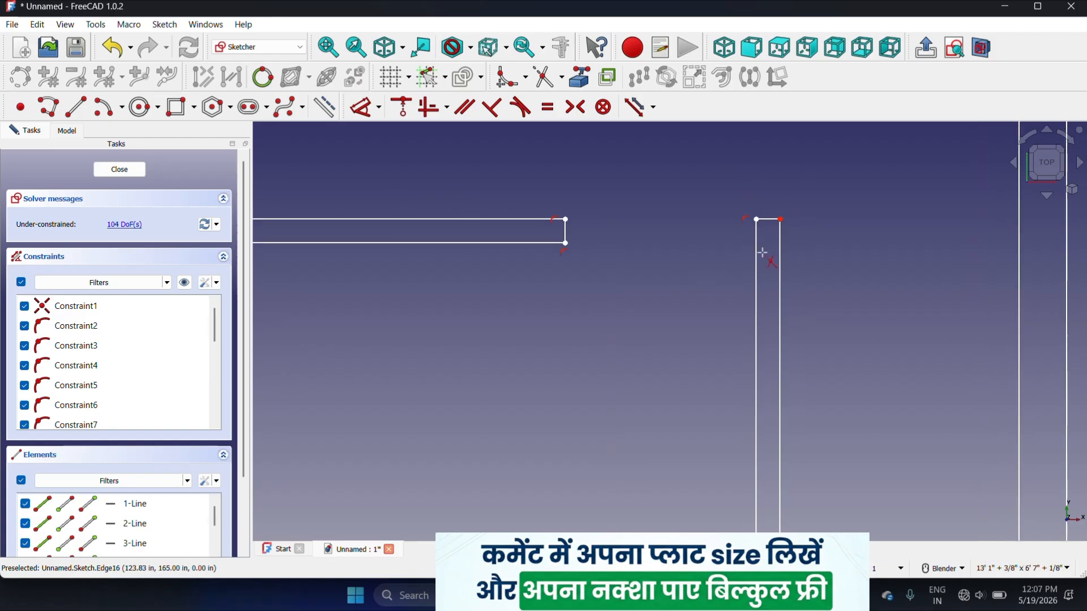
pyautogui.scroll(8, 702, 379)
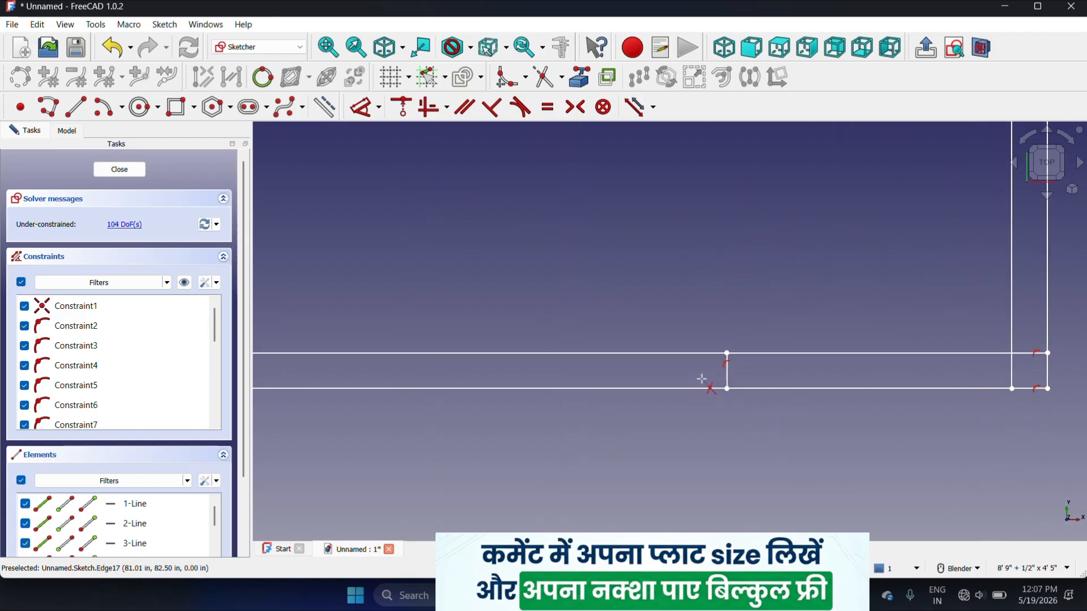
pyautogui.click(728, 369)
pyautogui.scroll(-6, 730, 340)
pyautogui.scroll(2, 714, 358)
pyautogui.scroll(-6, 714, 358)
pyautogui.scroll(2, 683, 351)
pyautogui.scroll(10, 683, 351)
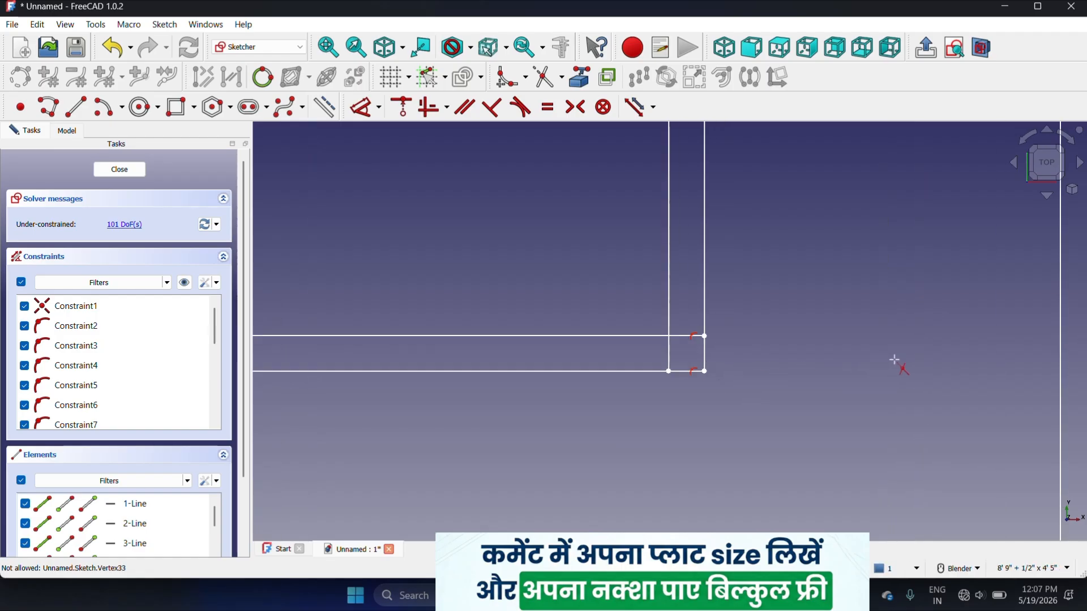
pyautogui.rightClick(805, 359)
# - Delete all constraints from the sketch and confirm the deletion
pyautogui.scroll(-5, 804, 359)
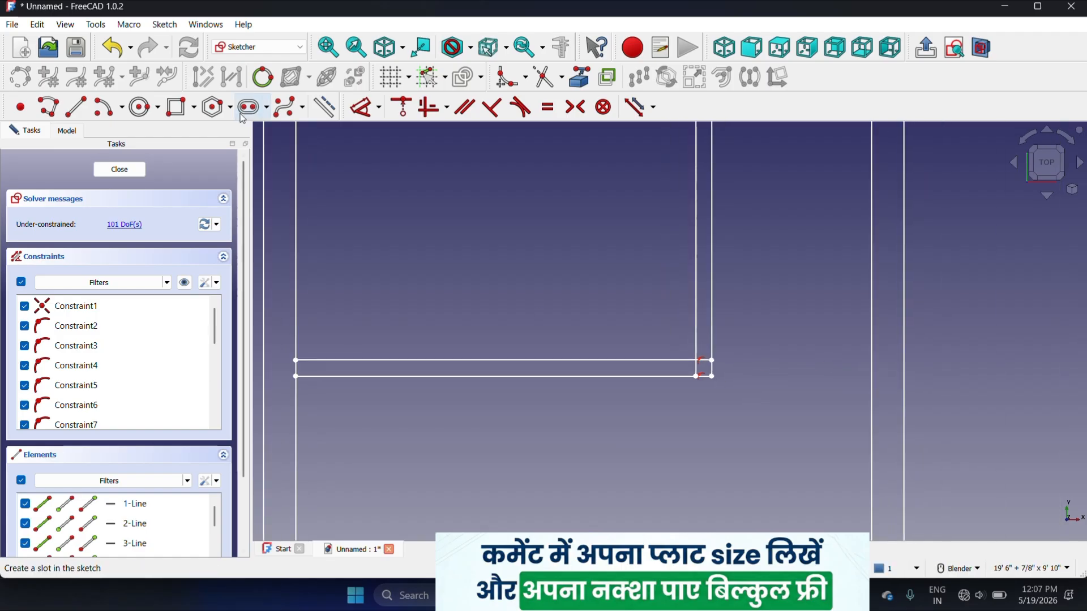
pyautogui.scroll(2, 712, 372)
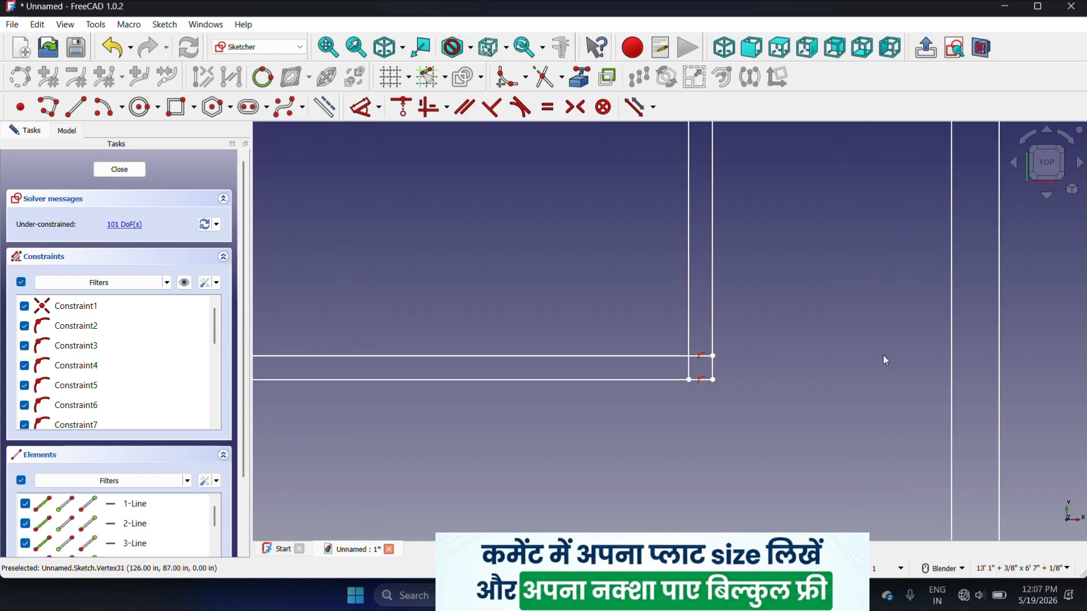
pyautogui.scroll(-1, 820, 381)
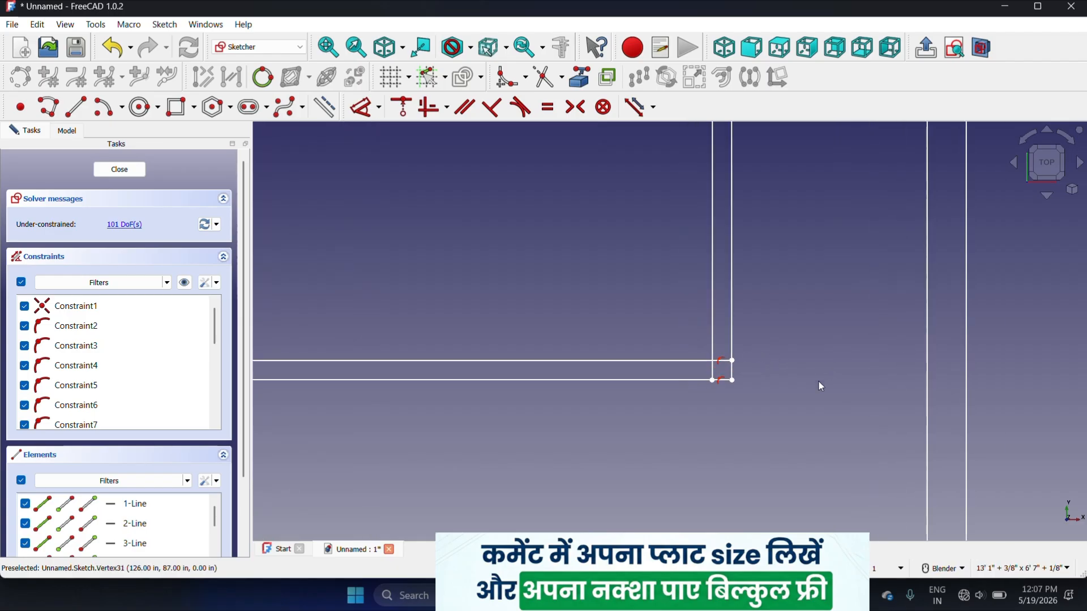
pyautogui.scroll(-3, 778, 378)
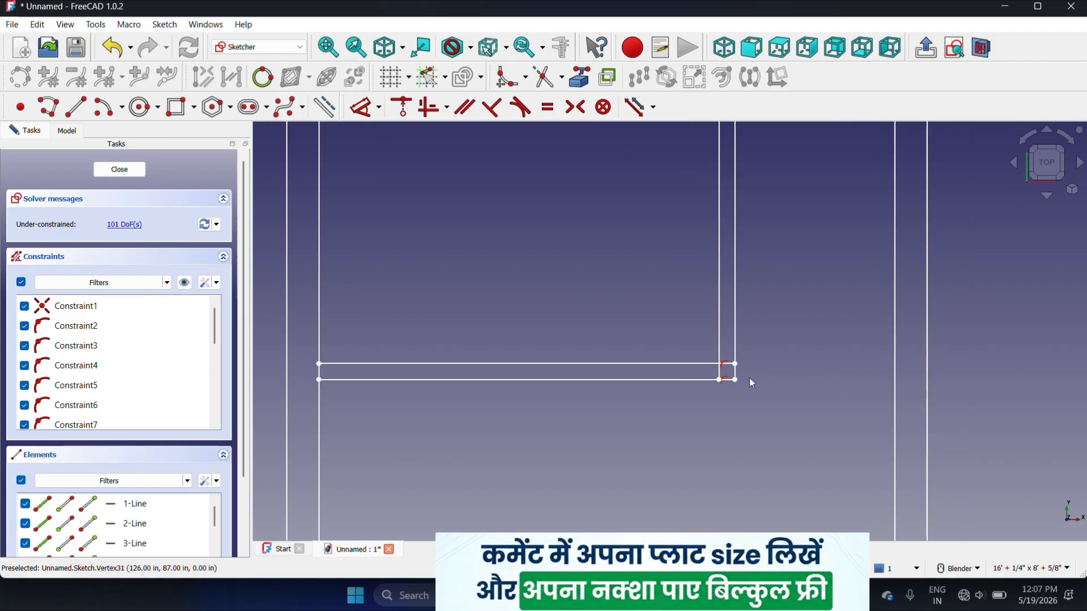
pyautogui.click(165, 24)
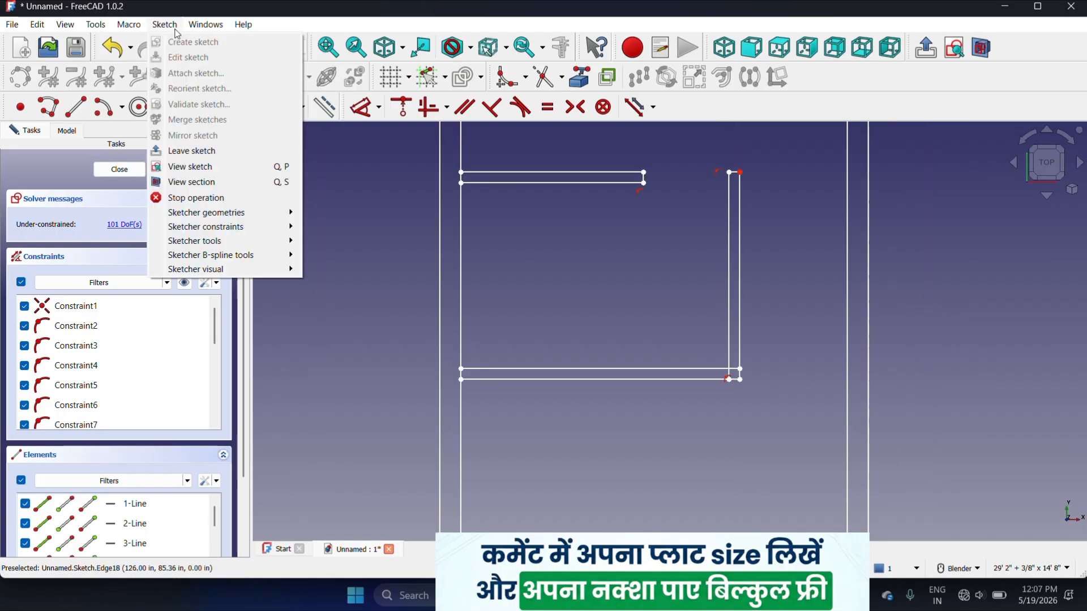
pyautogui.moveTo(212, 242)
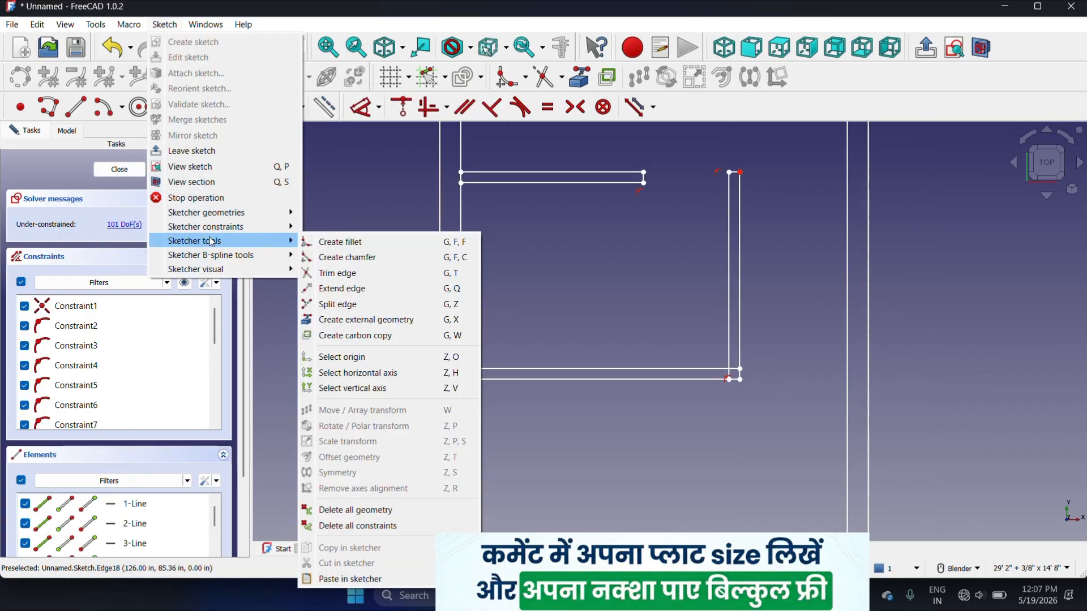
pyautogui.click(396, 525)
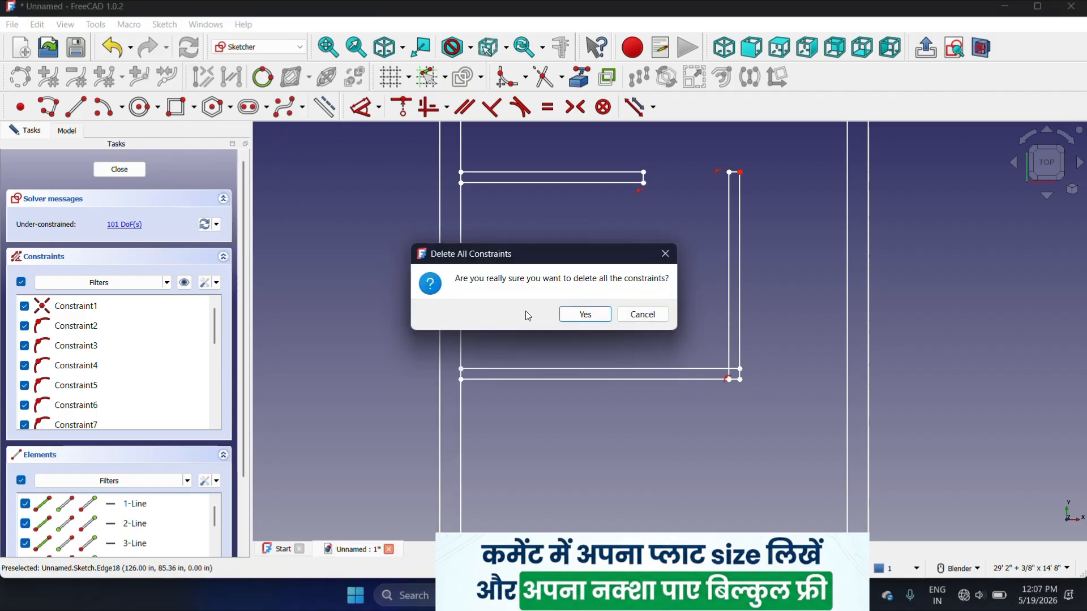
pyautogui.click(585, 314)
pyautogui.scroll(4, 708, 405)
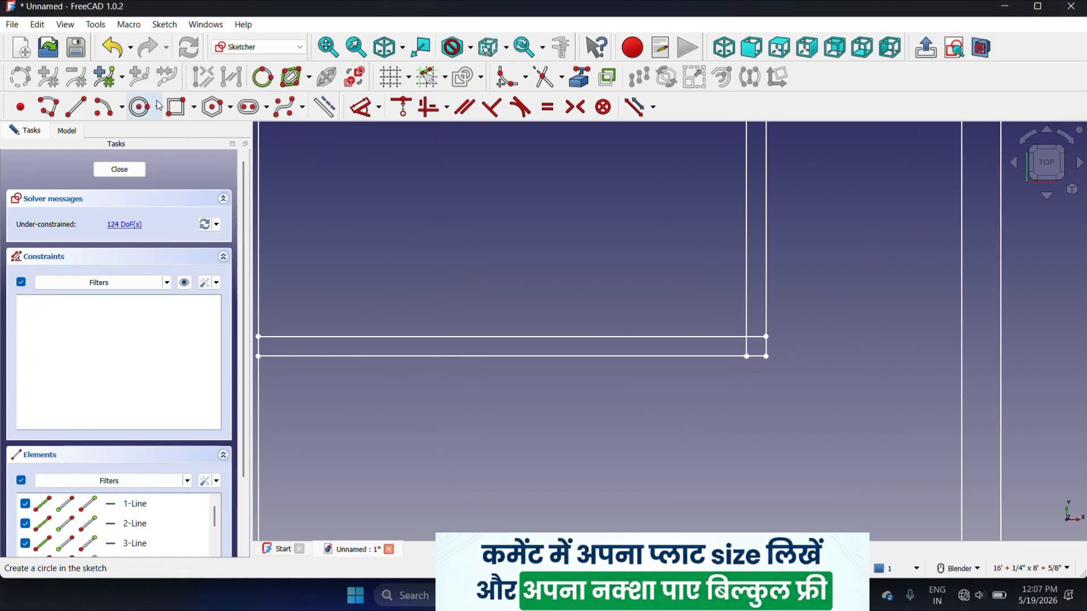
# - Extend both lines of the lowest partition wall horizontally beyond the lower passage wall
pyautogui.click(563, 81)
pyautogui.click(581, 131)
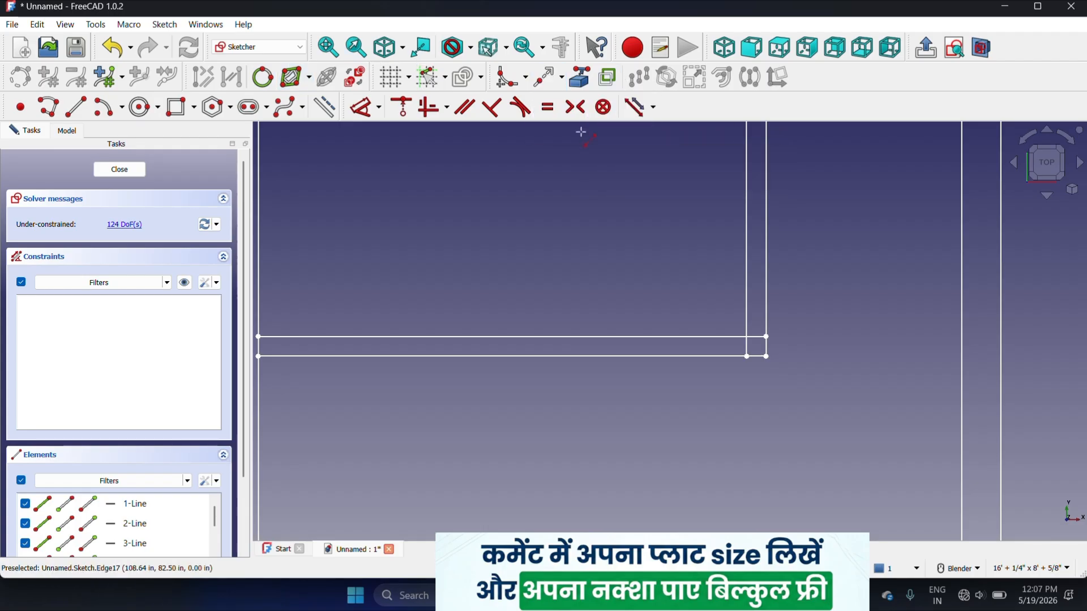
pyautogui.click(712, 358)
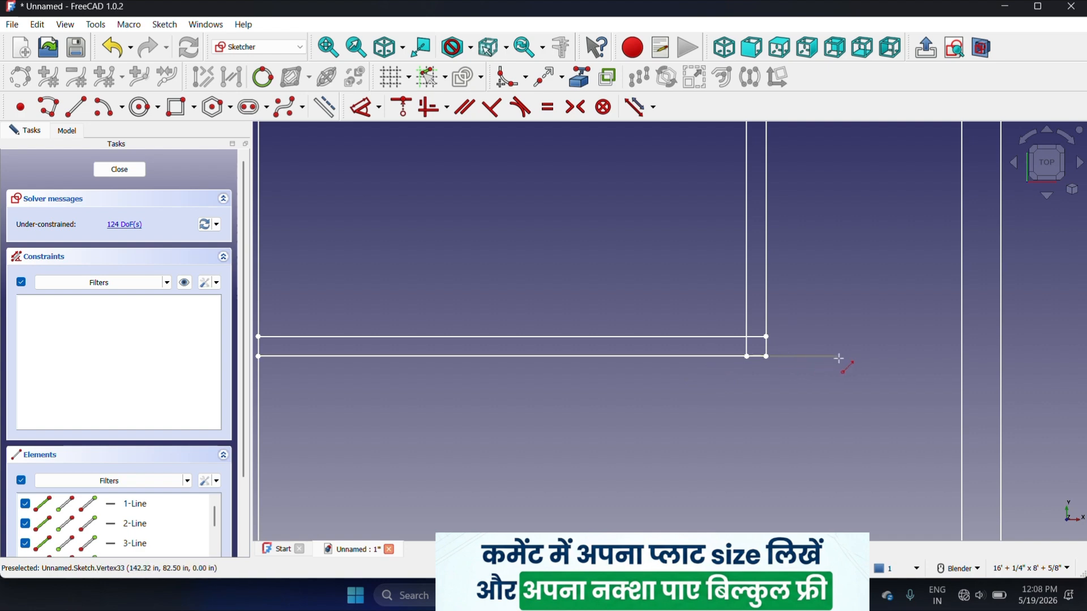
pyautogui.click(839, 356)
pyautogui.click(711, 336)
pyautogui.click(850, 336)
pyautogui.scroll(-3, 884, 362)
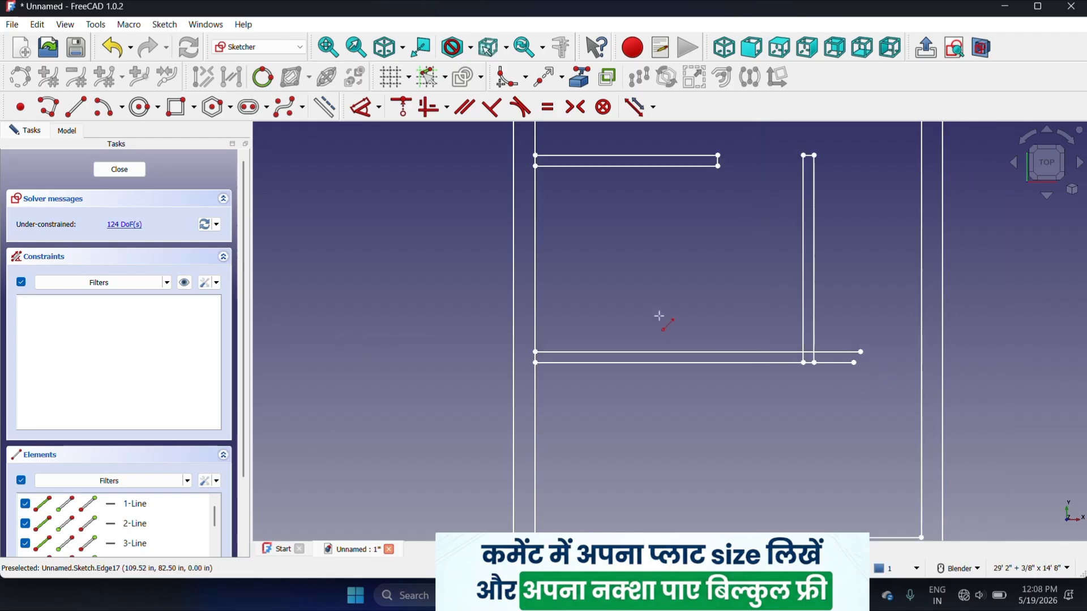
# - Translate one copy of the lower passage wall's outer line by 9" at 0°
pyautogui.click(815, 280)
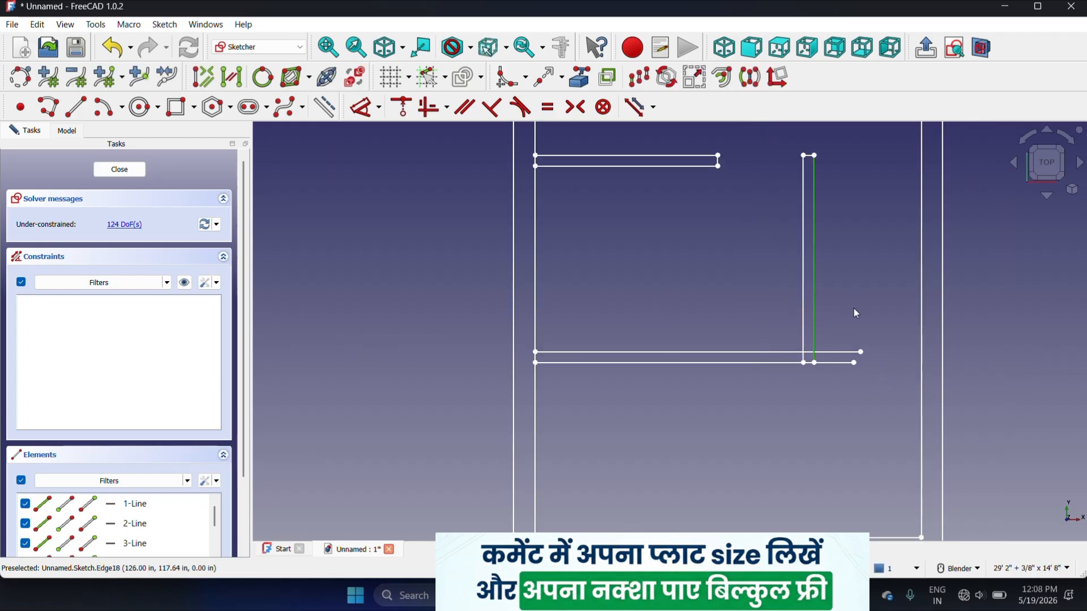
pyautogui.click(638, 80)
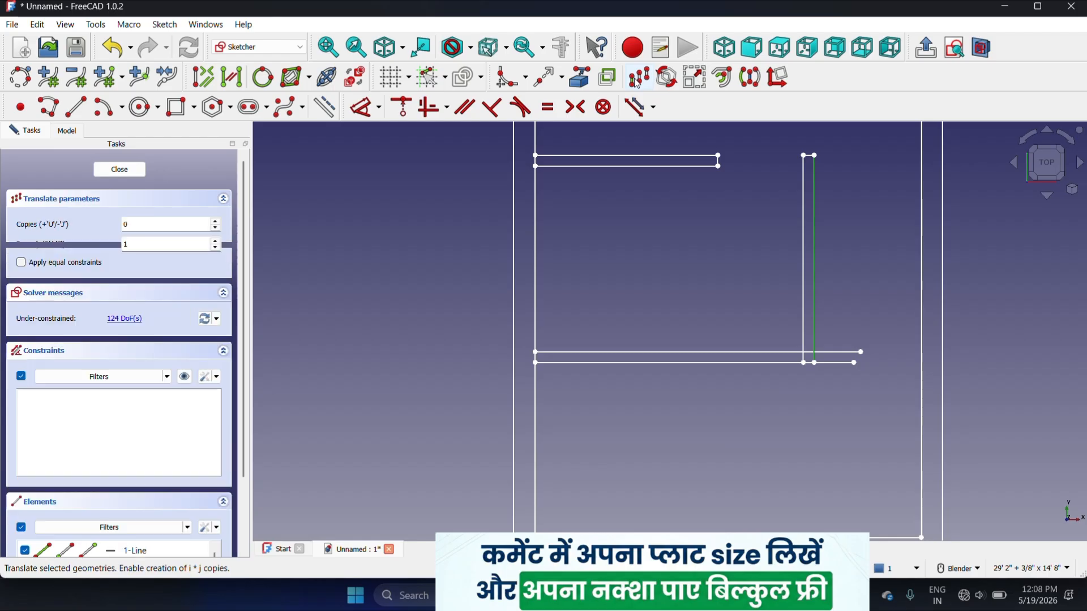
pyautogui.click(880, 213)
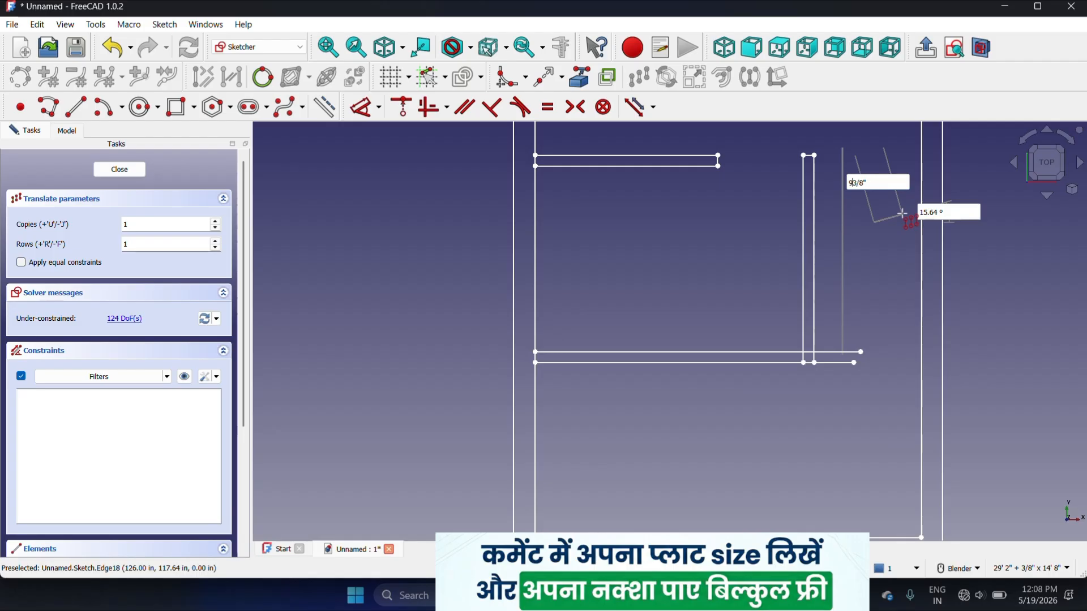
pyautogui.write('9')
pyautogui.press('Tab')
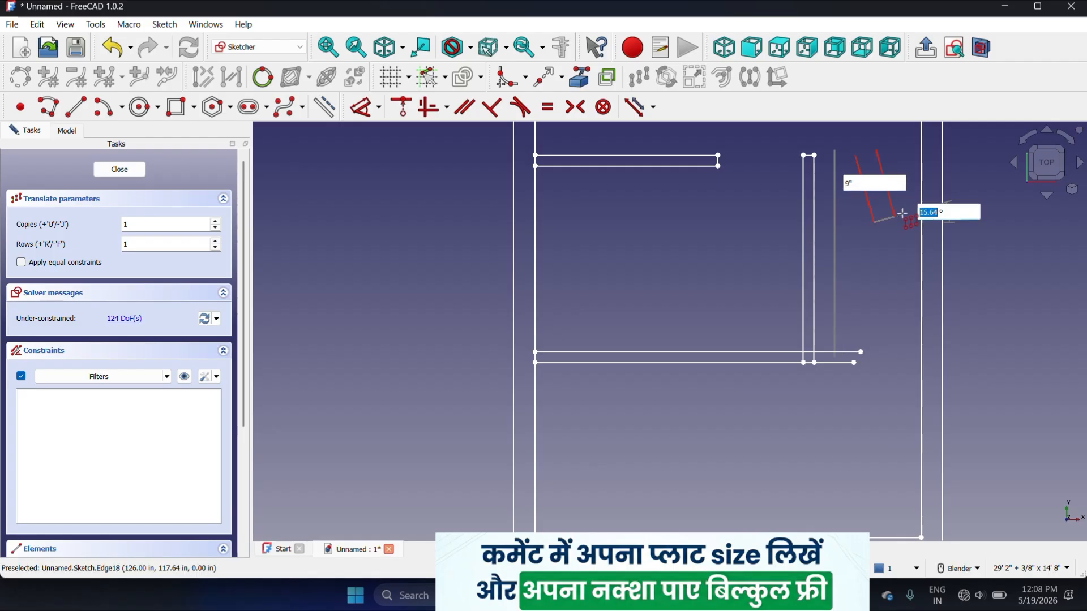
pyautogui.write('0')
pyautogui.press('Return')
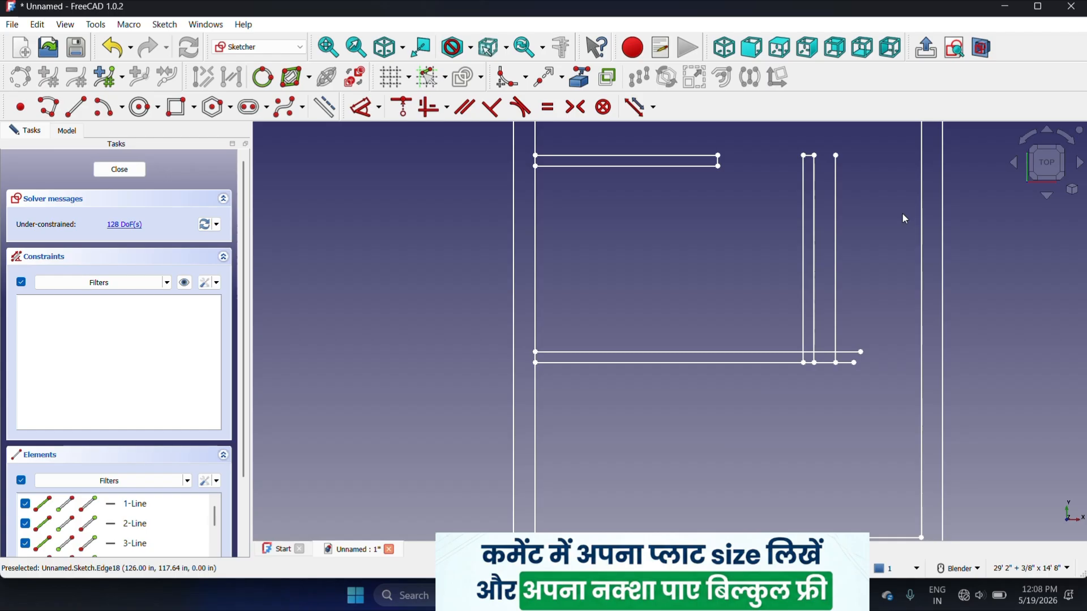
# - Trim the extended partition lines beyond the copied vertical line and the copied line above the partition, leaving a closed wall end
pyautogui.click(563, 81)
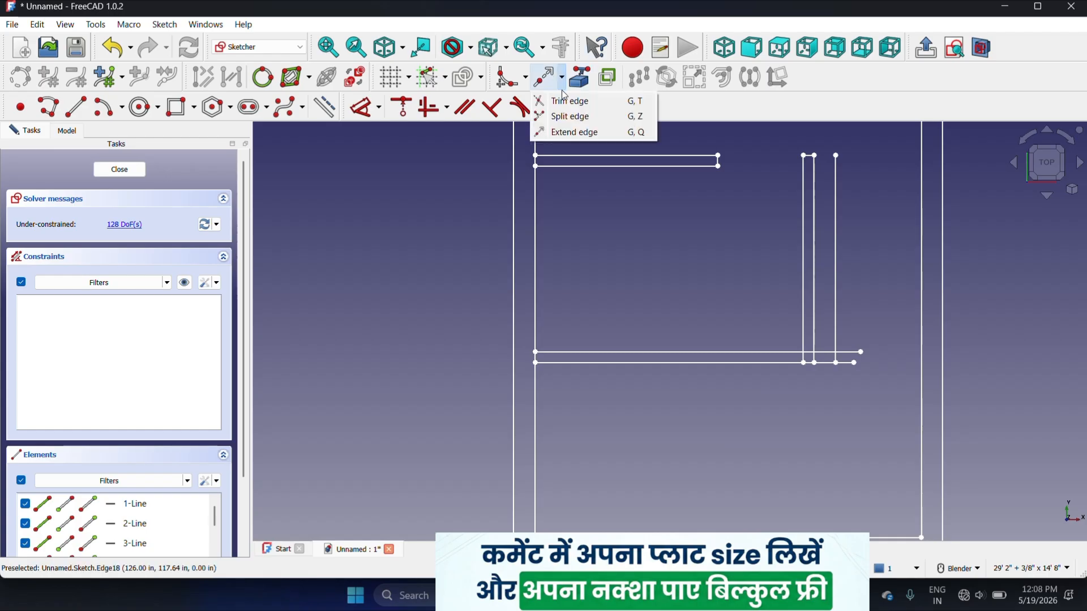
pyautogui.click(572, 99)
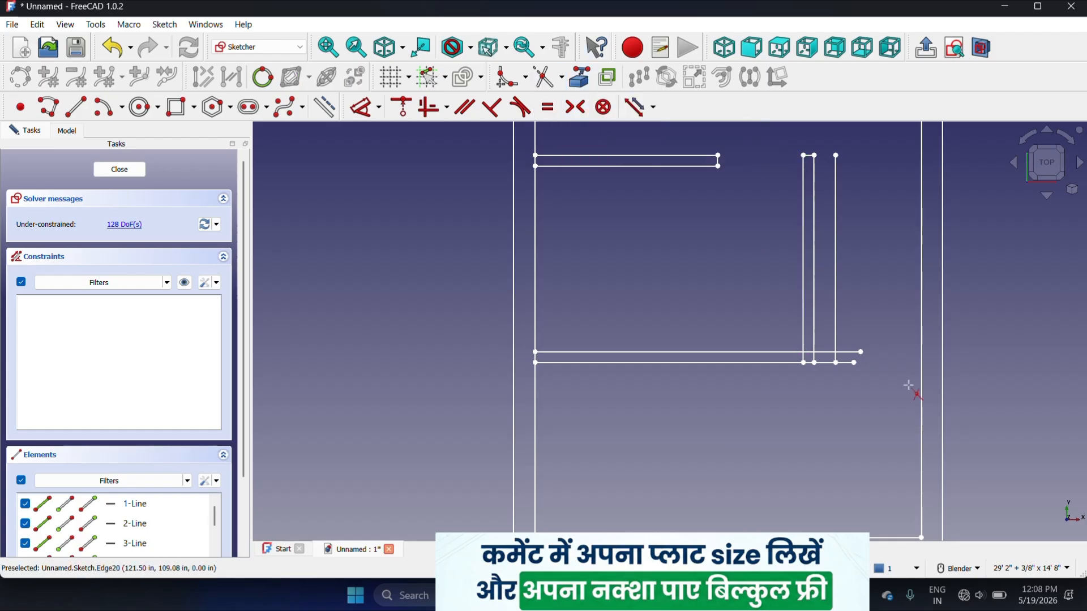
pyautogui.scroll(6, 817, 345)
pyautogui.click(831, 327)
pyautogui.click(831, 357)
pyautogui.click(781, 256)
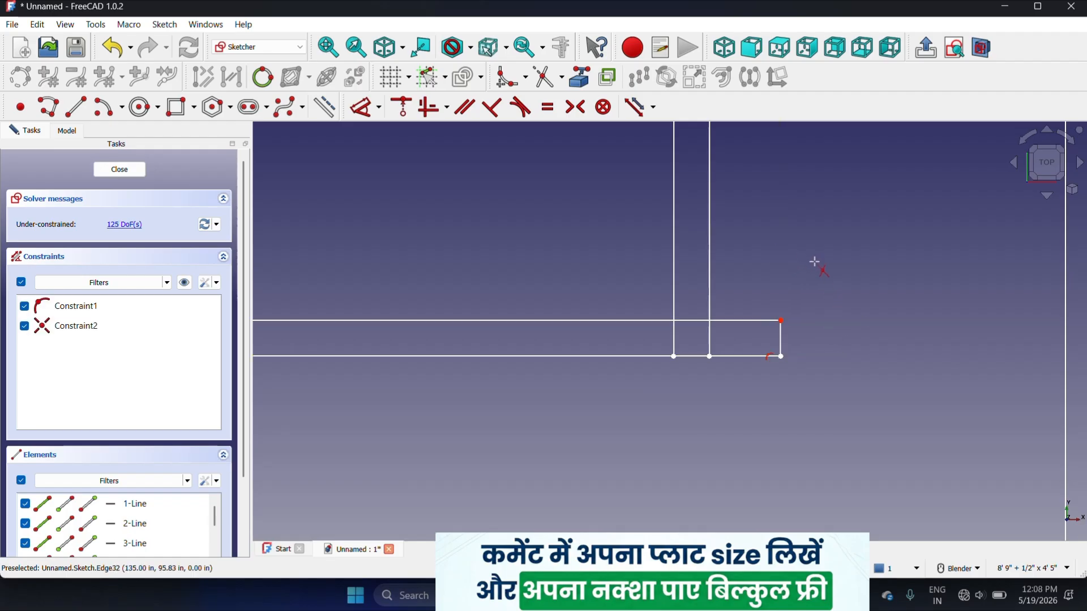
# - Trim the passage wall's two lines inside the lowest partition wall, plus the short horizontal piece between them
pyautogui.scroll(-1, 818, 282)
pyautogui.scroll(-6, 744, 377)
pyautogui.scroll(6, 742, 376)
pyautogui.click(729, 354)
pyautogui.click(693, 353)
pyautogui.scroll(3, 706, 343)
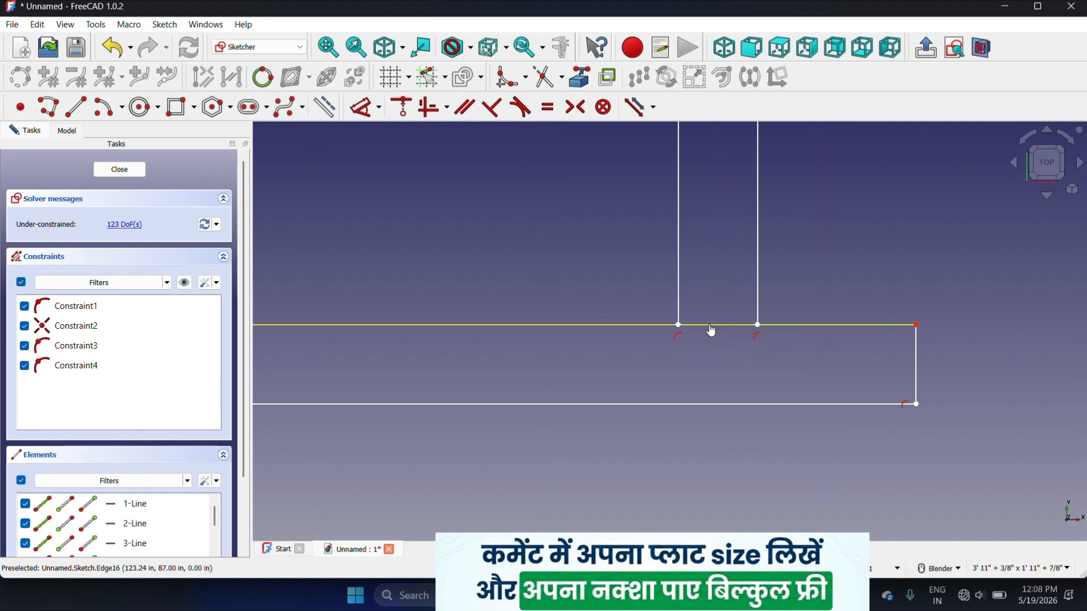
pyautogui.click(712, 330)
# - Trim the left outer wall's inner line where the short partition wall beside the lower room's door opening meets it
pyautogui.scroll(-12, 743, 396)
pyautogui.scroll(9, 690, 363)
pyautogui.scroll(4, 690, 318)
pyautogui.click(691, 320)
pyautogui.scroll(-7, 673, 358)
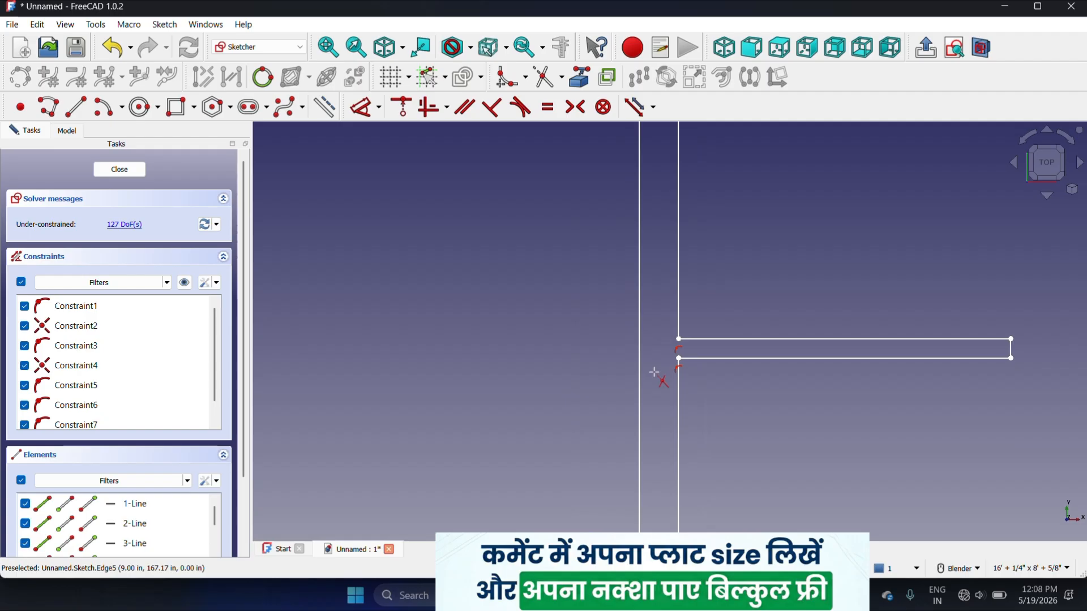
# - Trim the short pieces of both partition wall lines that cross the upper passage wall
pyautogui.scroll(-4, 654, 372)
pyautogui.scroll(-2, 657, 374)
pyautogui.scroll(5, 771, 256)
pyautogui.scroll(6, 770, 255)
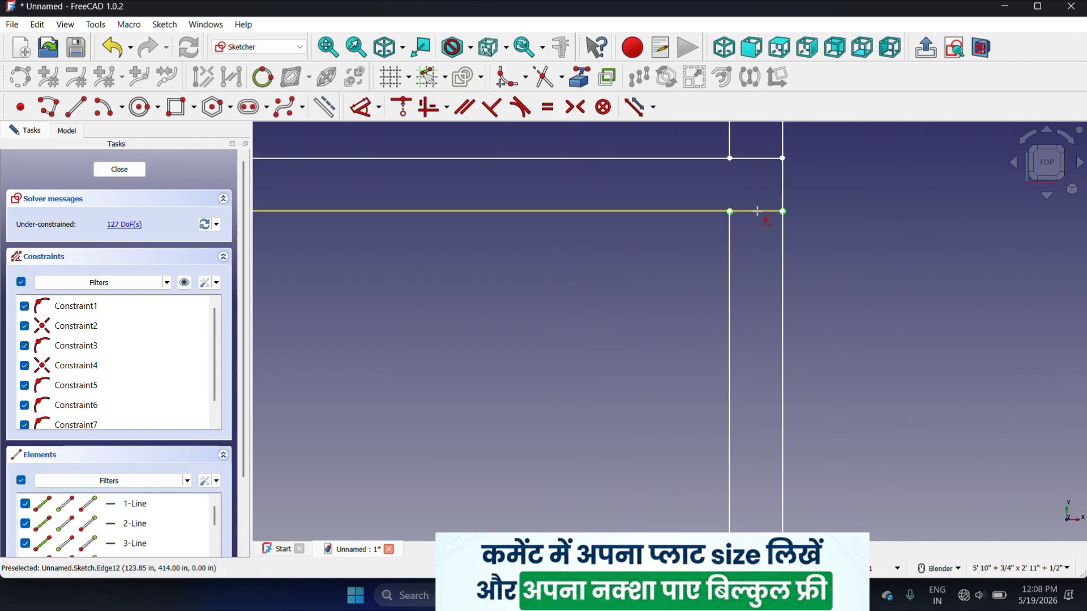
pyautogui.click(757, 211)
pyautogui.scroll(-2, 732, 248)
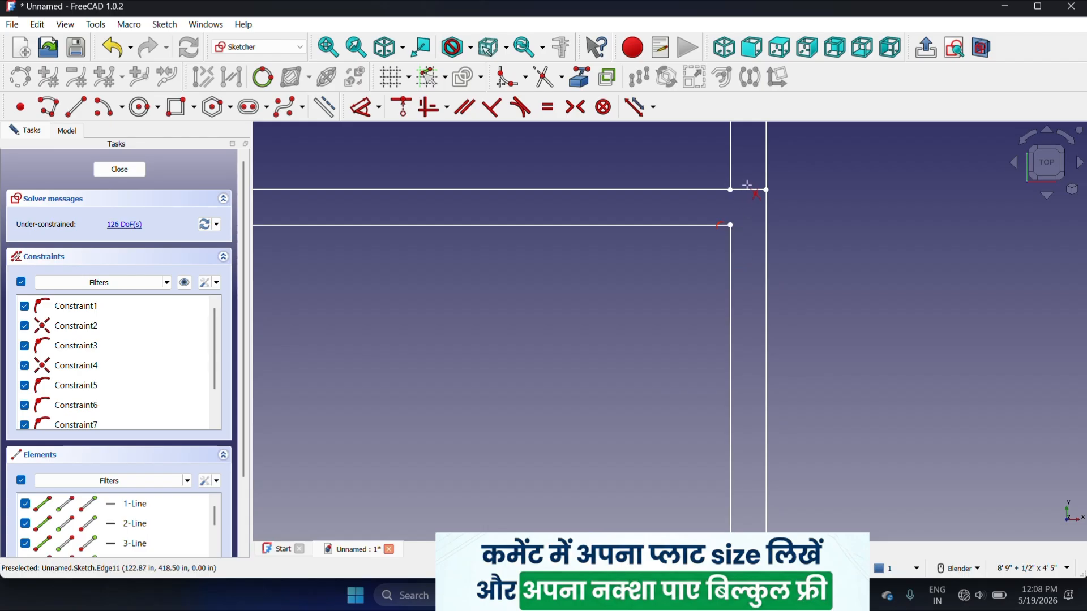
pyautogui.click(748, 189)
pyautogui.scroll(-7, 810, 263)
# - Trim the horizontal pieces across both ends of the short vertical wall between the two upper partition walls
pyautogui.scroll(5, 620, 246)
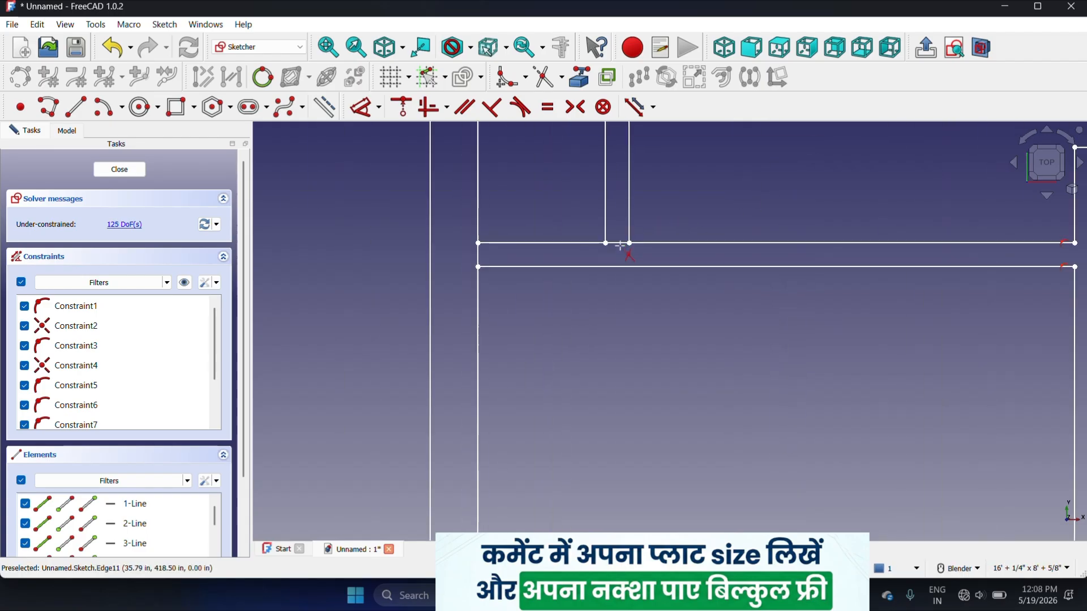
pyautogui.scroll(6, 620, 246)
pyautogui.click(619, 238)
pyautogui.scroll(-8, 620, 249)
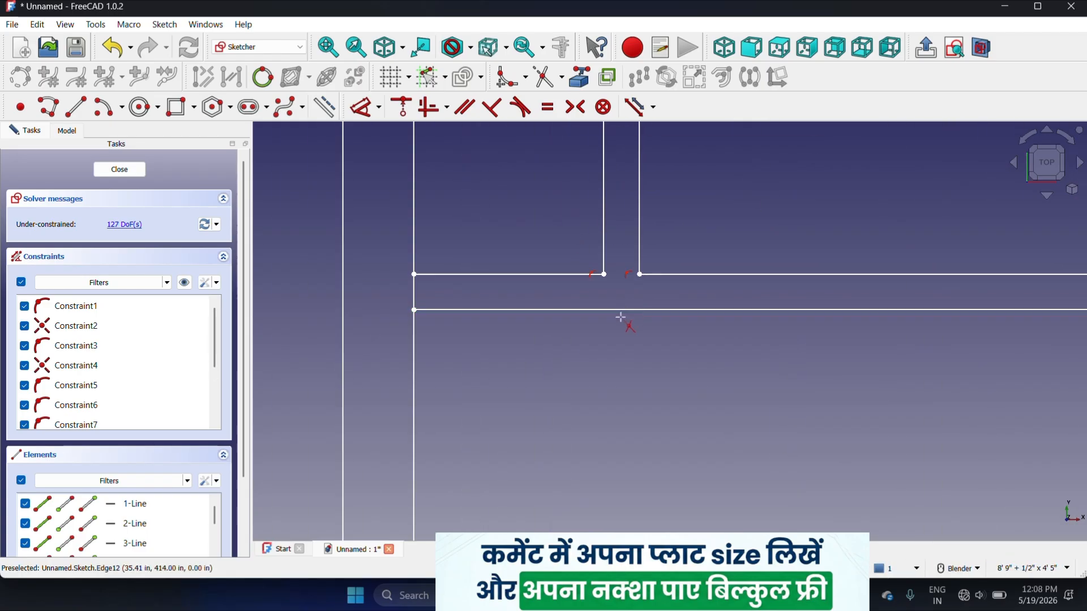
pyautogui.scroll(10, 620, 254)
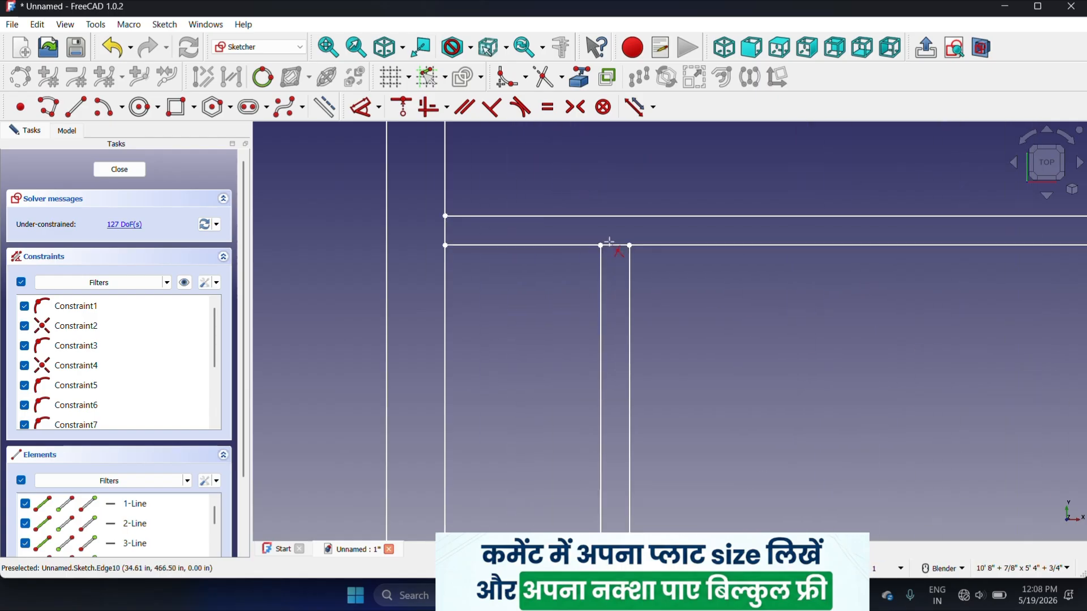
pyautogui.click(618, 246)
pyautogui.scroll(-7, 622, 294)
# - Trim the left outer wall's inner line between the two lines of the uppermost partition wall
pyautogui.scroll(2, 521, 277)
pyautogui.scroll(3, 521, 277)
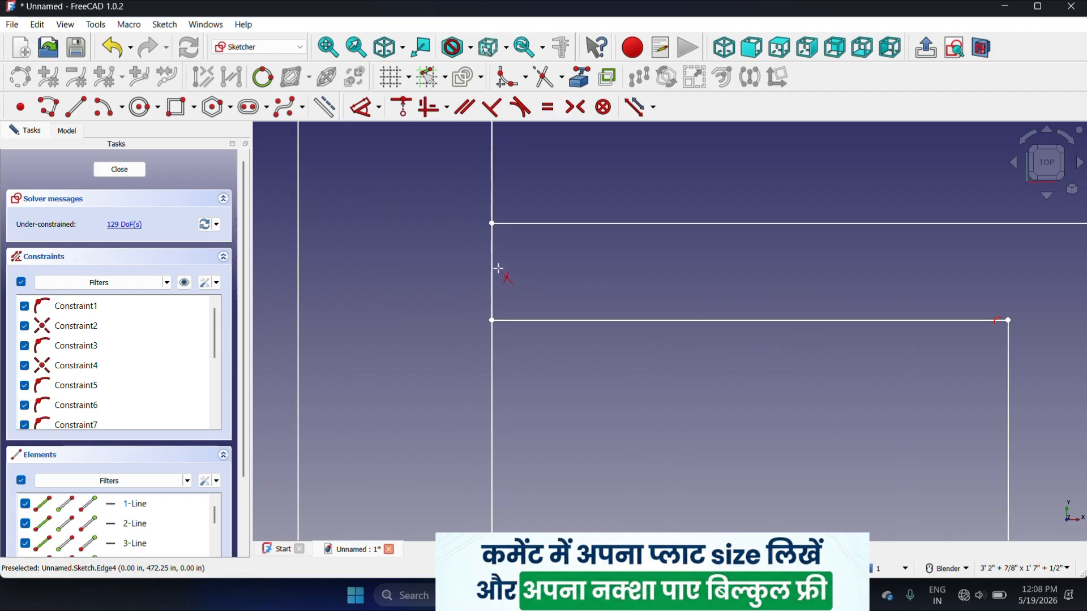
pyautogui.click(492, 262)
pyautogui.scroll(-9, 516, 288)
pyautogui.scroll(-6, 515, 290)
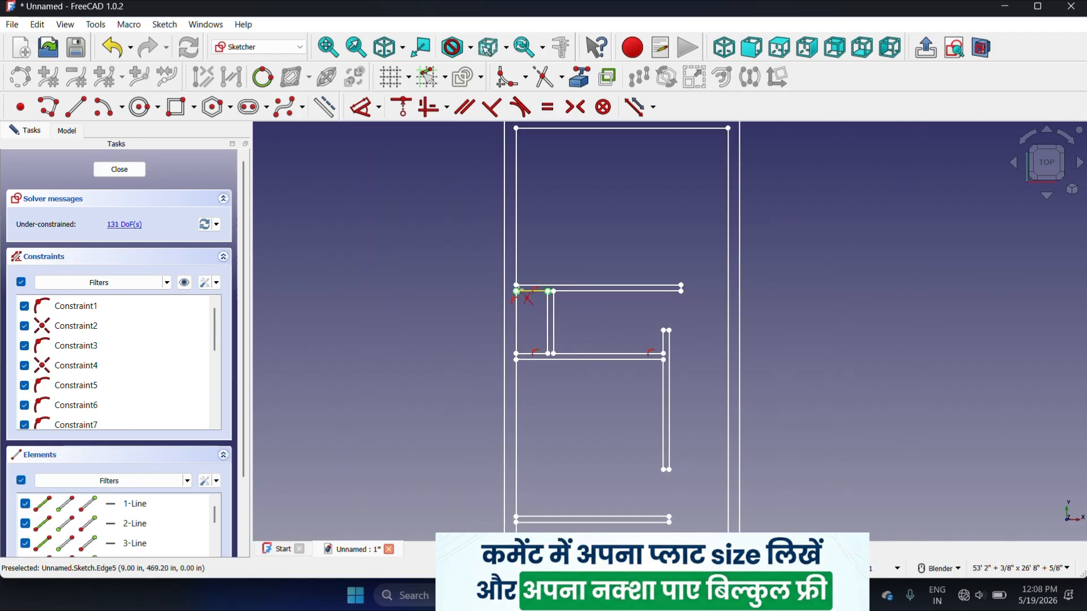
# - Trim the left outer wall's inner line between the two lines of the partition wall below the short vertical wall
pyautogui.scroll(6, 565, 334)
pyautogui.scroll(-4, 617, 226)
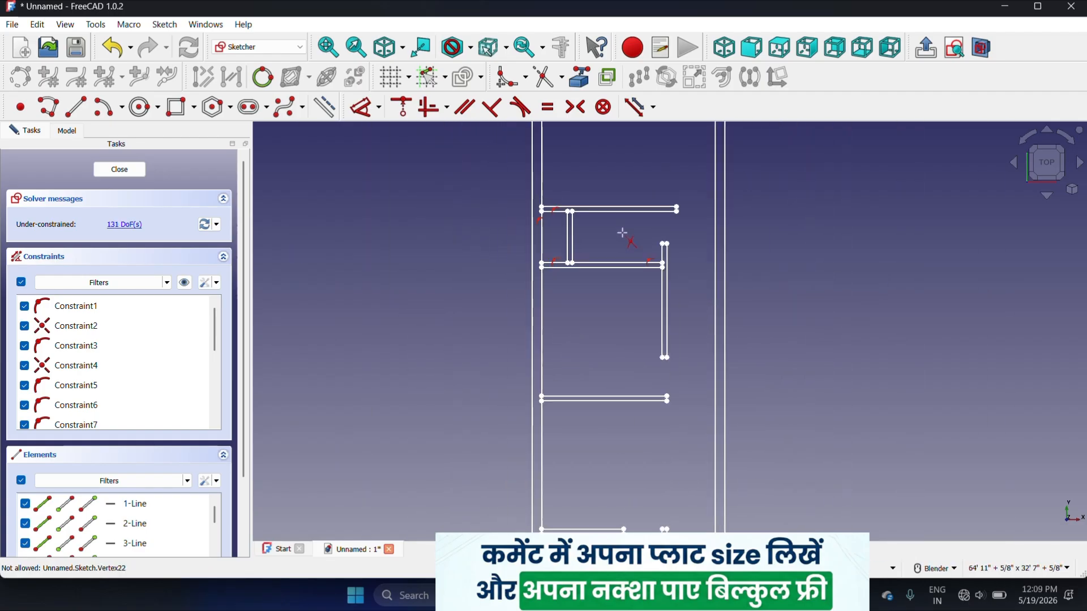
pyautogui.scroll(8, 544, 266)
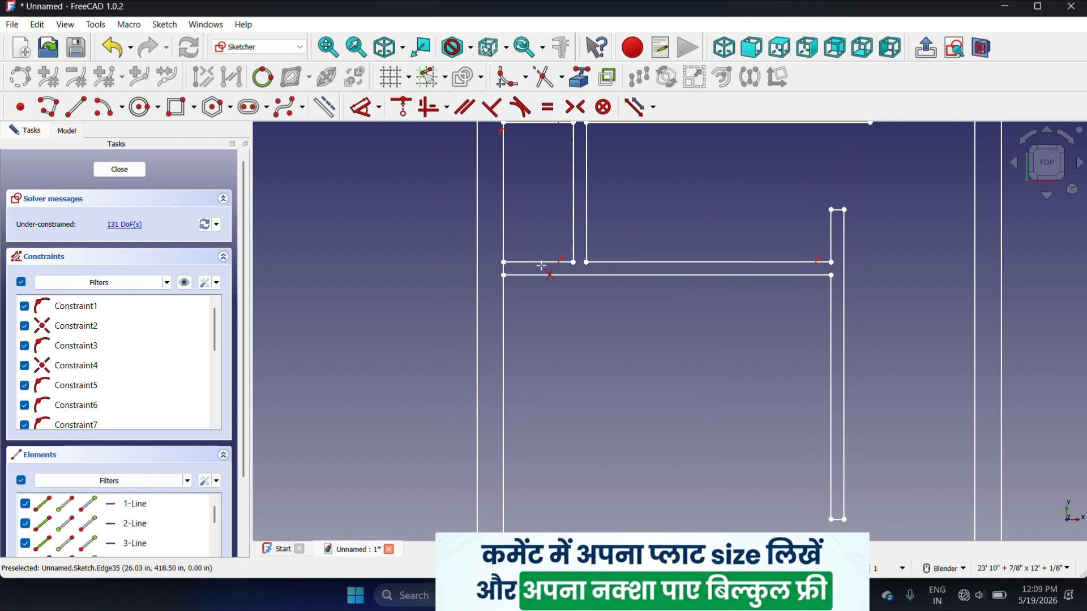
pyautogui.click(474, 270)
pyautogui.scroll(-5, 545, 283)
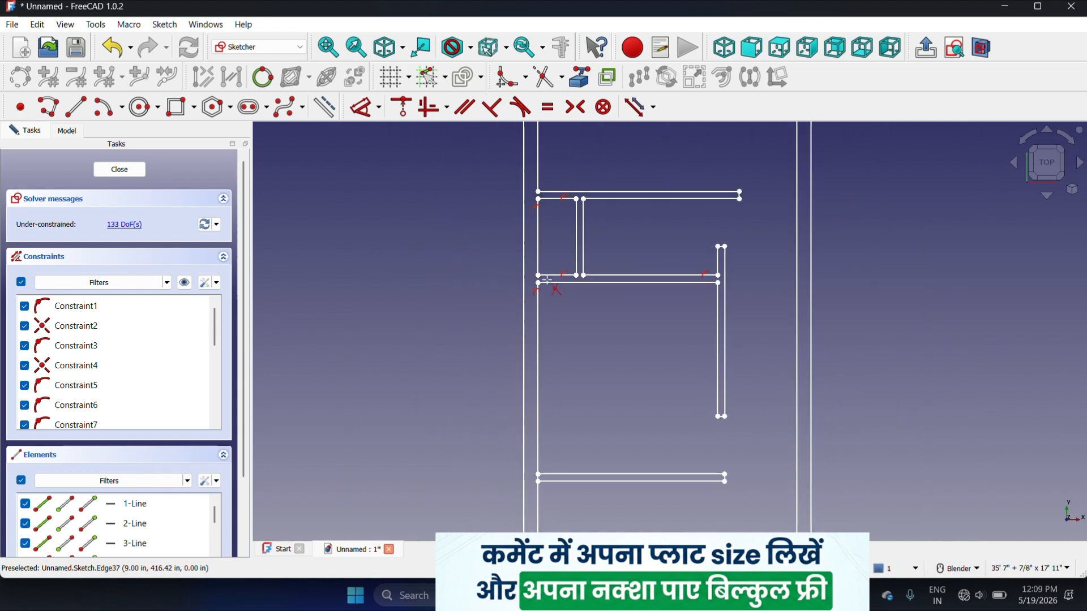
# - Trim the left outer wall's inner line across the next partition wall down the plan
pyautogui.scroll(-3, 546, 280)
pyautogui.scroll(8, 549, 400)
pyautogui.scroll(4, 554, 357)
pyautogui.click(547, 345)
pyautogui.scroll(-11, 598, 349)
pyautogui.scroll(-3, 584, 289)
# - Try to trim the left outer wall's inner line across the lowest partition wall, and undo that trim
pyautogui.scroll(6, 586, 419)
pyautogui.scroll(-2, 594, 339)
pyautogui.scroll(-2, 595, 340)
pyautogui.scroll(8, 608, 368)
pyautogui.click(611, 374)
pyautogui.scroll(-6, 617, 379)
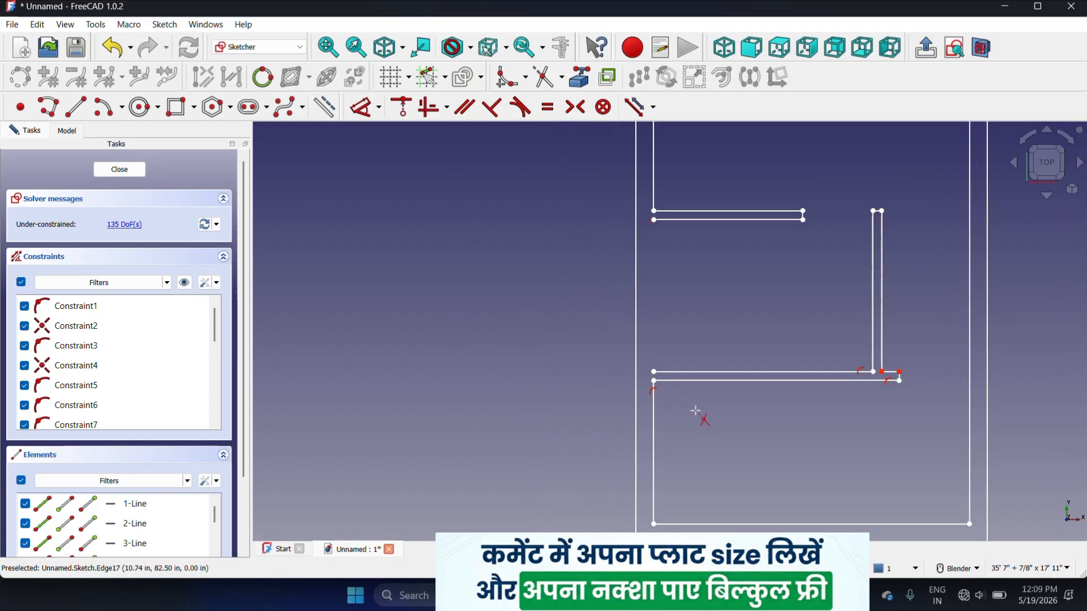
pyautogui.hotkey('ctrl', 'z')
# - Trim the left outer wall's inner line between the two lines of the lowest partition wall
pyautogui.scroll(8, 662, 375)
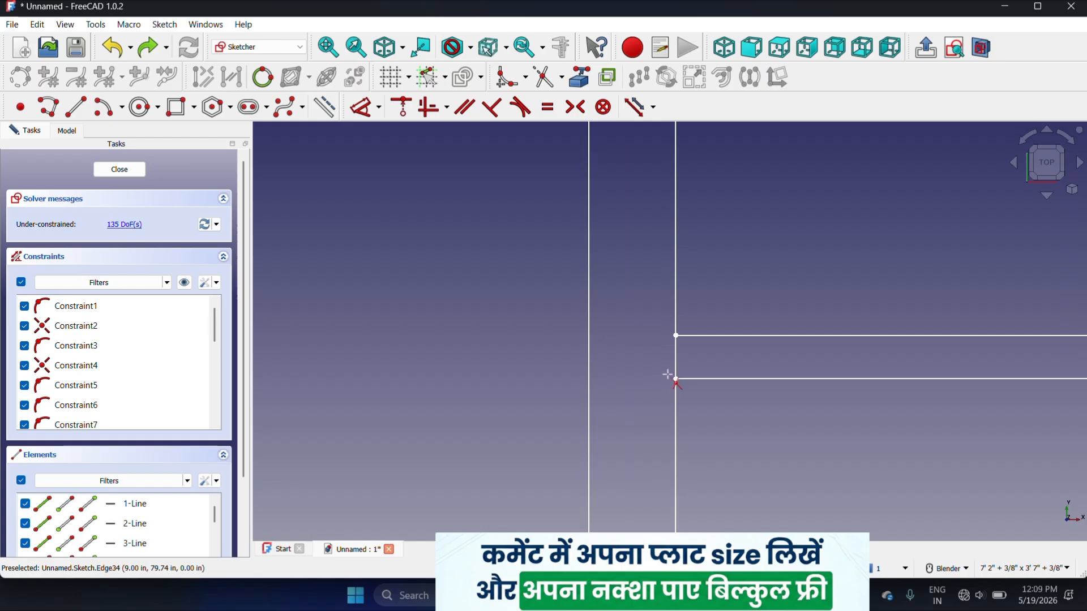
pyautogui.click(679, 341)
pyautogui.scroll(-5, 668, 373)
pyautogui.scroll(3, 657, 311)
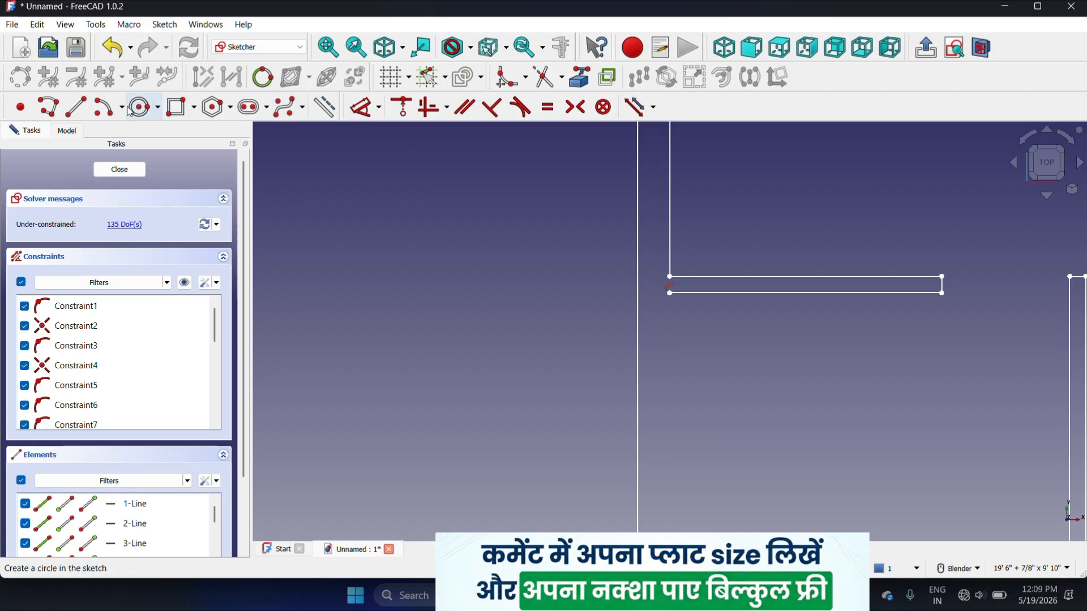
# - Draw a vertical line closing the left wall's inner face between the short door-side partition and the lowest partition wall
pyautogui.click(75, 106)
pyautogui.scroll(3, 656, 310)
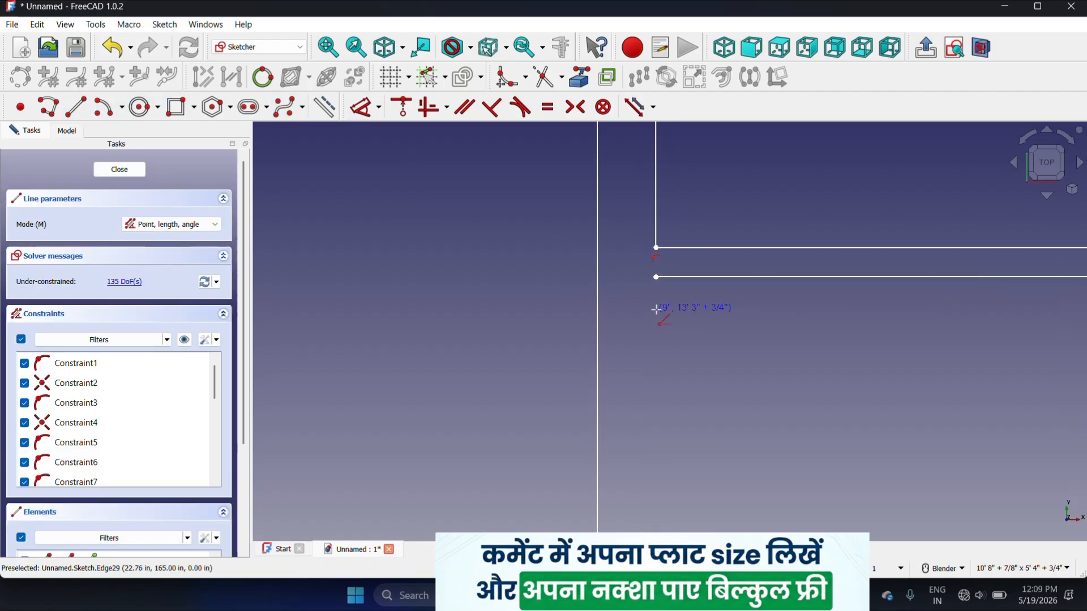
pyautogui.click(655, 277)
pyautogui.scroll(-6, 658, 276)
pyautogui.scroll(9, 685, 397)
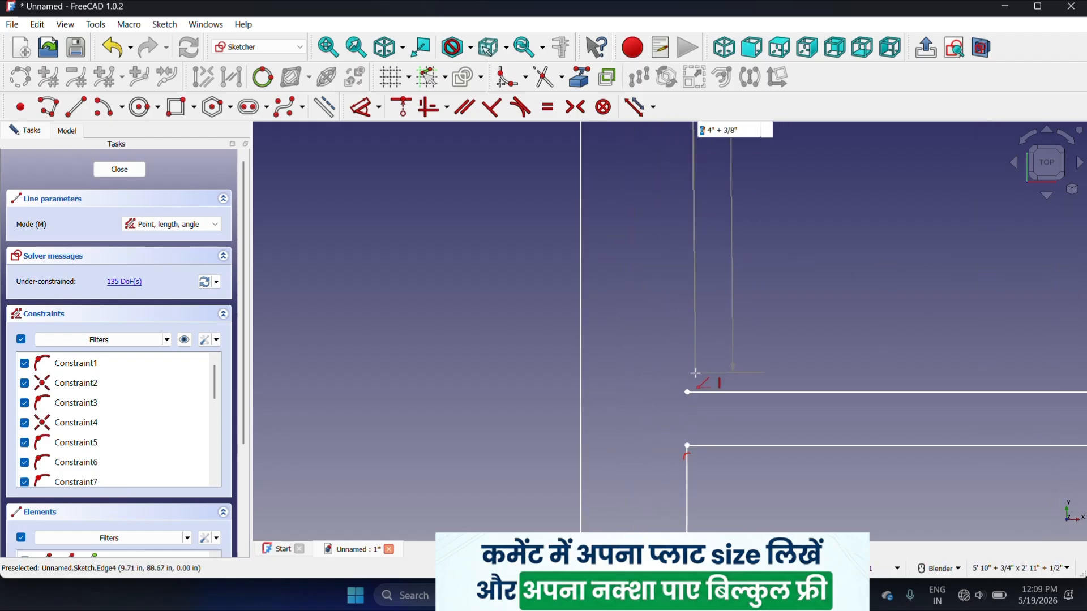
pyautogui.click(687, 391)
pyautogui.scroll(-5, 687, 391)
pyautogui.scroll(5, 792, 374)
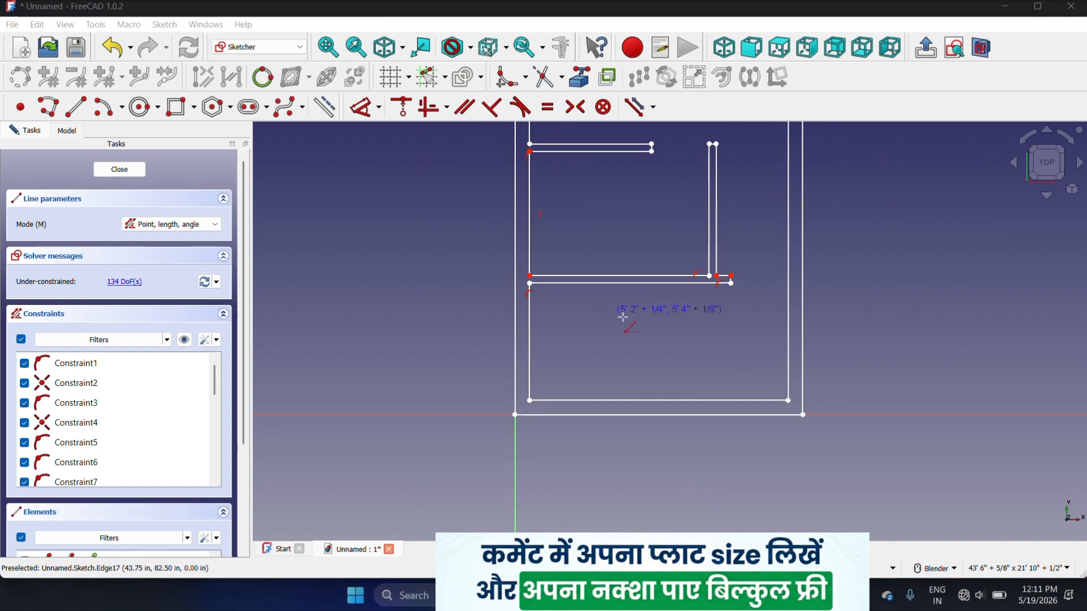
pyautogui.scroll(-1, 691, 377)
pyautogui.press('Escape')
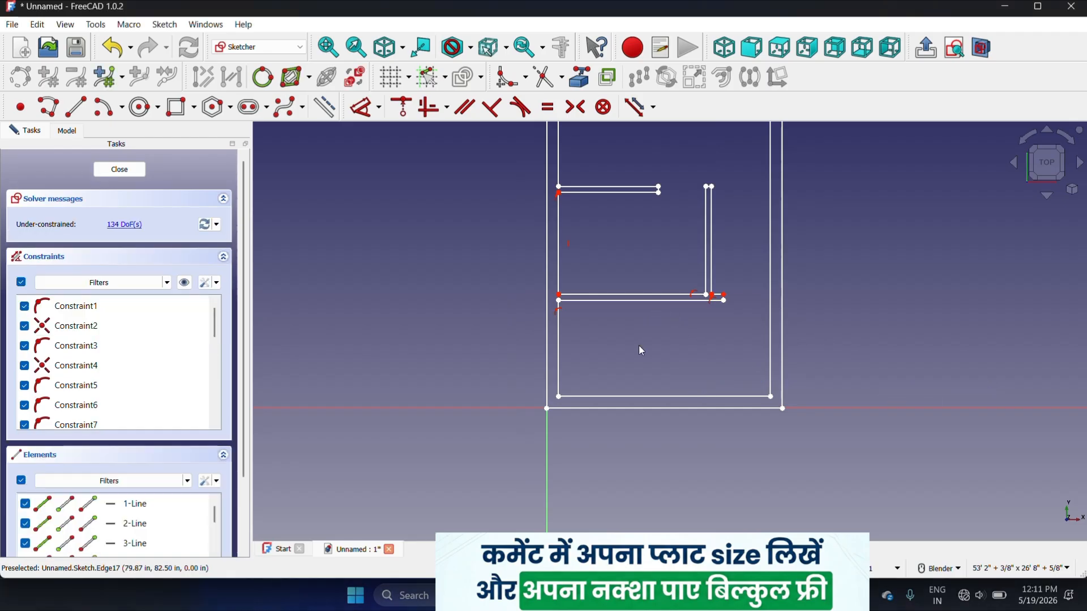
# - Copy the right wall's inner line once, 6' 10" away at 180°, with the Translate tool
pyautogui.scroll(2, 761, 359)
pyautogui.click(782, 344)
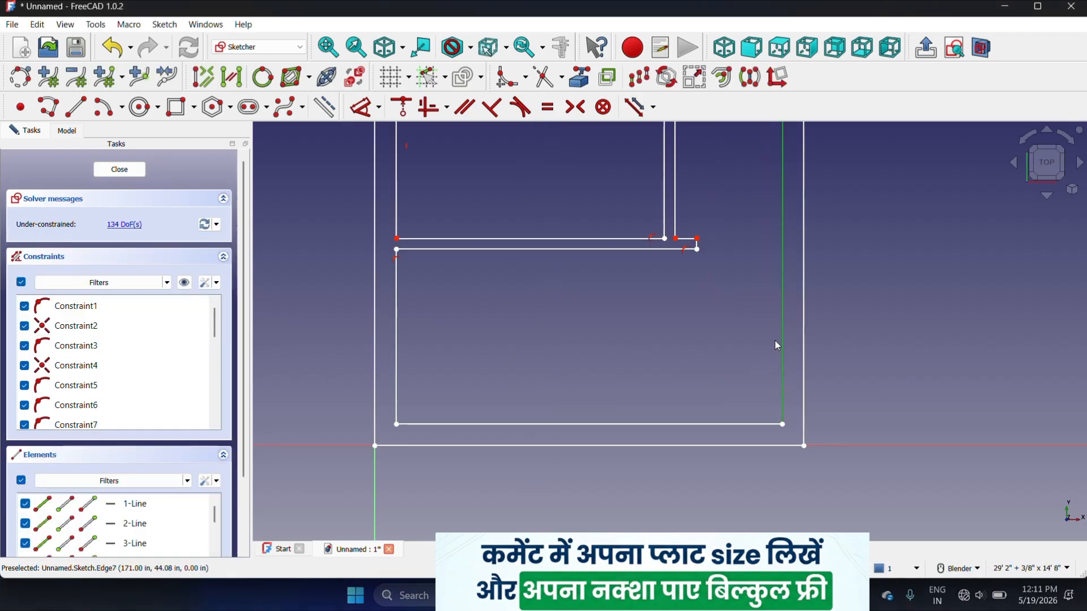
pyautogui.click(645, 78)
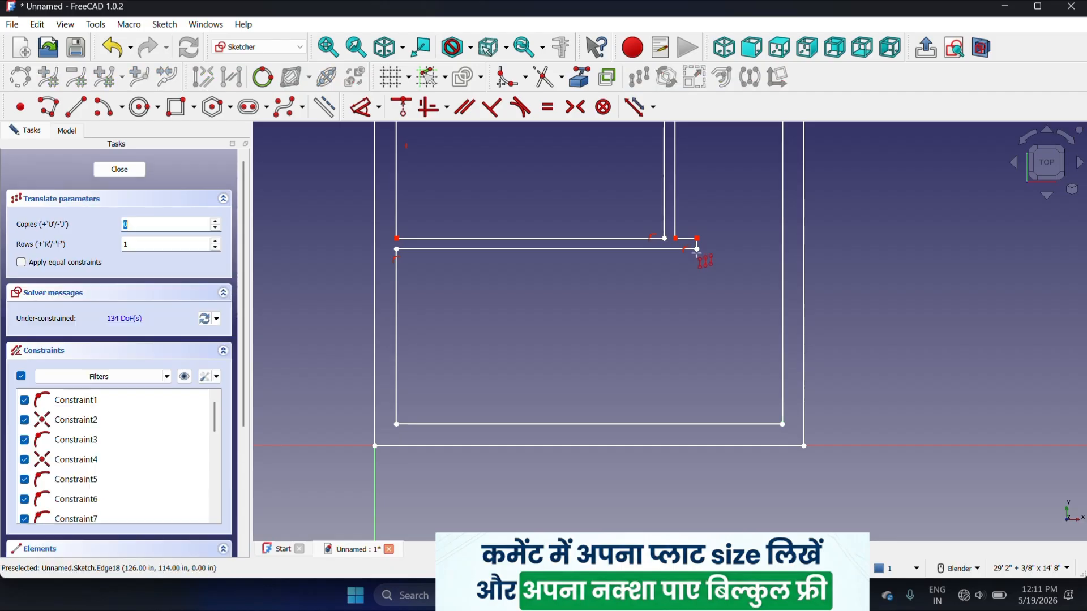
pyautogui.click(707, 379)
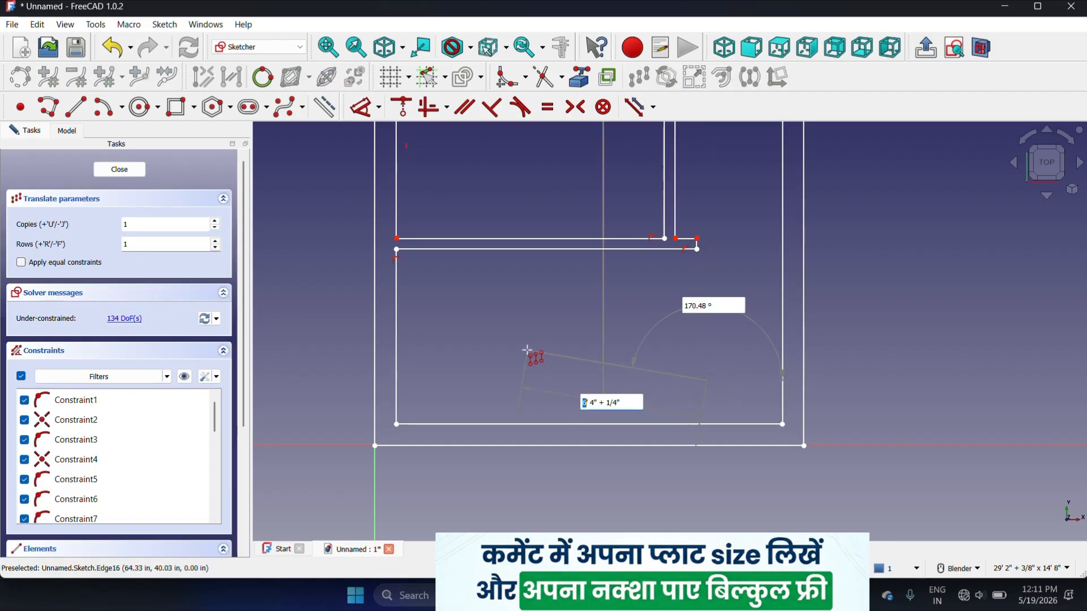
pyautogui.scroll(-2, 496, 349)
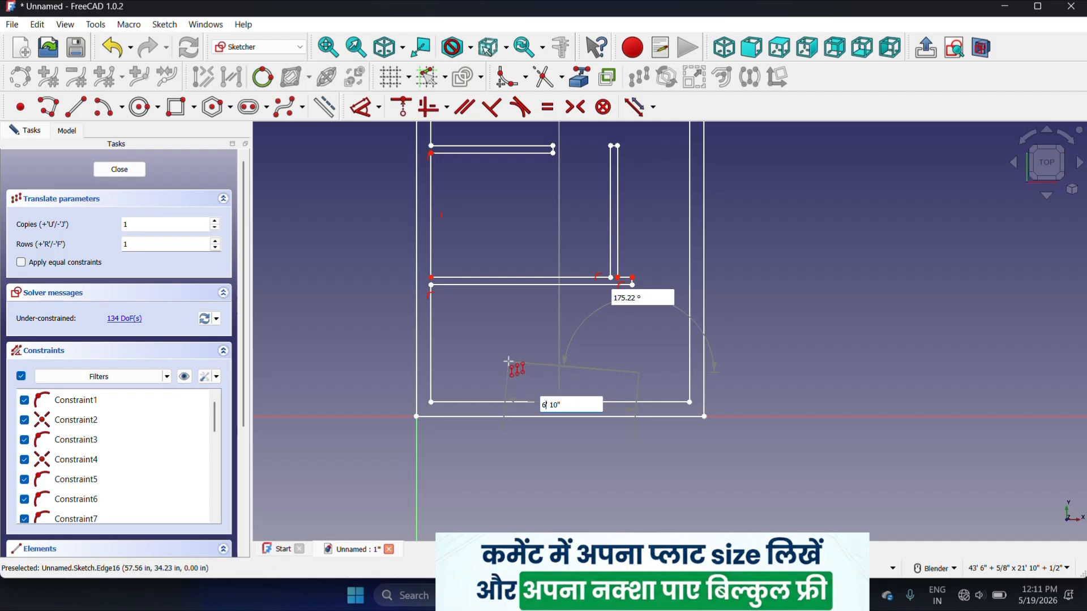
pyautogui.press('Tab')
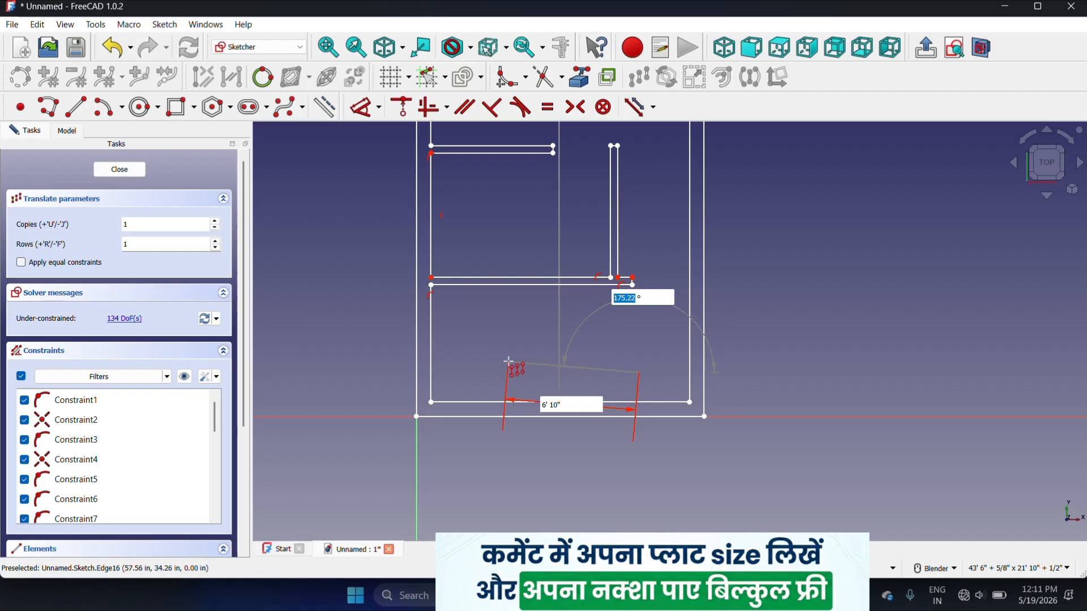
pyautogui.write('180')
pyautogui.press('Return')
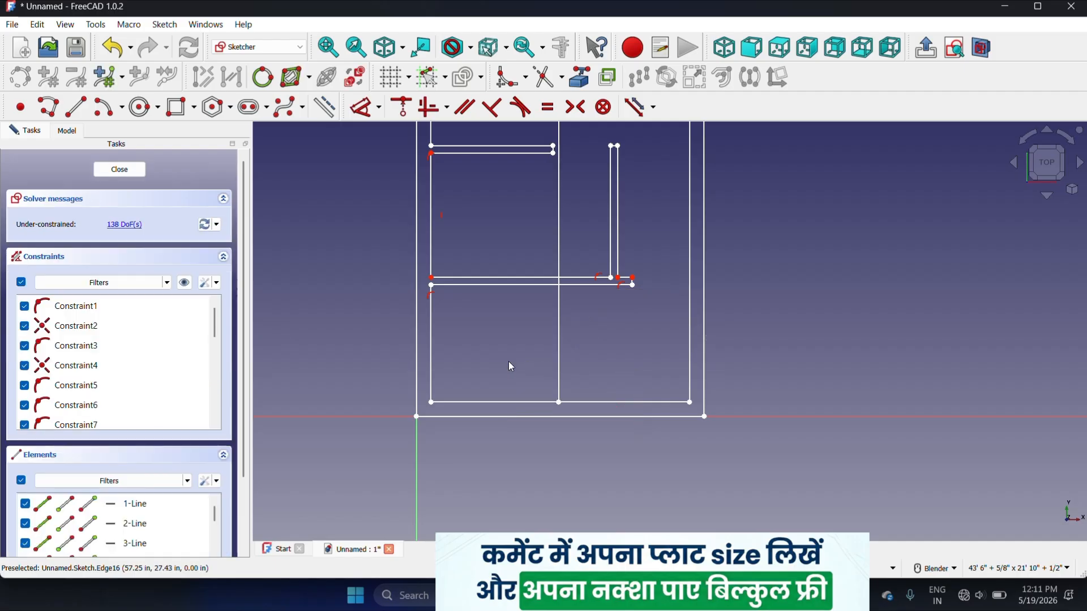
# - Trim the copied vertical line from the plan's upper end down to the upper line of the middle partition wall
pyautogui.scroll(-5, 532, 368)
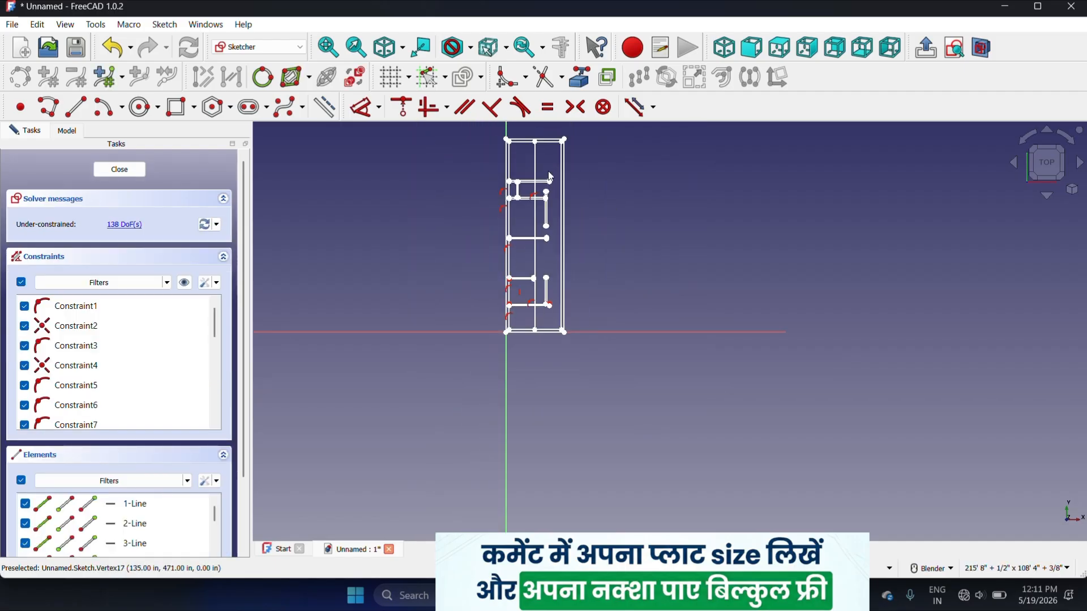
pyautogui.scroll(3, 538, 153)
pyautogui.click(532, 150)
pyautogui.scroll(4, 513, 244)
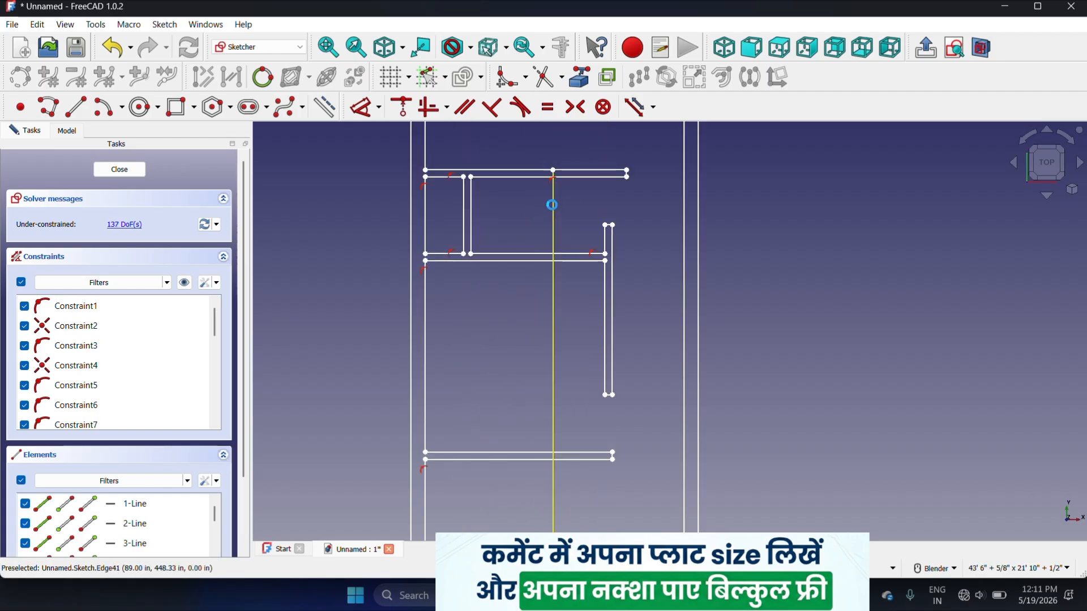
pyautogui.scroll(10, 548, 172)
pyautogui.scroll(-8, 590, 199)
pyautogui.scroll(9, 583, 324)
pyautogui.click(589, 282)
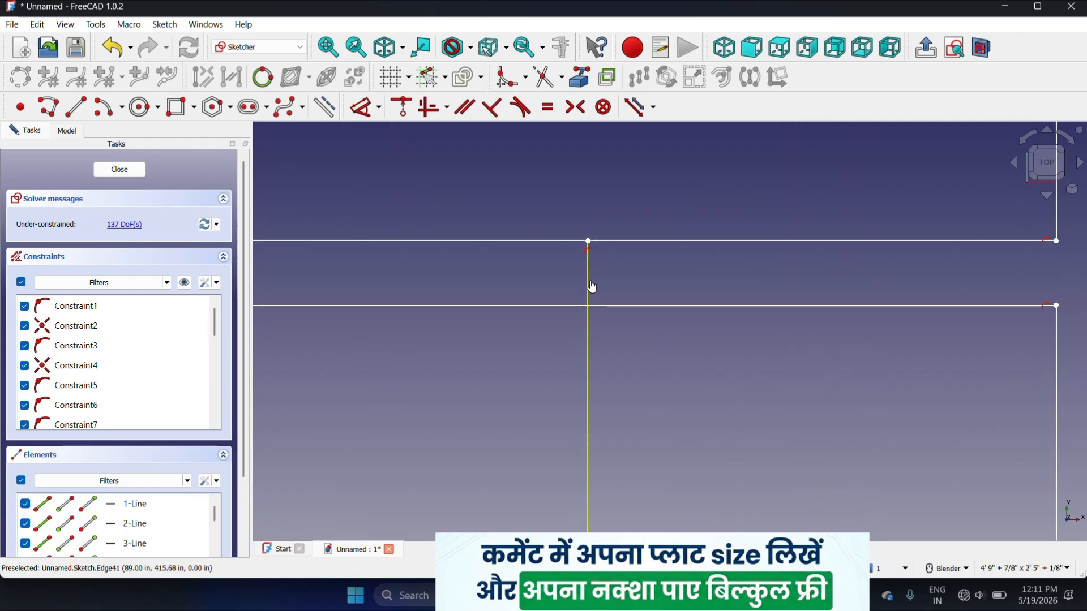
pyautogui.scroll(-5, 592, 287)
pyautogui.scroll(-8, 595, 345)
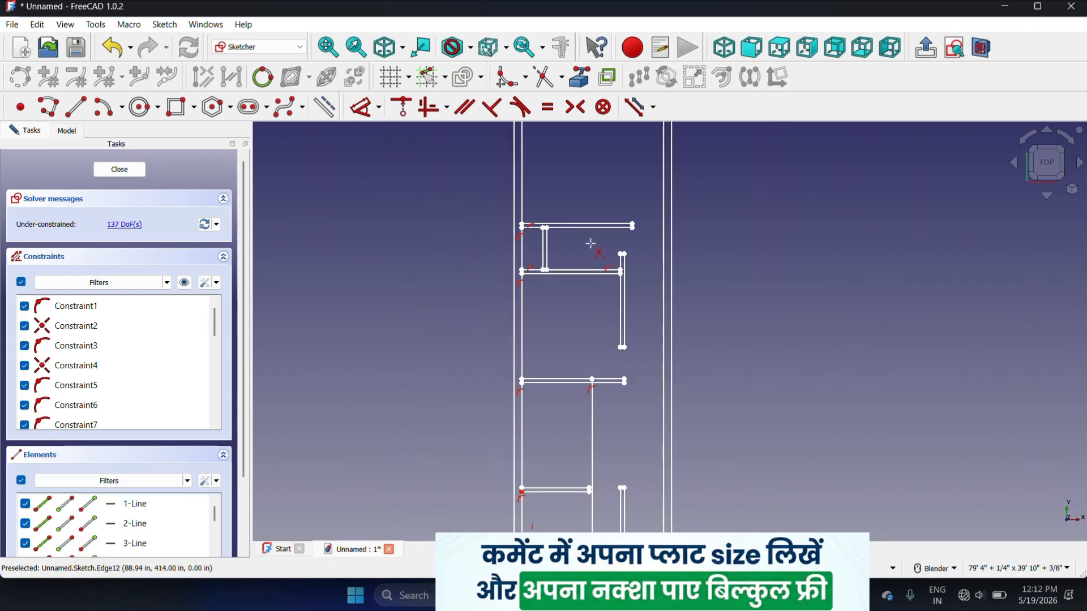
# - Trim the copied line between the middle and lowest partition walls, including the piece inside the middle partition
pyautogui.scroll(2, 573, 430)
pyautogui.click(594, 413)
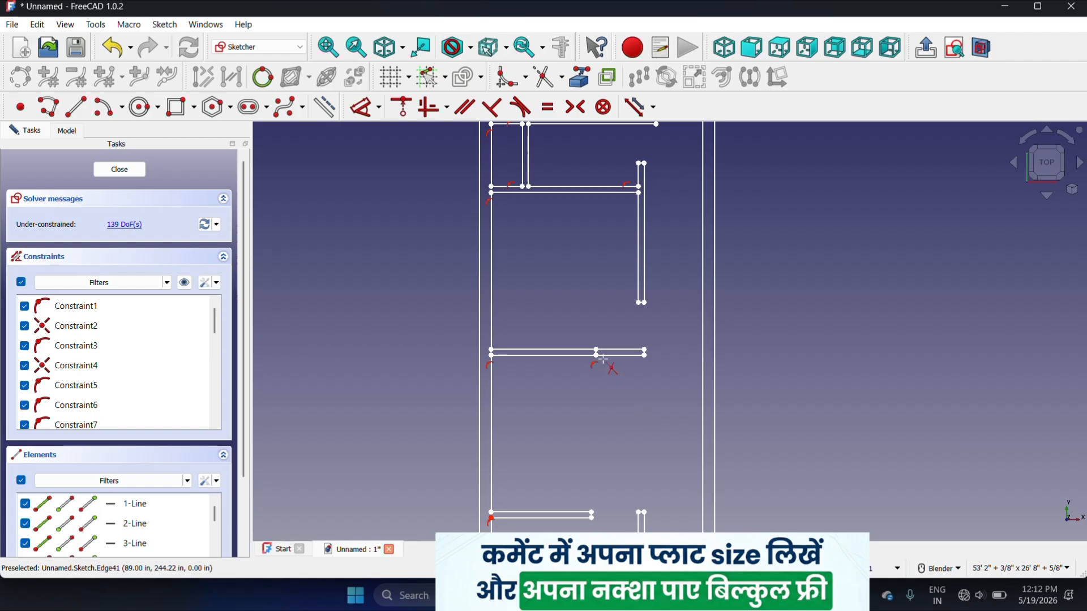
pyautogui.scroll(8, 598, 351)
pyautogui.scroll(3, 568, 337)
pyautogui.click(572, 338)
pyautogui.scroll(-15, 574, 335)
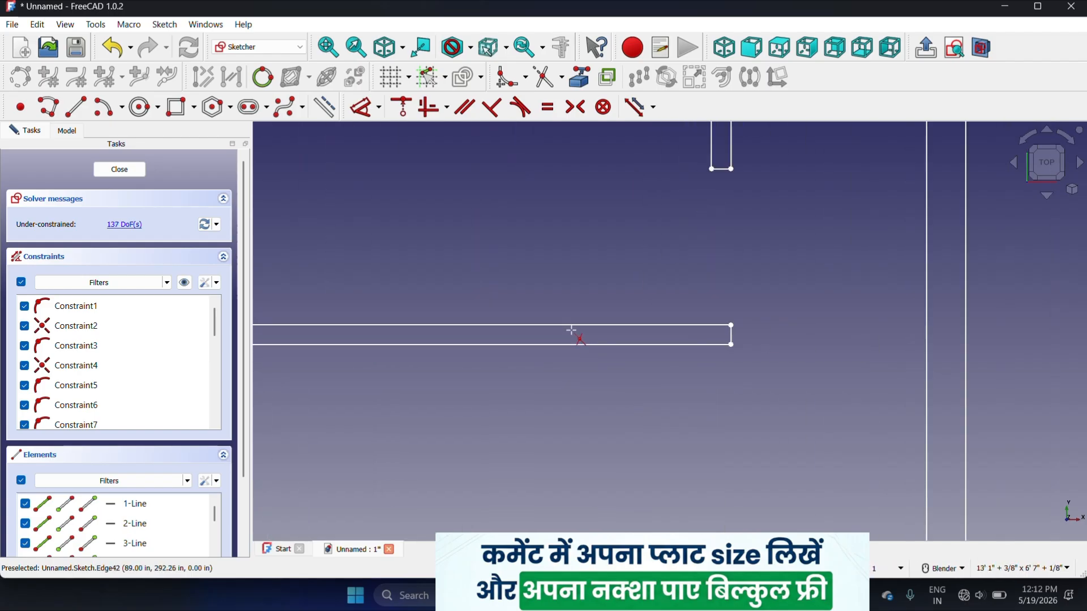
# - Trim the short piece of the copied line between the two lines of the lowest partition wall
pyautogui.scroll(6, 588, 396)
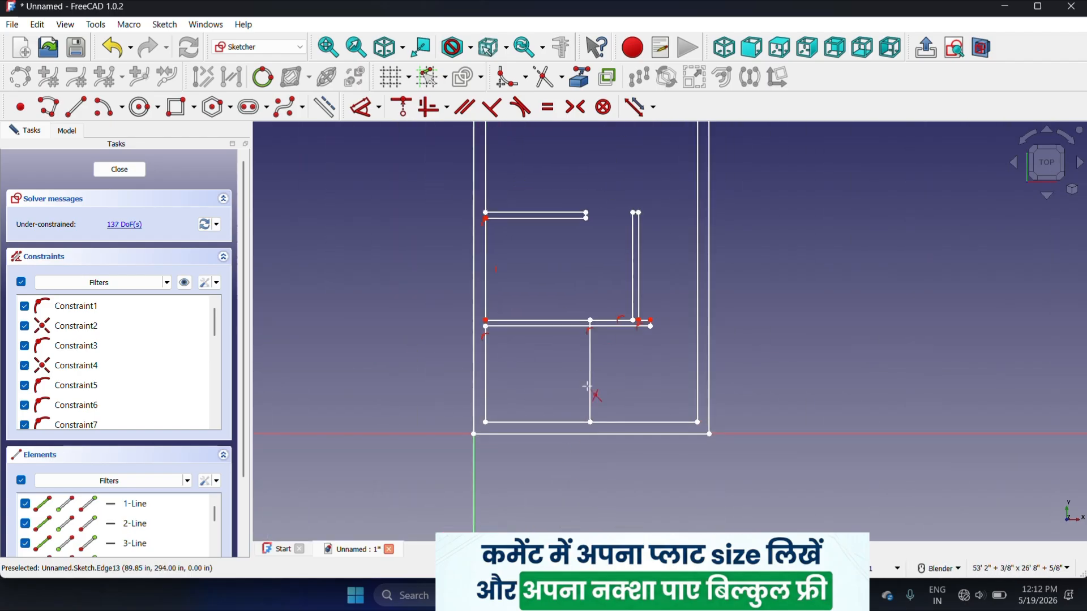
pyautogui.scroll(3, 590, 268)
pyautogui.scroll(7, 590, 267)
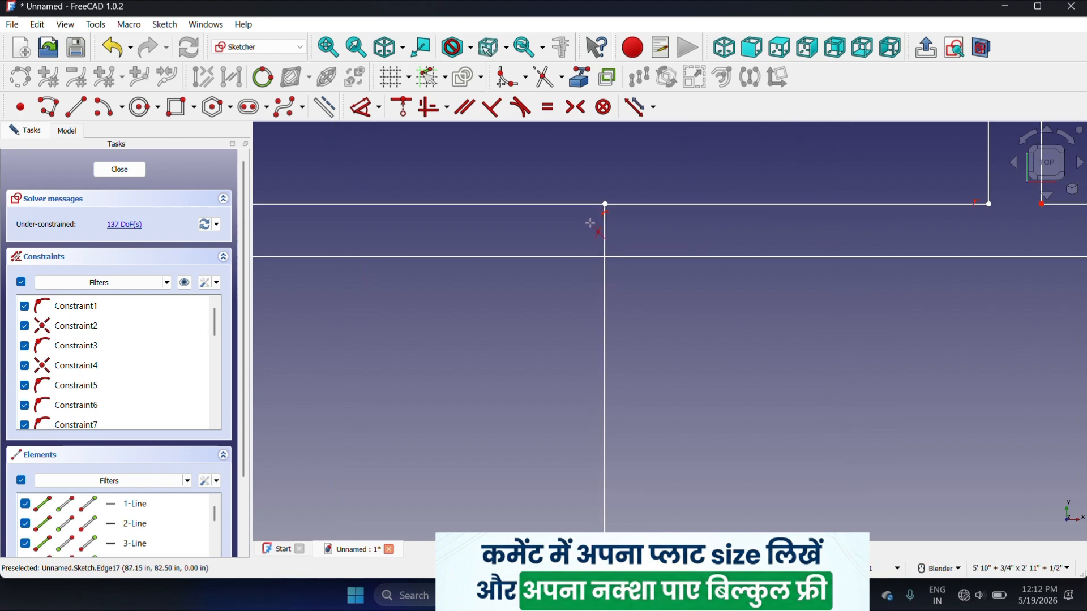
pyautogui.scroll(-4, 636, 240)
pyautogui.scroll(-8, 636, 241)
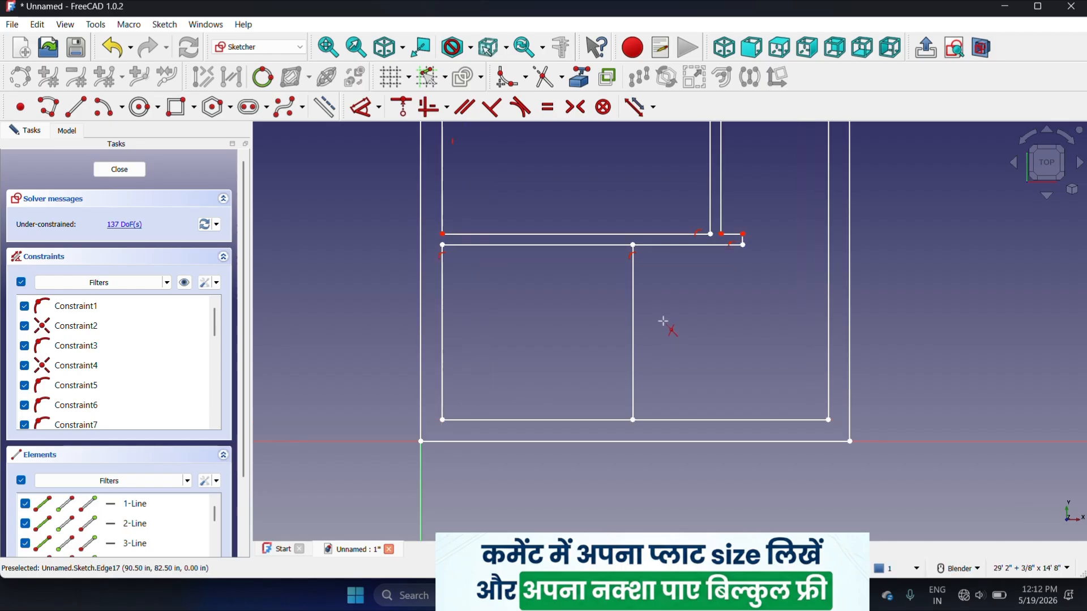
# - Extend the copied vertical line and the right wall's inner line down past the bottom outer wall
pyautogui.click(568, 78)
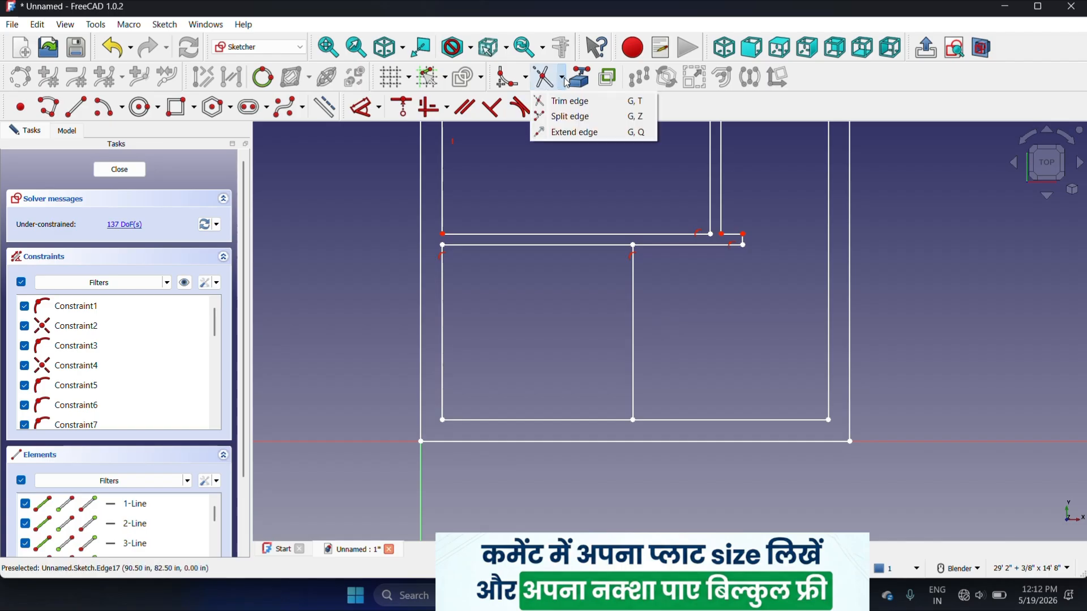
pyautogui.click(567, 130)
pyautogui.click(638, 348)
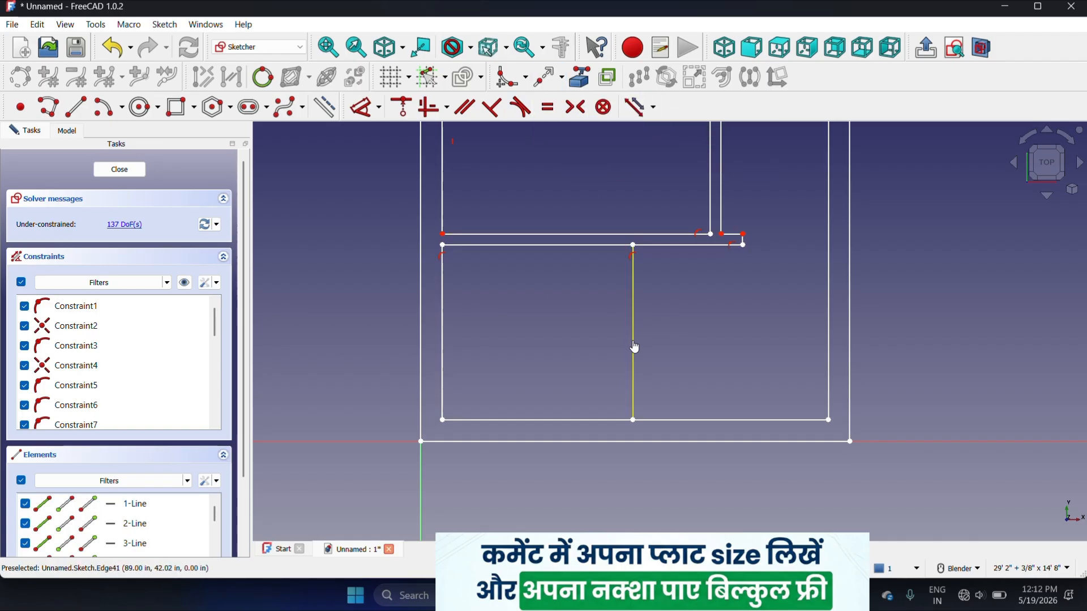
pyautogui.scroll(2, 636, 470)
pyautogui.click(632, 454)
pyautogui.scroll(-4, 684, 444)
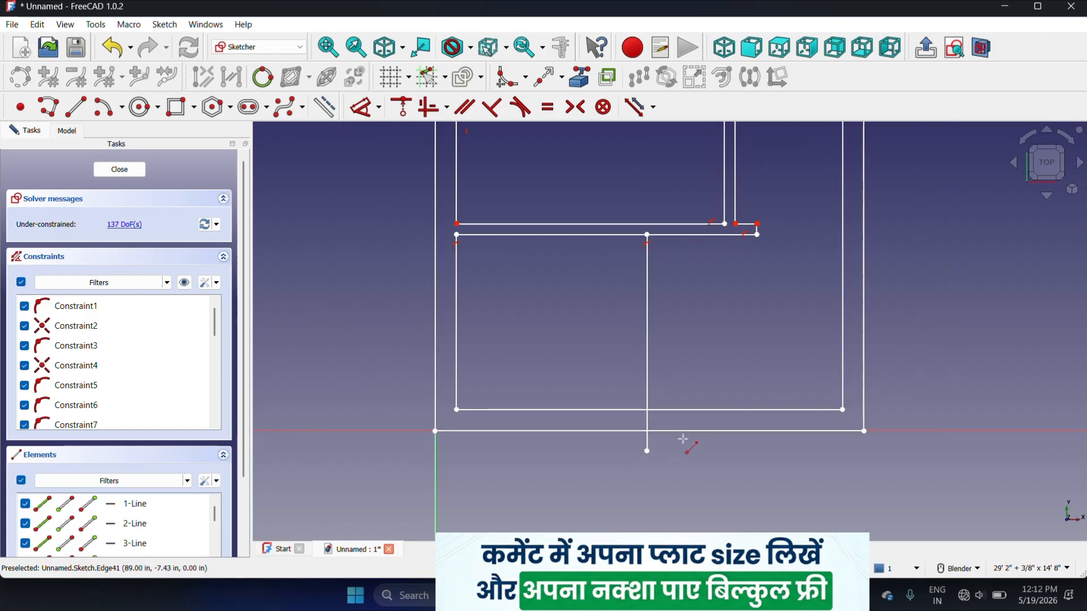
pyautogui.scroll(3, 702, 389)
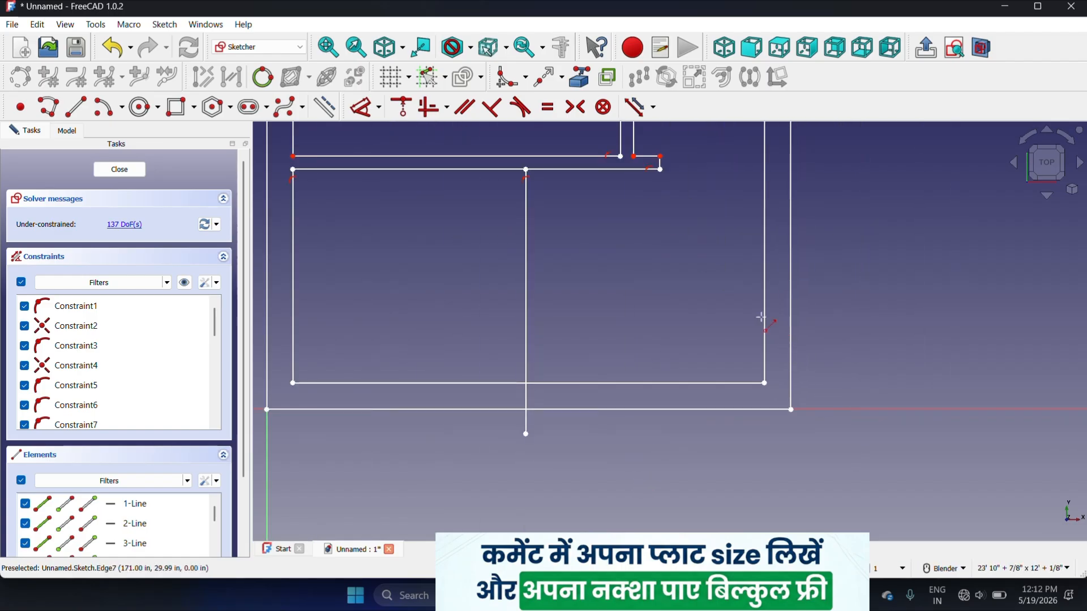
pyautogui.click(775, 459)
pyautogui.scroll(-2, 858, 442)
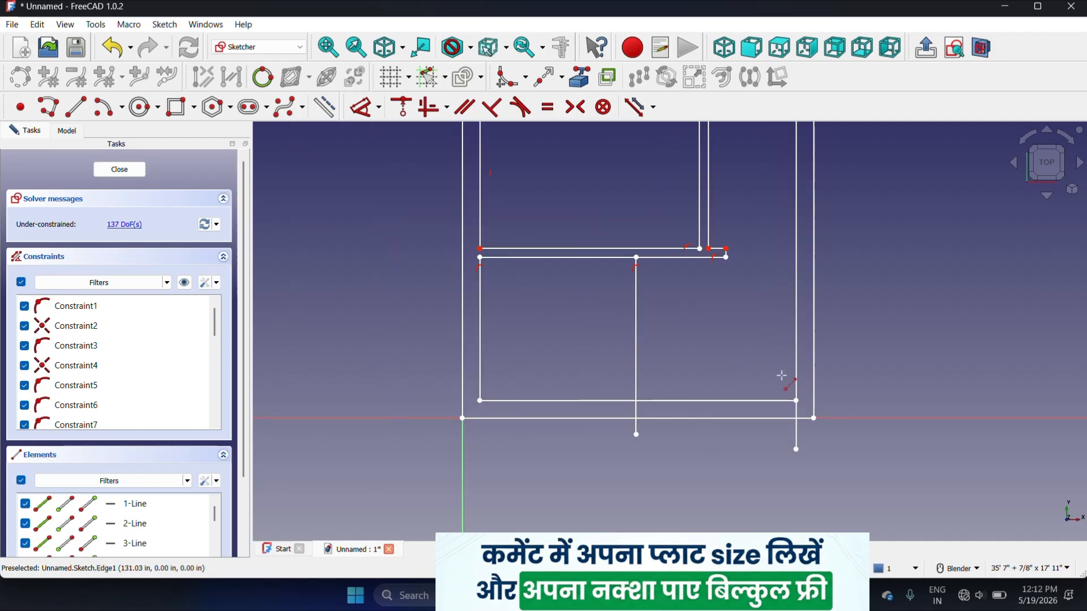
# - Trim both bottom wall lines between the two extended vertical lines to open an entrance
pyautogui.click(564, 80)
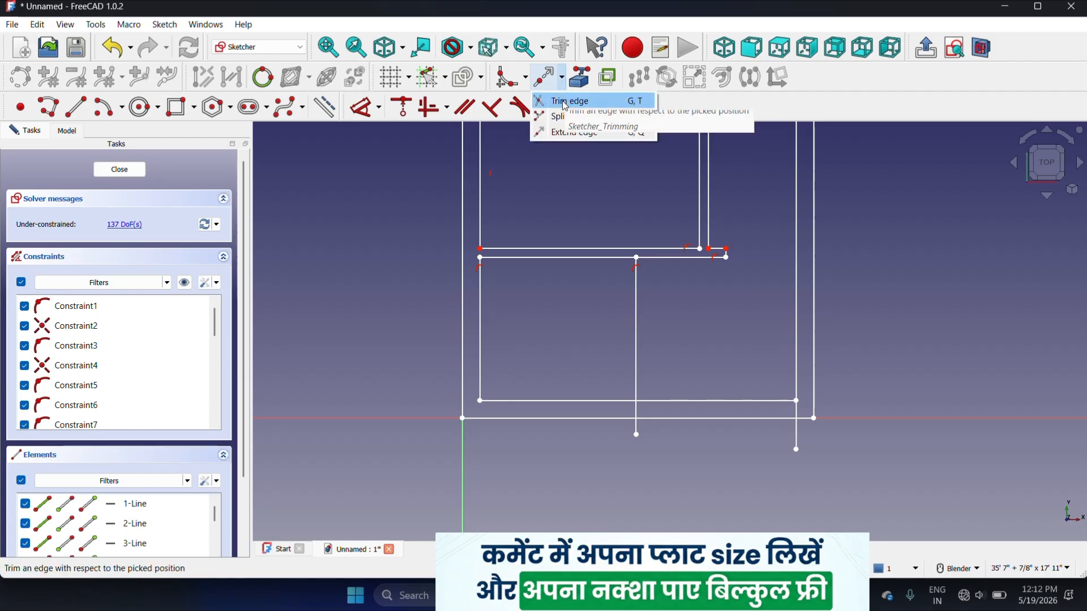
pyautogui.click(569, 101)
pyautogui.scroll(3, 699, 410)
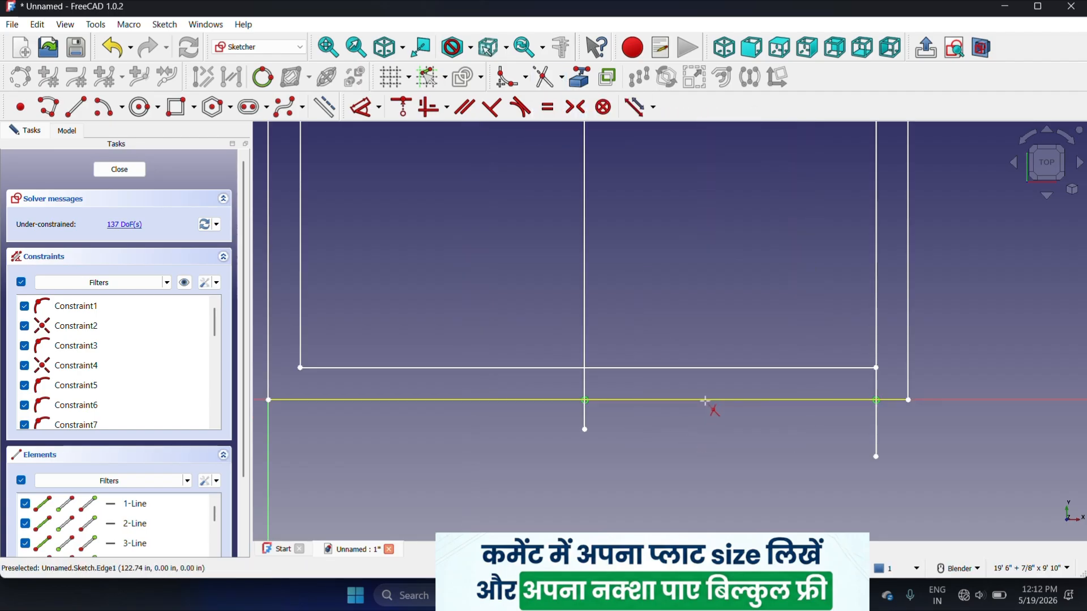
pyautogui.click(704, 401)
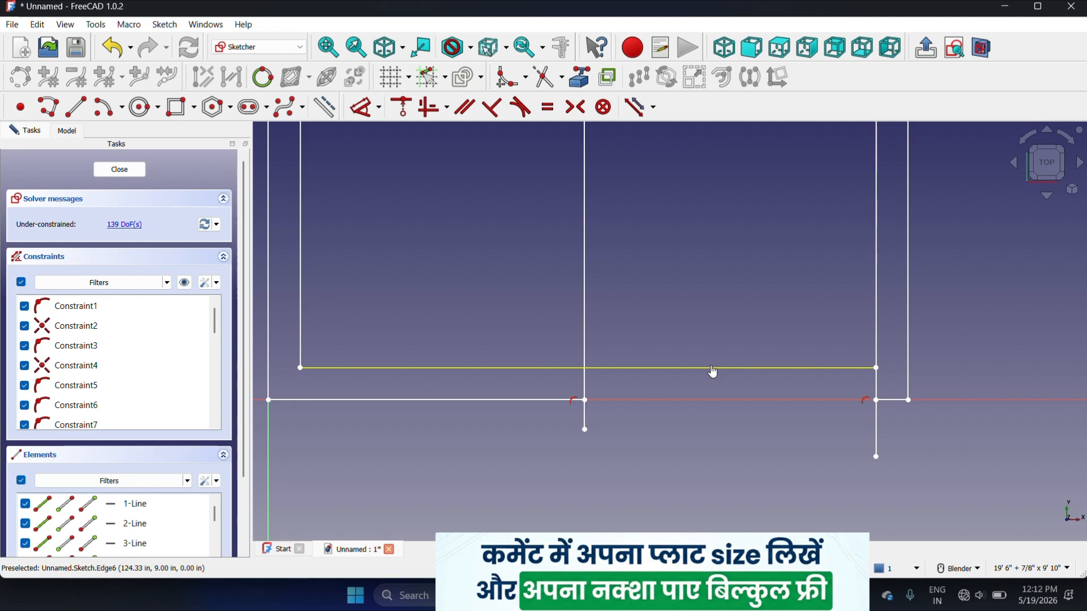
pyautogui.click(713, 369)
pyautogui.scroll(-3, 716, 356)
# - Trim both extensions below the bottom wall and the copied line above it, leaving only the entrance jamb across the wall thickness
pyautogui.scroll(7, 627, 368)
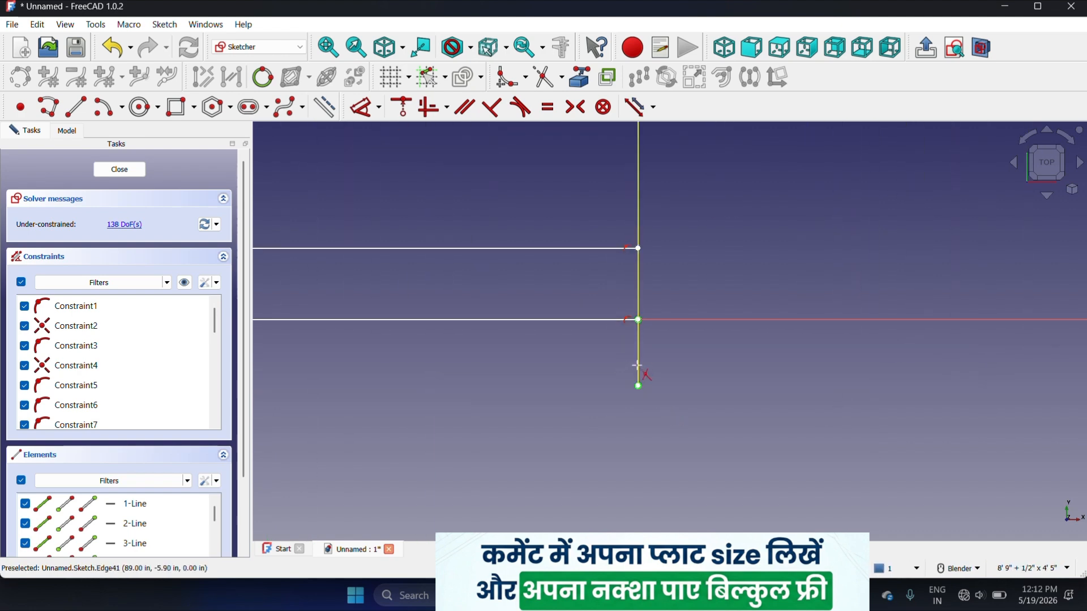
pyautogui.click(639, 369)
pyautogui.scroll(-3, 538, 370)
pyautogui.scroll(-4, 540, 370)
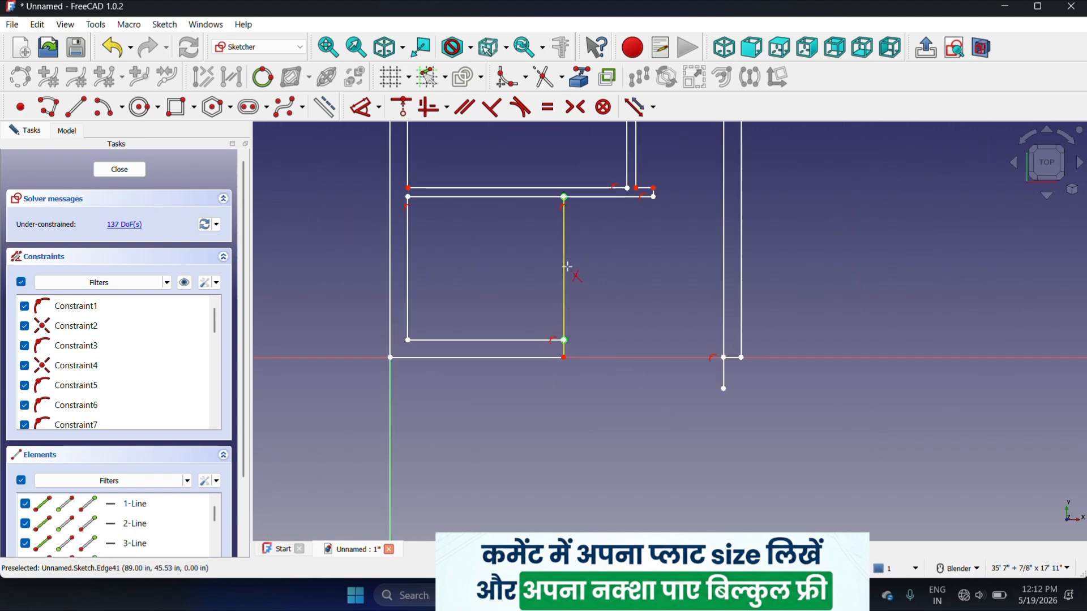
pyautogui.click(561, 261)
pyautogui.scroll(2, 716, 378)
pyautogui.click(717, 363)
pyautogui.scroll(-6, 746, 383)
pyautogui.scroll(4, 724, 382)
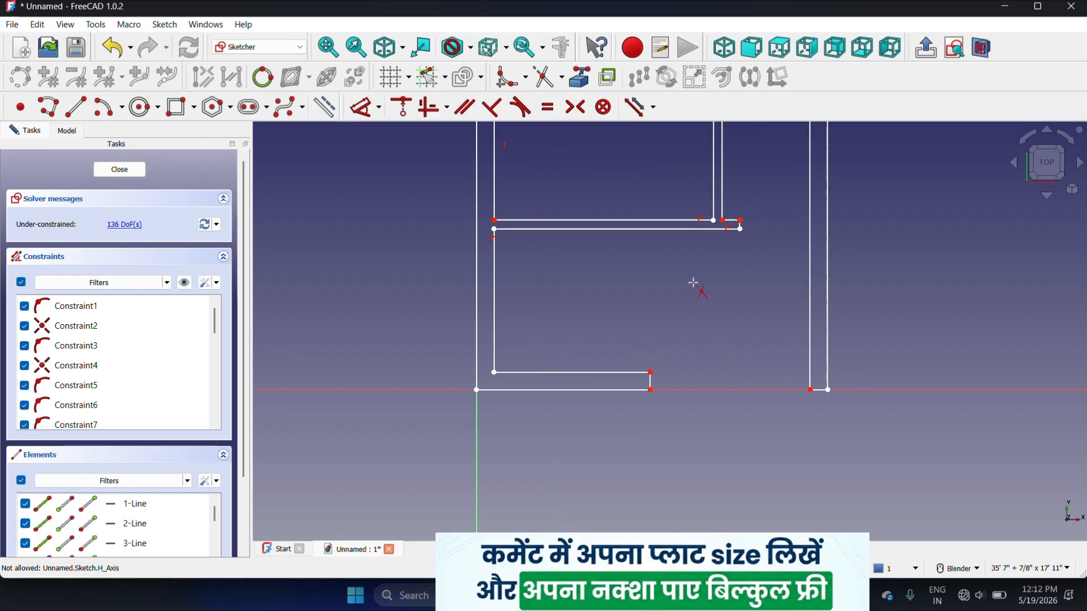
# - Measure the left wall's inner line between the lowest partition and bottom wall with a trial dimension, and cancel it
pyautogui.scroll(-3, 754, 266)
pyautogui.scroll(4, 775, 305)
pyautogui.scroll(-1, 775, 305)
pyautogui.scroll(-4, 736, 303)
pyautogui.scroll(-1, 582, 387)
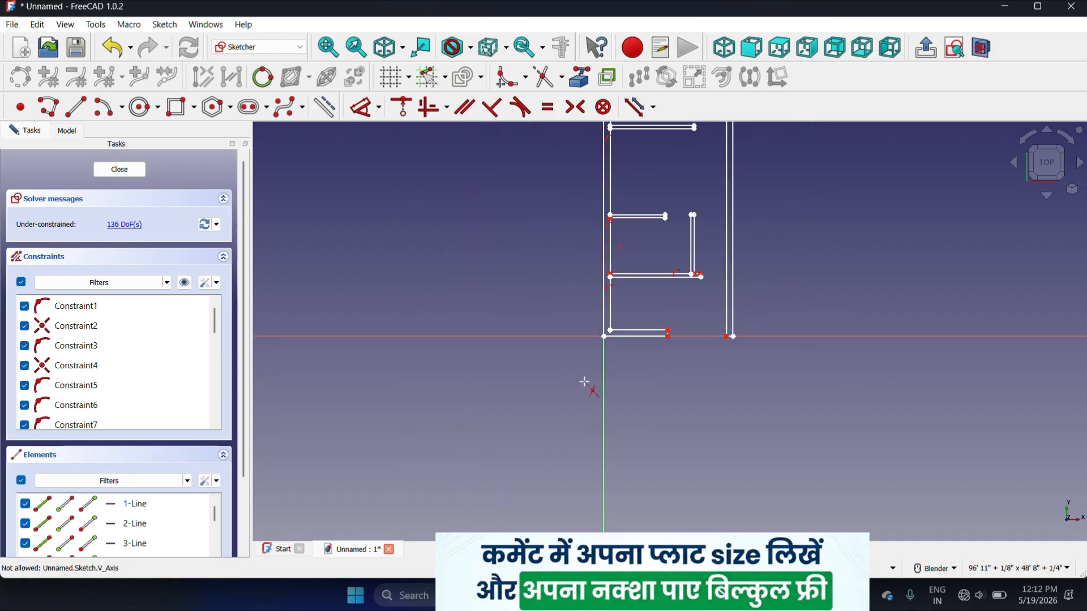
pyautogui.scroll(3, 626, 326)
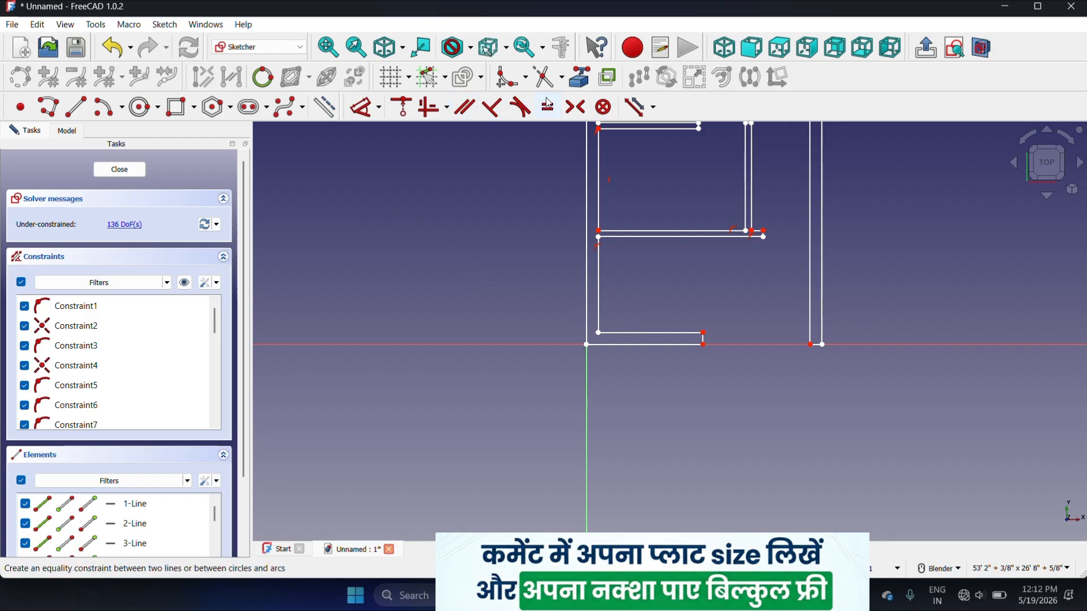
pyautogui.click(363, 113)
pyautogui.scroll(3, 546, 300)
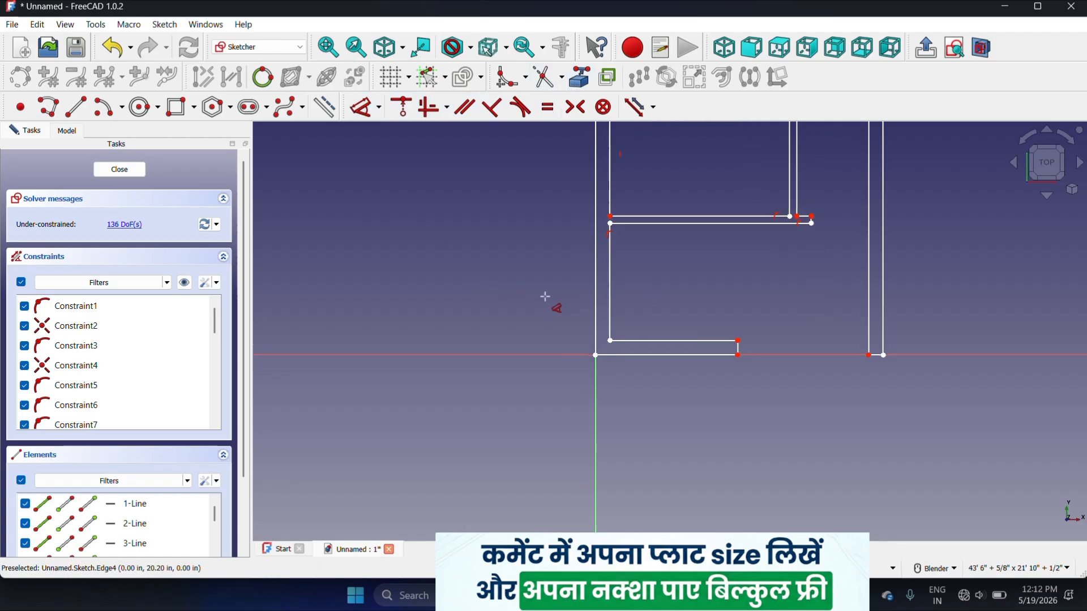
pyautogui.click(644, 274)
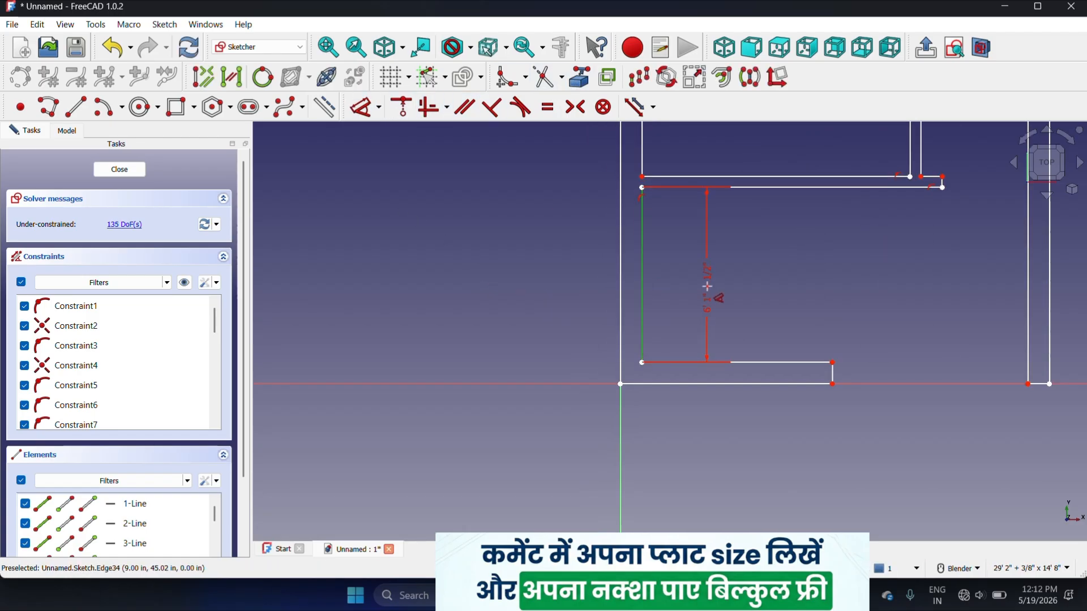
pyautogui.click(711, 293)
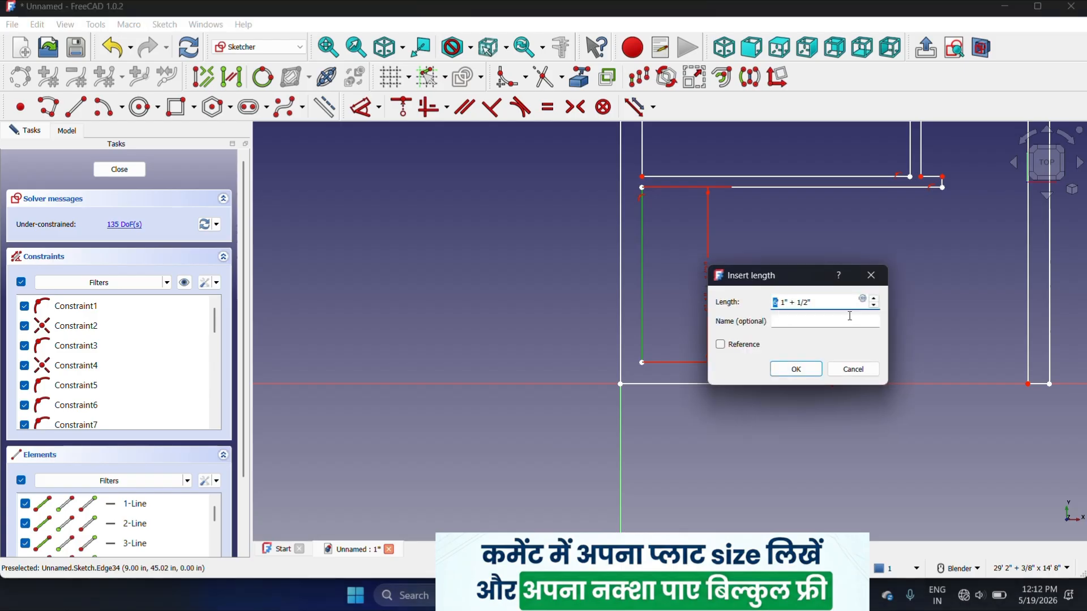
pyautogui.click(874, 271)
# - Examine the wall layout of the whole floor plan, from the bottom entrance opening to the upper end
pyautogui.scroll(-1, 541, 322)
pyautogui.scroll(-2, 541, 322)
pyautogui.scroll(1, 512, 325)
pyautogui.scroll(-1, 520, 317)
pyautogui.scroll(3, 686, 296)
pyautogui.scroll(-7, 619, 379)
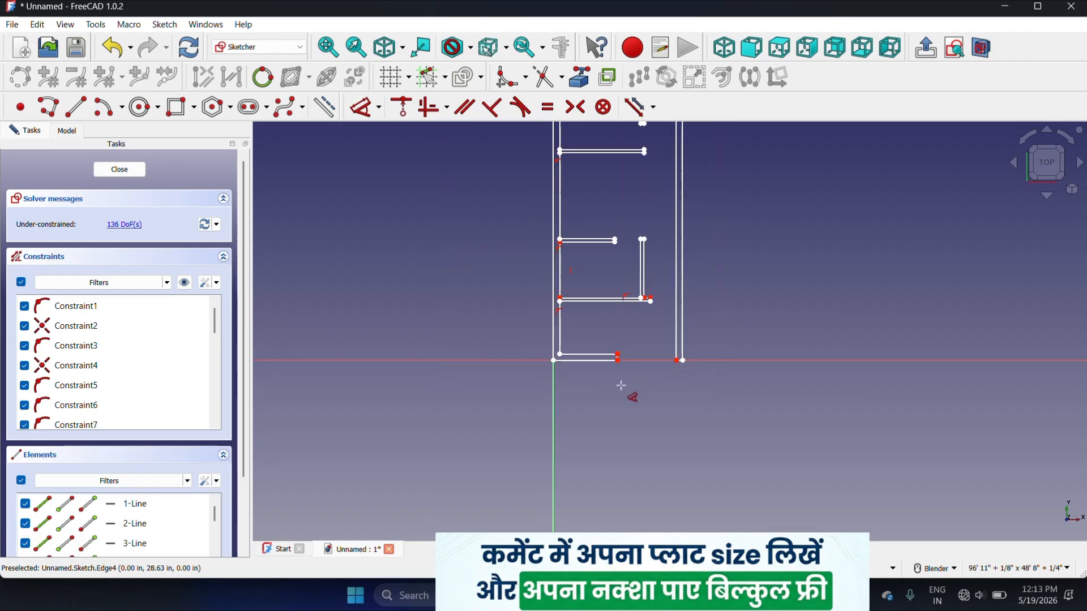
pyautogui.scroll(3, 625, 339)
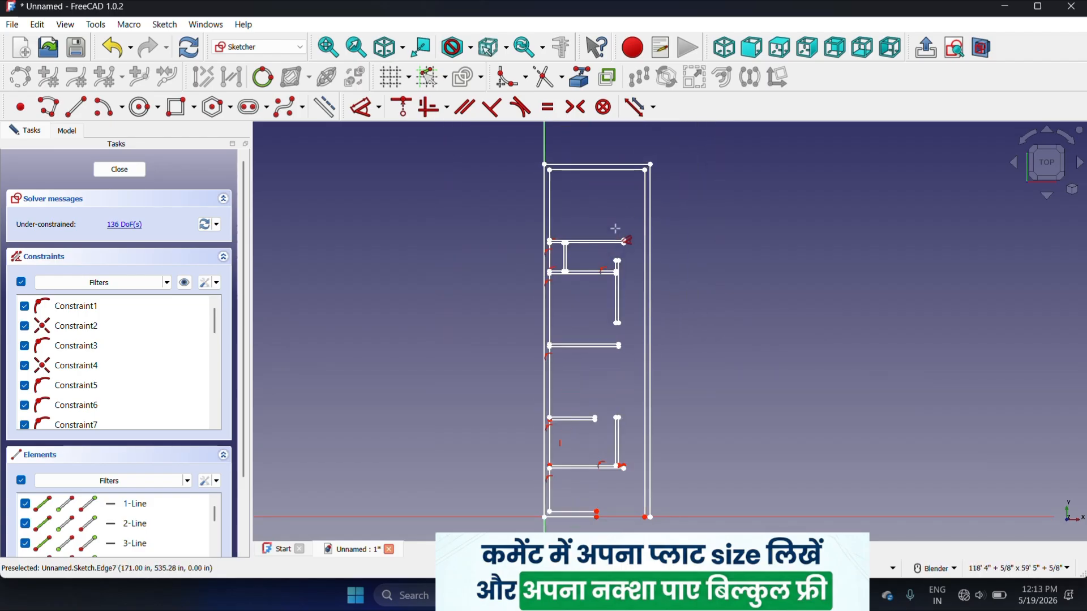
pyautogui.scroll(-1, 598, 236)
pyautogui.scroll(-1, 687, 261)
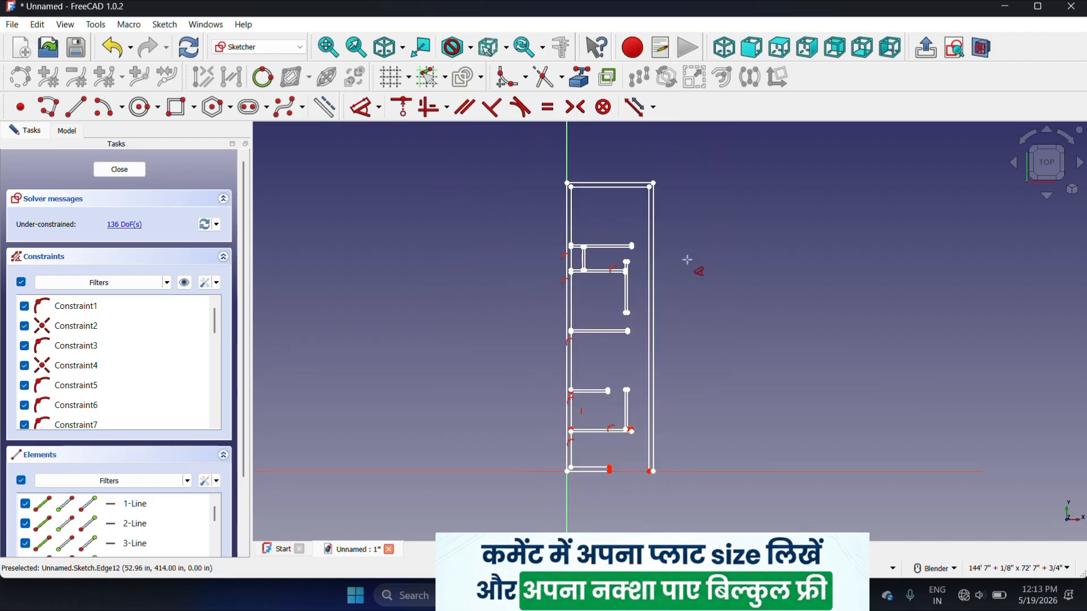
pyautogui.scroll(1, 588, 446)
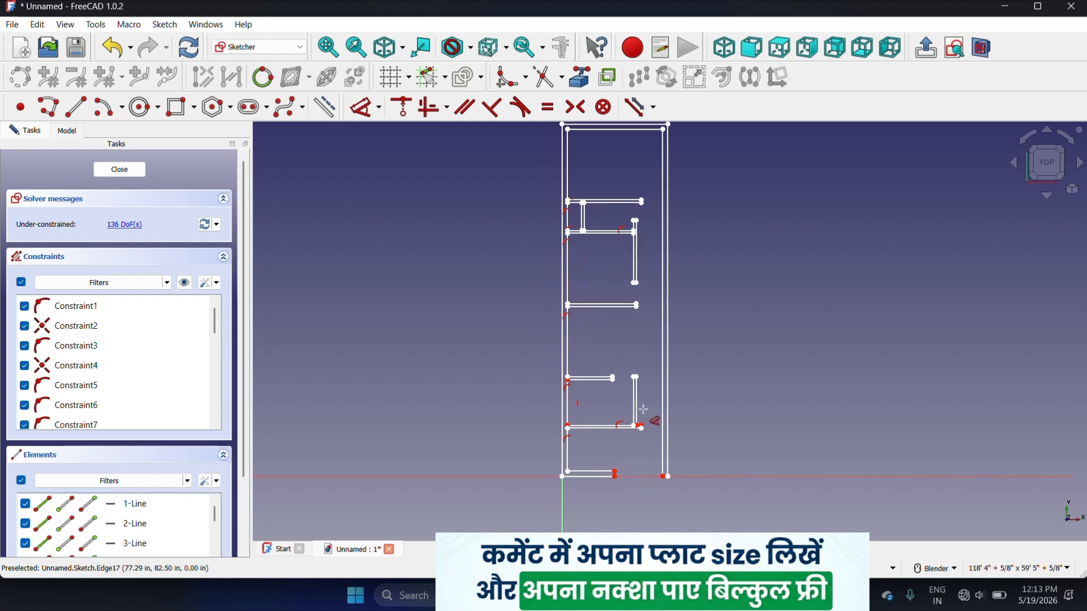
# - Add a vertical reference dimension to the left wall's inner line between the top wall and the uppermost partition
pyautogui.scroll(-1, 642, 408)
pyautogui.scroll(2, 623, 207)
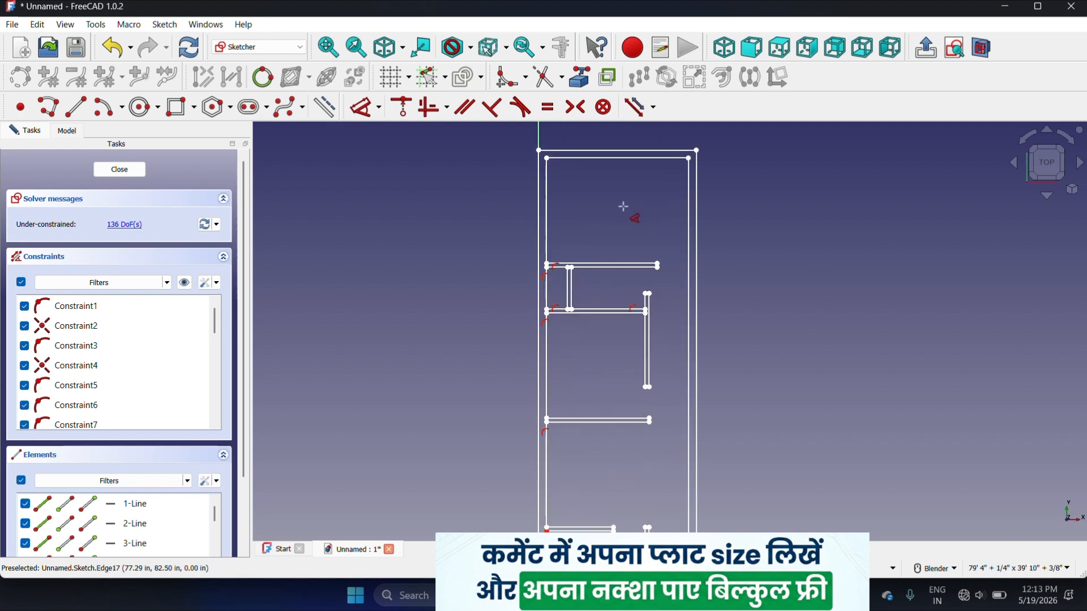
pyautogui.scroll(2, 560, 225)
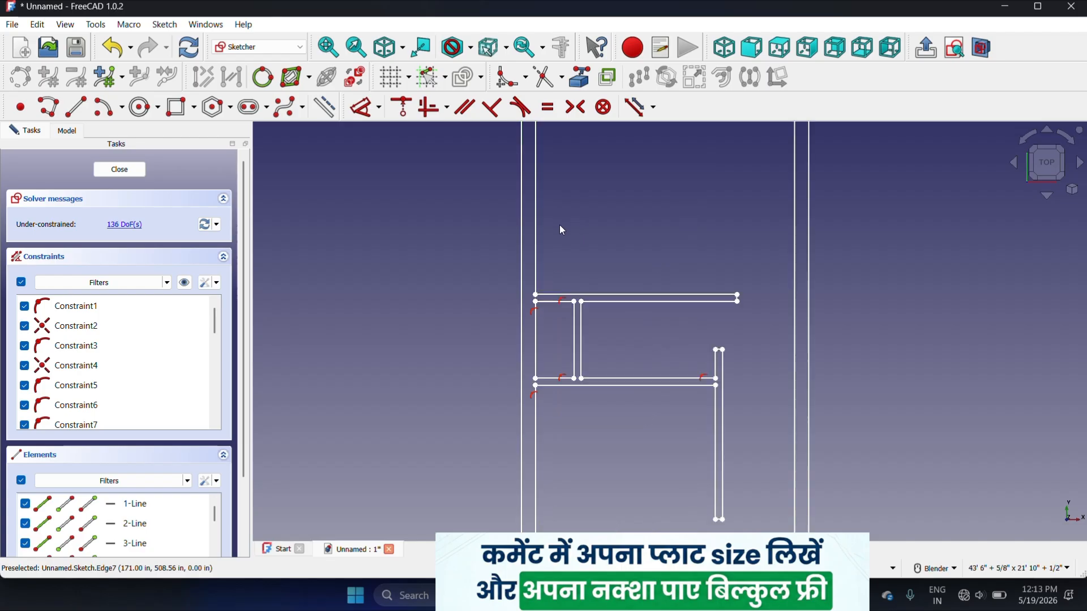
pyautogui.click(362, 107)
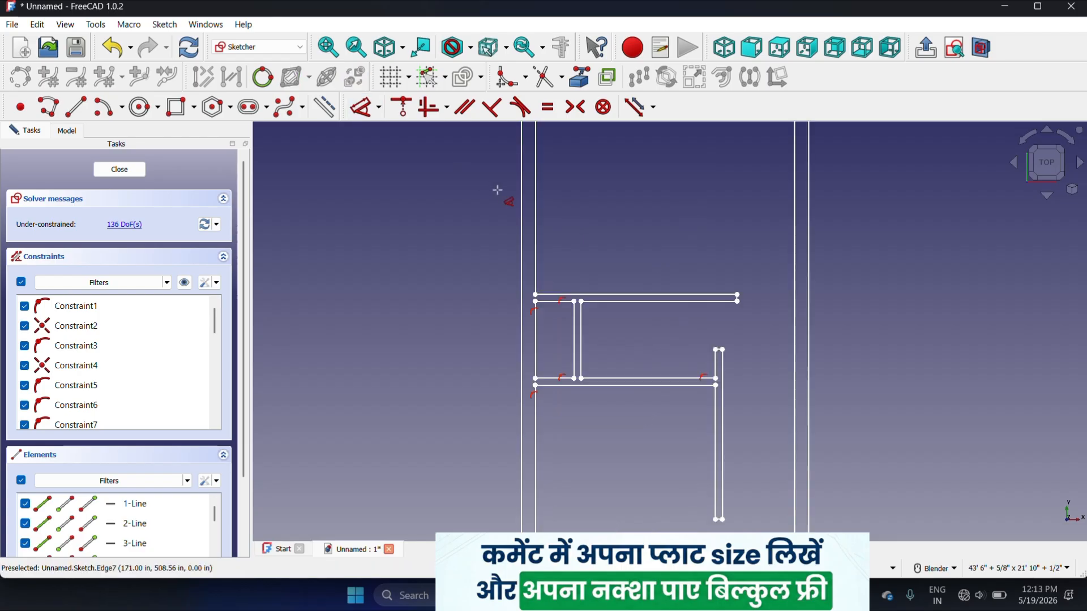
pyautogui.click(532, 217)
pyautogui.click(601, 229)
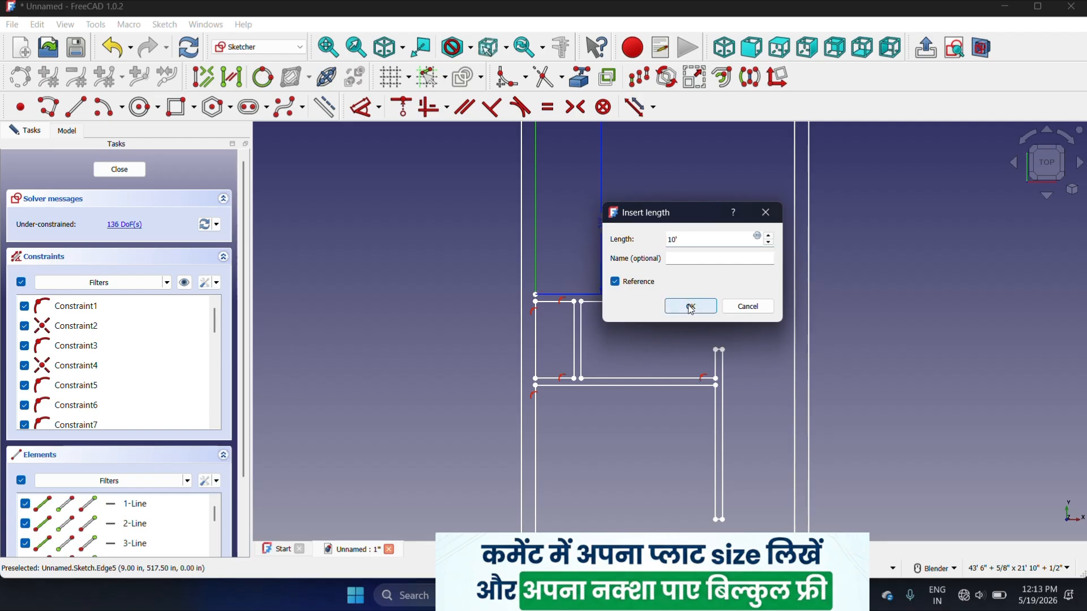
pyautogui.click(690, 306)
# - Add a horizontal reference dimension to the top wall's inner line for the uppermost room's width
pyautogui.scroll(-3, 618, 314)
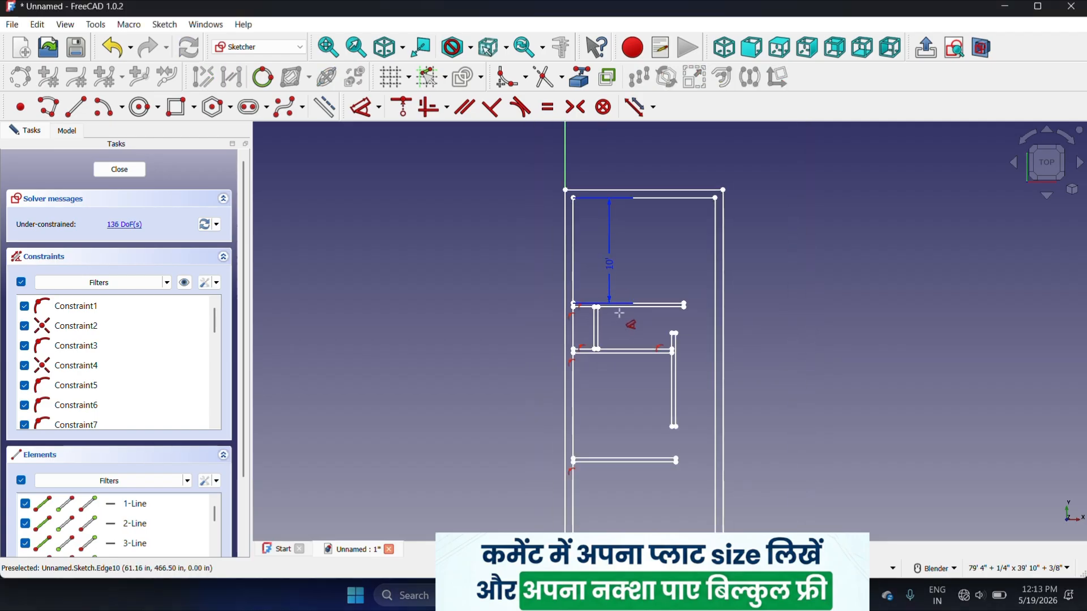
pyautogui.click(662, 197)
pyautogui.click(650, 251)
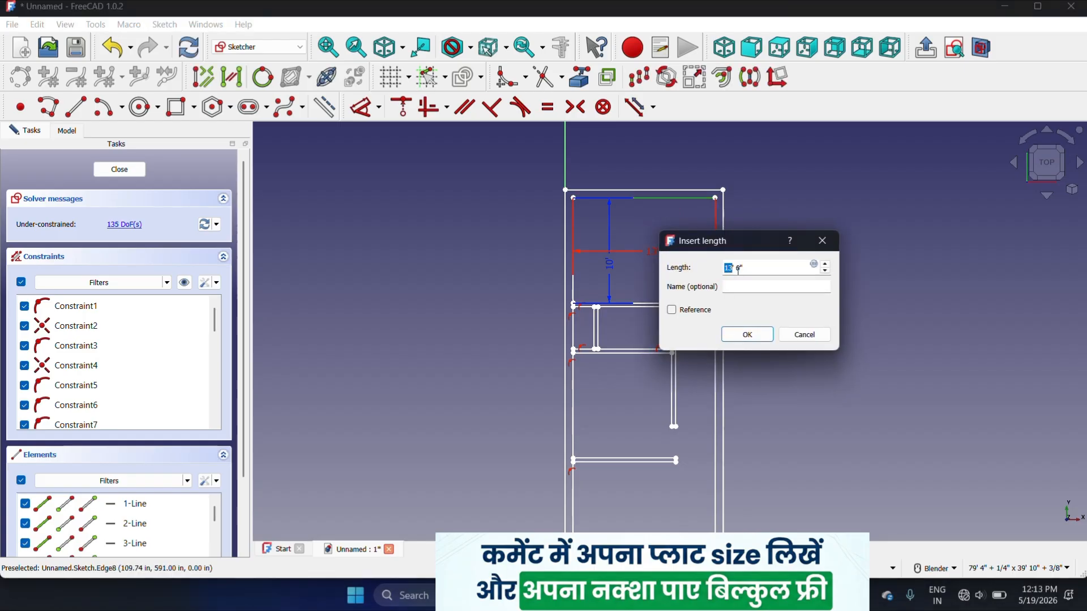
pyautogui.click(679, 311)
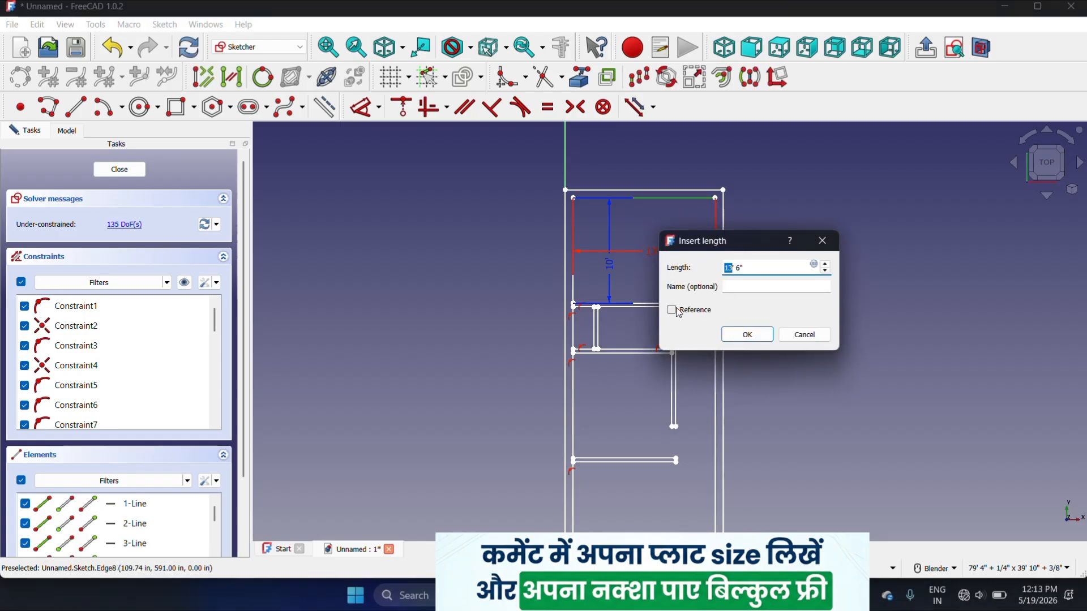
# - Confirm the horizontal dimension across the inner width of the room at the far end of the plan
pyautogui.click(747, 334)
pyautogui.scroll(4, 656, 248)
pyautogui.scroll(-5, 657, 249)
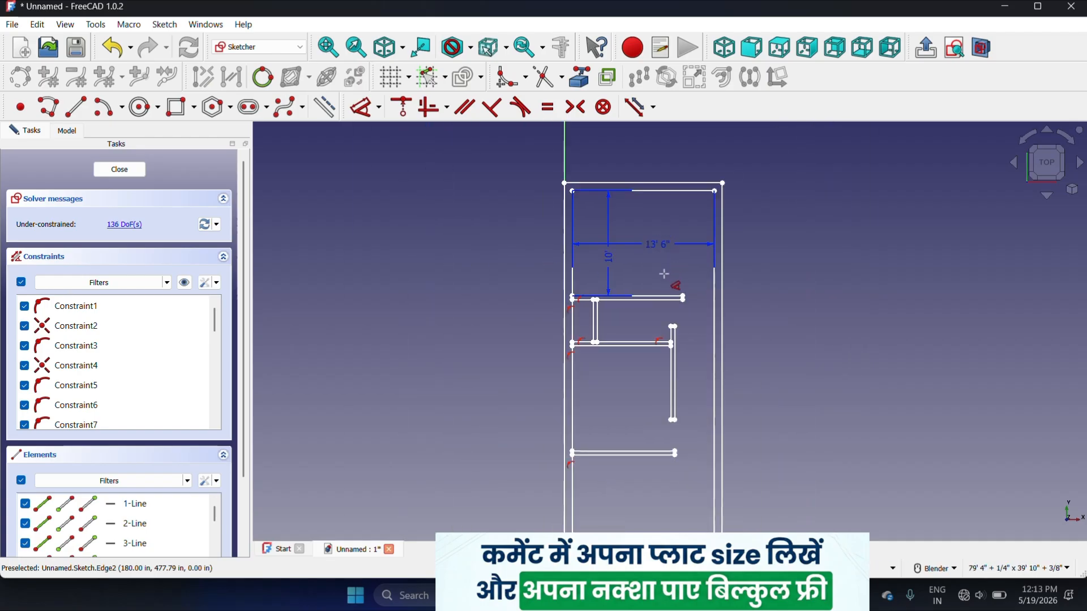
pyautogui.rightClick(764, 243)
pyautogui.scroll(-2, 670, 199)
pyautogui.scroll(4, 661, 271)
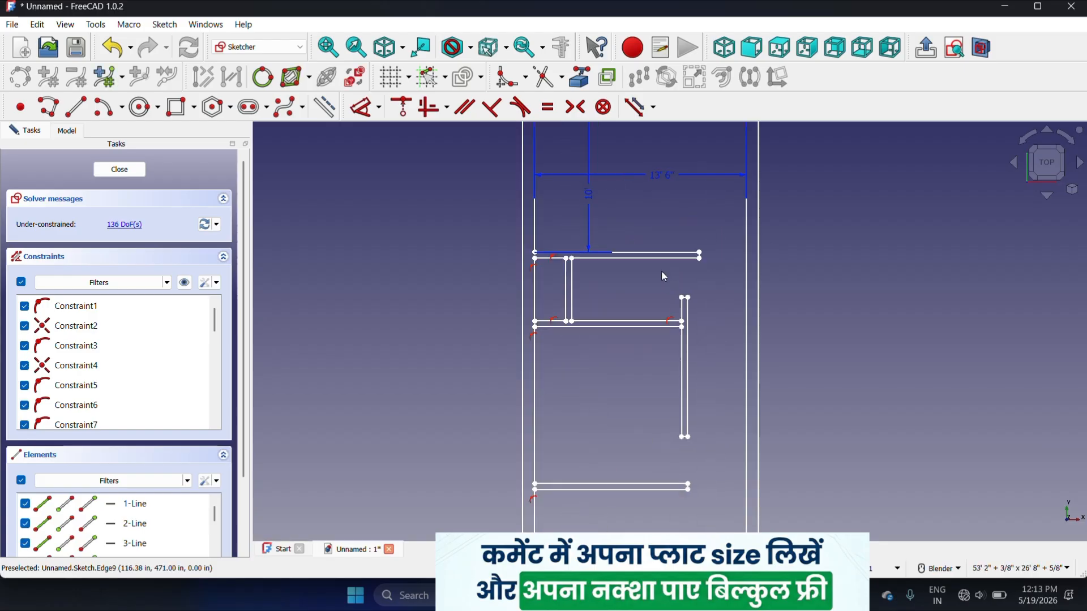
pyautogui.scroll(-2, 679, 182)
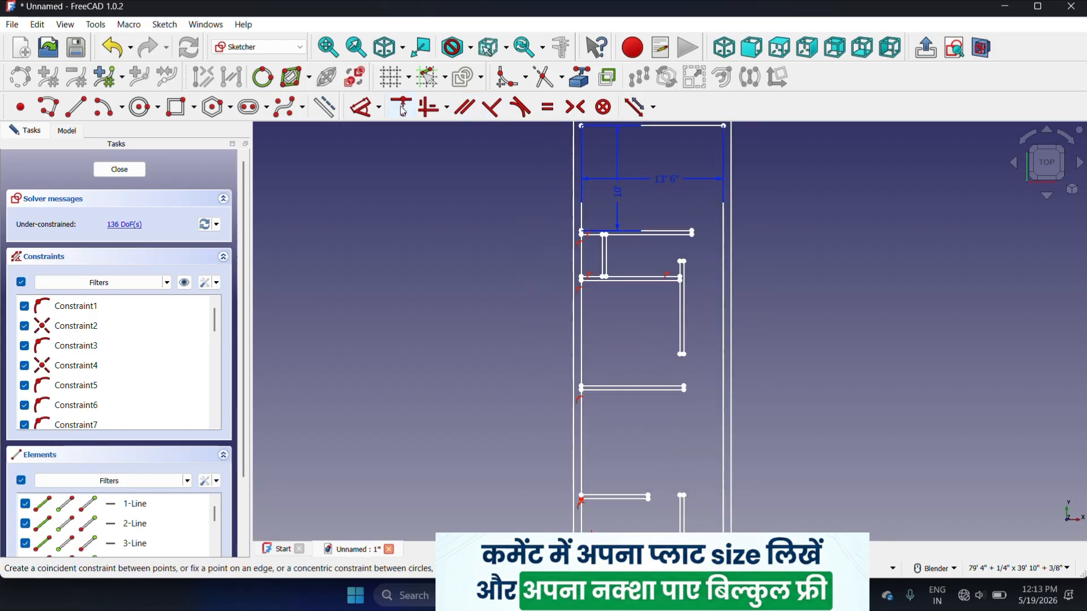
# - Measure the inner width and length of the middle room with the Dimension tool, without keeping the dimensions
pyautogui.click(364, 111)
pyautogui.scroll(3, 638, 275)
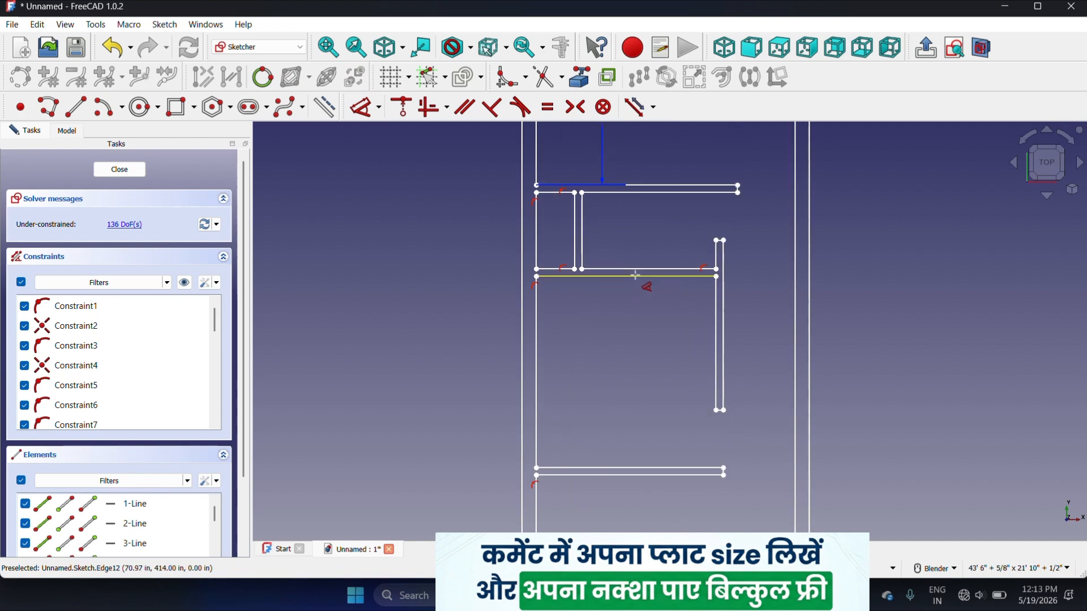
pyautogui.click(635, 275)
pyautogui.click(645, 346)
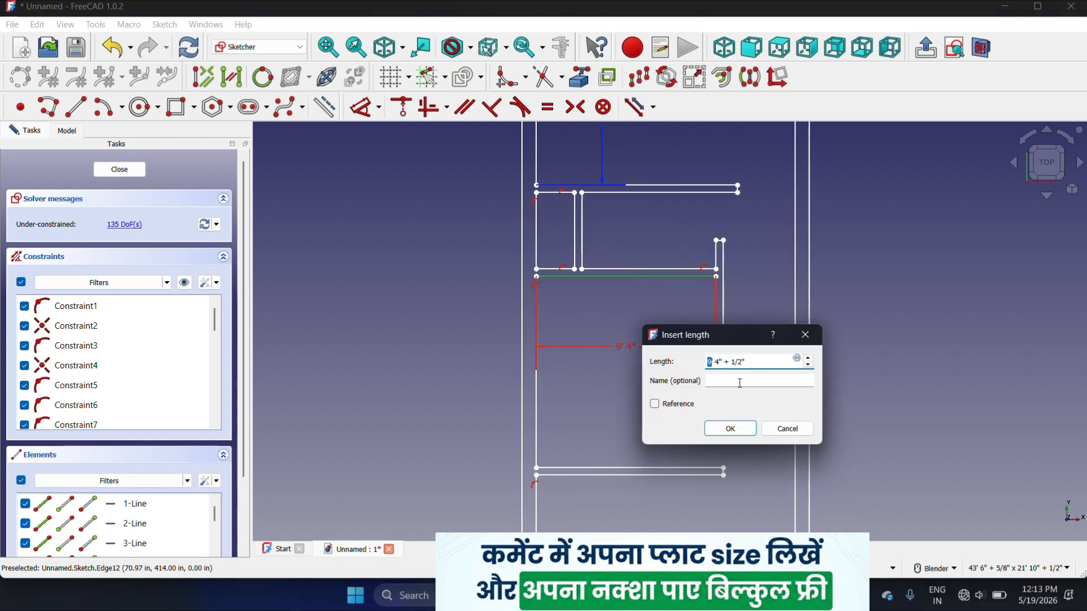
pyautogui.click(805, 334)
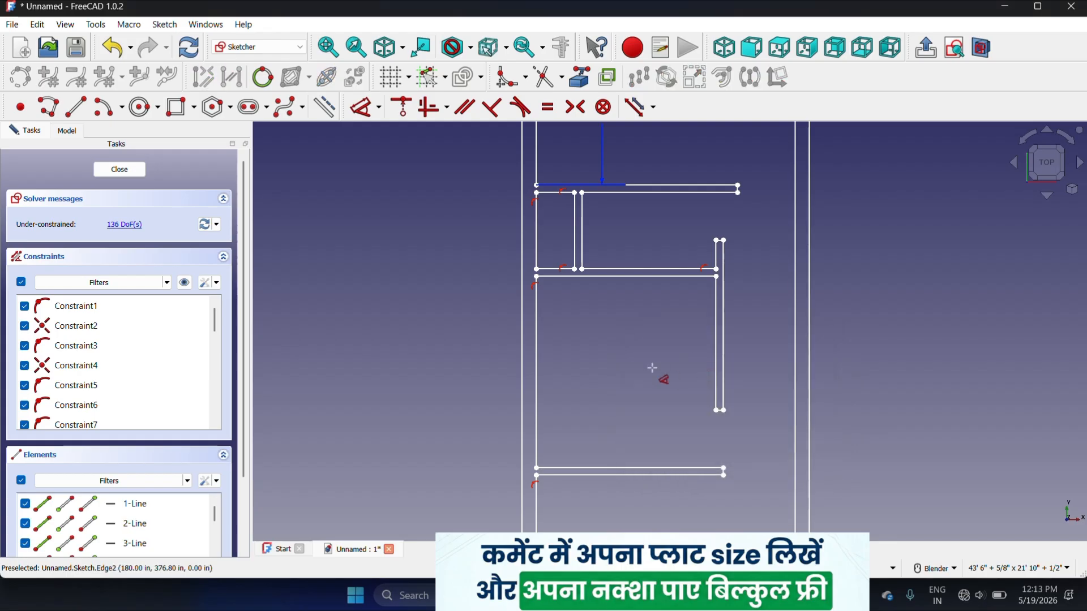
pyautogui.click(539, 406)
pyautogui.click(614, 376)
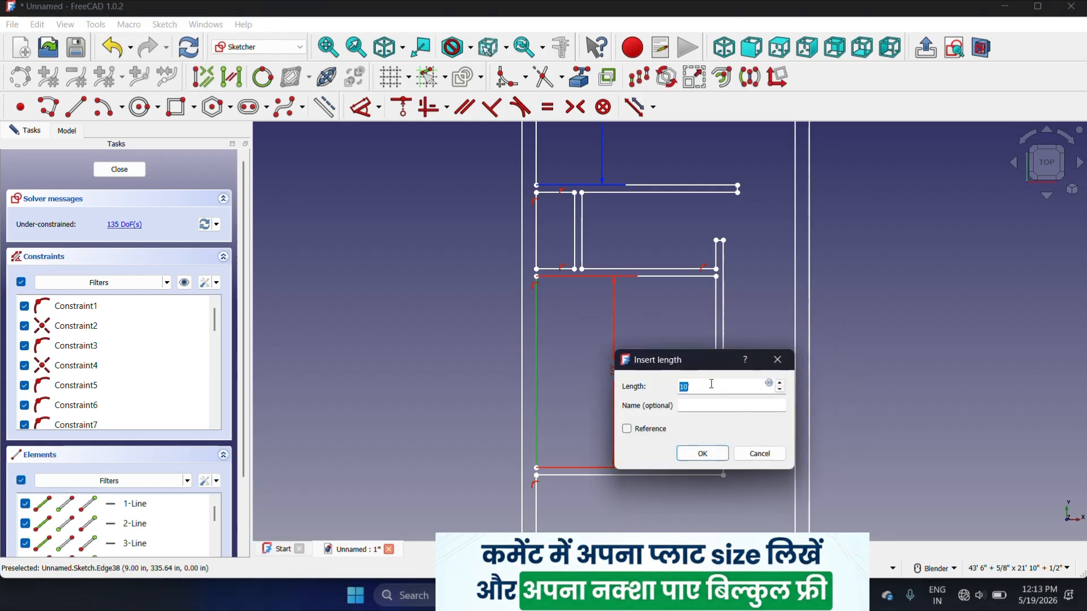
pyautogui.click(777, 359)
# - Examine the room divisions, wall ends and front opening along the whole floor plan sketch
pyautogui.scroll(-5, 686, 292)
pyautogui.scroll(3, 676, 272)
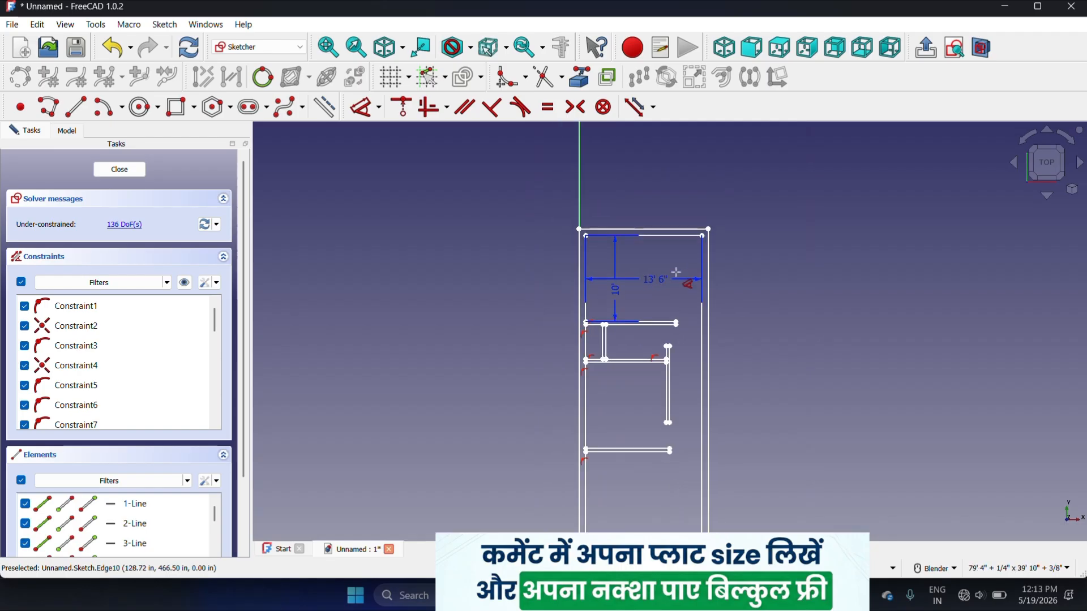
pyautogui.scroll(3, 652, 325)
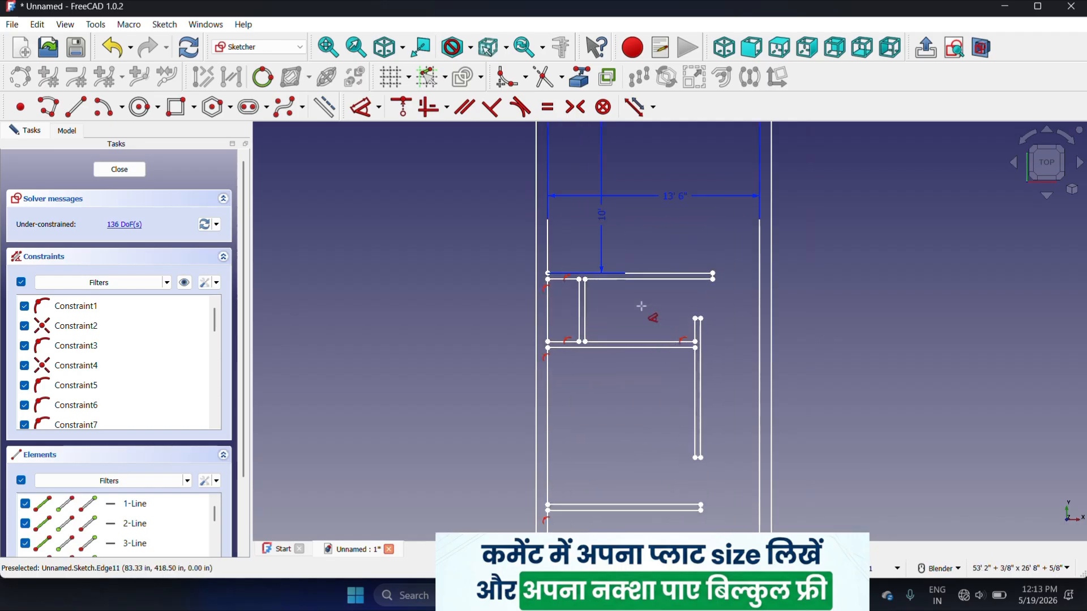
pyautogui.scroll(-5, 641, 306)
pyautogui.scroll(4, 622, 385)
pyautogui.scroll(-3, 637, 397)
pyautogui.scroll(3, 636, 431)
pyautogui.scroll(-4, 629, 467)
pyautogui.scroll(6, 629, 467)
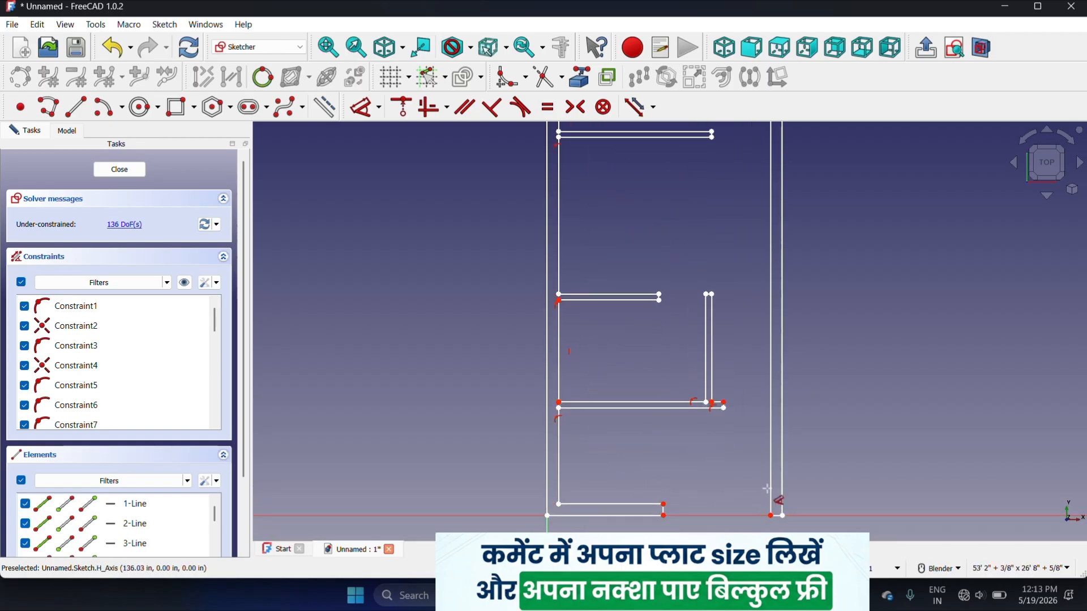
pyautogui.scroll(-2, 728, 487)
pyautogui.scroll(3, 718, 461)
pyautogui.scroll(4, 724, 441)
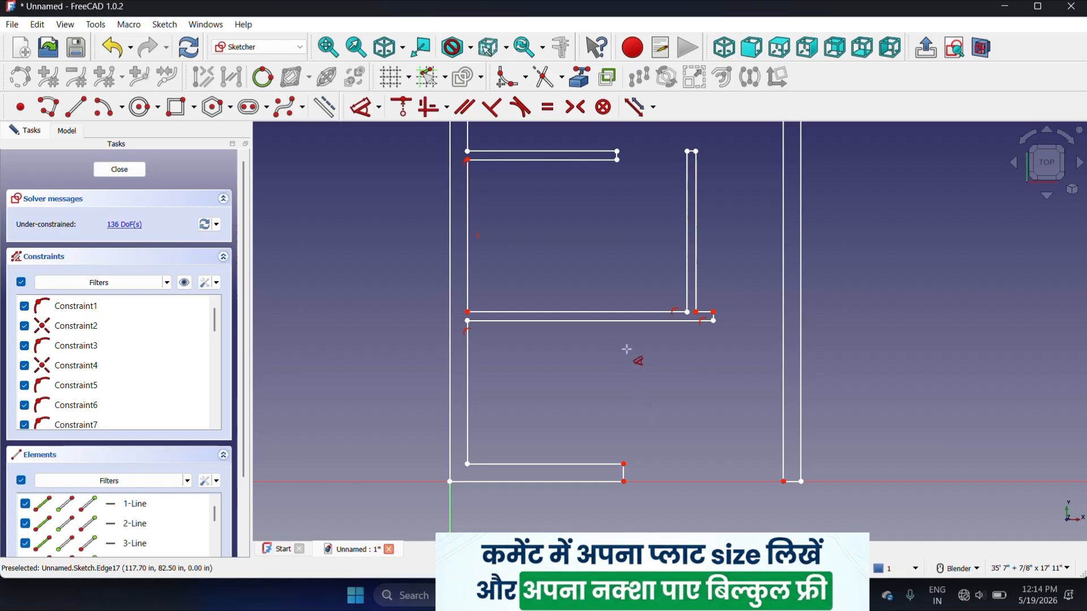
pyautogui.scroll(-1, 630, 354)
pyautogui.scroll(1, 613, 347)
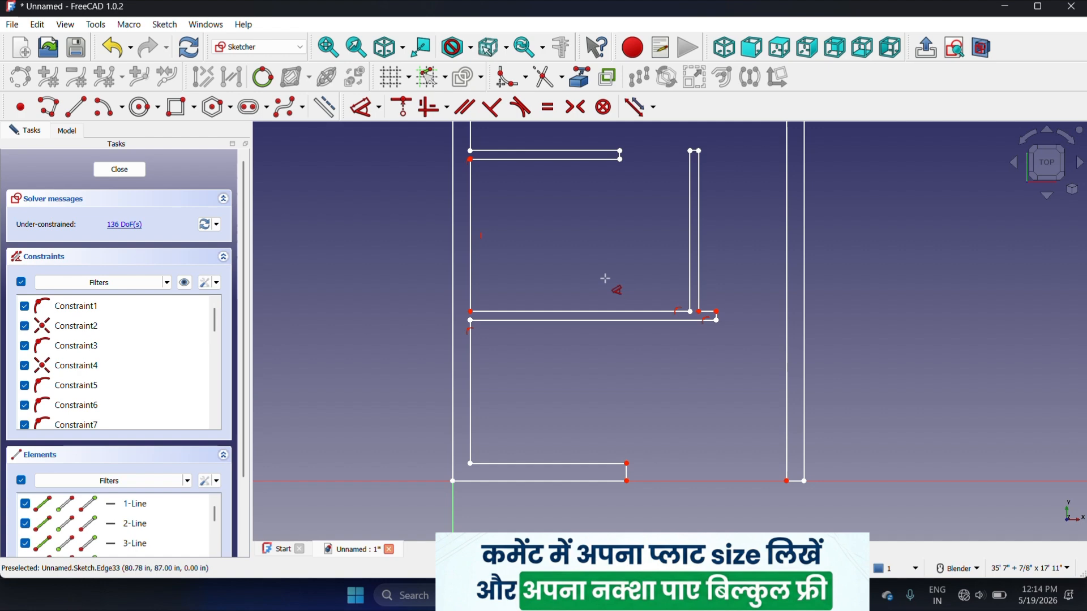
pyautogui.scroll(-4, 616, 340)
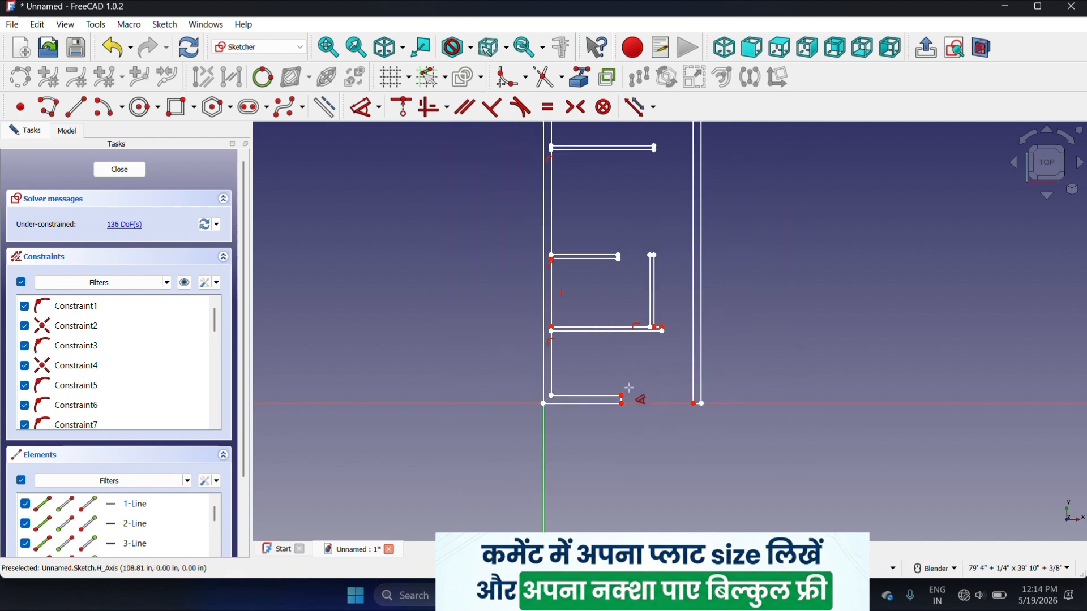
pyautogui.scroll(1, 629, 388)
pyautogui.scroll(1, 663, 355)
pyautogui.scroll(1, 664, 355)
pyautogui.scroll(-1, 665, 362)
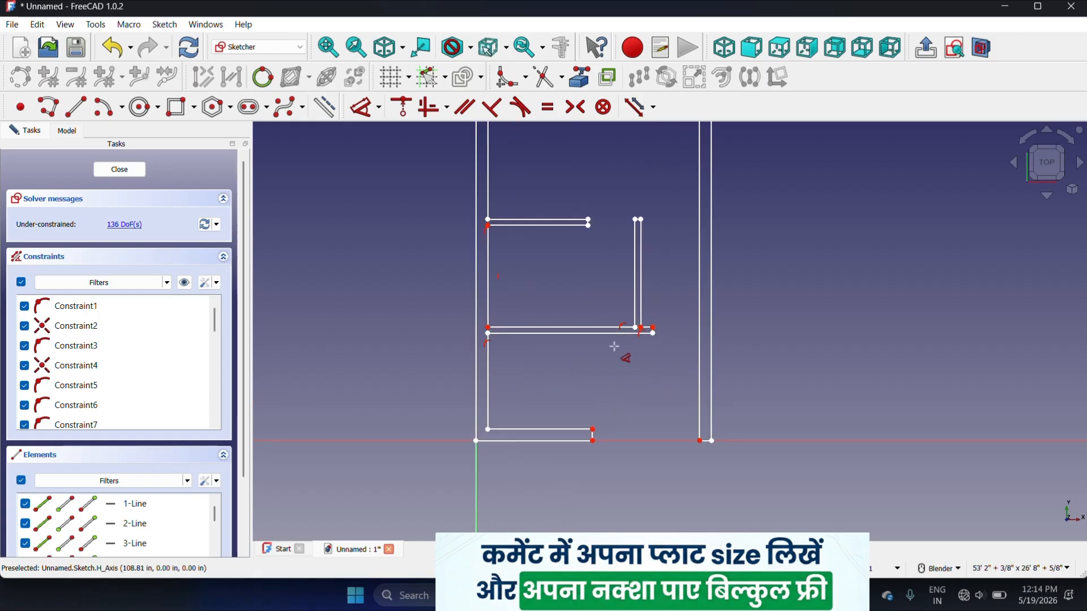
pyautogui.scroll(-1, 604, 345)
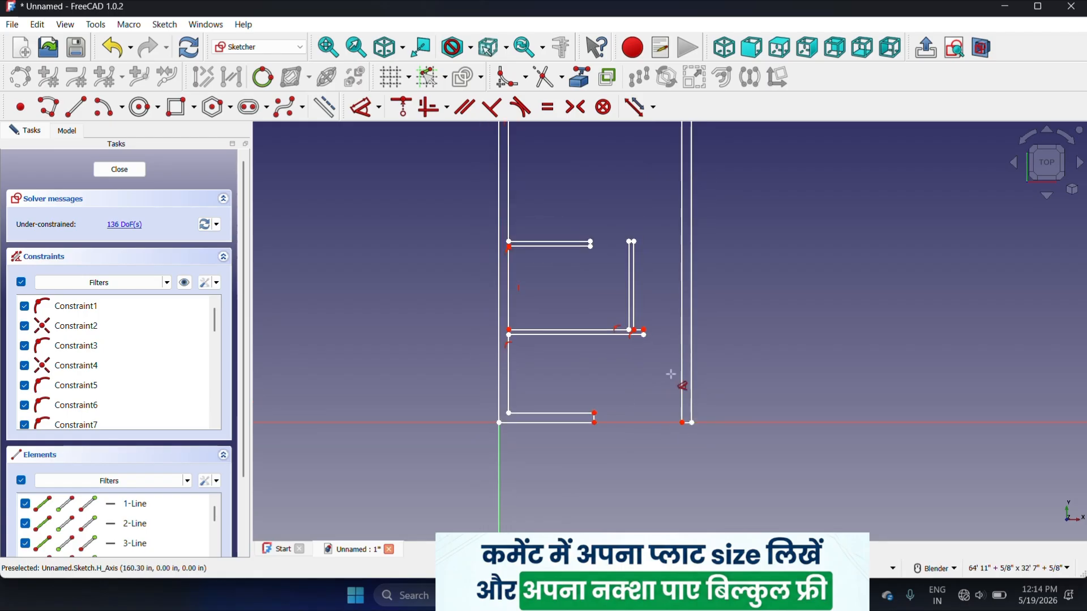
pyautogui.scroll(2, 593, 382)
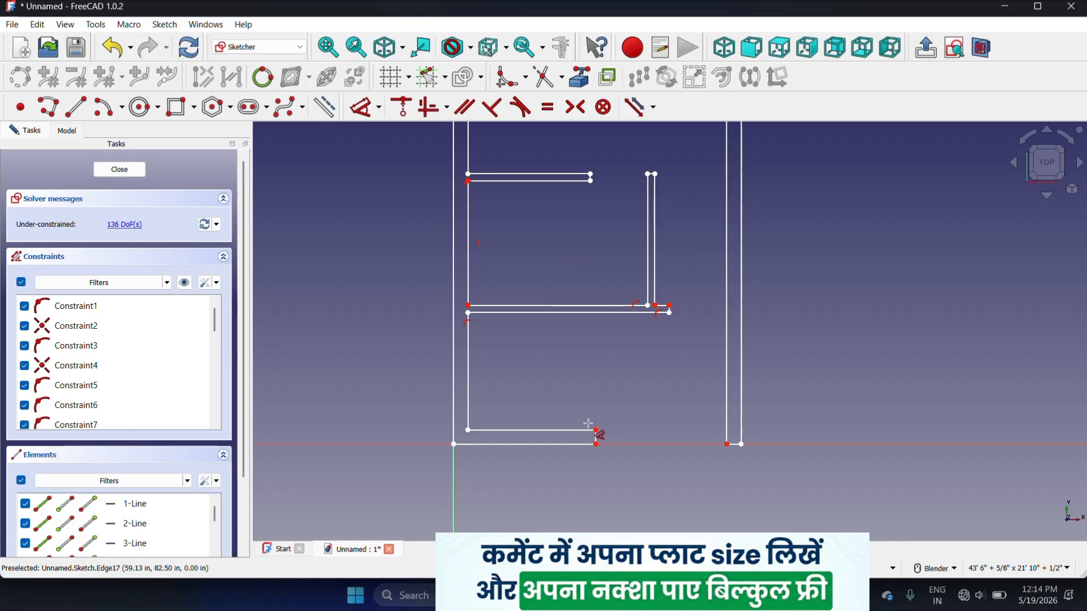
pyautogui.scroll(-1, 587, 351)
pyautogui.scroll(-2, 587, 351)
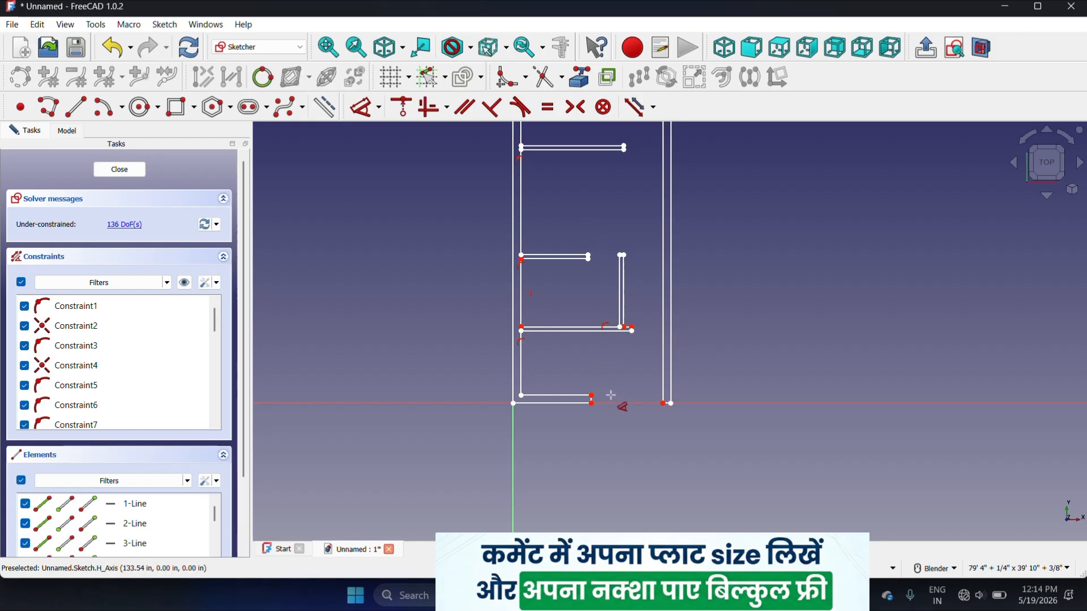
pyautogui.scroll(-4, 604, 364)
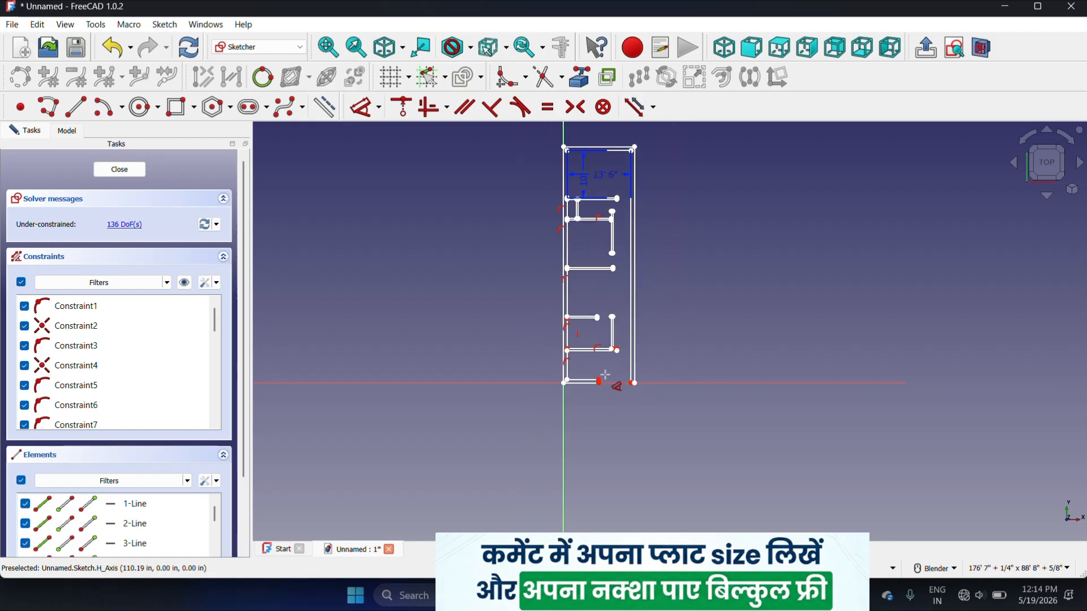
pyautogui.scroll(1, 623, 383)
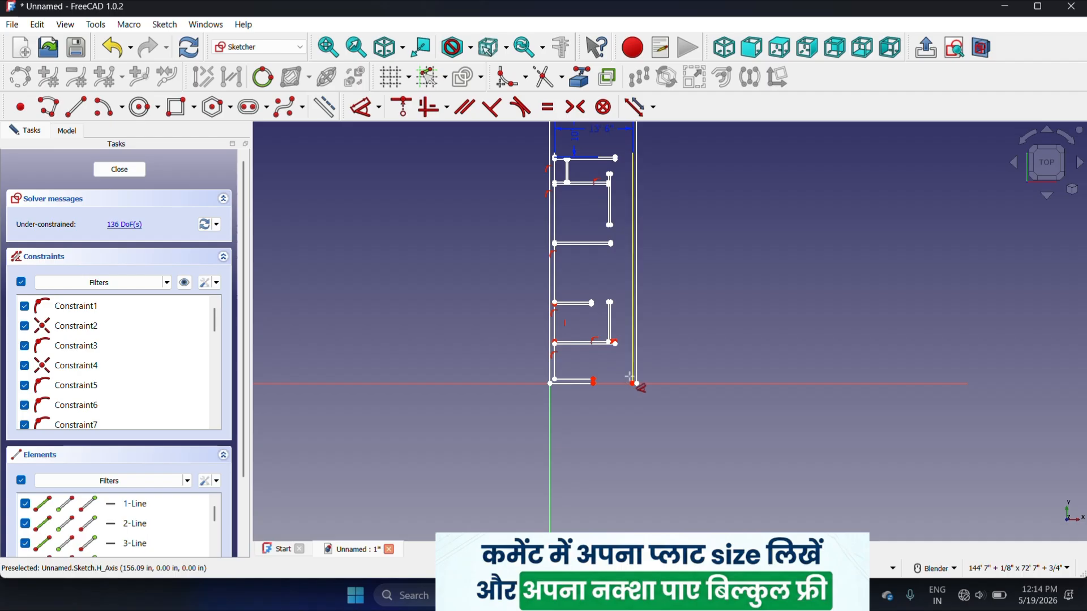
# - Delete all constraints from the floor plan sketch and close the sketch
pyautogui.click(180, 26)
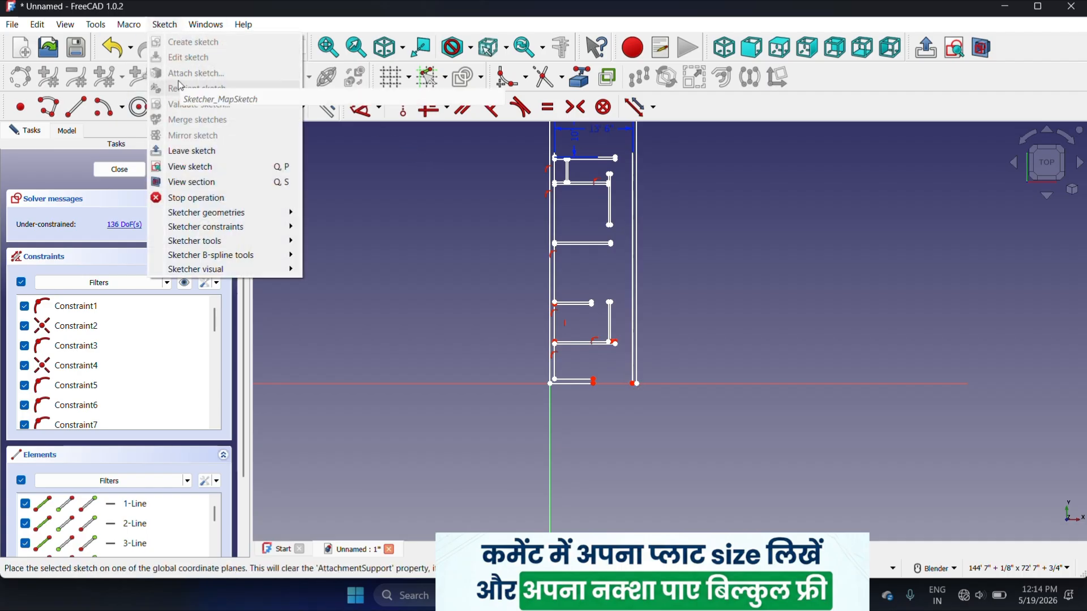
pyautogui.moveTo(192, 245)
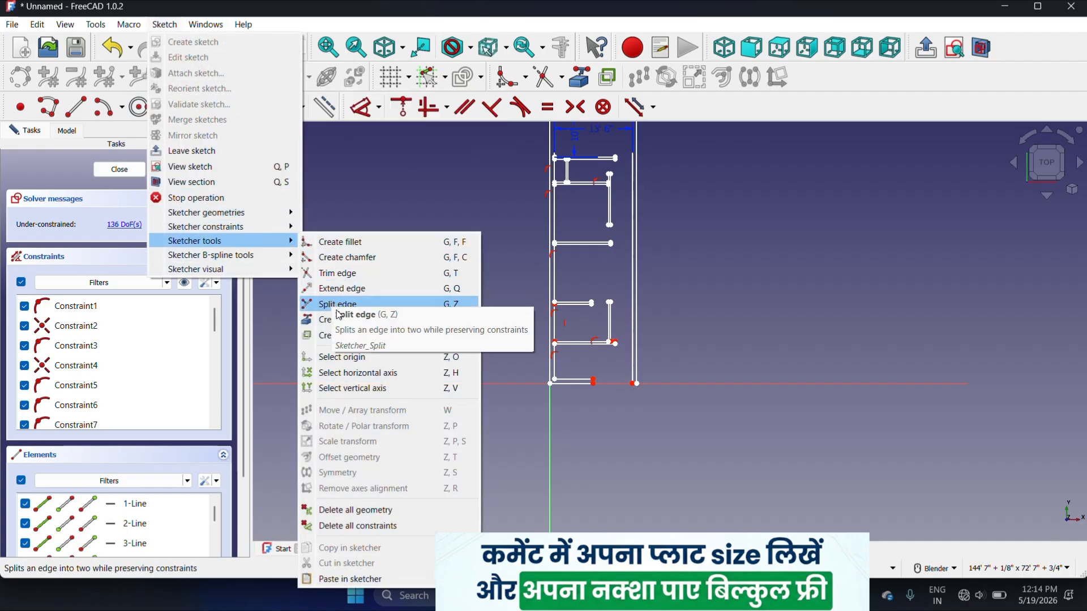
pyautogui.click(346, 527)
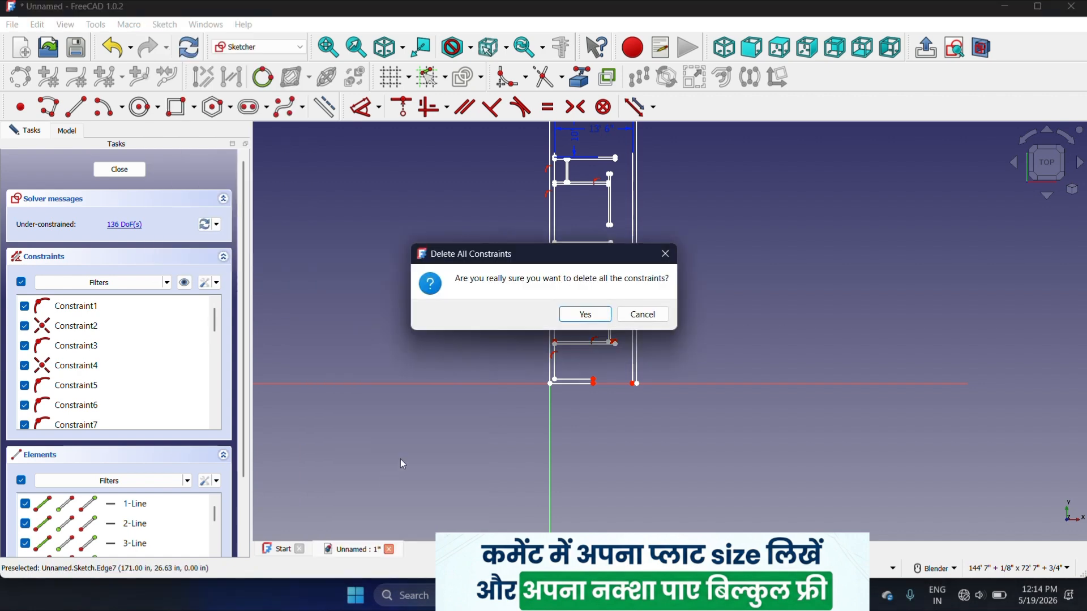
pyautogui.click(567, 318)
pyautogui.scroll(2, 558, 276)
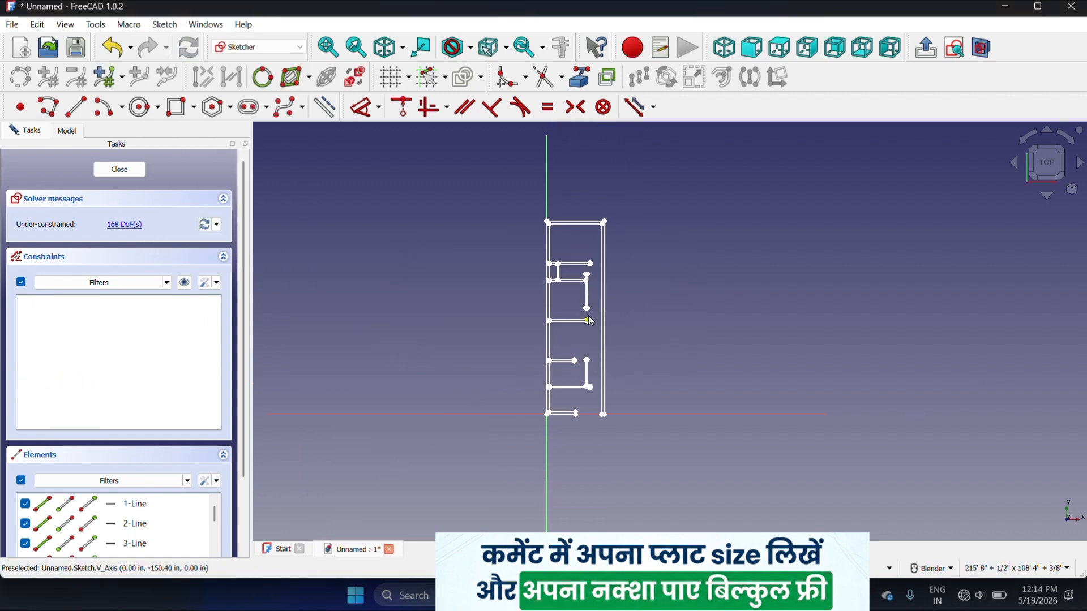
pyautogui.scroll(2, 561, 280)
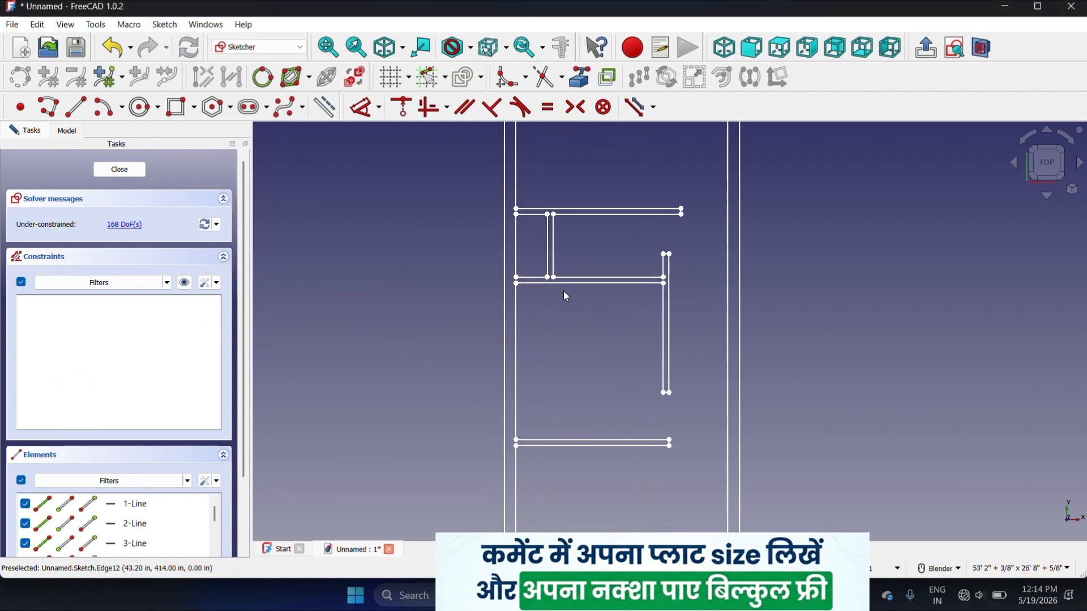
pyautogui.click(127, 173)
# - Examine the wall outlines of the closed floor plan sketch in the isometric view
pyautogui.scroll(-5, 426, 440)
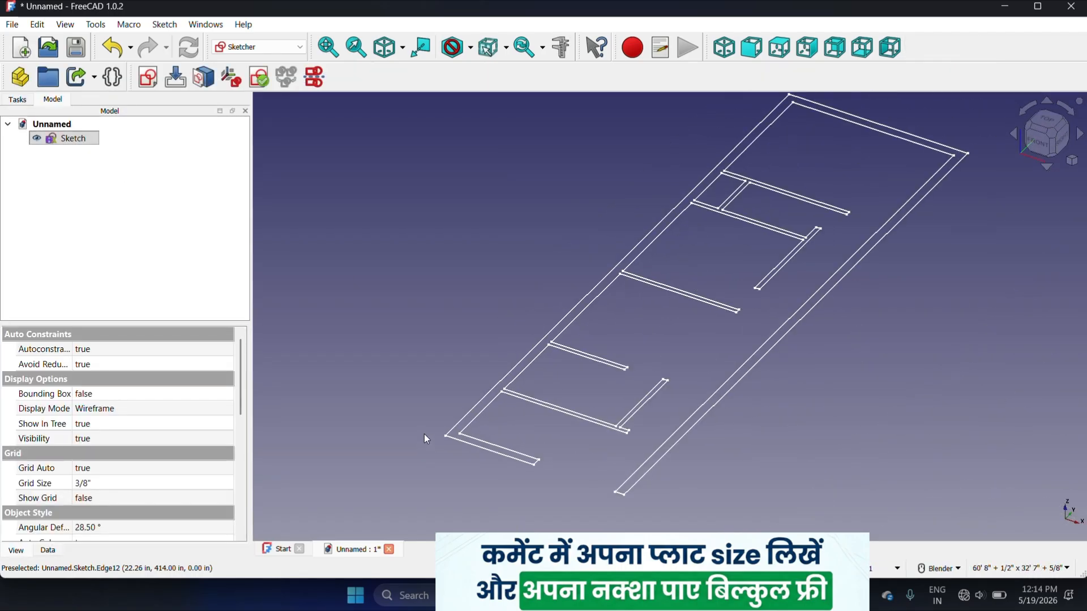
pyautogui.scroll(-3, 854, 275)
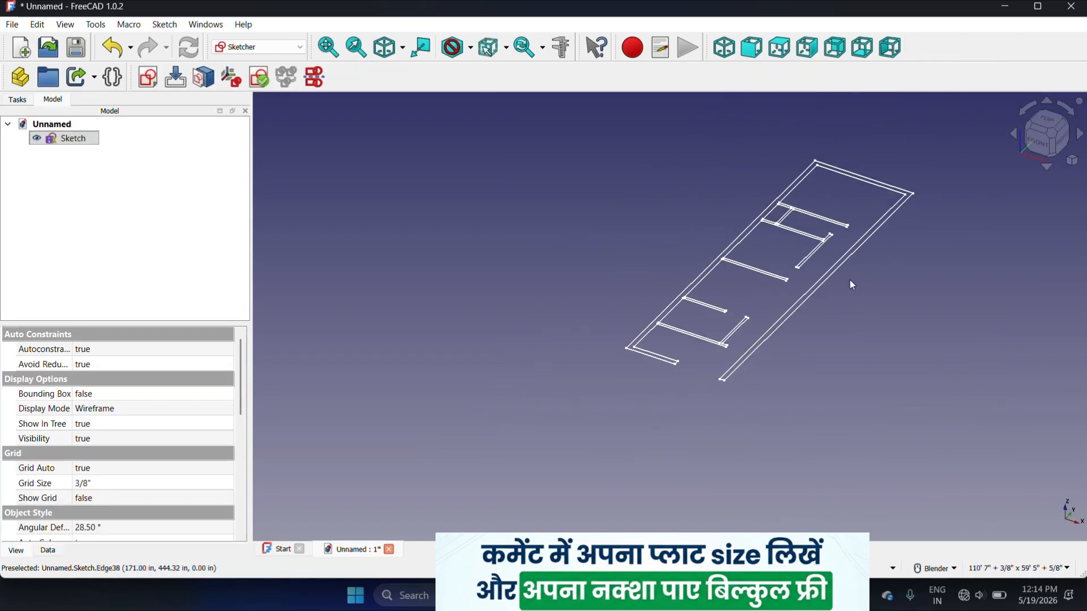
pyautogui.scroll(5, 833, 191)
pyautogui.scroll(-3, 760, 248)
pyautogui.scroll(3, 653, 440)
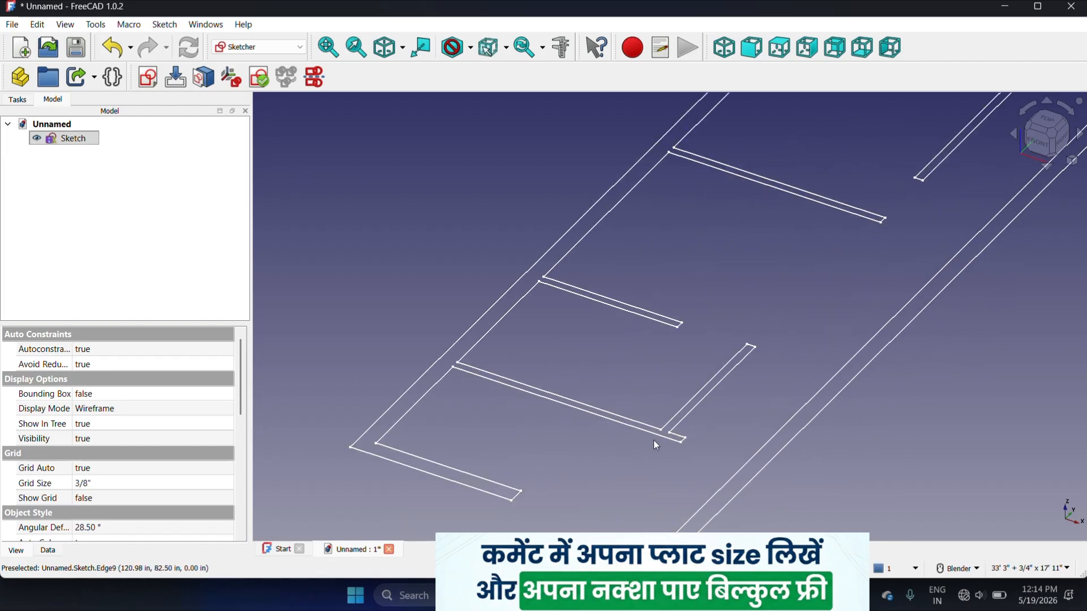
pyautogui.scroll(-2, 701, 453)
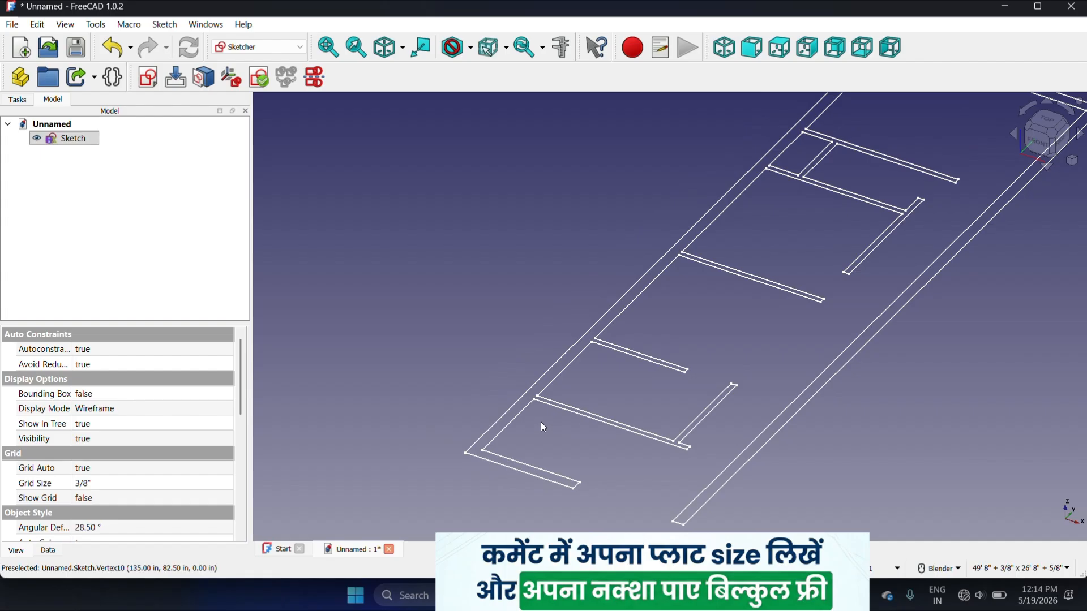
pyautogui.scroll(-2, 713, 453)
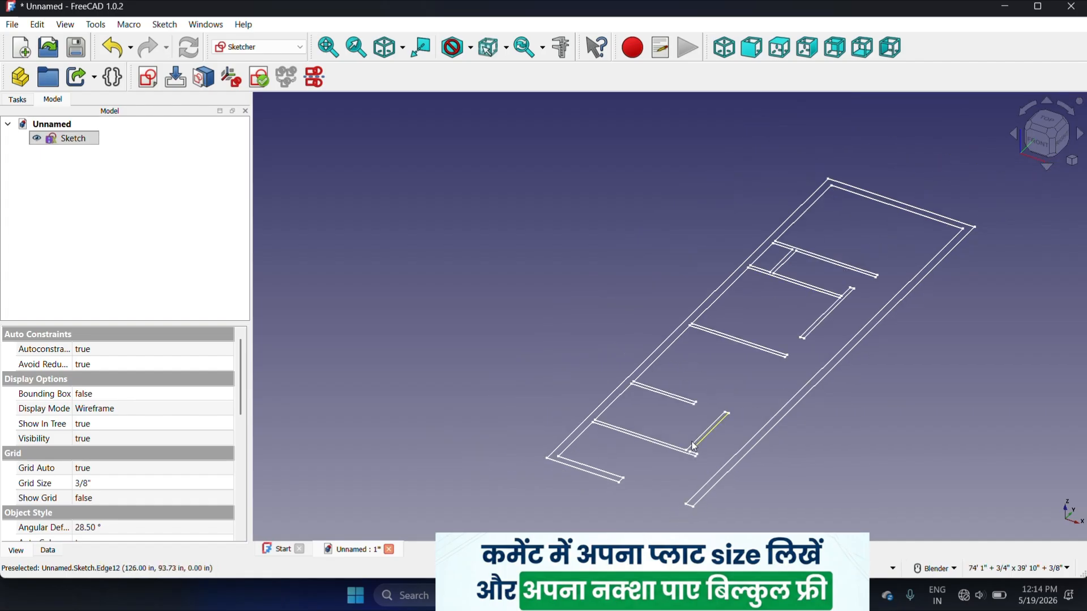
pyautogui.scroll(-1, 785, 260)
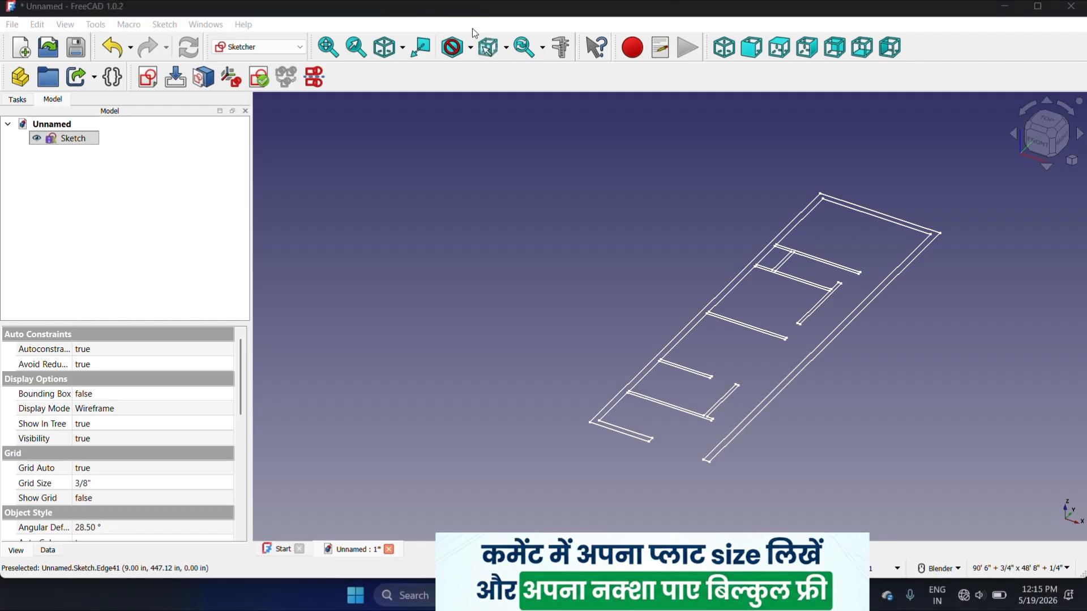
# - Save the document as a FreeCAD file named "15'by50' plan"
pyautogui.click(77, 50)
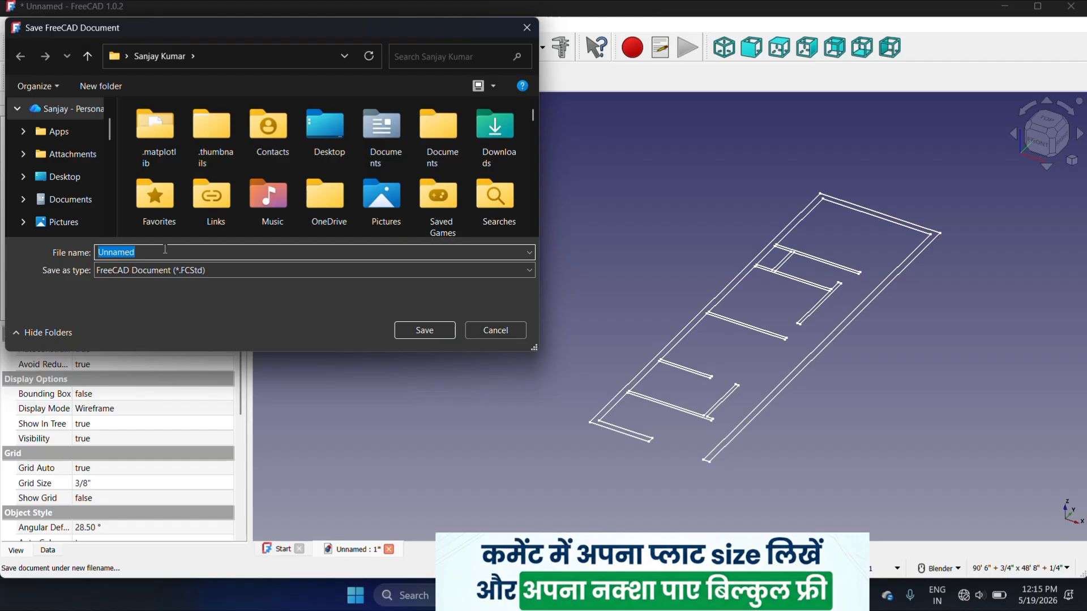
pyautogui.write('15')
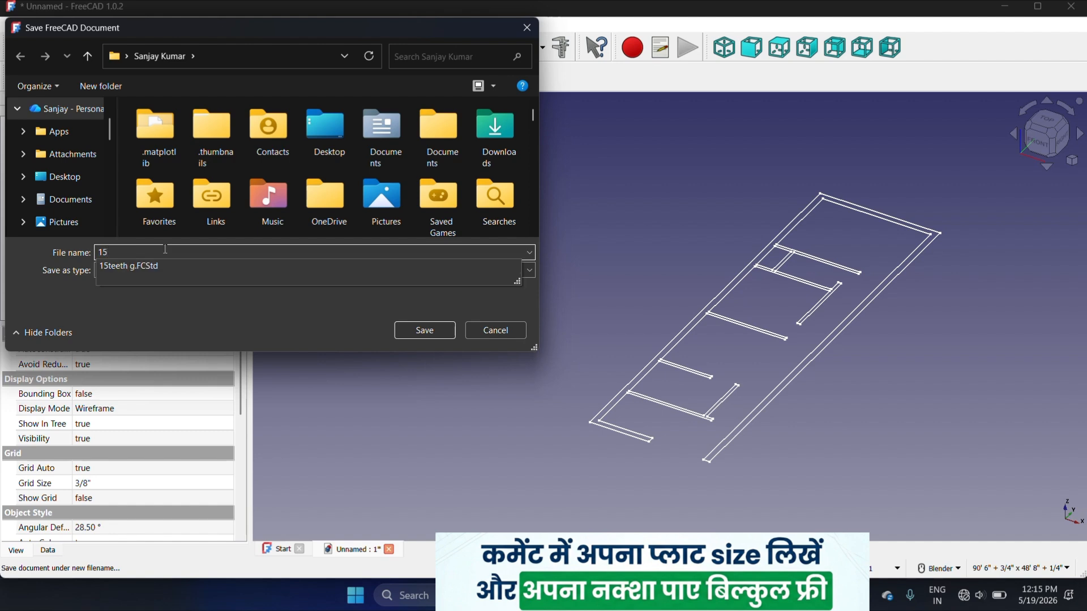
pyautogui.write("'by50' plan")
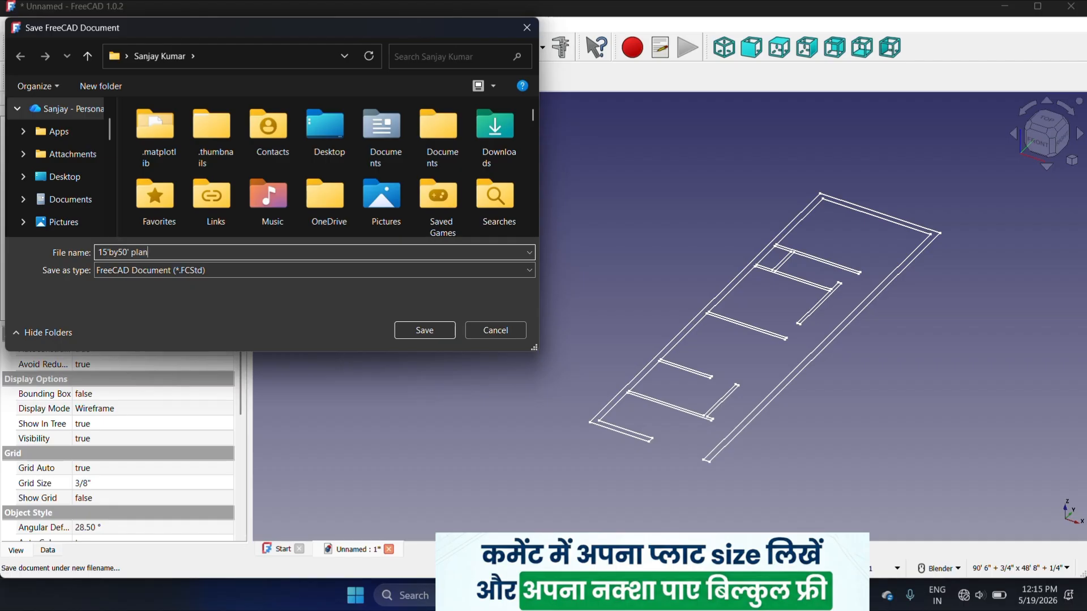
pyautogui.click(417, 332)
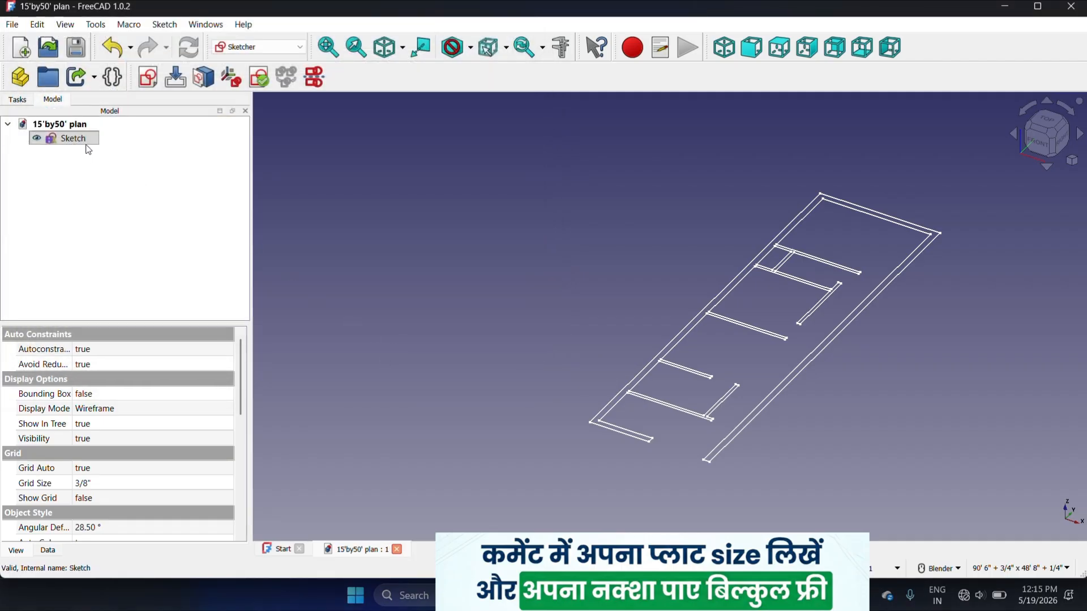
pyautogui.scroll(-2, 433, 284)
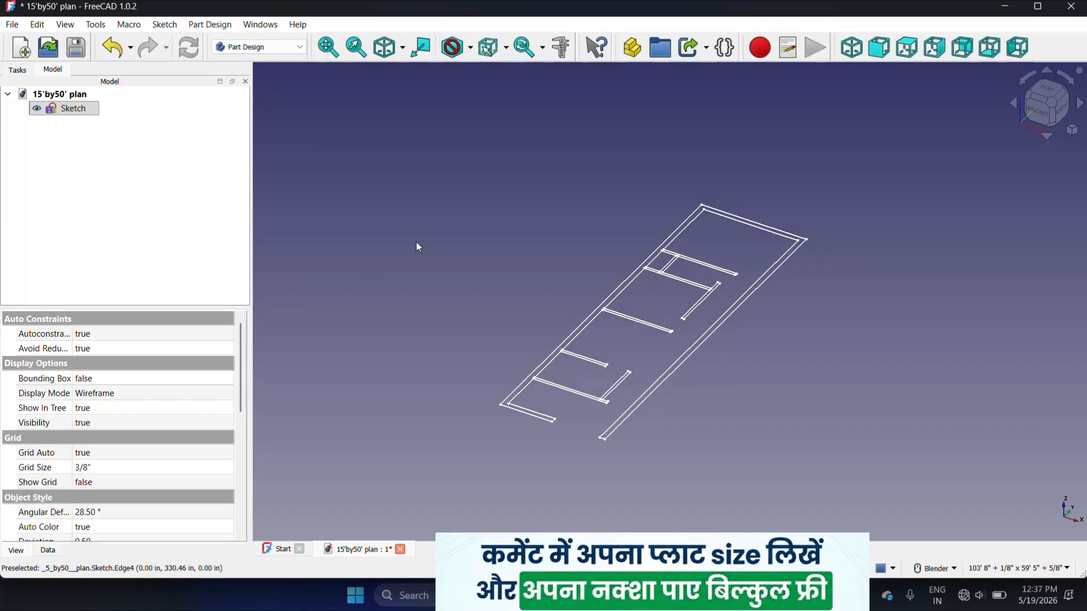
pyautogui.doubleClick(78, 110)
pyautogui.scroll(-4, 601, 308)
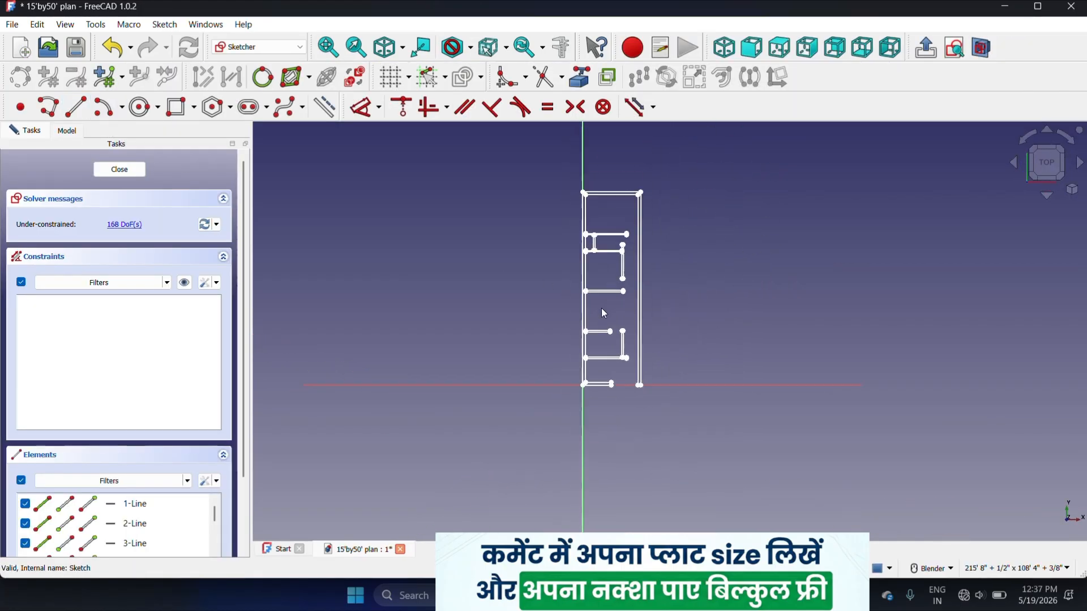
pyautogui.scroll(3, 628, 234)
pyautogui.scroll(2, 630, 237)
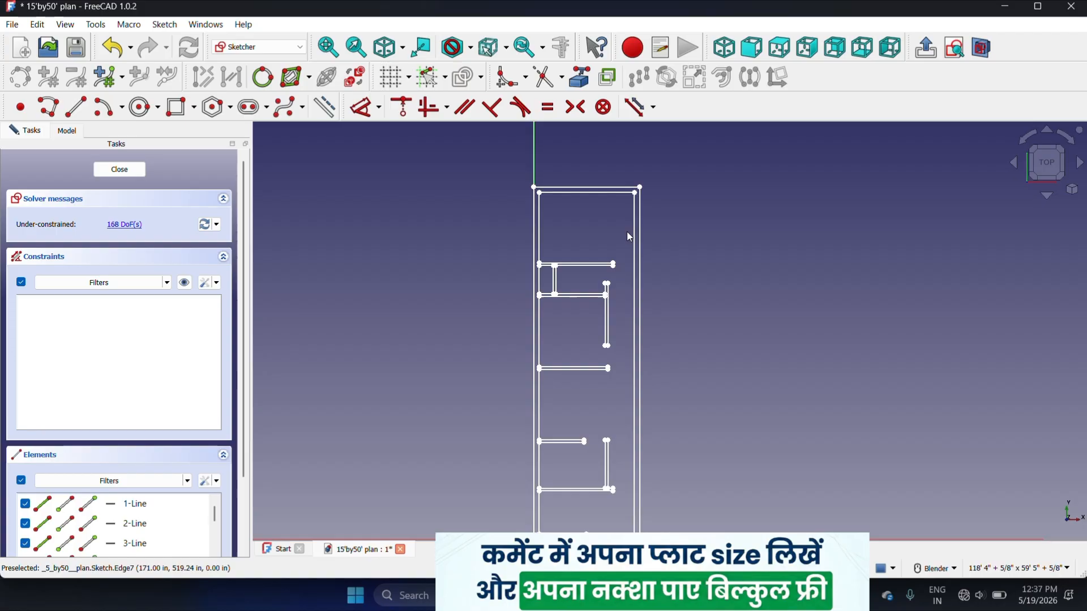
pyautogui.click(131, 172)
pyautogui.scroll(4, 667, 317)
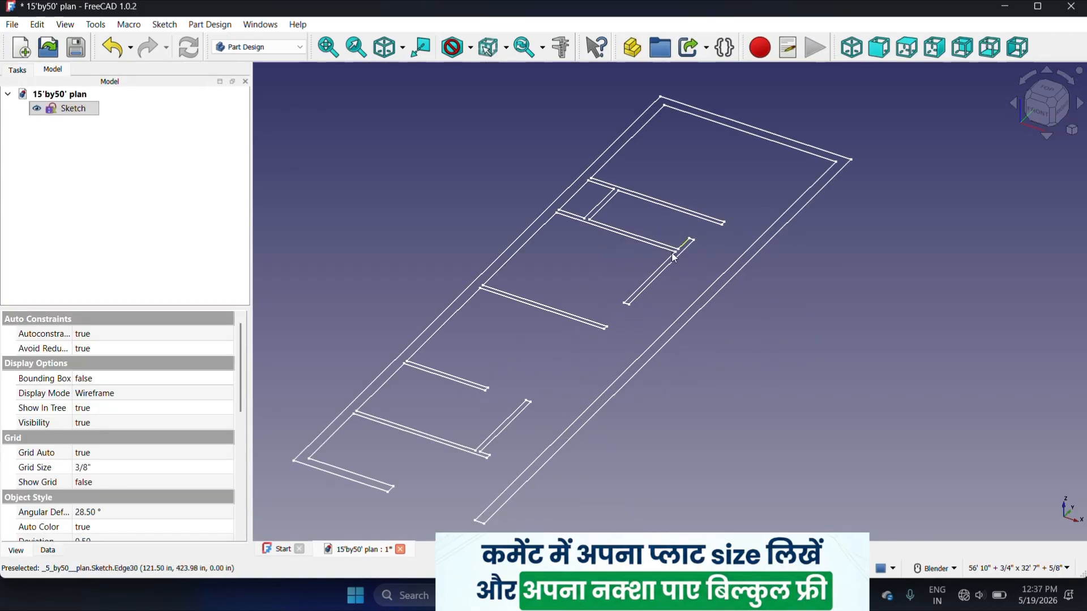
pyautogui.scroll(-1, 646, 258)
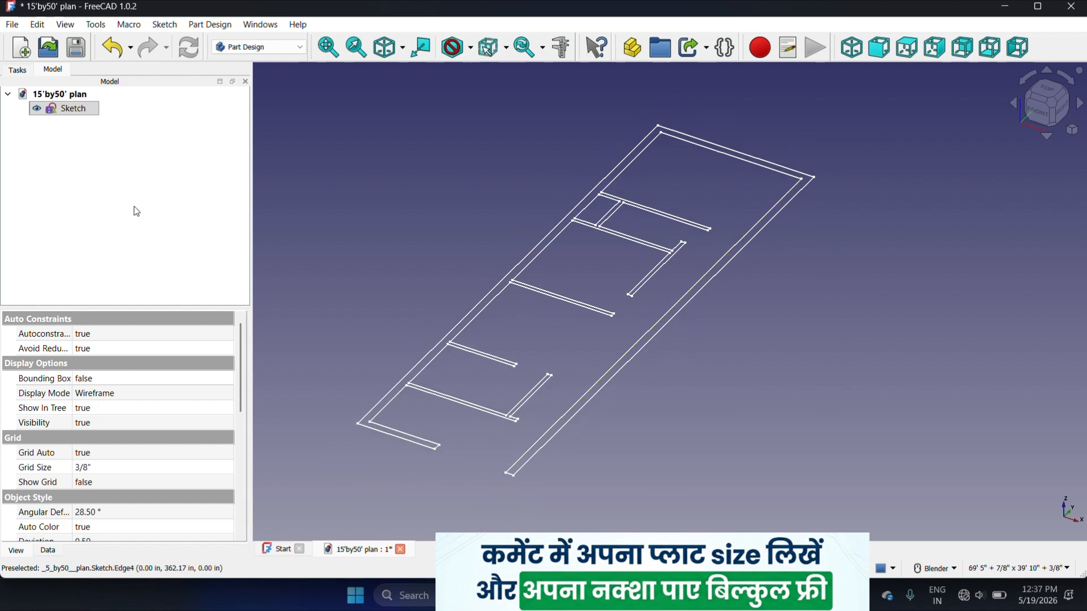
# - Create a new sketch in the Sketcher workbench, attached to the floor plan sketch with the Object's XY method
pyautogui.click(233, 47)
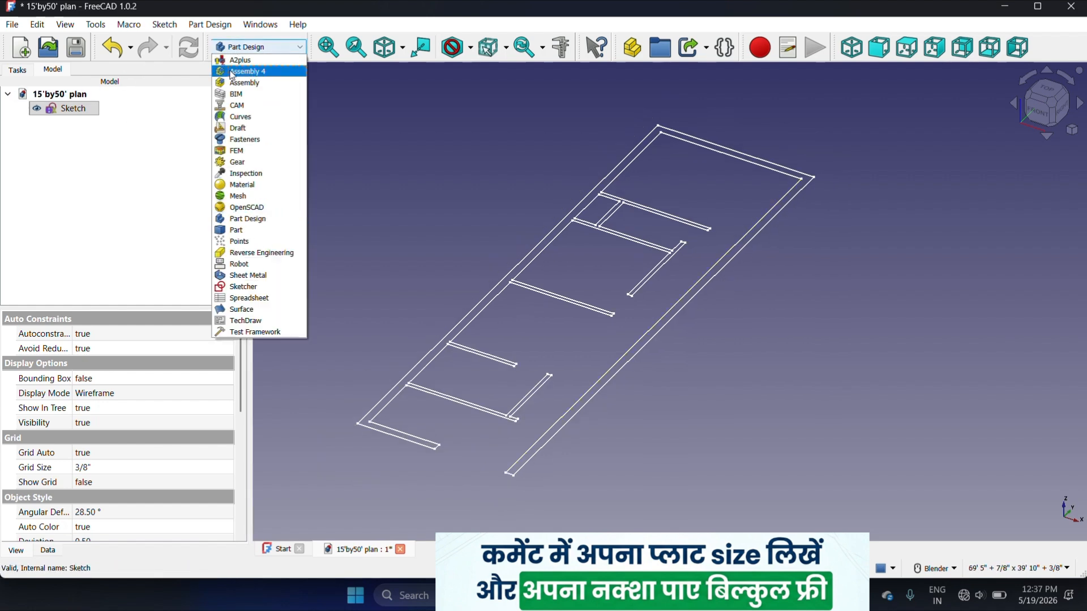
pyautogui.click(242, 286)
pyautogui.click(148, 78)
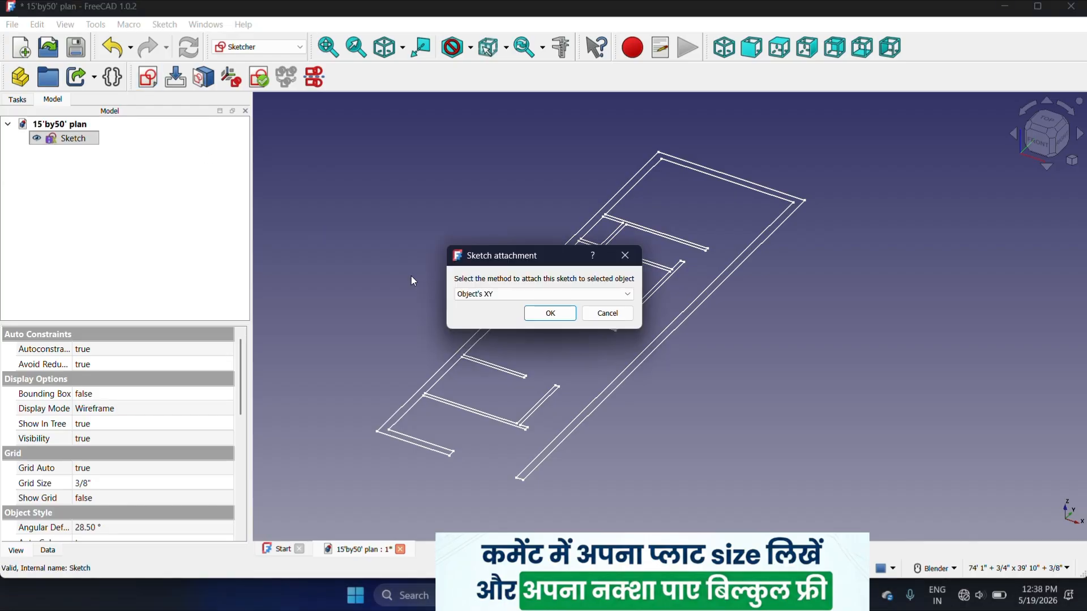
pyautogui.click(545, 315)
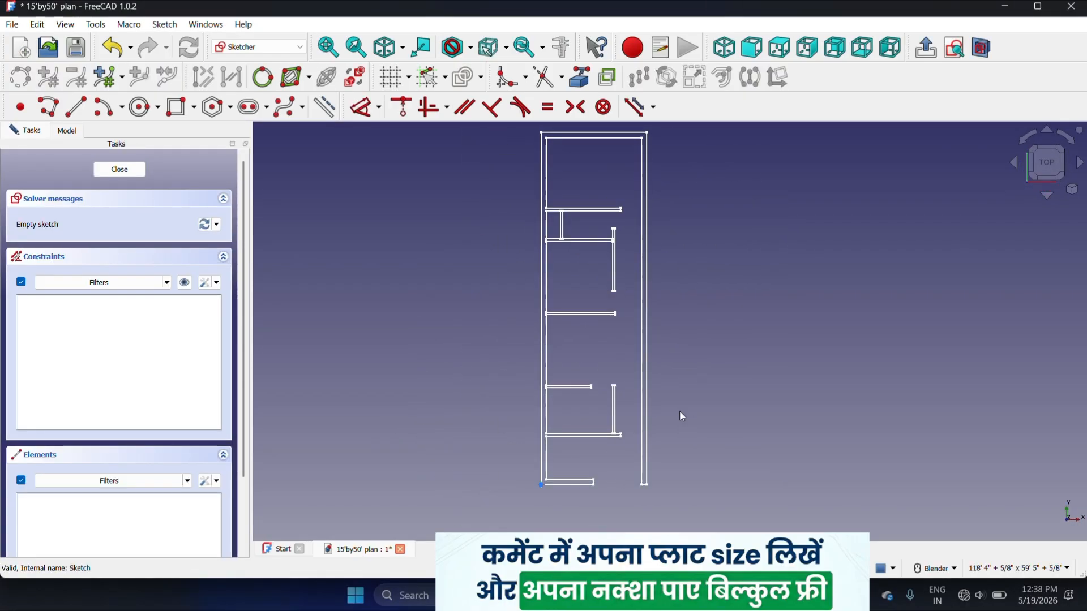
# - Draw a closed six-sided L-shaped polyline about 4" wide and 4" high in the empty area left of the floor plan
pyautogui.scroll(-2, 682, 413)
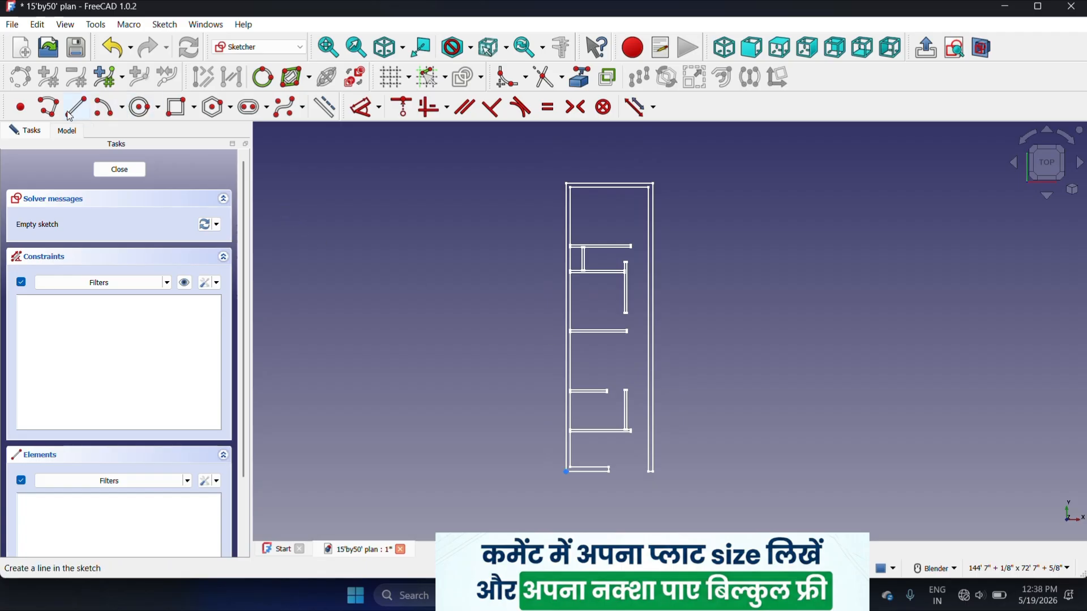
pyautogui.click(48, 106)
pyautogui.scroll(4, 493, 306)
pyautogui.scroll(3, 493, 306)
pyautogui.scroll(-7, 502, 312)
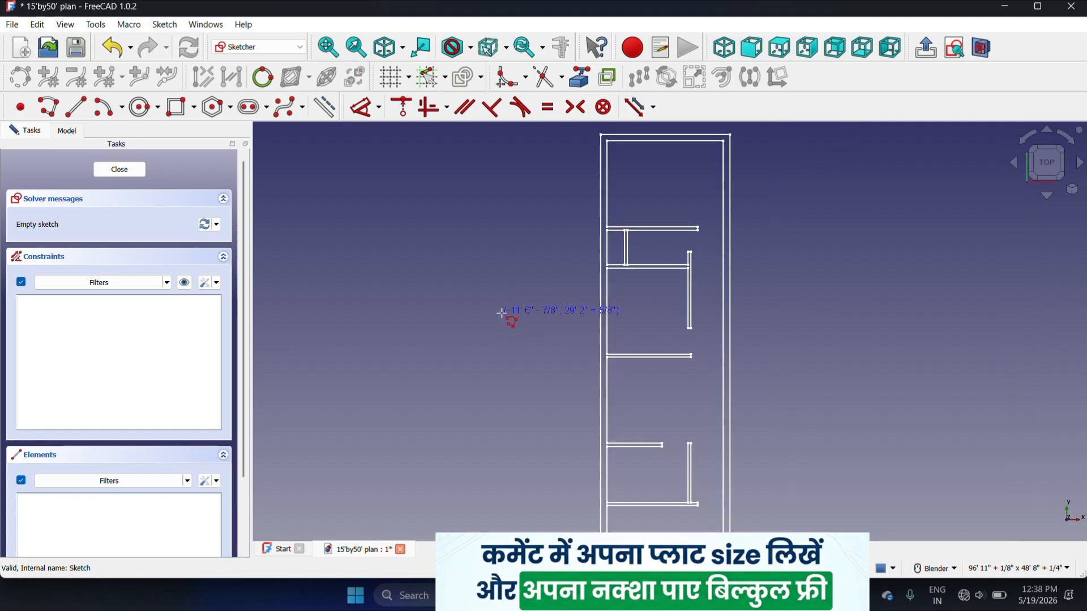
pyautogui.scroll(2, 529, 299)
pyautogui.click(512, 273)
pyautogui.scroll(3, 529, 277)
pyautogui.scroll(3, 532, 279)
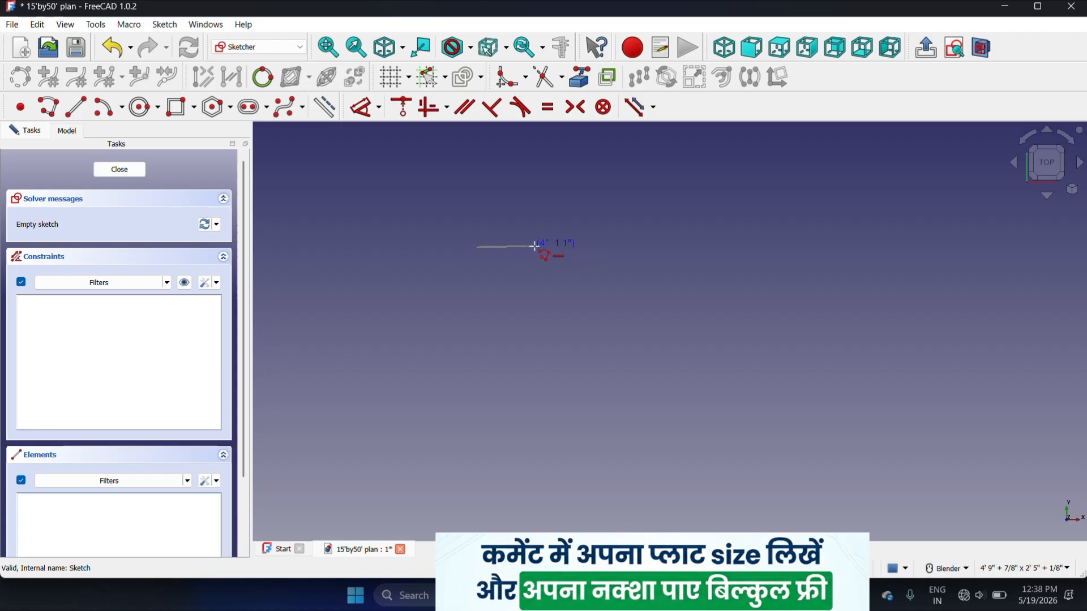
pyautogui.click(531, 250)
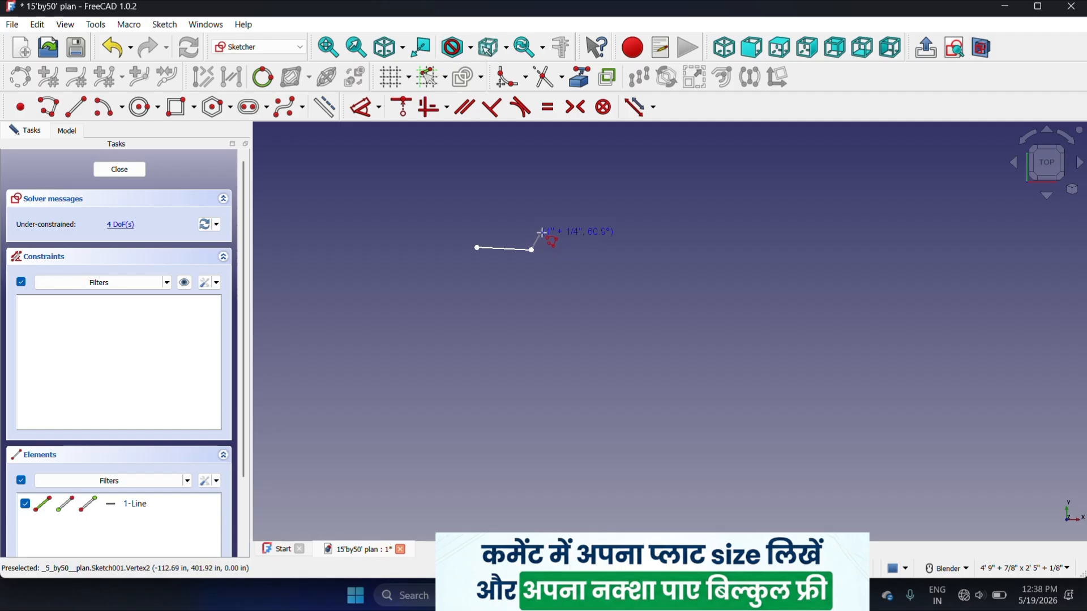
pyautogui.click(532, 218)
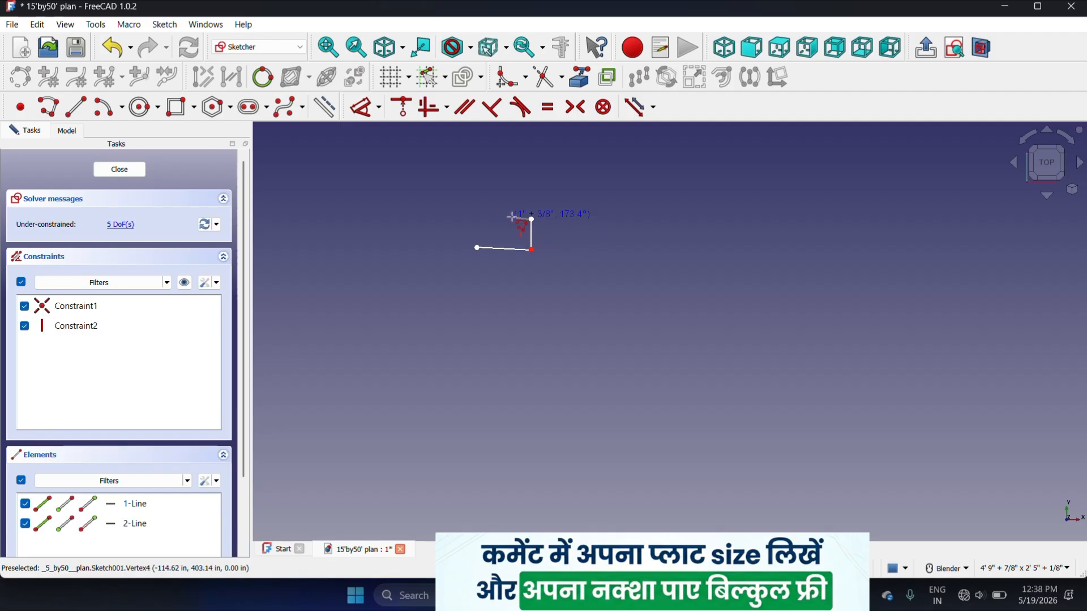
pyautogui.click(503, 218)
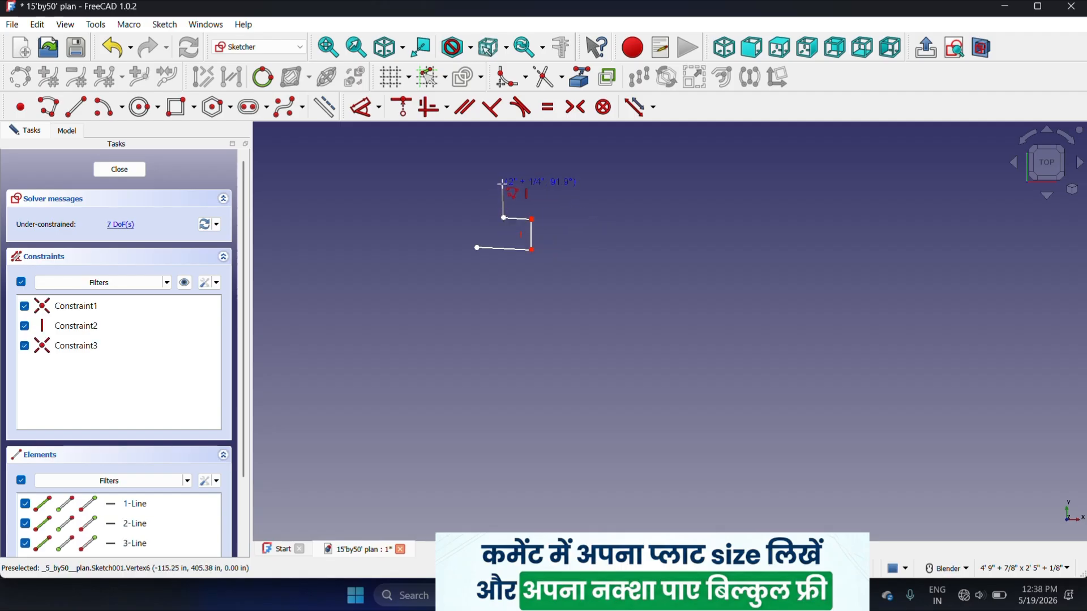
pyautogui.click(503, 188)
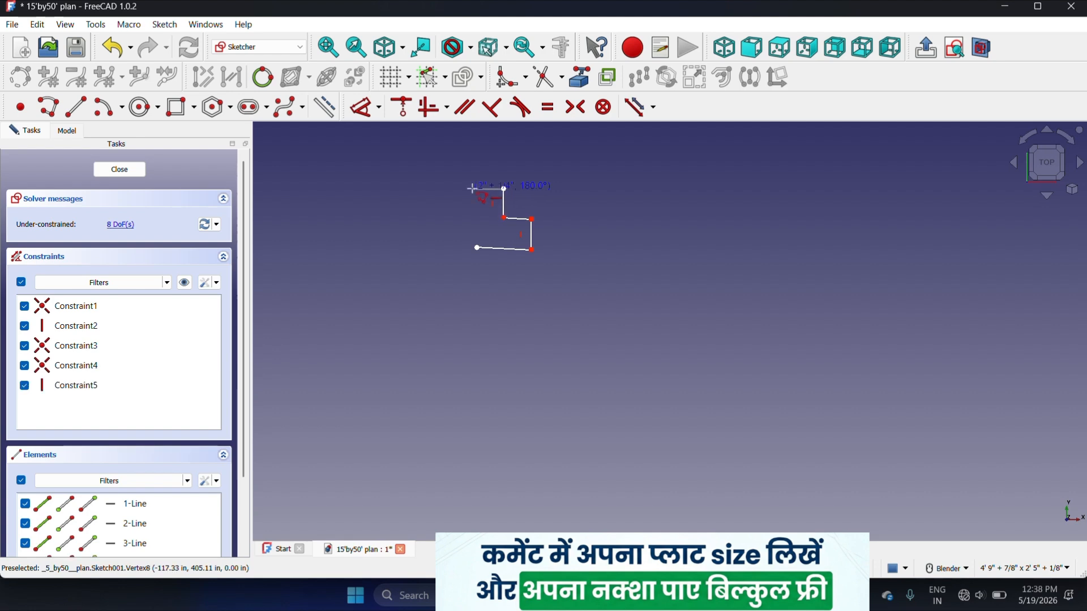
pyautogui.click(471, 188)
pyautogui.click(475, 247)
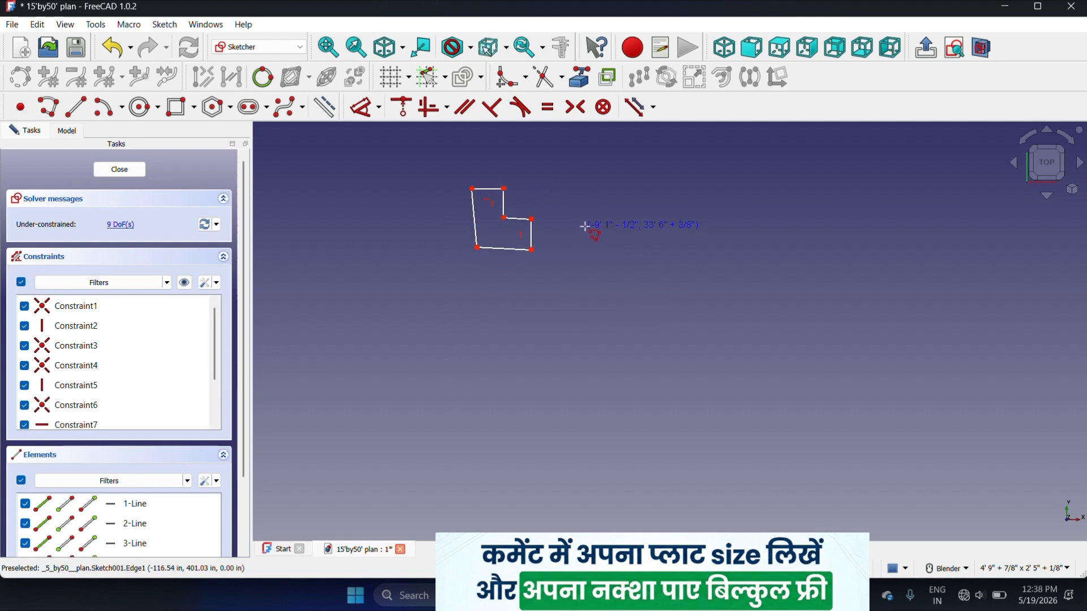
# - Constrain the L-shaped profile's slanted left edge to vertical and its step and bottom edges to horizontal
pyautogui.click(433, 109)
pyautogui.click(476, 226)
pyautogui.scroll(5, 485, 230)
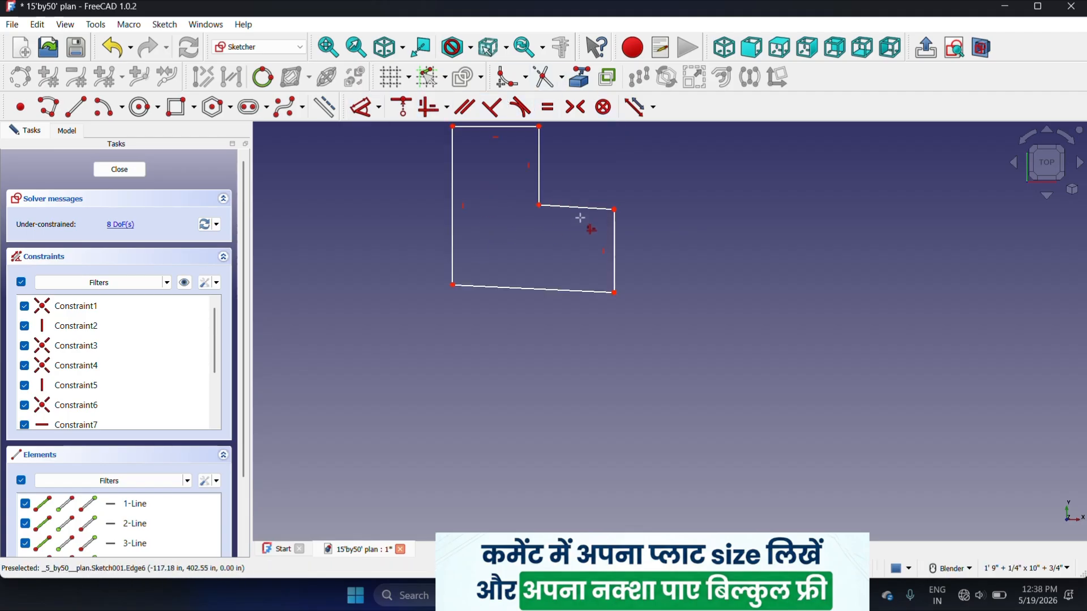
pyautogui.click(584, 210)
pyautogui.click(542, 296)
pyautogui.scroll(-4, 599, 298)
pyautogui.scroll(3, 630, 291)
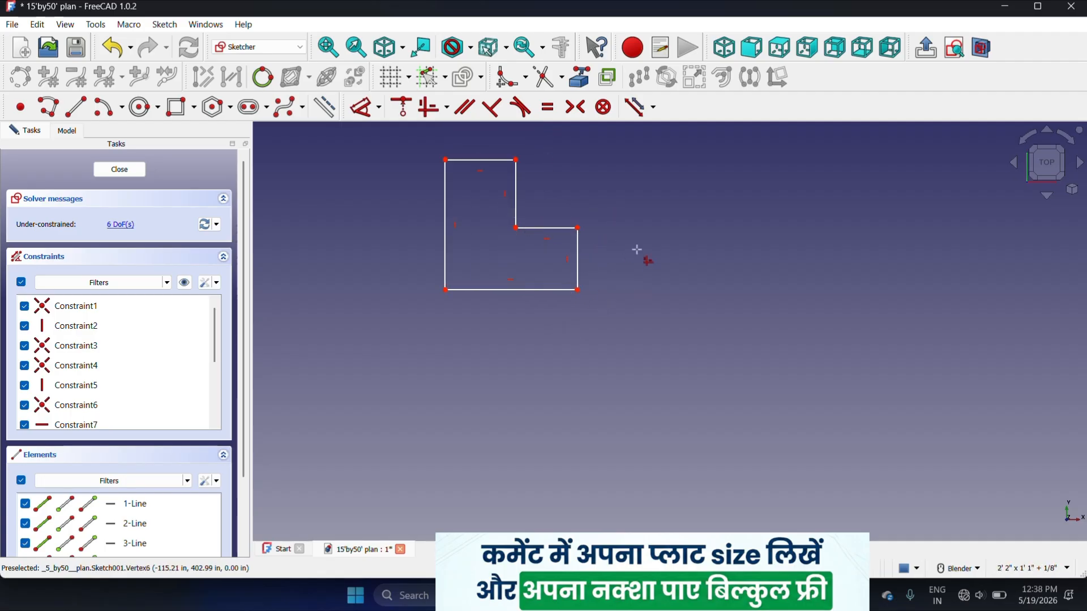
# - Dimension the long left edge of the L-shaped profile and set its length to 3"
pyautogui.press('d')
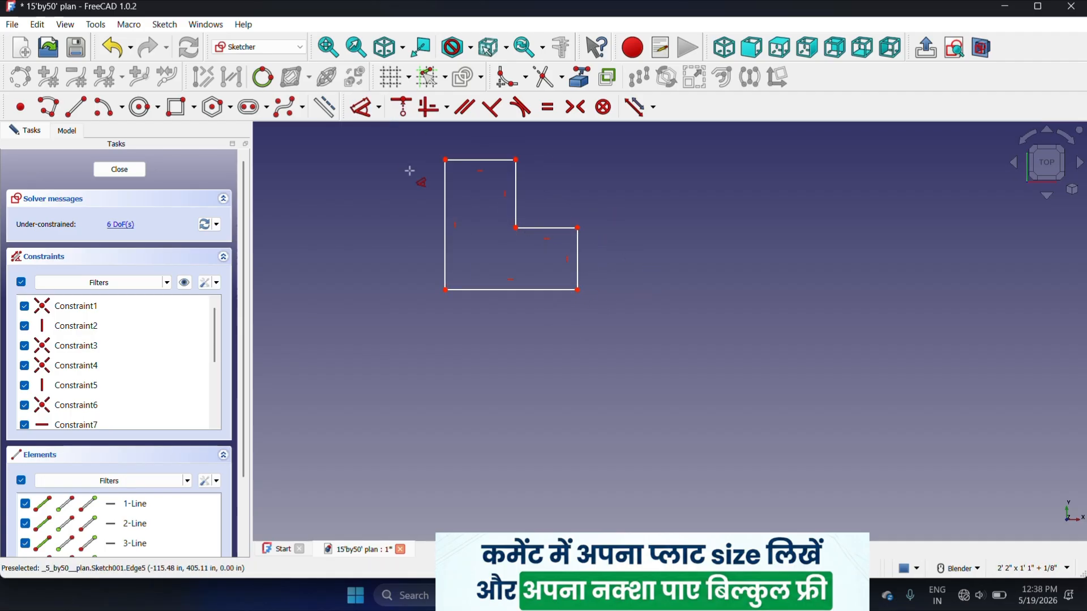
pyautogui.click(445, 229)
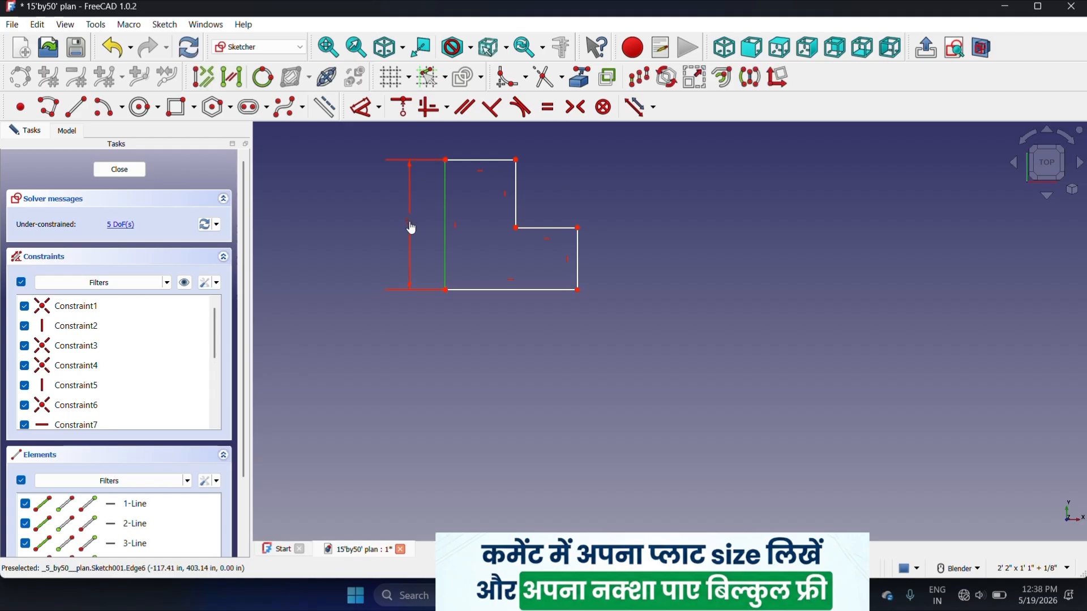
pyautogui.click(411, 230)
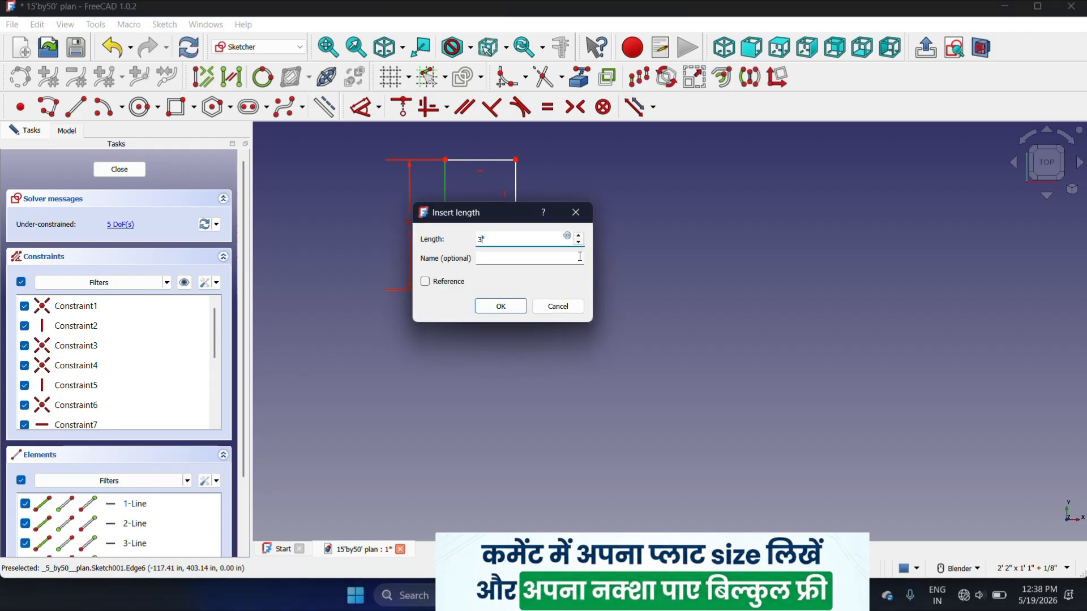
pyautogui.click(509, 306)
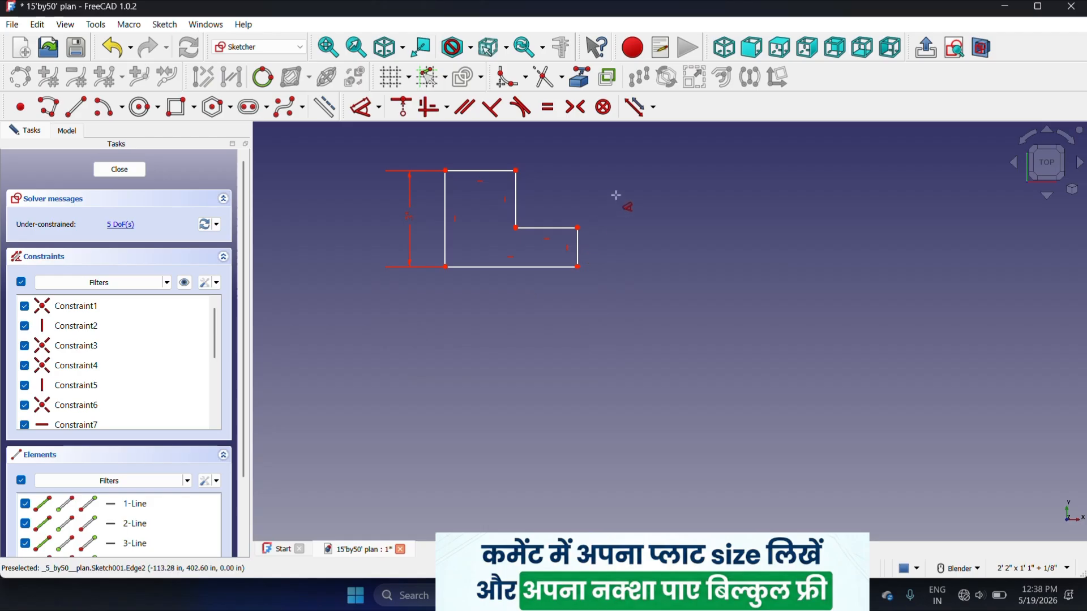
pyautogui.press('Escape')
# - Apply an equality constraint between the long left edge and the bottom edge of the L-shaped profile
pyautogui.click(446, 227)
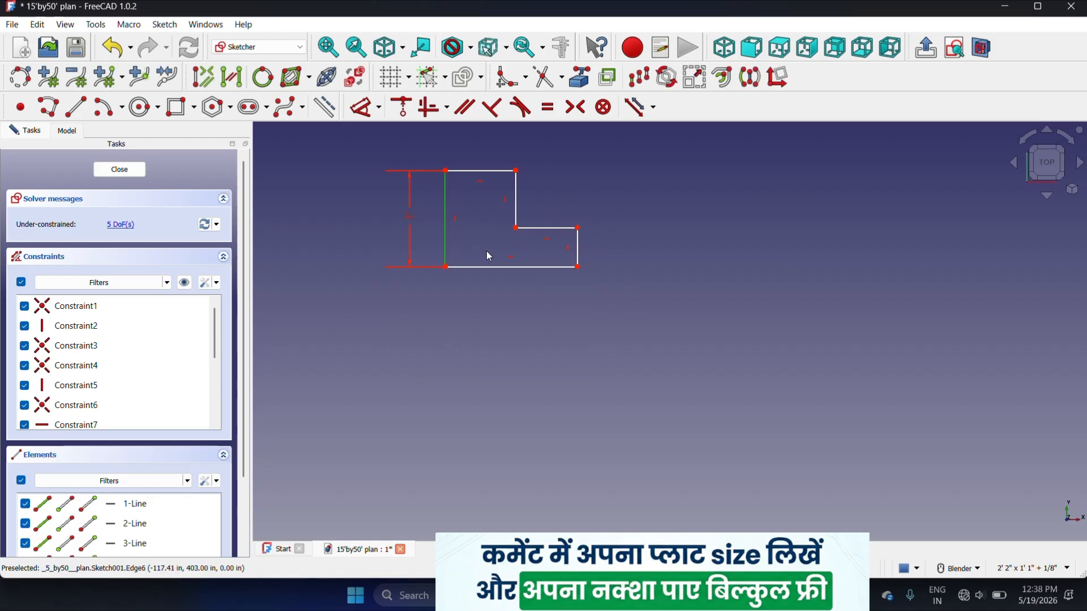
pyautogui.click(493, 266)
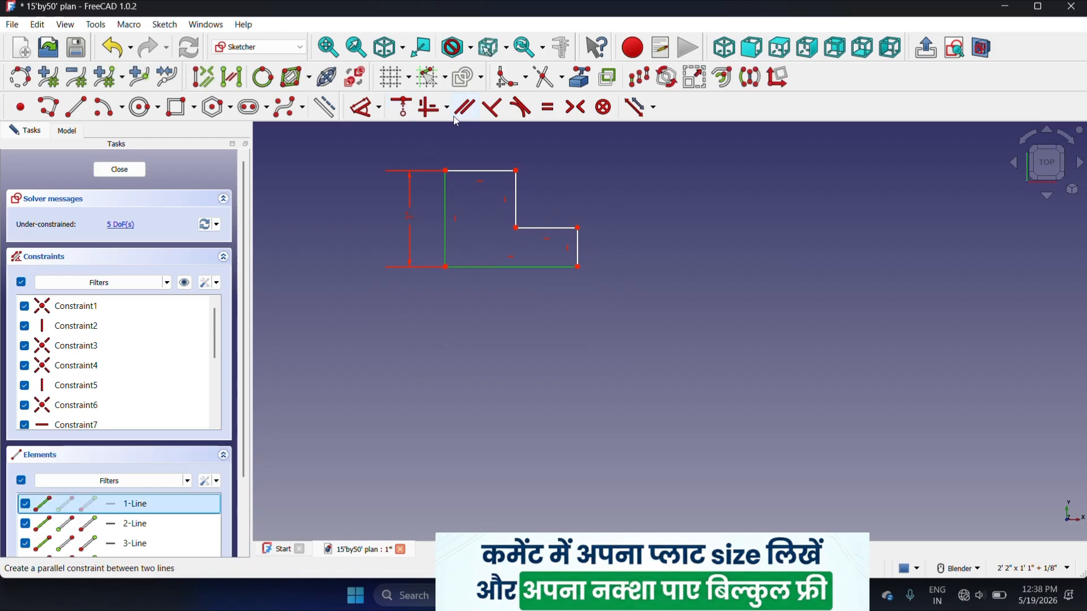
pyautogui.scroll(3, 528, 275)
# - Constrain the profile's two short vertical edges to equal length, and its two short horizontal edges likewise
pyautogui.click(566, 229)
pyautogui.scroll(-2, 560, 217)
pyautogui.click(511, 184)
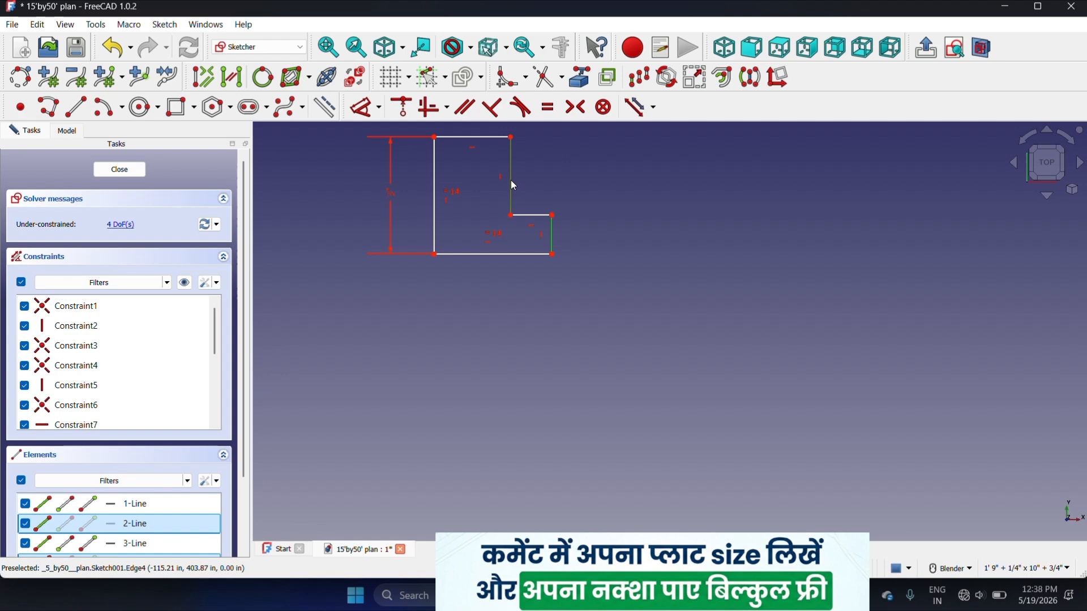
pyautogui.click(549, 109)
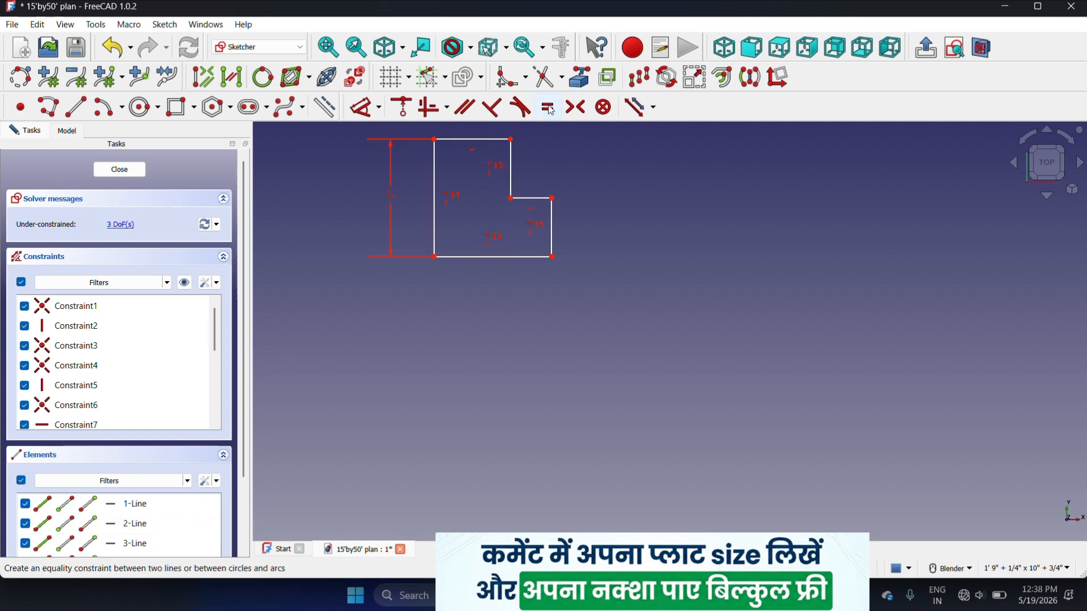
pyautogui.click(539, 198)
pyautogui.click(471, 145)
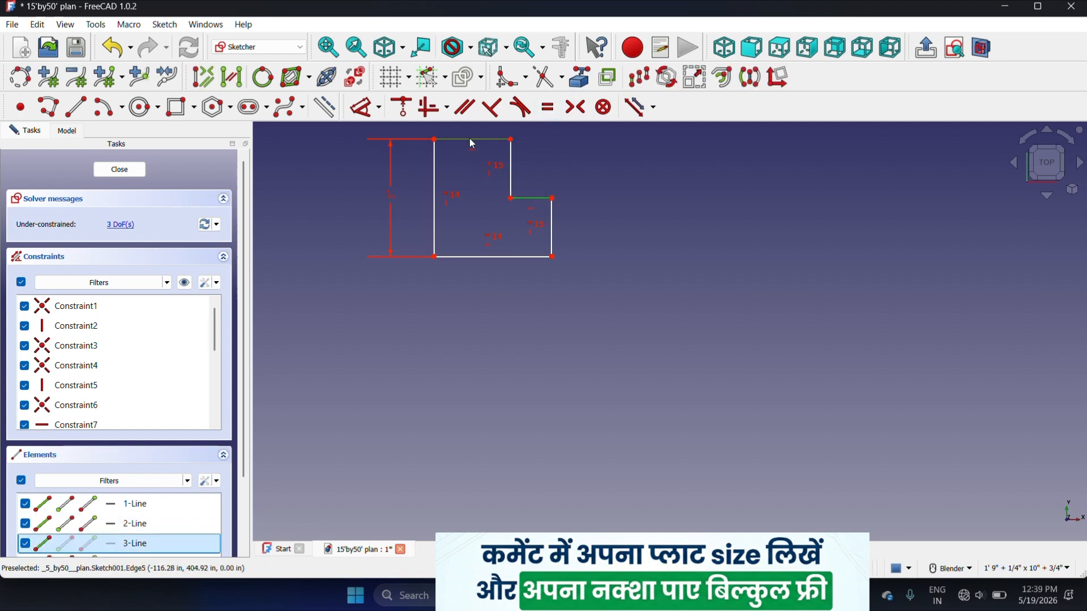
pyautogui.click(547, 106)
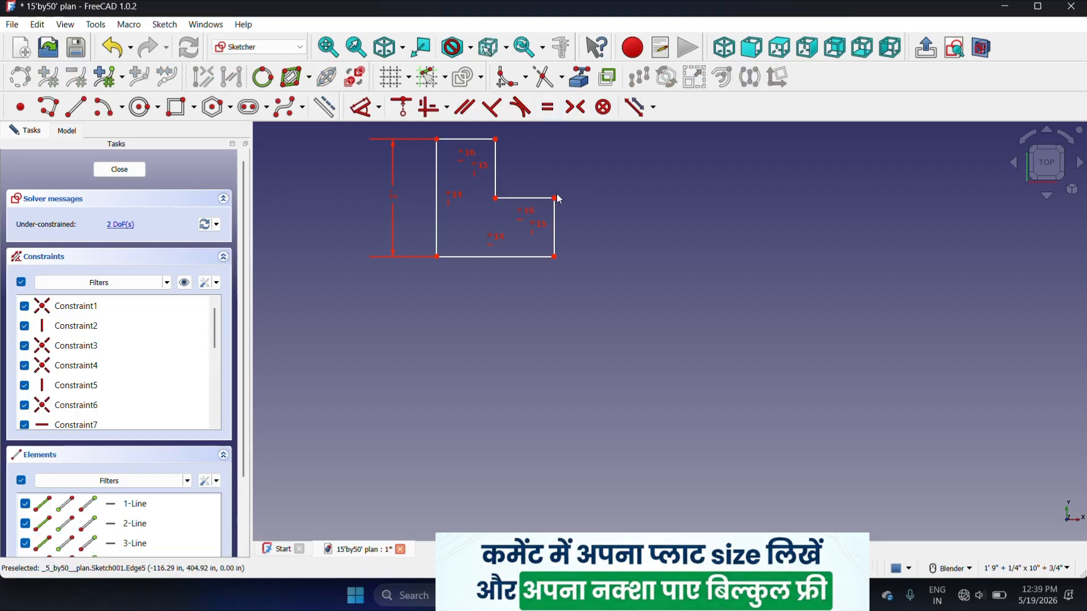
# - Draw a vertical line to the right of the L-shaped profile, slightly longer than the profile is high
pyautogui.scroll(-3, 489, 280)
pyautogui.scroll(2, 430, 309)
pyautogui.scroll(-1, 430, 300)
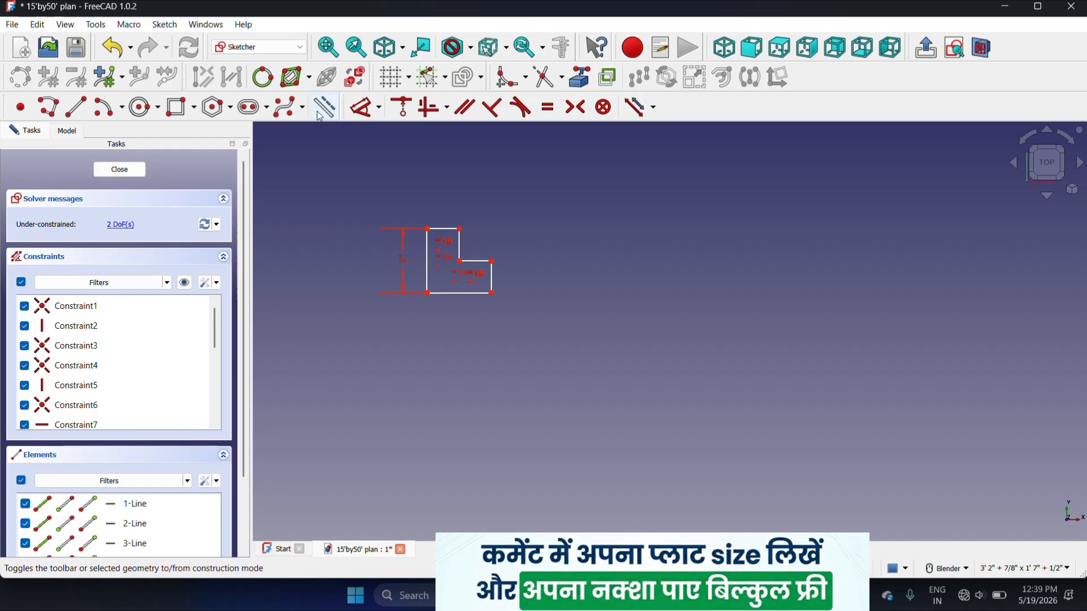
pyautogui.click(76, 107)
pyautogui.click(557, 220)
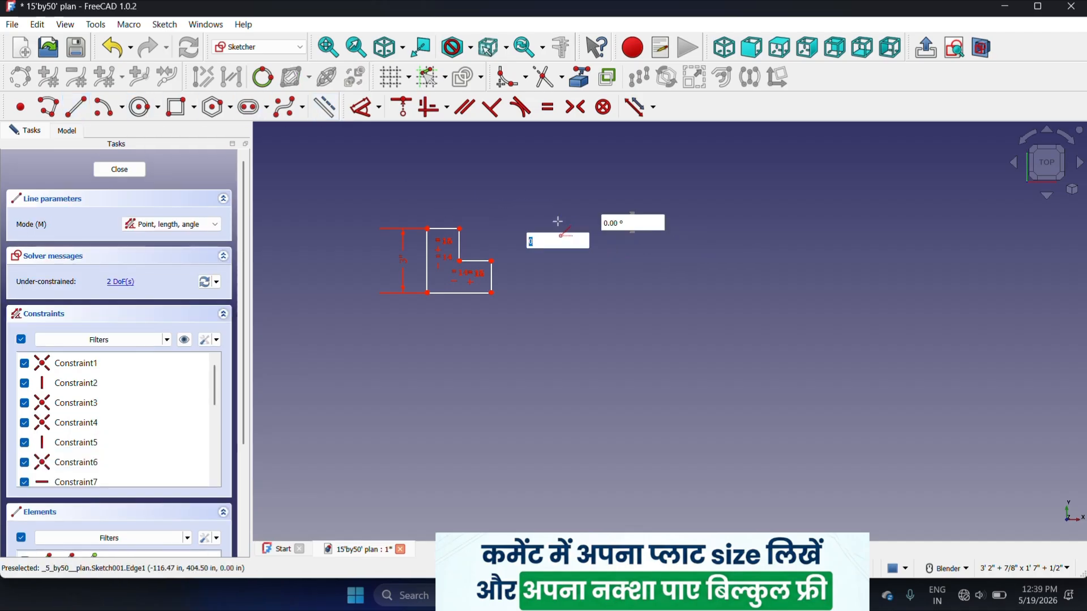
pyautogui.click(556, 298)
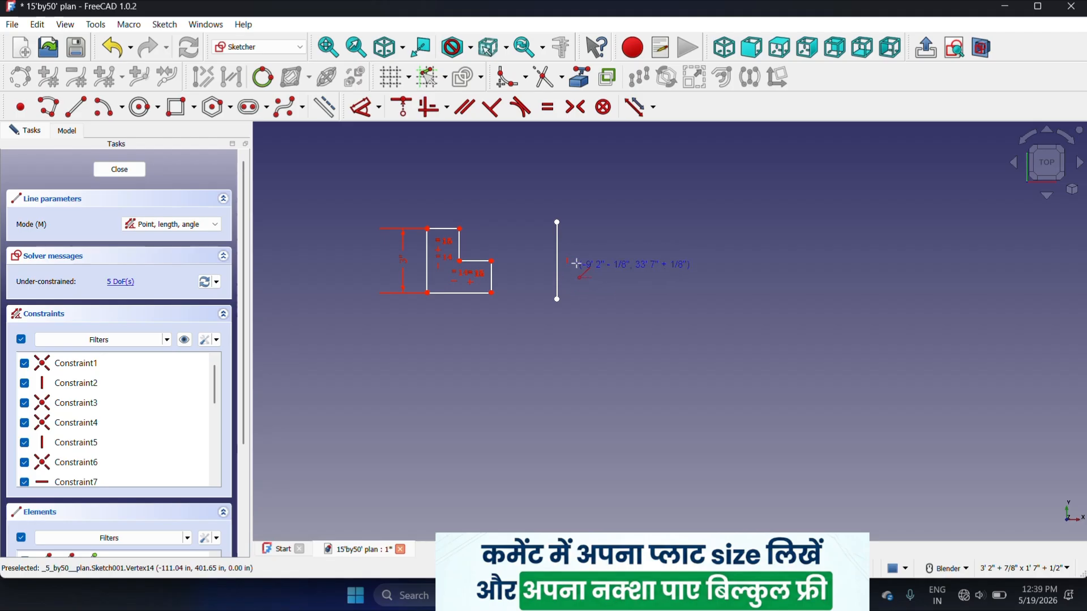
pyautogui.press('Escape')
# - Mirror the L-shaped profile across the vertical line with the Symmetry tool and delete that line
pyautogui.moveTo(382, 176); pyautogui.dragTo(621, 345)
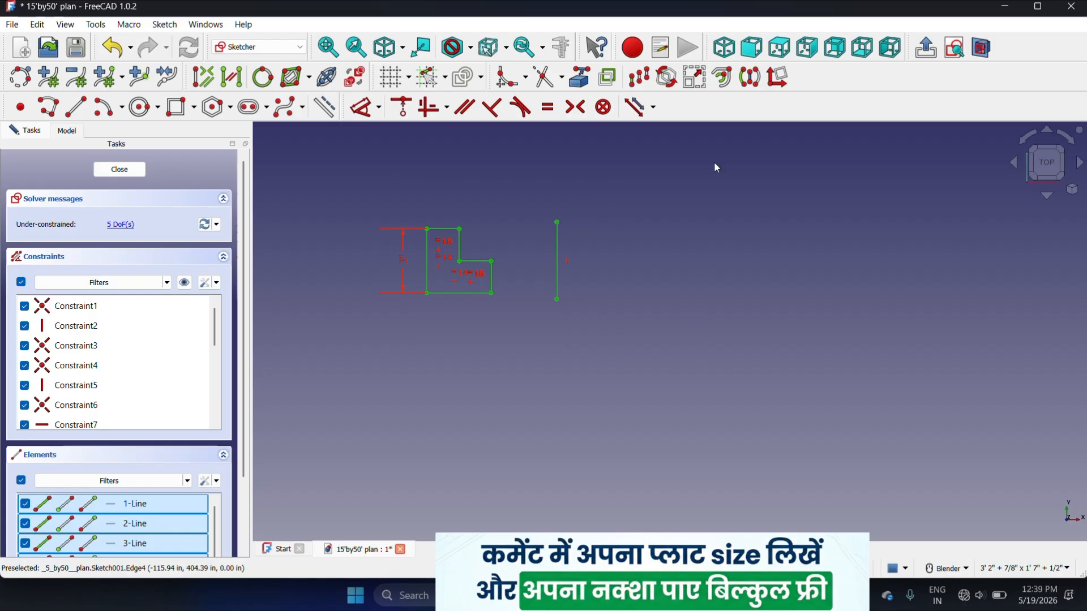
pyautogui.click(748, 78)
pyautogui.click(557, 265)
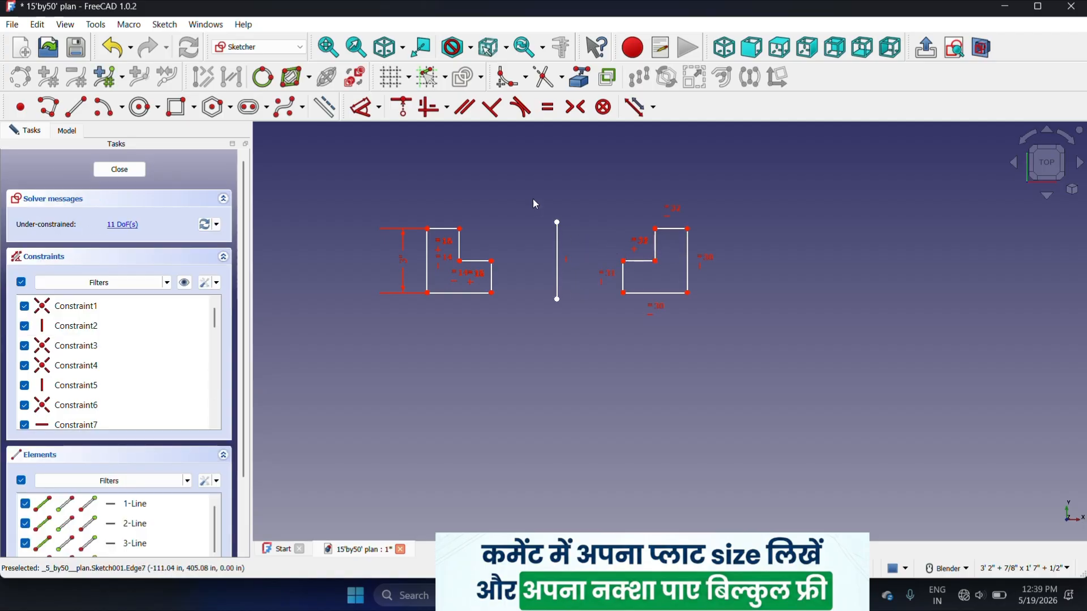
pyautogui.moveTo(529, 194); pyautogui.dragTo(588, 338)
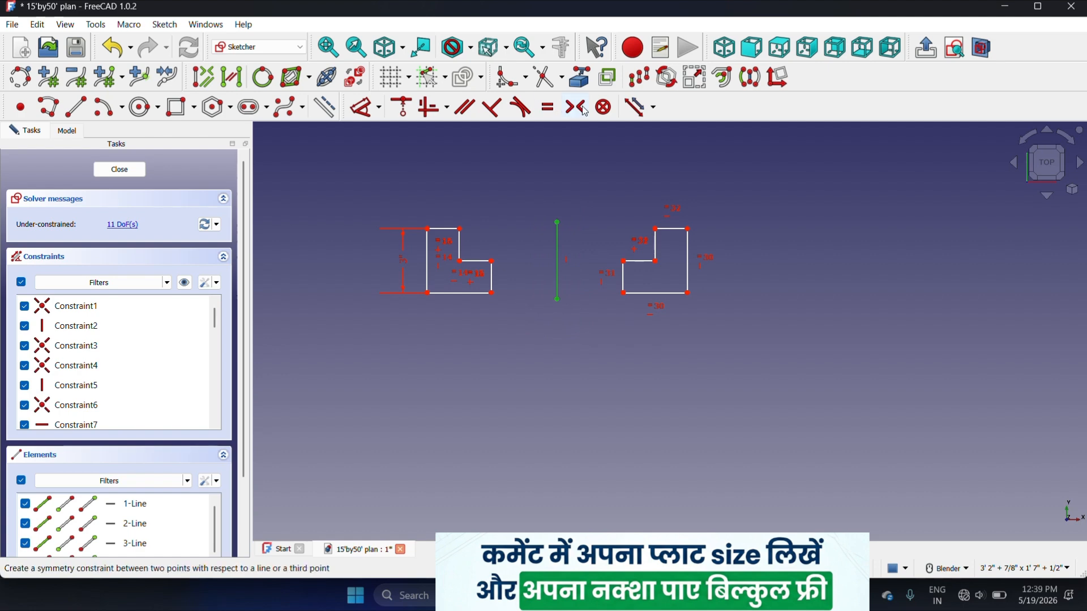
pyautogui.press('Delete')
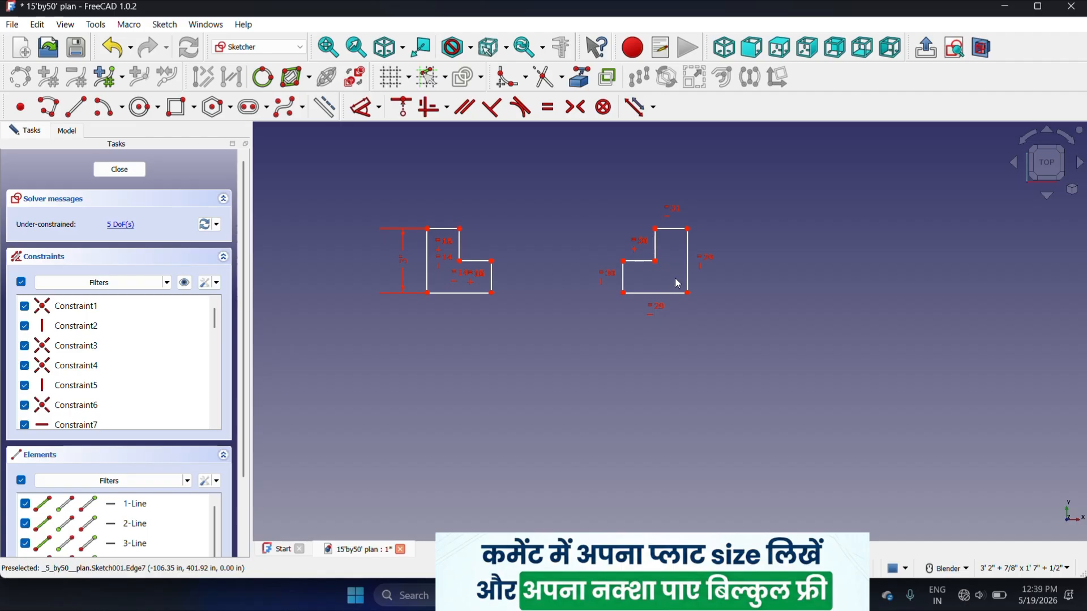
# - Examine the original and mirrored L-shaped profiles and their position relative to the floor plan
pyautogui.scroll(-2, 651, 306)
pyautogui.scroll(-2, 620, 369)
pyautogui.scroll(-2, 593, 202)
pyautogui.scroll(4, 651, 264)
pyautogui.scroll(2, 597, 301)
pyautogui.scroll(-1, 610, 386)
pyautogui.scroll(-1, 626, 320)
pyautogui.scroll(1, 627, 321)
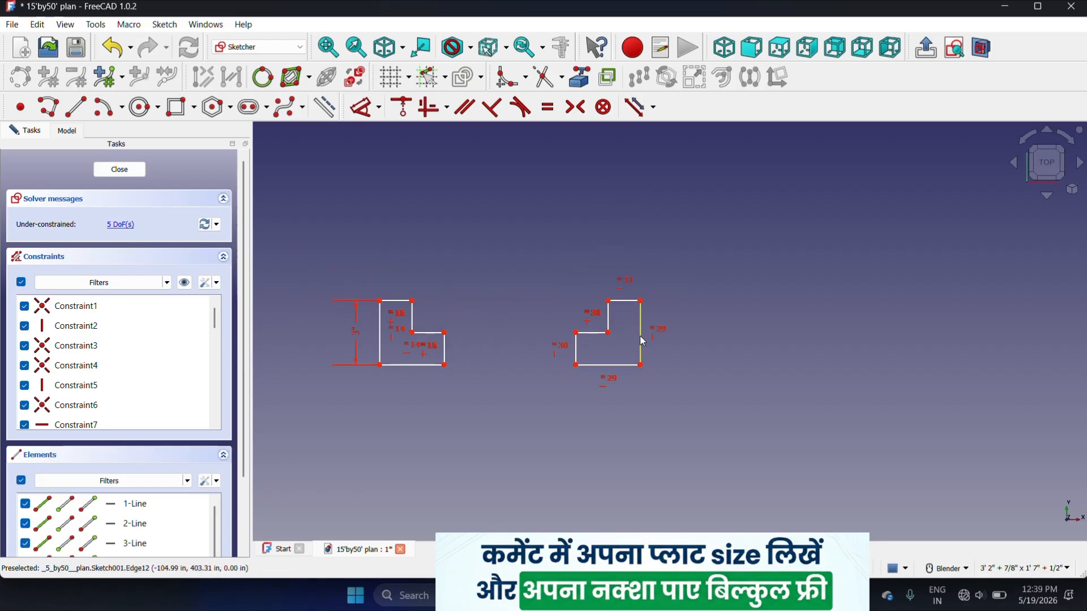
# - Delete all constraints from the sketch containing the two L-shaped profiles
pyautogui.scroll(2, 628, 368)
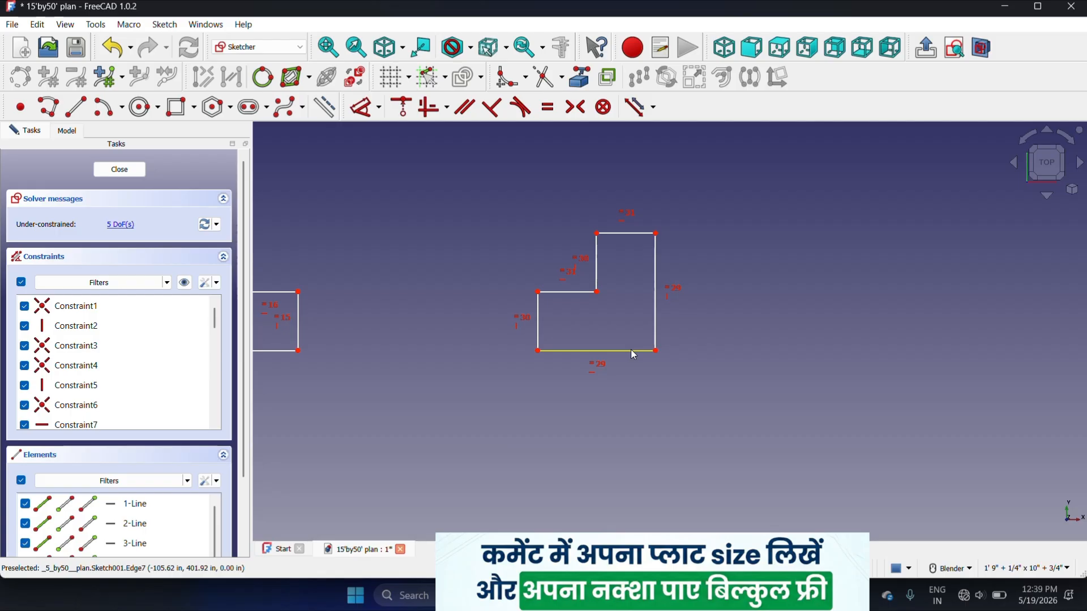
pyautogui.scroll(-3, 634, 355)
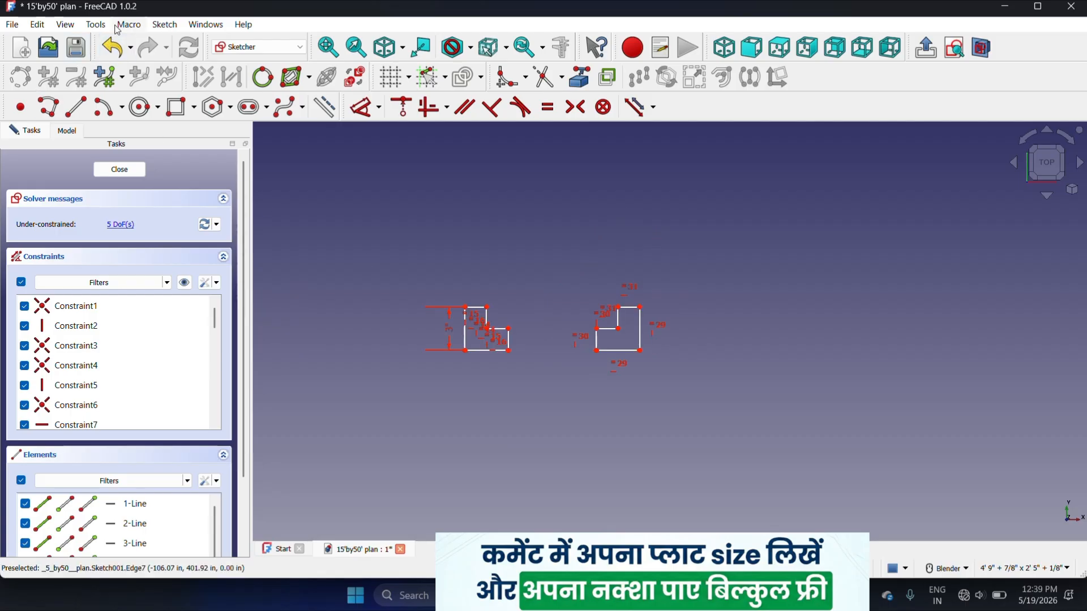
pyautogui.click(164, 25)
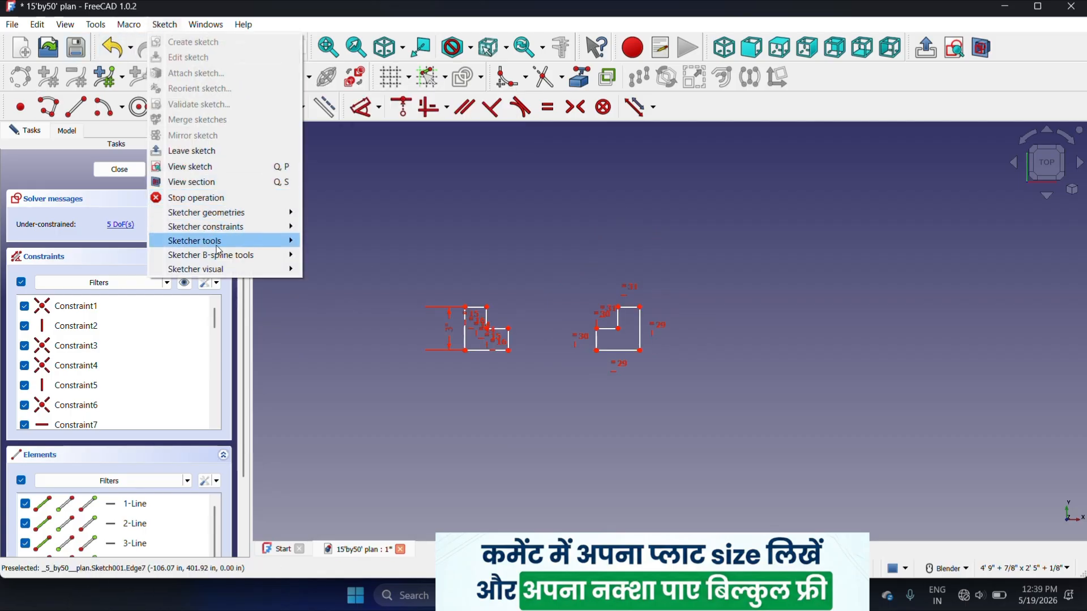
pyautogui.moveTo(255, 240)
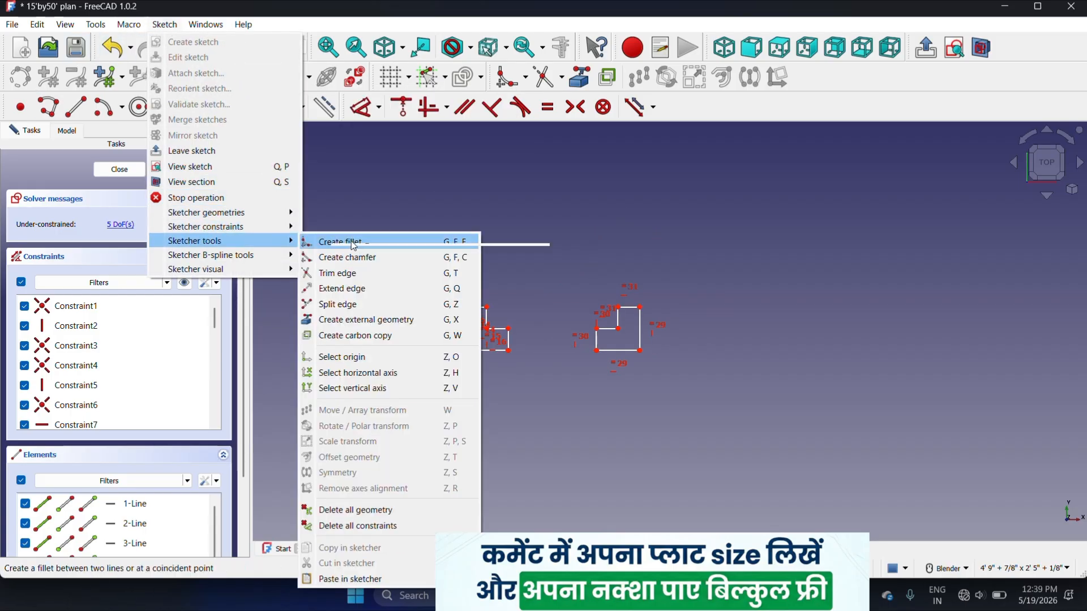
pyautogui.click(377, 526)
pyautogui.click(563, 314)
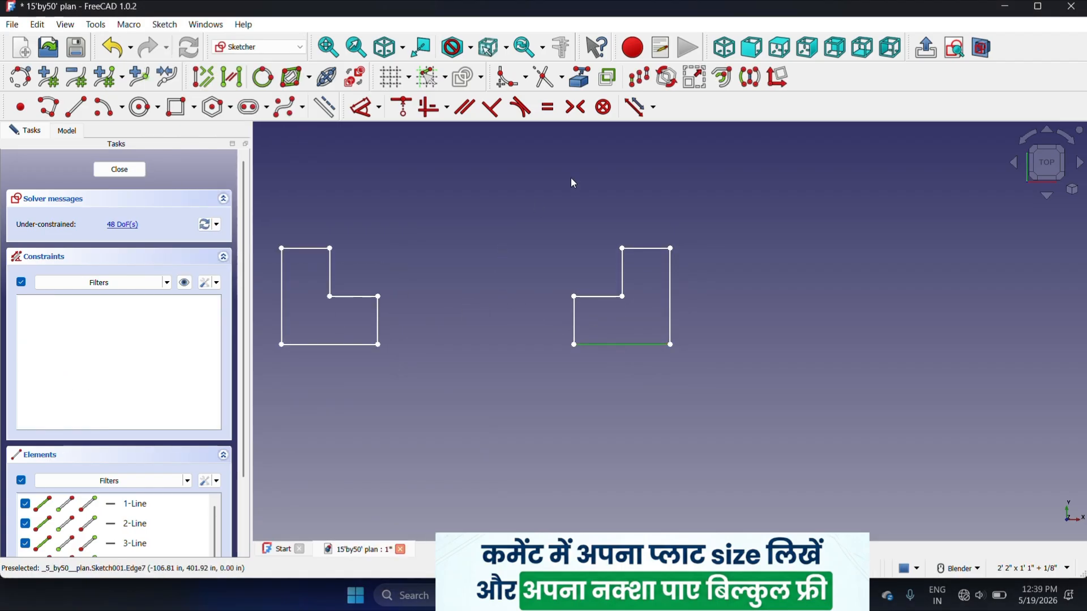
# - Copy the mirrored profile's bottom edge 3' straight up with Move / Array transform, using one copy and one row
pyautogui.click(639, 76)
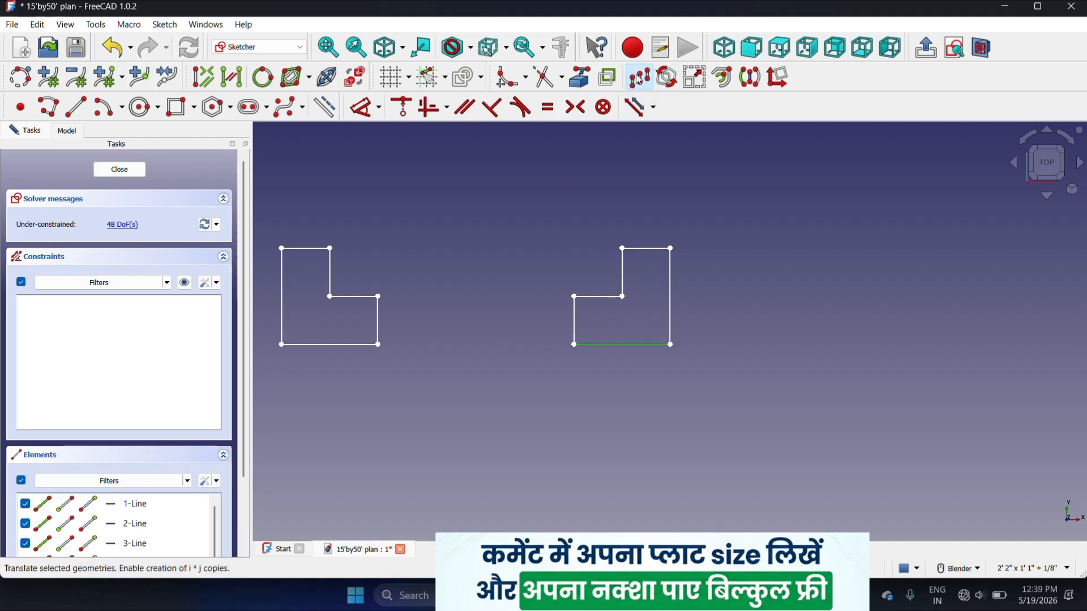
pyautogui.click(851, 249)
pyautogui.scroll(-5, 845, 209)
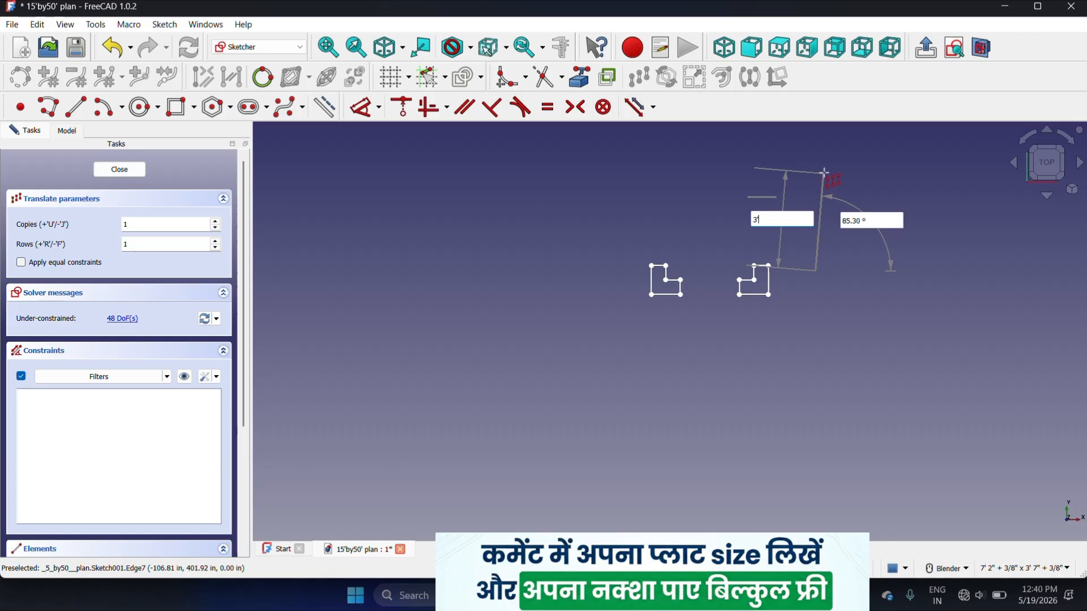
pyautogui.write('3')
pyautogui.press('Tab')
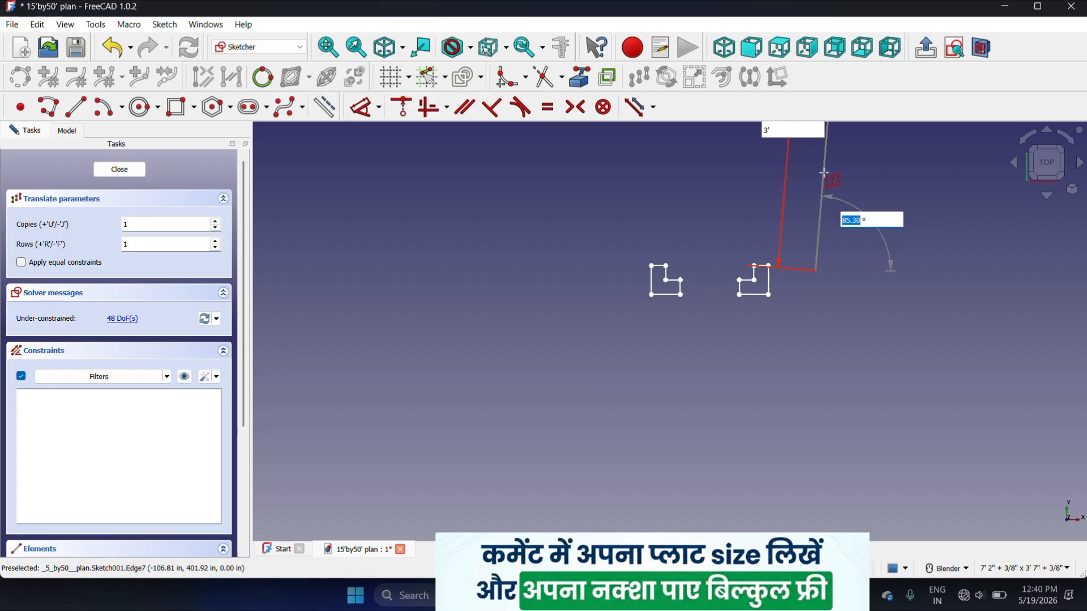
pyautogui.press('Return')
pyautogui.scroll(-3, 730, 456)
pyautogui.scroll(2, 767, 258)
pyautogui.scroll(-1, 765, 272)
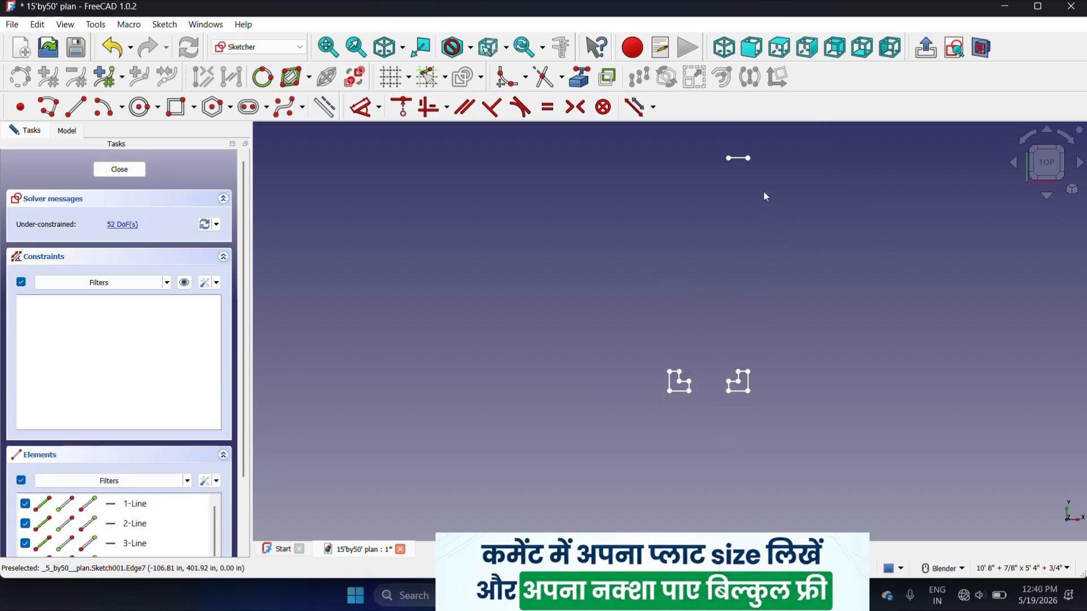
pyautogui.scroll(2, 754, 169)
pyautogui.scroll(-3, 711, 262)
pyautogui.scroll(3, 716, 221)
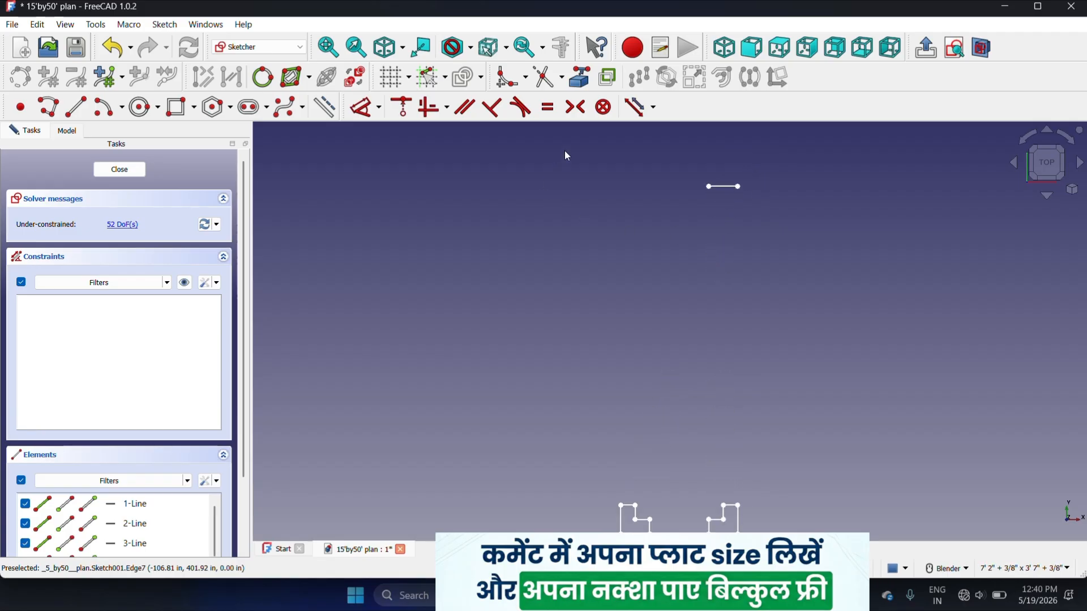
pyautogui.scroll(-1, 578, 145)
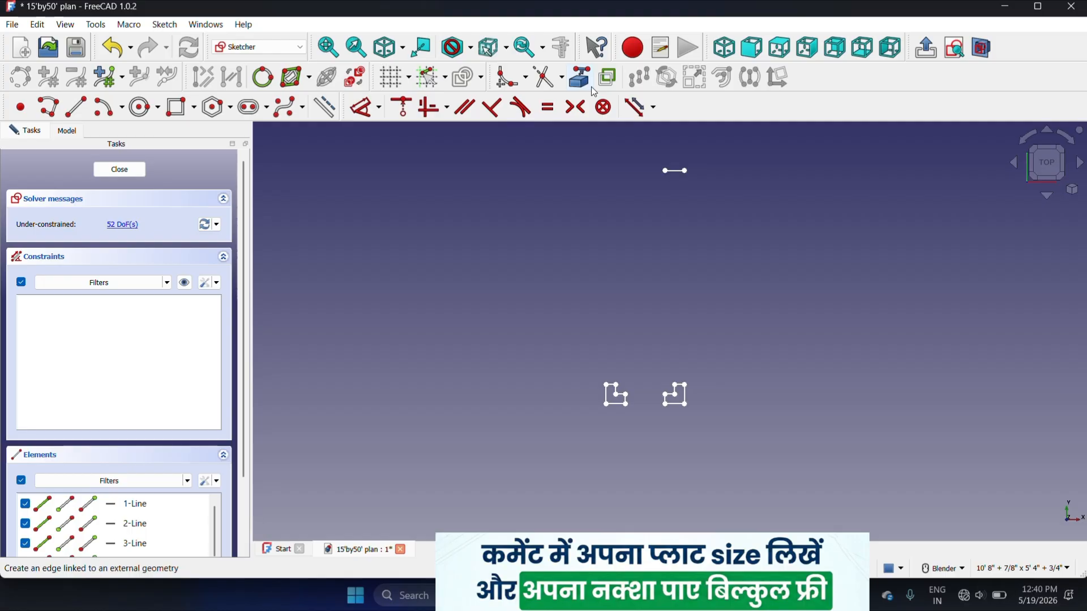
# - Extend the mirrored profile's inner and outer short vertical edges upward to slightly beyond the copied horizontal edge
pyautogui.click(561, 81)
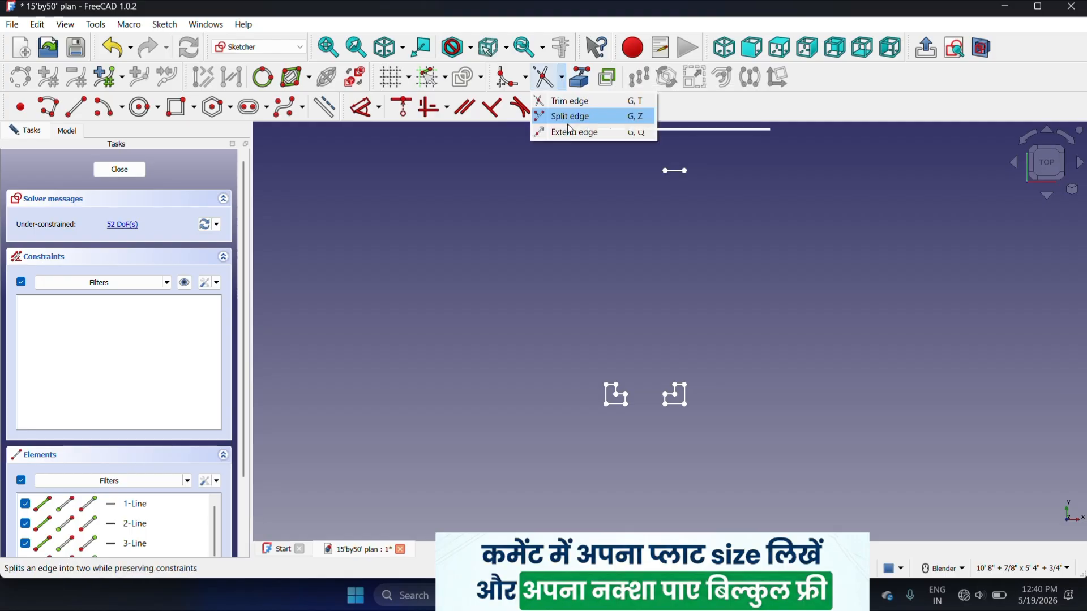
pyautogui.click(563, 133)
pyautogui.scroll(6, 671, 389)
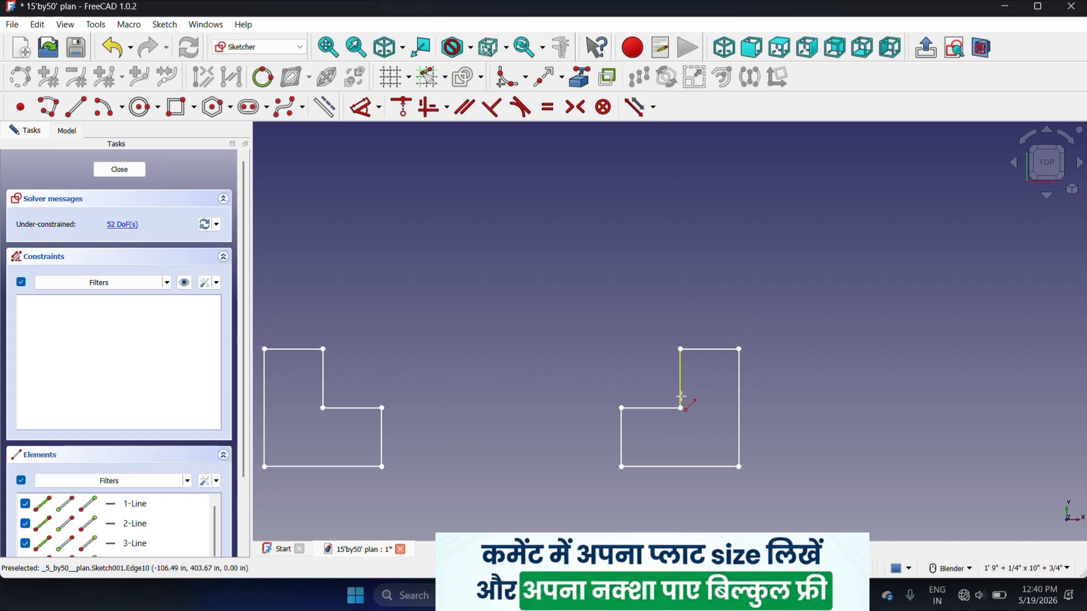
pyautogui.scroll(-8, 681, 387)
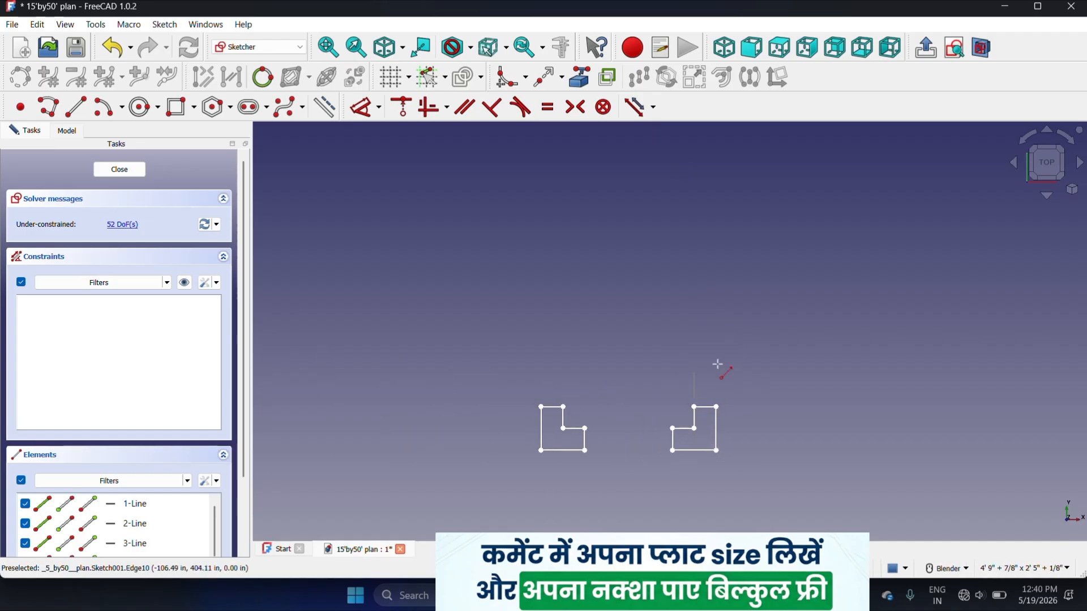
pyautogui.scroll(5, 638, 498)
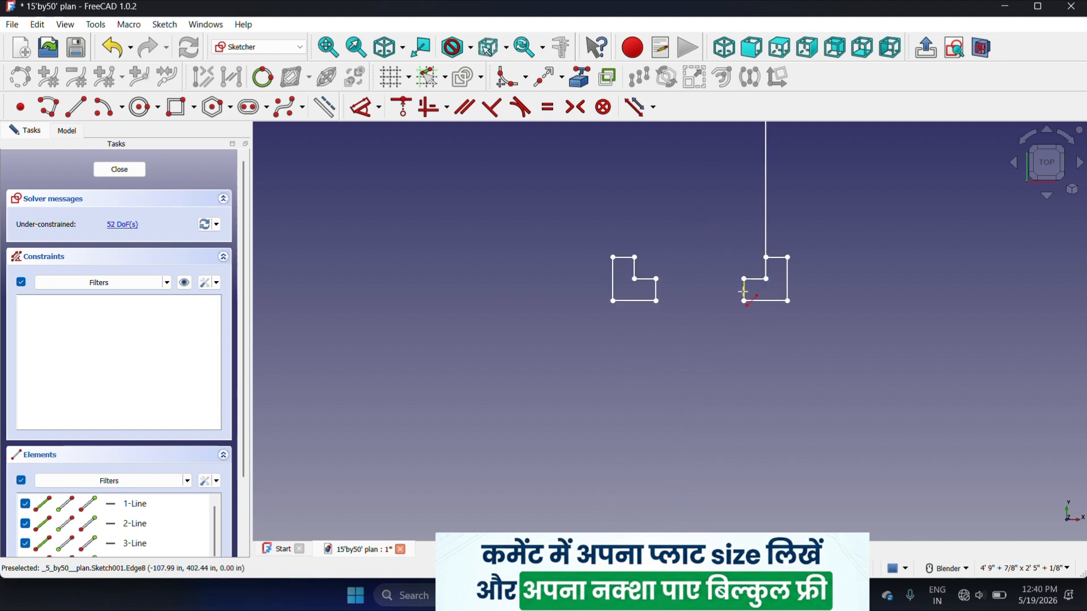
pyautogui.scroll(-5, 747, 316)
pyautogui.scroll(5, 721, 194)
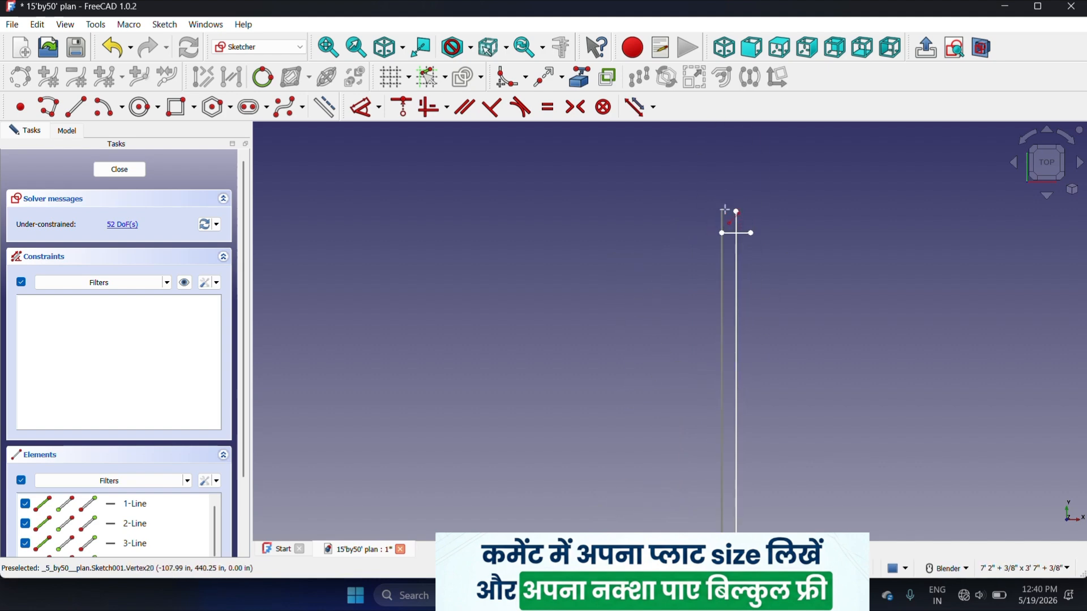
pyautogui.scroll(4, 784, 231)
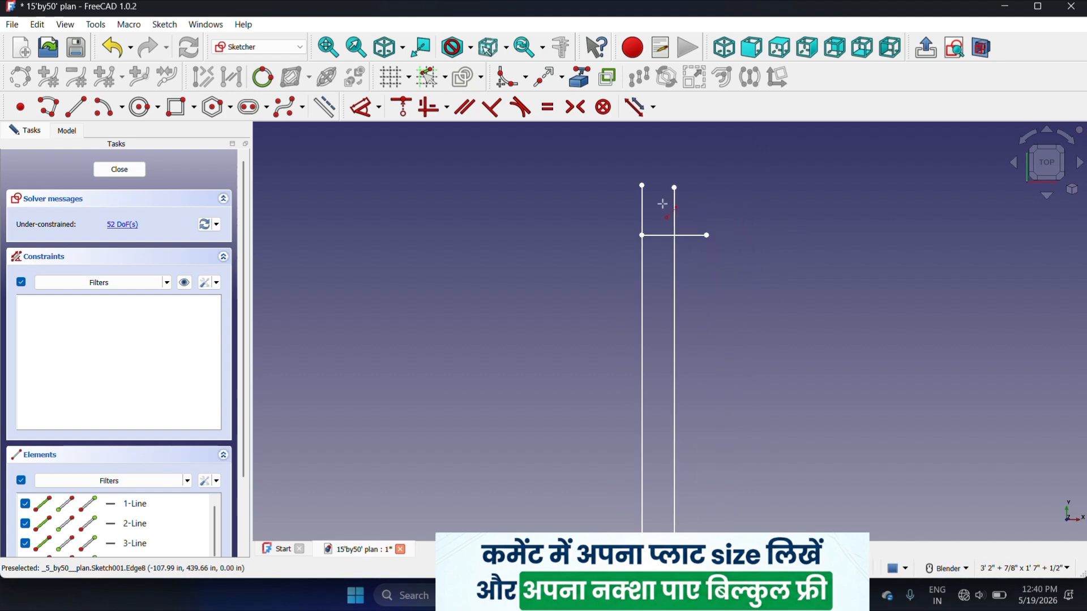
# - Try to trim the overshoot of the extended outer short edge above the copied horizontal edge, and undo the trim
pyautogui.click(561, 77)
pyautogui.click(561, 99)
pyautogui.scroll(2, 640, 205)
pyautogui.scroll(1, 640, 204)
pyautogui.click(643, 223)
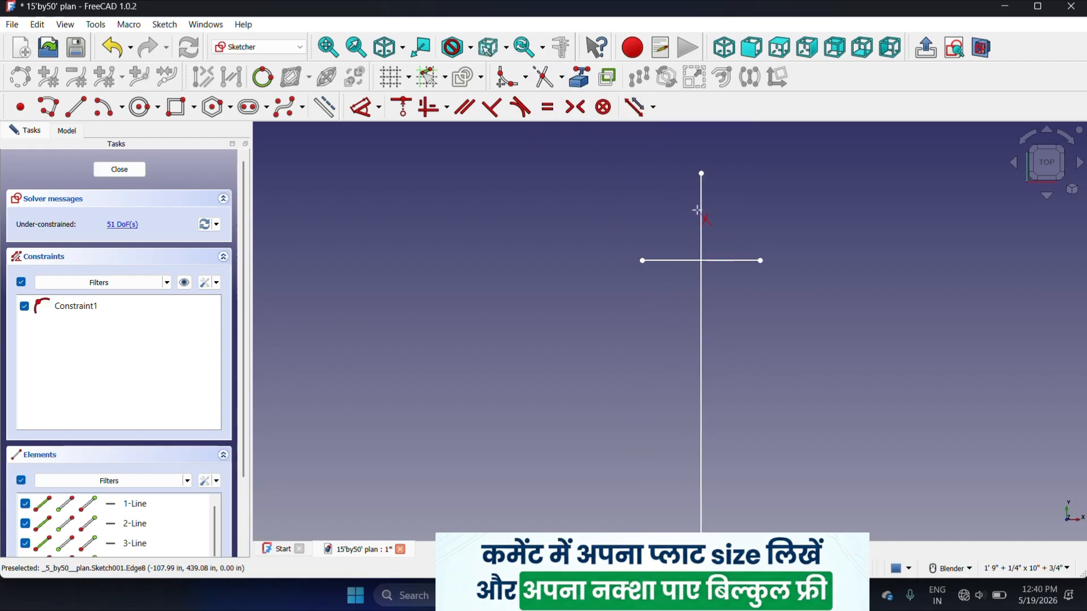
pyautogui.scroll(-2, 694, 214)
pyautogui.hotkey('ctrl', 'z')
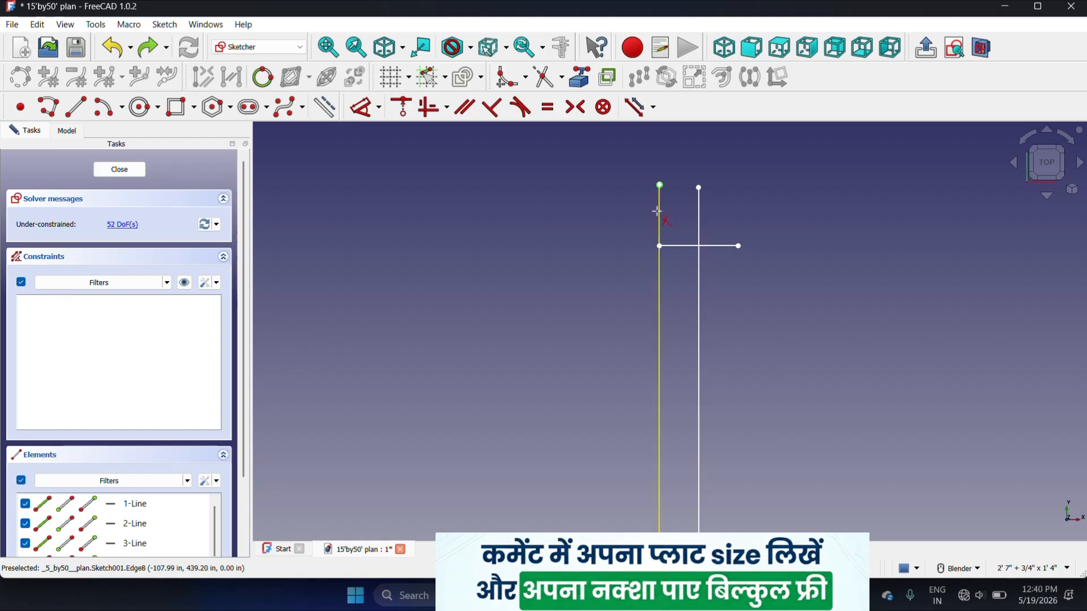
# - Retry trimming the outer short edge's overshoot, and undo both the trim and that edge's extension
pyautogui.click(658, 207)
pyautogui.scroll(-5, 696, 227)
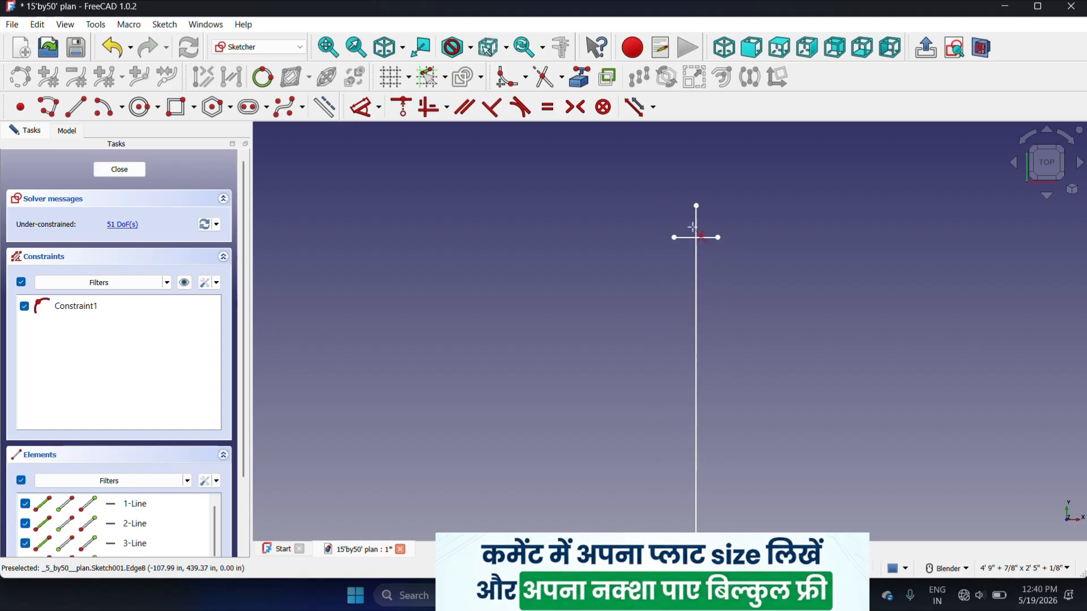
pyautogui.scroll(2, 711, 275)
pyautogui.scroll(-3, 710, 271)
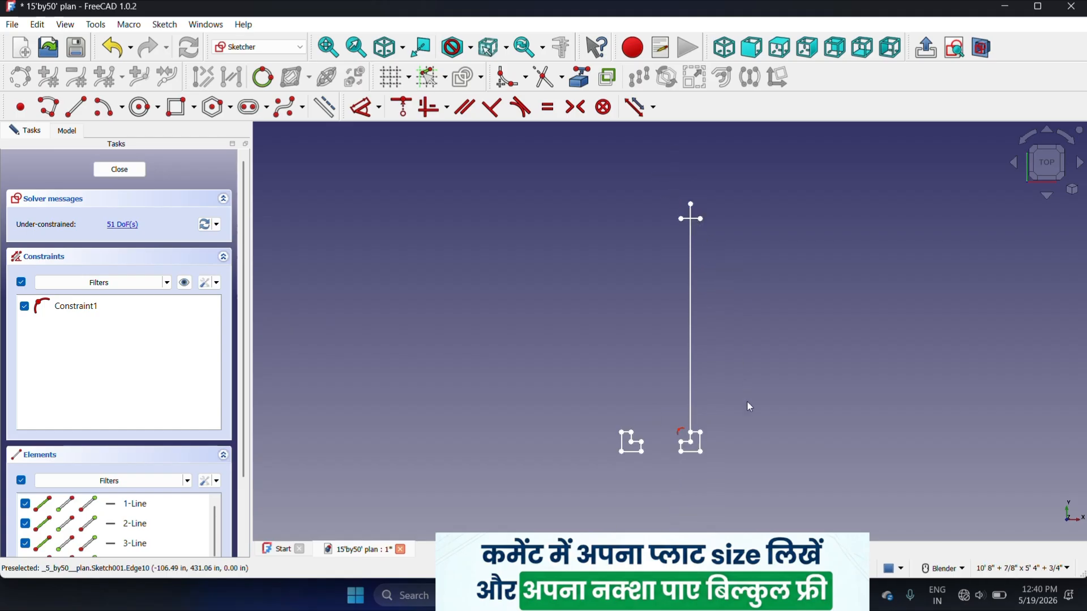
pyautogui.scroll(3, 710, 450)
pyautogui.click(660, 446)
pyautogui.scroll(-4, 725, 439)
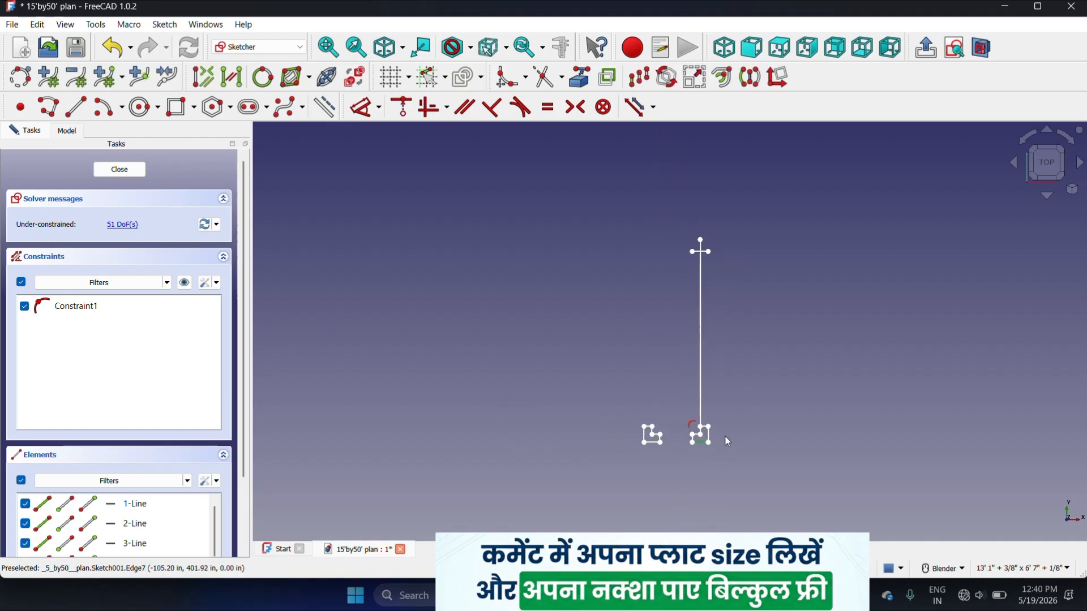
pyautogui.scroll(3, 725, 272)
pyautogui.rightClick(712, 268)
pyautogui.click(996, 139)
pyautogui.click(915, 185)
pyautogui.hotkey('ctrl', 'z')
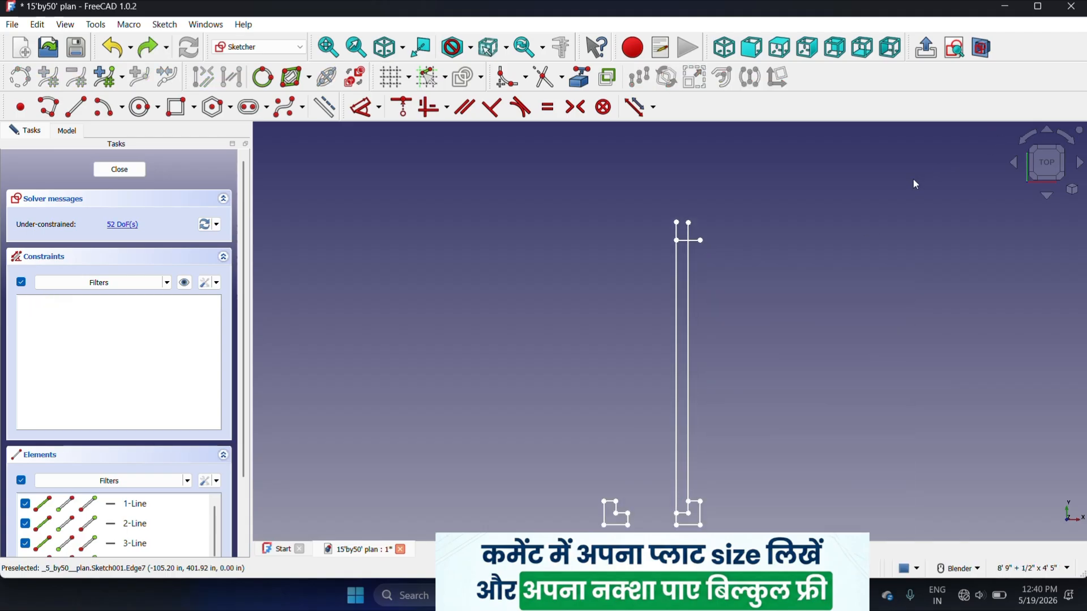
pyautogui.scroll(12, 663, 224)
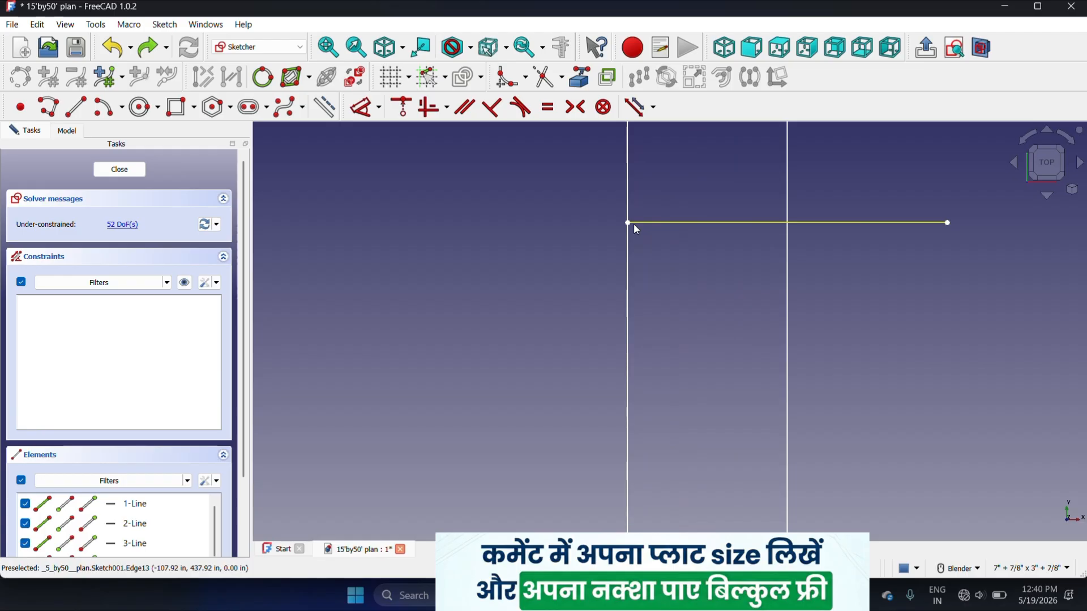
pyautogui.scroll(-8, 630, 225)
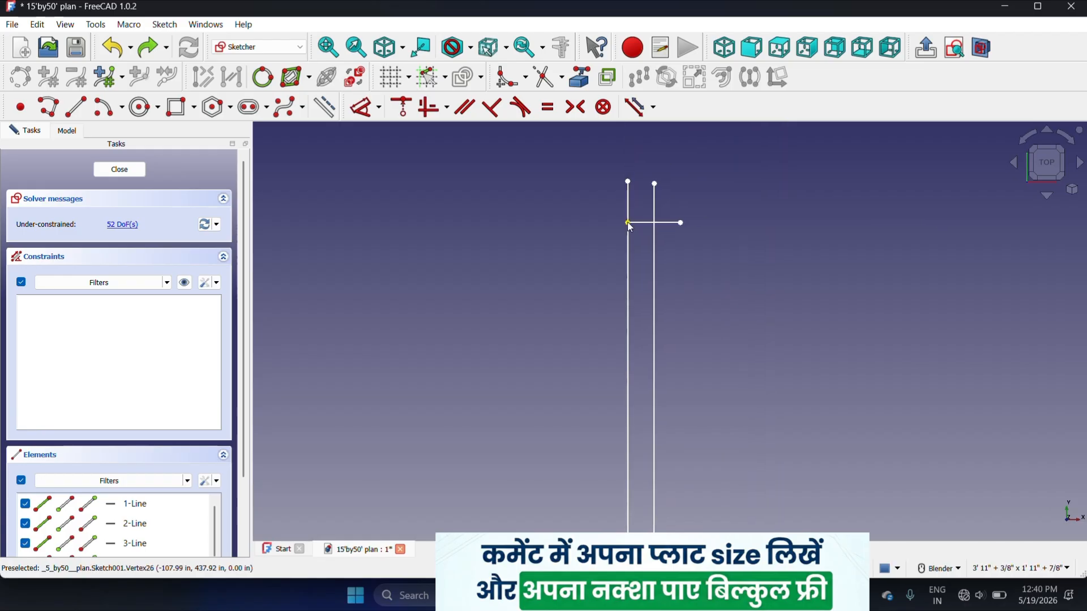
pyautogui.scroll(-5, 630, 226)
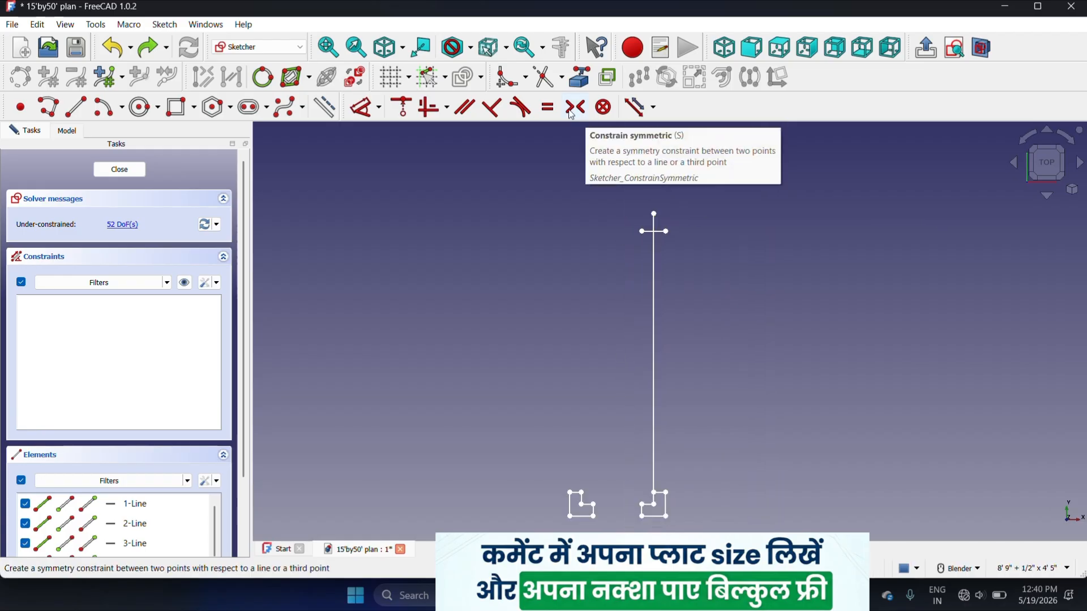
# - Extend the mirrored profile's outer short vertical edge up to the left endpoint of the copied horizontal edge
pyautogui.click(561, 86)
pyautogui.click(566, 134)
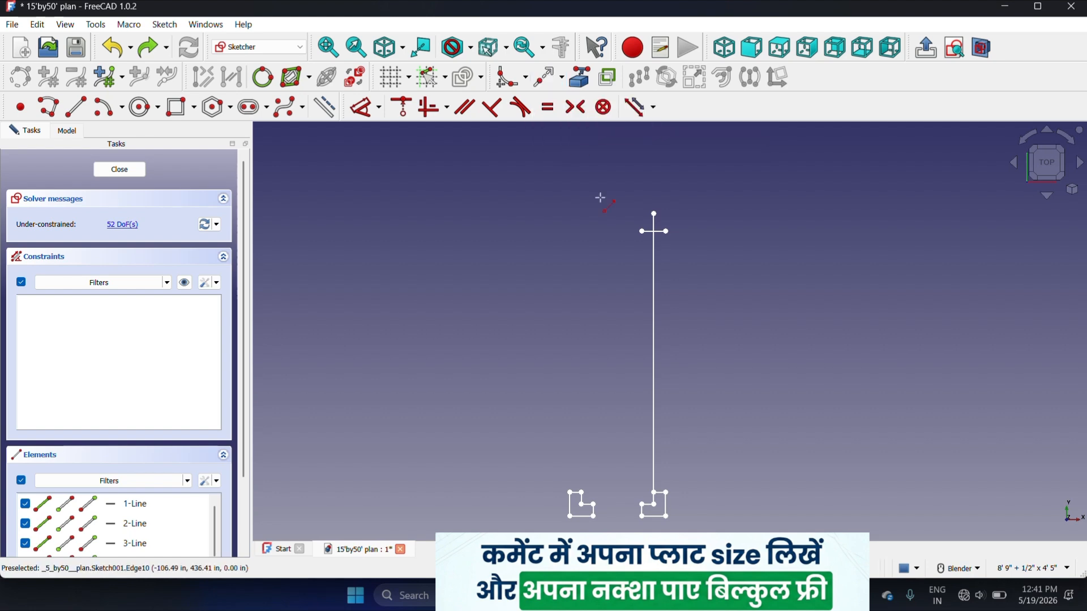
pyautogui.scroll(3, 651, 481)
pyautogui.scroll(4, 634, 453)
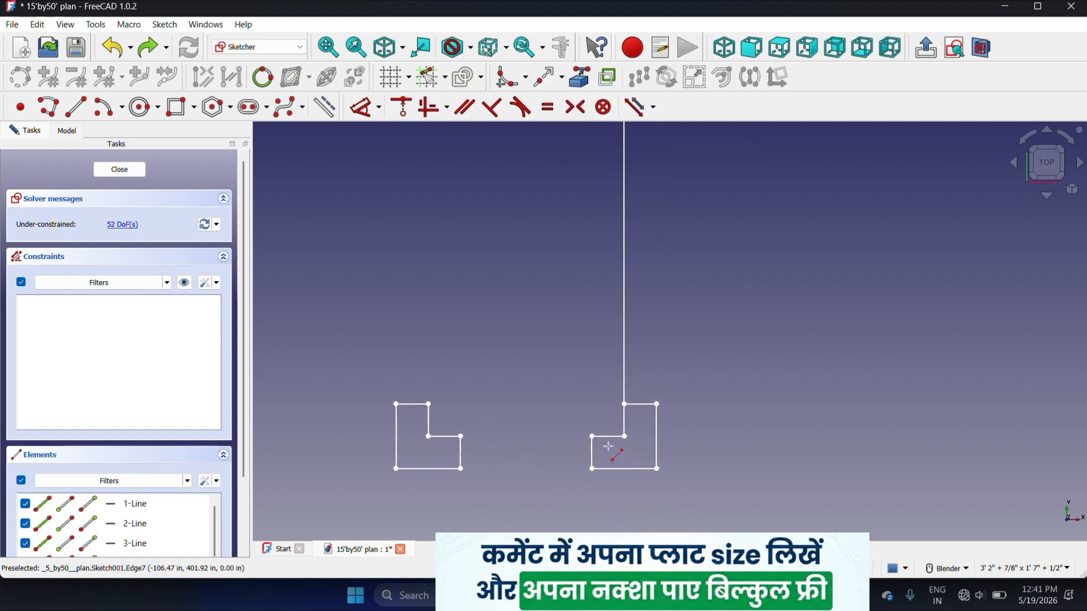
pyautogui.click(593, 459)
pyautogui.scroll(-5, 600, 442)
pyautogui.scroll(5, 591, 218)
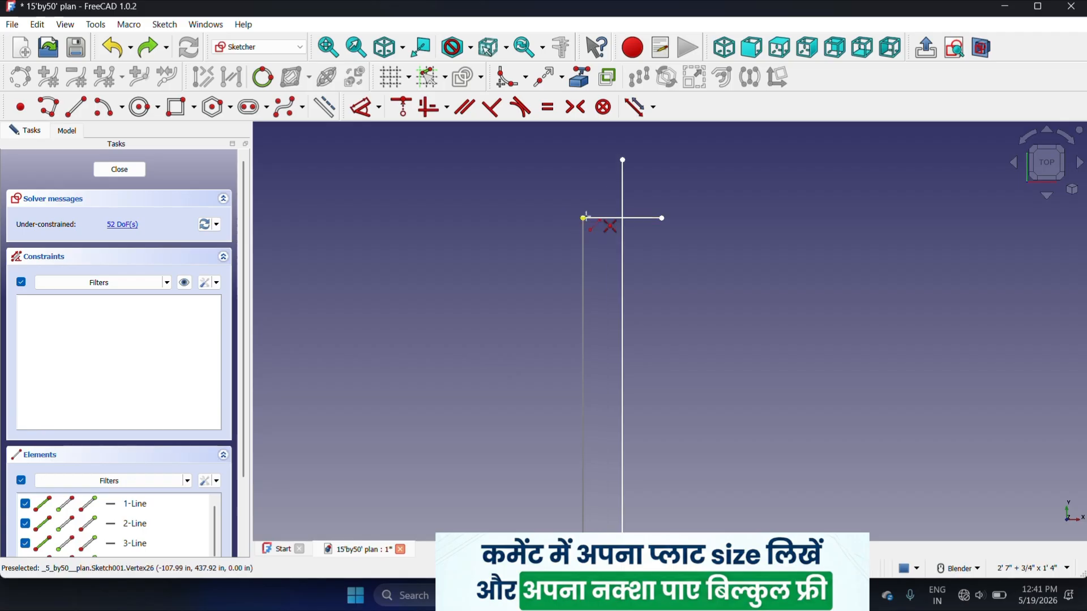
pyautogui.click(585, 216)
pyautogui.scroll(-2, 671, 218)
pyautogui.scroll(2, 604, 218)
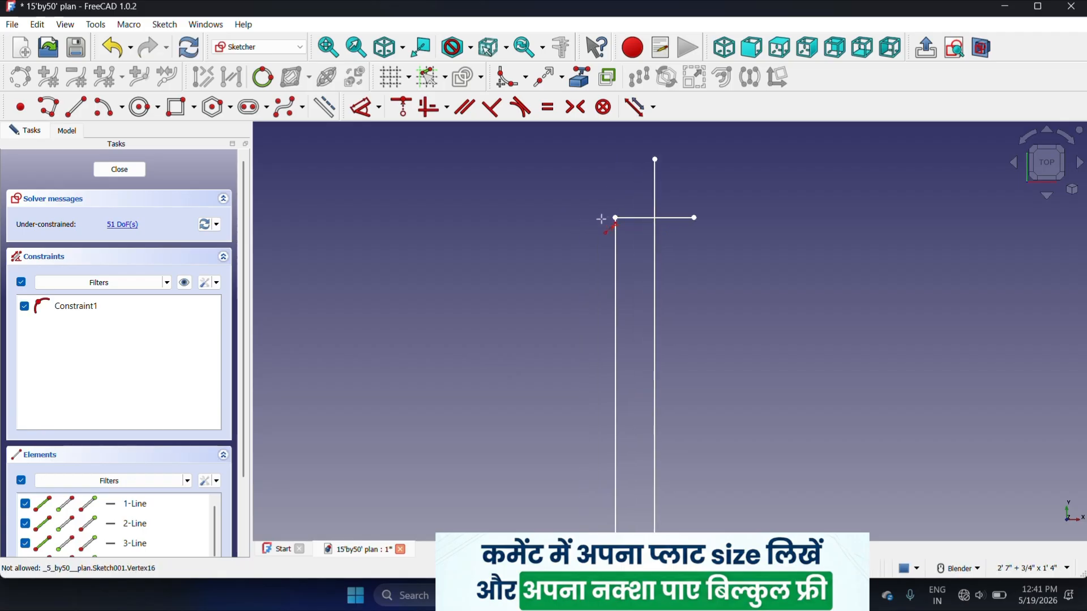
# - Trim the inner vertical edge above the copied horizontal edge and the part of that horizontal edge lying beyond it
pyautogui.click(560, 79)
pyautogui.click(569, 99)
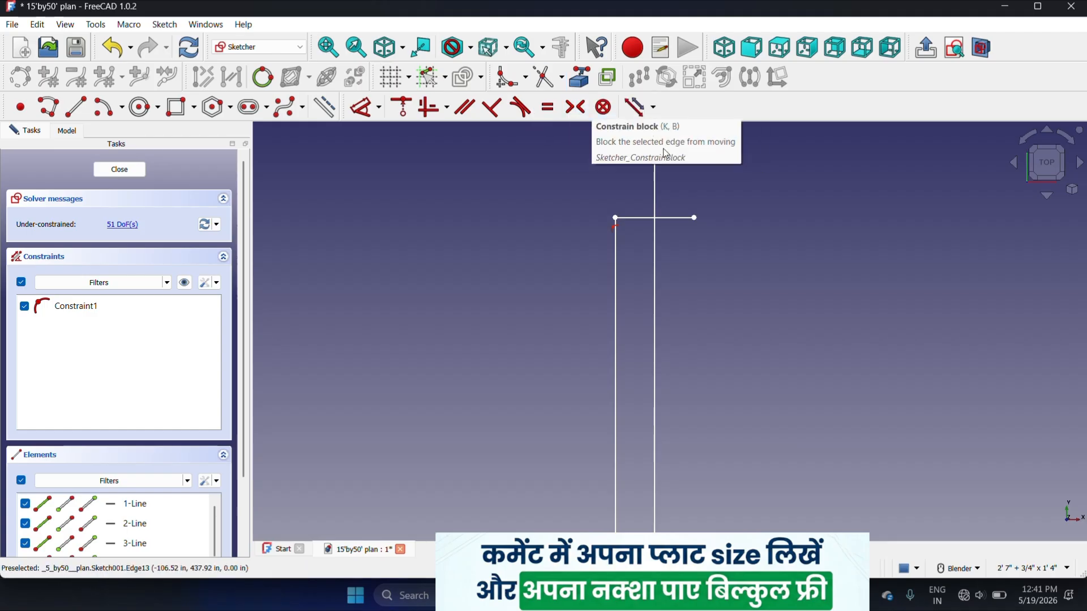
pyautogui.click(655, 185)
pyautogui.click(686, 218)
pyautogui.scroll(-1, 784, 180)
pyautogui.scroll(-4, 693, 169)
pyautogui.scroll(2, 696, 439)
pyautogui.scroll(-2, 685, 414)
pyautogui.scroll(-2, 707, 315)
pyautogui.scroll(3, 669, 468)
pyautogui.scroll(-2, 671, 453)
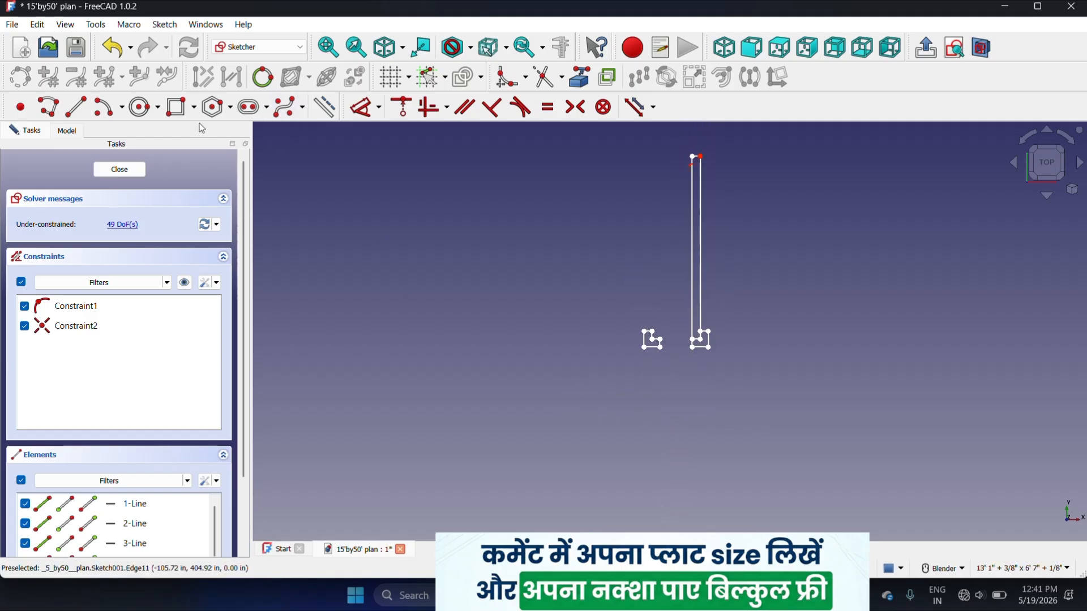
# - Draw a horizontal guide line 3' long at 0° below the two L-shaped profiles, and place its dimension beneath the line
pyautogui.click(86, 111)
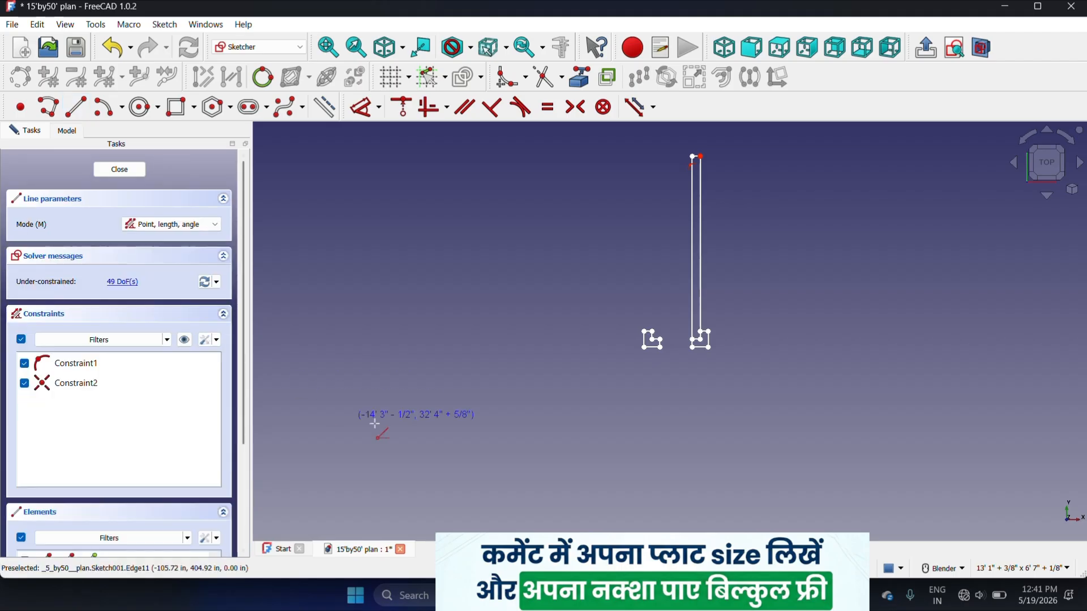
pyautogui.click(417, 434)
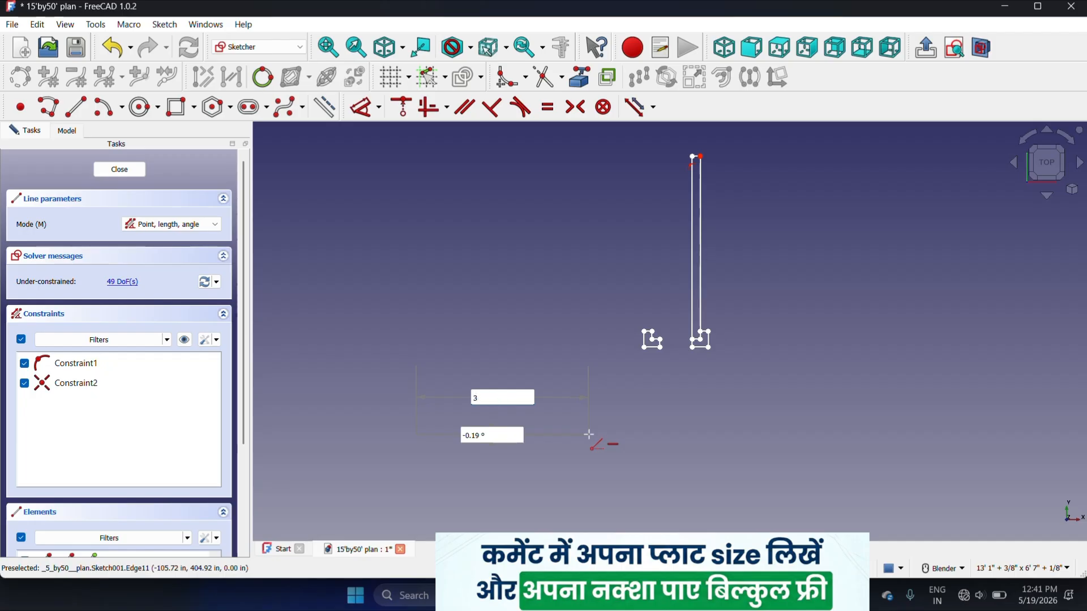
pyautogui.press('Tab')
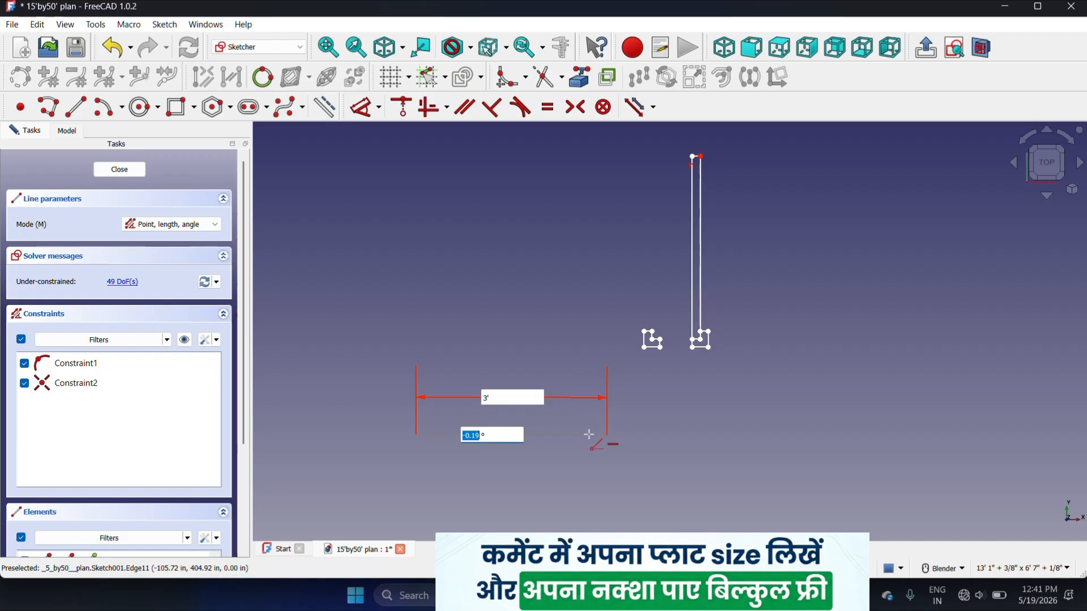
pyautogui.write('0')
pyautogui.press('Return')
pyautogui.scroll(3, 535, 458)
pyautogui.scroll(-2, 537, 391)
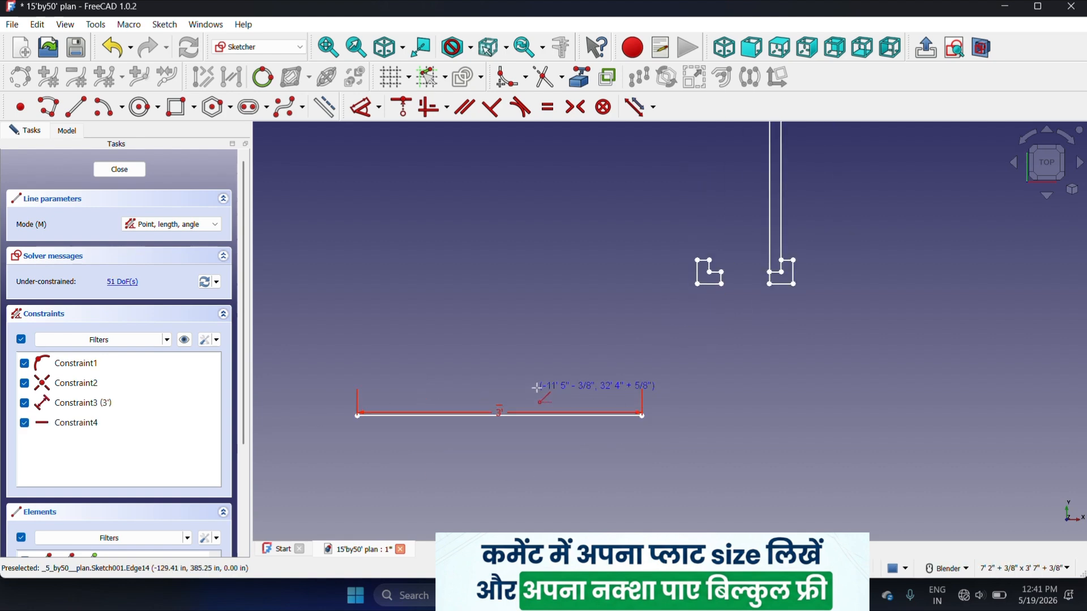
pyautogui.press('Escape')
pyautogui.moveTo(510, 412); pyautogui.dragTo(529, 461)
pyautogui.scroll(-2, 680, 433)
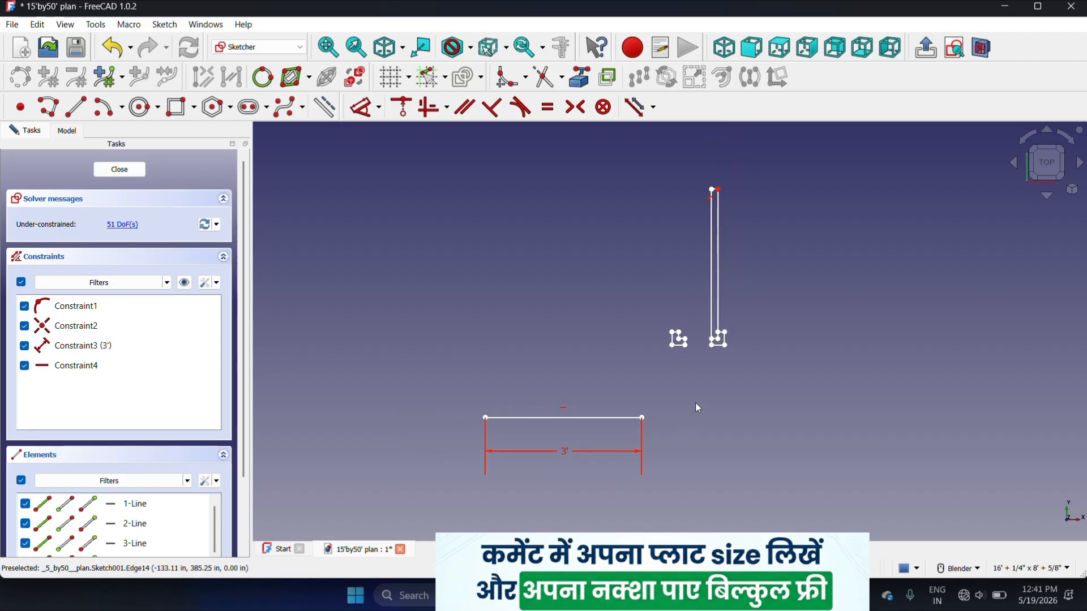
# - Move the left L-shaped profile with 0 copies so its lower-left corner sits on the left endpoint of the 3' line
pyautogui.moveTo(654, 306); pyautogui.dragTo(697, 368)
pyautogui.scroll(3, 688, 348)
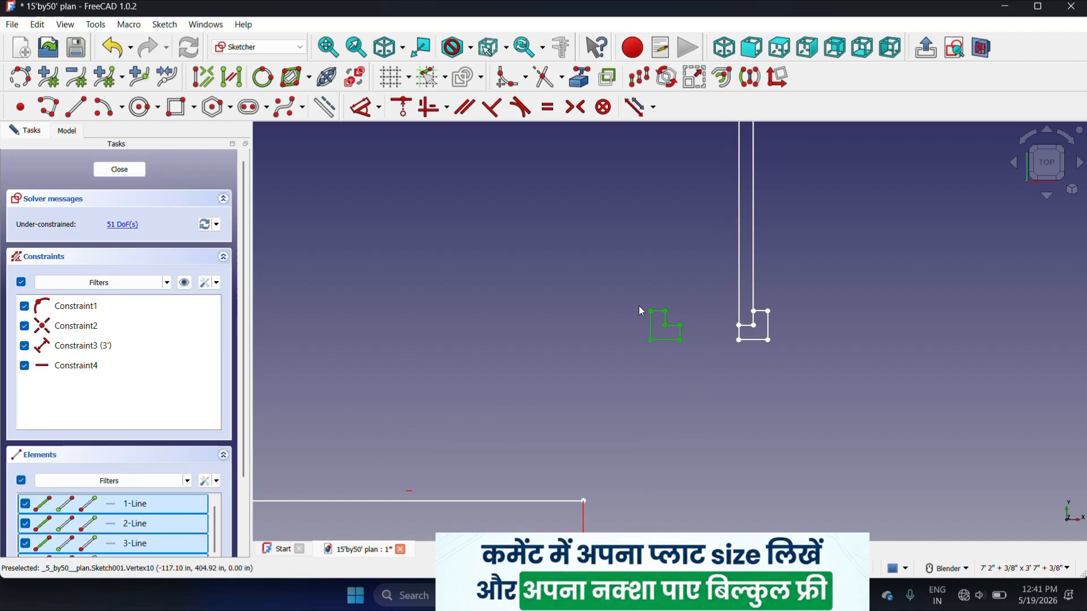
pyautogui.click(641, 82)
pyautogui.scroll(2, 649, 362)
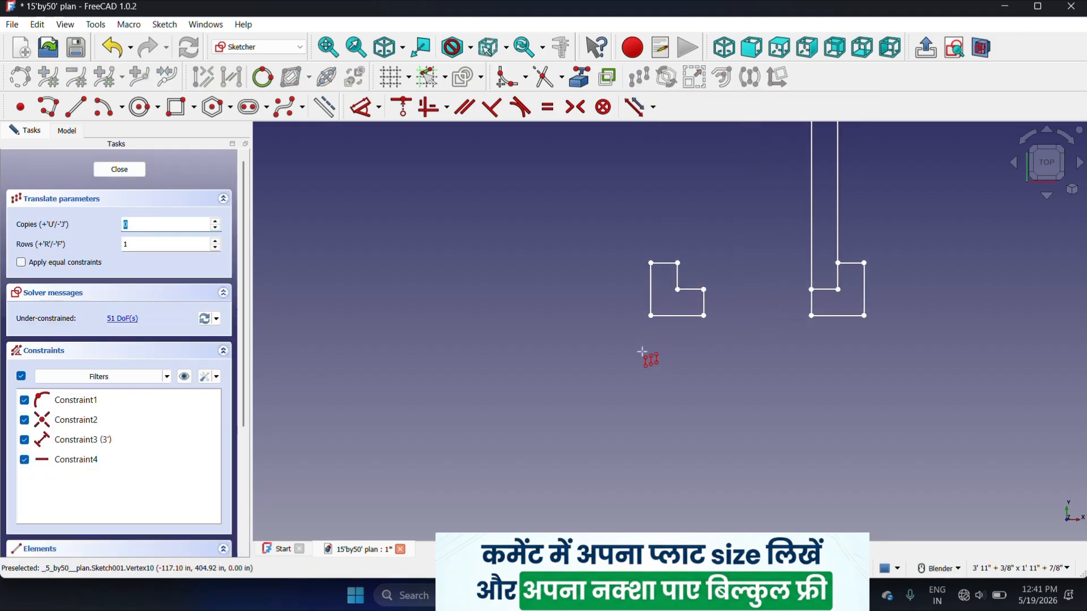
pyautogui.click(650, 315)
pyautogui.scroll(-6, 650, 317)
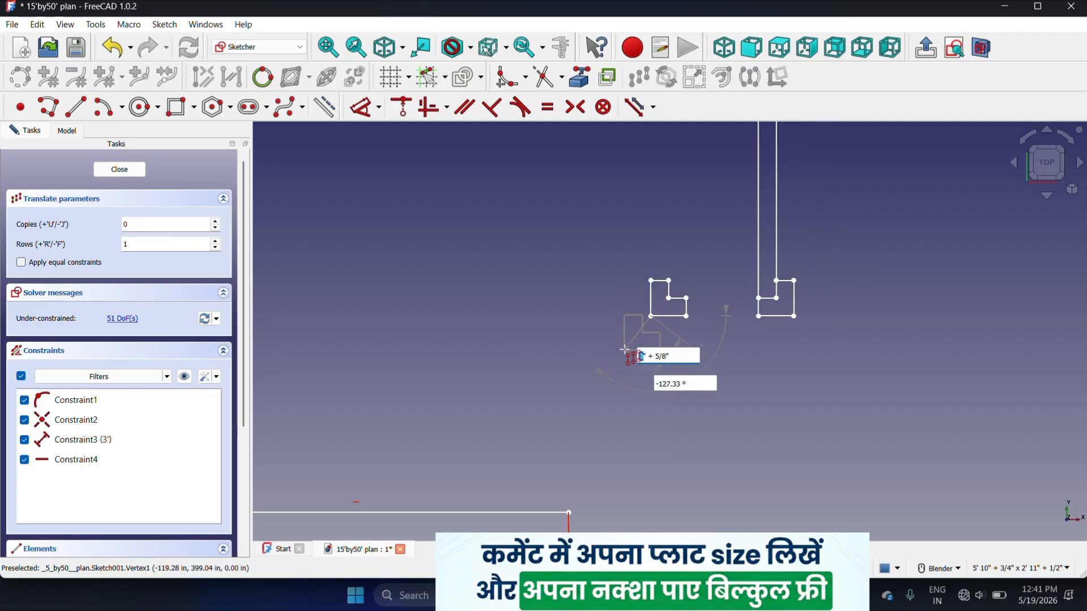
pyautogui.scroll(-2, 443, 321)
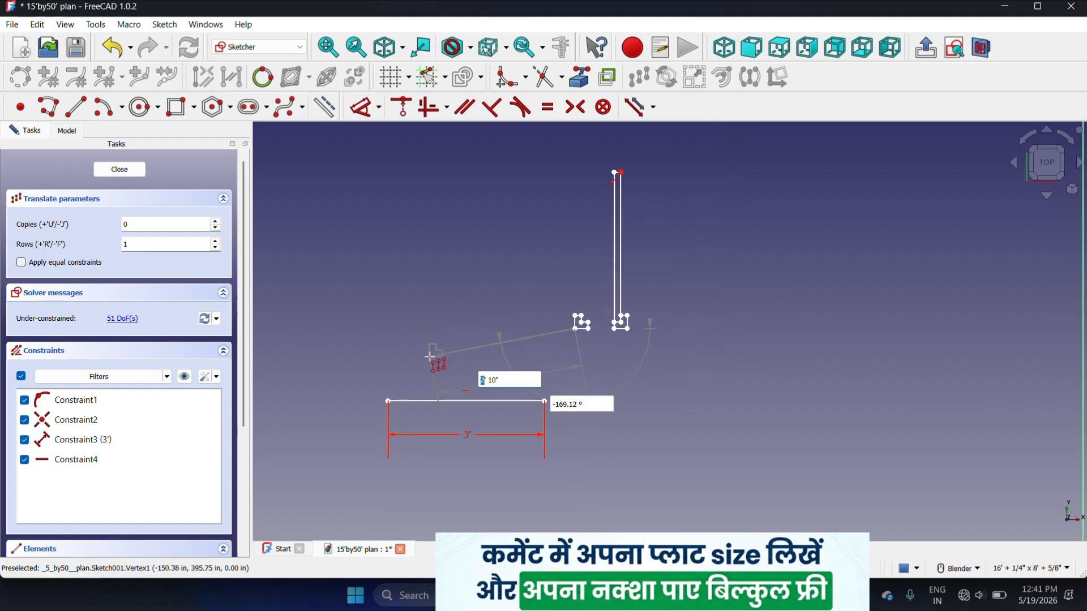
pyautogui.scroll(3, 432, 357)
pyautogui.scroll(5, 356, 440)
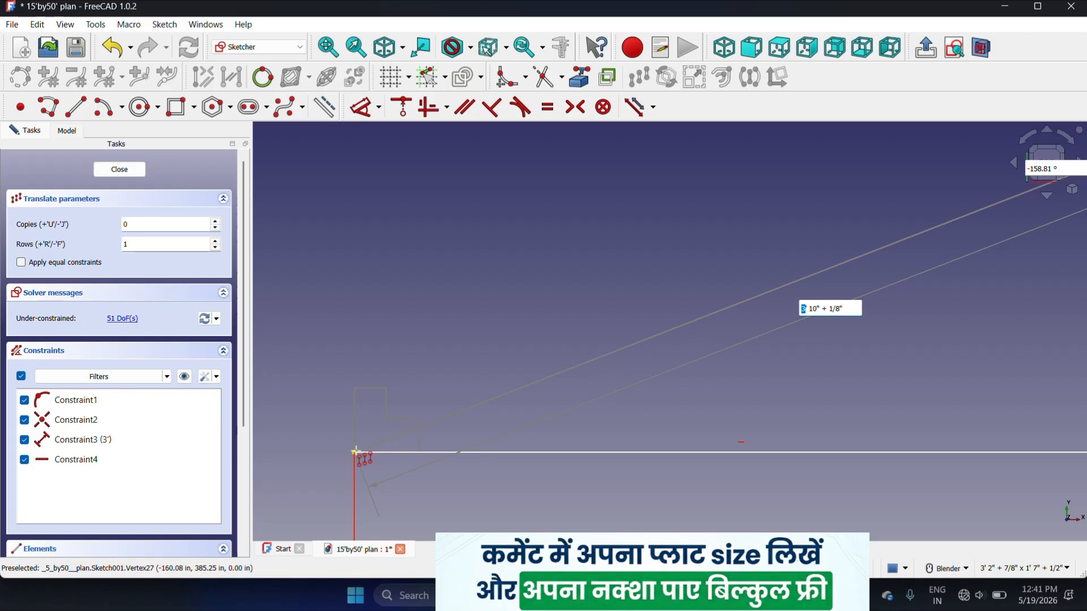
pyautogui.click(355, 452)
pyautogui.scroll(-5, 368, 428)
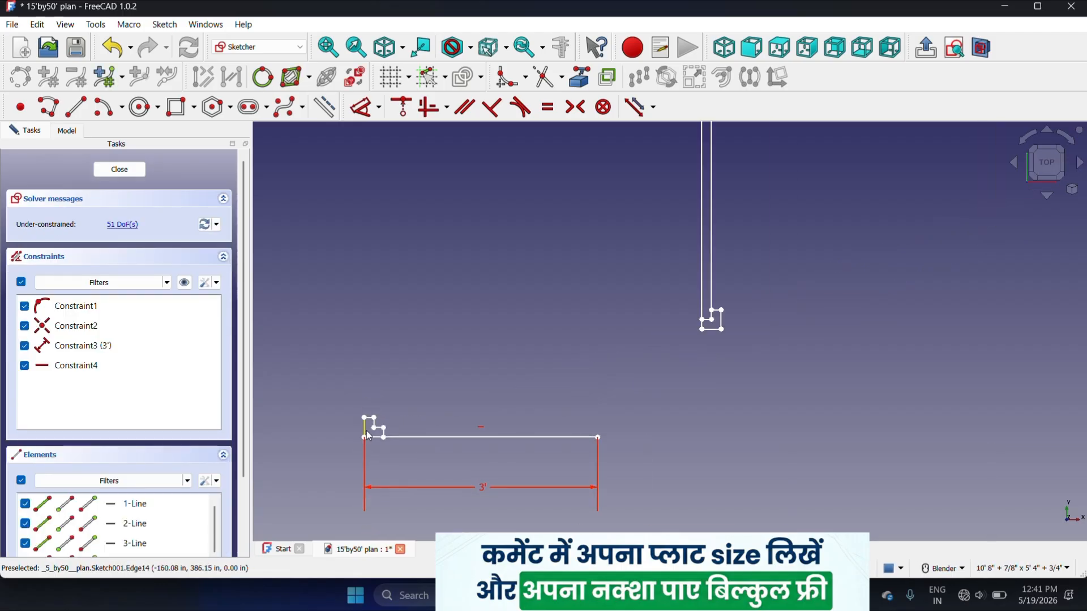
# - Move the right L-shaped profile and its long panel with 0 copies so the lower-right corner sits on the 3' line's right endpoint
pyautogui.moveTo(552, 179); pyautogui.dragTo(693, 403)
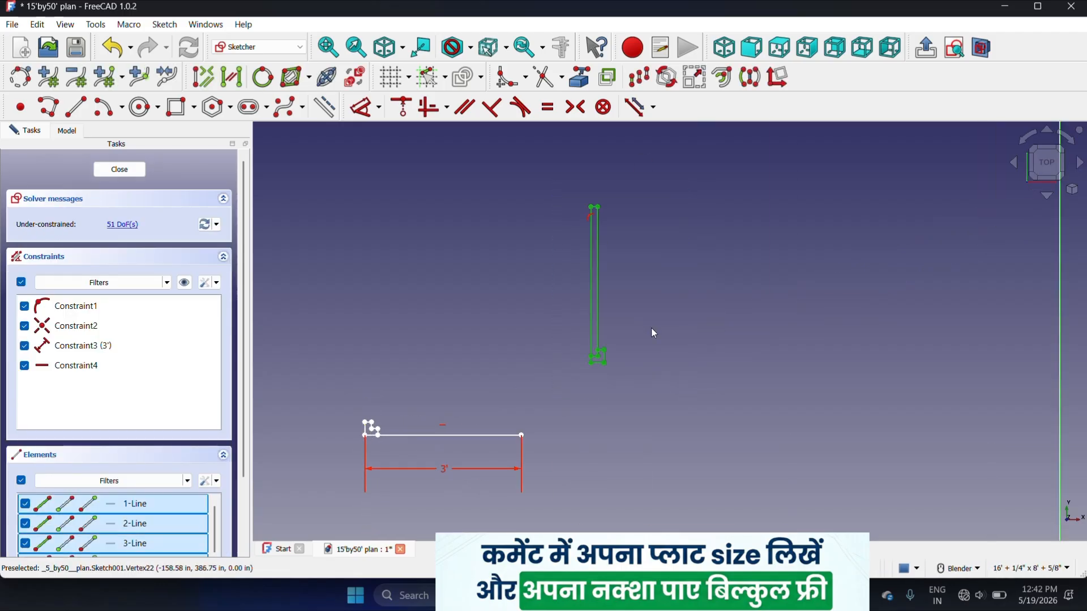
pyautogui.click(641, 79)
pyautogui.scroll(5, 623, 362)
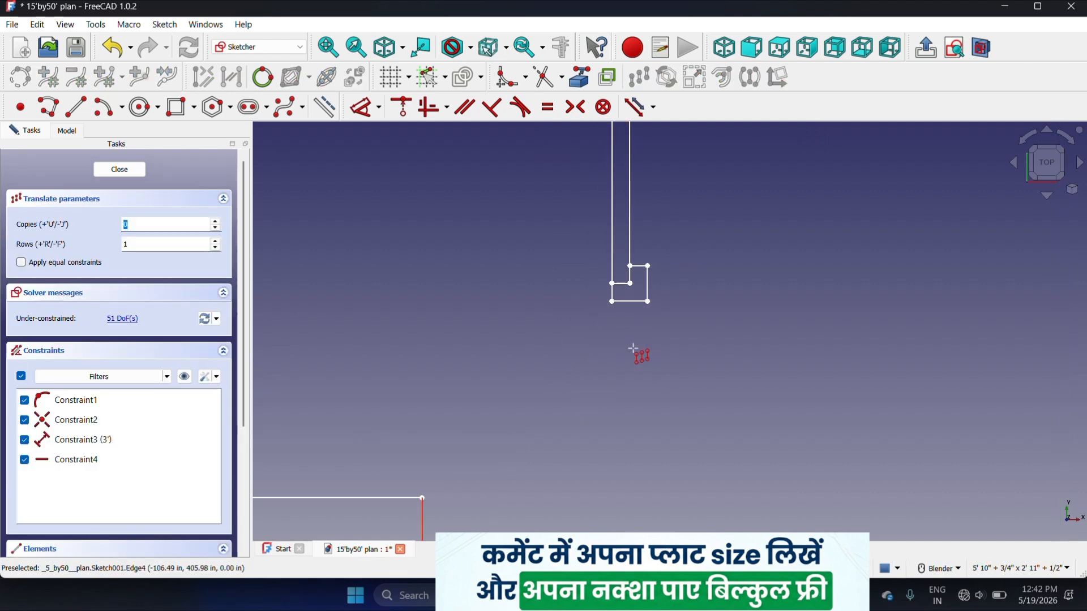
pyautogui.click(649, 303)
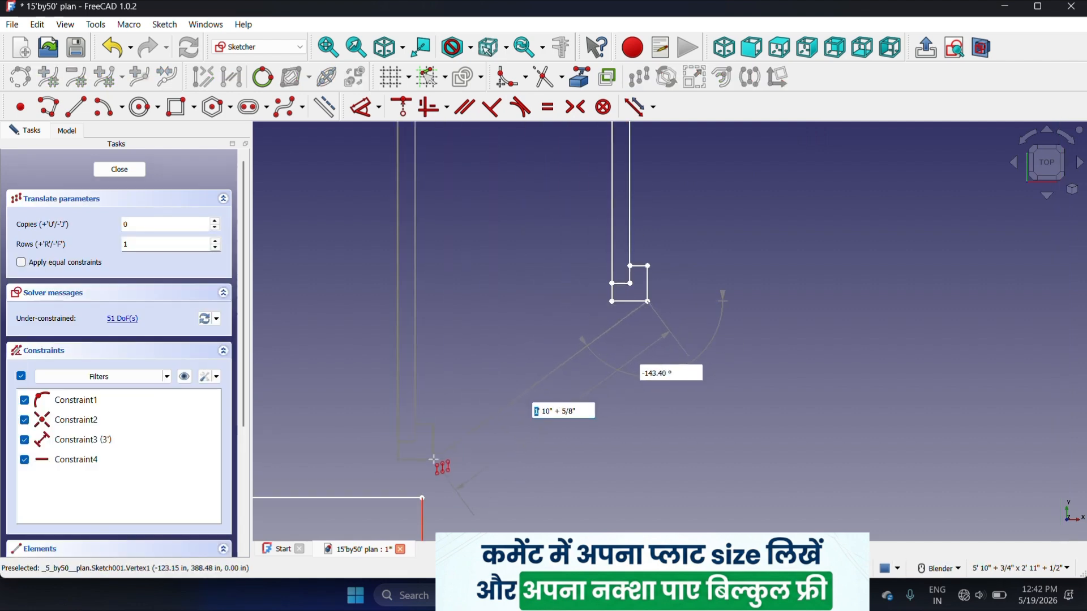
pyautogui.scroll(1, 496, 304)
pyautogui.scroll(4, 455, 423)
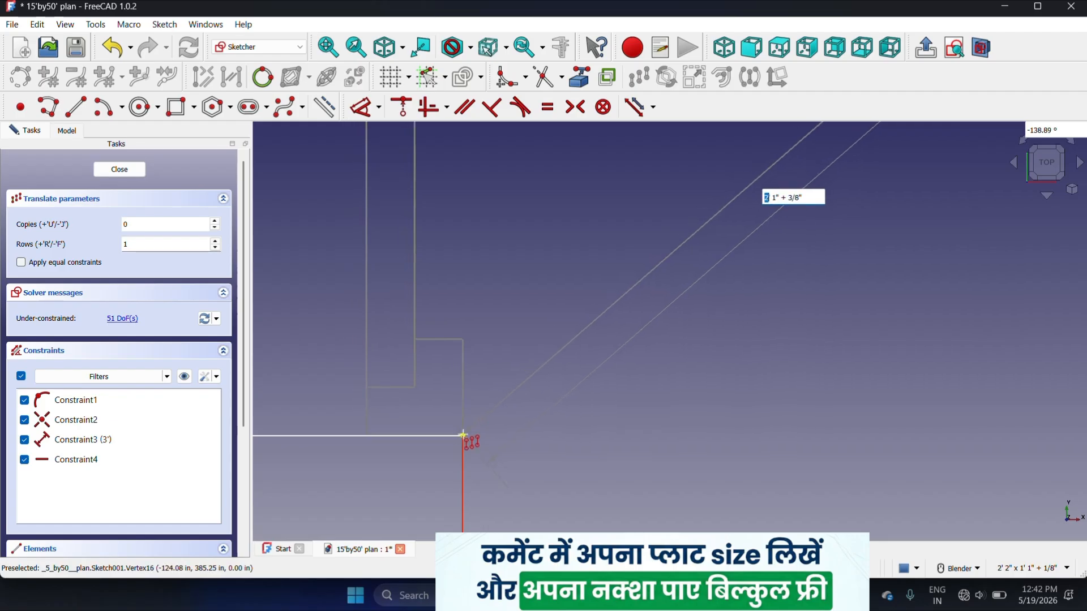
pyautogui.click(462, 436)
pyautogui.scroll(-3, 587, 423)
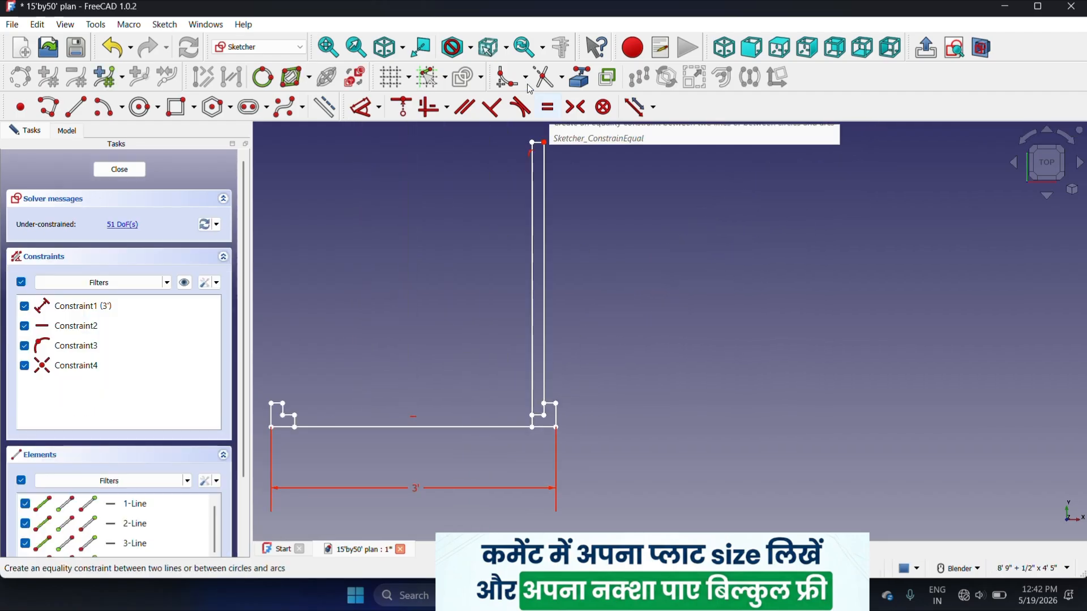
# - Delete the 3' guide line between the two repositioned profiles
pyautogui.scroll(-3, 602, 386)
pyautogui.scroll(4, 520, 406)
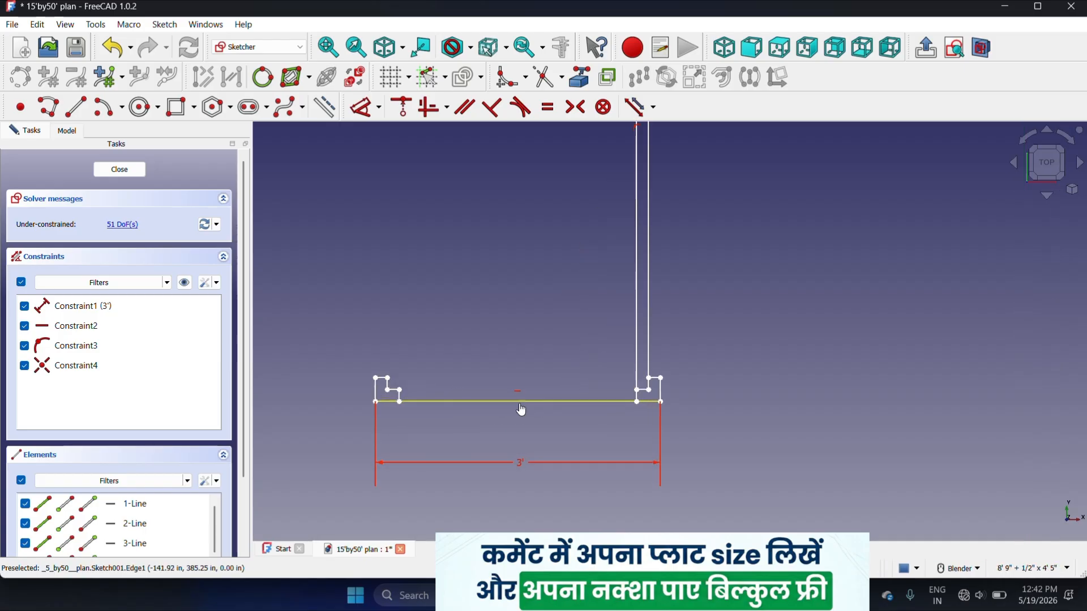
pyautogui.click(518, 401)
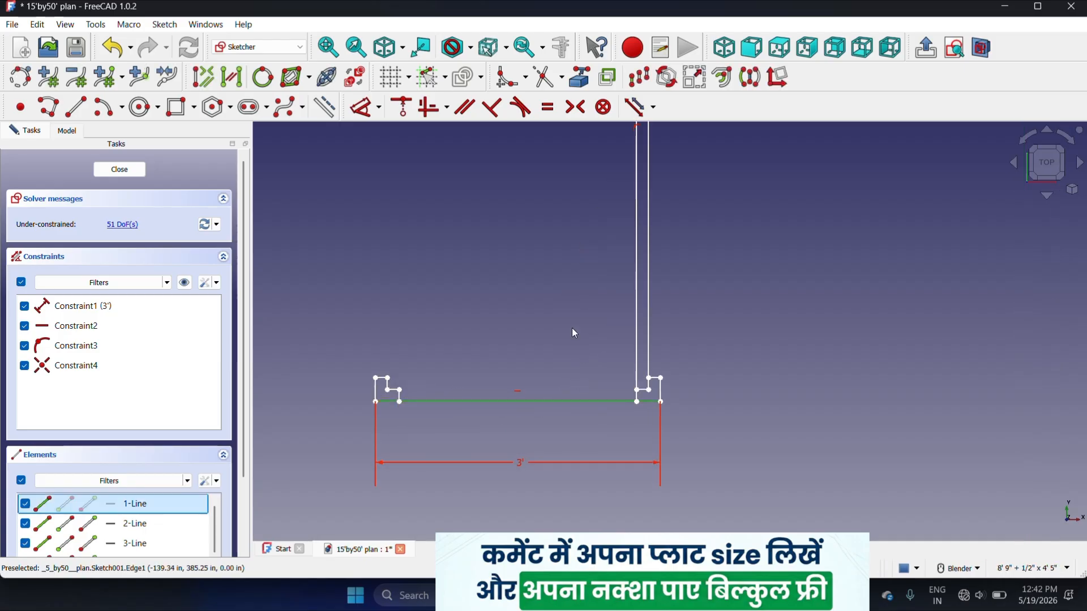
pyautogui.press('Delete')
pyautogui.scroll(-3, 543, 367)
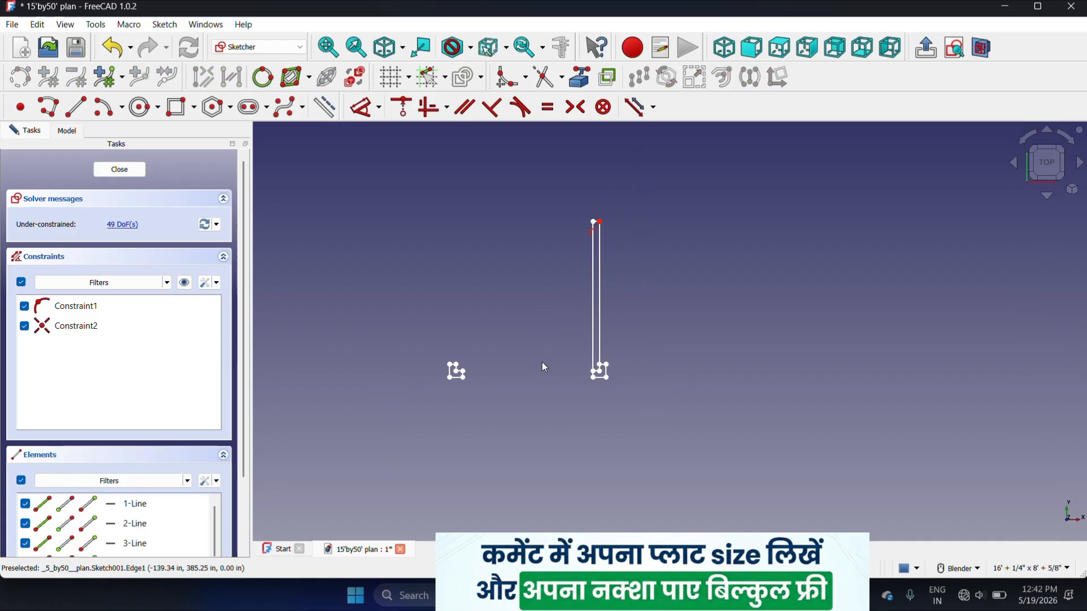
pyautogui.scroll(2, 555, 368)
pyautogui.scroll(-2, 610, 388)
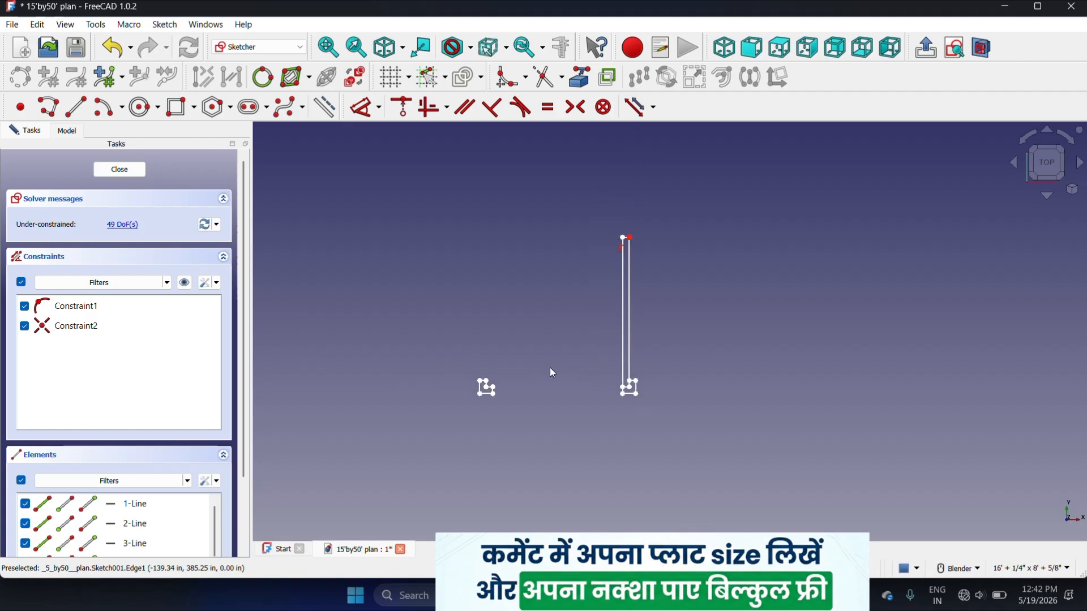
pyautogui.scroll(1, 553, 371)
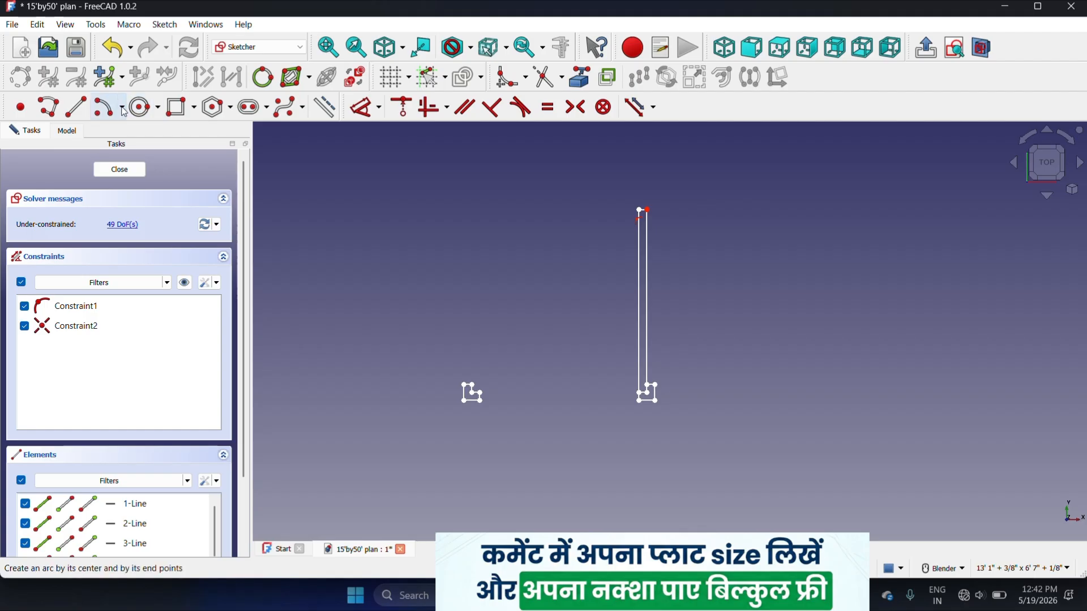
# - Draw a 2' 9" radius arc centred on the right profile's upper inner corner, from the panel's top-right corner to the left profile's upper inner corner
pyautogui.click(122, 112)
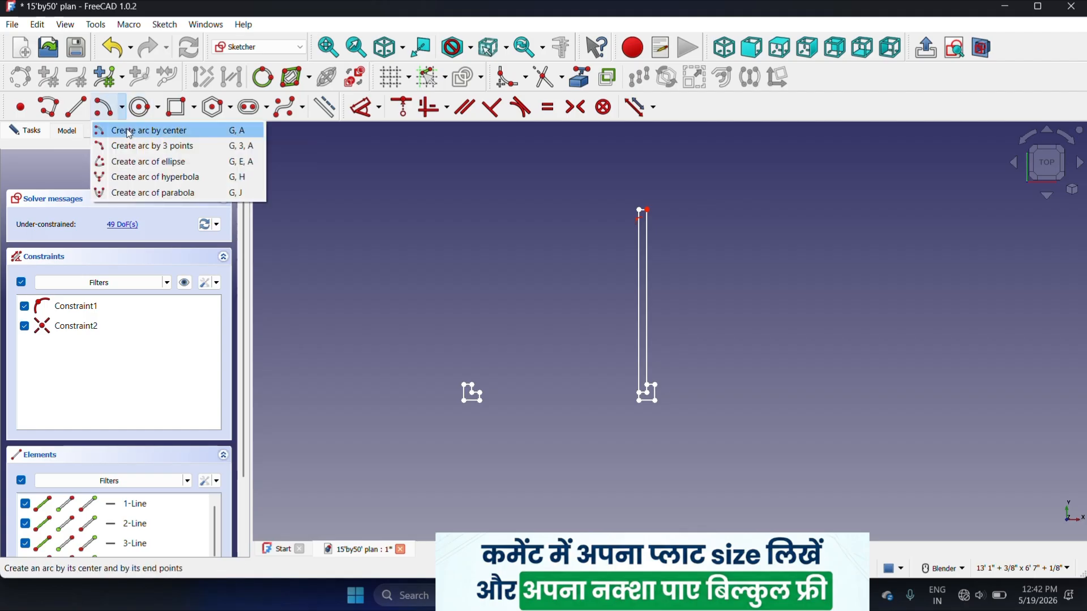
pyautogui.click(122, 130)
pyautogui.scroll(2, 663, 390)
pyautogui.scroll(3, 663, 390)
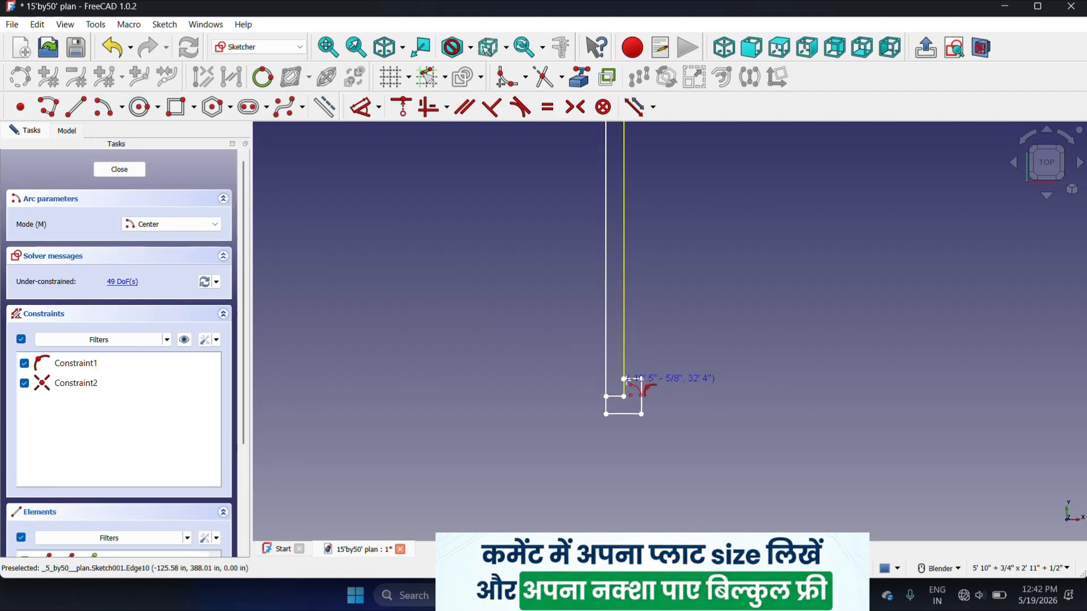
pyautogui.click(638, 395)
pyautogui.scroll(-4, 668, 400)
pyautogui.scroll(6, 657, 254)
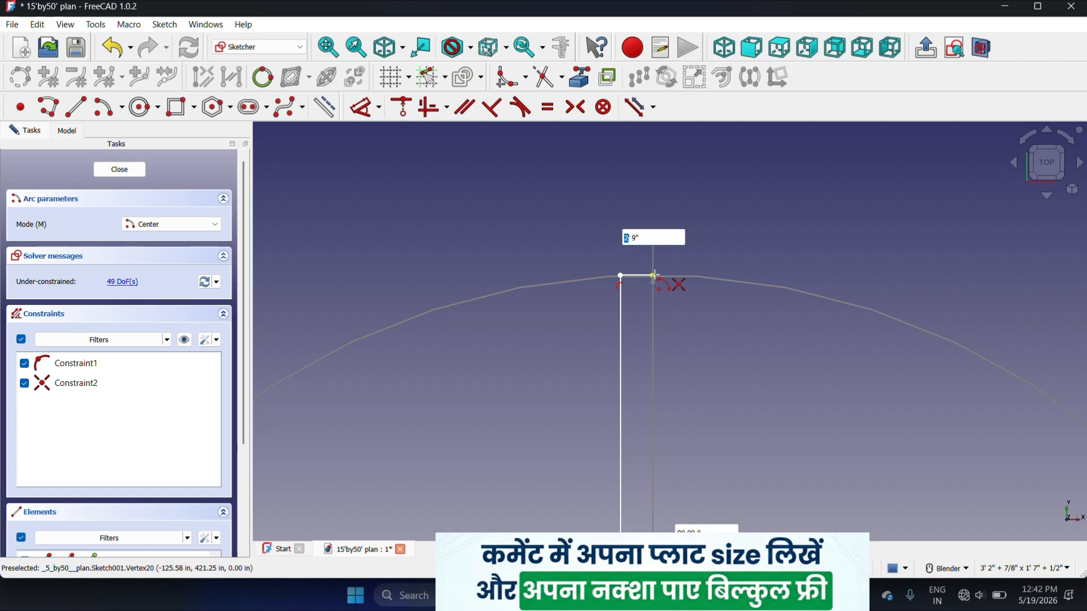
pyautogui.click(653, 275)
pyautogui.scroll(-5, 651, 274)
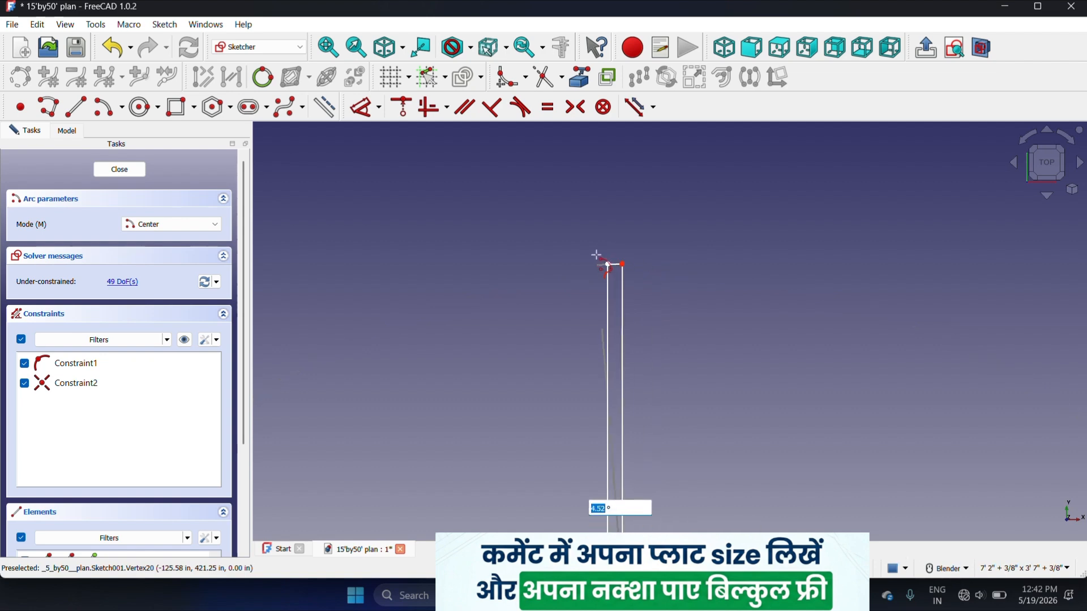
pyautogui.scroll(6, 427, 396)
pyautogui.scroll(3, 426, 379)
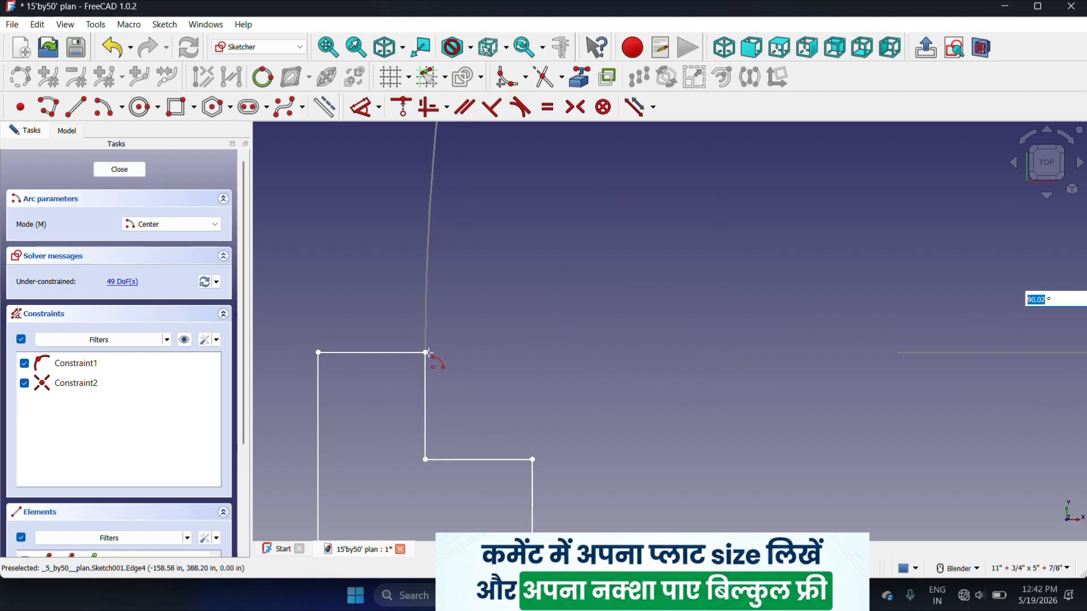
pyautogui.click(445, 359)
pyautogui.scroll(-6, 493, 379)
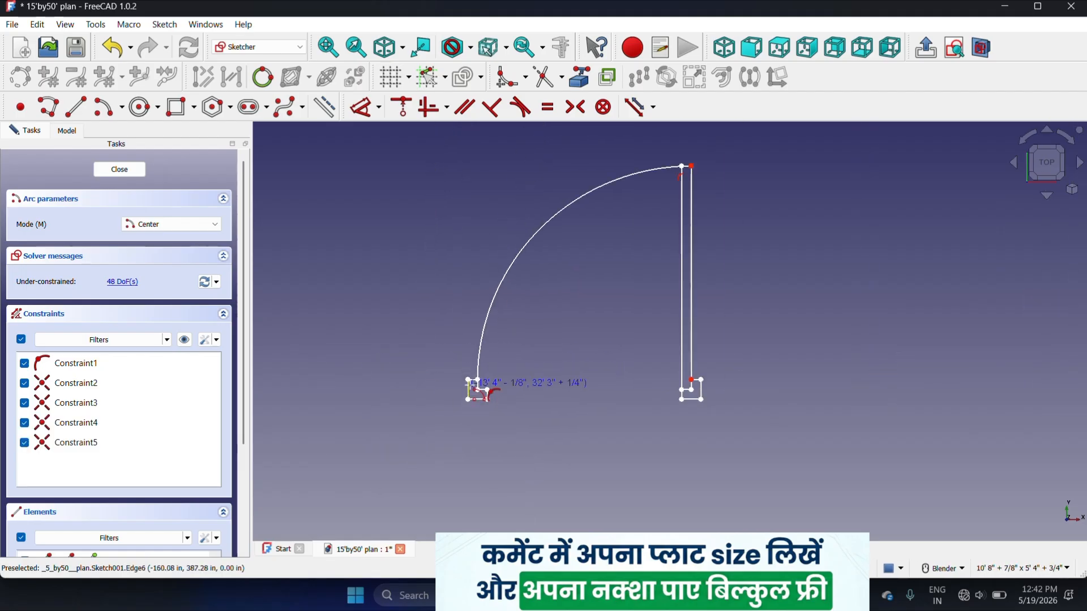
# - Finish editing the door sketch and return to the whole plan
pyautogui.scroll(2, 526, 379)
pyautogui.scroll(-3, 608, 376)
pyautogui.scroll(5, 533, 383)
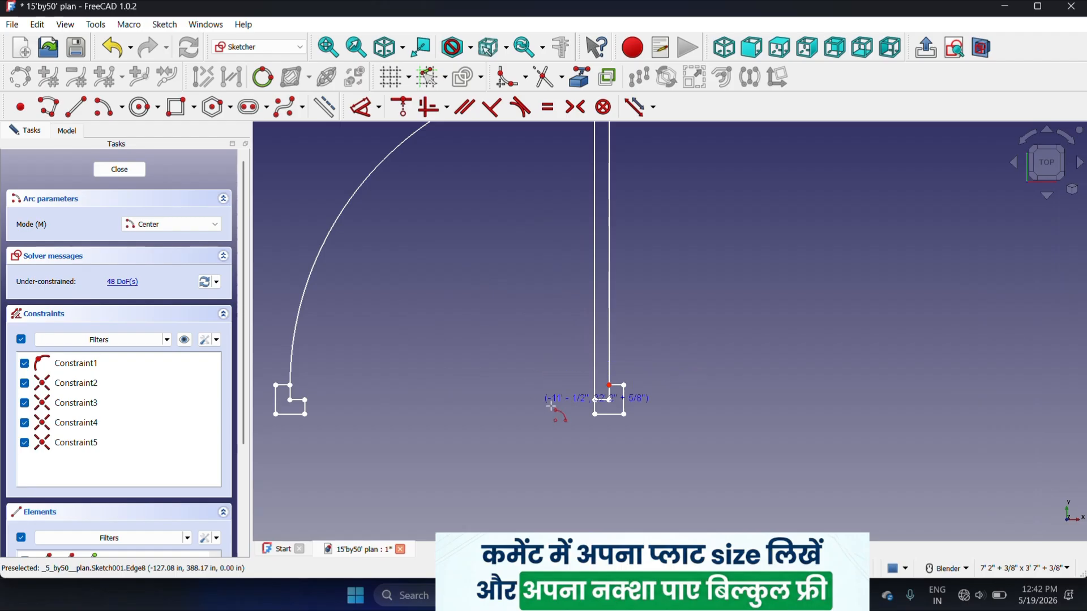
pyautogui.scroll(-4, 614, 405)
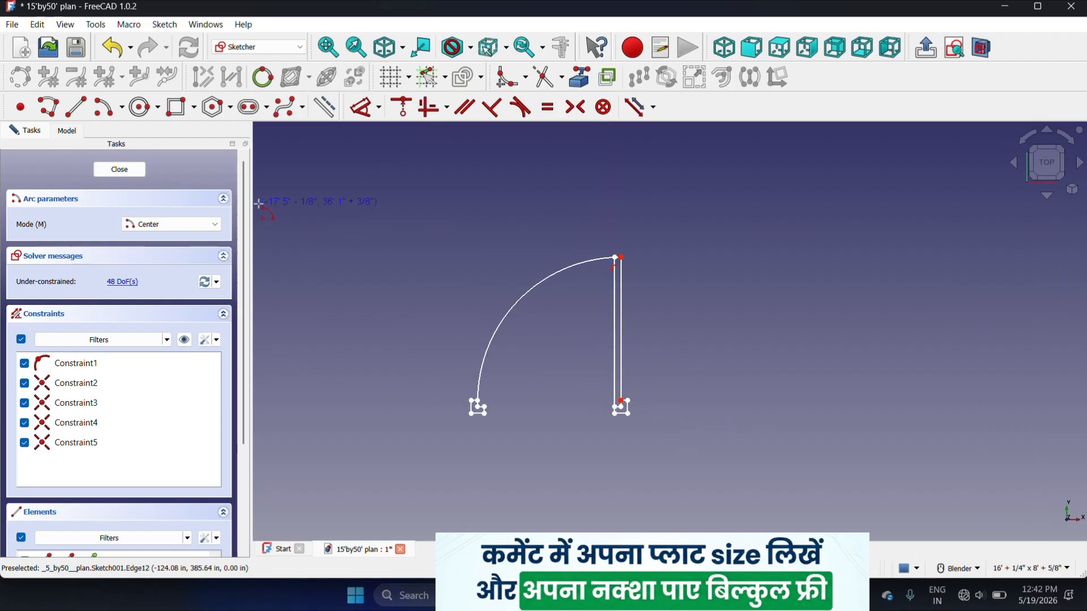
pyautogui.click(120, 169)
# - Examine the door symbol beside the floor plan and the wall openings along the rooms
pyautogui.scroll(3, 580, 268)
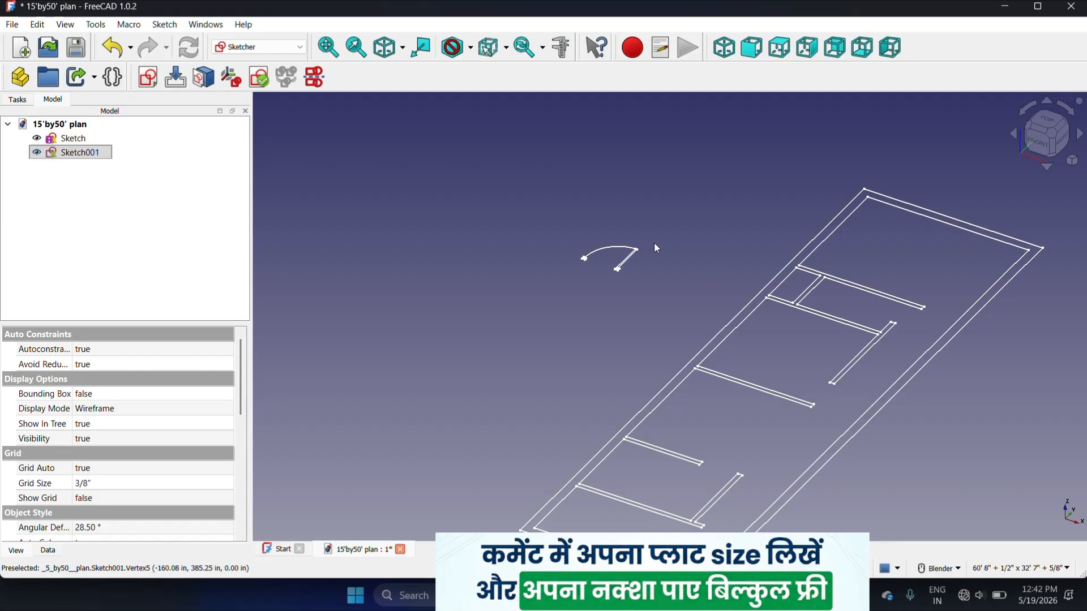
pyautogui.scroll(3, 645, 252)
pyautogui.scroll(-5, 555, 264)
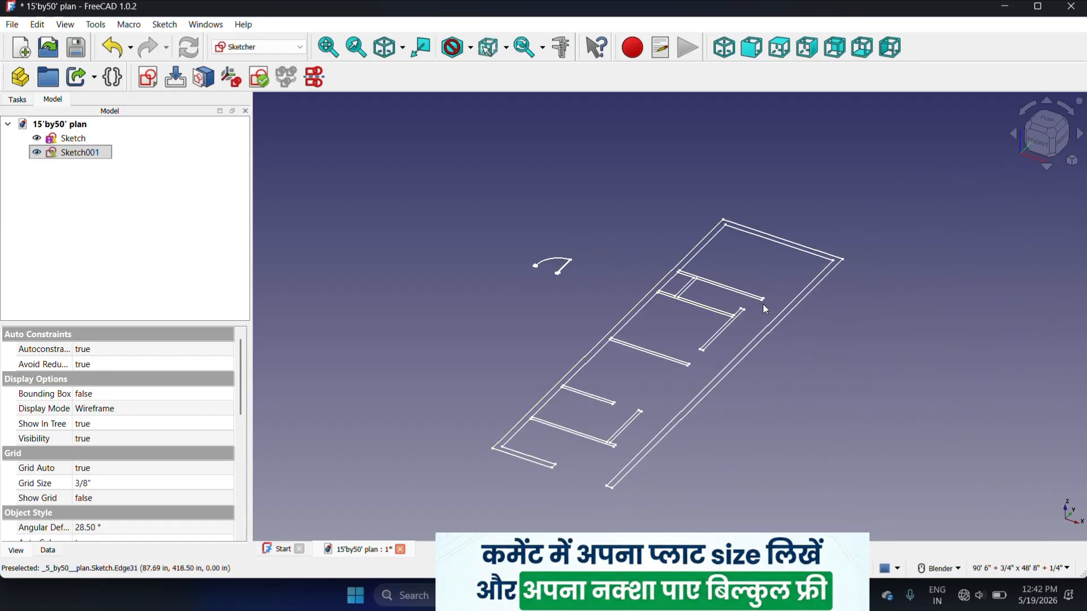
pyautogui.scroll(3, 772, 315)
pyautogui.scroll(-1, 780, 316)
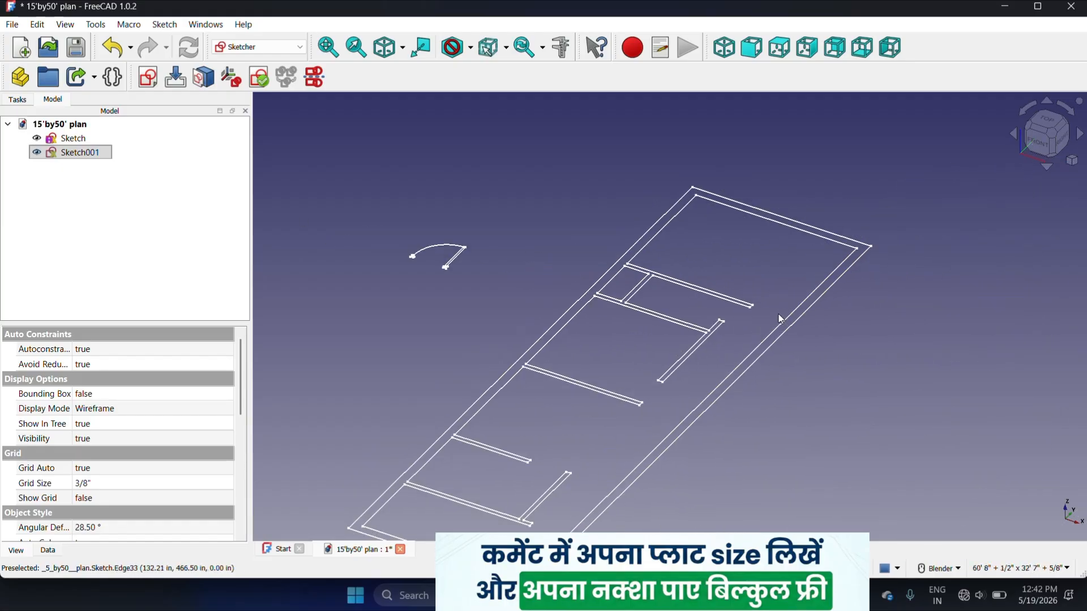
pyautogui.scroll(-2, 657, 350)
pyautogui.scroll(5, 568, 439)
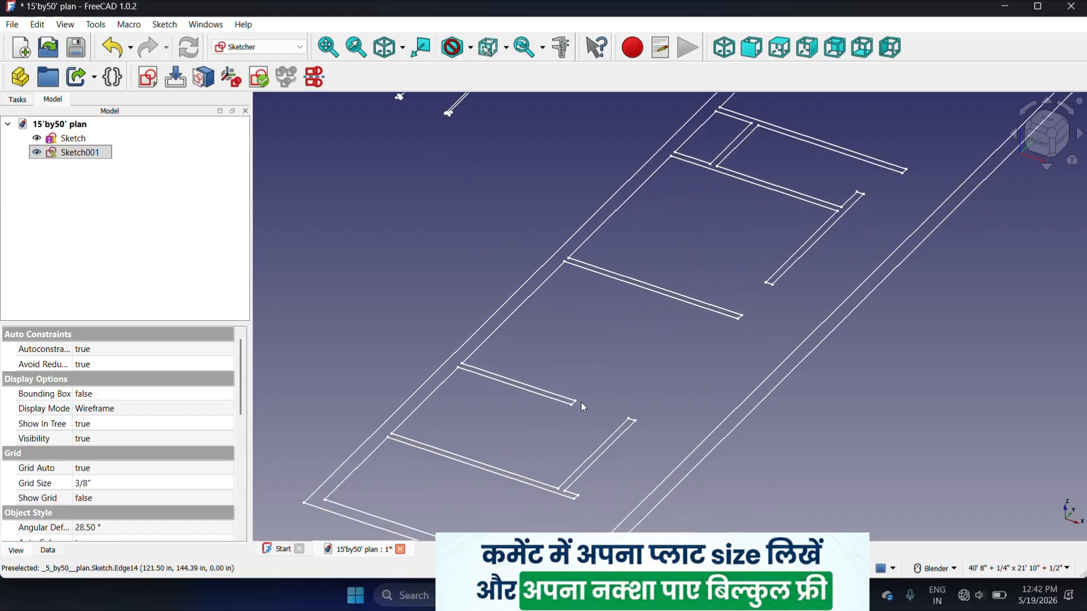
pyautogui.scroll(-3, 767, 287)
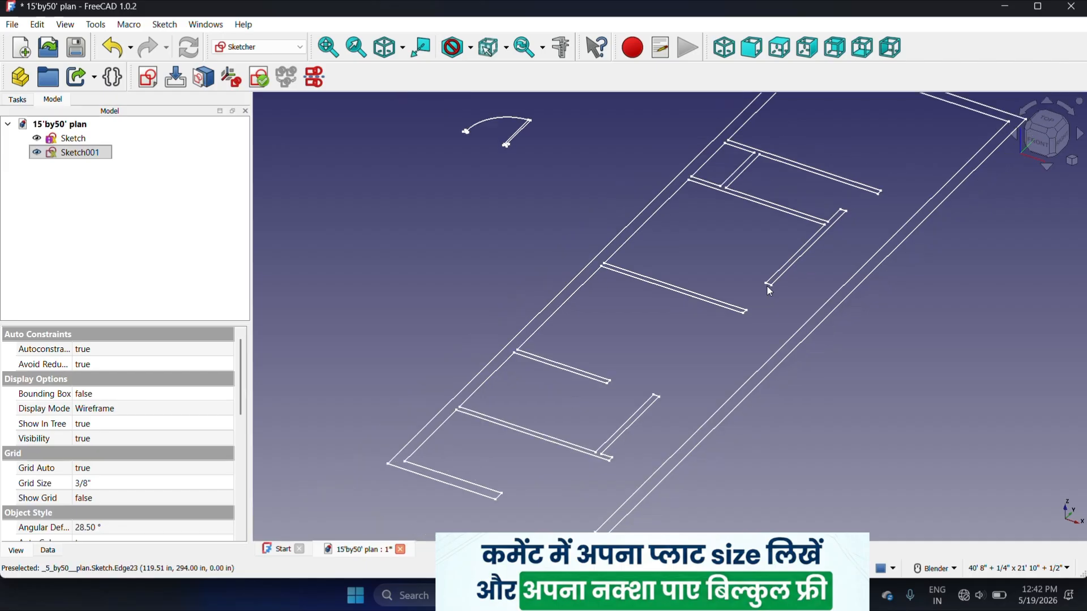
pyautogui.scroll(1, 766, 286)
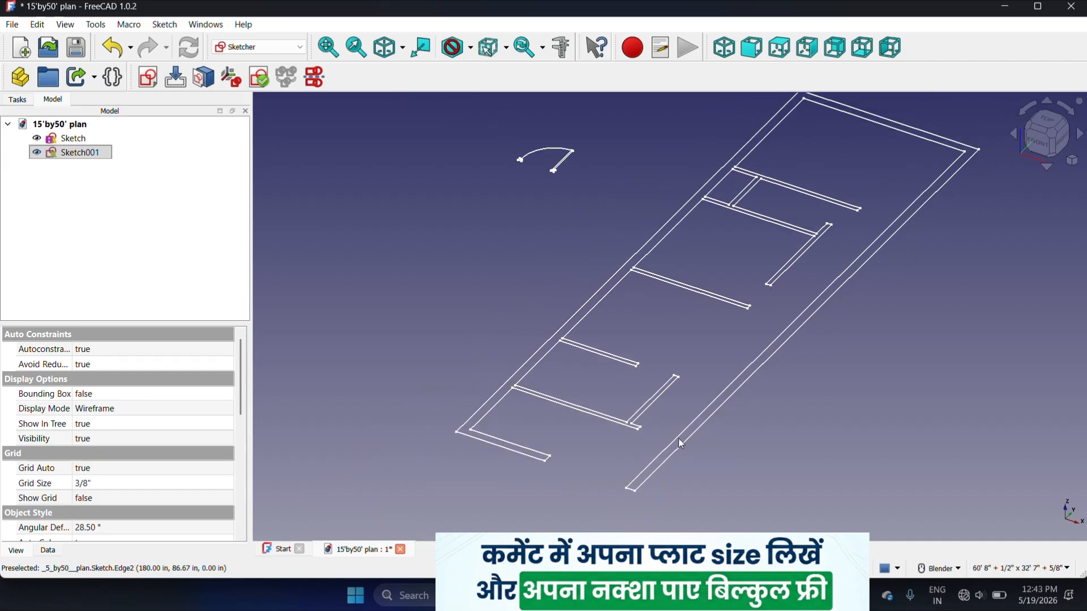
pyautogui.scroll(3, 661, 434)
pyautogui.scroll(-4, 622, 422)
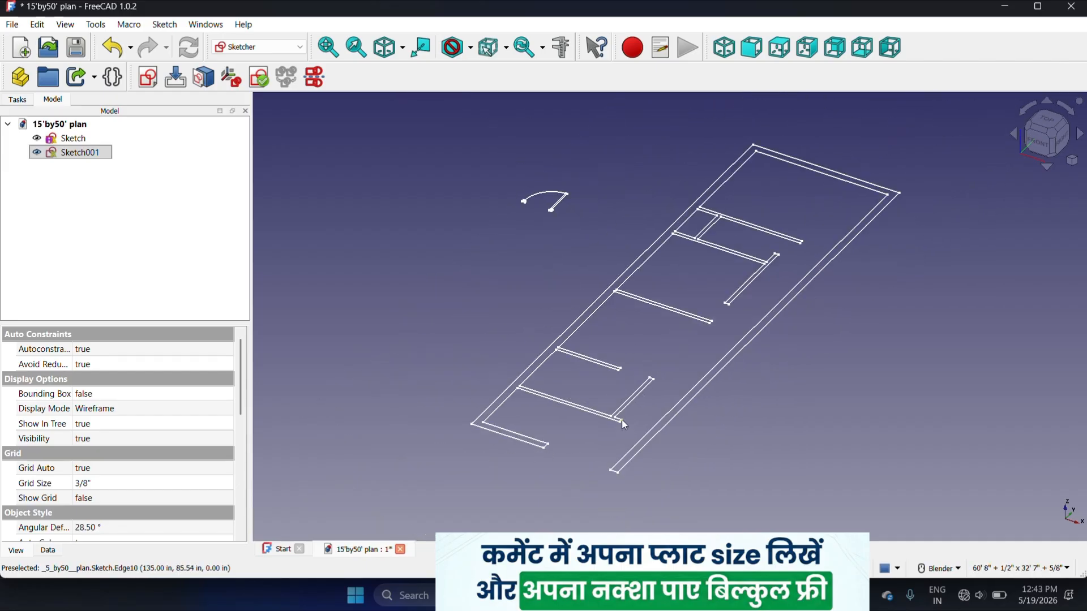
pyautogui.scroll(1, 564, 267)
pyautogui.scroll(3, 565, 269)
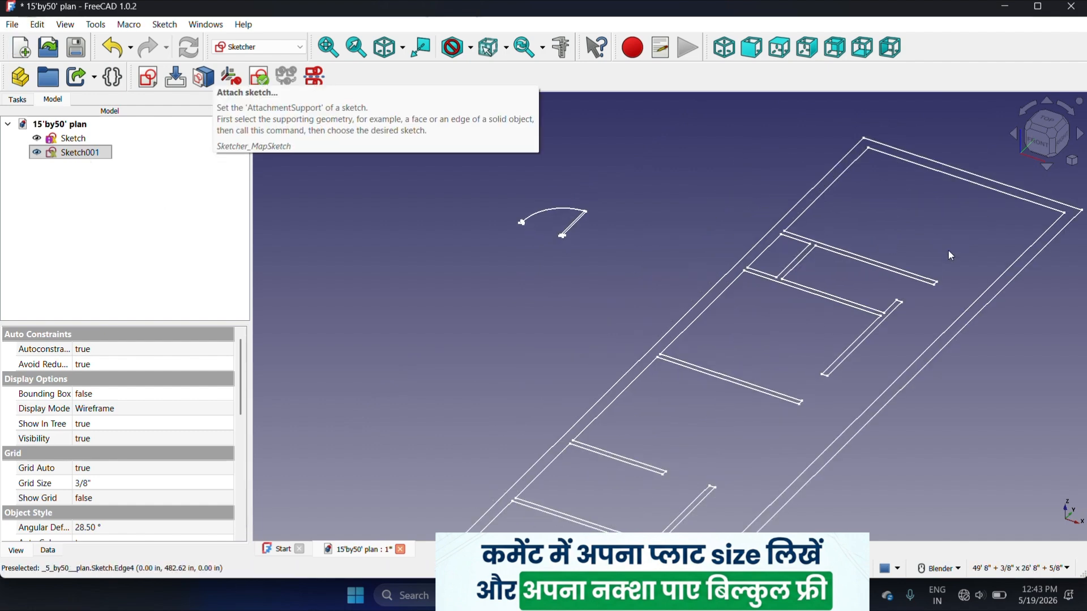
pyautogui.scroll(-2, 937, 279)
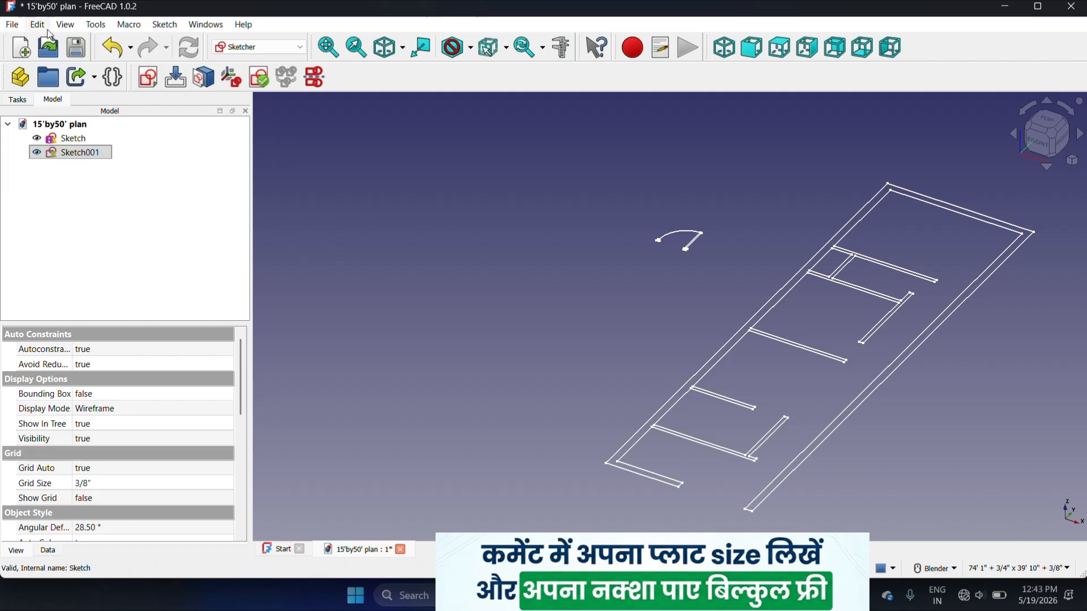
# - Duplicate the door sketch Sketch001 twice, using only the original selection without its dependent floor-plan sketch
pyautogui.click(421, 223)
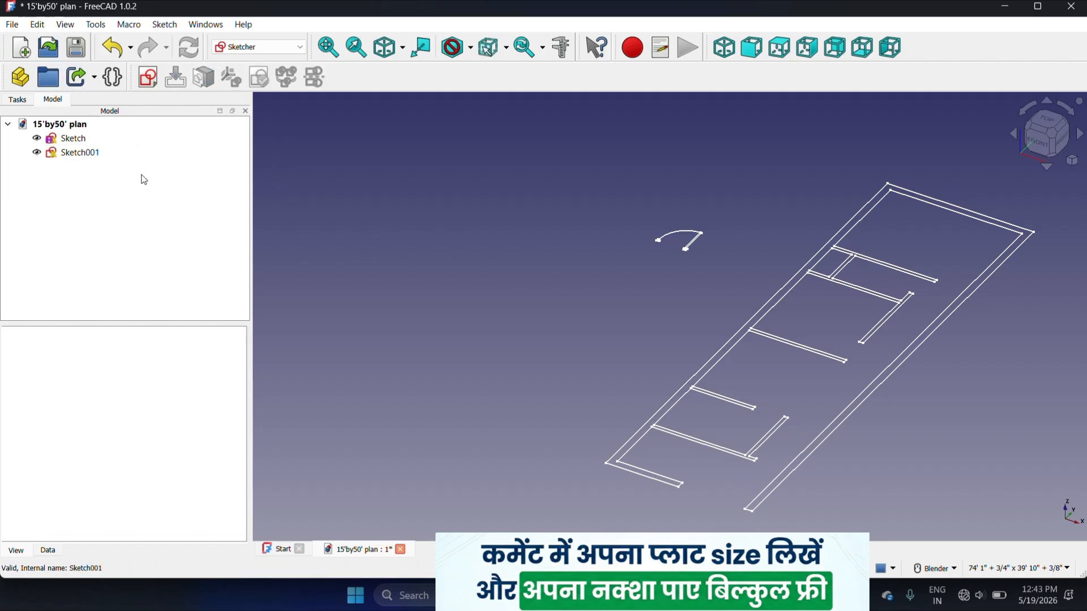
pyautogui.click(92, 155)
pyautogui.click(37, 25)
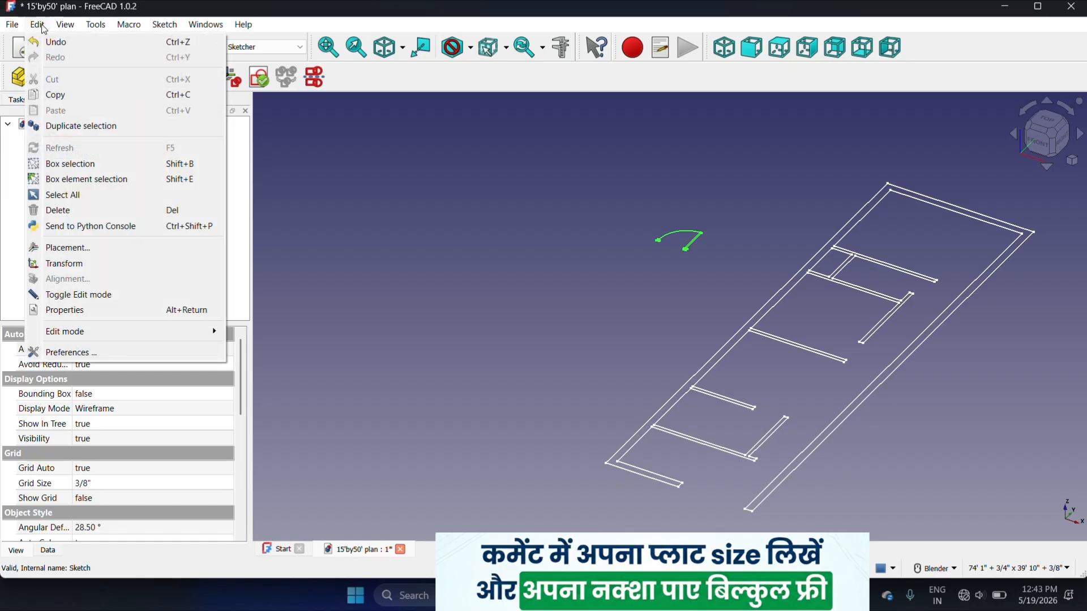
pyautogui.click(94, 126)
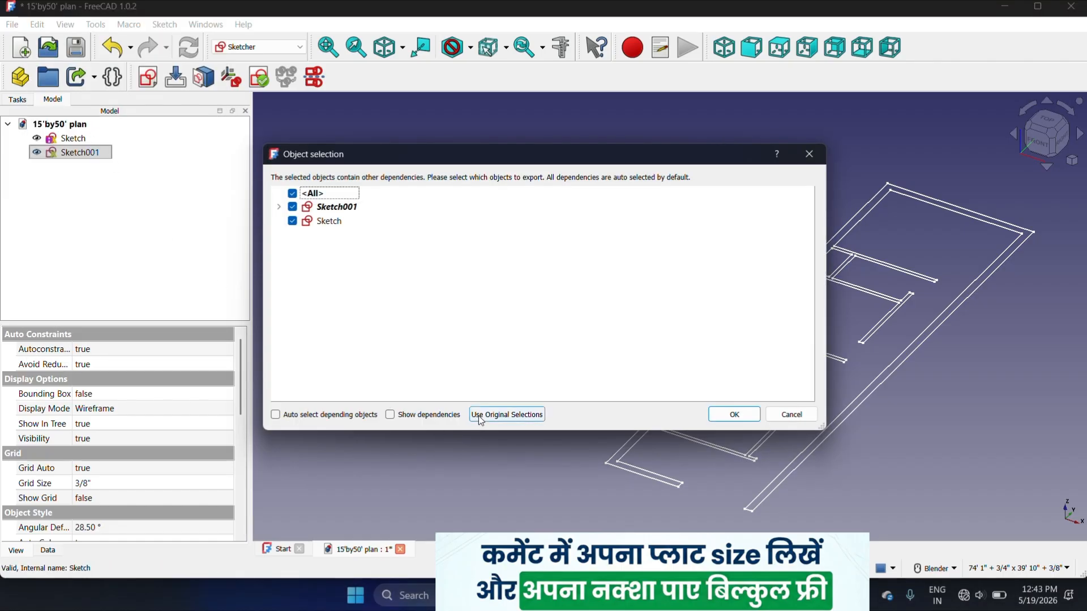
pyautogui.click(518, 416)
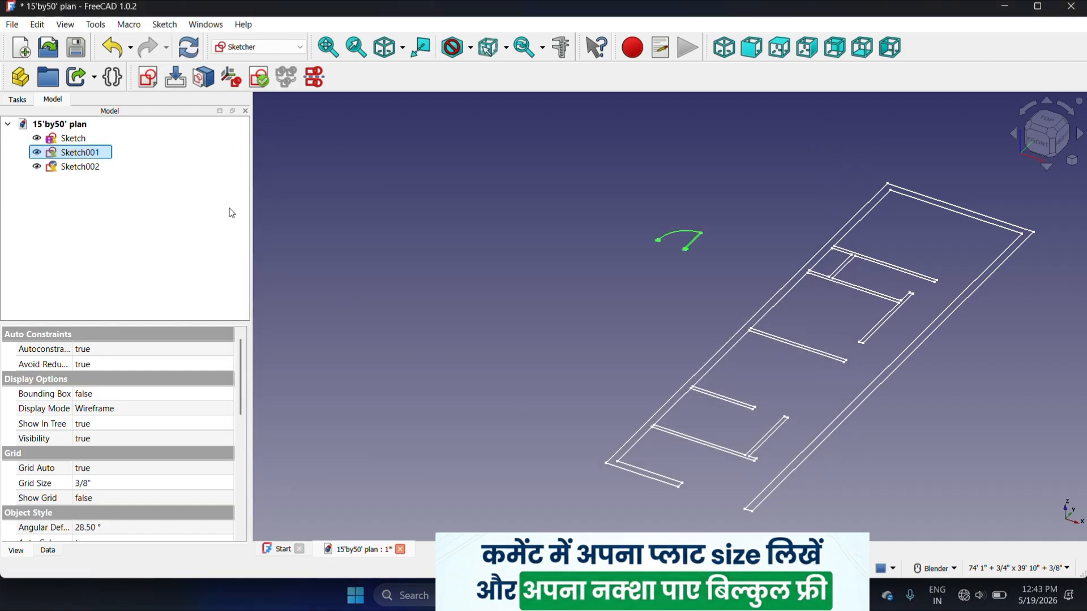
pyautogui.click(38, 24)
pyautogui.click(103, 129)
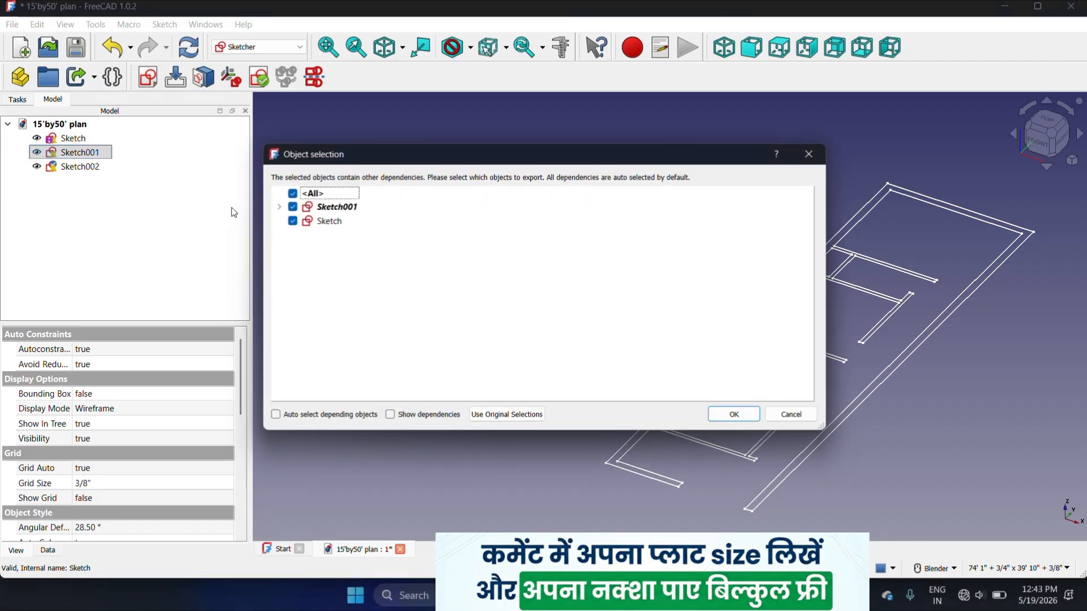
pyautogui.click(498, 415)
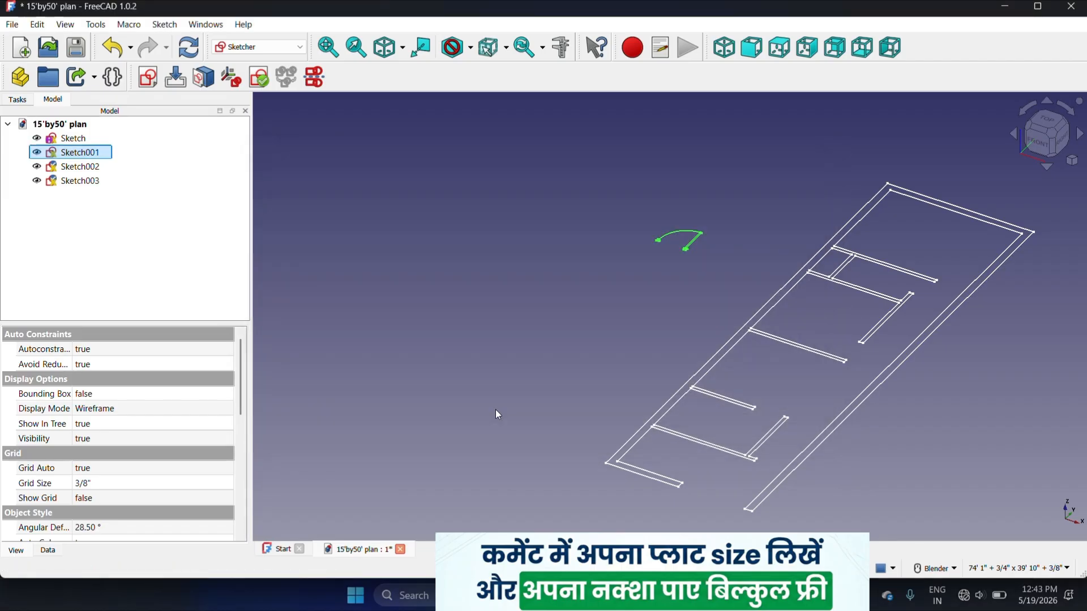
pyautogui.click(713, 258)
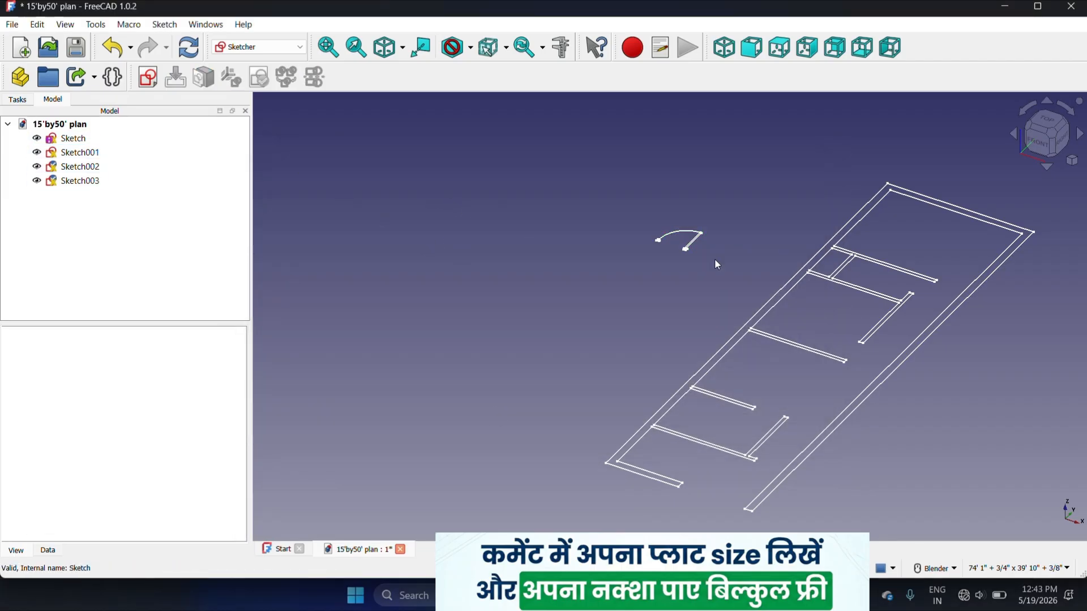
# - Switch to the Draft workbench and view the plan and door symbol from the top
pyautogui.scroll(2, 686, 249)
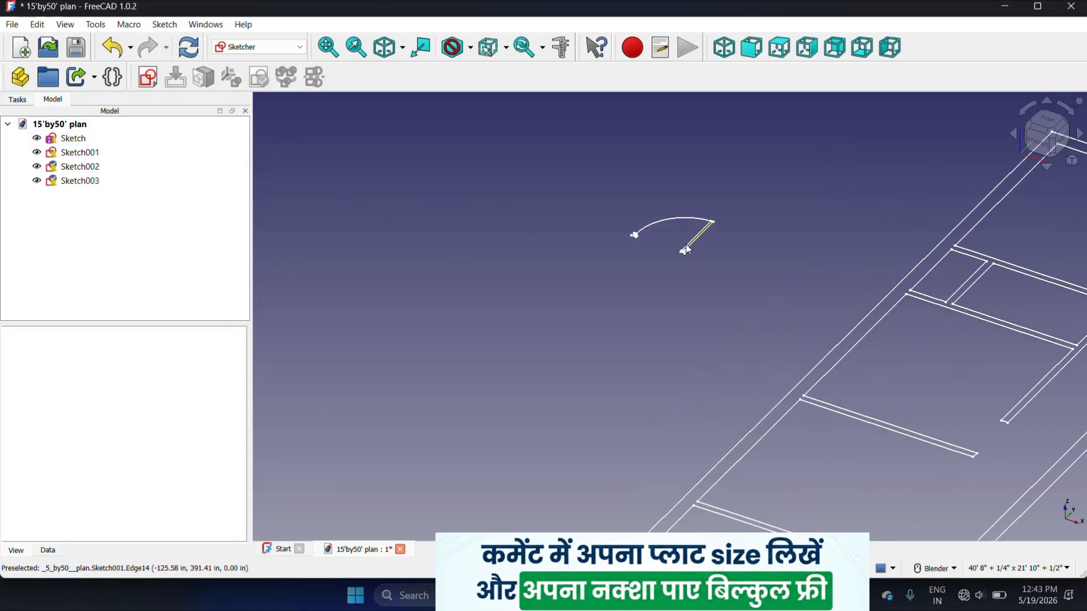
pyautogui.click(258, 47)
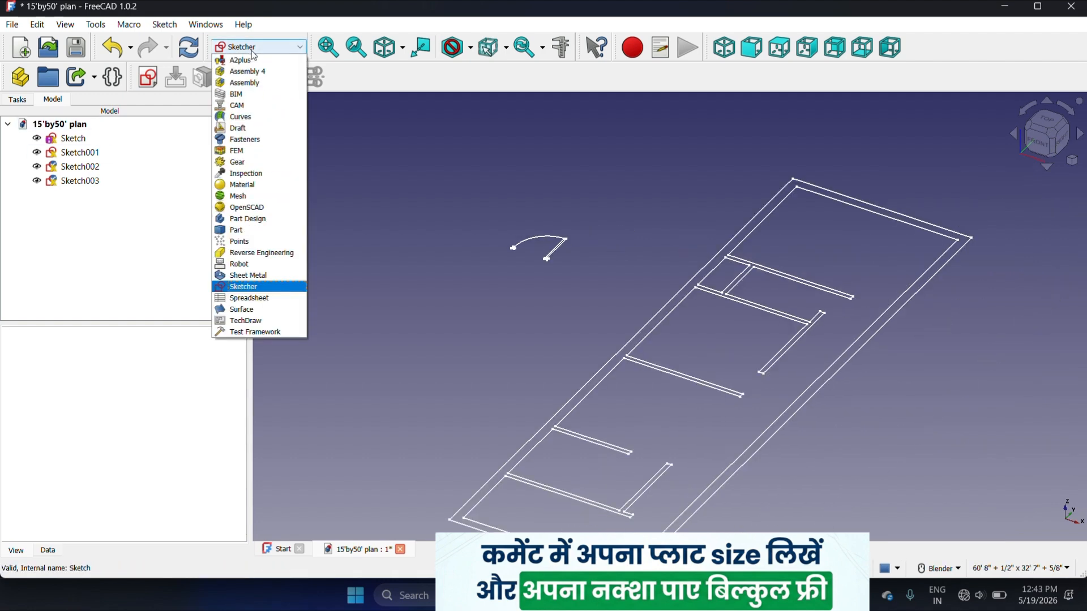
pyautogui.click(241, 128)
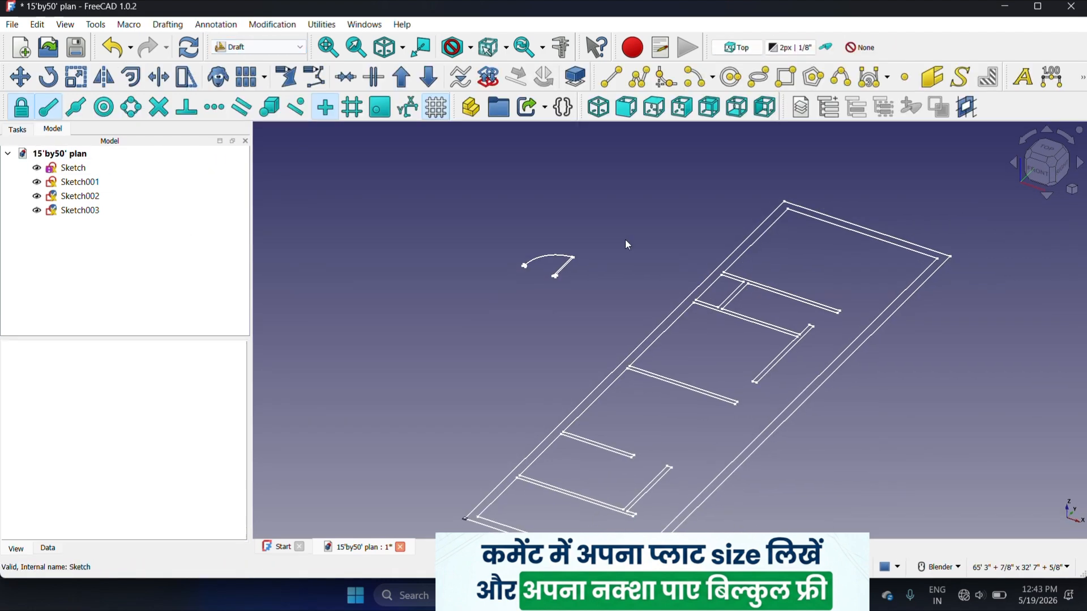
pyautogui.scroll(-3, 606, 243)
pyautogui.scroll(2, 663, 352)
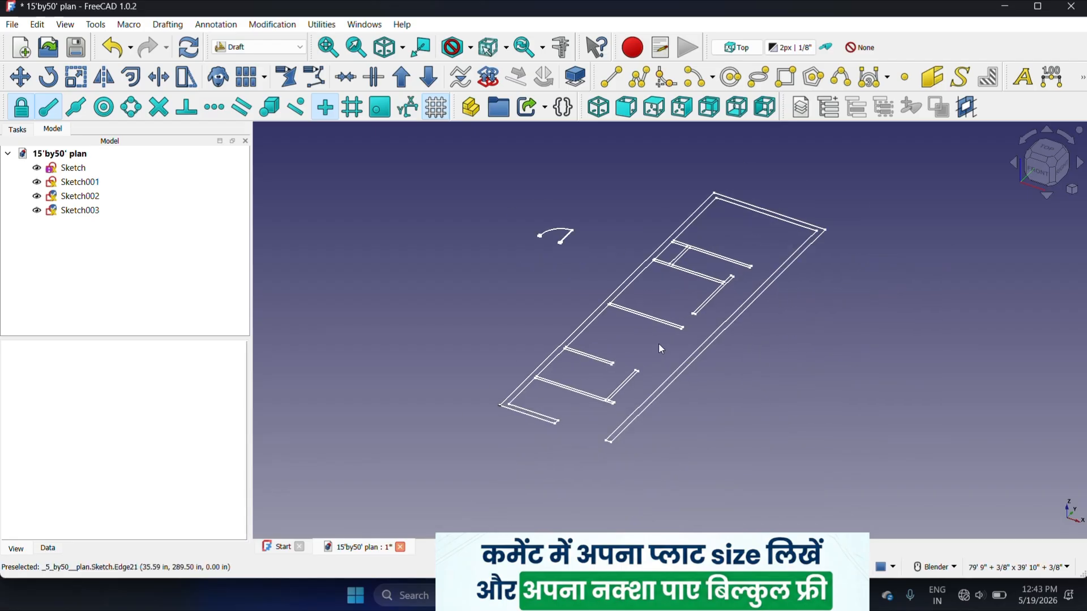
pyautogui.scroll(1, 658, 345)
pyautogui.scroll(-1, 658, 343)
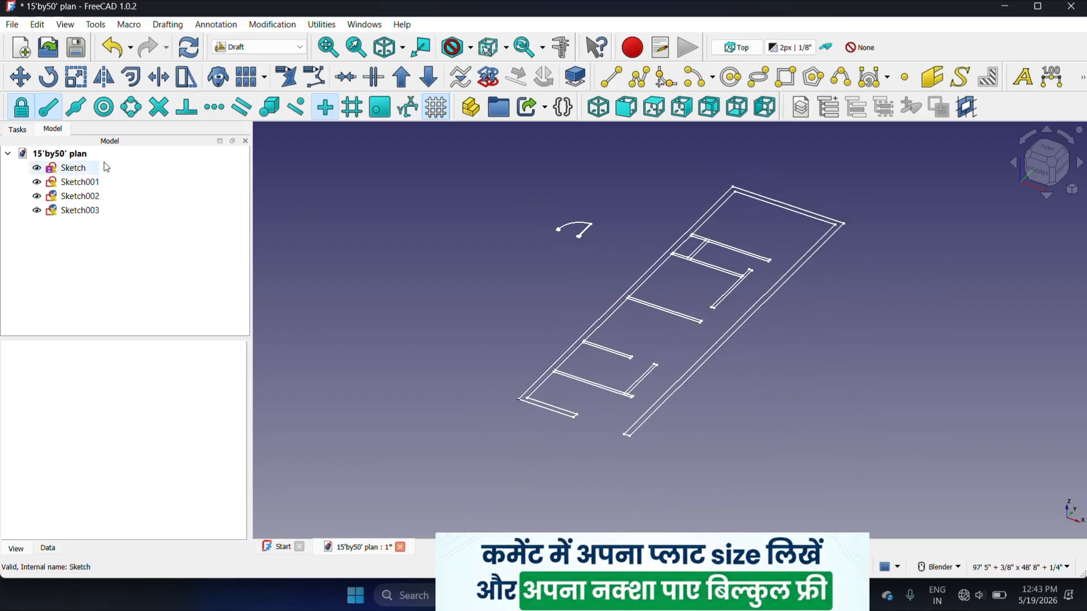
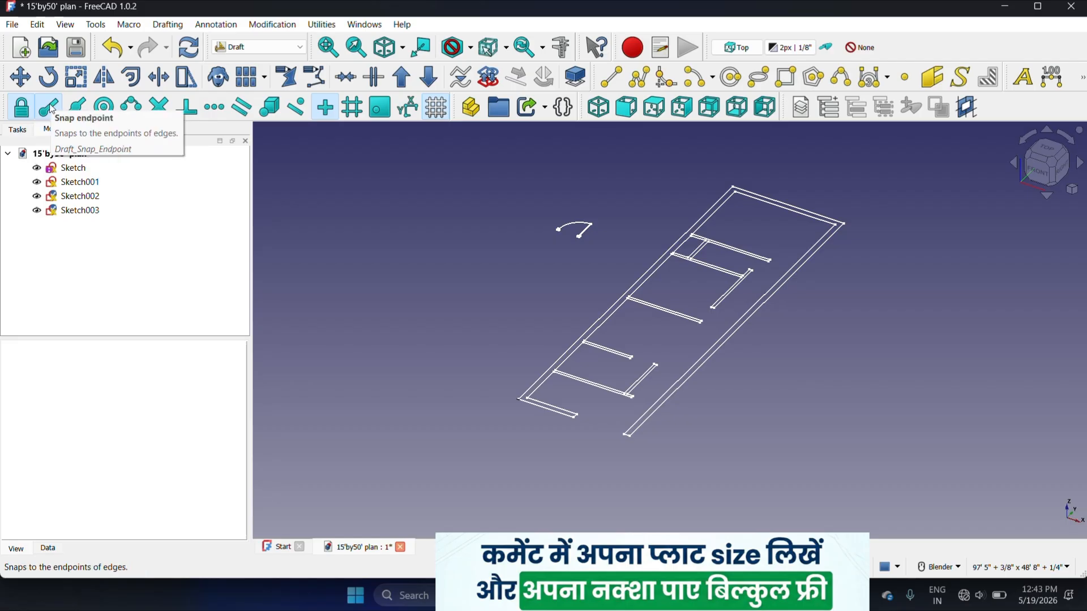
pyautogui.scroll(-2, 594, 306)
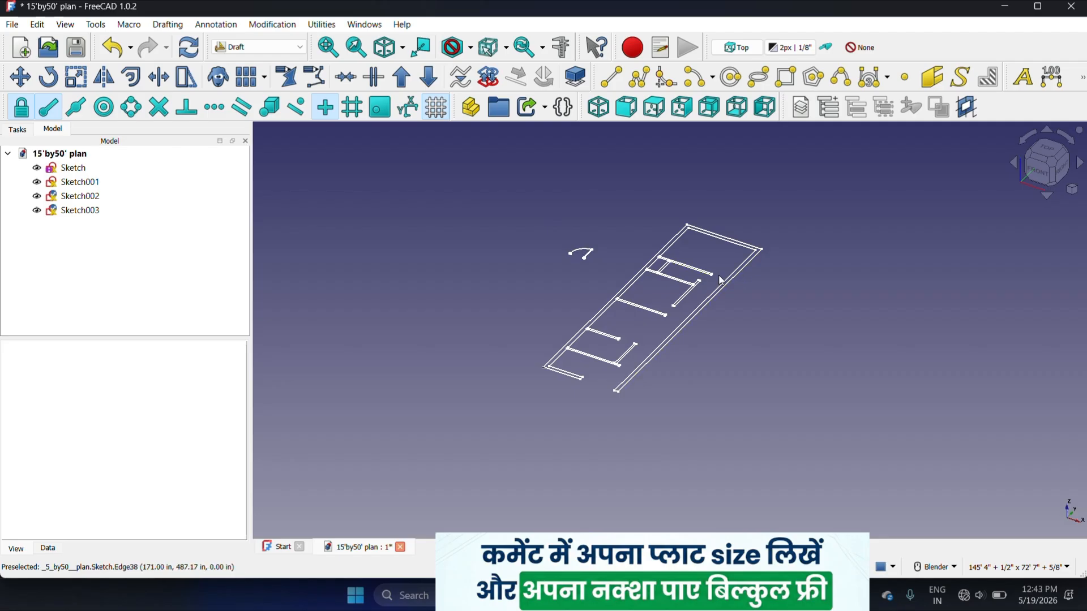
pyautogui.click(1046, 150)
pyautogui.scroll(2, 577, 159)
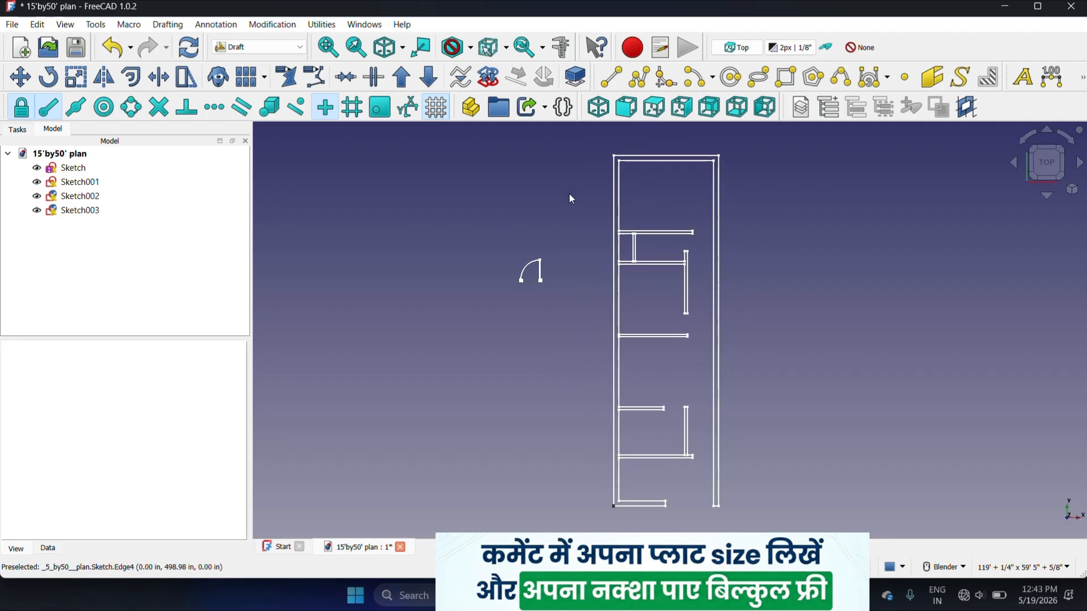
pyautogui.scroll(2, 565, 280)
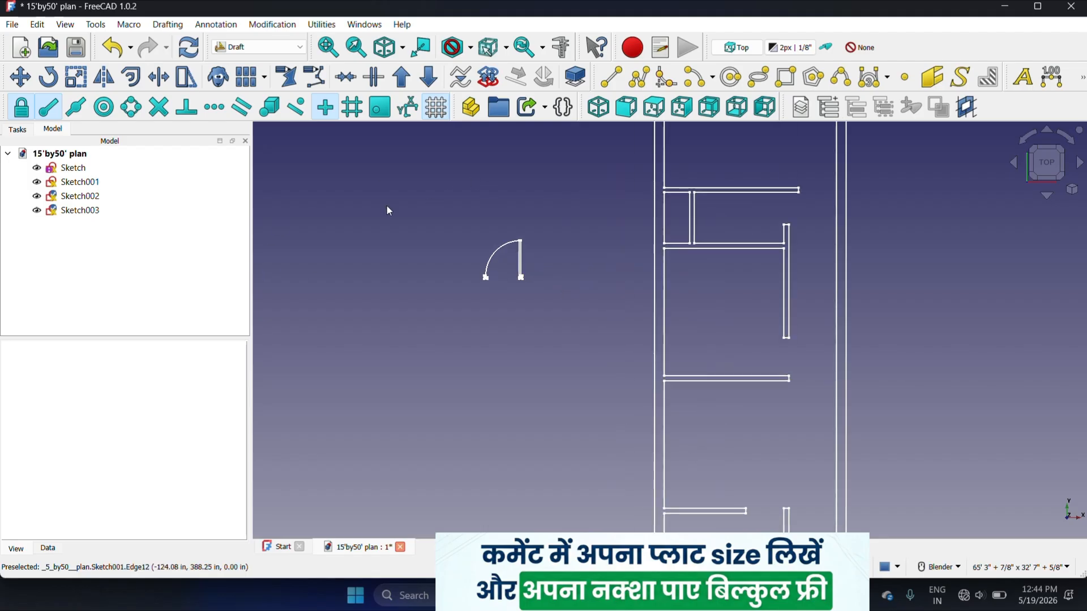
# - Try to move Sketch001 from its left frame's lower-left corner to the lower end corner of the uppermost horizontal partition wall
pyautogui.click(79, 181)
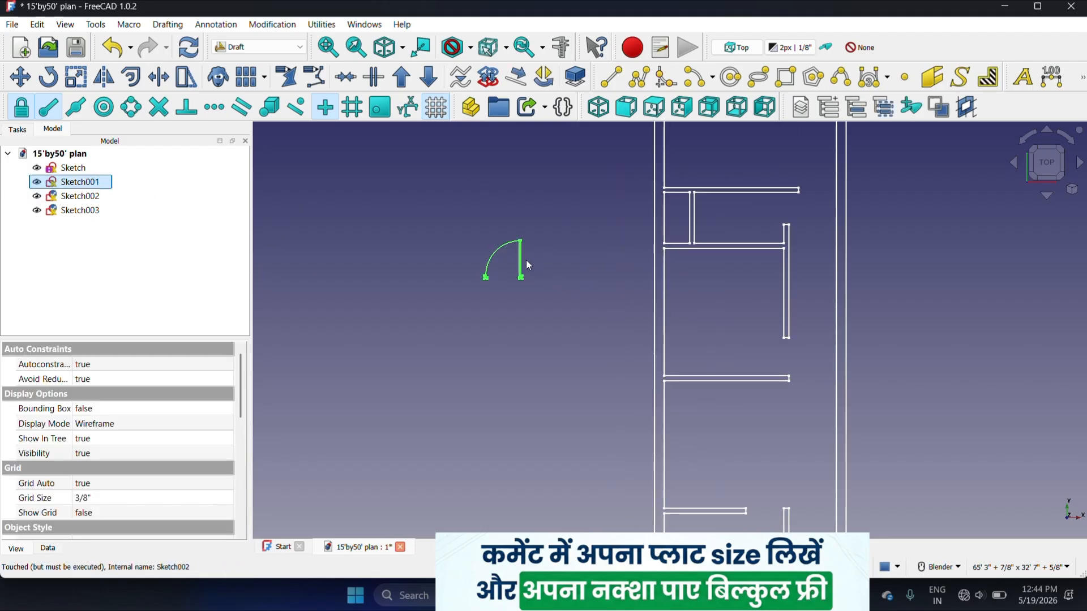
pyautogui.click(30, 80)
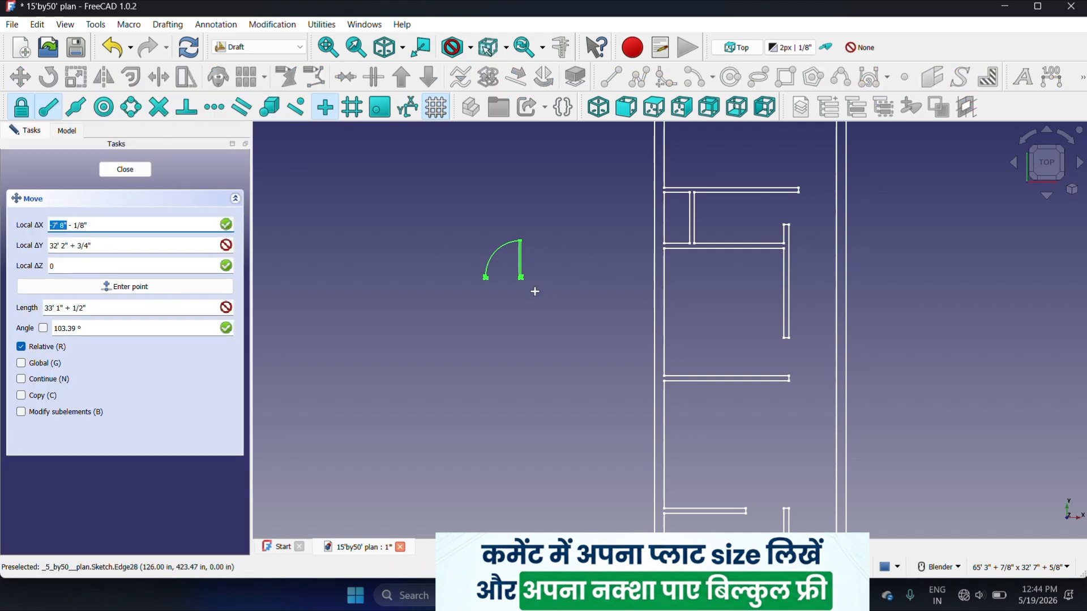
pyautogui.scroll(2, 812, 200)
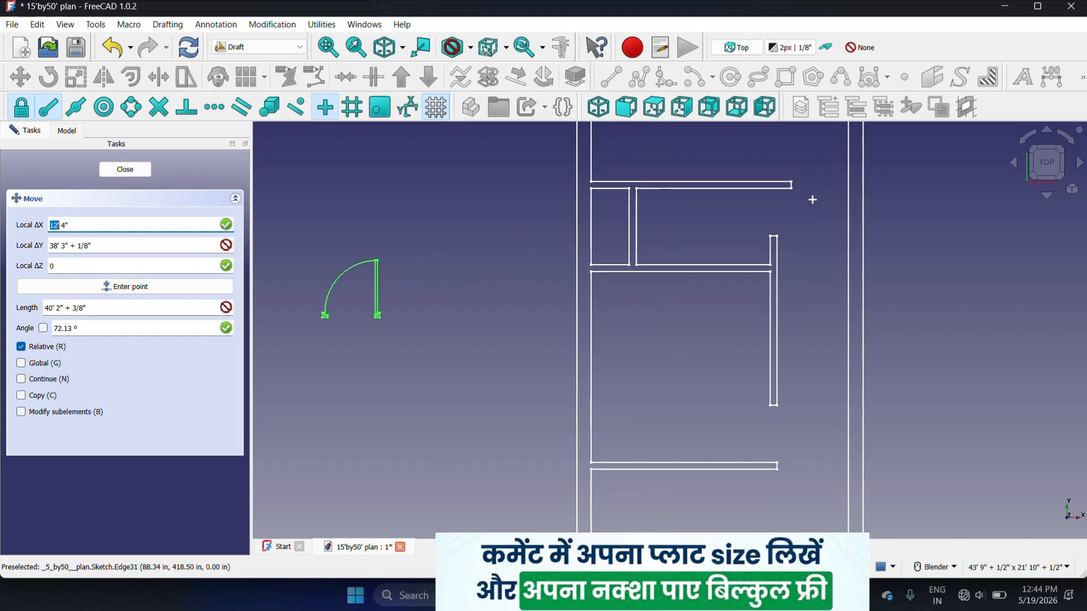
pyautogui.scroll(5, 328, 308)
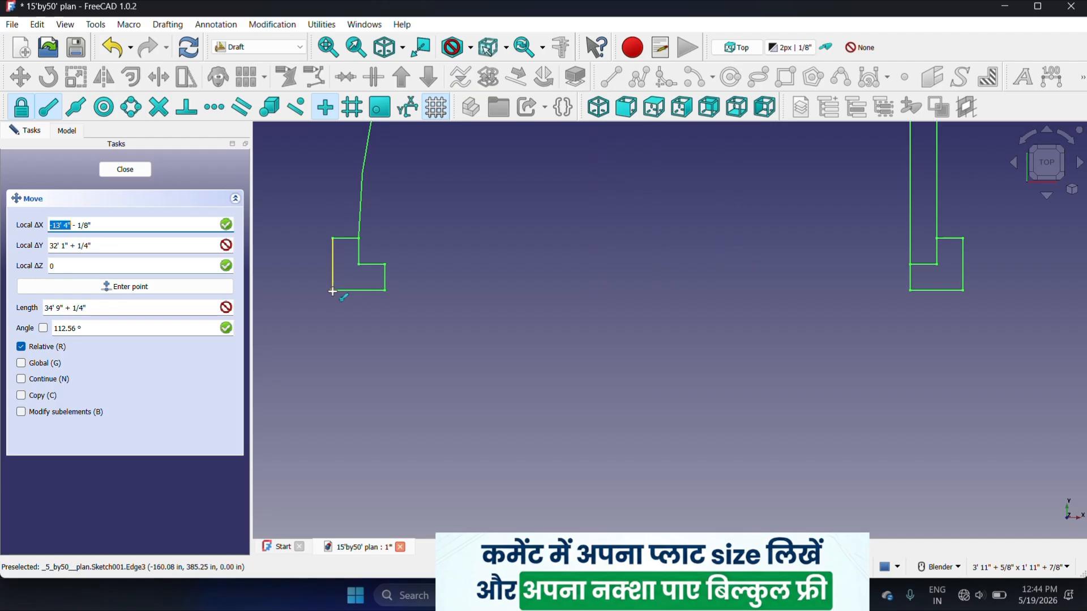
pyautogui.click(332, 292)
pyautogui.scroll(-5, 339, 292)
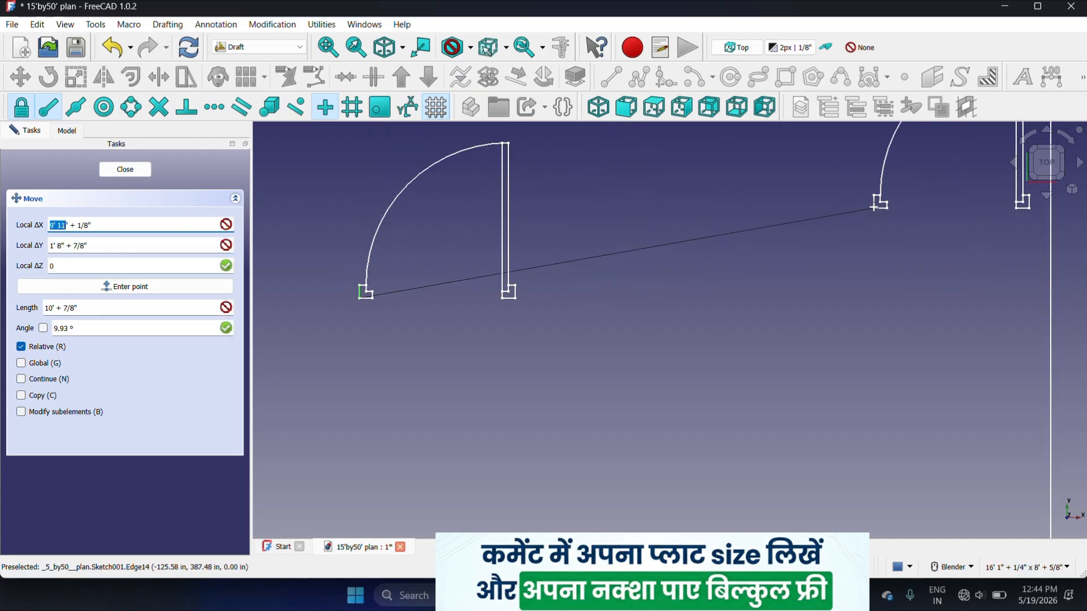
pyautogui.scroll(-3, 444, 298)
pyautogui.scroll(4, 618, 234)
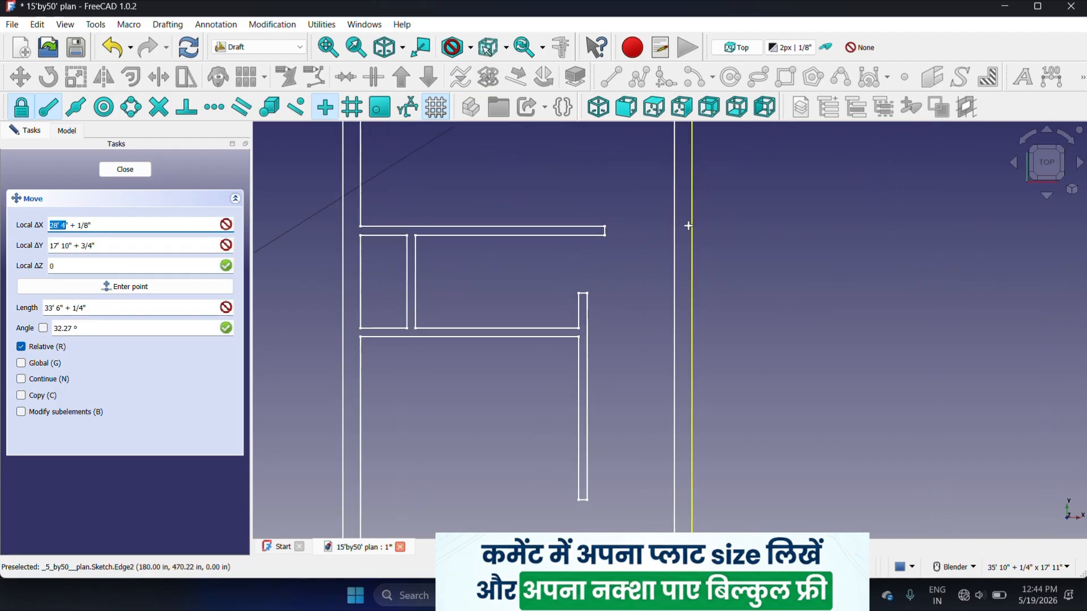
pyautogui.scroll(4, 603, 235)
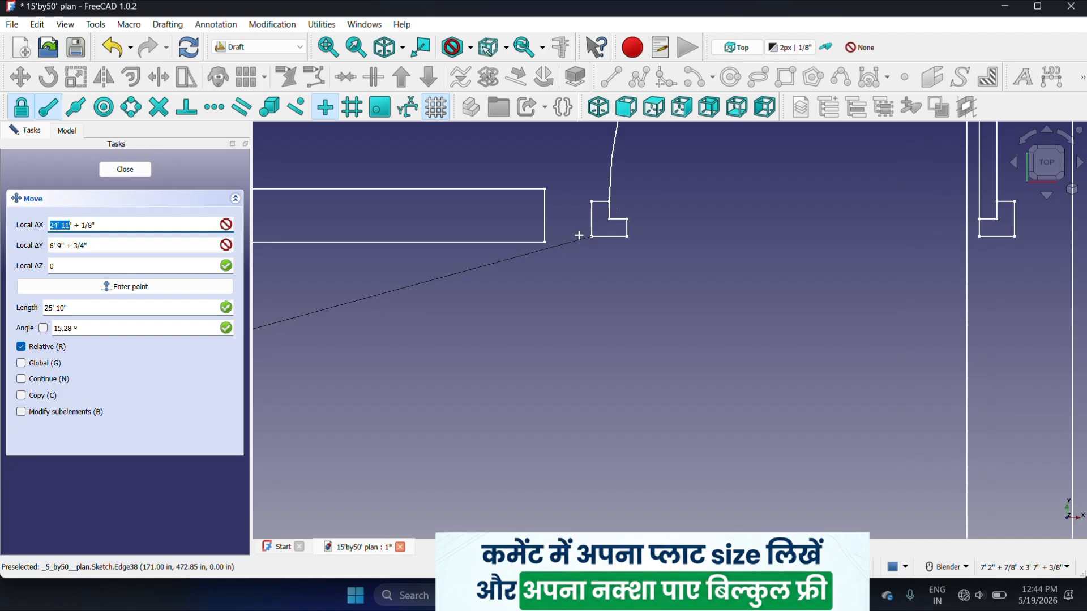
pyautogui.click(543, 242)
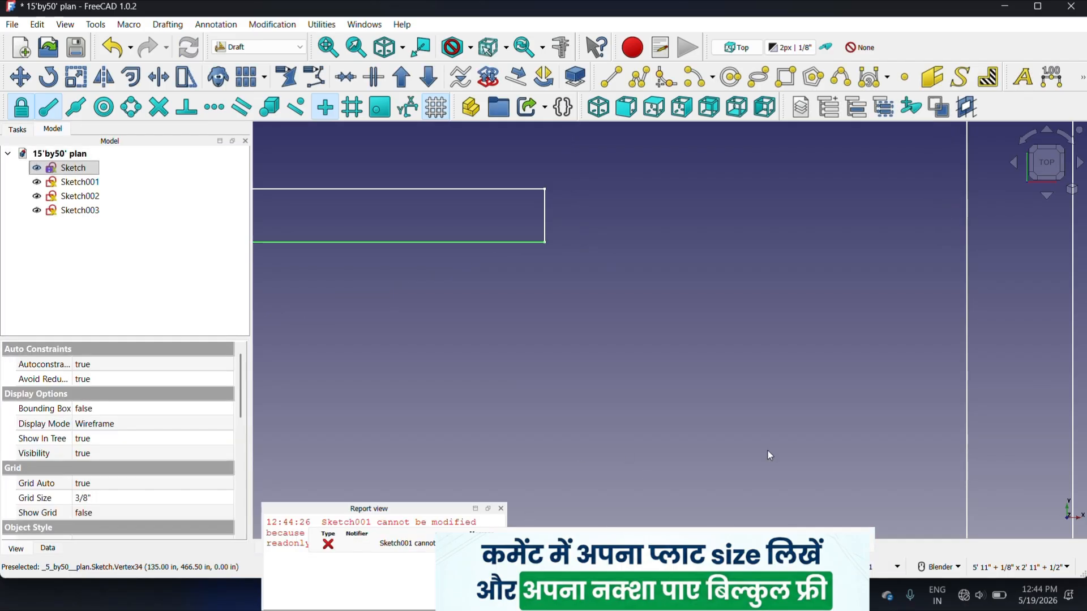
pyautogui.click(330, 547)
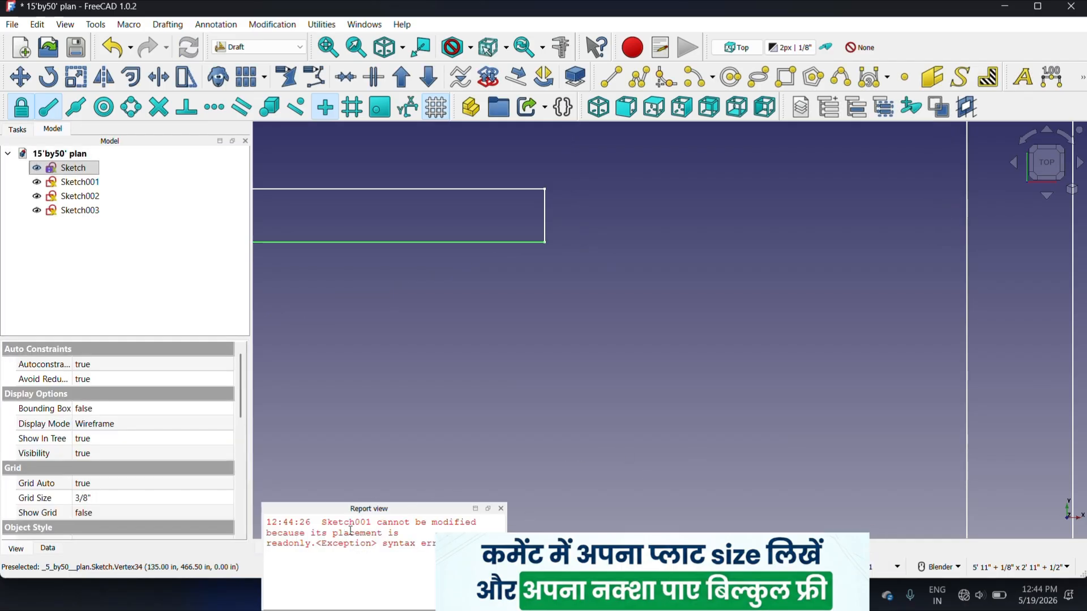
pyautogui.click(500, 508)
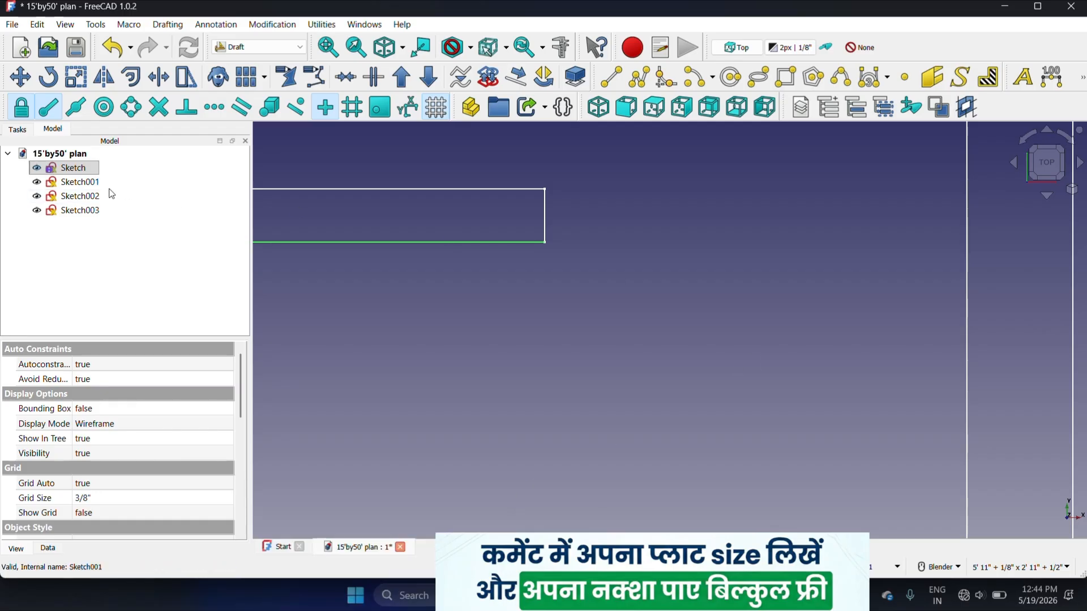
# - Detach Sketch001 from the floor-plan sketch by setting its attachment mode to Deactivated
pyautogui.click(79, 181)
pyautogui.scroll(-3, 535, 246)
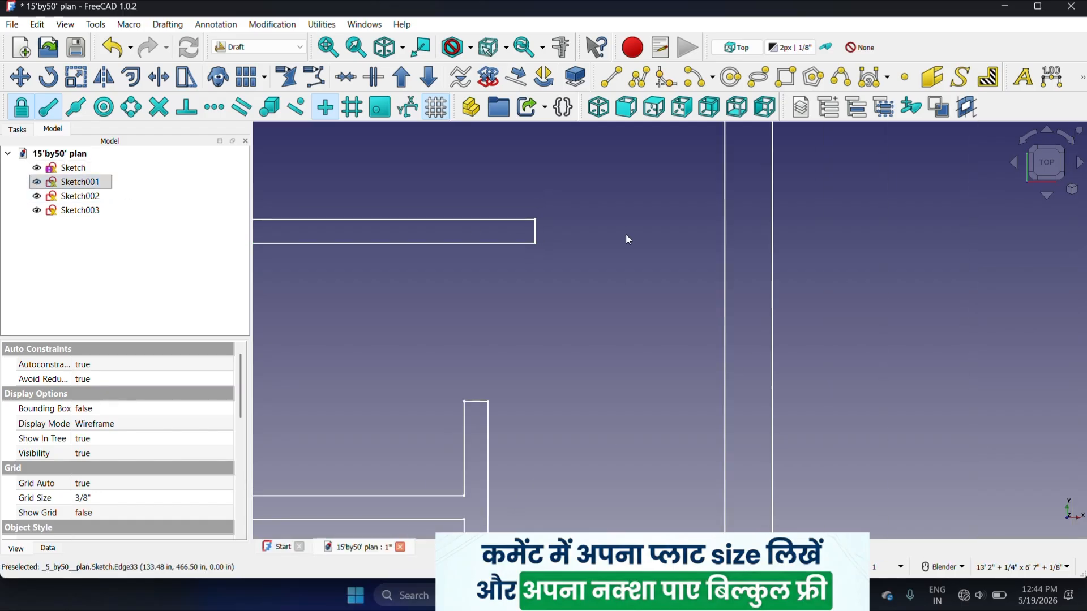
pyautogui.rightClick(621, 236)
pyautogui.rightClick(95, 182)
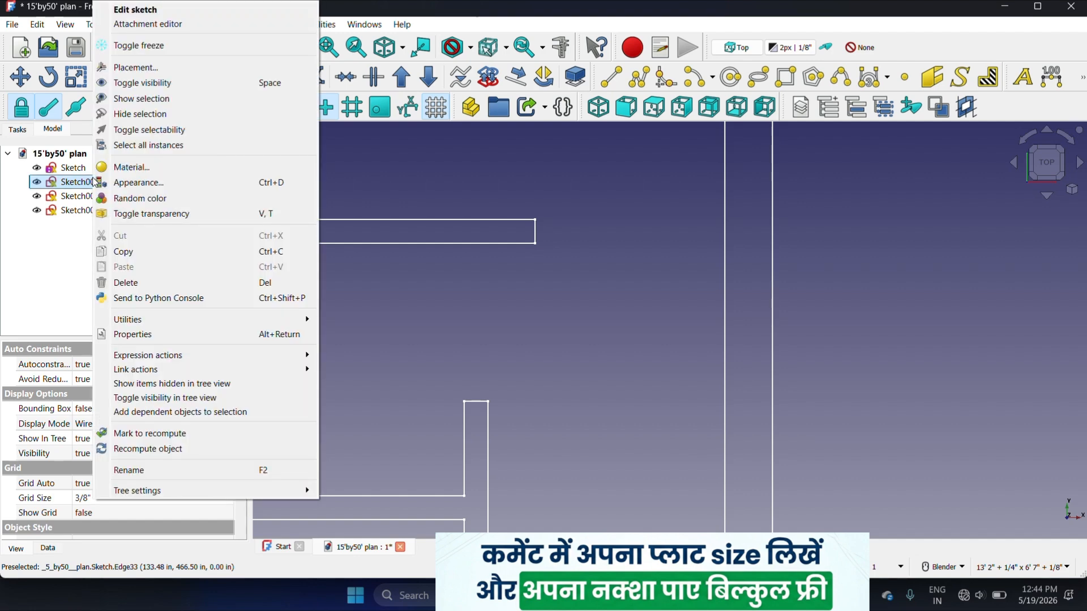
pyautogui.click(165, 29)
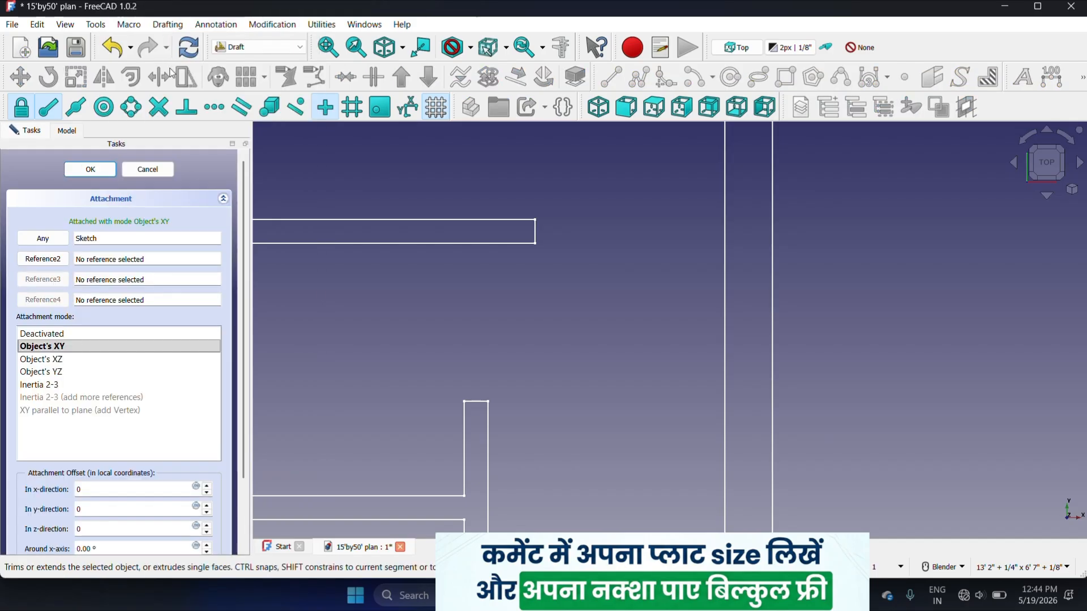
pyautogui.click(55, 336)
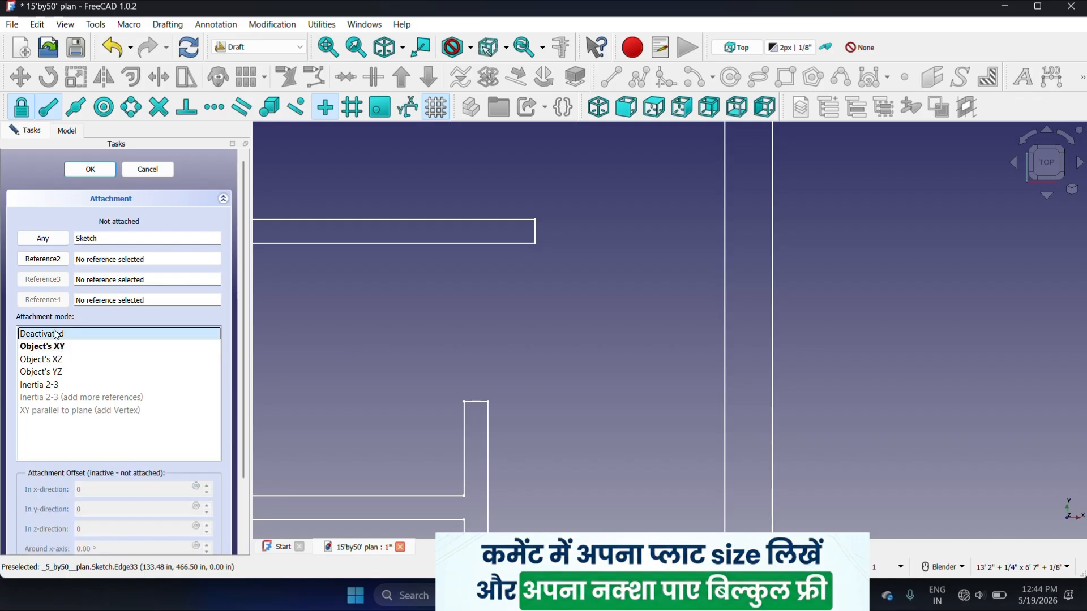
pyautogui.click(97, 171)
pyautogui.click(97, 196)
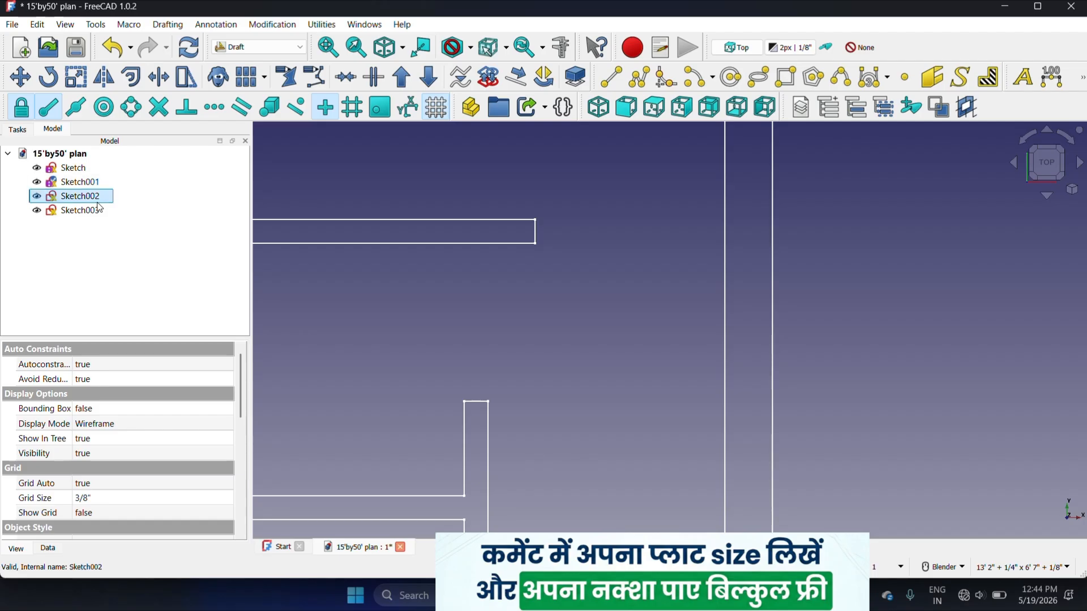
pyautogui.rightClick(98, 199)
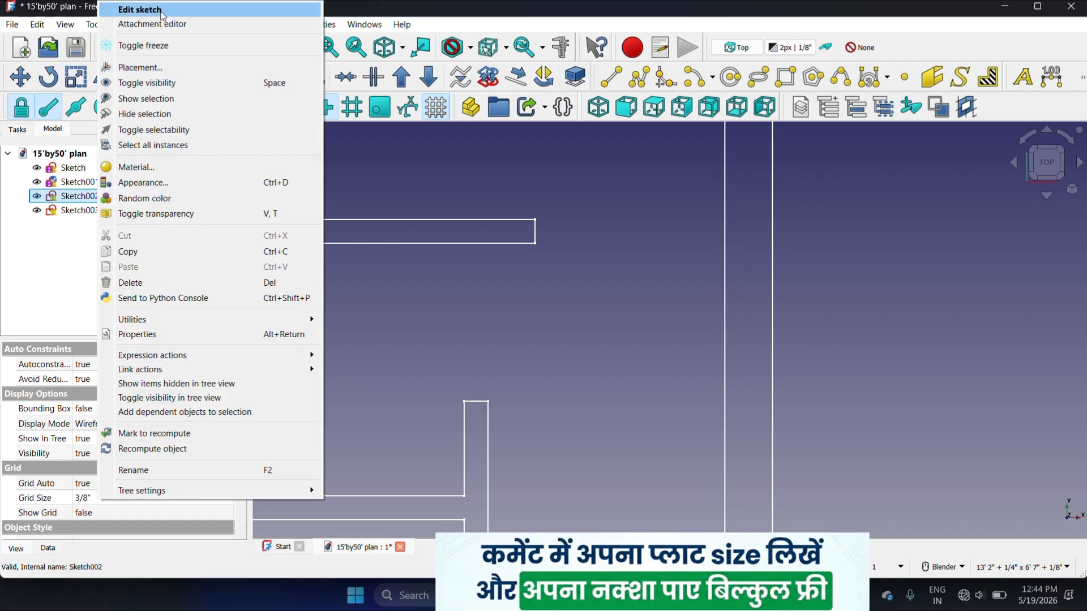
pyautogui.click(162, 15)
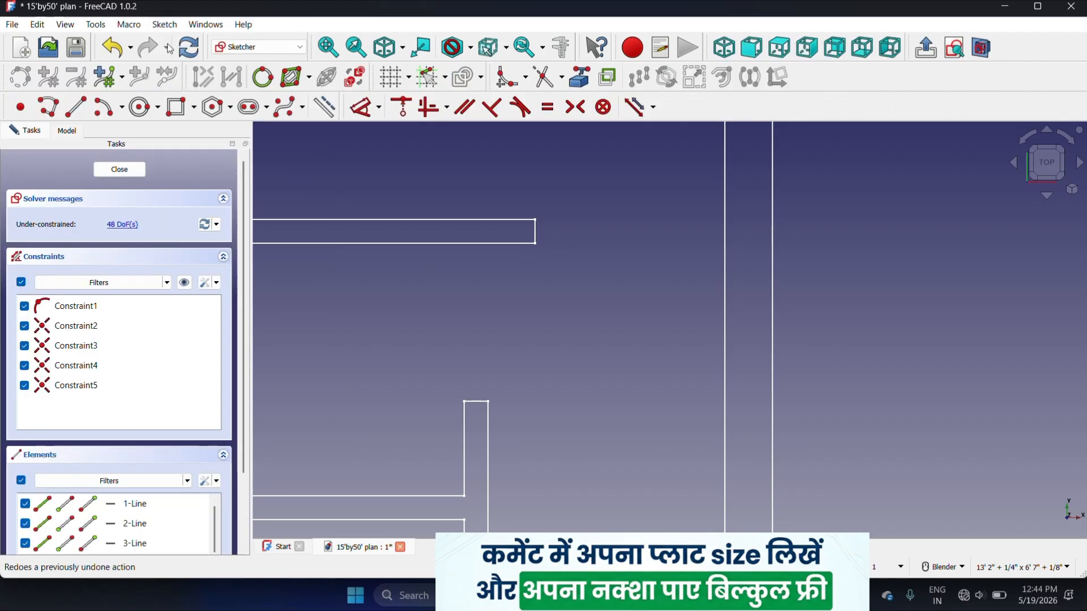
pyautogui.click(120, 169)
pyautogui.rightClick(78, 197)
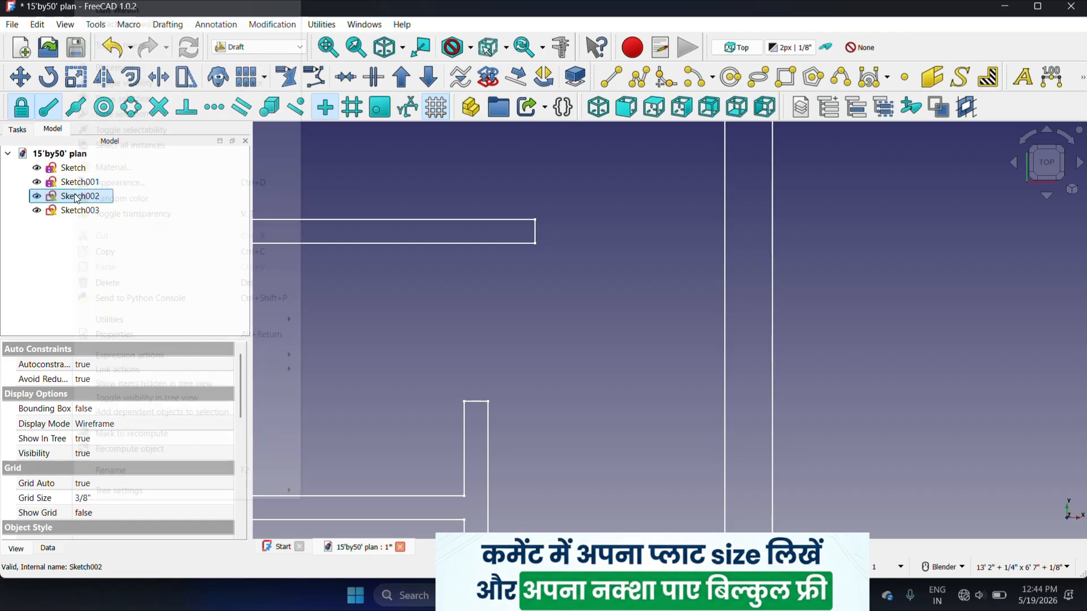
pyautogui.click(122, 10)
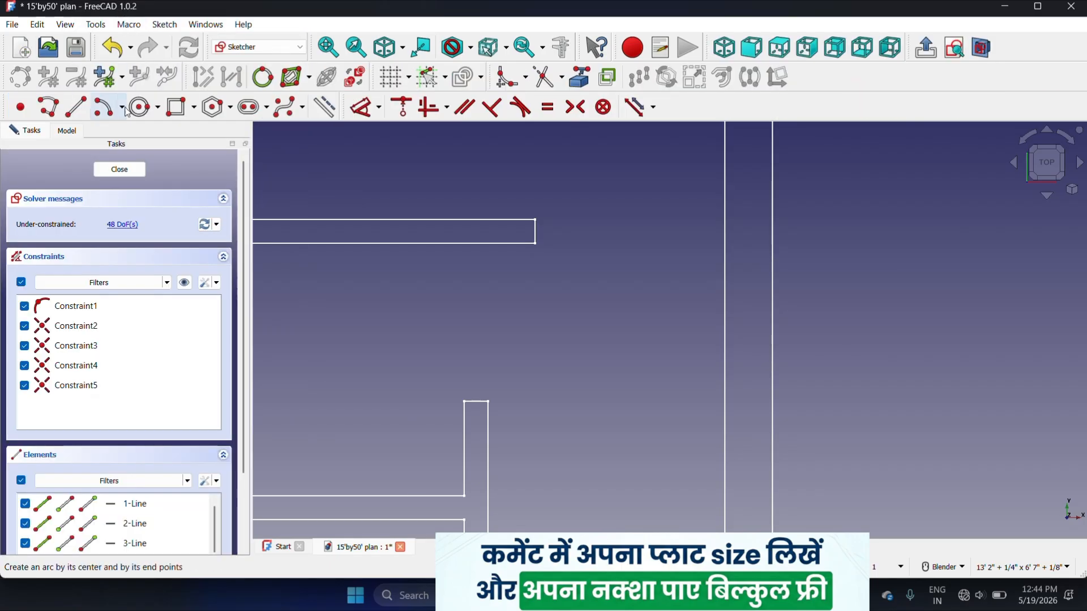
pyautogui.click(120, 170)
# - Detach Sketch002 from the floor-plan sketch by setting its attachment mode to Deactivated
pyautogui.click(82, 196)
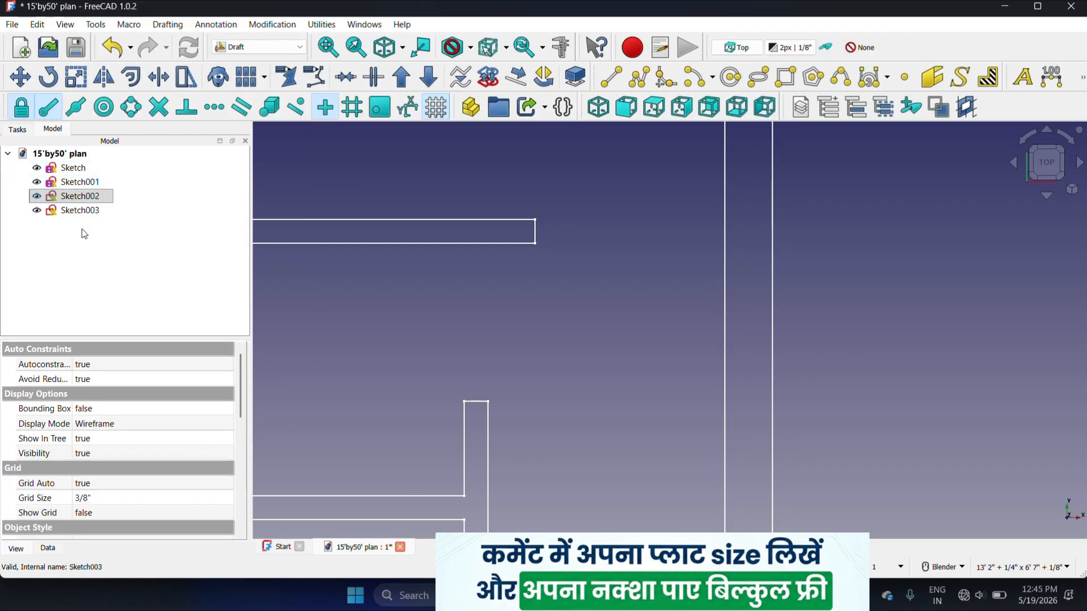
pyautogui.rightClick(83, 199)
pyautogui.click(125, 26)
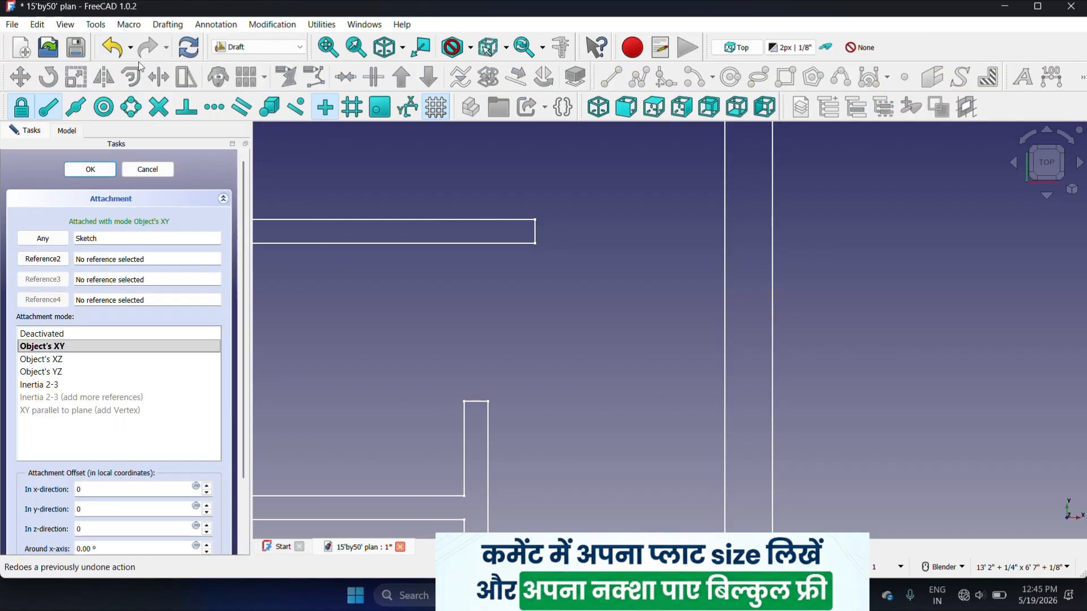
pyautogui.click(100, 334)
pyautogui.click(100, 170)
# - Detach Sketch003 from the floor-plan sketch by setting its attachment mode to Deactivated
pyautogui.click(90, 211)
pyautogui.rightClick(90, 211)
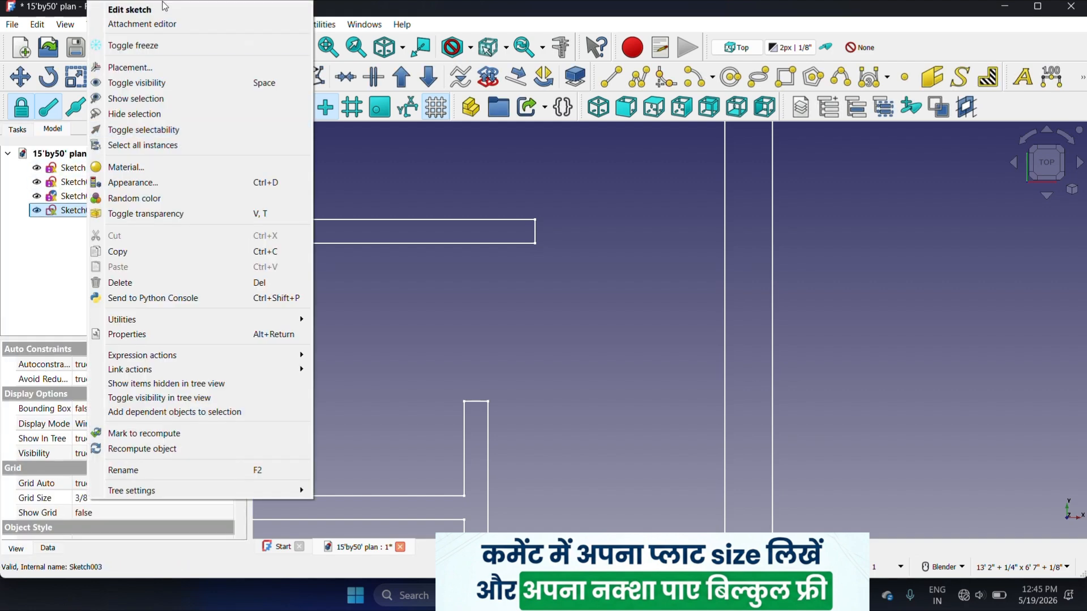
pyautogui.click(163, 26)
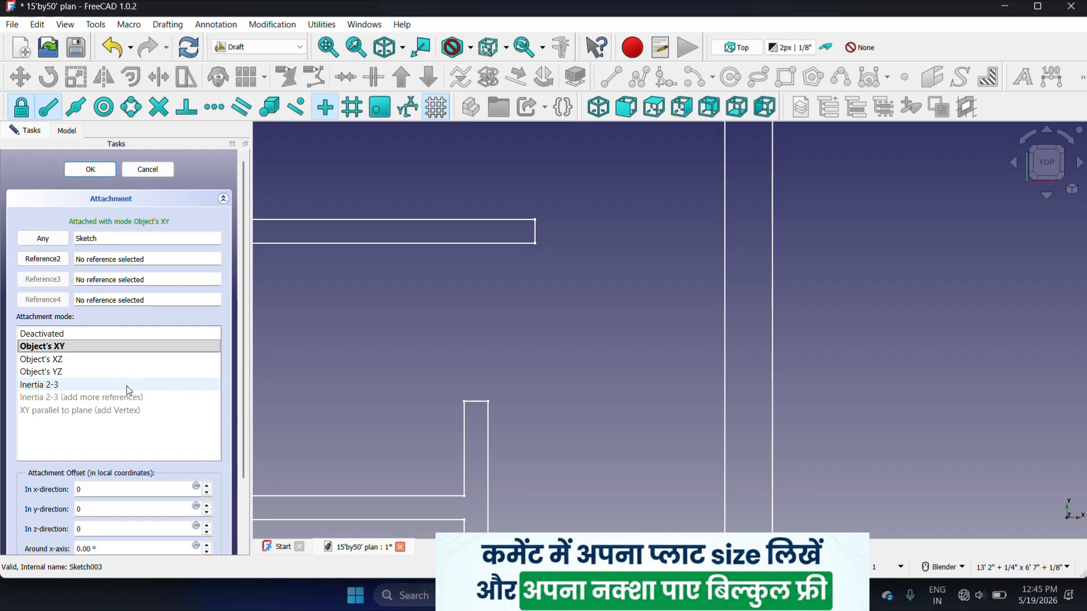
pyautogui.click(95, 333)
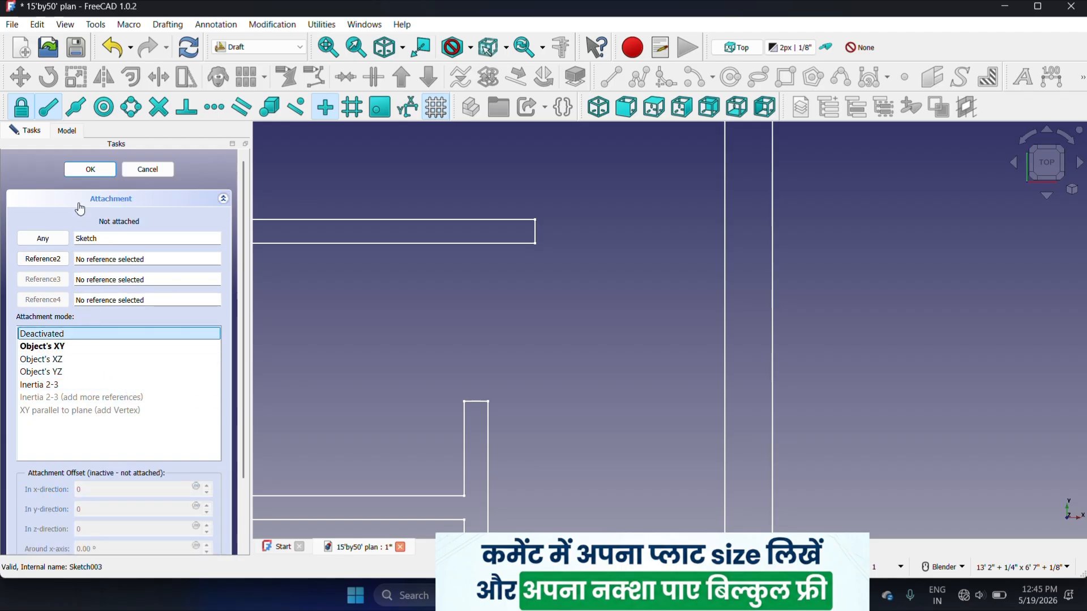
pyautogui.click(90, 169)
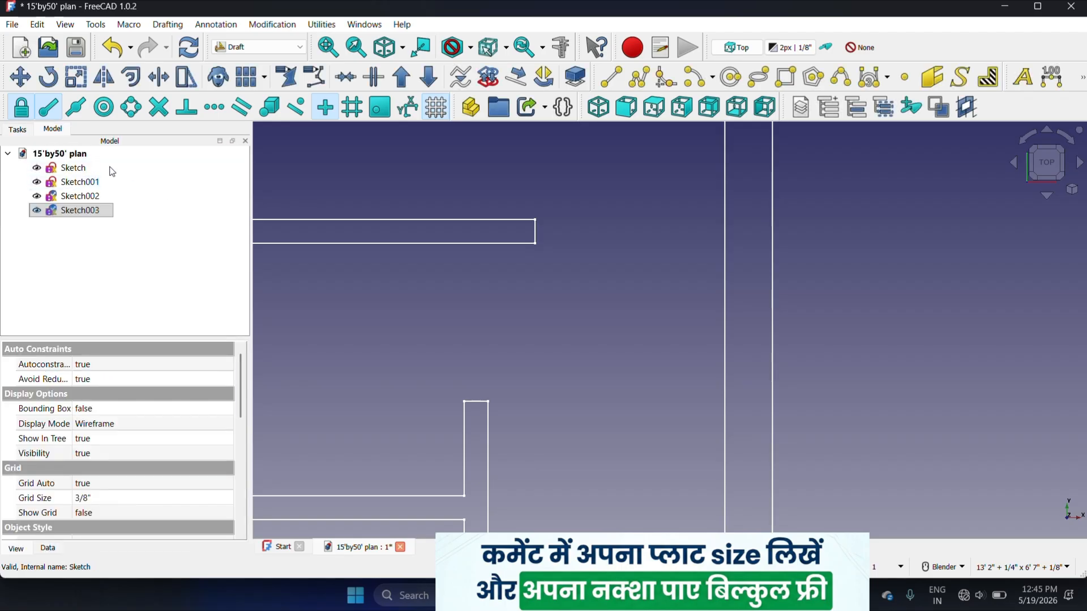
# - Move door Sketch001 from its left frame's lower-left corner to the lower end corner of the uppermost horizontal partition wall
pyautogui.click(73, 168)
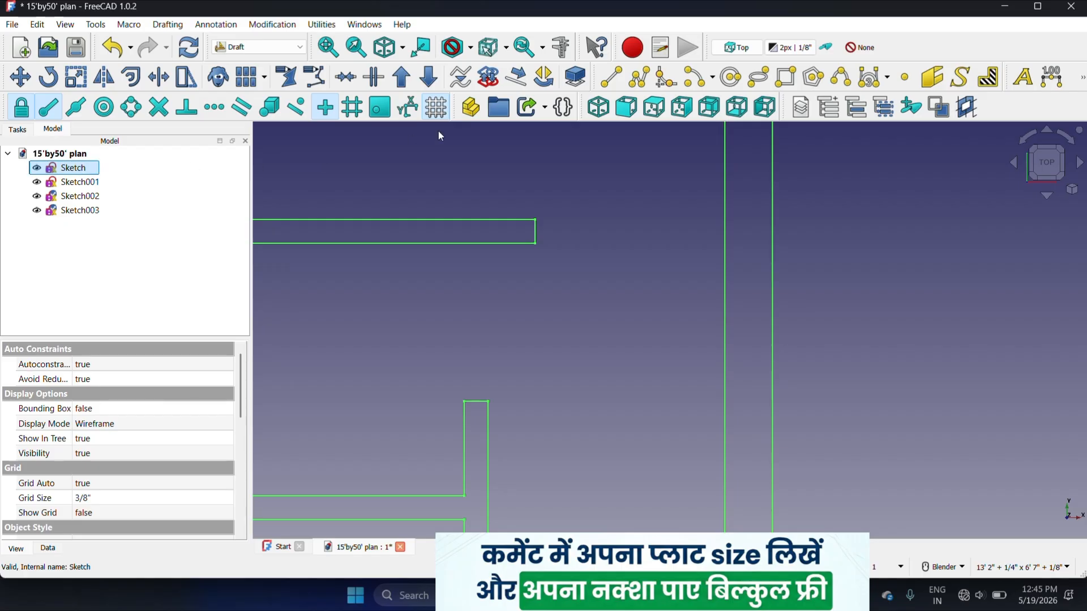
pyautogui.click(475, 175)
pyautogui.scroll(-5, 622, 186)
pyautogui.scroll(-3, 710, 231)
pyautogui.click(100, 186)
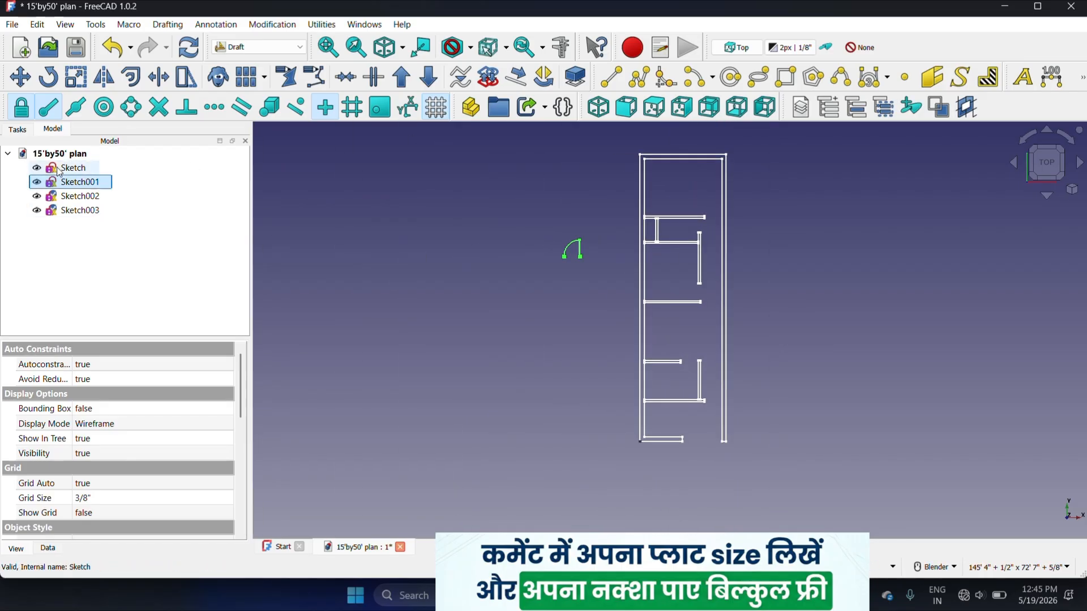
pyautogui.click(20, 77)
pyautogui.scroll(3, 581, 245)
pyautogui.scroll(5, 484, 239)
pyautogui.click(448, 245)
pyautogui.scroll(-5, 368, 331)
pyautogui.scroll(5, 501, 307)
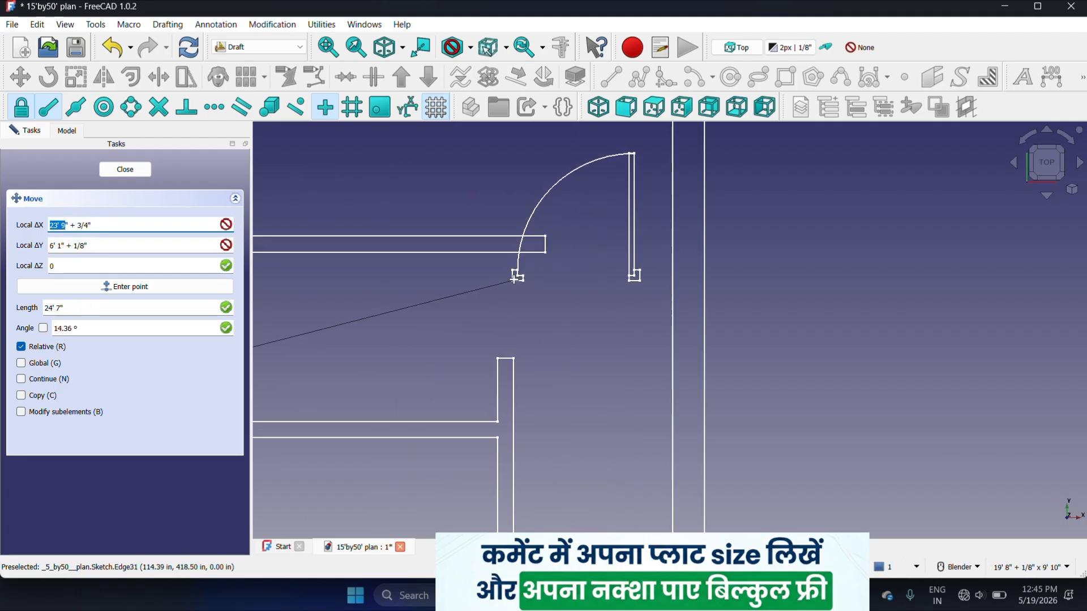
pyautogui.click(543, 252)
pyautogui.scroll(-3, 694, 279)
pyautogui.click(501, 509)
pyautogui.scroll(-3, 660, 248)
pyautogui.scroll(-5, 749, 246)
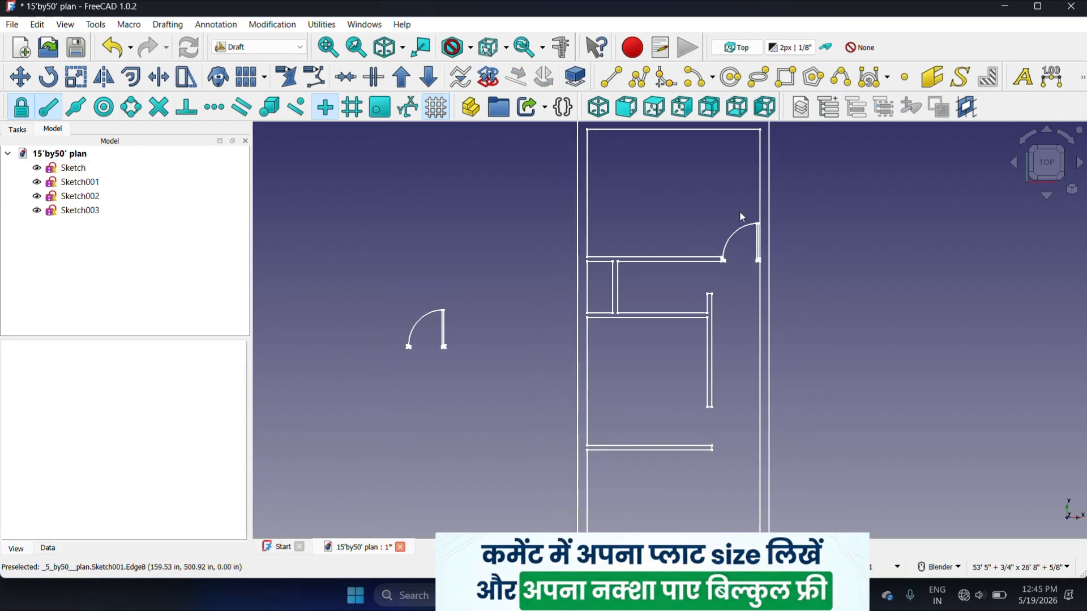
# - Move door Sketch002 from its left frame's lower-left corner to the lower end corner of the lowest interior partition wall
pyautogui.scroll(-1, 708, 198)
pyautogui.scroll(4, 725, 380)
pyautogui.scroll(-3, 505, 353)
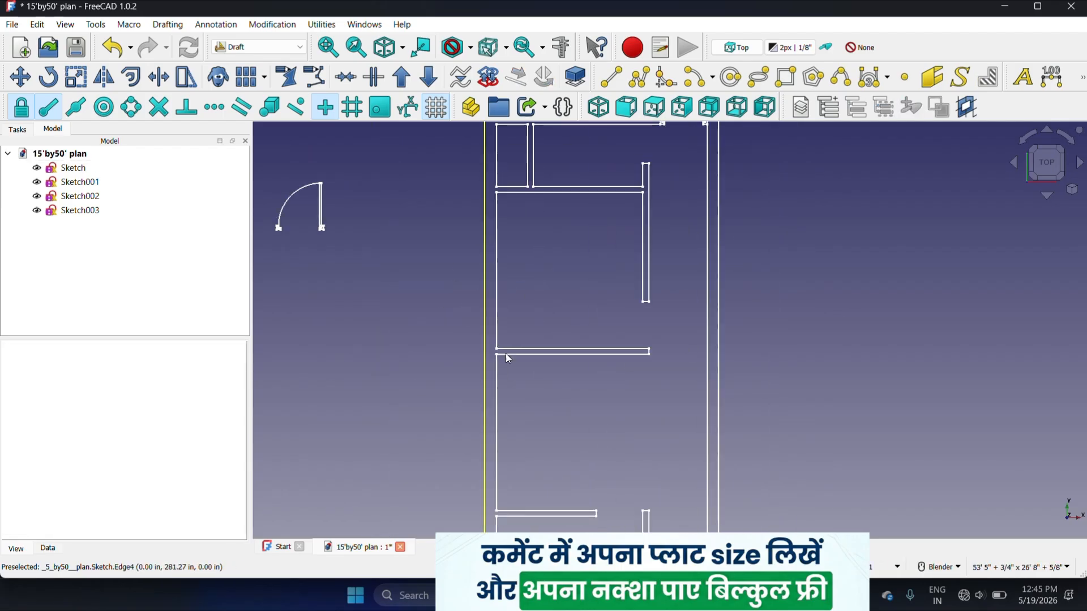
pyautogui.scroll(3, 598, 471)
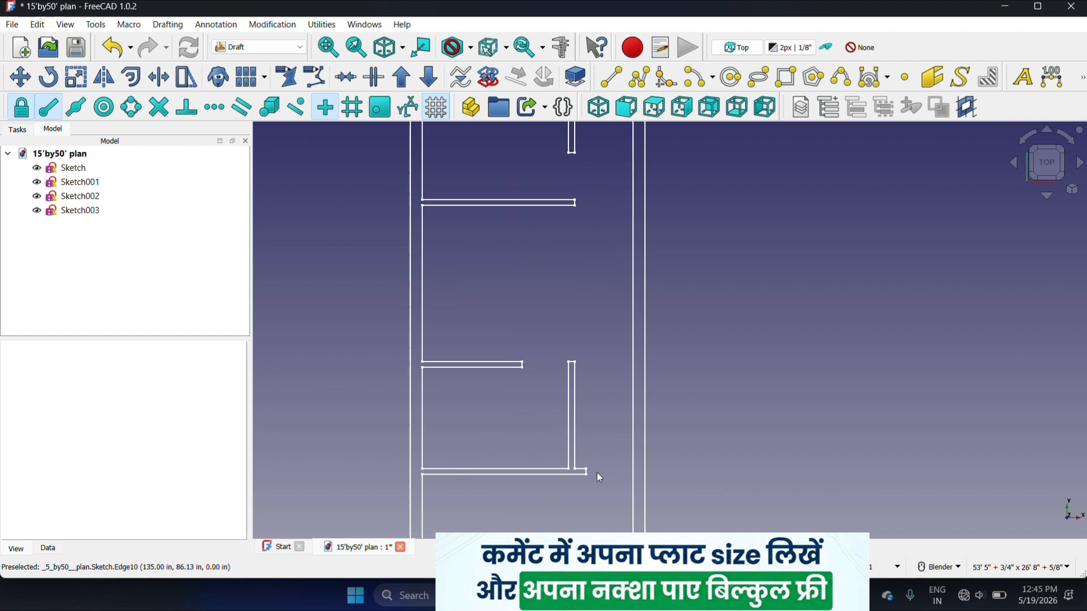
pyautogui.scroll(-2, 772, 407)
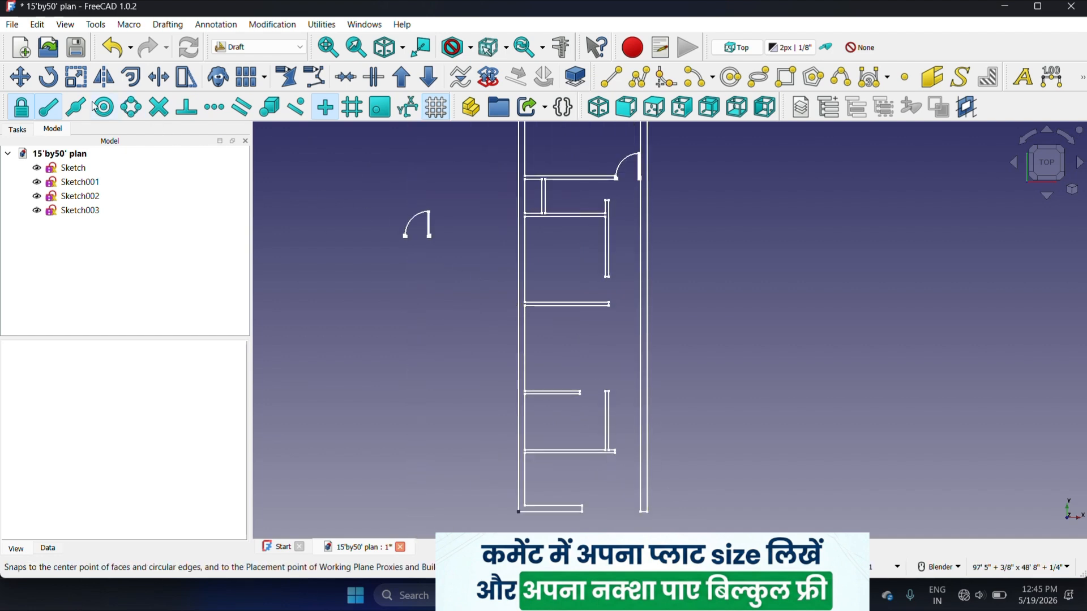
pyautogui.click(81, 196)
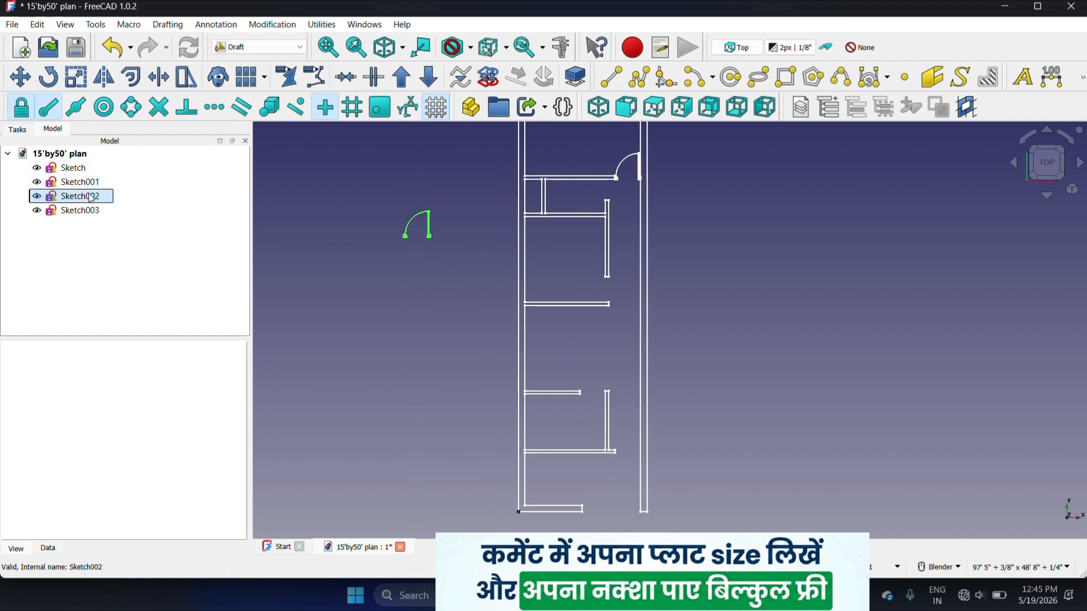
pyautogui.click(20, 77)
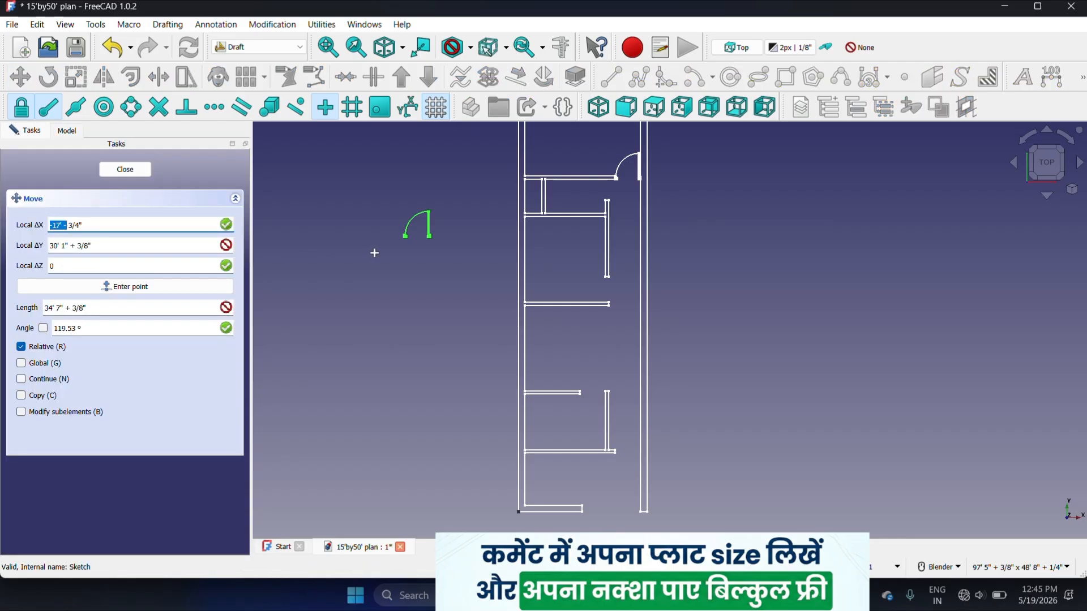
pyautogui.scroll(10, 429, 227)
pyautogui.click(428, 219)
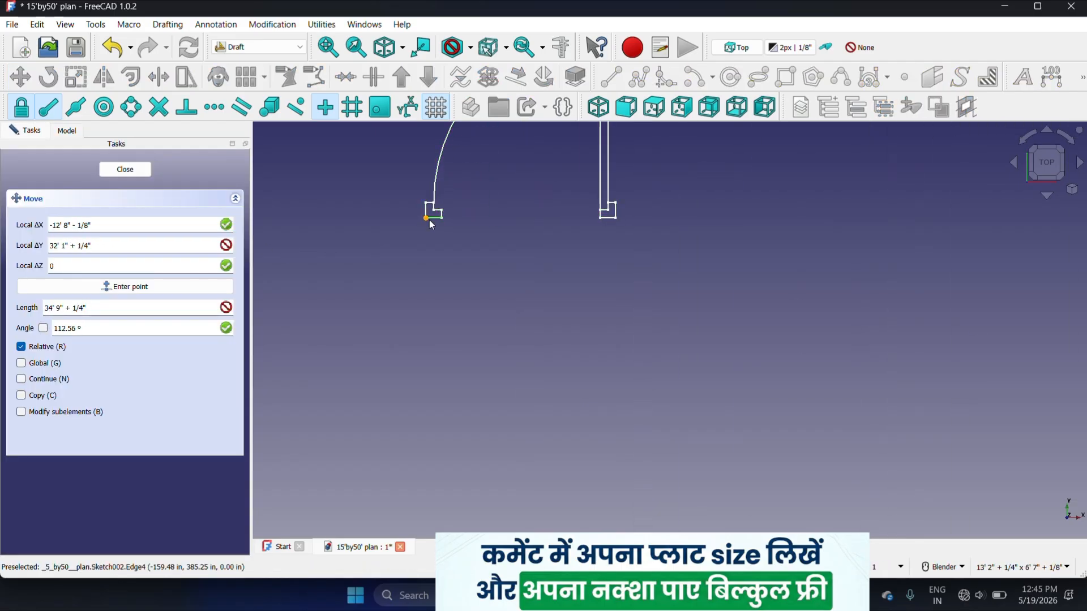
pyautogui.scroll(-8, 428, 219)
pyautogui.scroll(10, 642, 446)
pyautogui.scroll(5, 611, 413)
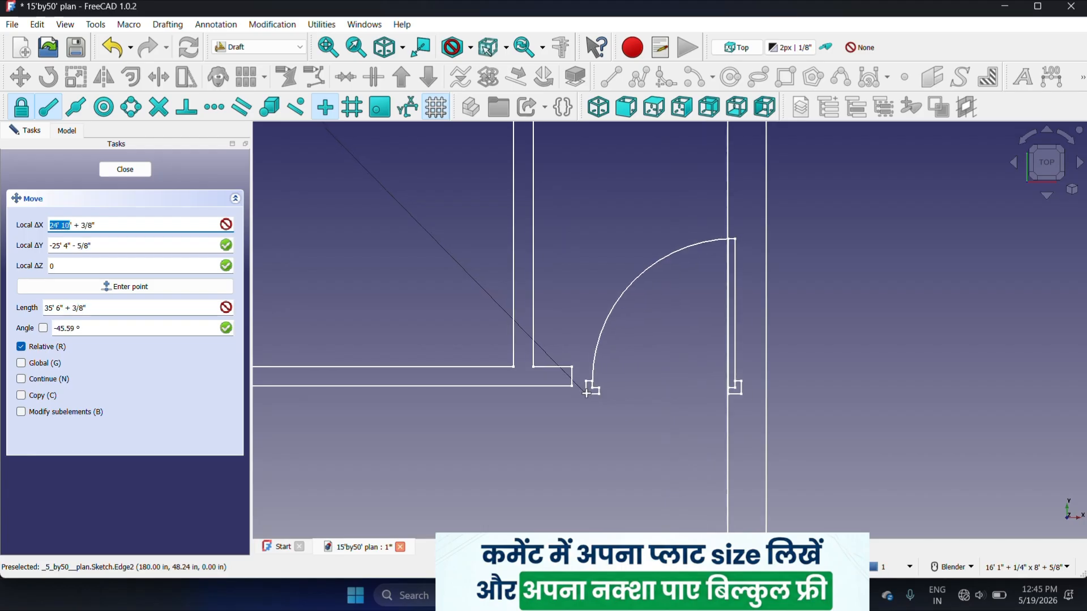
pyautogui.click(561, 381)
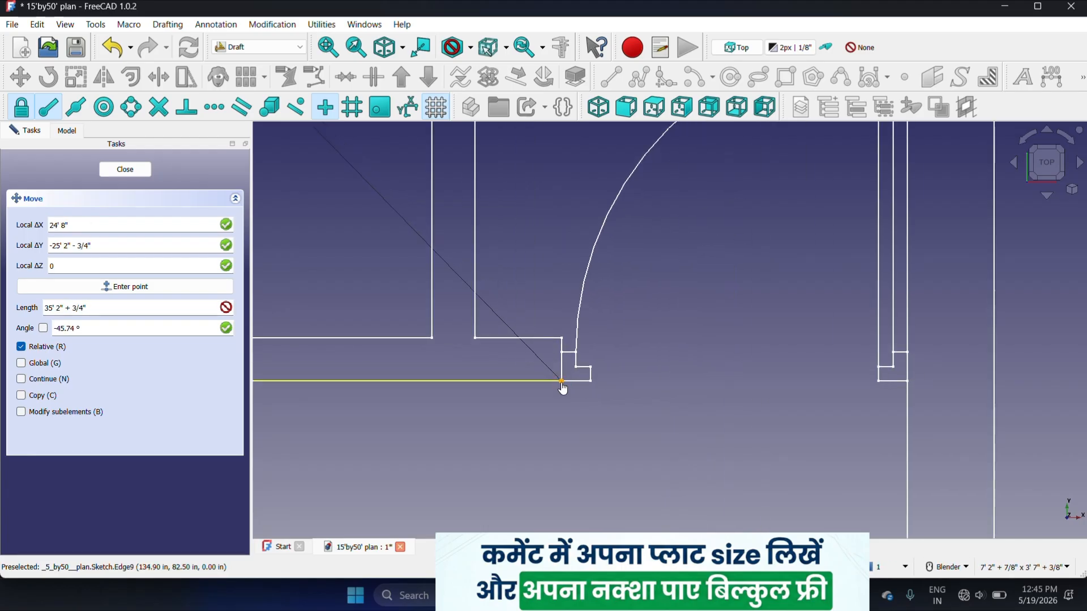
pyautogui.scroll(-6, 750, 390)
pyautogui.scroll(-2, 751, 388)
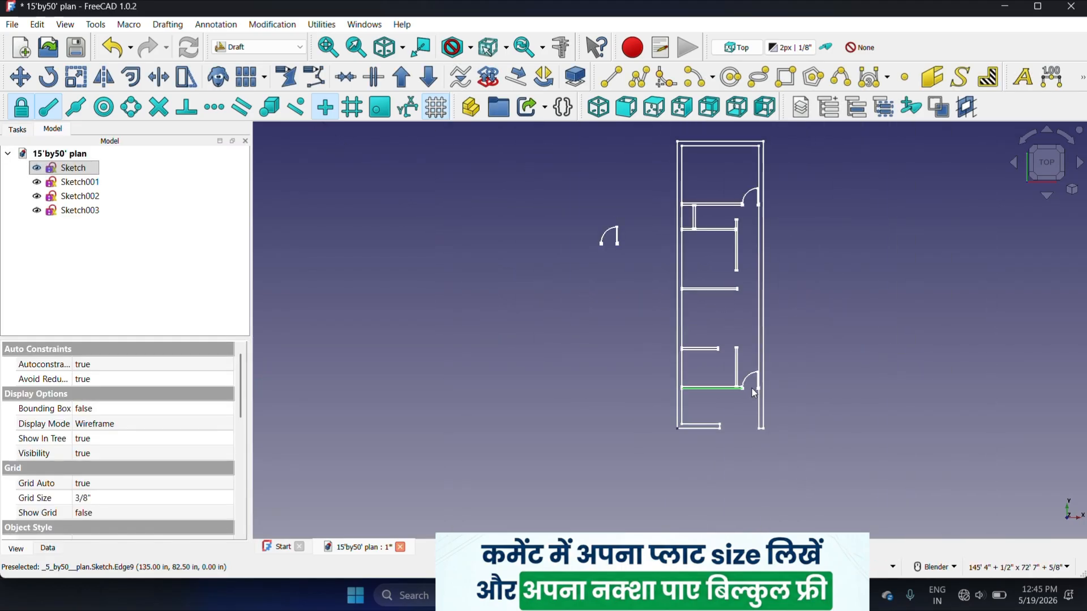
pyautogui.click(813, 291)
# - Rotate door Sketch003 90° counterclockwise about a point just below the symbol, outside the plan
pyautogui.scroll(8, 758, 369)
pyautogui.scroll(-7, 764, 396)
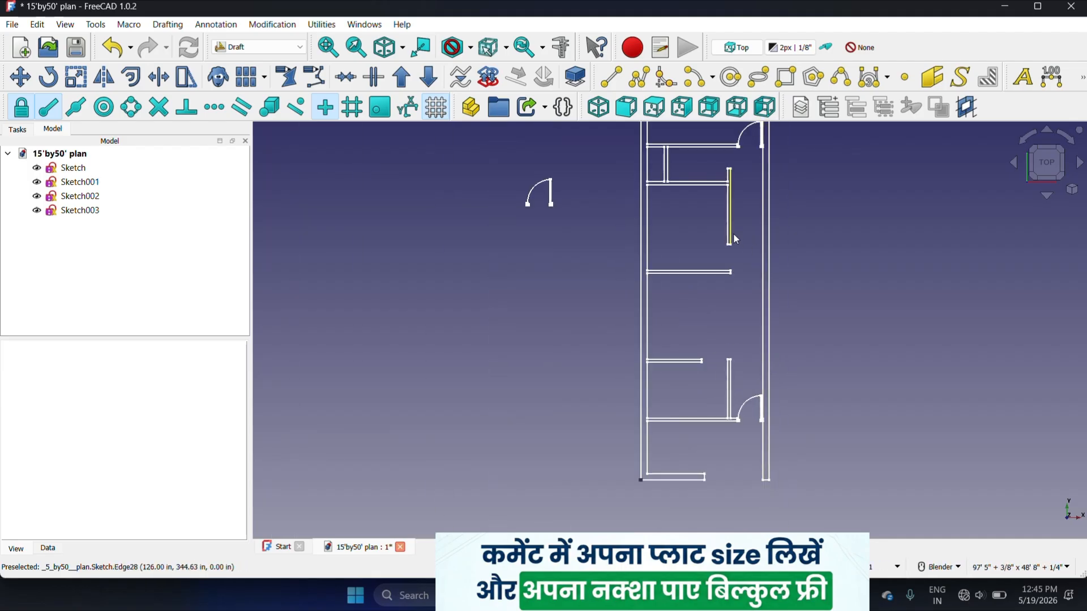
pyautogui.scroll(1, 714, 331)
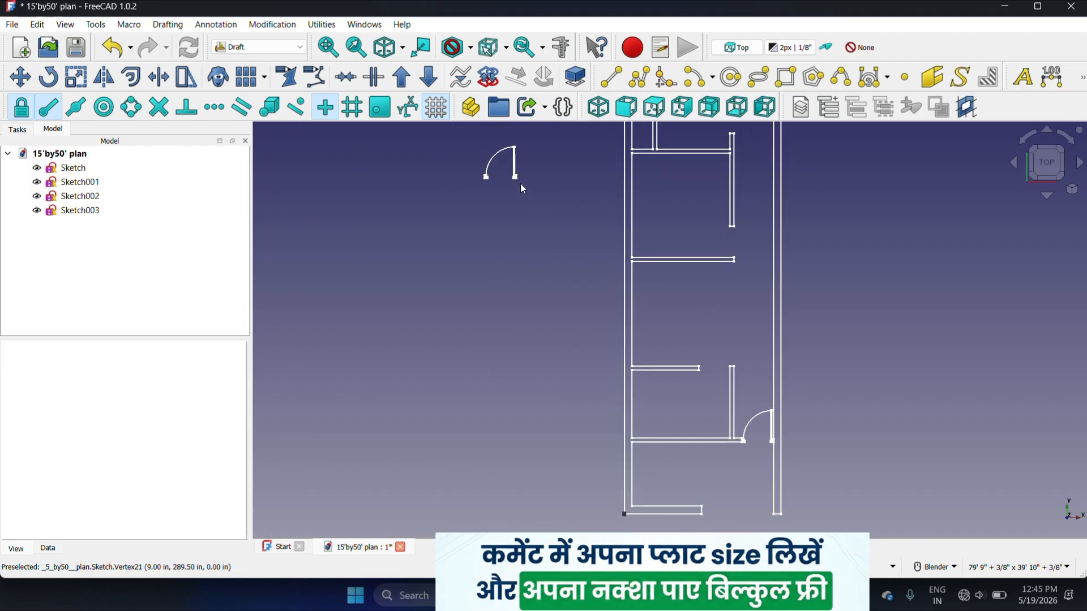
pyautogui.scroll(-3, 515, 175)
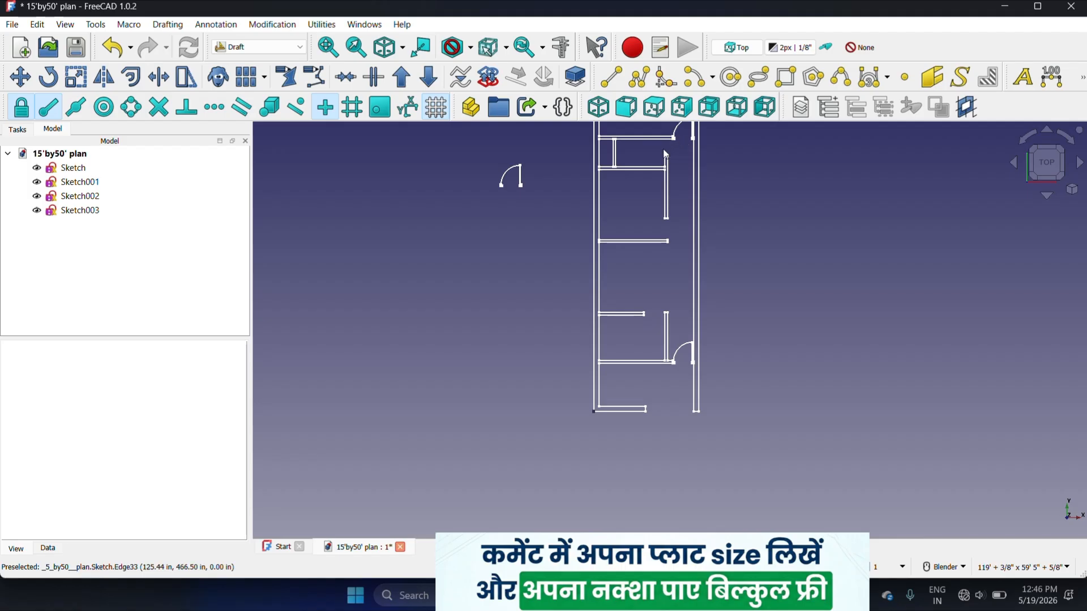
pyautogui.scroll(1, 517, 190)
pyautogui.click(509, 179)
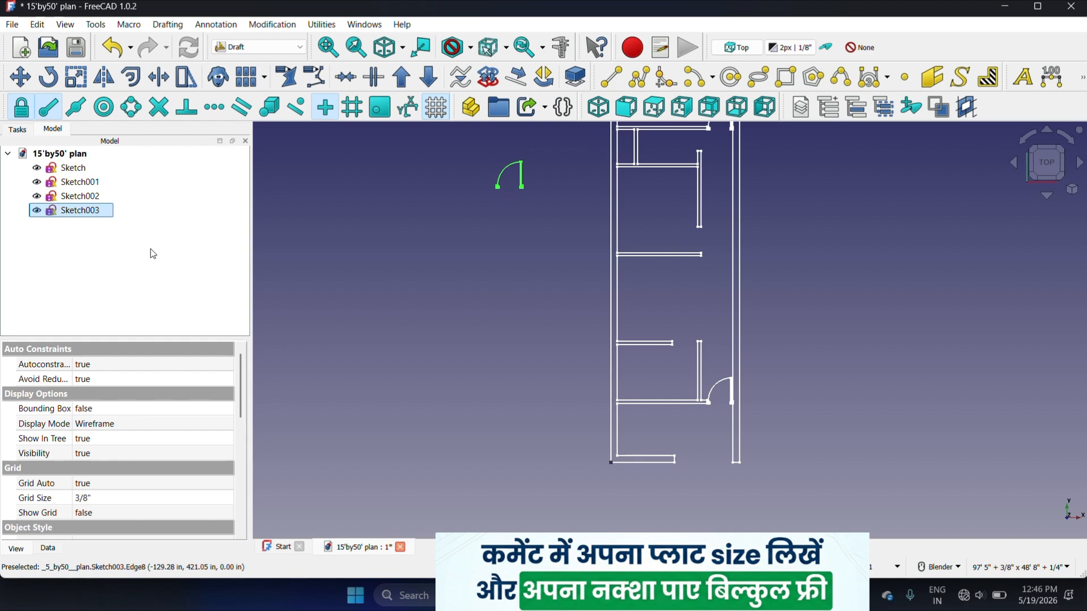
pyautogui.scroll(1, 517, 192)
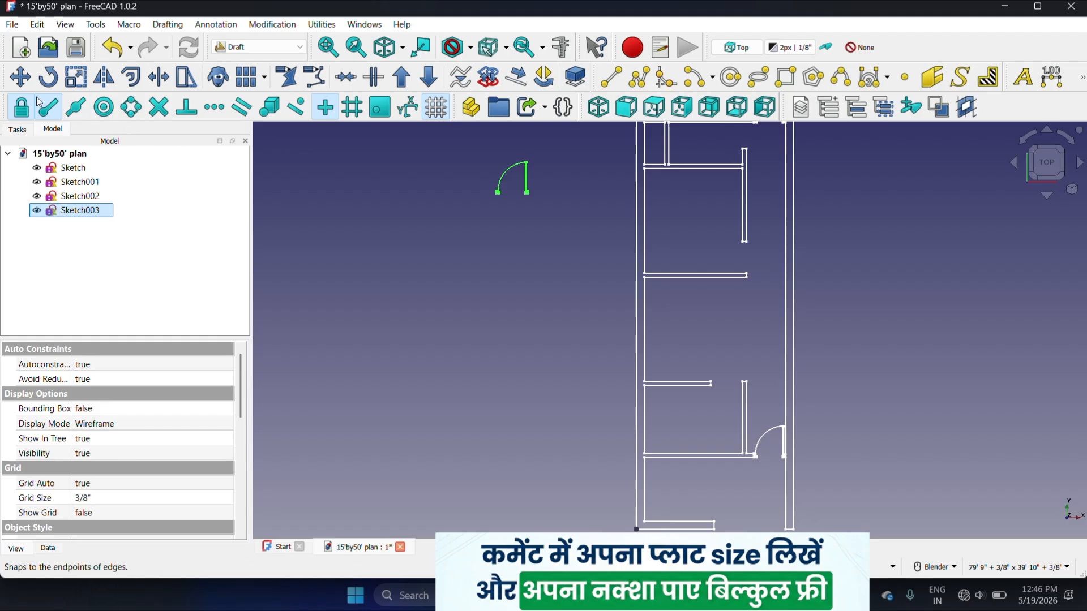
pyautogui.click(48, 76)
pyautogui.click(547, 258)
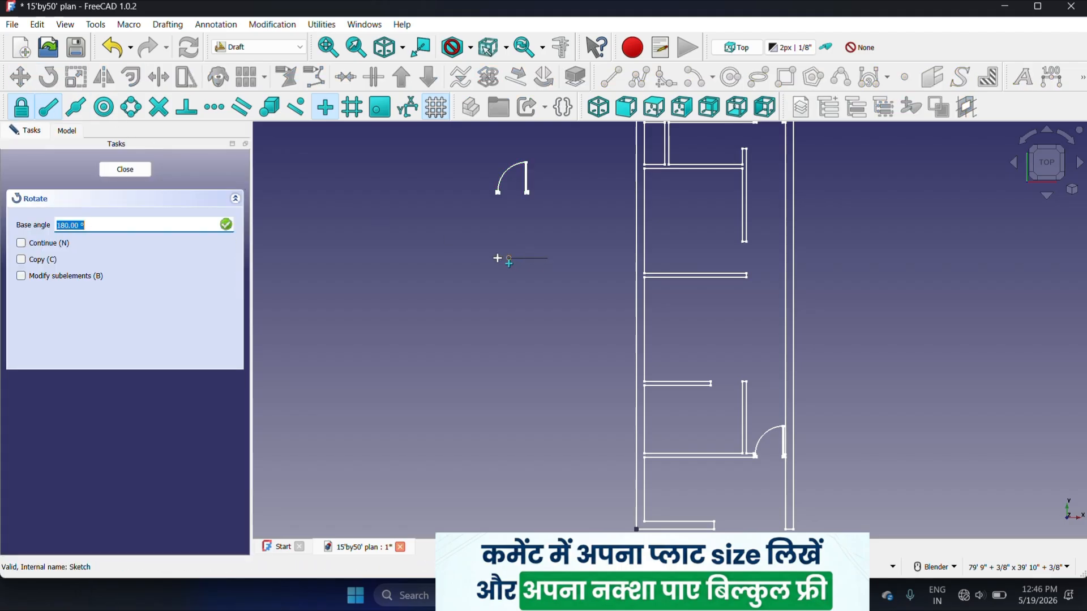
pyautogui.click(439, 258)
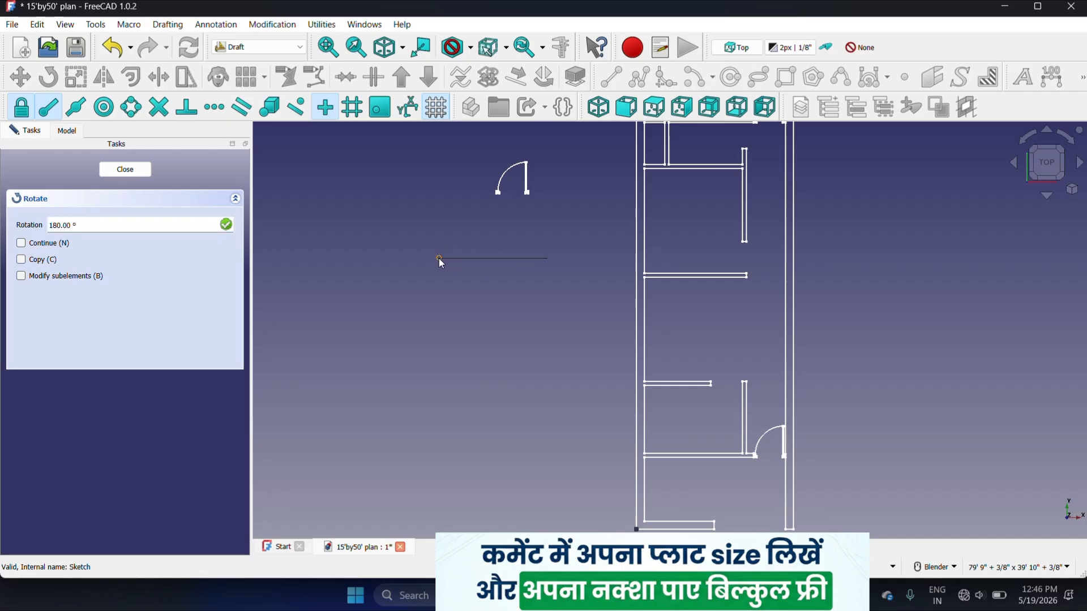
pyautogui.click(545, 371)
pyautogui.scroll(3, 487, 311)
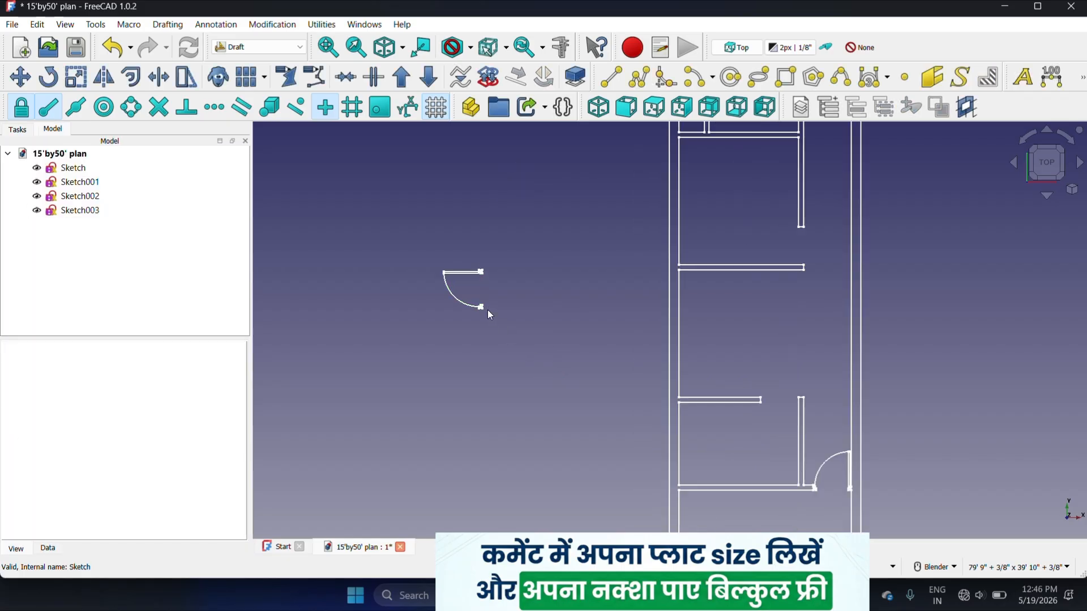
# - Open door Sketch003 for editing and draw a vertical mirror line just to the right of the door symbol
pyautogui.scroll(3, 455, 264)
pyautogui.scroll(-2, 485, 296)
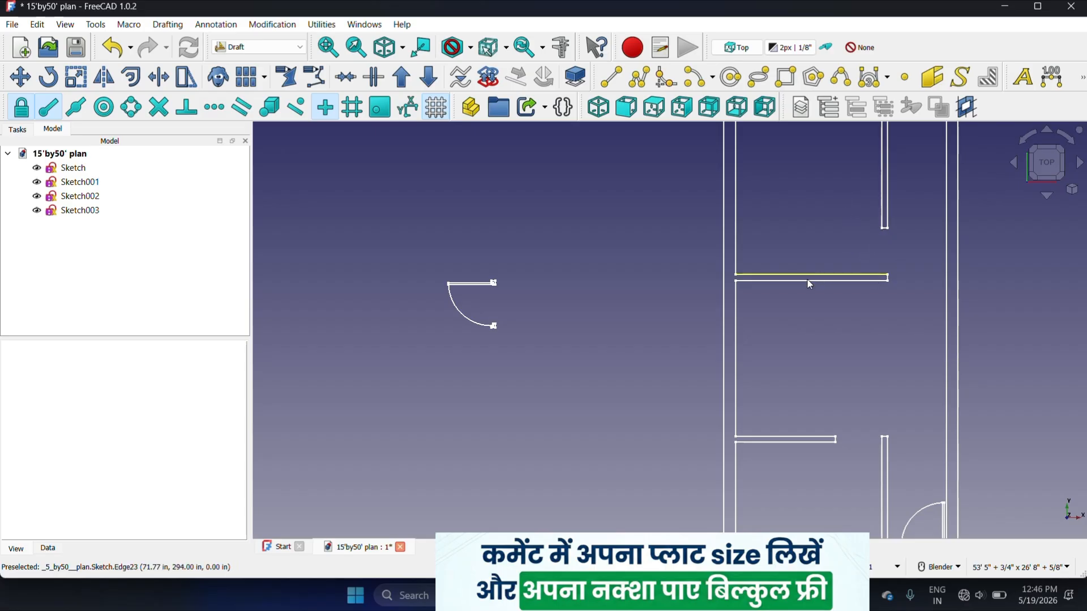
pyautogui.scroll(-2, 474, 327)
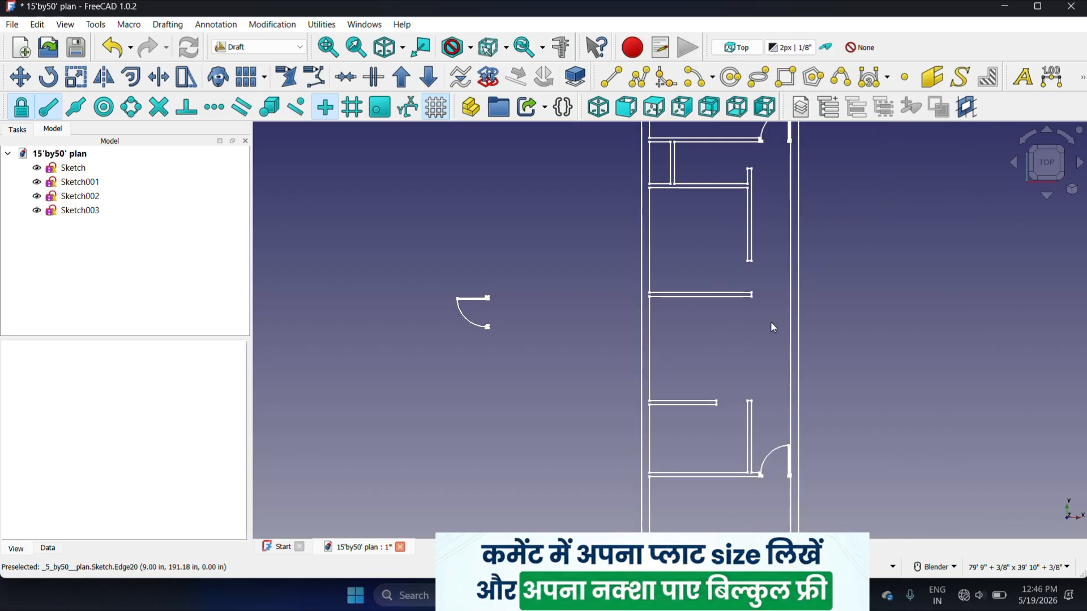
pyautogui.click(264, 46)
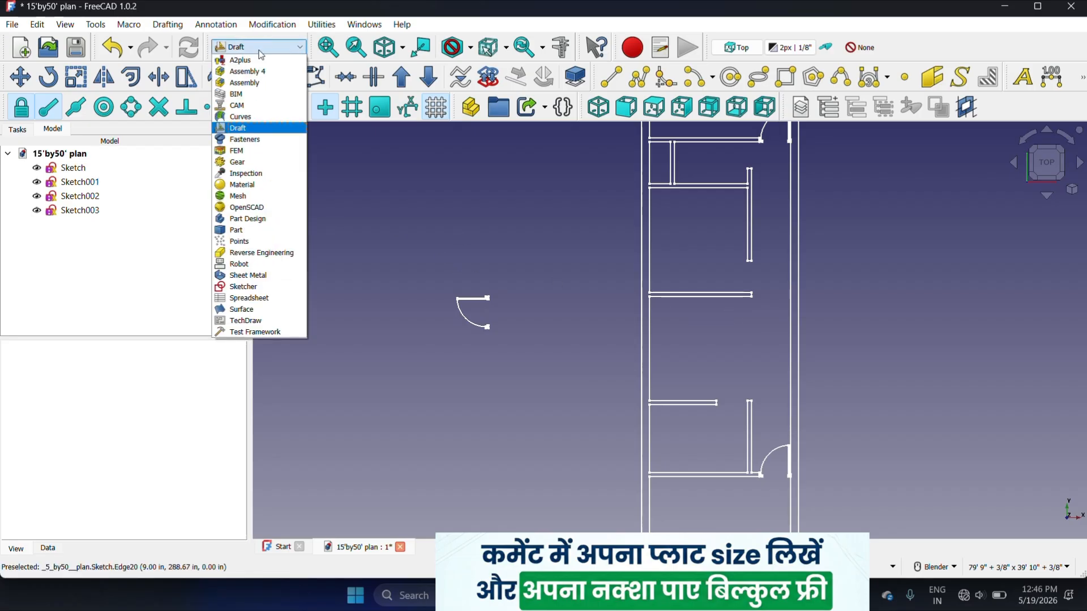
pyautogui.click(98, 211)
pyautogui.doubleClick(98, 211)
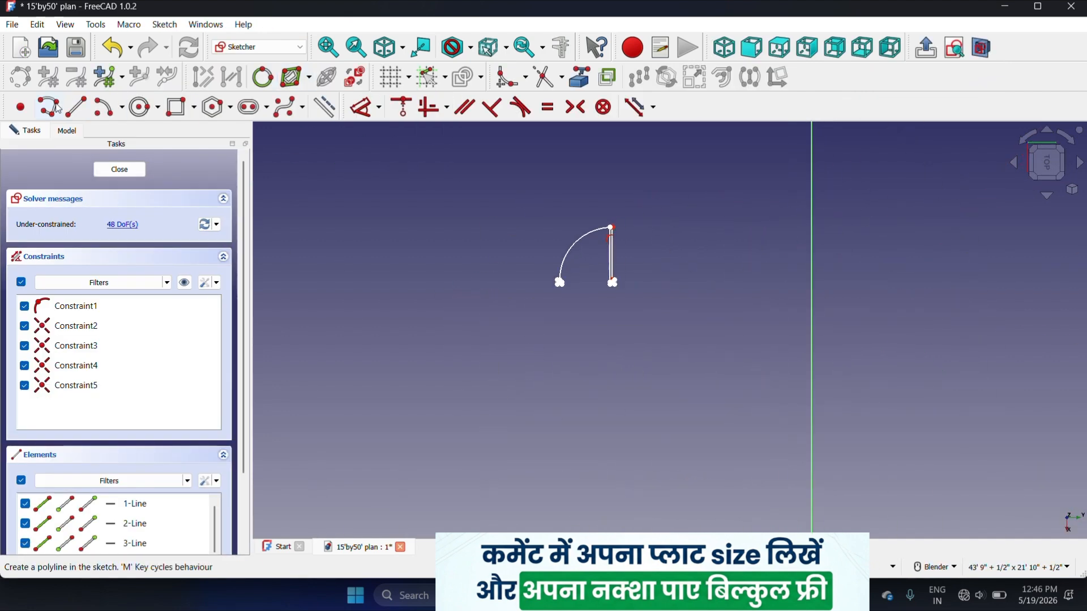
pyautogui.click(76, 107)
pyautogui.click(662, 213)
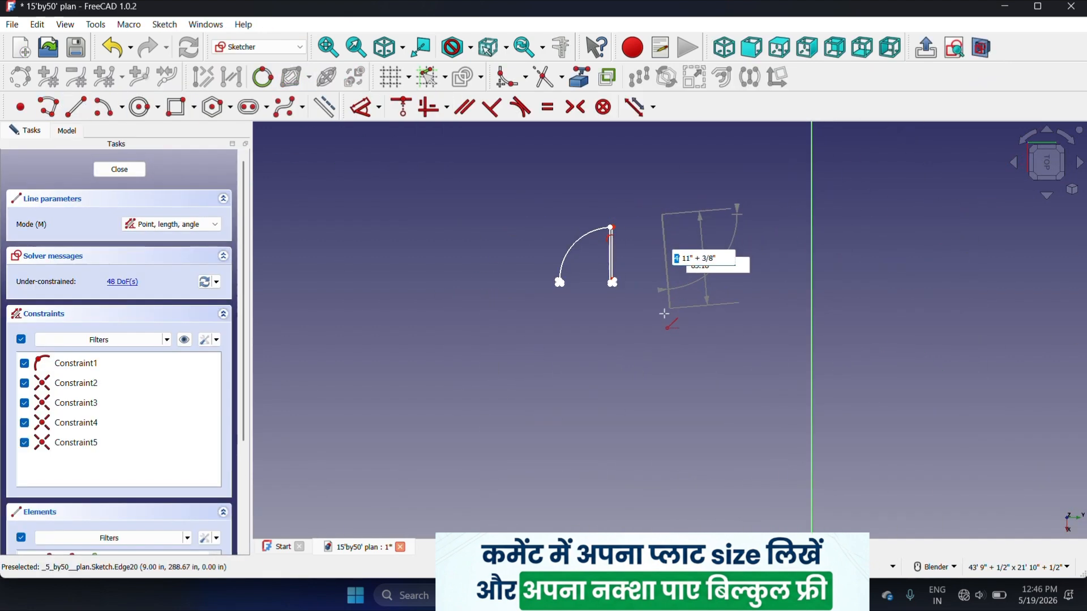
pyautogui.click(662, 328)
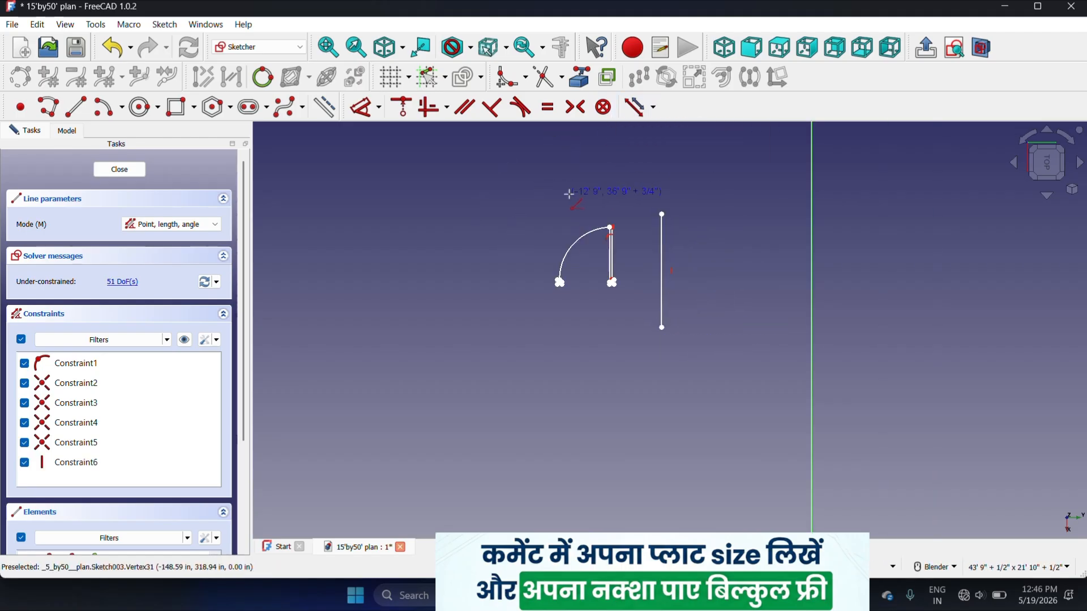
pyautogui.press('Escape')
# - Mirror the door geometry about the vertical line with the Symmetry tool, keeping the original geometry
pyautogui.moveTo(533, 145)
pyautogui.mouseDown()
pyautogui.moveTo(577, 262)
pyautogui.moveTo(785, 411)
pyautogui.mouseUp()
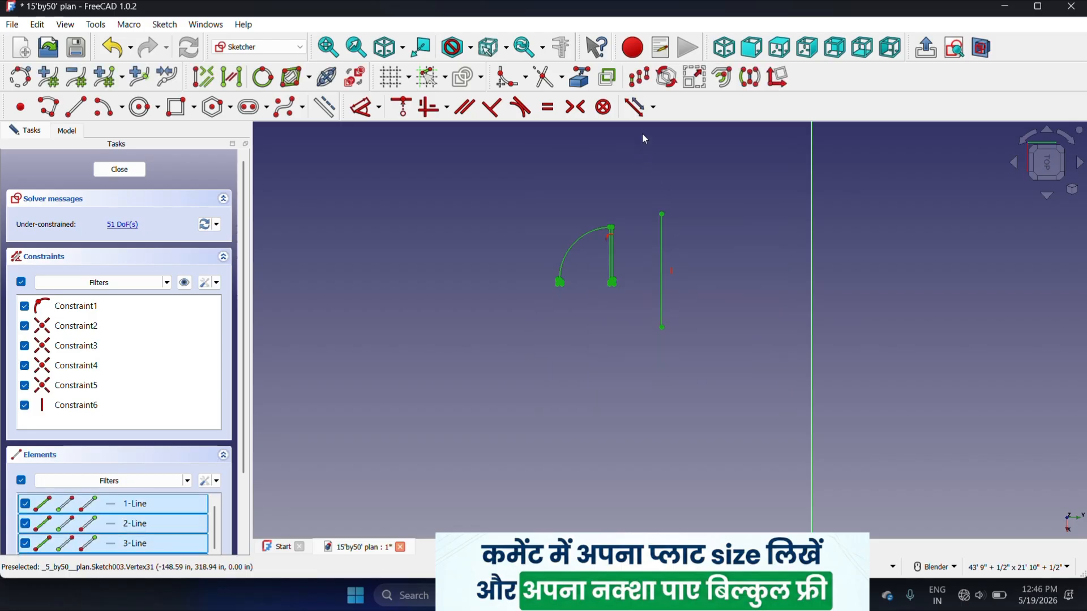
pyautogui.click(749, 76)
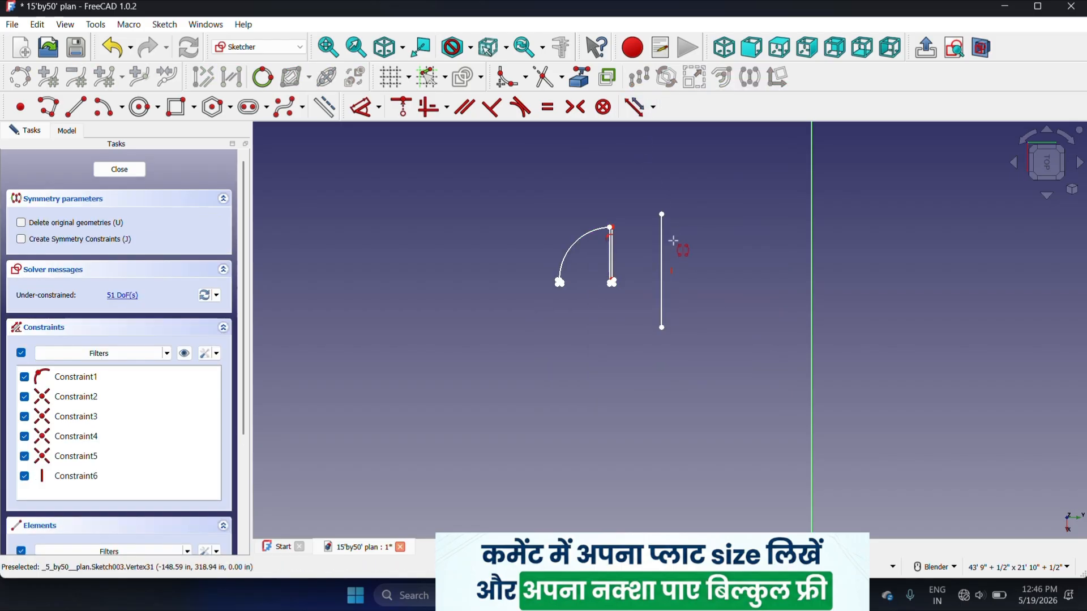
pyautogui.click(662, 273)
# - Delete the original door geometry together with the mirror line, and finish editing Sketch003
pyautogui.moveTo(504, 163); pyautogui.dragTo(682, 385)
pyautogui.rightClick(679, 381)
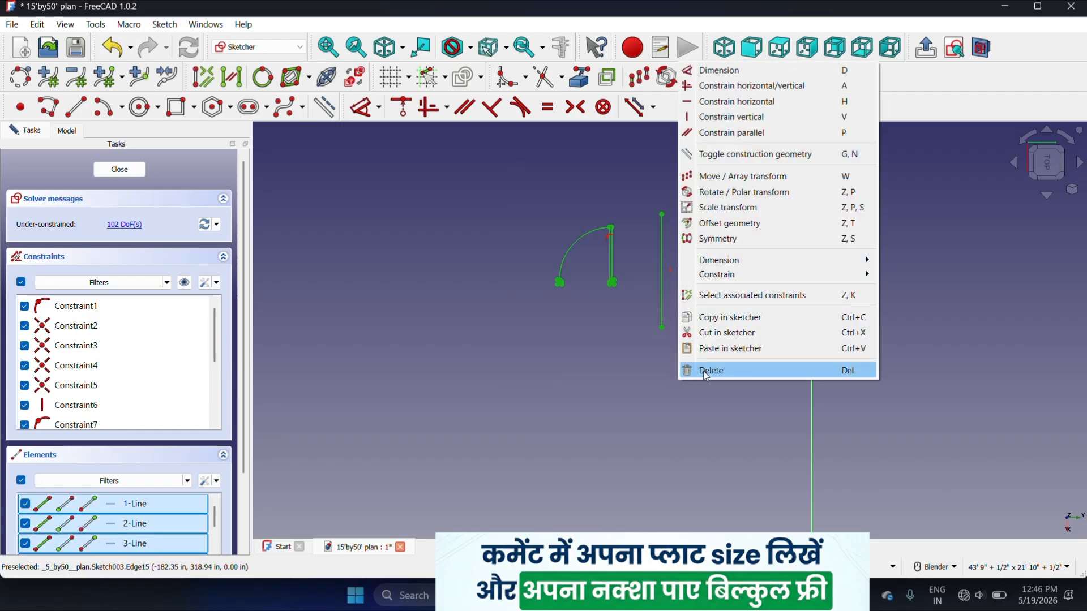
pyautogui.click(683, 362)
pyautogui.scroll(2, 688, 303)
pyautogui.click(132, 174)
pyautogui.scroll(5, 488, 281)
pyautogui.scroll(-4, 485, 267)
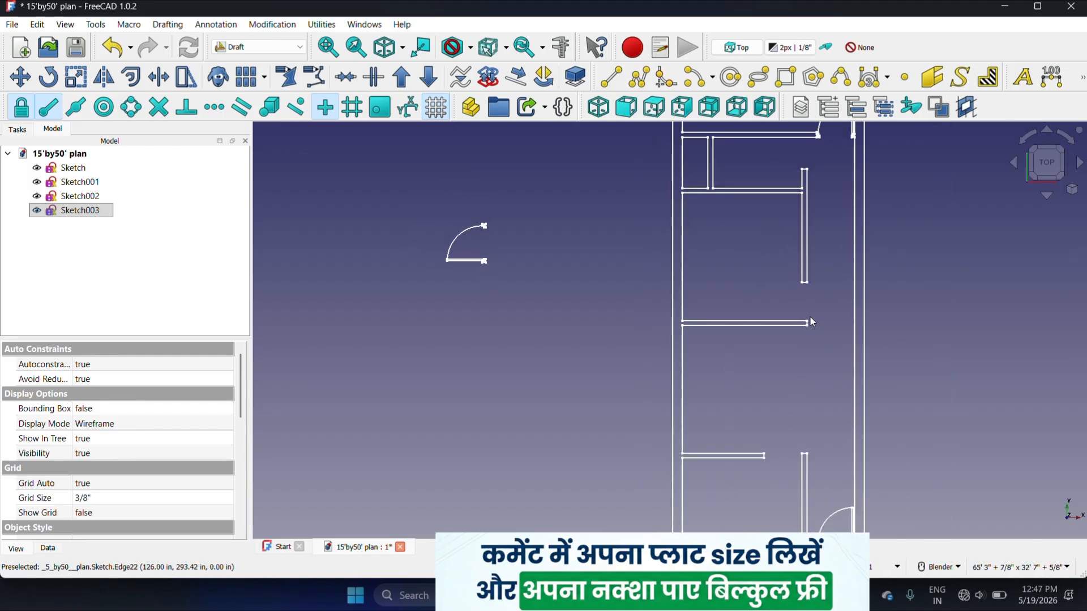
pyautogui.scroll(-2, 810, 322)
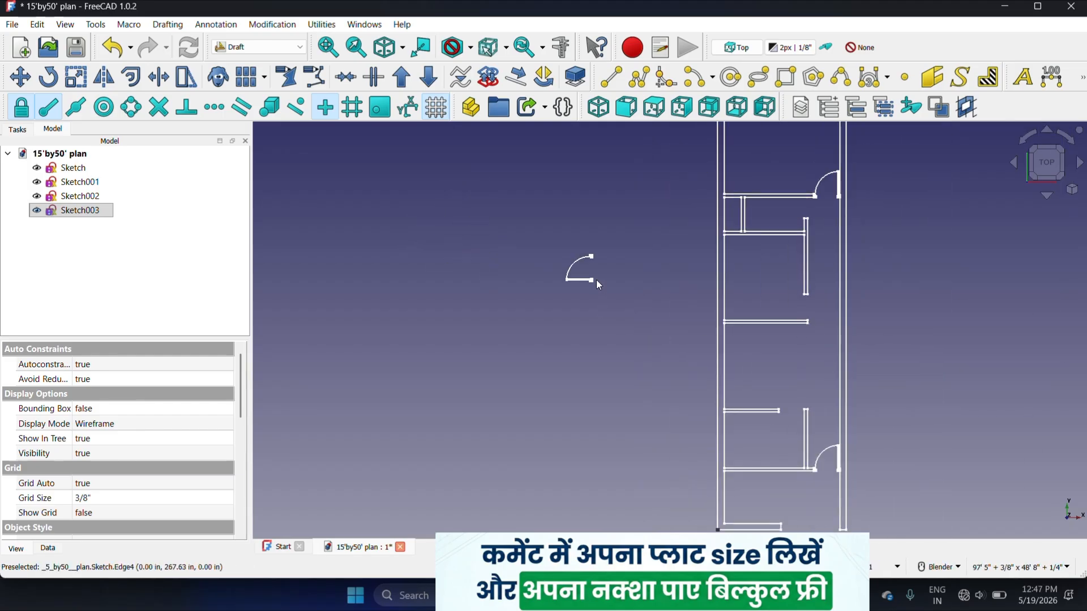
pyautogui.scroll(3, 594, 282)
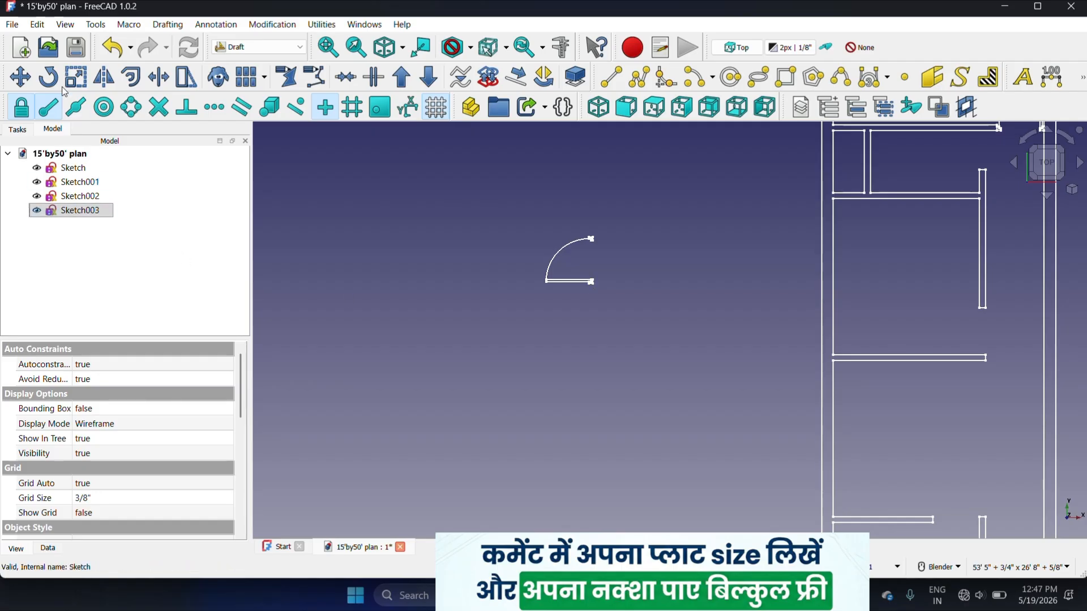
# - Duplicate the mirrored door Sketch003 twice, using only the original selection without its dependencies
pyautogui.click(37, 24)
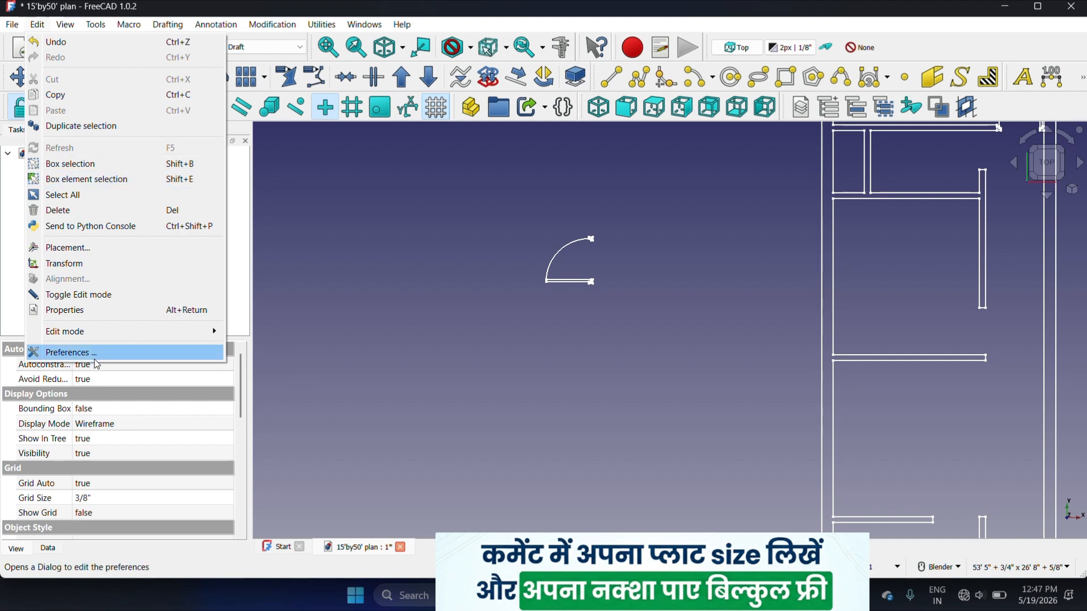
pyautogui.click(69, 128)
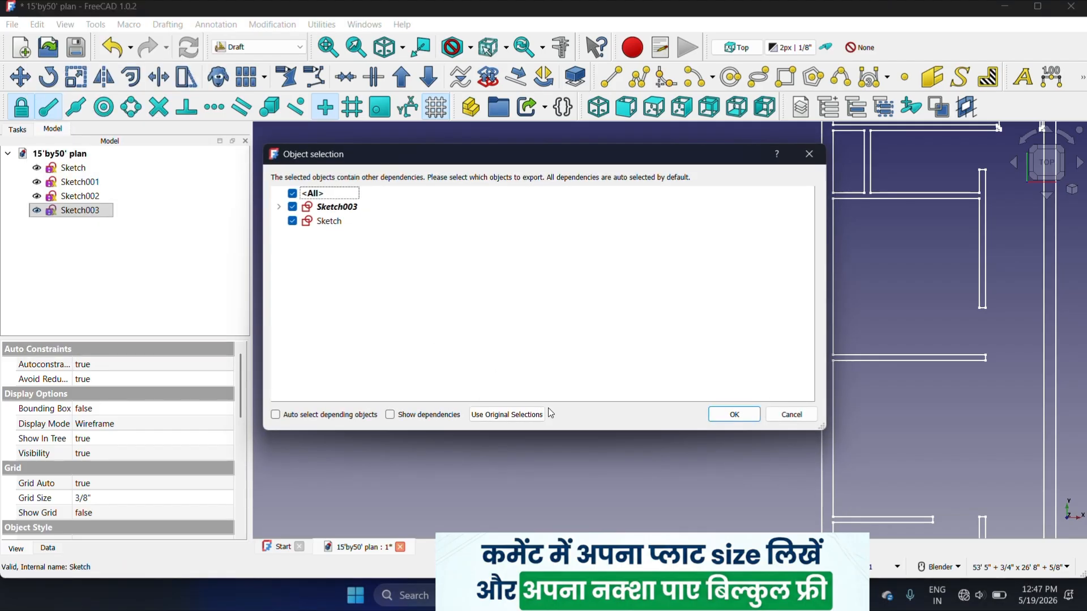
pyautogui.click(529, 414)
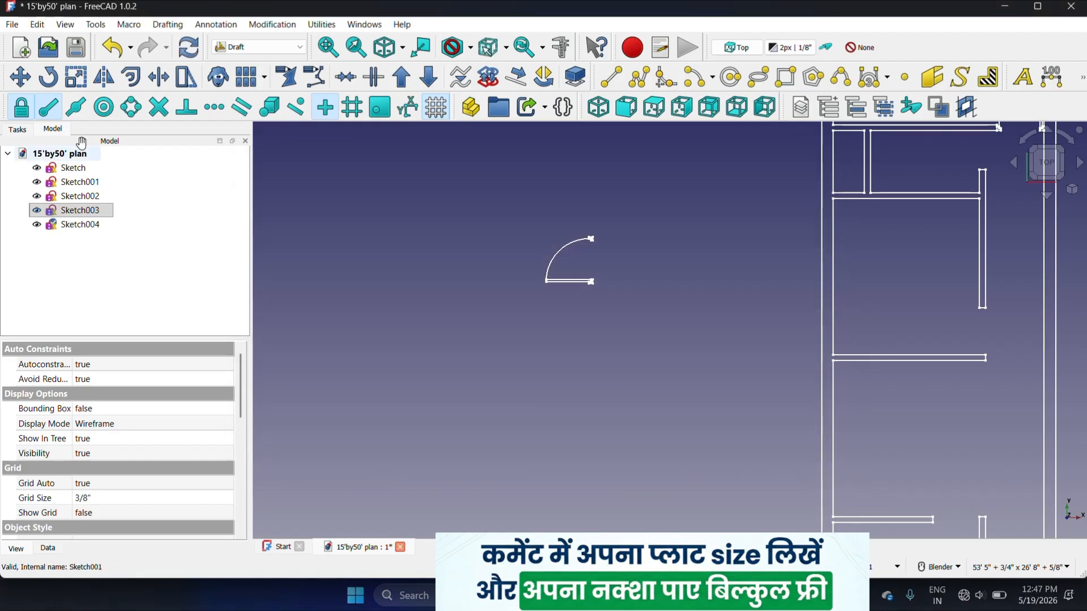
pyautogui.click(38, 25)
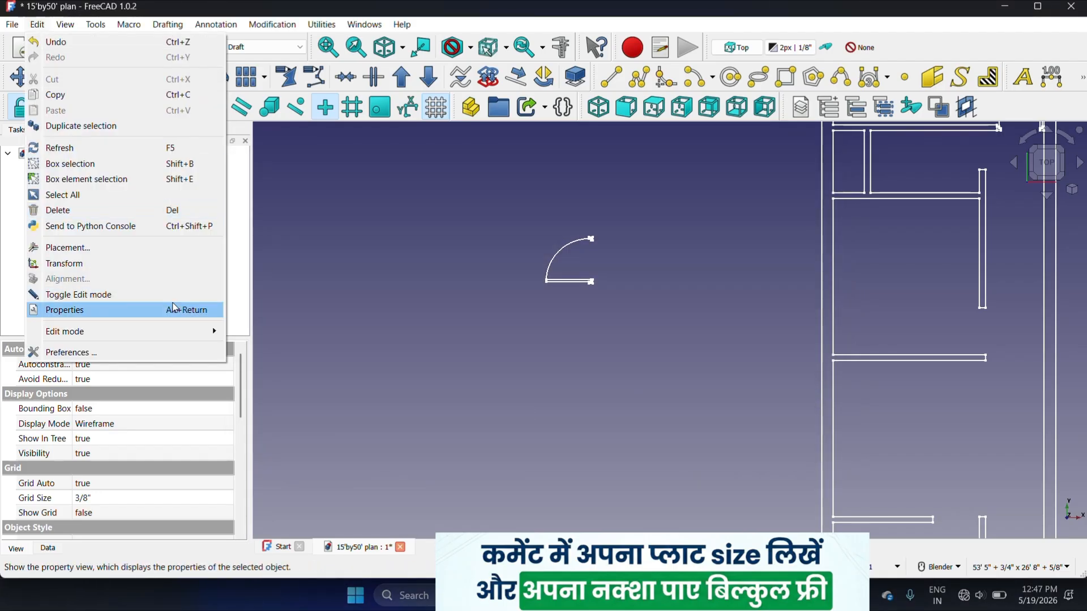
pyautogui.click(110, 125)
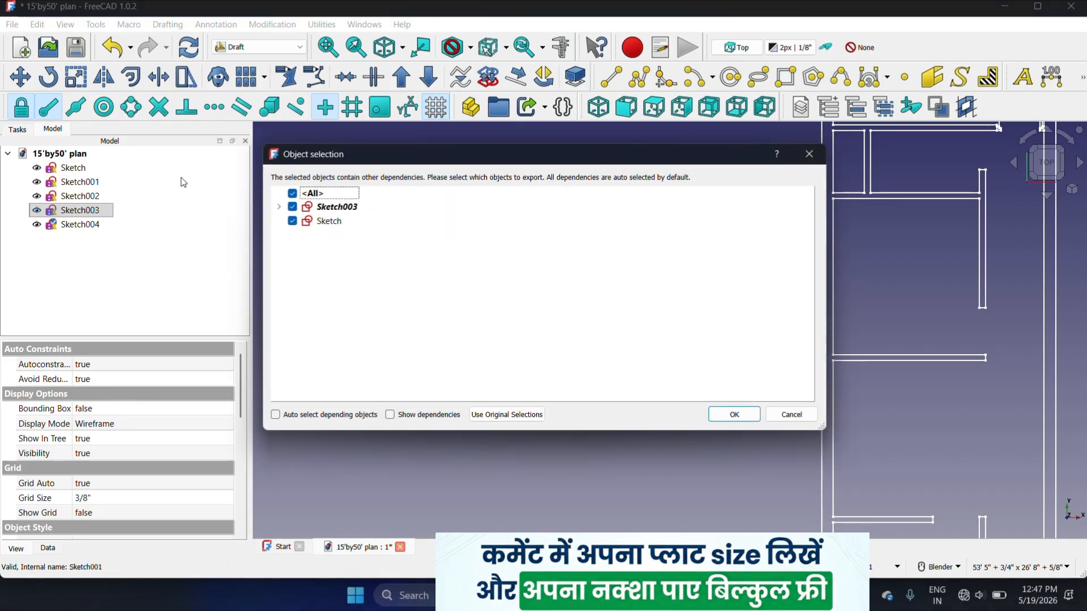
pyautogui.click(533, 414)
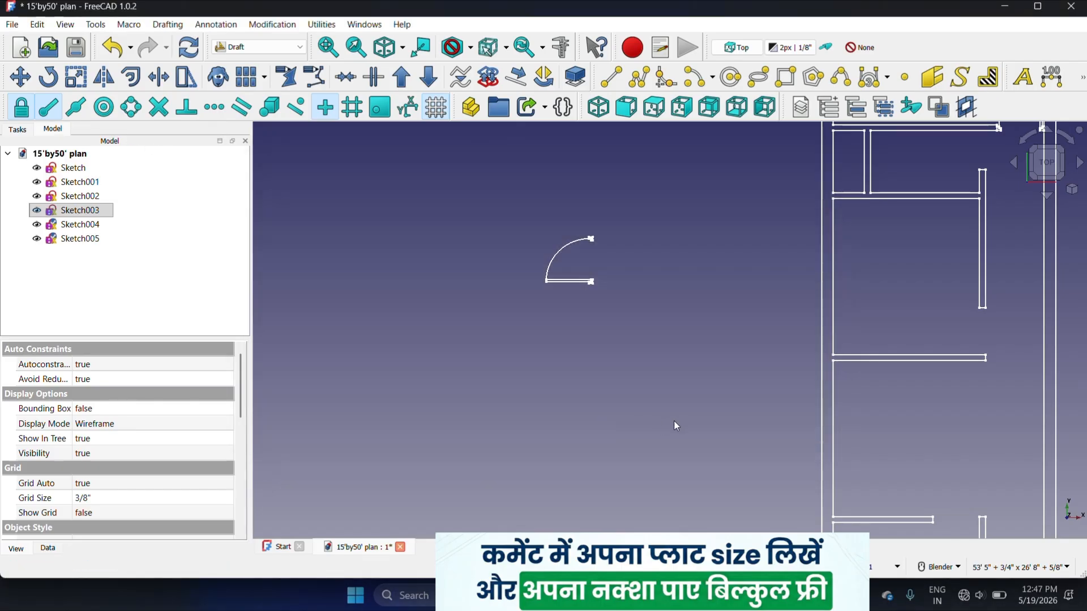
pyautogui.scroll(-3, 647, 367)
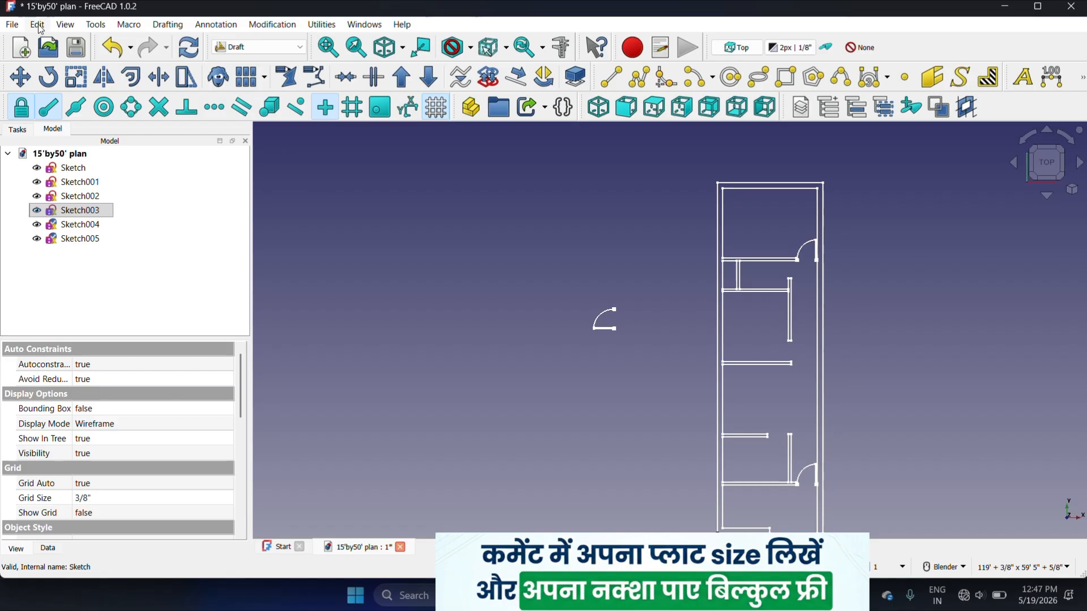
# - Check the attachment modes of door sketches Sketch003, Sketch004 and Sketch005, accepting each without changes
pyautogui.rightClick(111, 216)
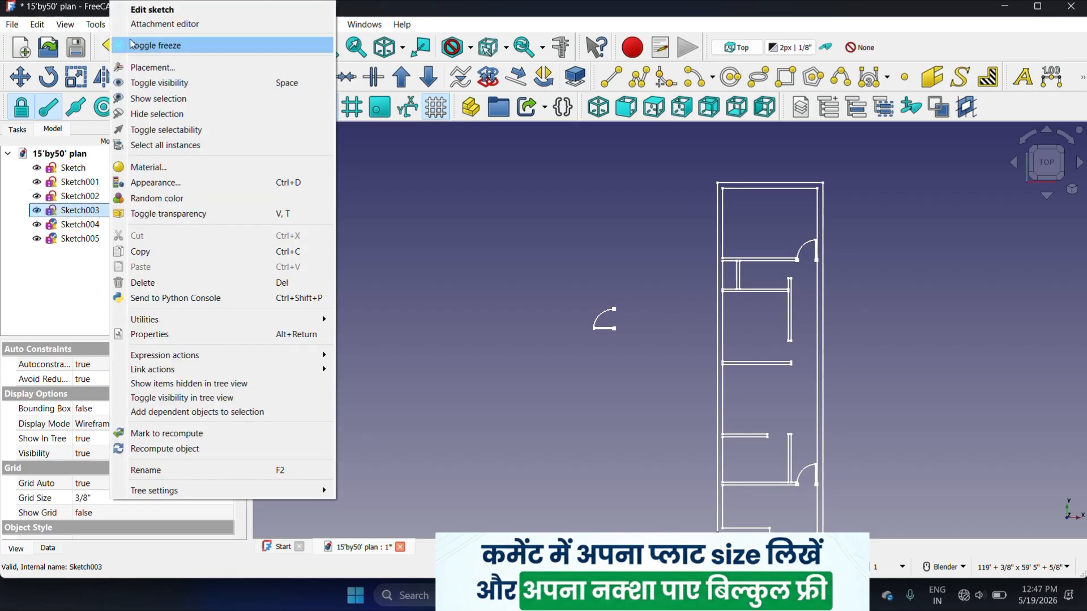
pyautogui.click(146, 26)
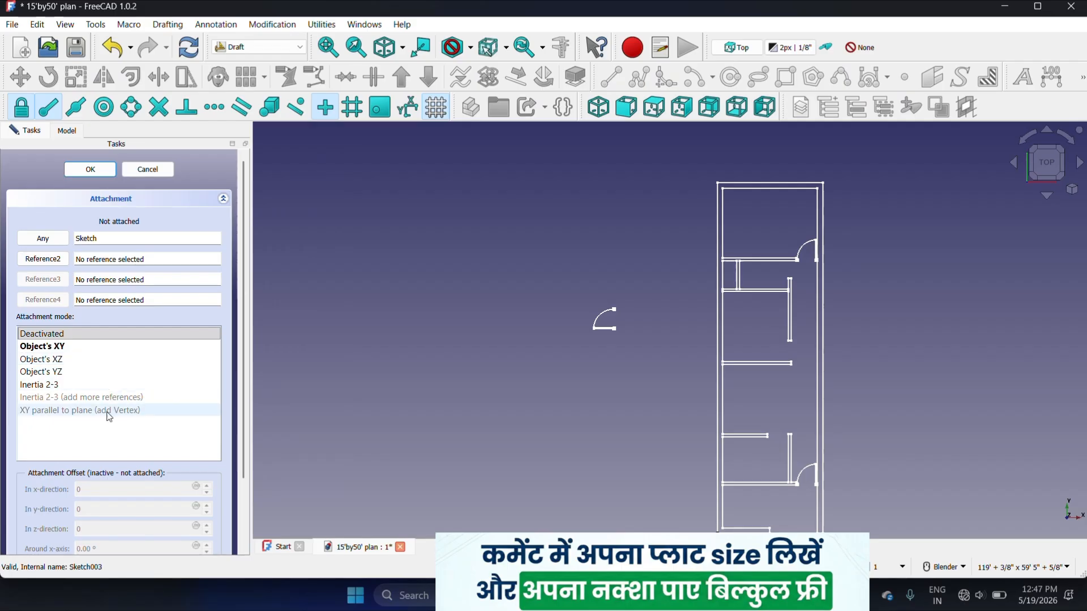
pyautogui.click(101, 169)
pyautogui.click(78, 225)
pyautogui.rightClick(78, 227)
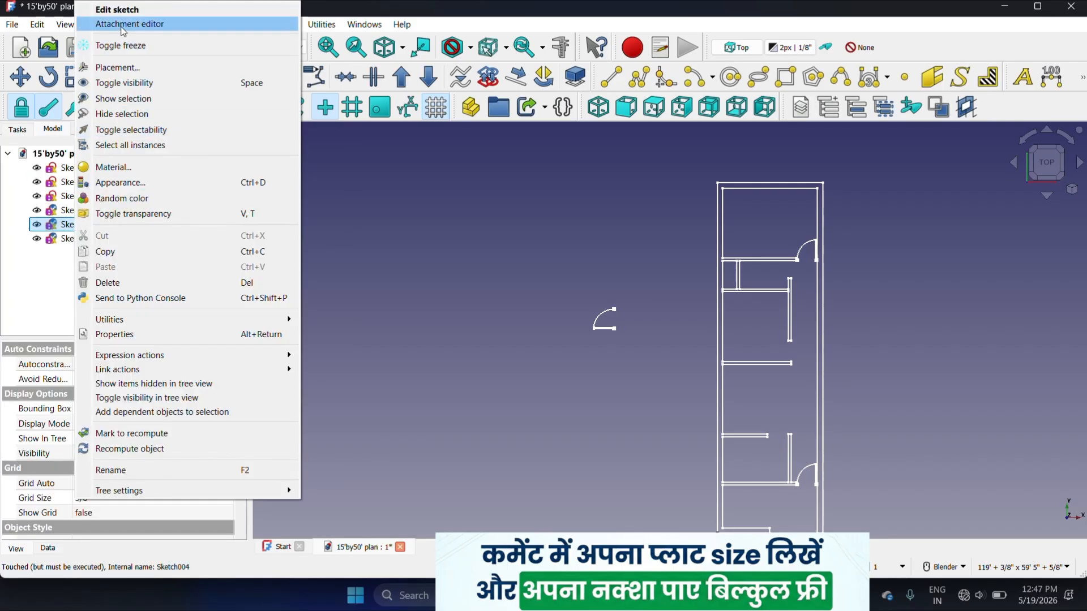
pyautogui.click(123, 29)
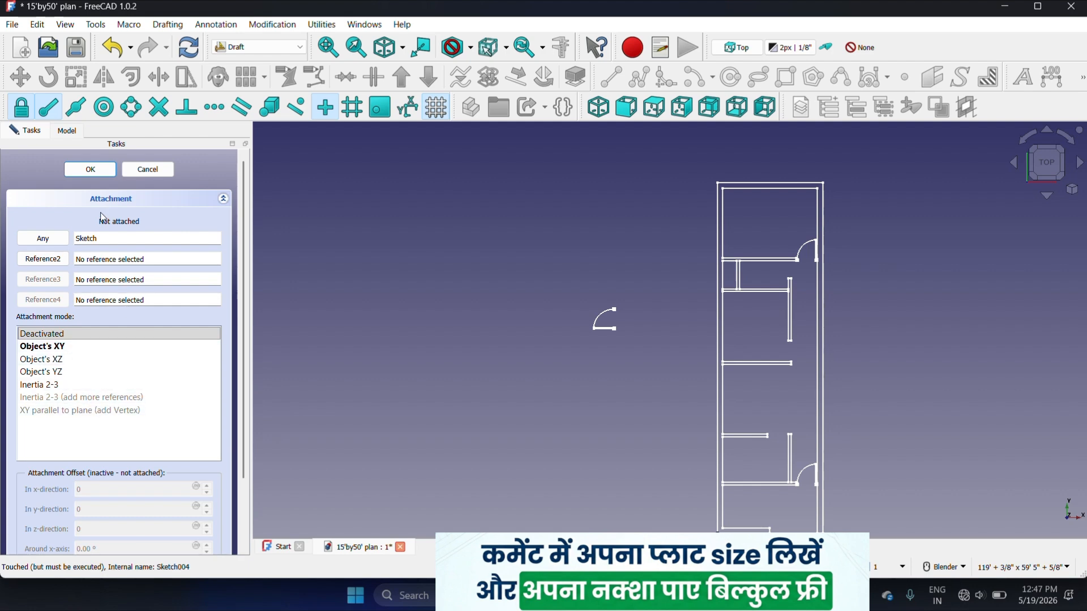
pyautogui.click(91, 169)
pyautogui.click(91, 239)
pyautogui.rightClick(91, 239)
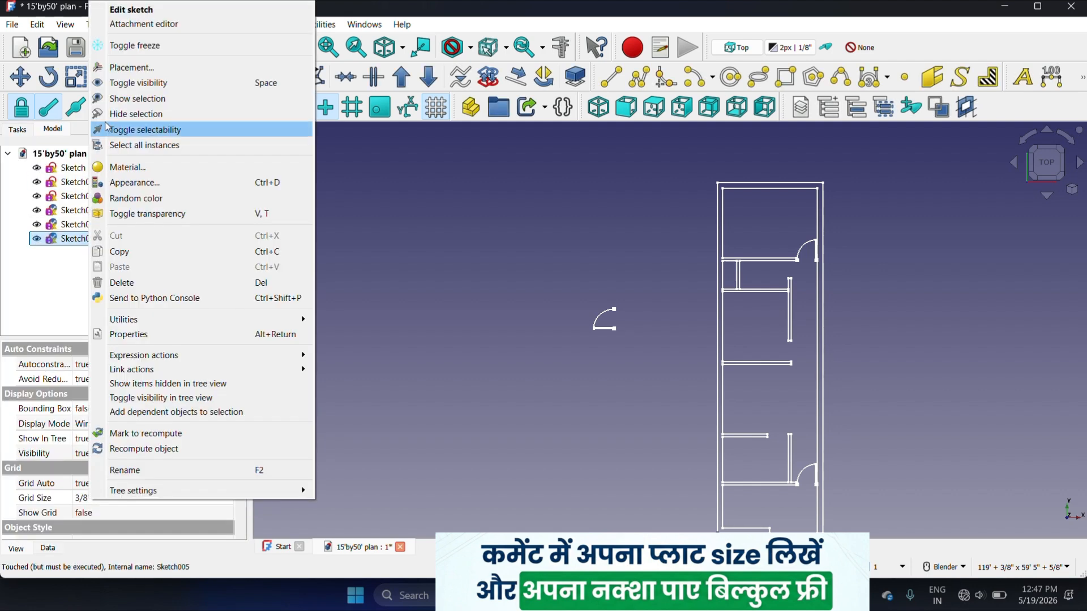
pyautogui.click(163, 30)
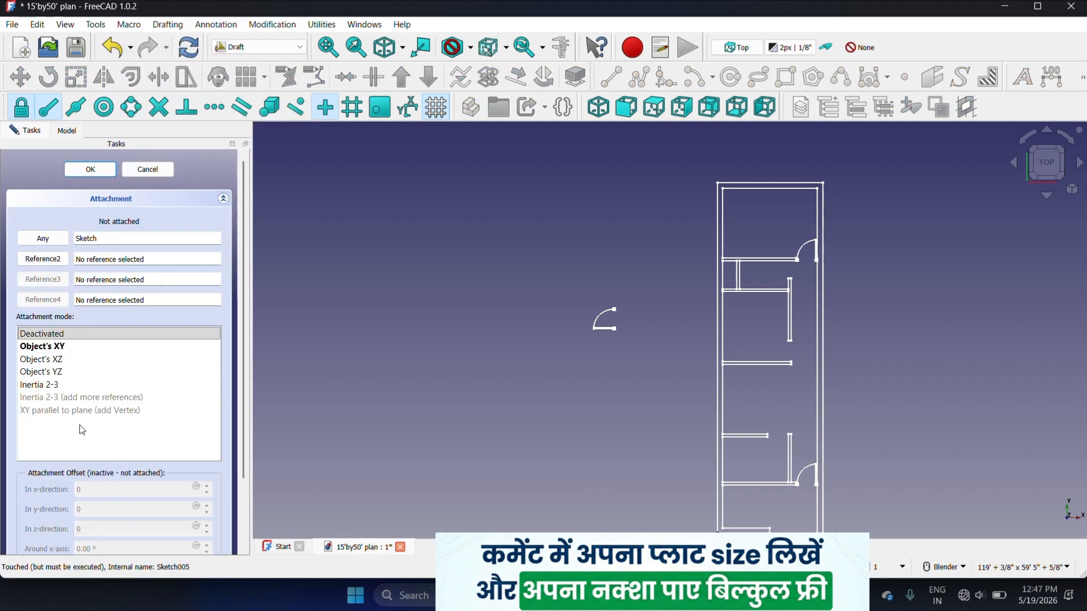
pyautogui.click(89, 170)
# - Move door Sketch003 from its lower frame's lower-right corner to the upper-right end corner of the middle horizontal partition wall
pyautogui.scroll(-2, 538, 310)
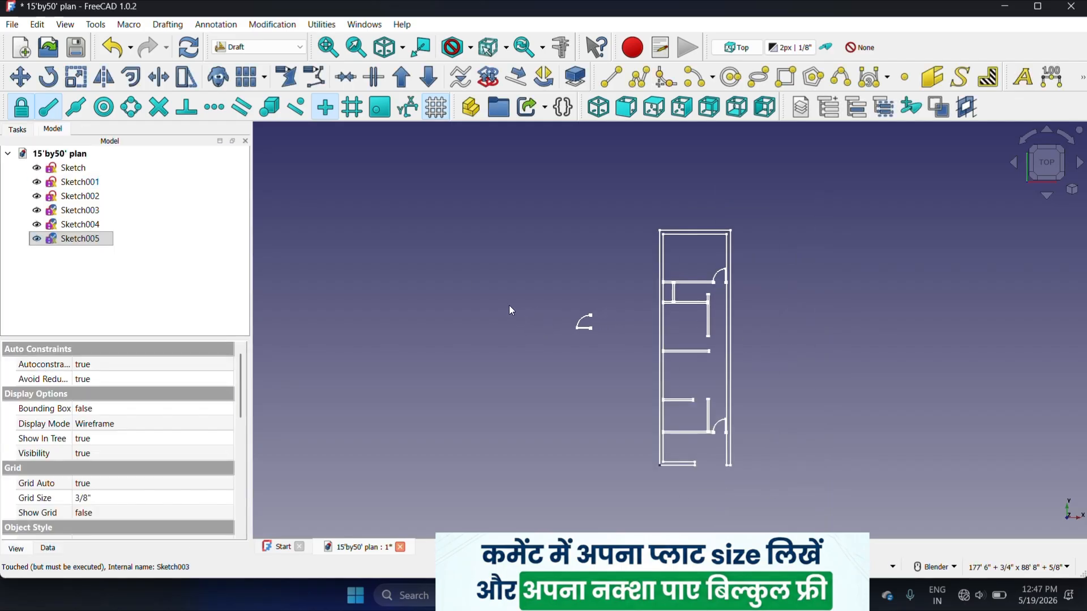
pyautogui.click(85, 210)
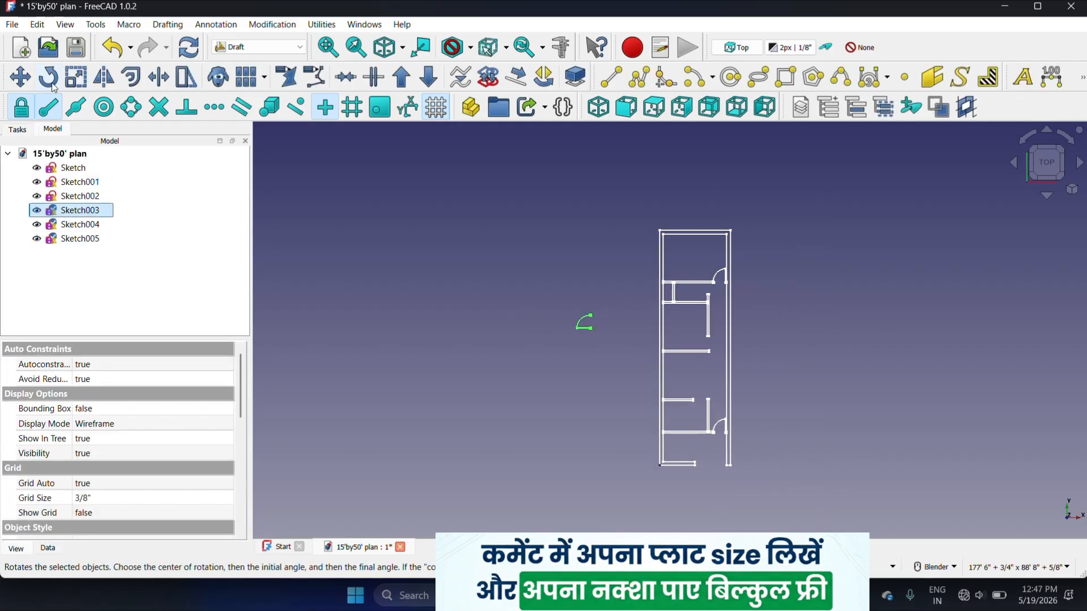
pyautogui.click(26, 77)
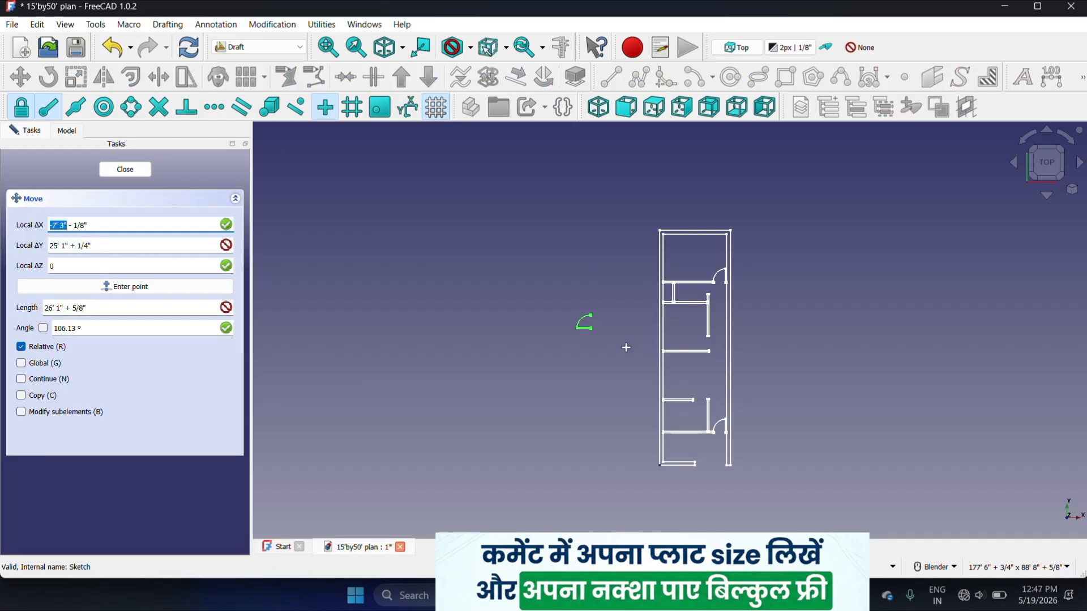
pyautogui.scroll(5, 623, 341)
pyautogui.scroll(-2, 534, 357)
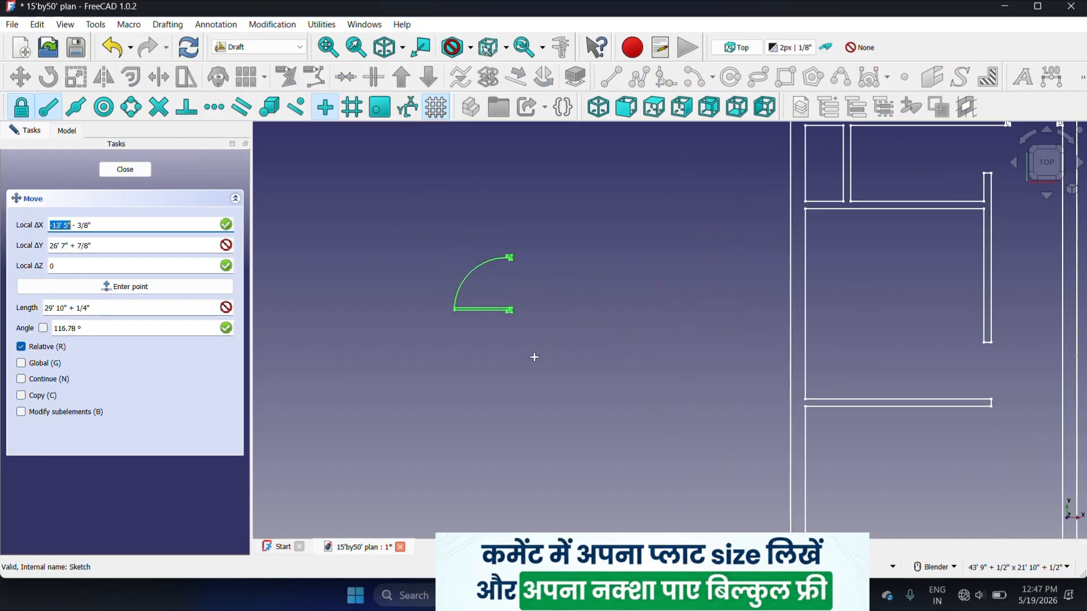
pyautogui.scroll(5, 515, 311)
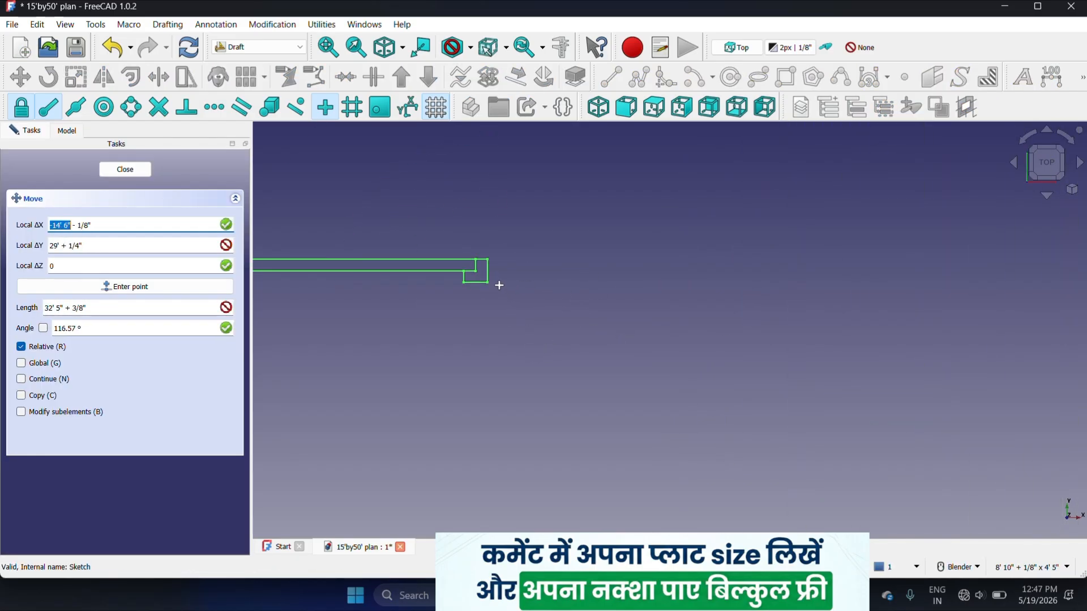
pyautogui.click(486, 285)
pyautogui.scroll(-12, 458, 324)
pyautogui.scroll(6, 720, 376)
pyautogui.scroll(5, 723, 355)
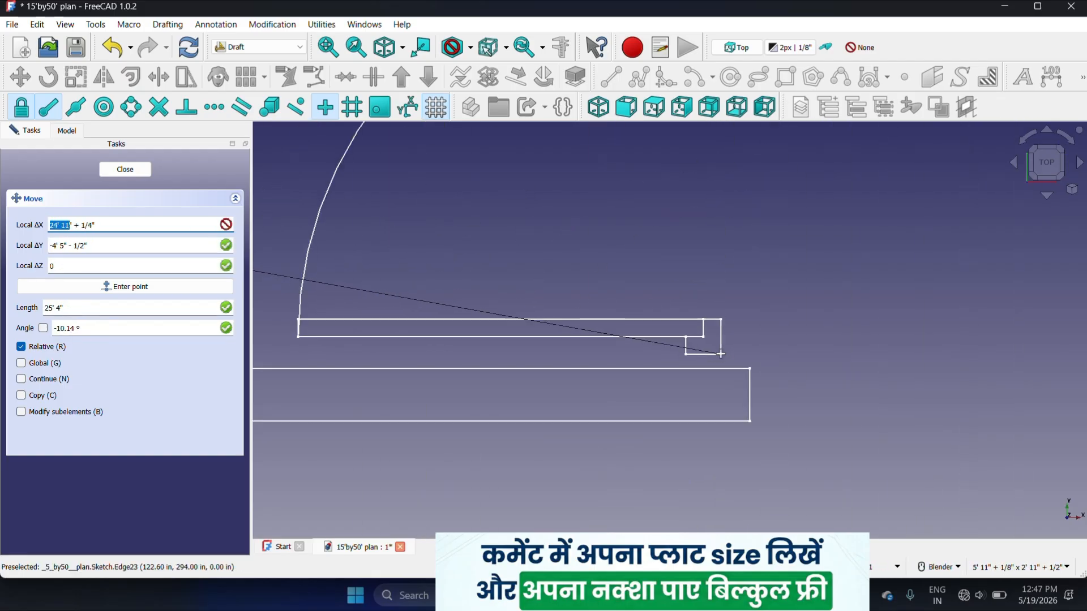
pyautogui.click(747, 368)
pyautogui.scroll(-3, 804, 385)
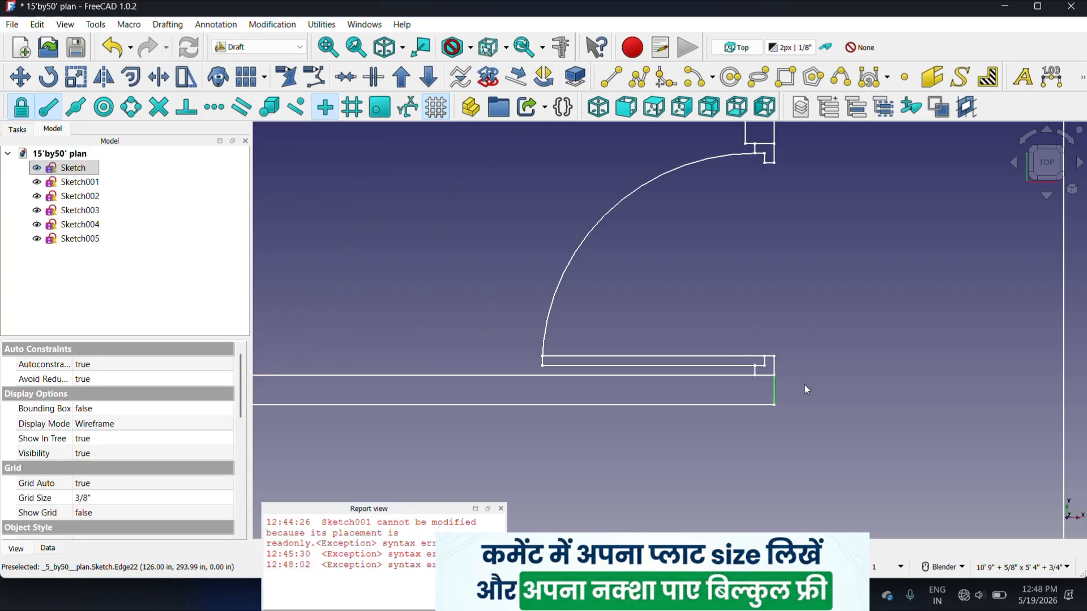
pyautogui.click(501, 511)
pyautogui.scroll(-6, 662, 418)
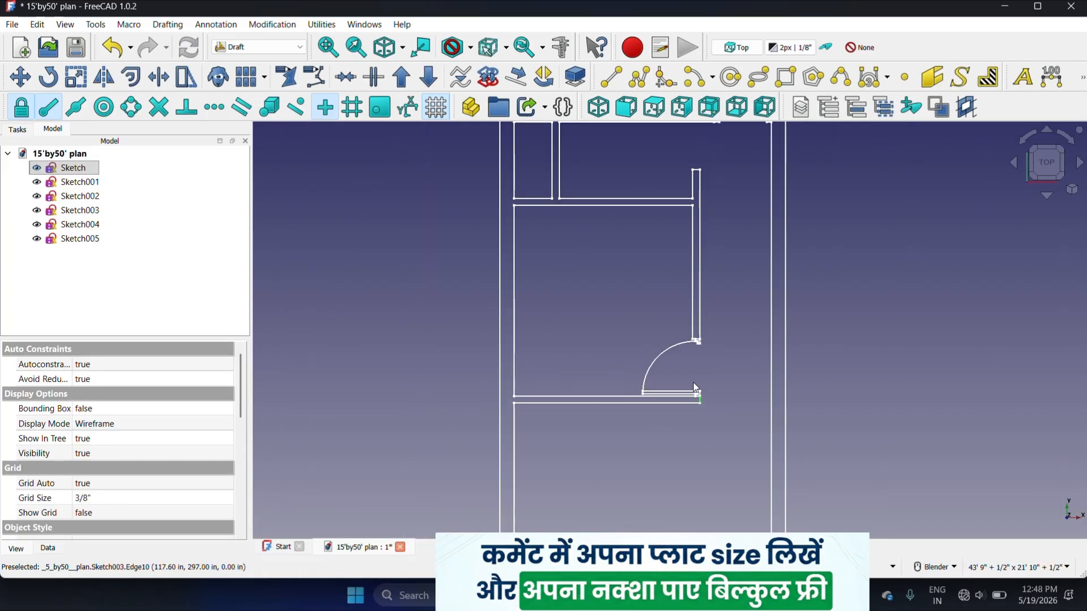
pyautogui.scroll(-2, 665, 268)
pyautogui.scroll(4, 646, 396)
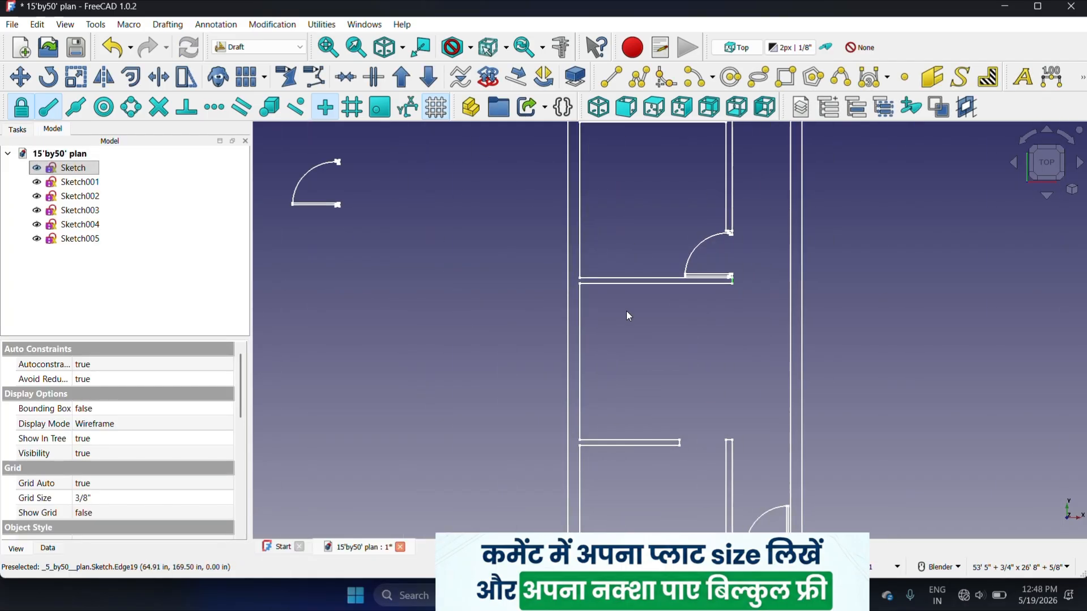
pyautogui.scroll(-2, 595, 247)
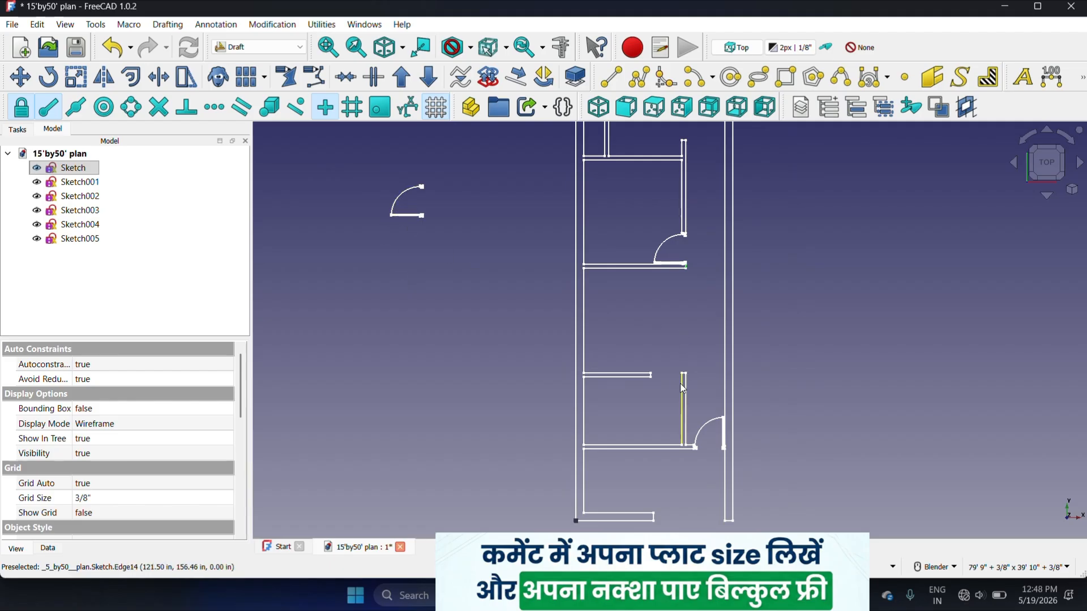
# - Rotate door Sketch004 by 90° around a point in the empty area beside the plan, so its leaf points downward
pyautogui.scroll(-3, 669, 408)
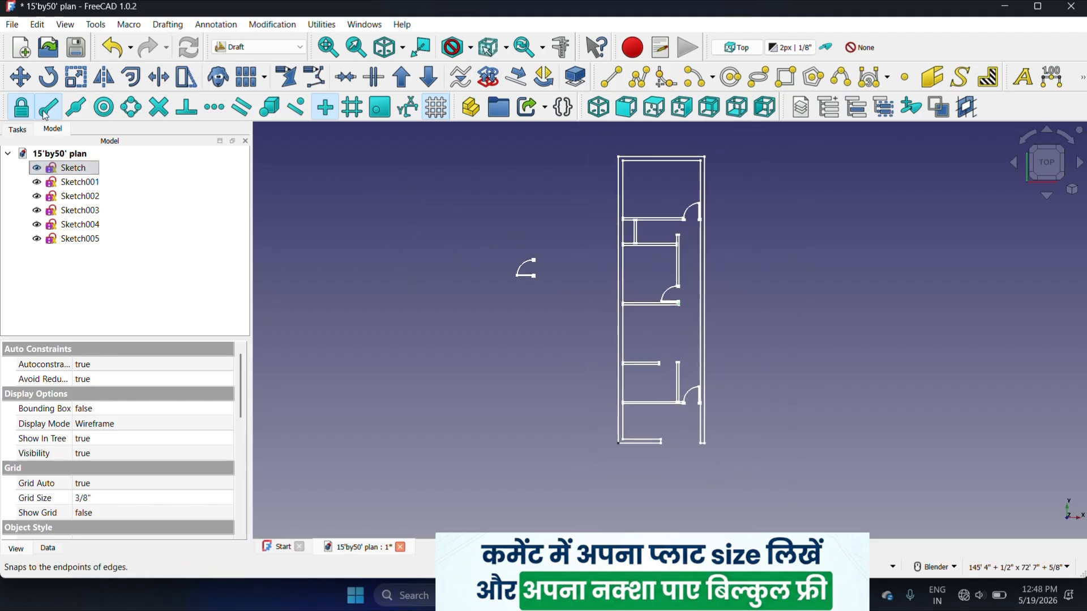
pyautogui.click(85, 228)
pyautogui.click(48, 76)
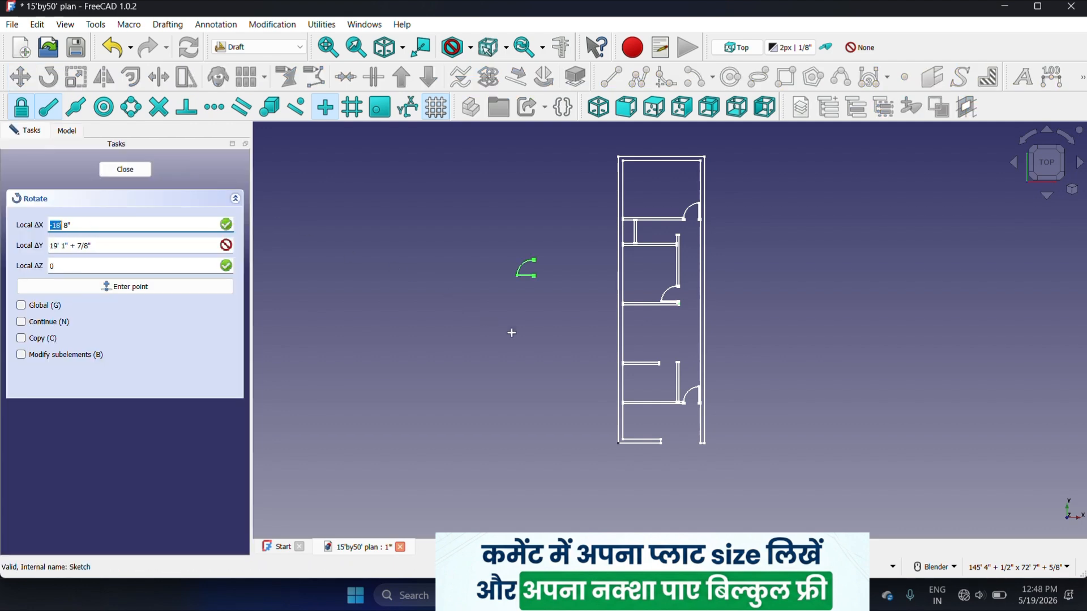
pyautogui.click(449, 322)
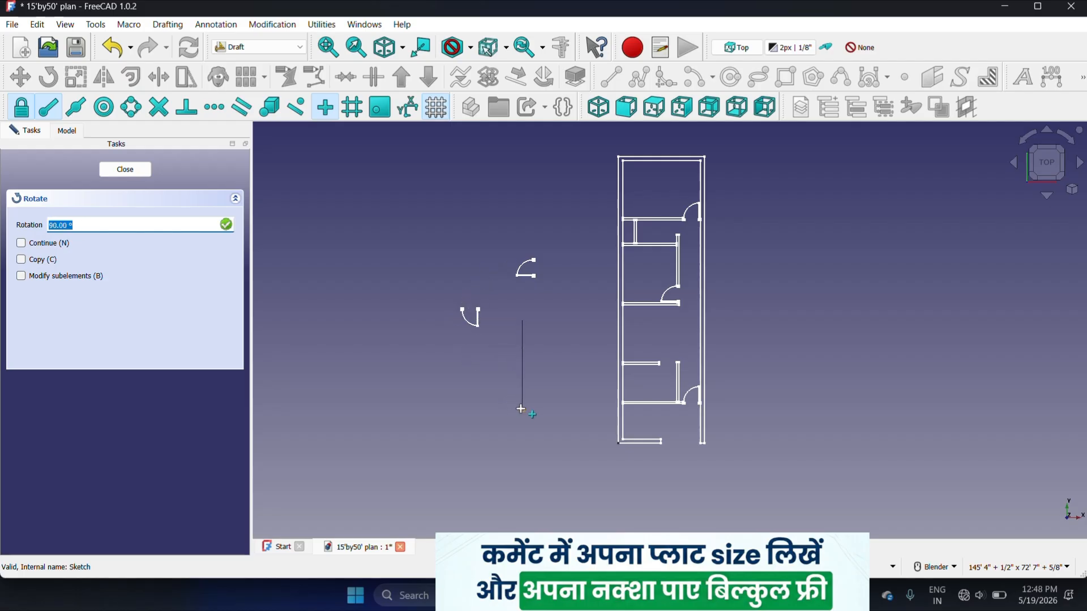
pyautogui.click(521, 408)
pyautogui.scroll(4, 482, 347)
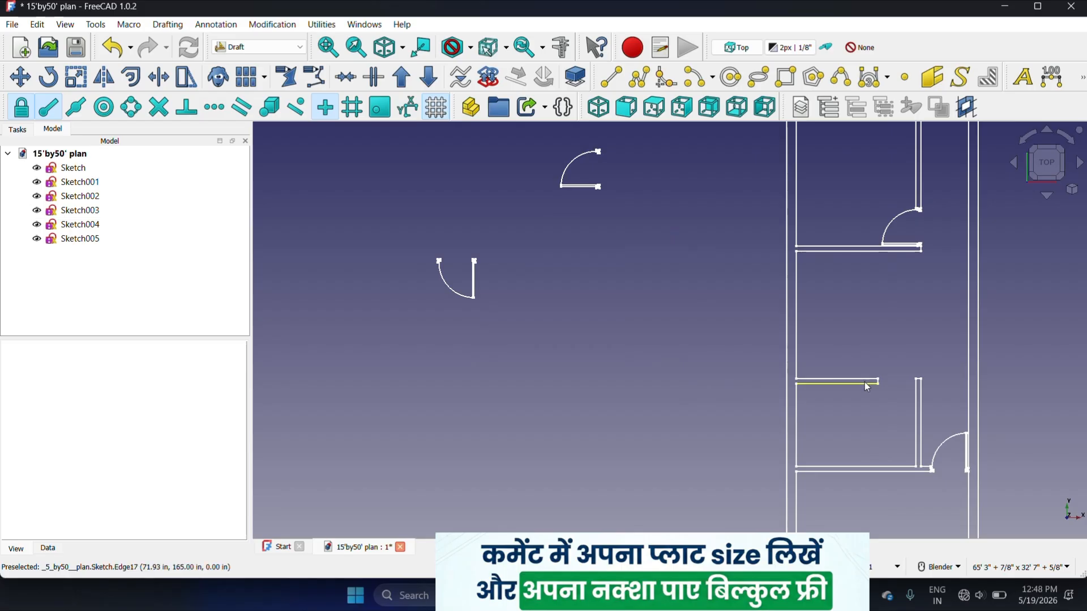
# - Move door Sketch004 from its hinge-side frame's upper-right corner to the upper-left corner of the short vertical wall in the lower room
pyautogui.scroll(-3, 586, 369)
pyautogui.click(80, 224)
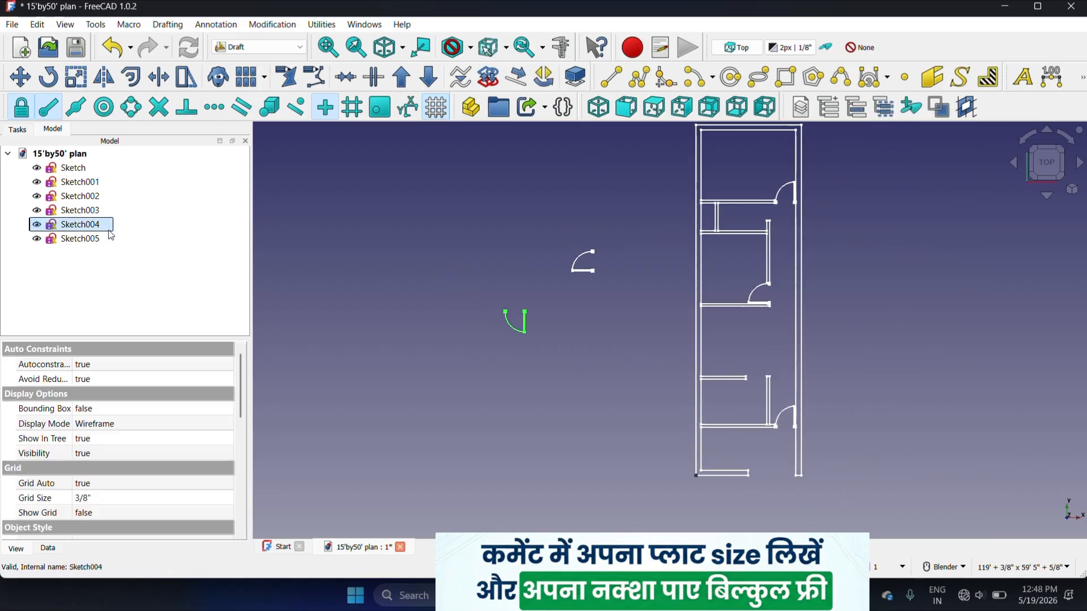
pyautogui.click(19, 76)
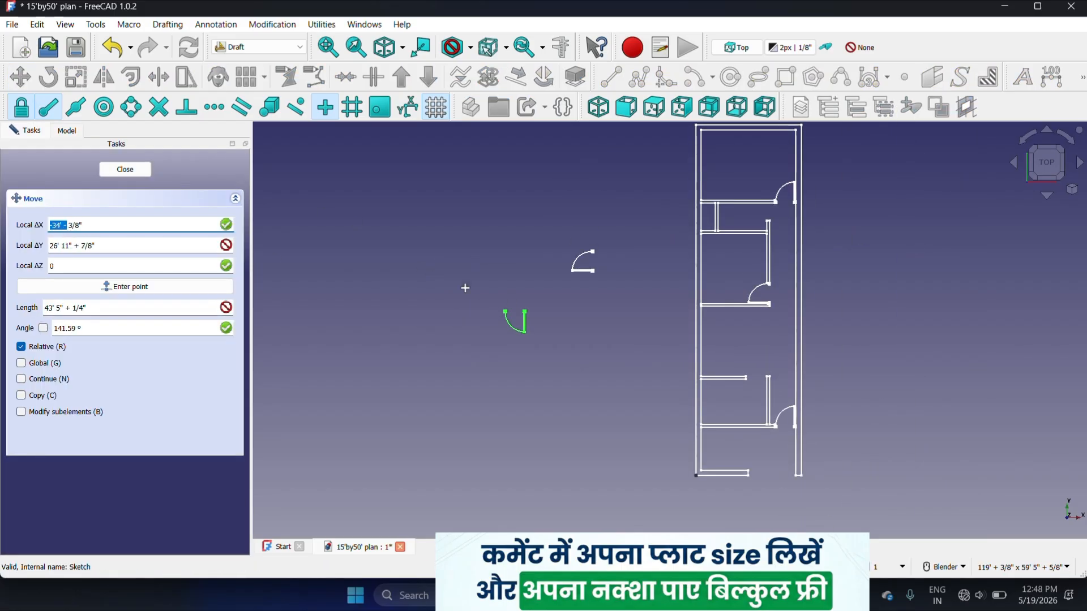
pyautogui.scroll(3, 547, 319)
pyautogui.scroll(5, 547, 317)
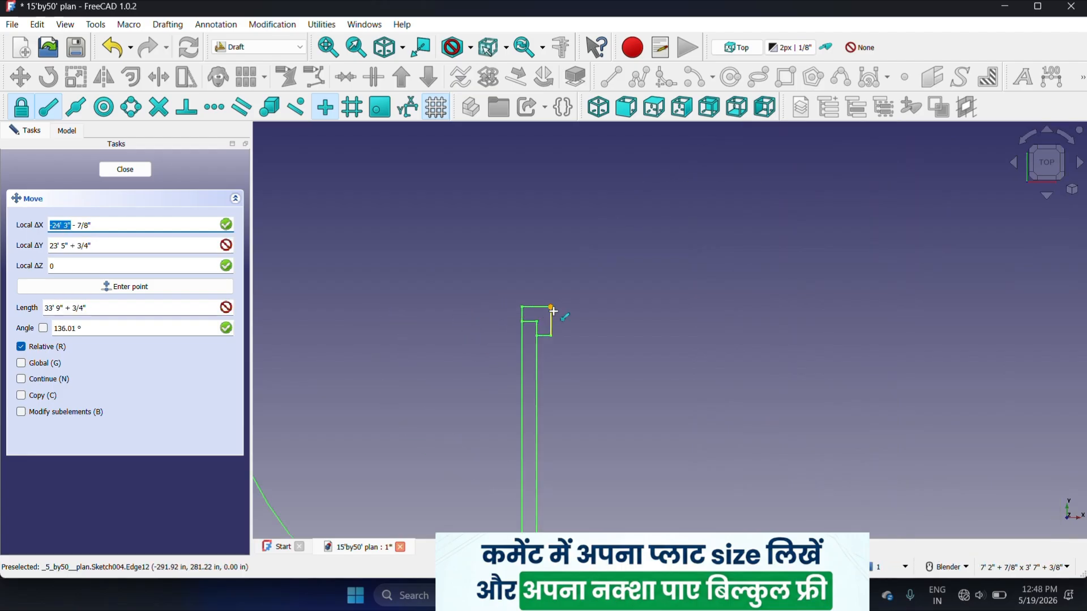
pyautogui.scroll(-5, 561, 309)
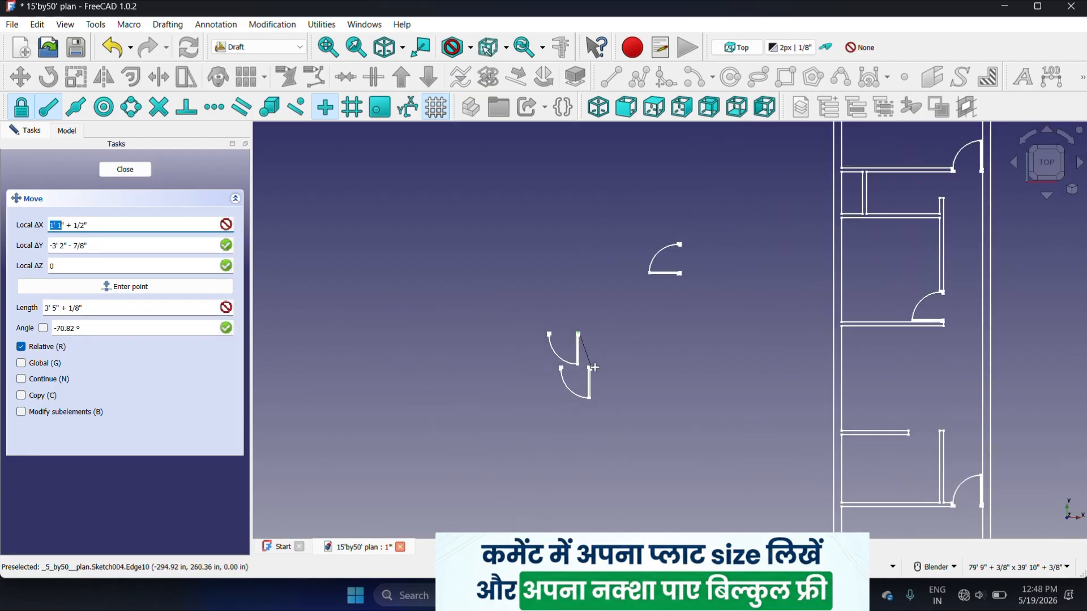
pyautogui.scroll(5, 872, 407)
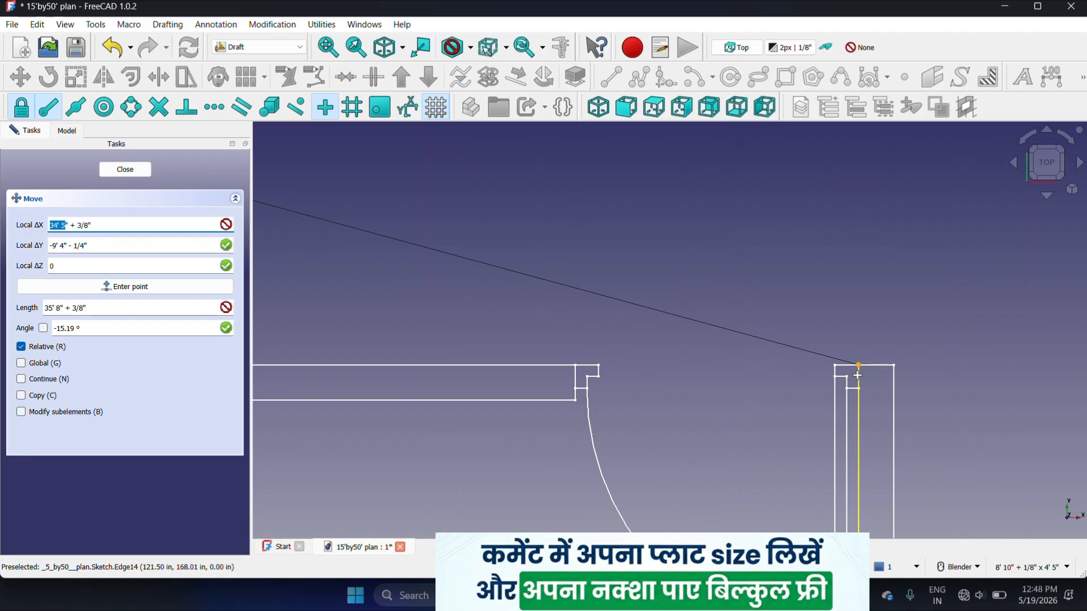
pyautogui.click(857, 367)
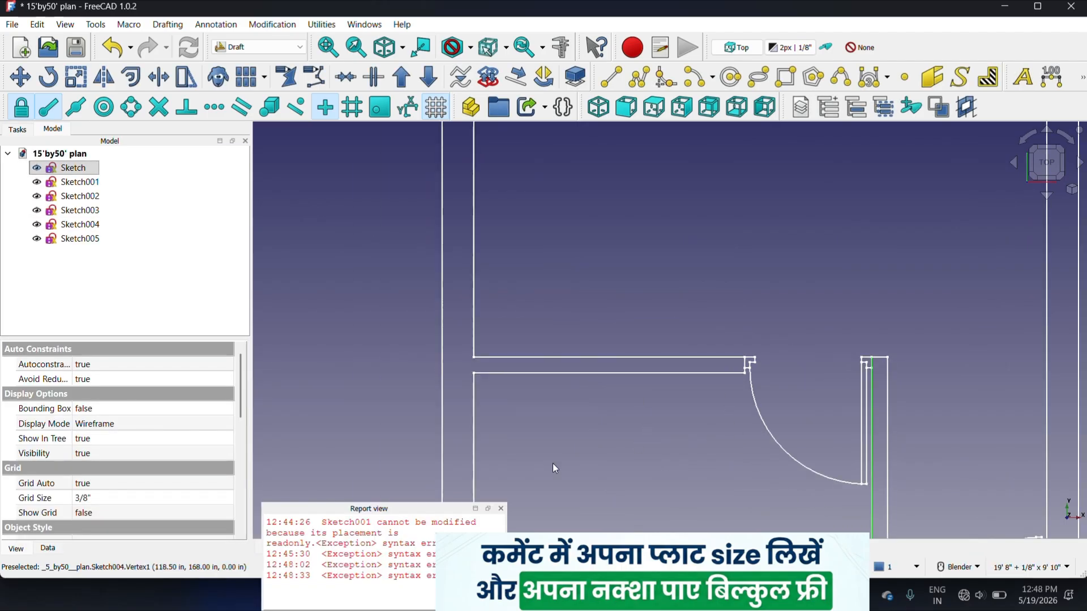
pyautogui.click(501, 508)
pyautogui.scroll(-3, 671, 429)
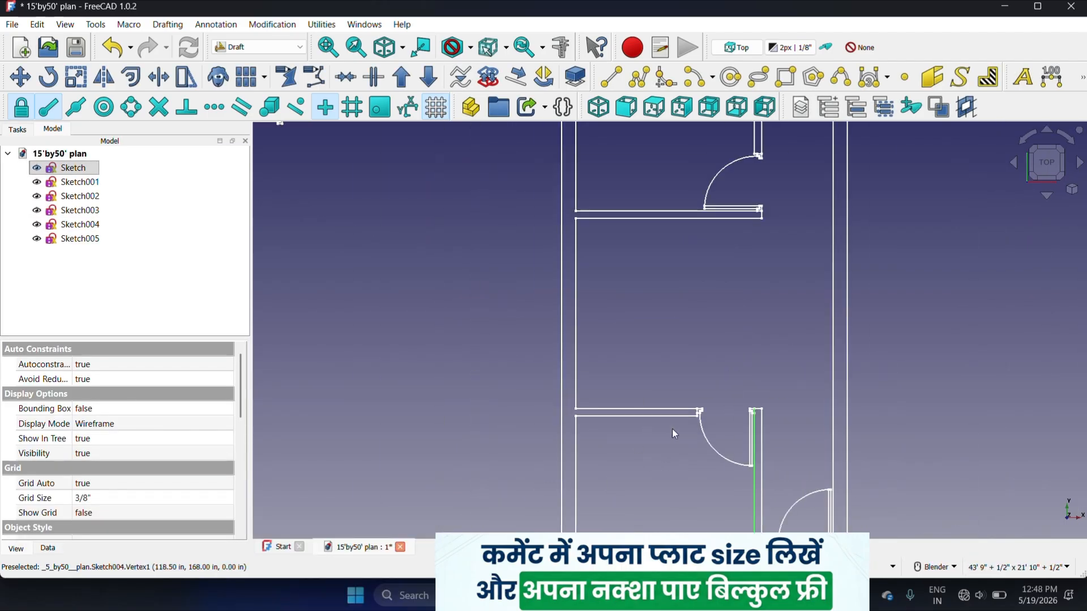
pyautogui.scroll(2, 686, 419)
pyautogui.scroll(-3, 704, 423)
pyautogui.scroll(2, 738, 466)
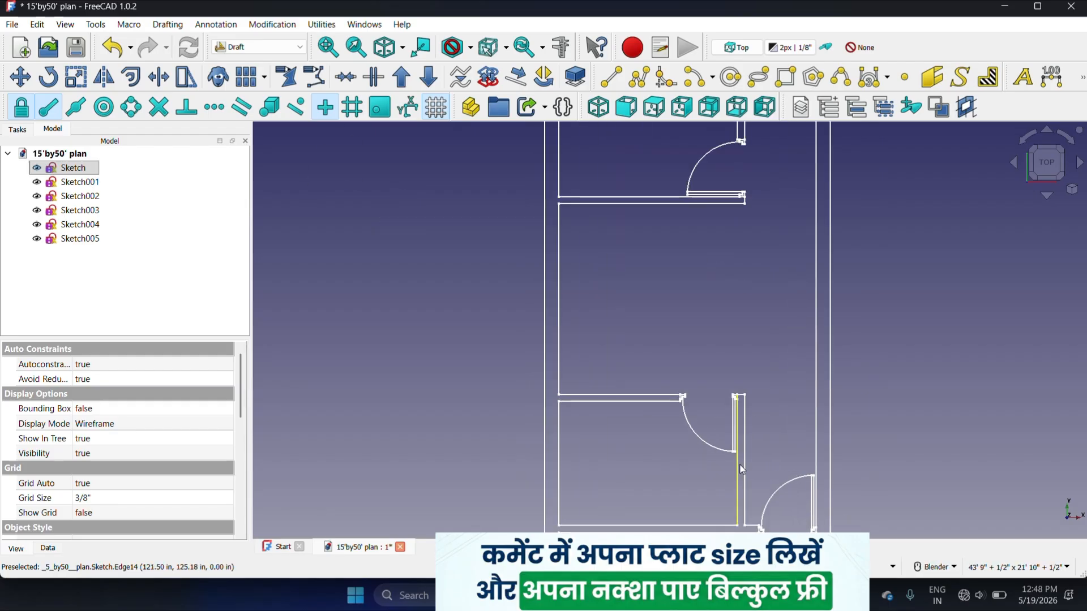
pyautogui.scroll(-2, 742, 377)
pyautogui.scroll(-3, 624, 380)
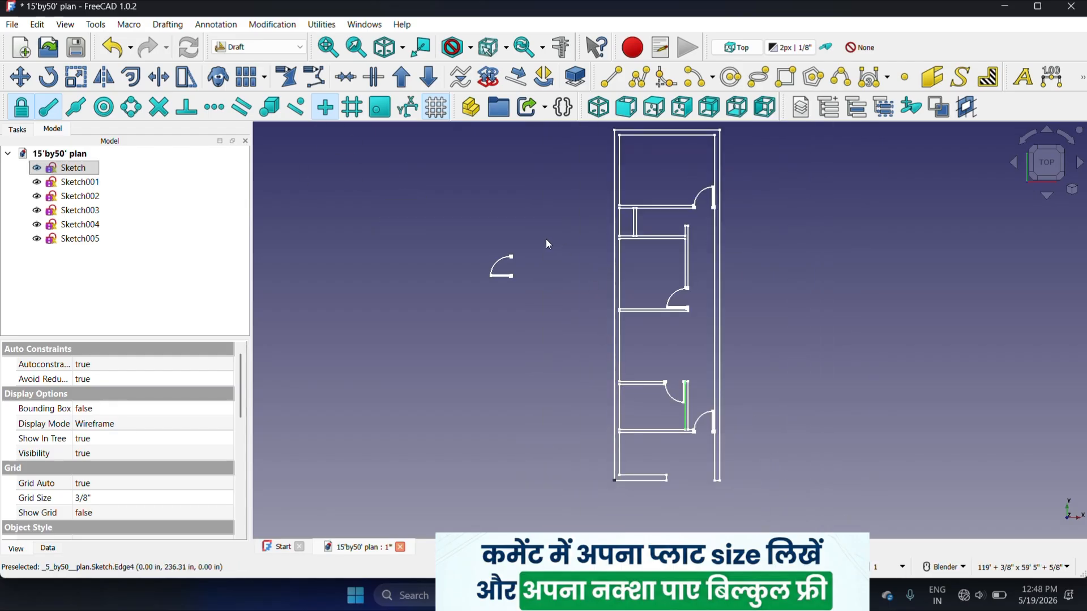
# - Open door Sketch005 for editing and delete its swing arc
pyautogui.scroll(4, 538, 263)
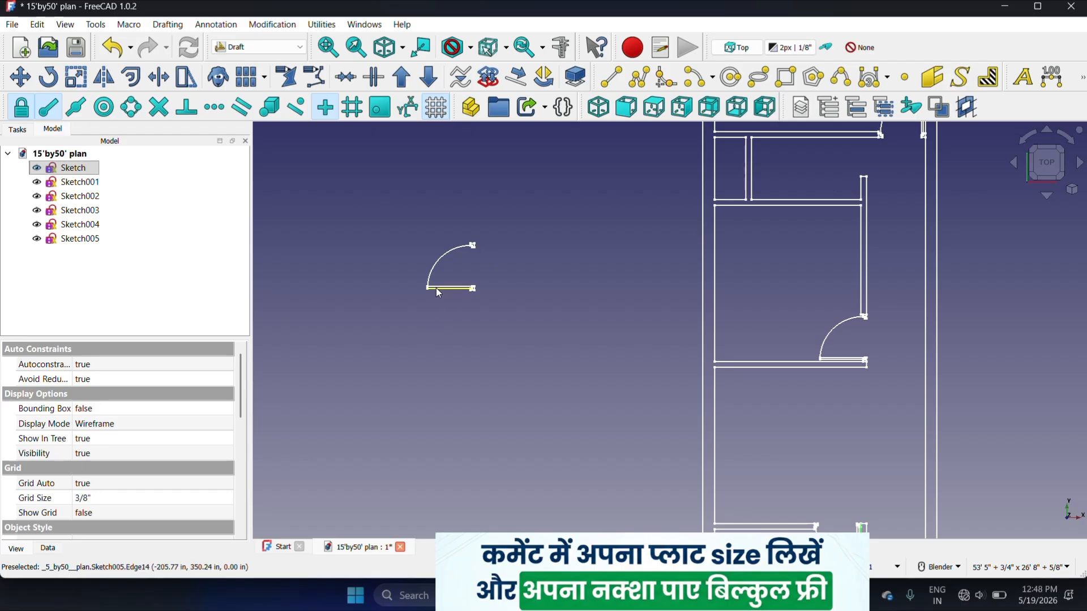
pyautogui.click(83, 241)
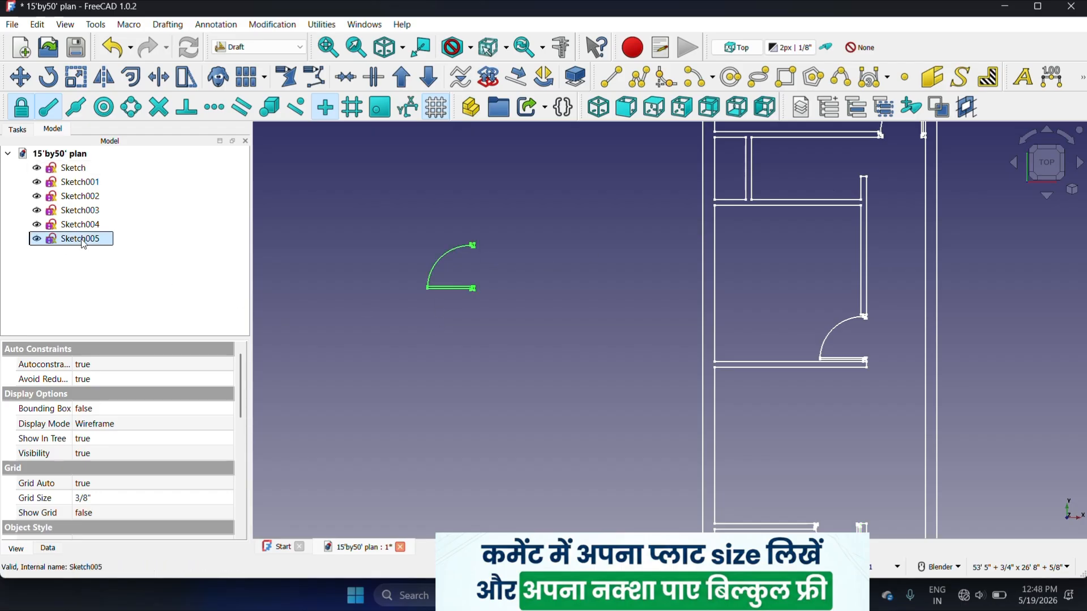
pyautogui.doubleClick(82, 240)
pyautogui.scroll(-1, 671, 234)
pyautogui.scroll(2, 756, 306)
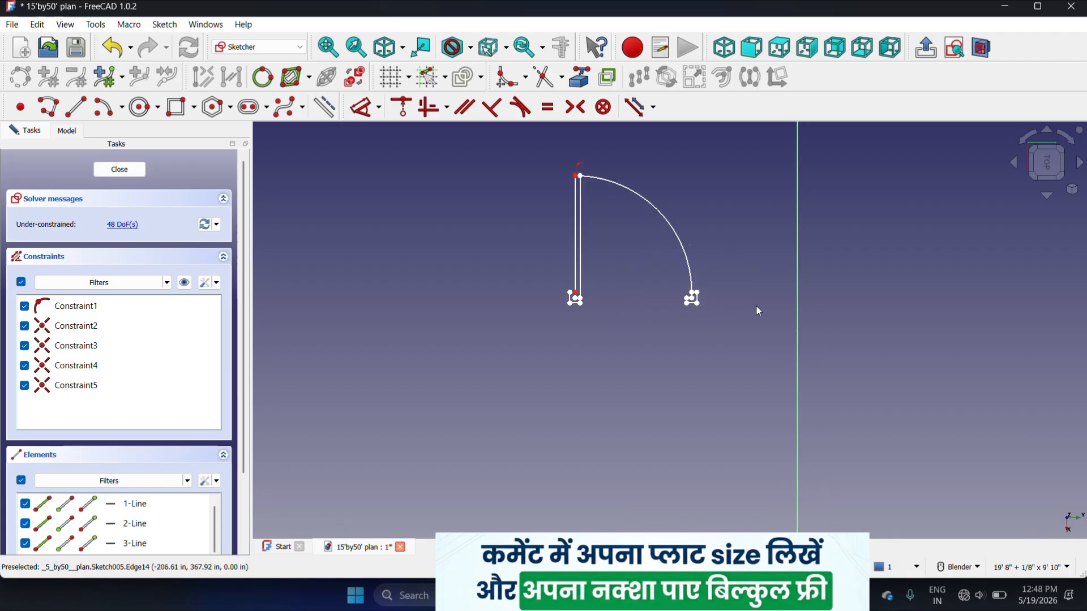
pyautogui.click(659, 220)
pyautogui.rightClick(696, 188)
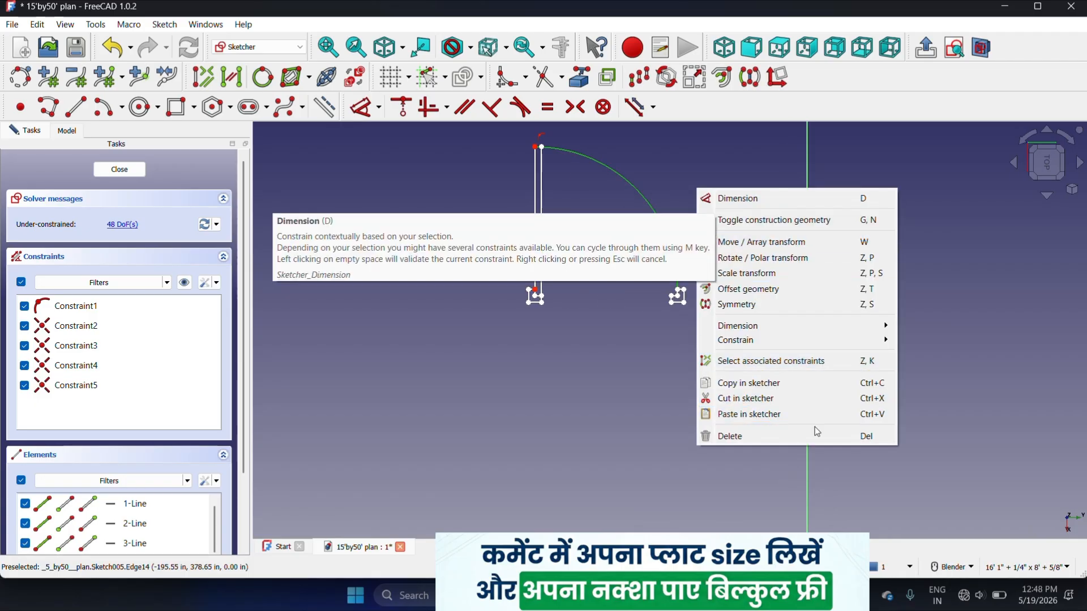
pyautogui.click(781, 435)
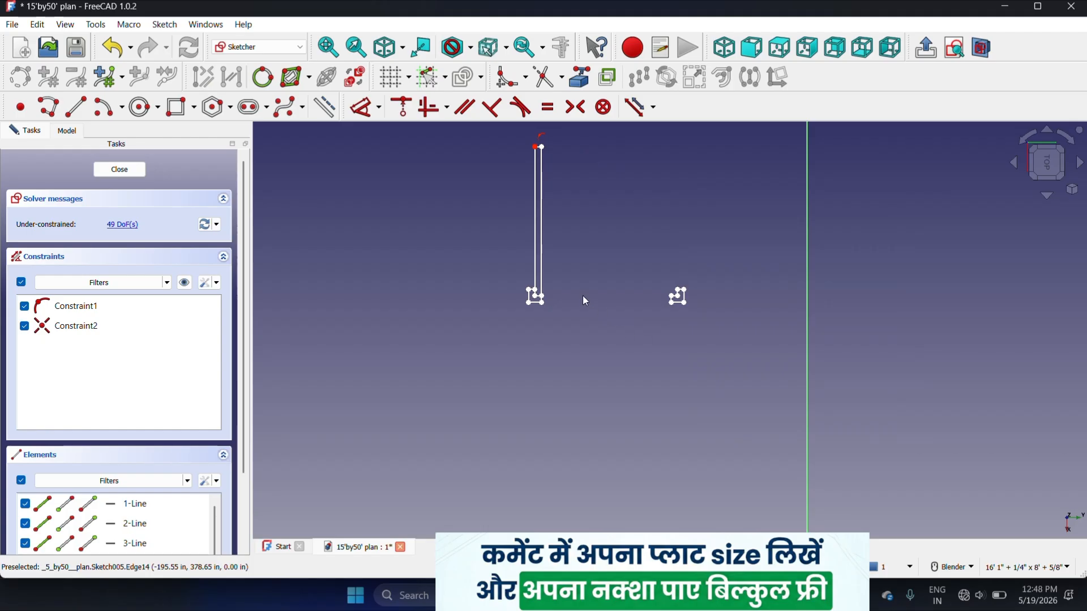
# - Remove the two long lines of the door leaf and the short line closing its far end
pyautogui.scroll(2, 543, 250)
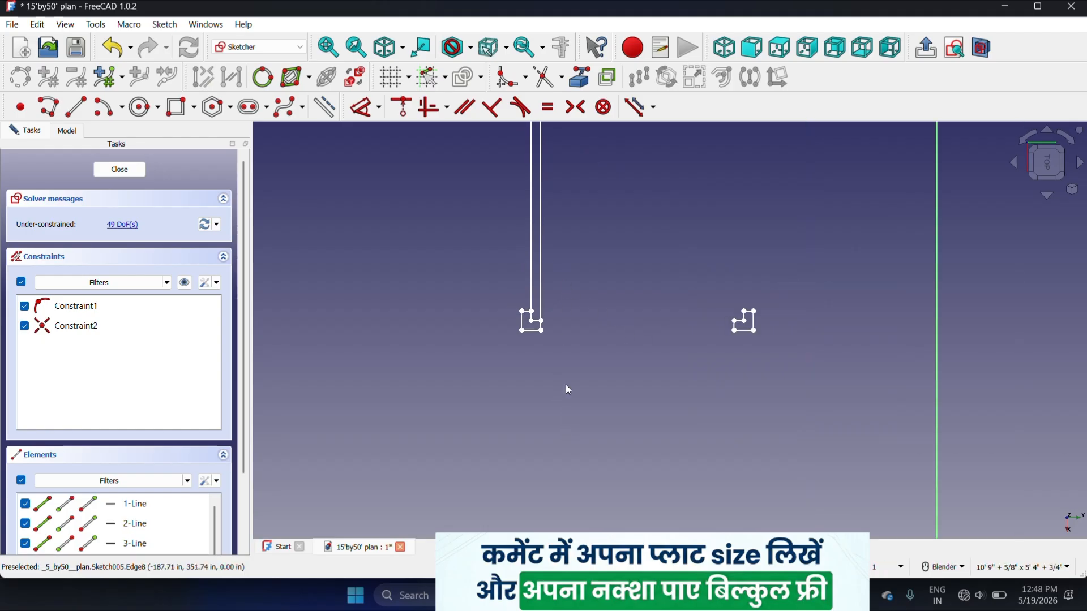
pyautogui.scroll(-3, 563, 390)
pyautogui.scroll(2, 534, 350)
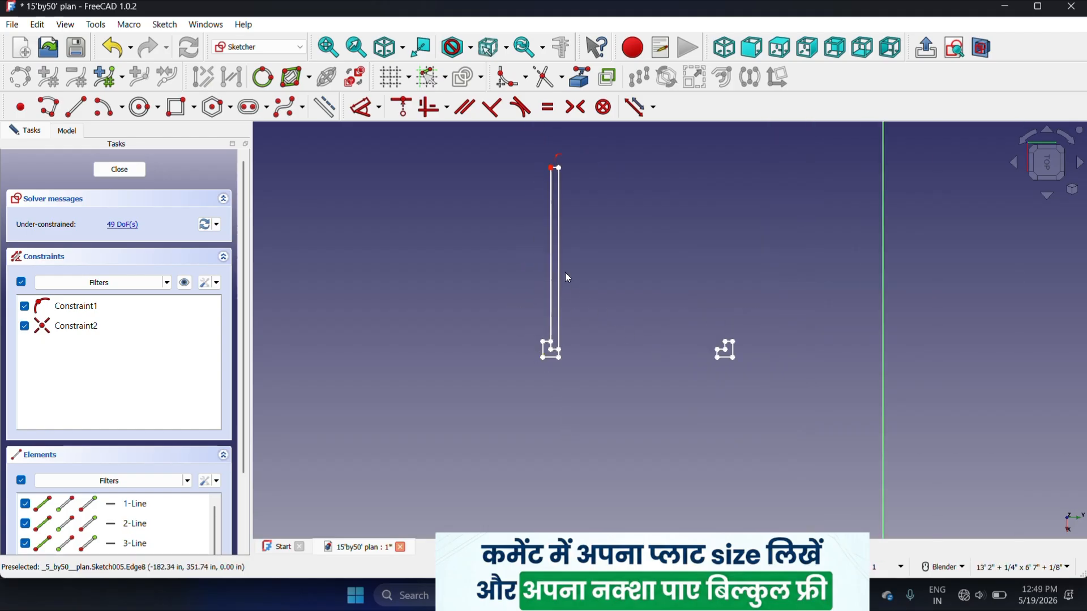
pyautogui.scroll(3, 560, 284)
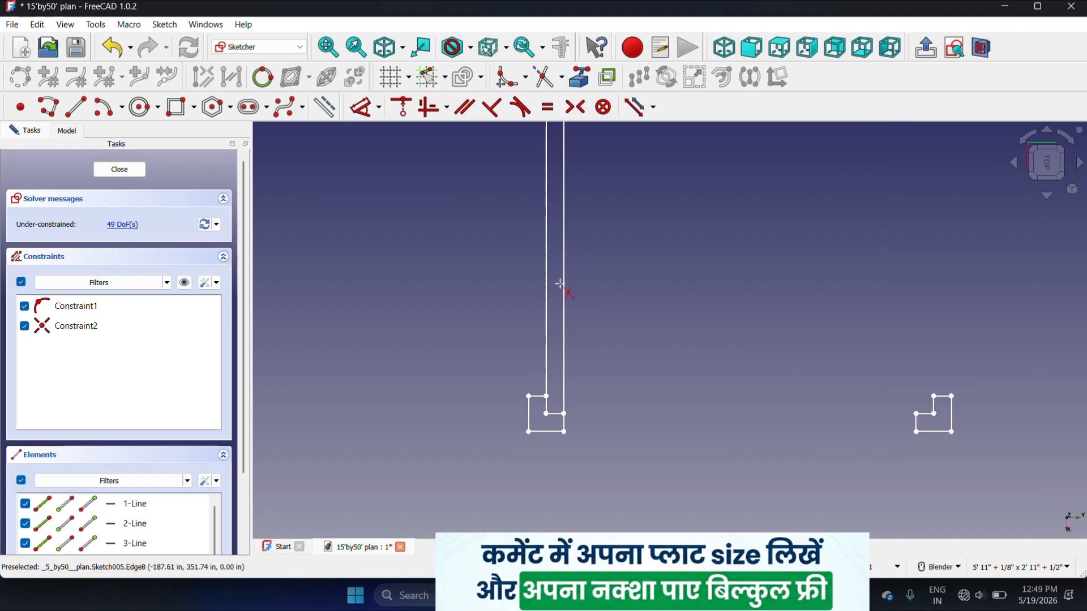
pyautogui.press('Escape')
pyautogui.click(564, 283)
pyautogui.press('Delete')
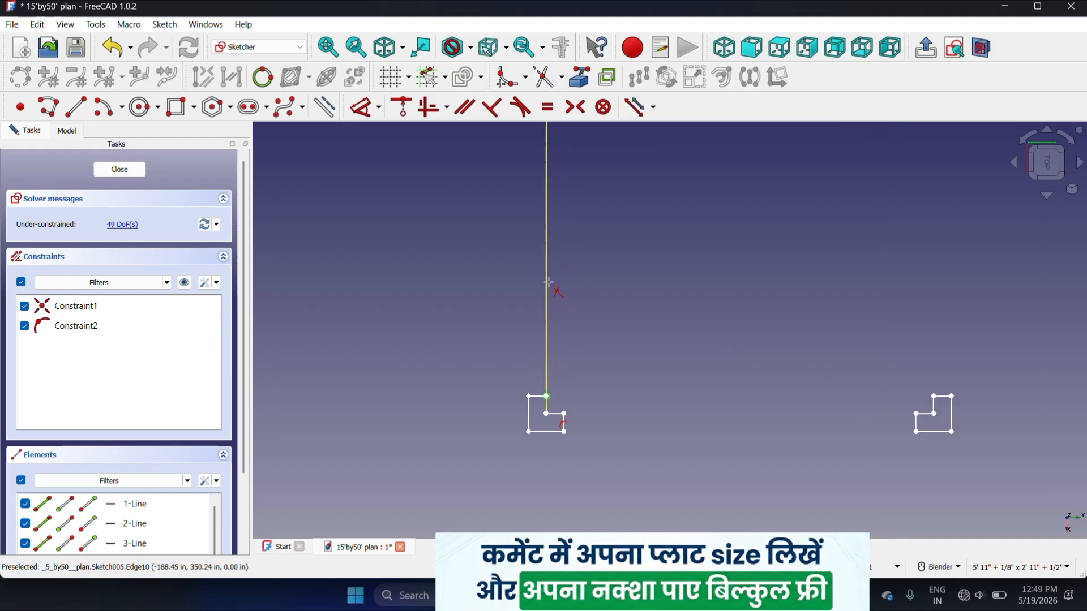
pyautogui.click(545, 285)
pyautogui.press('Delete')
pyautogui.scroll(-2, 638, 303)
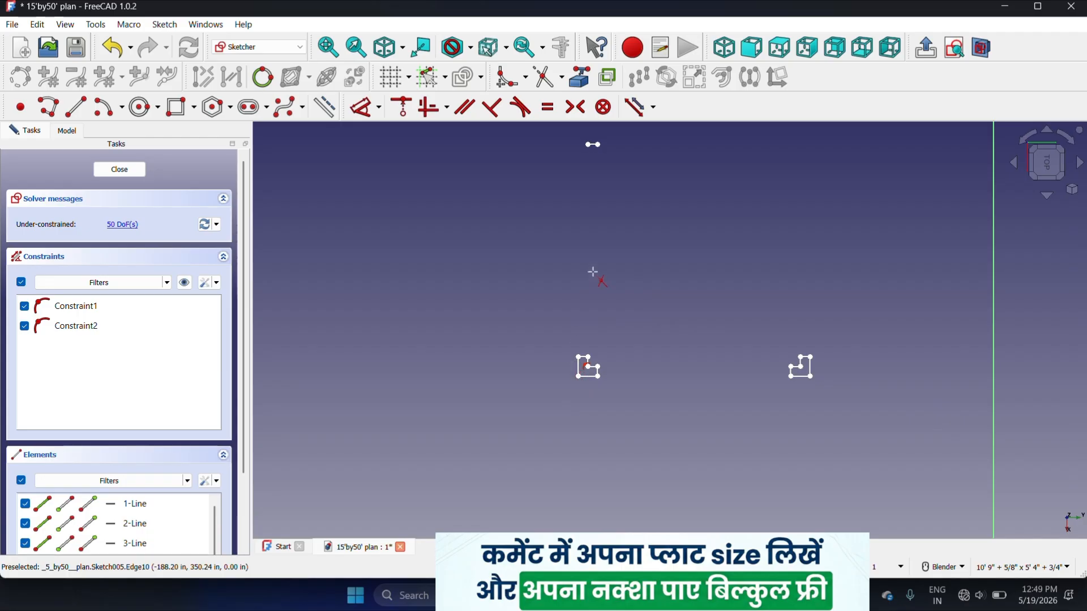
pyautogui.scroll(-2, 616, 383)
pyautogui.scroll(5, 592, 253)
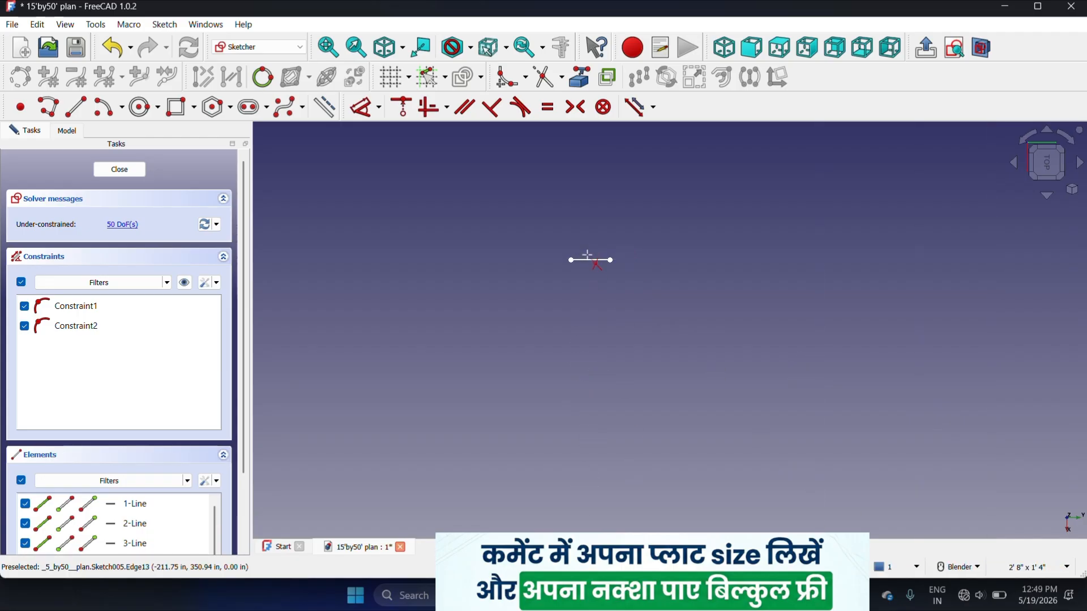
pyautogui.click(590, 259)
# - Make one translated copy of the right-hand frame's bottom line at a distance of 2'6" and an angle of 90°
pyautogui.scroll(-3, 578, 315)
pyautogui.scroll(2, 704, 398)
pyautogui.scroll(2, 638, 413)
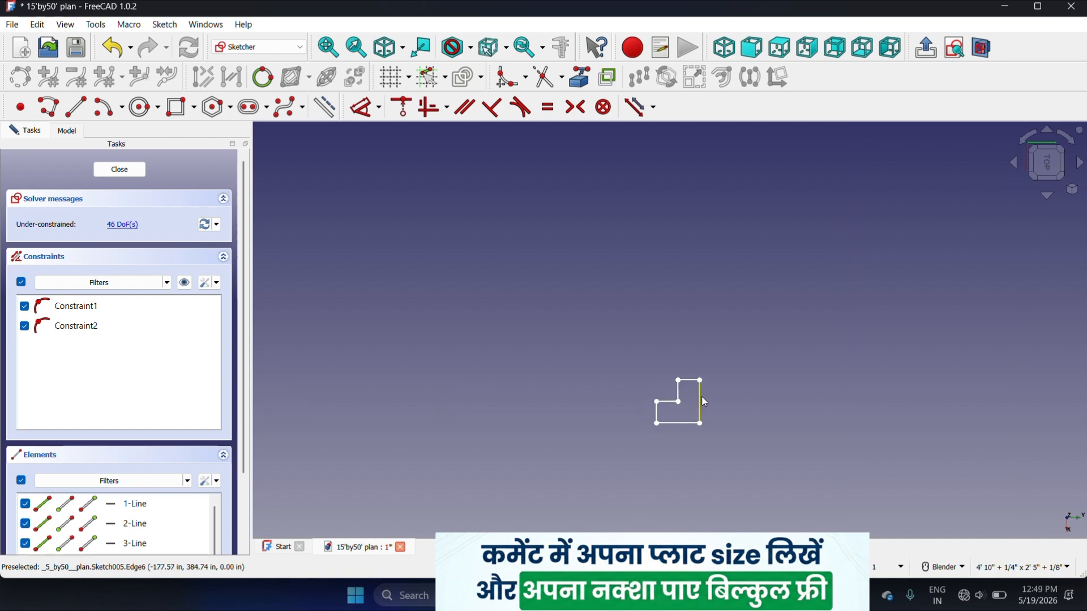
pyautogui.click(681, 423)
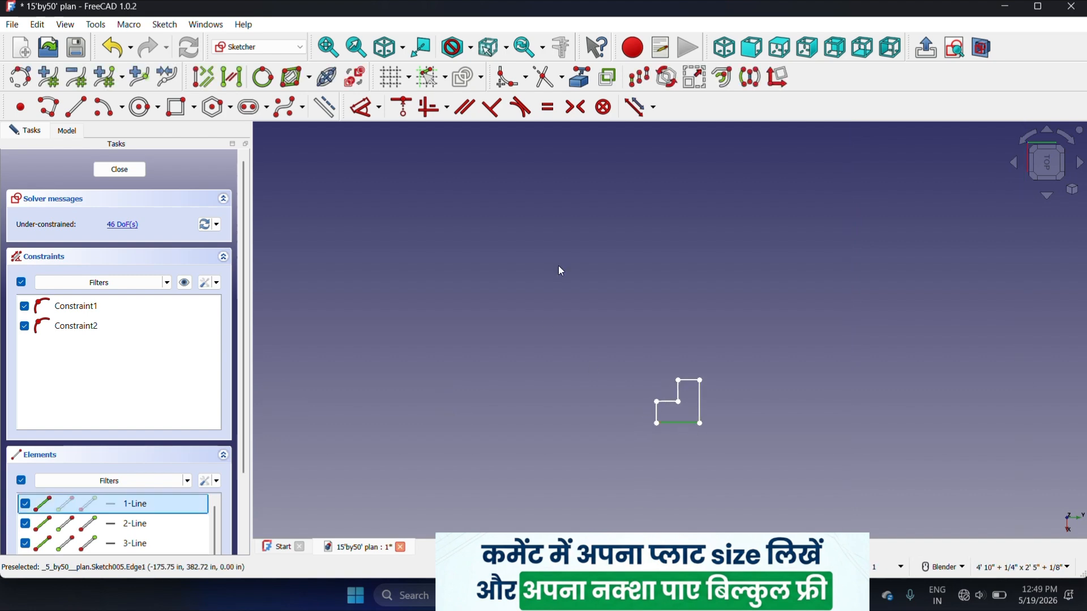
pyautogui.click(638, 77)
pyautogui.click(817, 372)
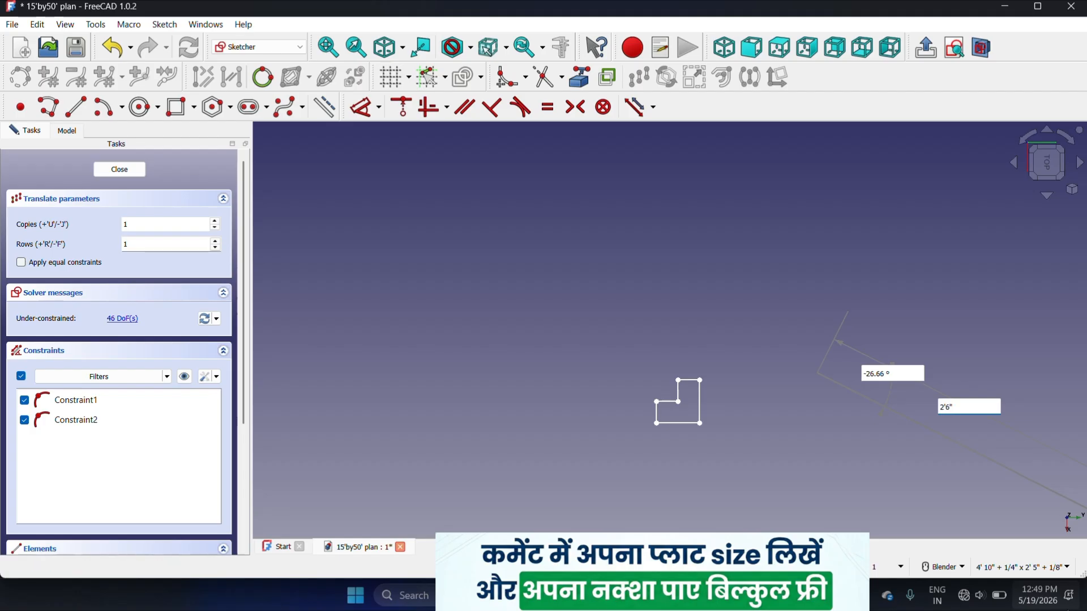
pyautogui.write('"')
pyautogui.press('Tab')
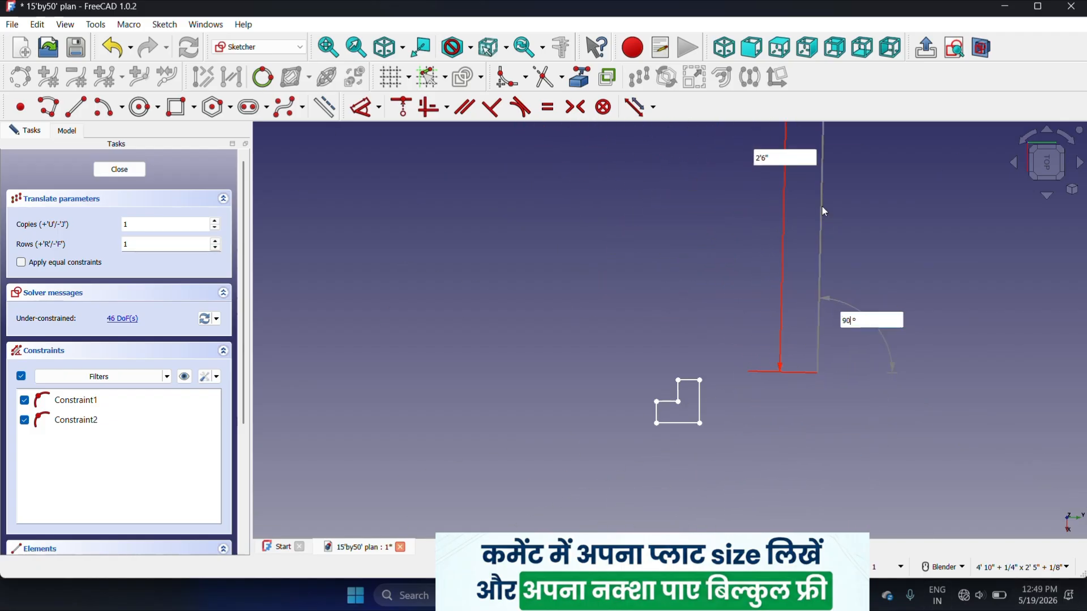
pyautogui.press('Return')
pyautogui.scroll(-5, 672, 419)
pyautogui.scroll(4, 730, 455)
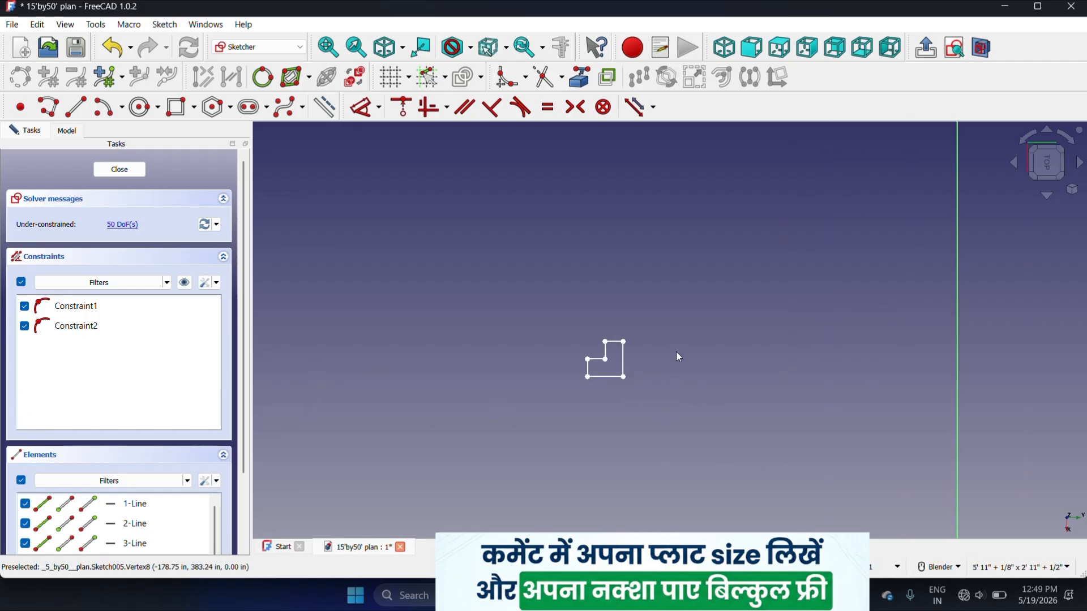
# - Extend the right-hand frame's inner vertical edge upward, slightly past the copied horizontal line
pyautogui.click(560, 78)
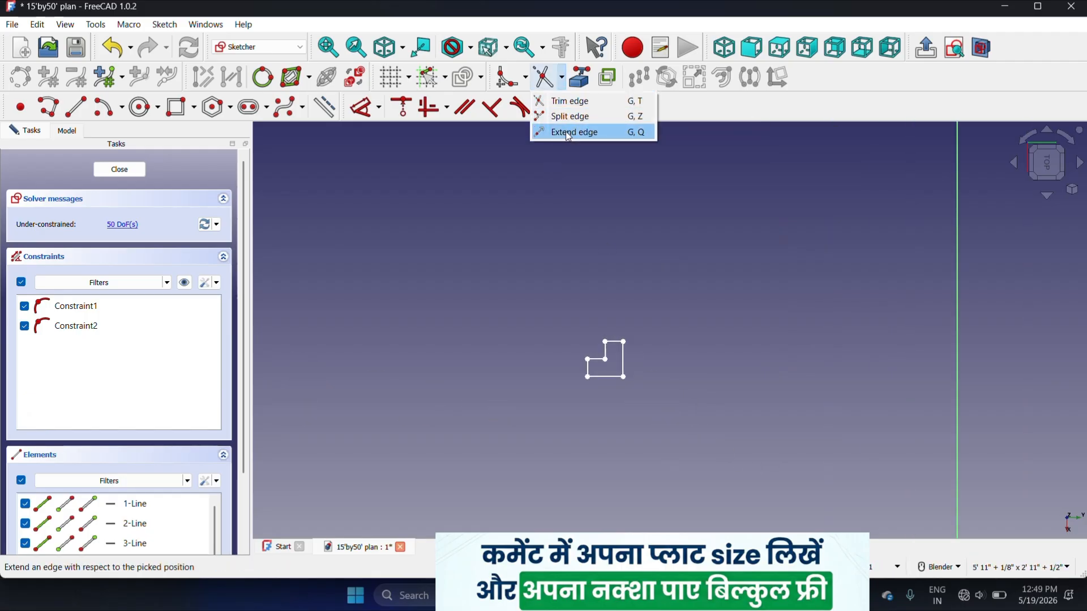
pyautogui.click(571, 128)
pyautogui.scroll(3, 658, 375)
pyautogui.scroll(3, 567, 321)
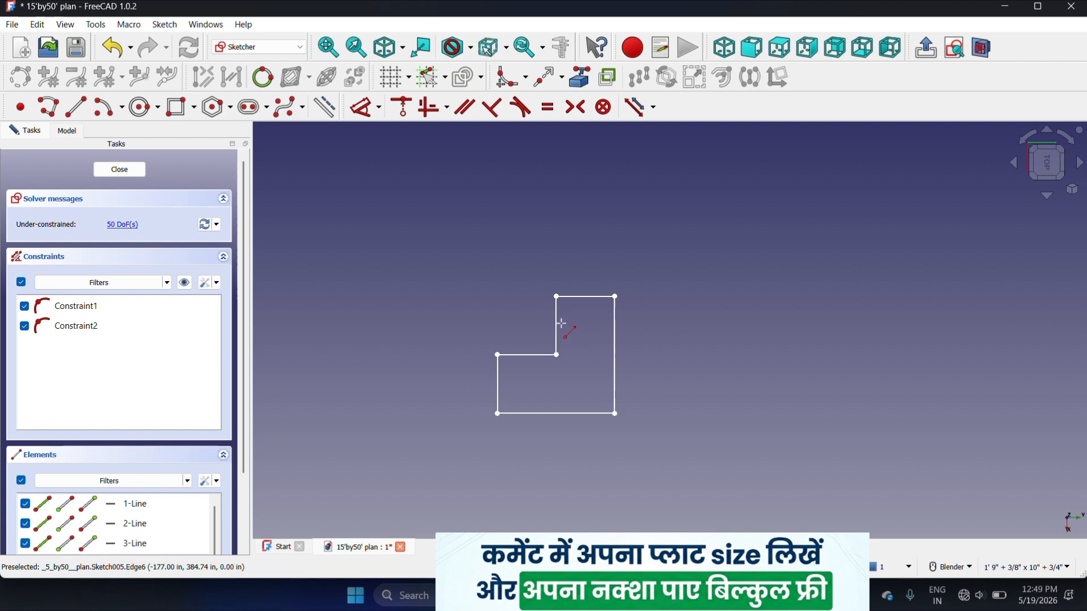
pyautogui.scroll(-3, 592, 374)
pyautogui.scroll(-4, 598, 349)
pyautogui.scroll(2, 587, 139)
pyautogui.scroll(-3, 543, 369)
pyautogui.scroll(2, 569, 230)
pyautogui.click(565, 244)
pyautogui.scroll(5, 526, 468)
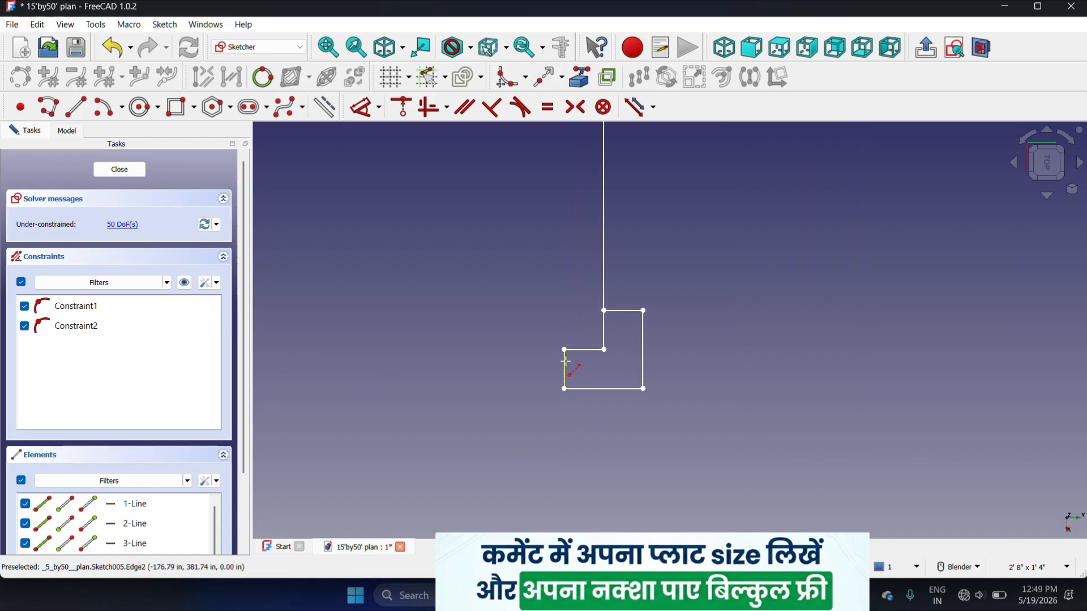
# - Extend the right-hand frame's short left edge up to the left endpoint of the copied horizontal line
pyautogui.click(564, 366)
pyautogui.scroll(-8, 565, 402)
pyautogui.scroll(10, 565, 279)
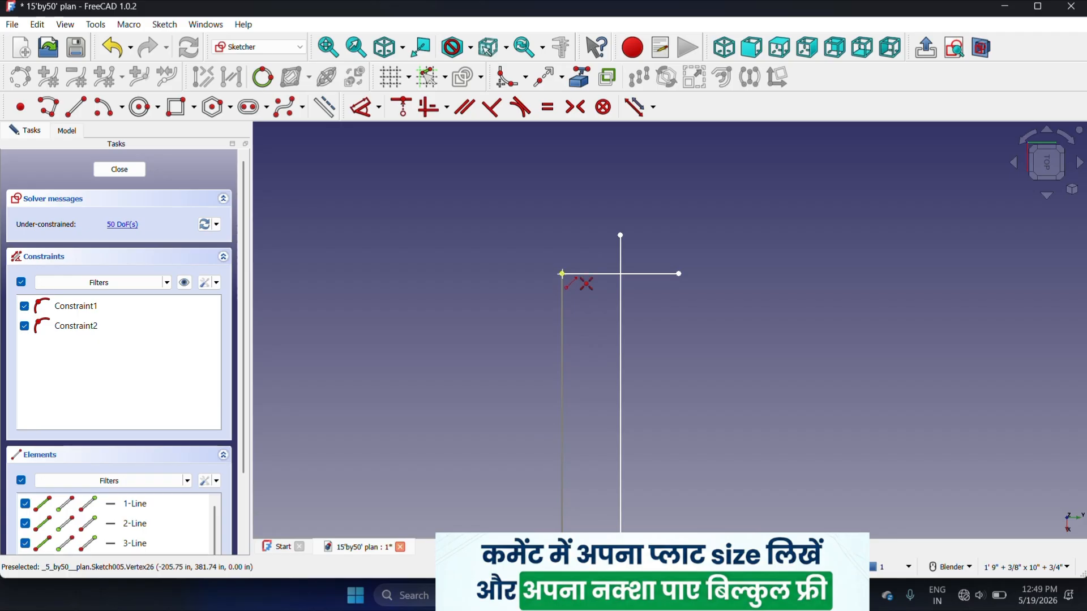
pyautogui.click(563, 276)
pyautogui.scroll(-2, 605, 291)
pyautogui.scroll(-3, 605, 292)
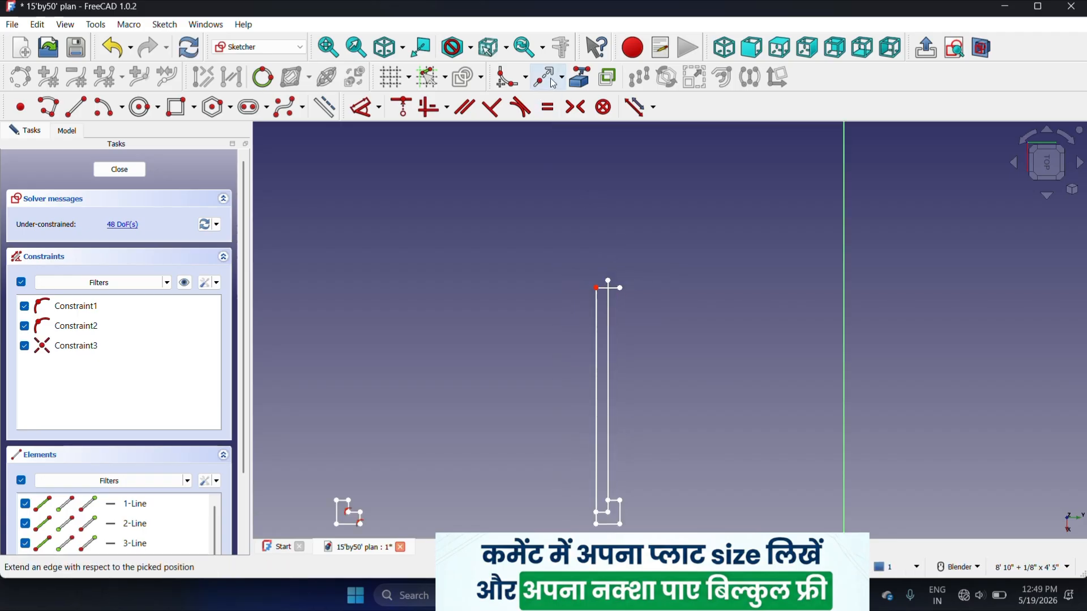
# - Trim the inner leaf line above the copied horizontal line and the part of that line extending past the leaf
pyautogui.click(562, 81)
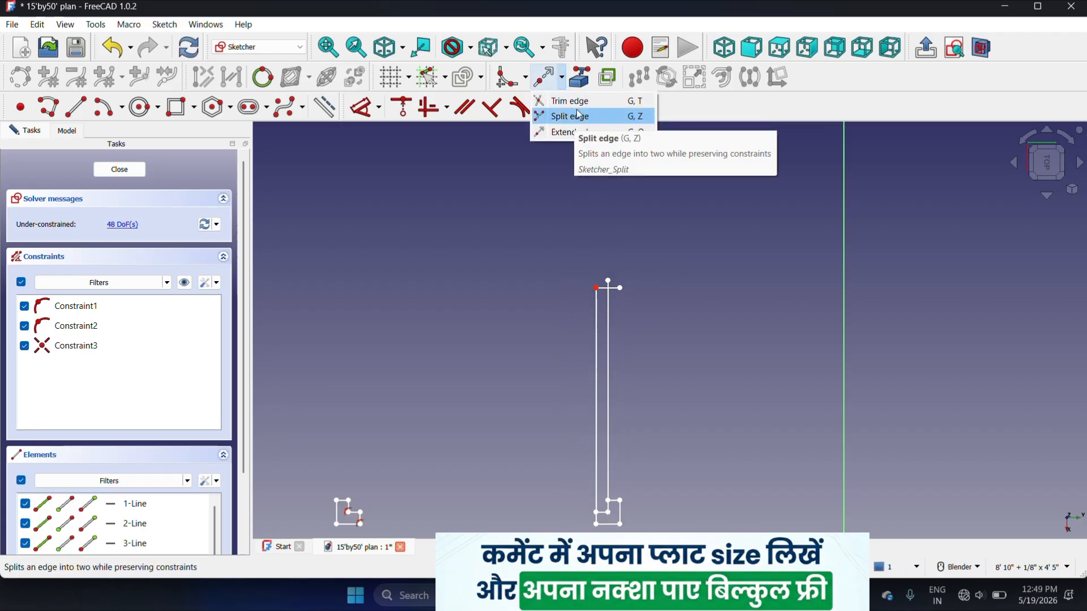
pyautogui.click(580, 105)
pyautogui.scroll(8, 603, 283)
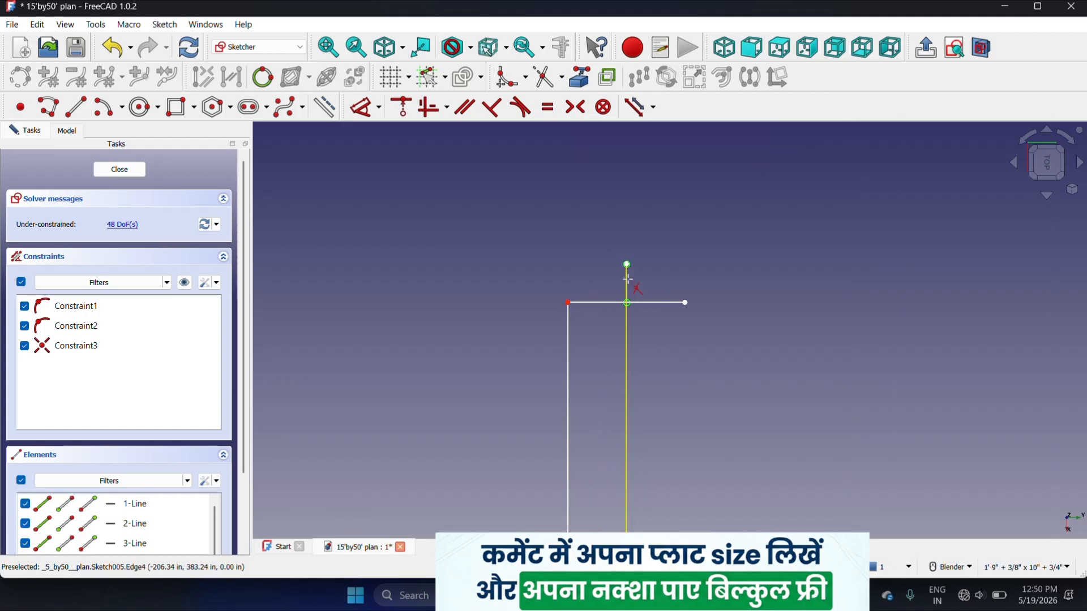
pyautogui.click(634, 288)
pyautogui.click(666, 302)
pyautogui.scroll(-10, 667, 266)
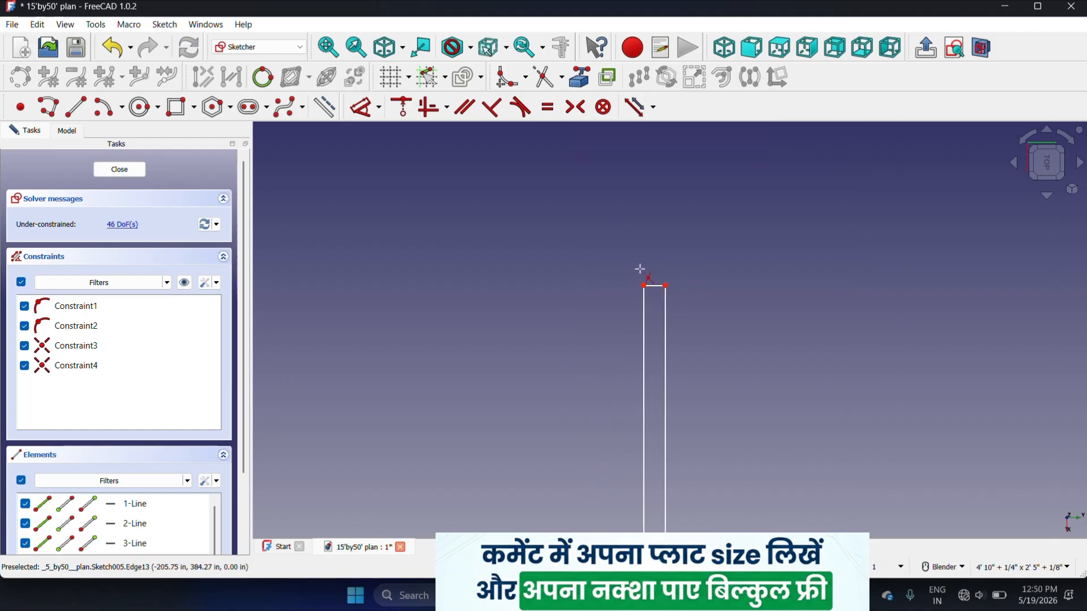
pyautogui.scroll(4, 579, 368)
pyautogui.scroll(-3, 574, 267)
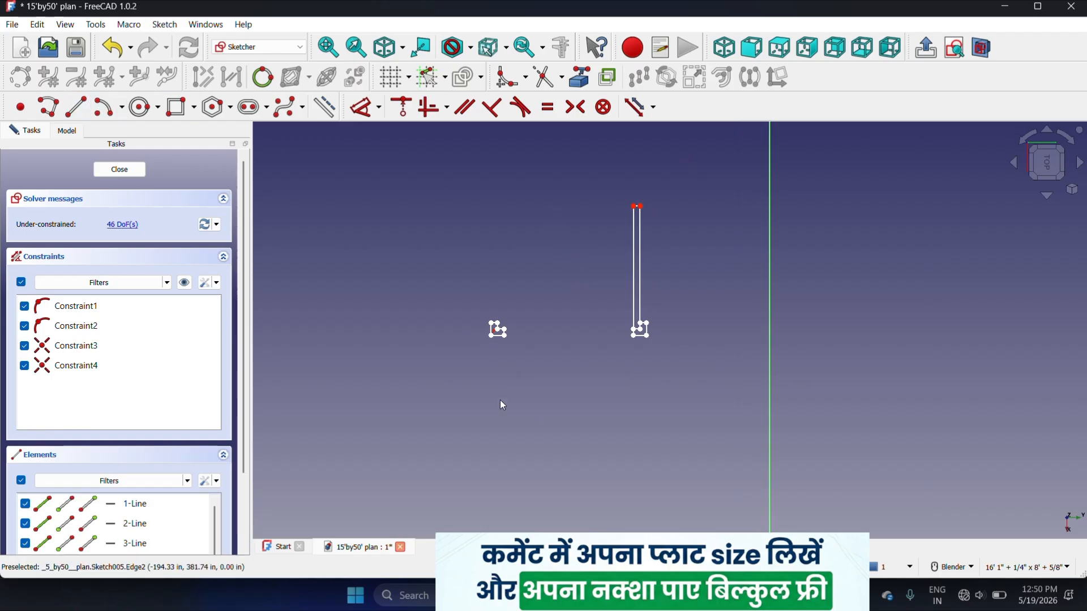
# - Draw a horizontal 2'6" guide line below the two door frames and place its dimension underneath it
pyautogui.click(75, 106)
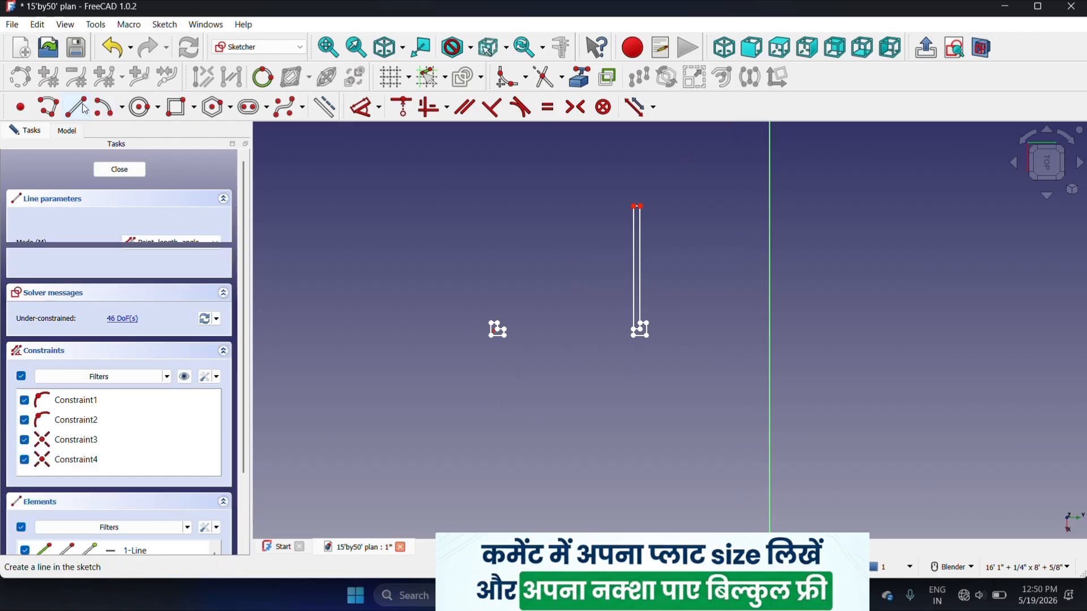
pyautogui.click(485, 416)
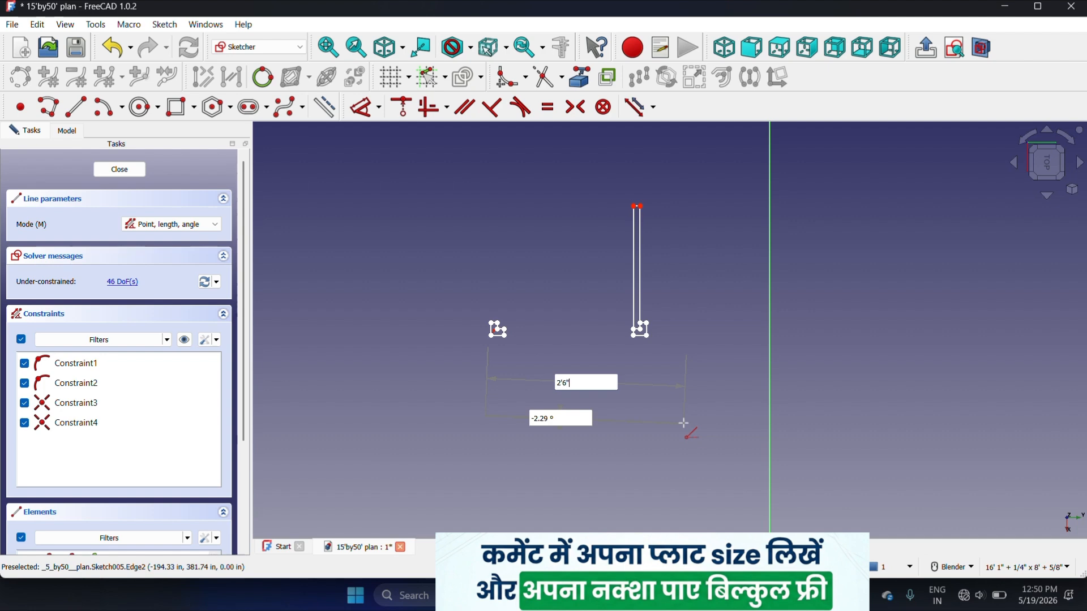
pyautogui.write('2\'6"')
pyautogui.press('Tab')
pyautogui.write('0')
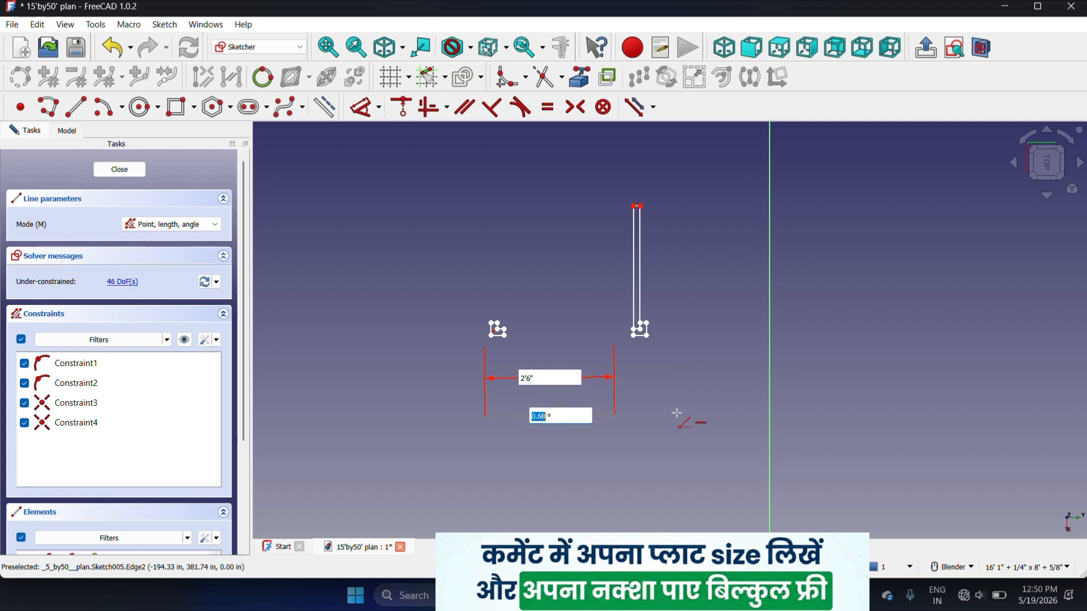
pyautogui.press('Return')
pyautogui.scroll(4, 599, 439)
pyautogui.press('Escape')
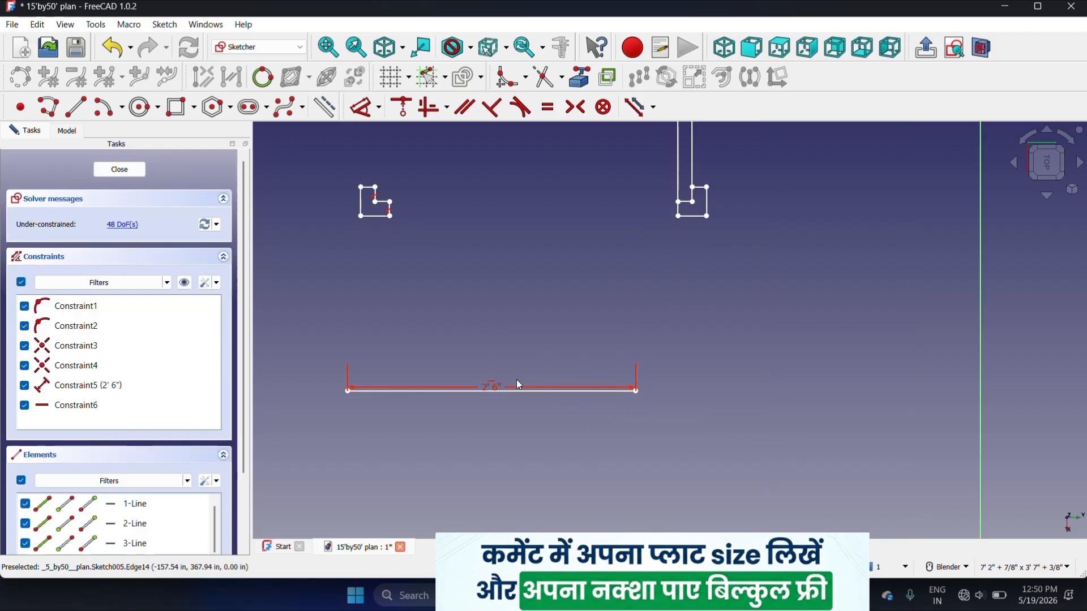
pyautogui.moveTo(506, 387); pyautogui.dragTo(500, 461)
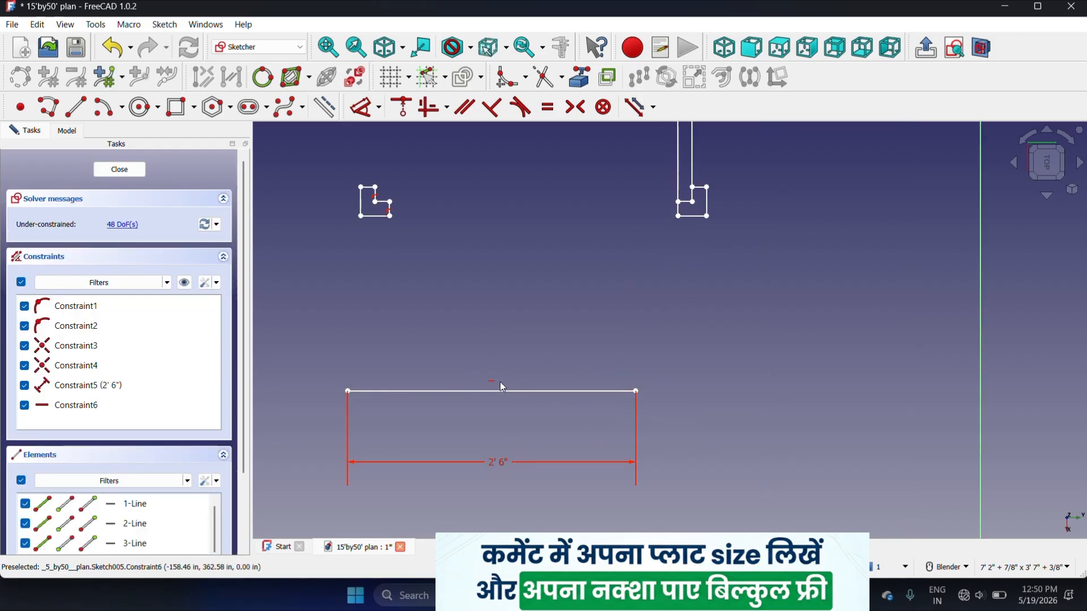
# - Move the left-hand frame so its bottom outer corner sits on the guide line's left endpoint
pyautogui.scroll(-1, 521, 391)
pyautogui.scroll(-3, 521, 391)
pyautogui.scroll(2, 439, 286)
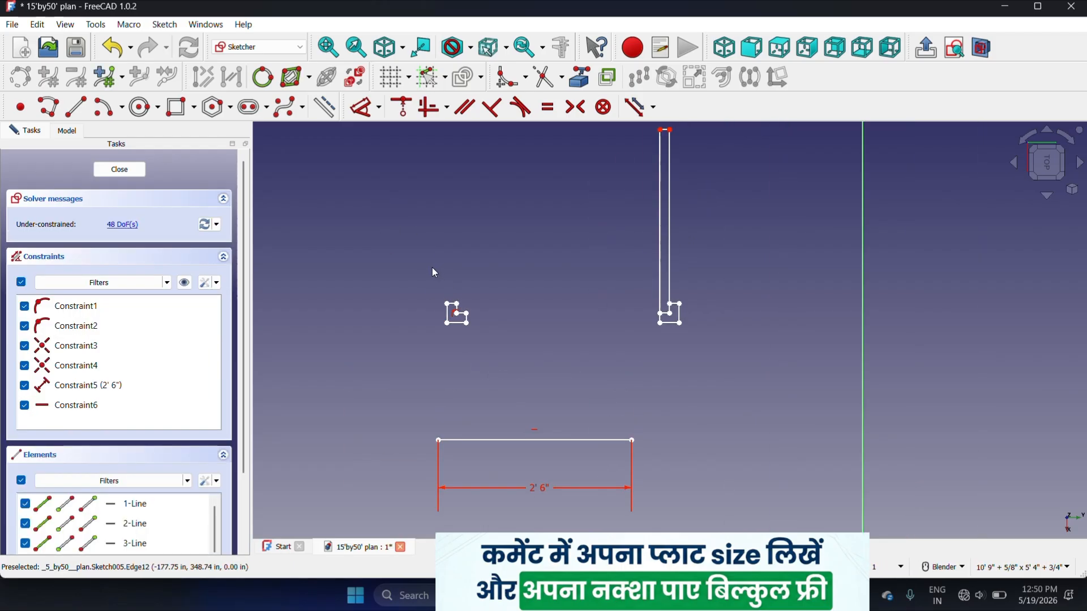
pyautogui.scroll(-1, 434, 280)
pyautogui.moveTo(436, 277); pyautogui.dragTo(472, 336)
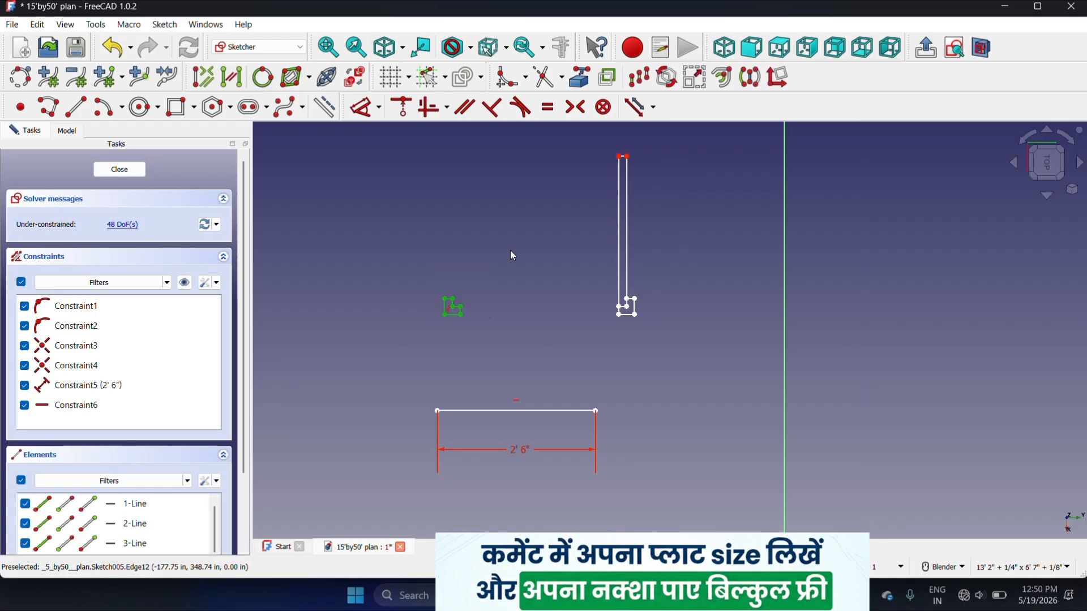
pyautogui.click(632, 81)
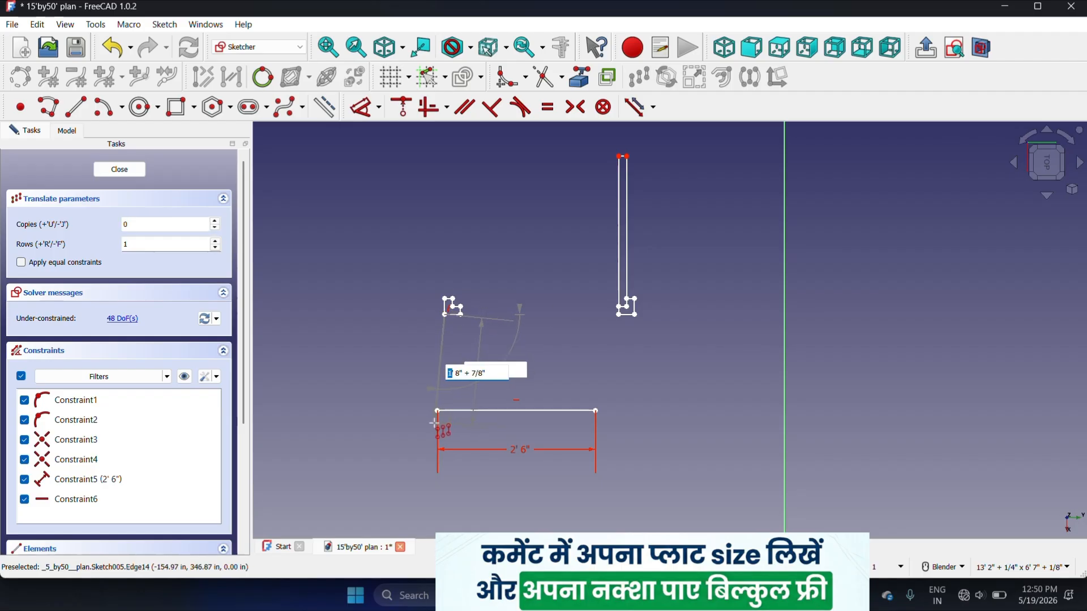
pyautogui.scroll(4, 446, 399)
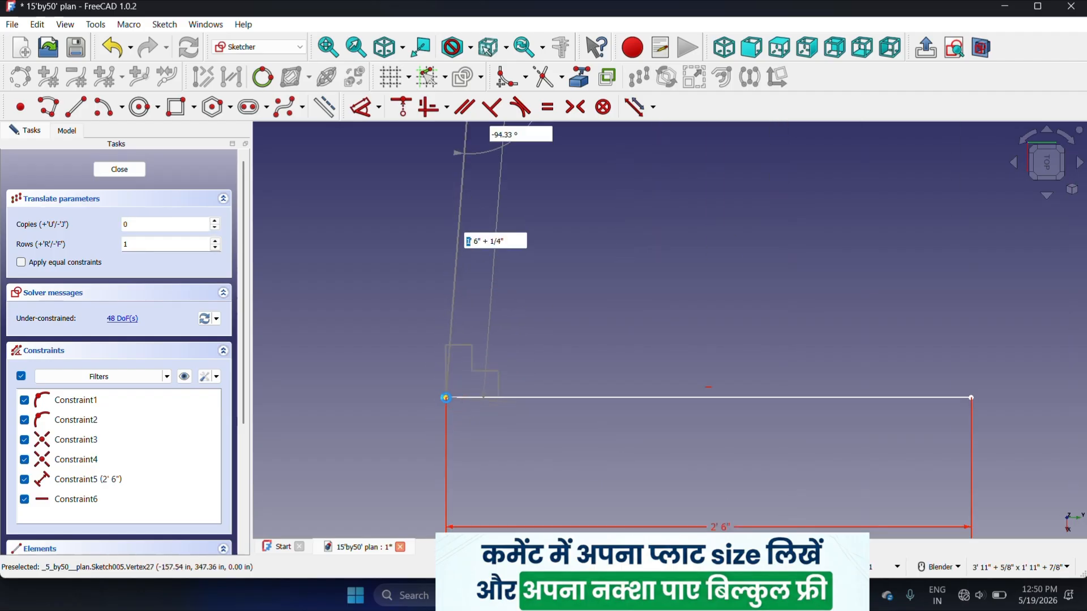
pyautogui.click(446, 397)
pyautogui.scroll(-8, 413, 374)
# - Move the right-hand frame with the door leaf so its bottom outer corner sits on the guide line's right endpoint
pyautogui.moveTo(491, 218); pyautogui.dragTo(552, 345)
pyautogui.click(647, 81)
pyautogui.scroll(6, 538, 317)
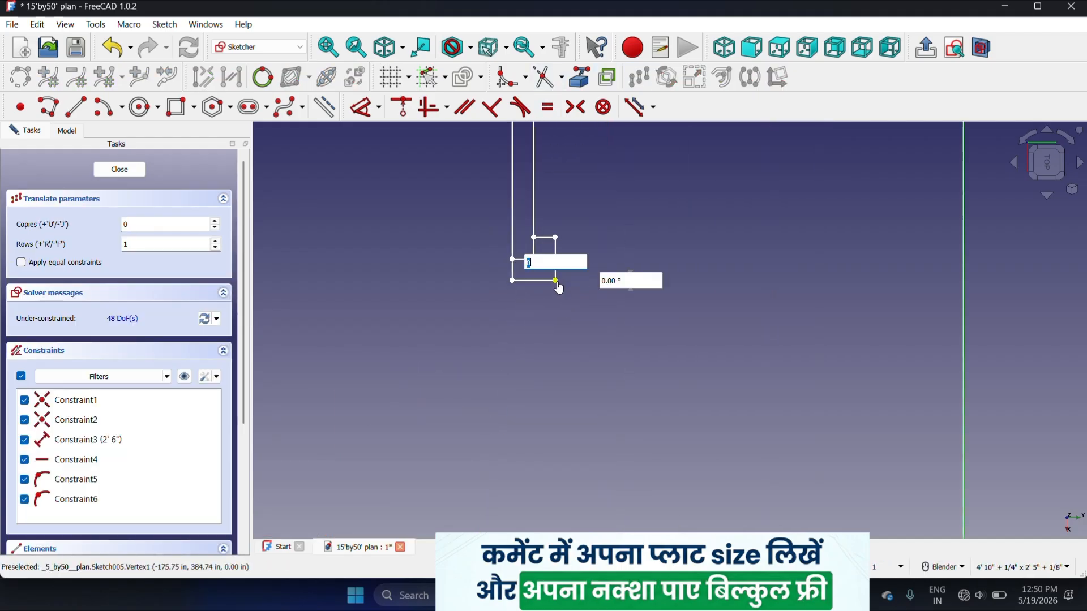
pyautogui.click(557, 283)
pyautogui.scroll(-4, 420, 276)
pyautogui.scroll(5, 420, 355)
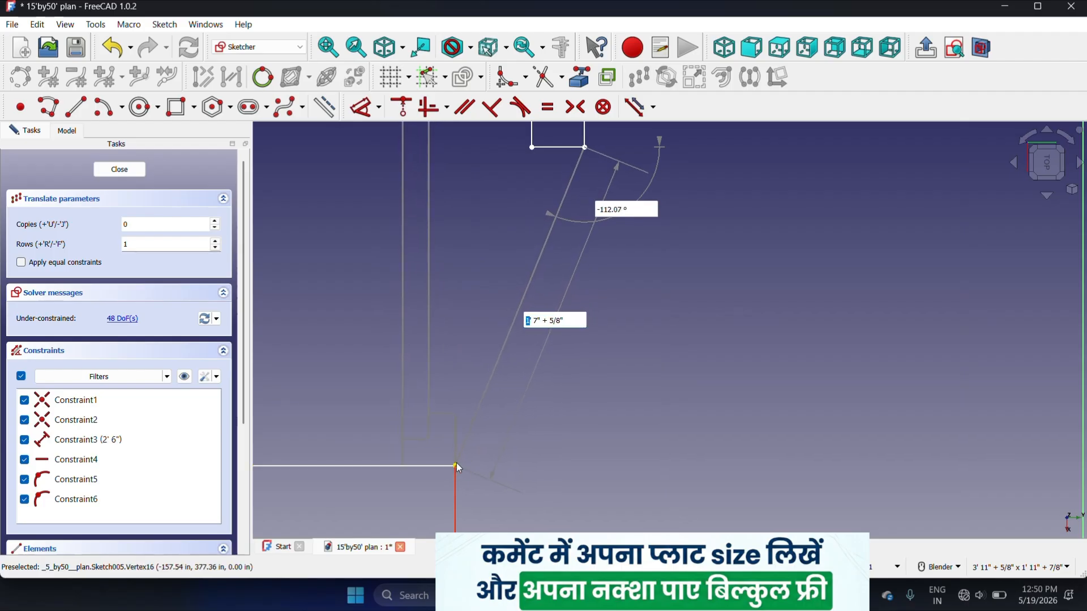
pyautogui.click(457, 466)
pyautogui.scroll(-3, 531, 447)
# - Delete the 2'6" guide line between the two door frames
pyautogui.scroll(4, 521, 413)
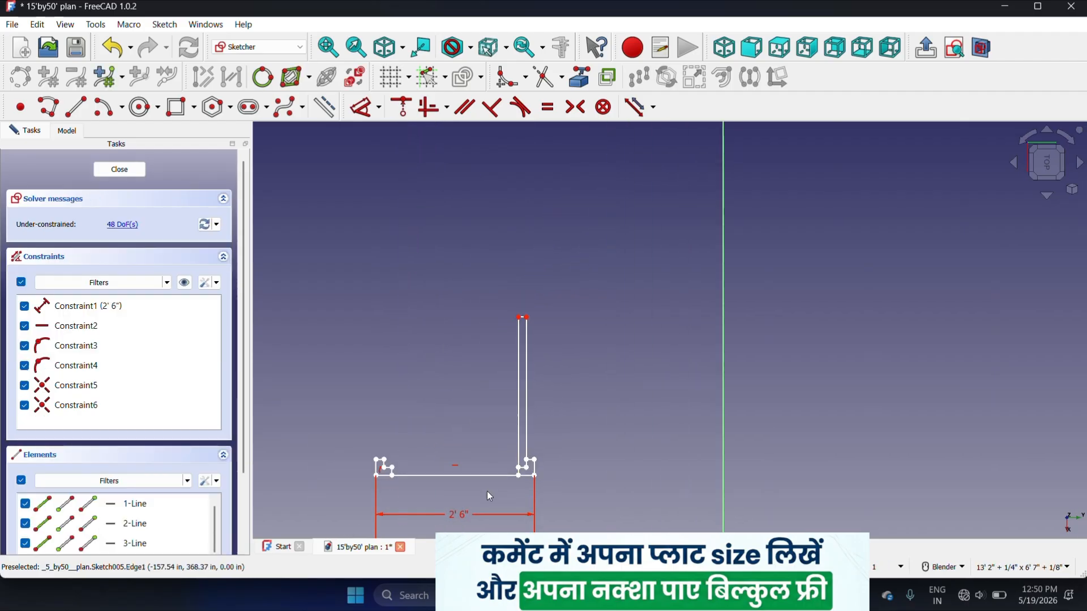
pyautogui.scroll(3, 485, 486)
pyautogui.click(481, 474)
pyautogui.rightClick(480, 392)
pyautogui.click(543, 383)
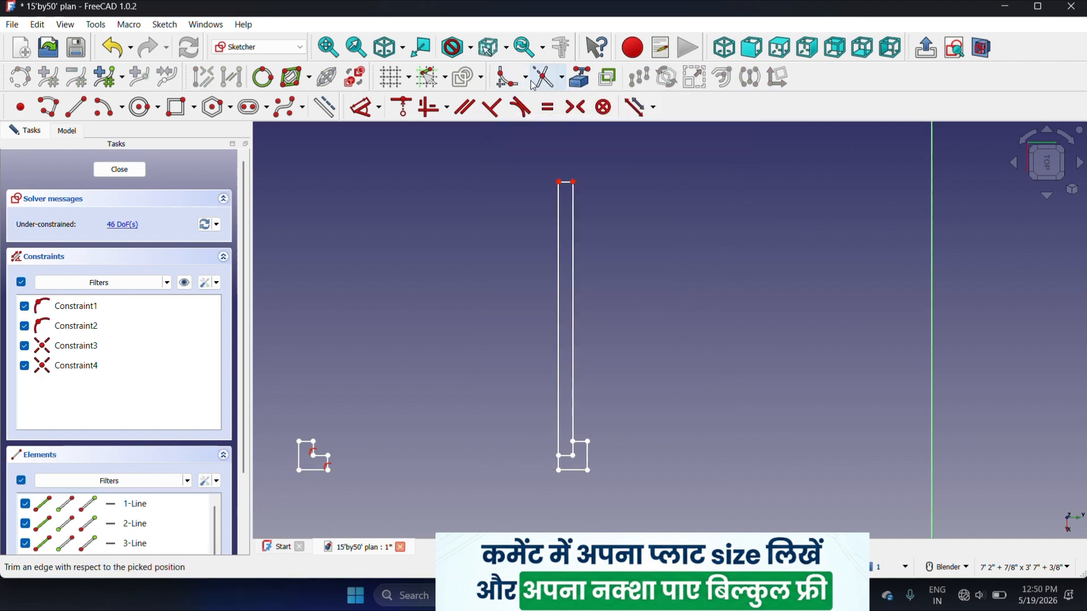
# - Draw the swing arc about the right-hand frame's inner top corner, from the leaf's free end to the left-hand frame, and finish the sketch
pyautogui.click(105, 107)
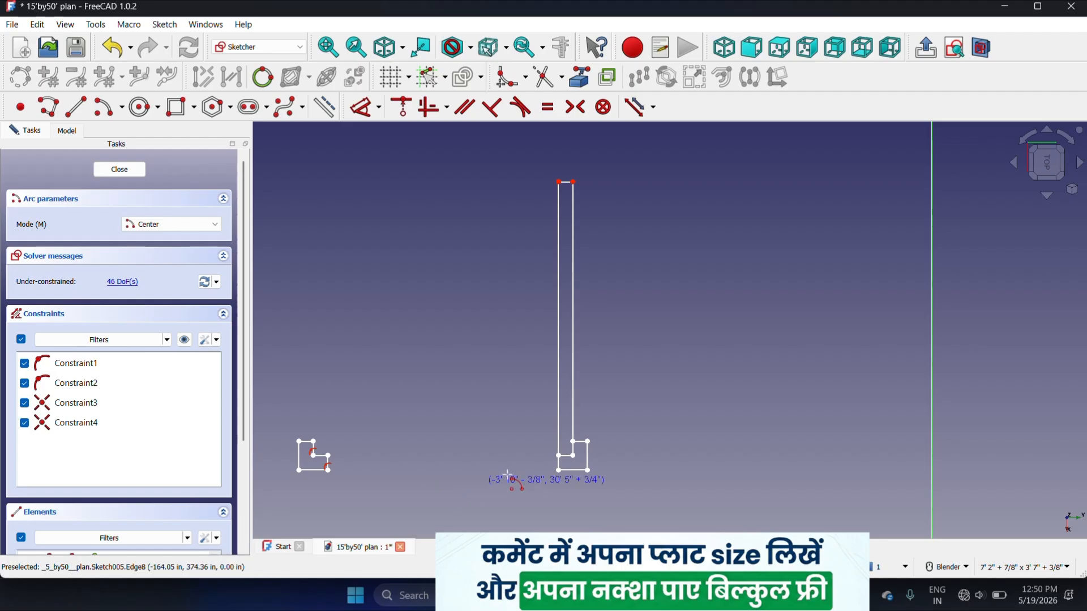
pyautogui.scroll(2, 566, 444)
pyautogui.click(582, 435)
pyautogui.scroll(5, 625, 283)
pyautogui.click(625, 278)
pyautogui.scroll(-5, 625, 278)
pyautogui.scroll(4, 430, 453)
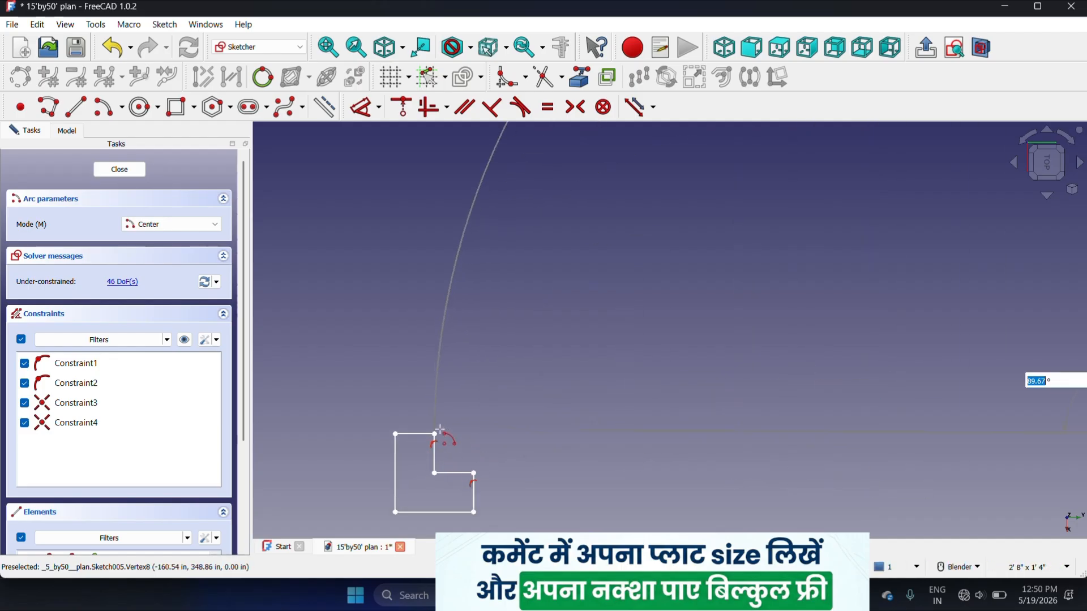
pyautogui.click(435, 434)
pyautogui.scroll(-6, 551, 447)
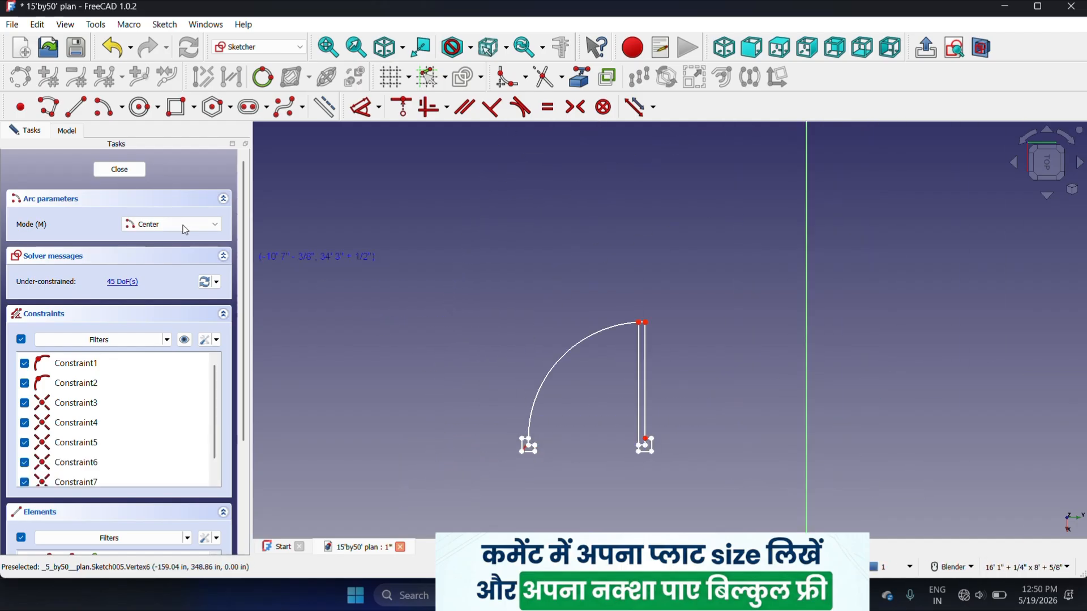
pyautogui.click(119, 169)
# - Move the 2'6" door into the opening in the small upper room's right wall, aligning its lower frame corner with the wall end's outer corner
pyautogui.scroll(-5, 483, 315)
pyautogui.scroll(3, 509, 295)
pyautogui.scroll(4, 529, 283)
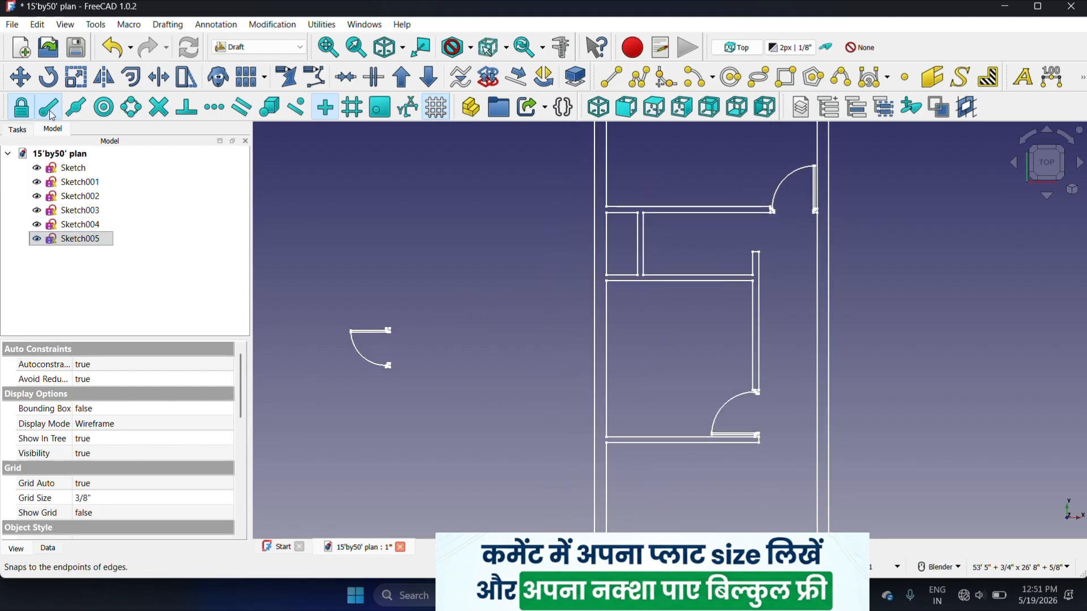
pyautogui.click(395, 189)
pyautogui.click(83, 244)
pyautogui.click(20, 76)
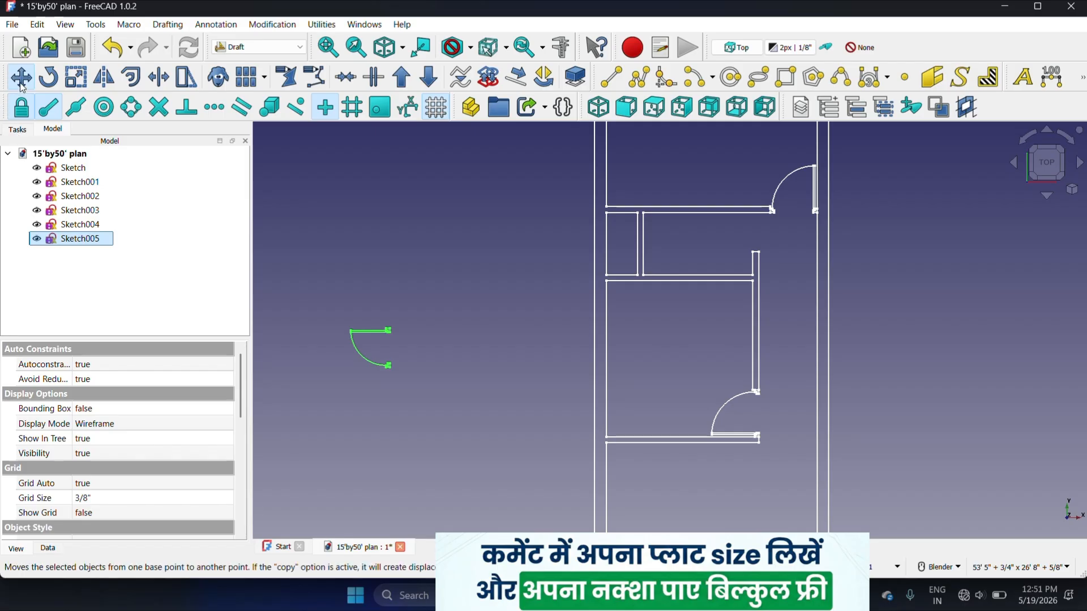
pyautogui.scroll(3, 393, 354)
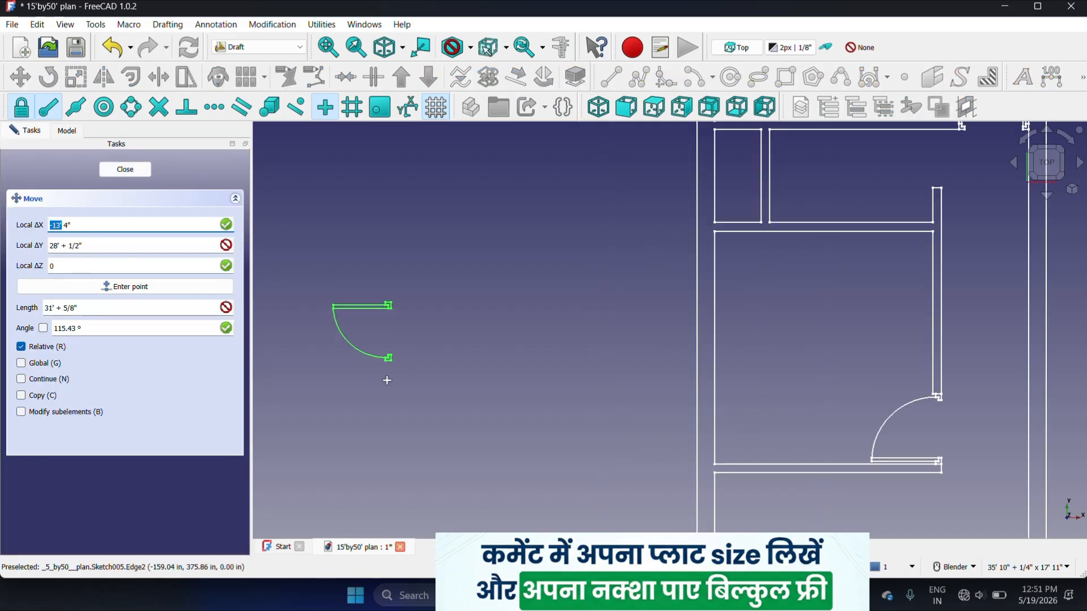
pyautogui.click(406, 327)
pyautogui.scroll(-11, 368, 367)
pyautogui.scroll(4, 625, 275)
pyautogui.scroll(6, 625, 278)
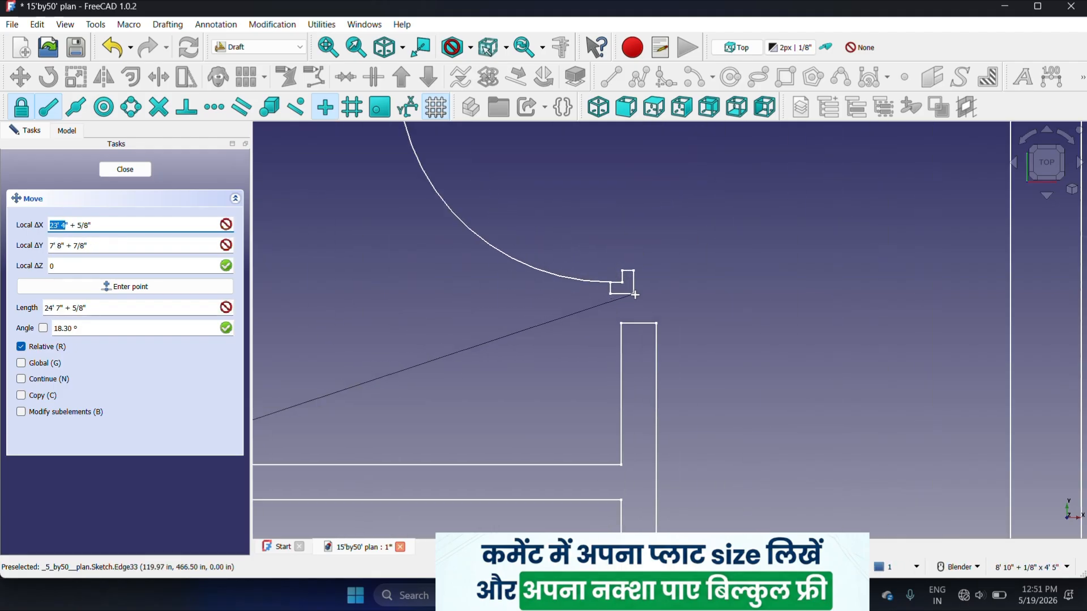
pyautogui.click(661, 330)
pyautogui.scroll(-10, 766, 346)
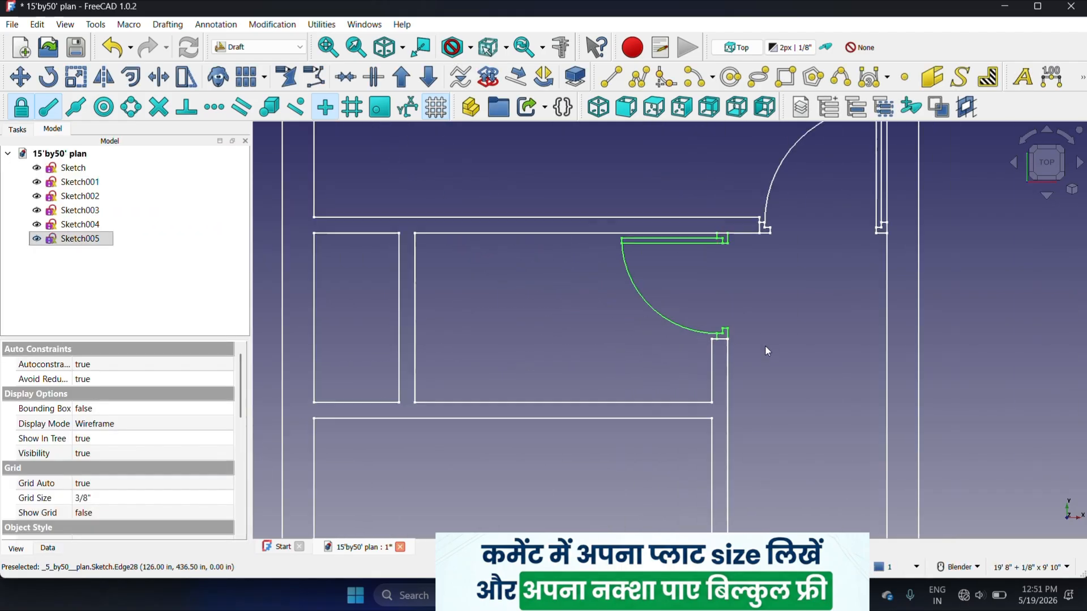
pyautogui.scroll(4, 731, 362)
pyautogui.scroll(-5, 576, 157)
pyautogui.scroll(-1, 644, 310)
pyautogui.scroll(2, 617, 232)
pyautogui.scroll(-2, 614, 336)
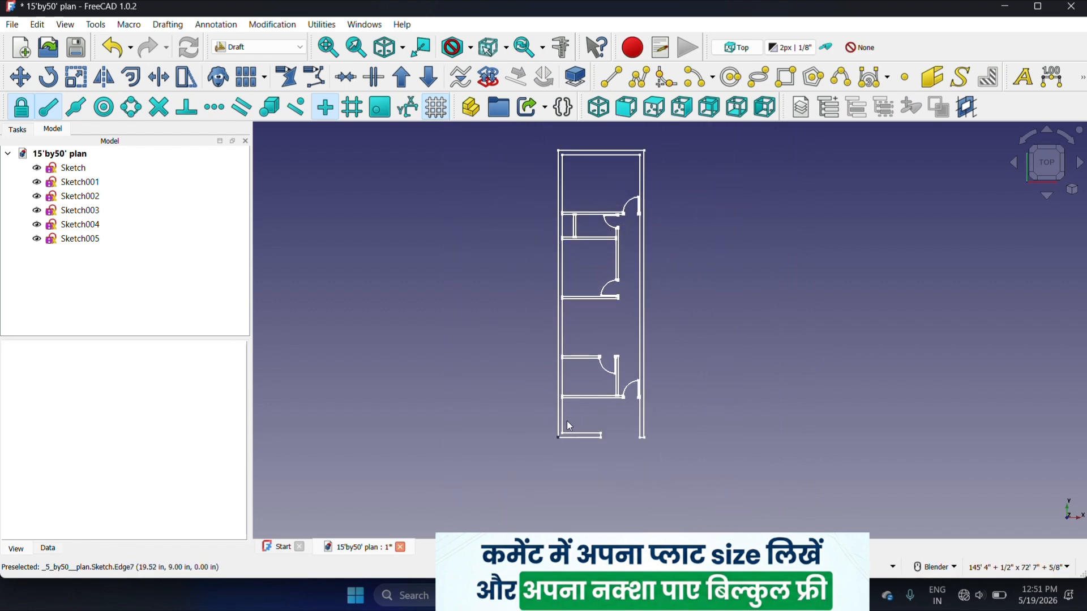
# - Open the wall sketch for editing and measure the top edge of the narrow compartment beside the small upper room
pyautogui.scroll(-1, 597, 363)
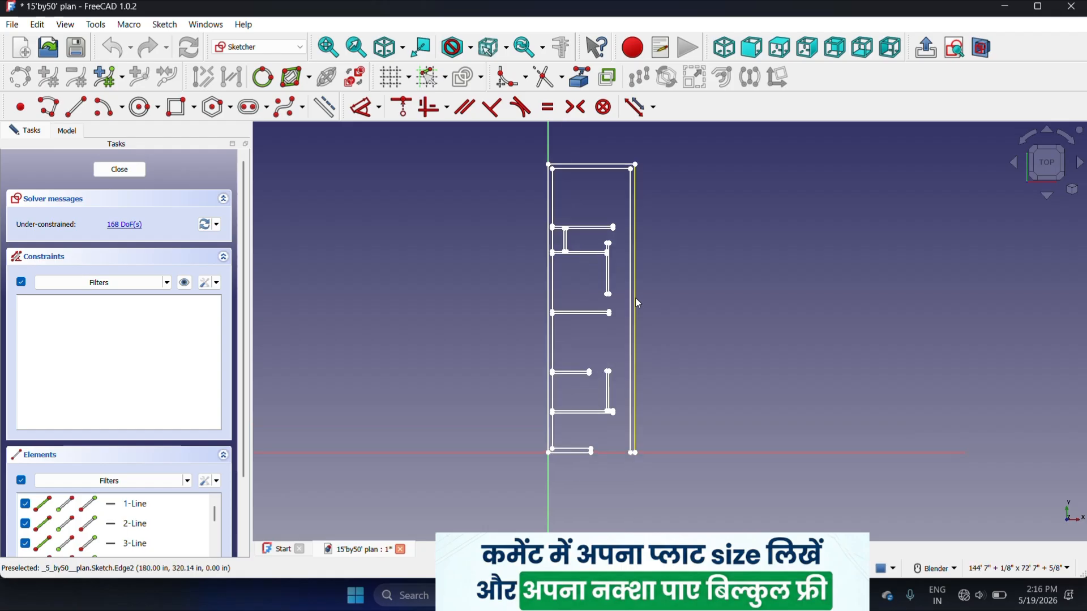
pyautogui.scroll(6, 512, 311)
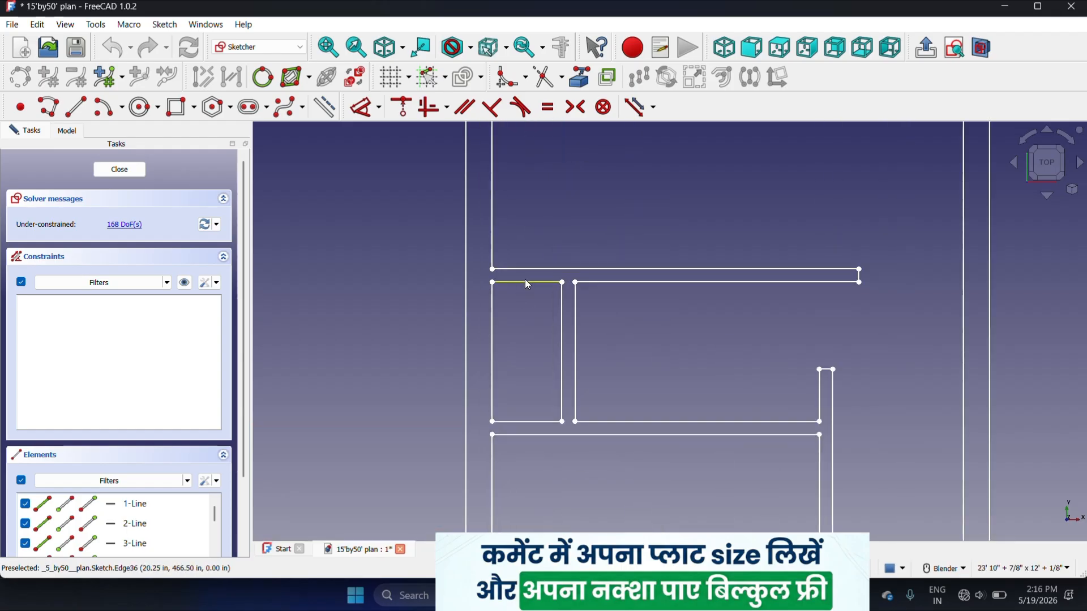
pyautogui.scroll(4, 523, 285)
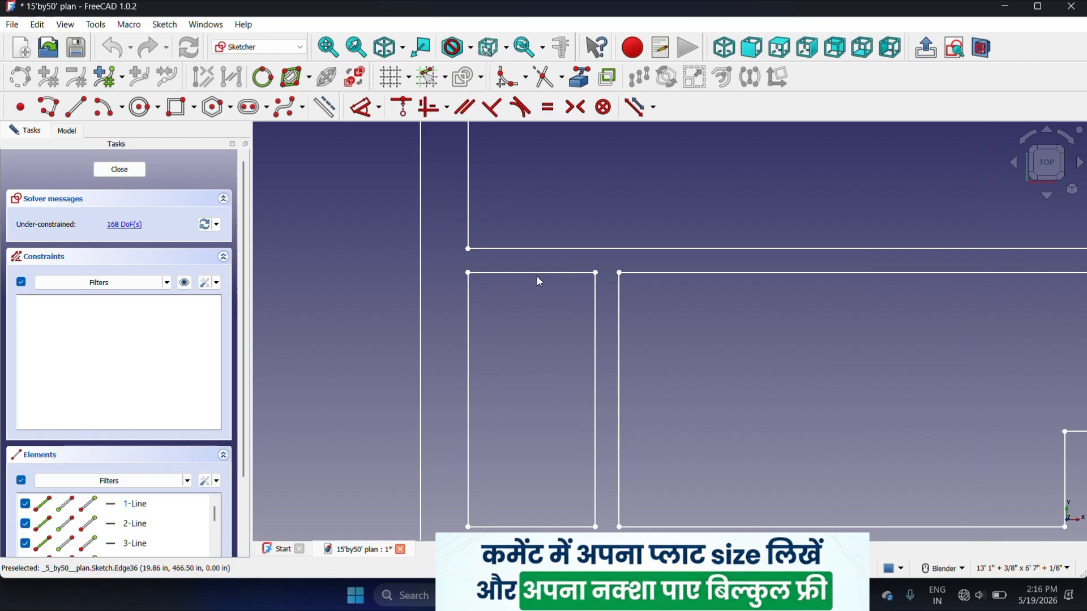
pyautogui.click(360, 107)
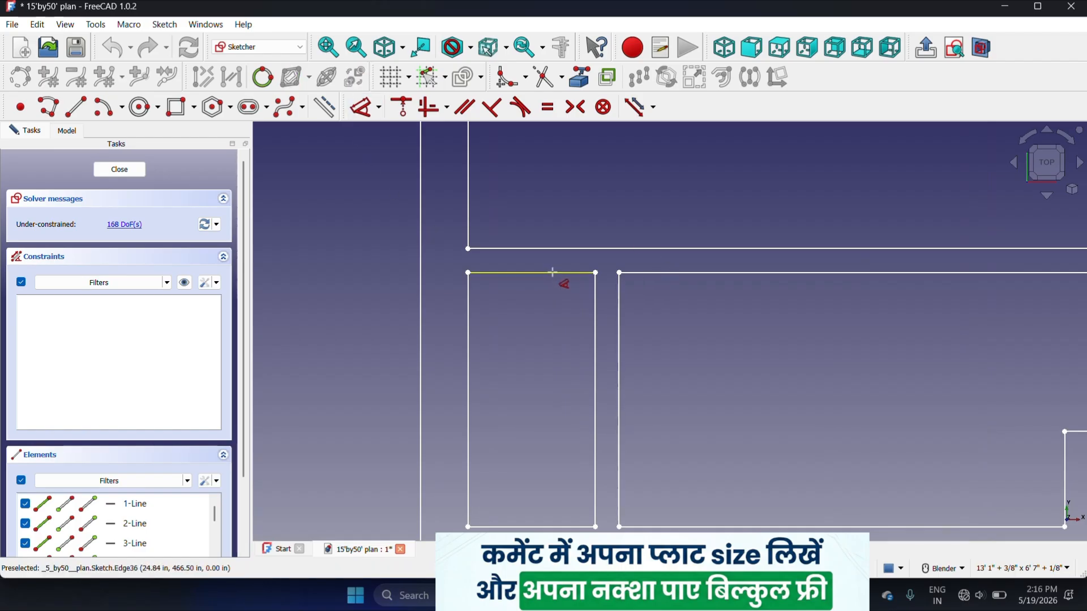
pyautogui.click(552, 272)
pyautogui.click(543, 308)
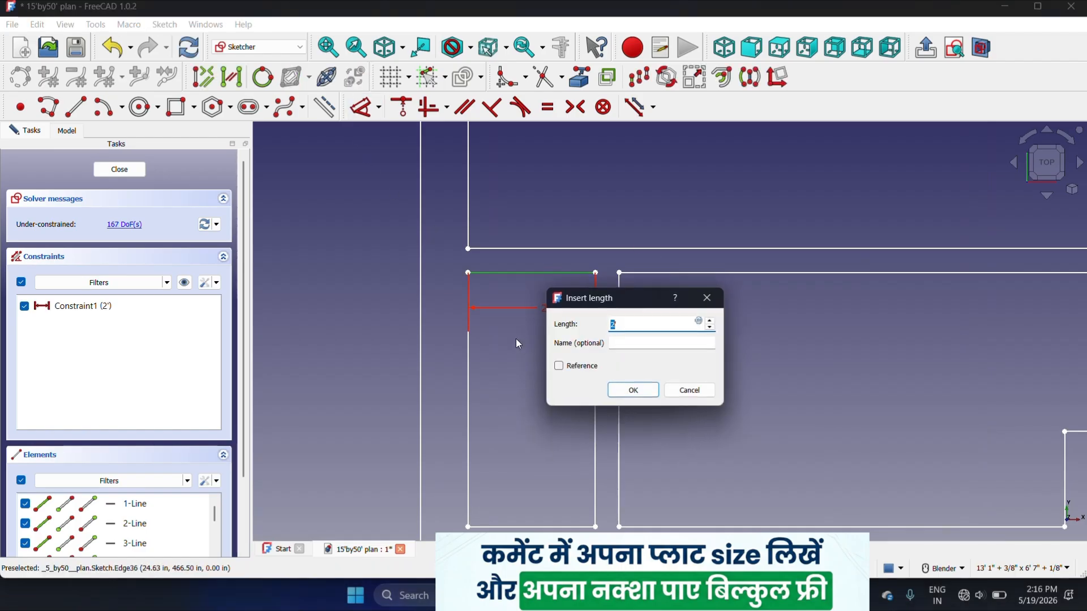
pyautogui.click(709, 299)
pyautogui.scroll(-5, 580, 251)
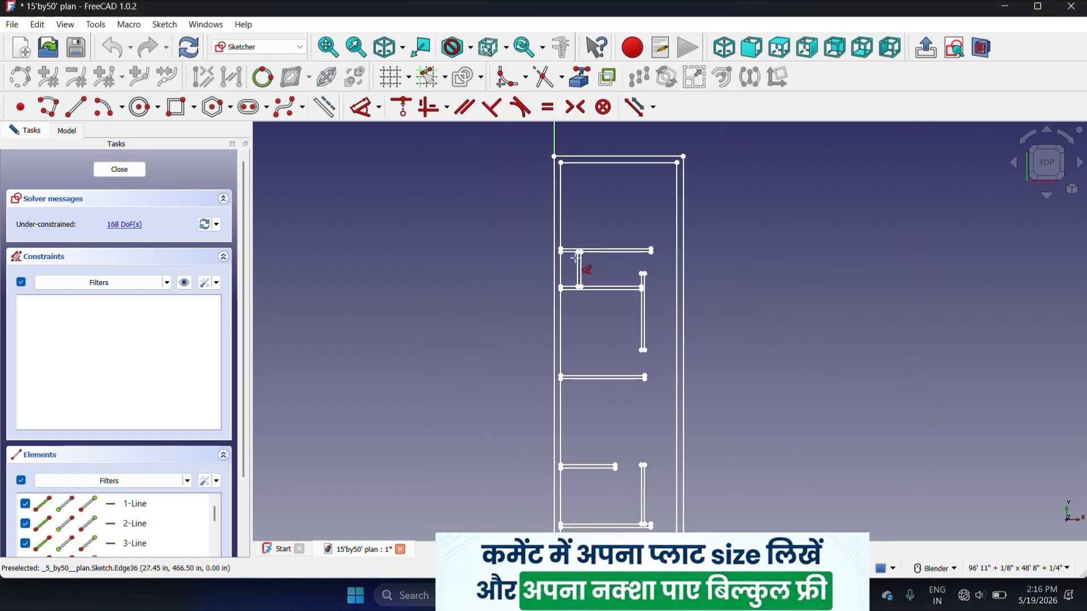
pyautogui.scroll(3, 626, 451)
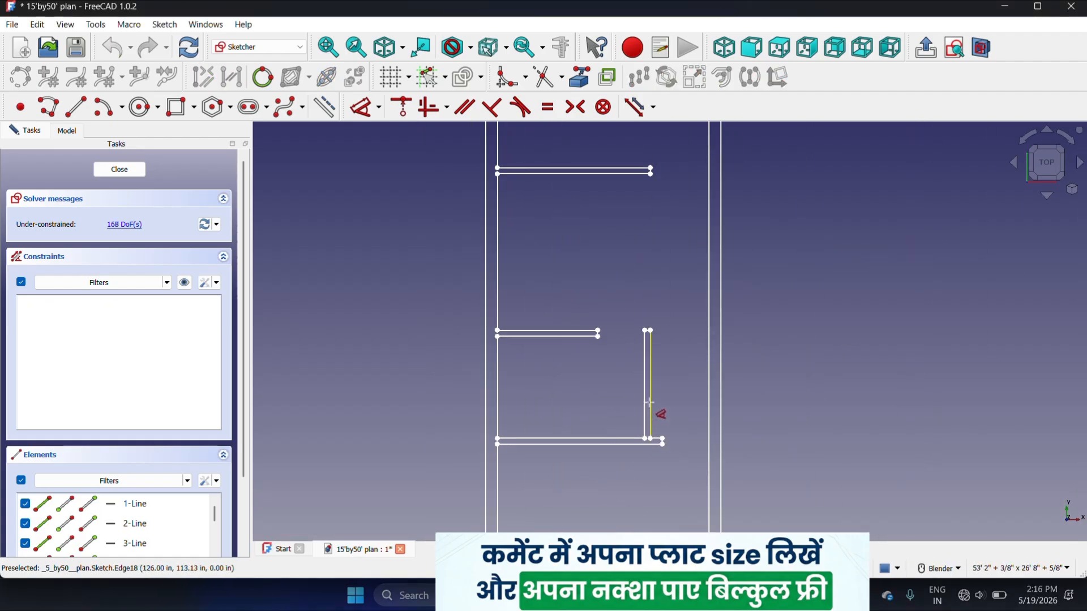
pyautogui.scroll(3, 645, 416)
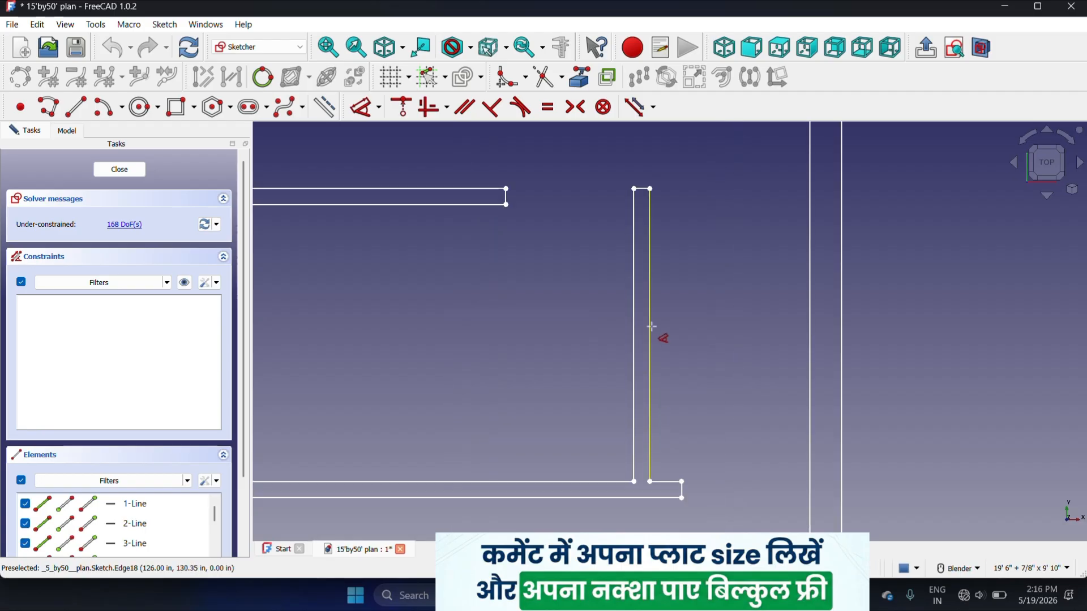
pyautogui.scroll(-4, 655, 459)
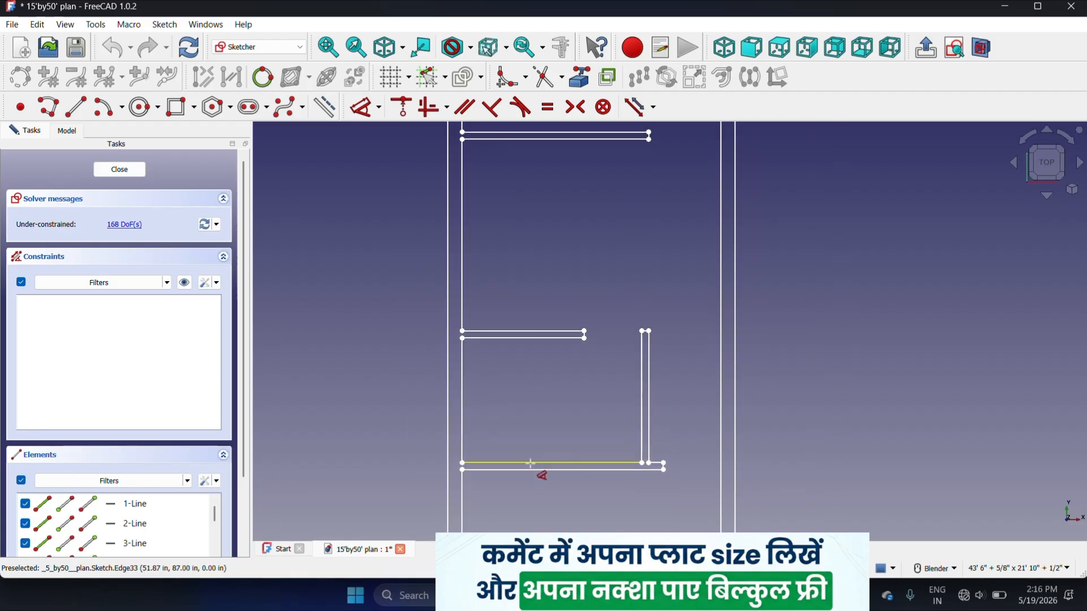
# - Look over the wall layout and finish editing the wall sketch
pyautogui.scroll(-2, 531, 463)
pyautogui.scroll(2, 532, 460)
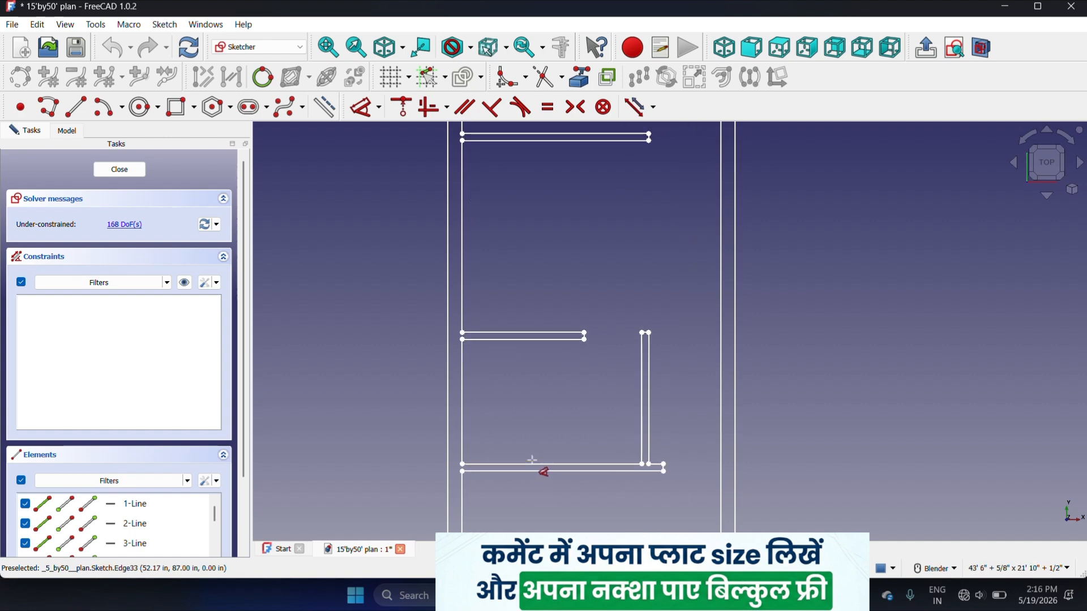
pyautogui.scroll(-3, 532, 460)
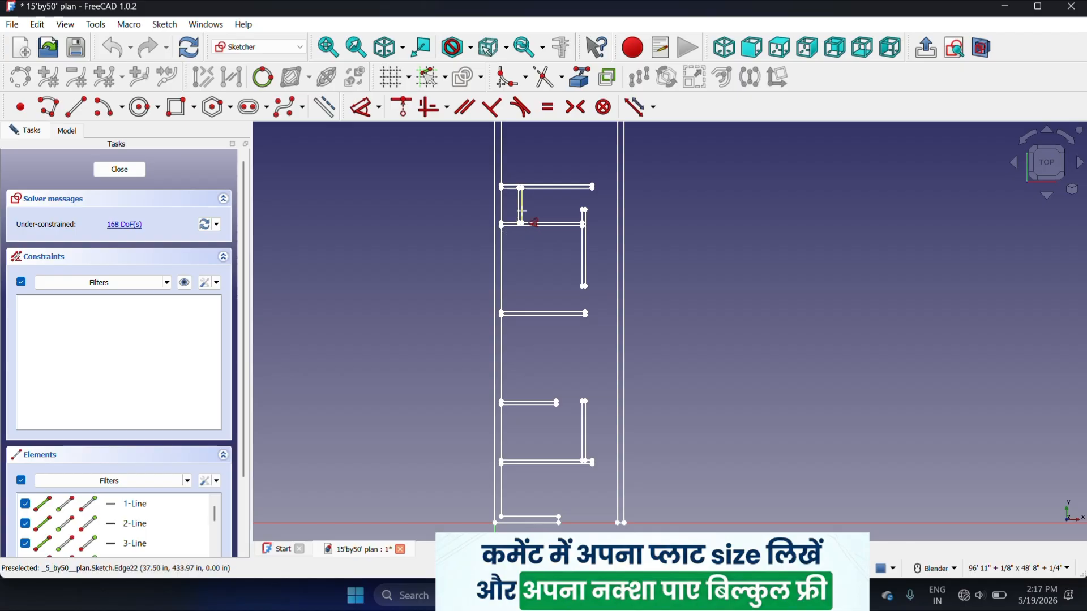
pyautogui.scroll(3, 522, 210)
pyautogui.scroll(-3, 521, 210)
pyautogui.click(119, 169)
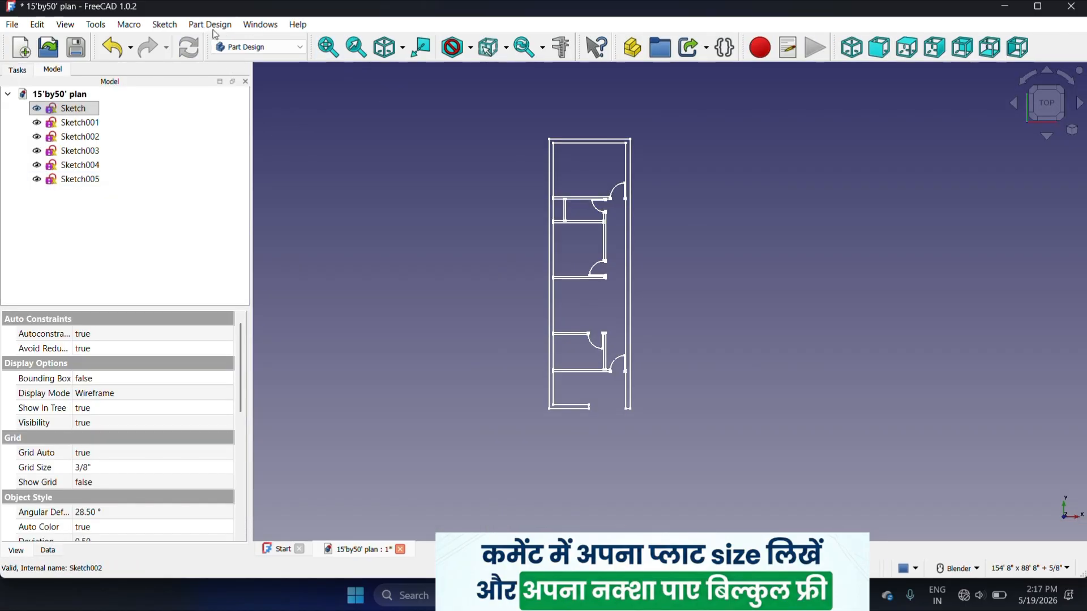
# - Create a new sketch in the Sketcher workbench, attached to the wall sketch with the Object's XY method
pyautogui.click(286, 48)
pyautogui.click(280, 287)
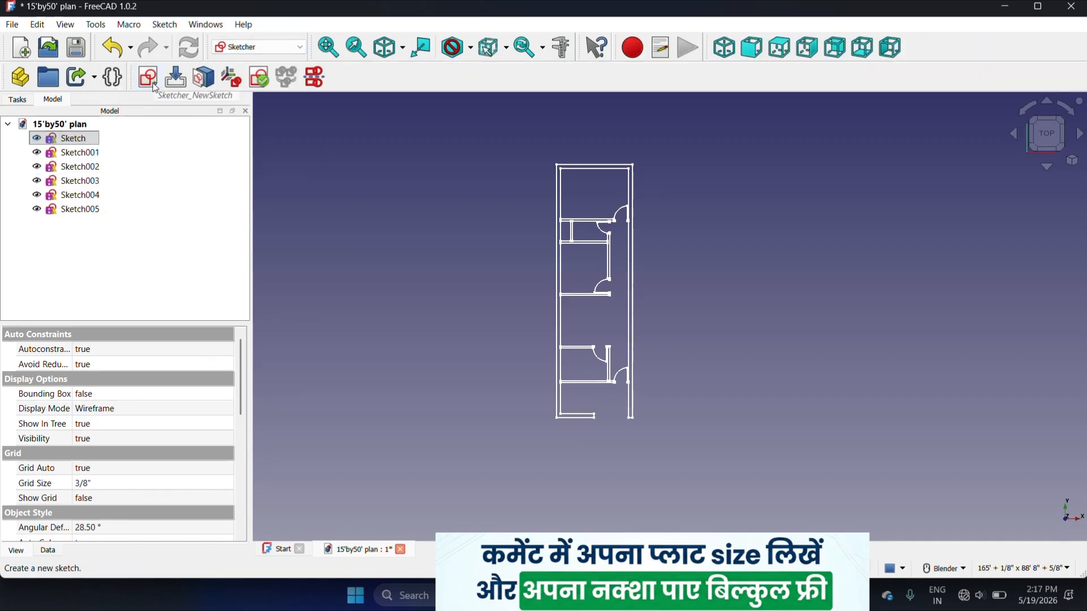
pyautogui.click(148, 77)
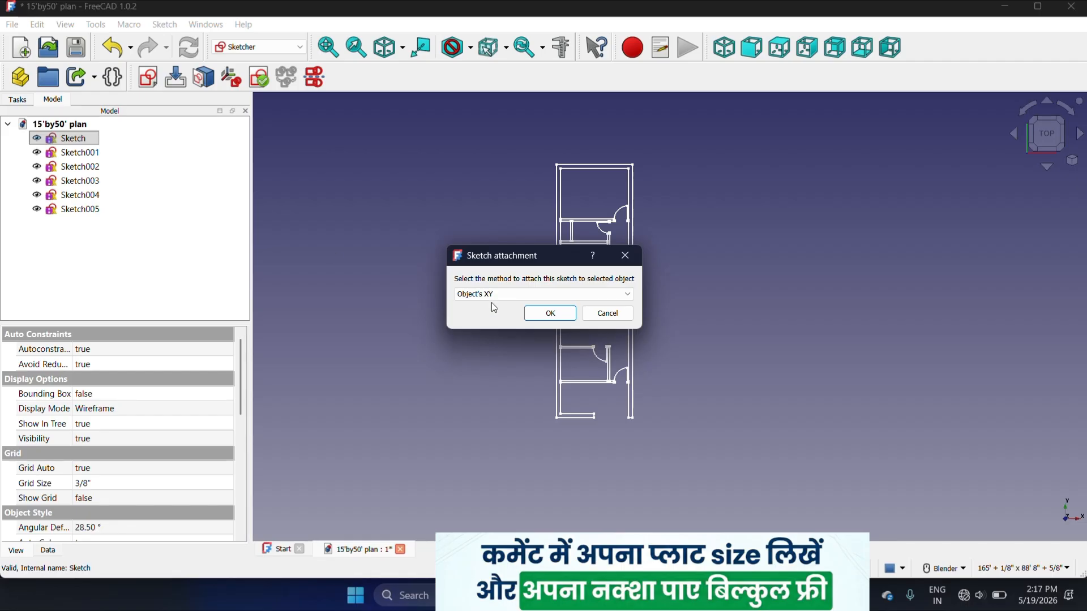
pyautogui.click(397, 267)
pyautogui.click(93, 207)
pyautogui.click(550, 313)
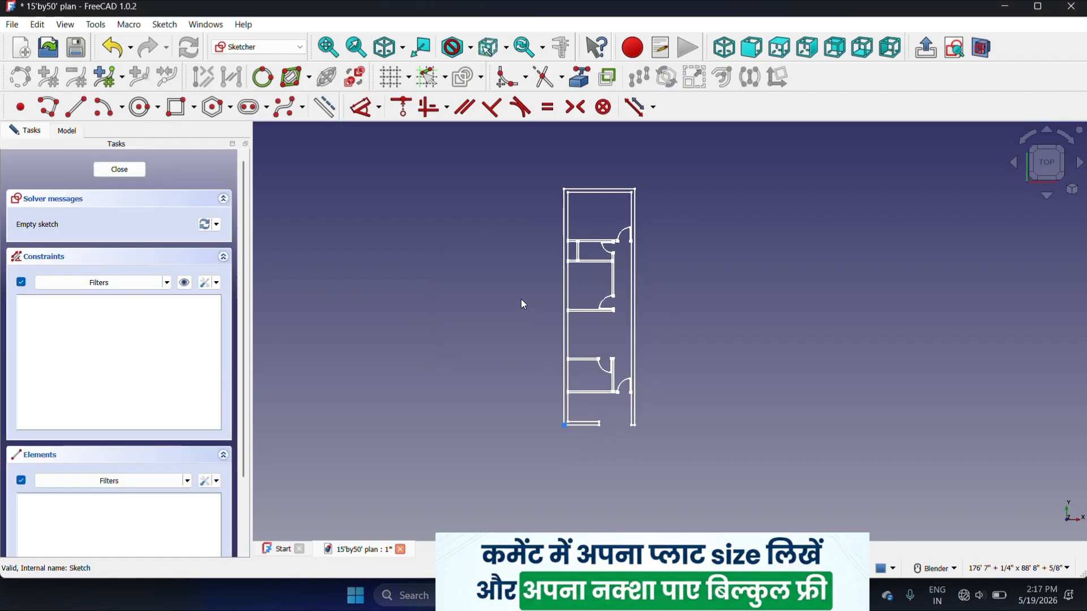
# - Draw a rectangle 2' wide and 4.5" high in the empty space to the left of the house plan
pyautogui.click(185, 108)
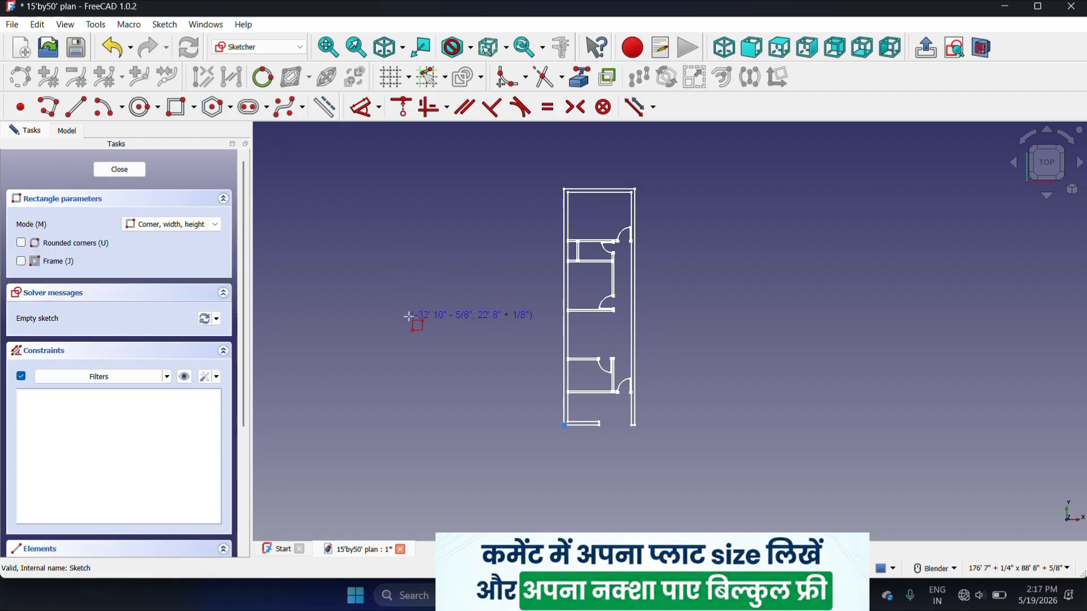
pyautogui.scroll(2, 411, 300)
pyautogui.click(405, 284)
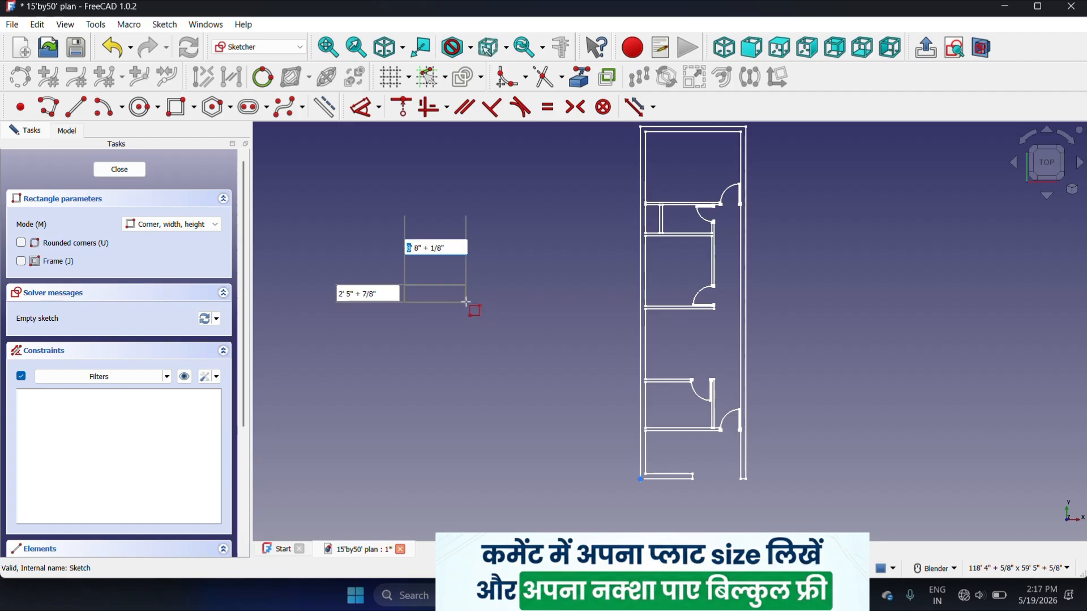
pyautogui.scroll(3, 451, 294)
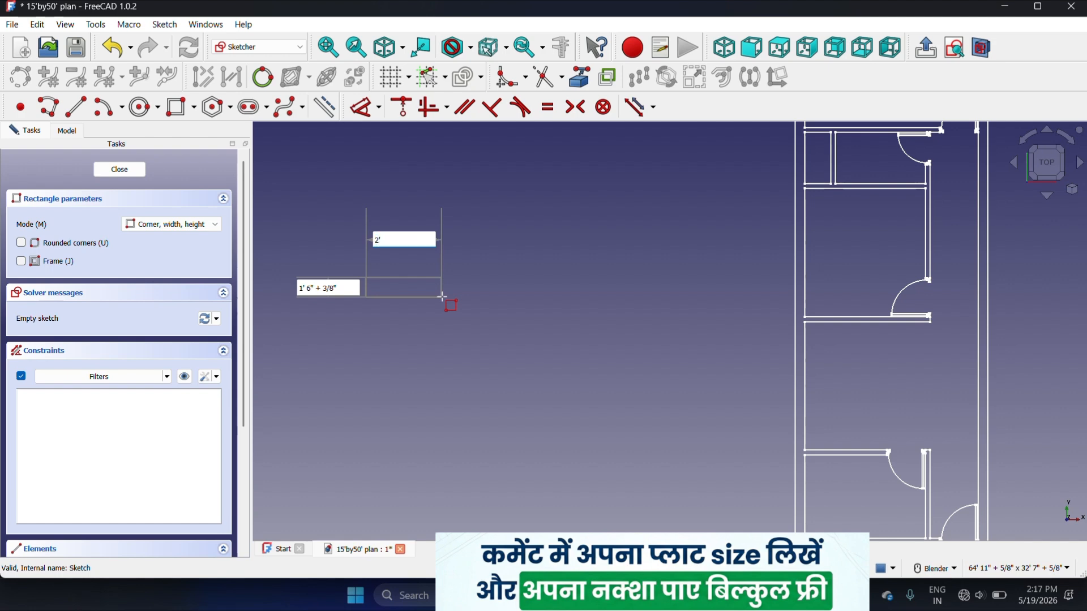
pyautogui.press('Tab')
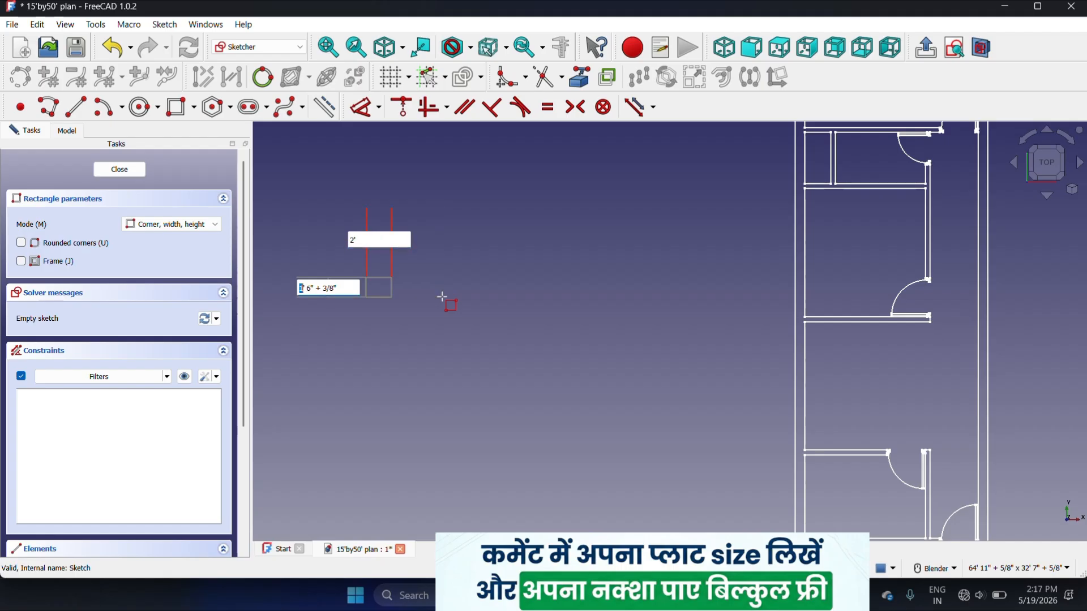
pyautogui.write('4.5')
pyautogui.press('Delete')
pyautogui.press('Delete')
pyautogui.press('Delete')
pyautogui.press('Delete')
pyautogui.press('Delete')
pyautogui.press('Return')
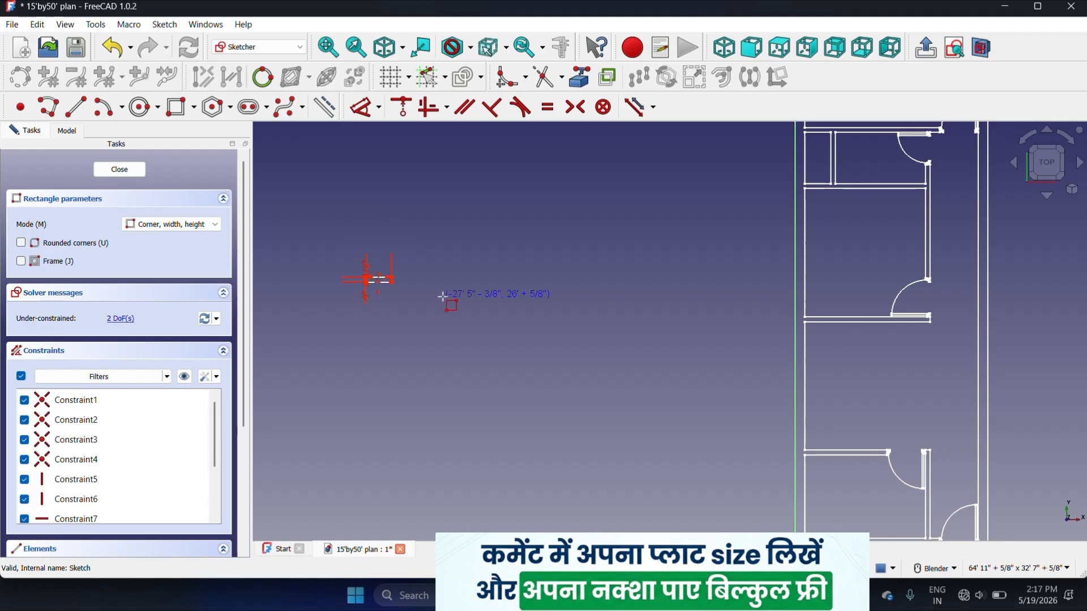
# - Leave the rectangle command and move the width and height dimensions clear of the rectangle
pyautogui.scroll(10, 378, 255)
pyautogui.scroll(-4, 566, 171)
pyautogui.press('Escape')
pyautogui.scroll(5, 483, 311)
pyautogui.moveTo(474, 237); pyautogui.dragTo(491, 165)
pyautogui.moveTo(377, 264); pyautogui.dragTo(326, 272)
# - Copy the rectangle's bottom edge once, 1.5" upward at 90°
pyautogui.click(468, 288)
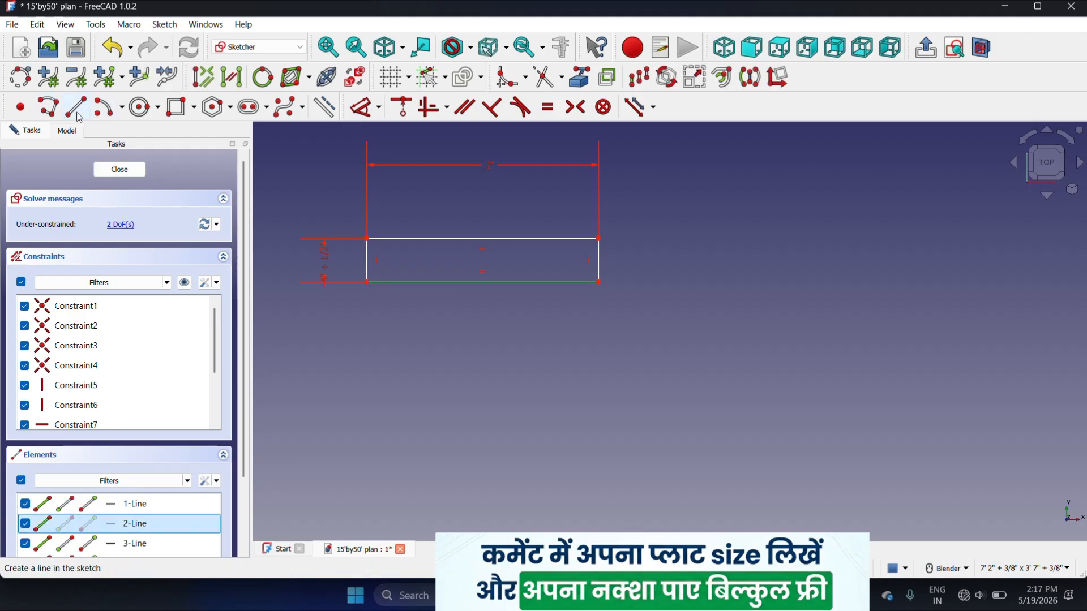
pyautogui.click(638, 77)
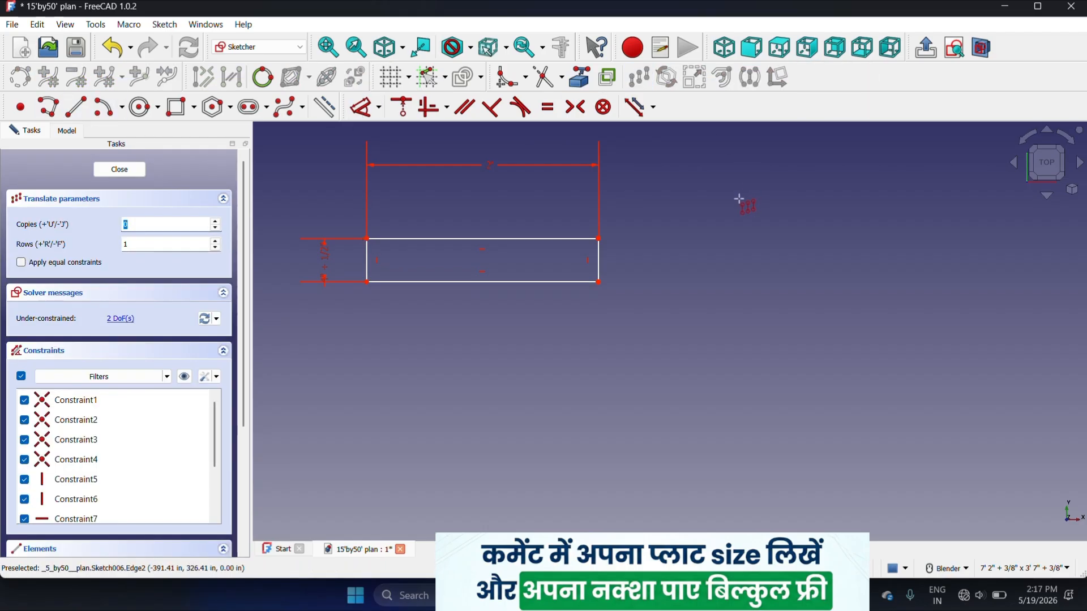
pyautogui.write('1')
pyautogui.click(723, 220)
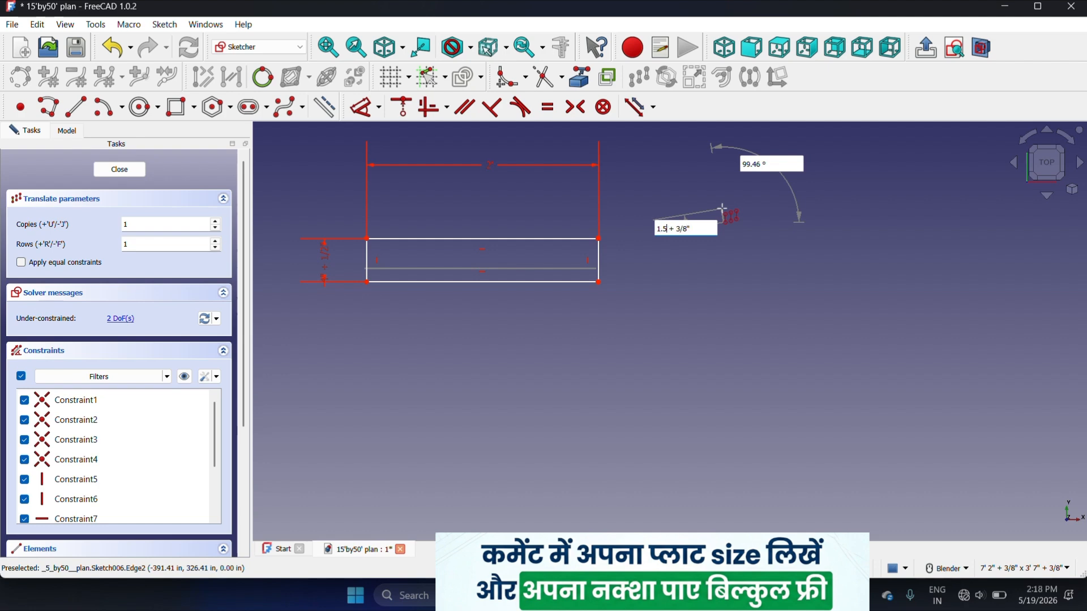
pyautogui.press('Tab')
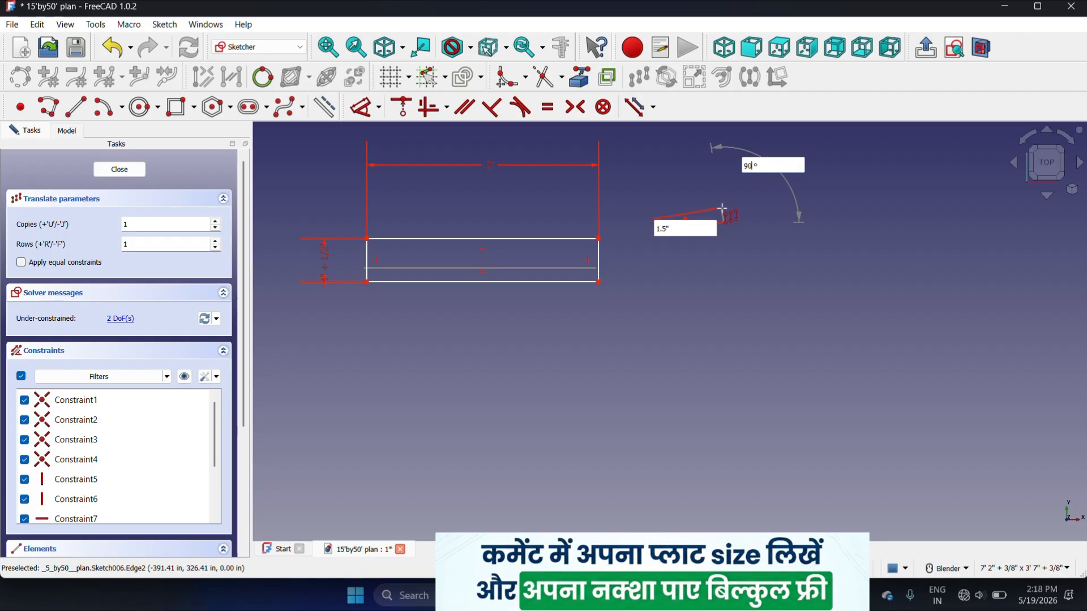
pyautogui.write('90')
pyautogui.press('Return')
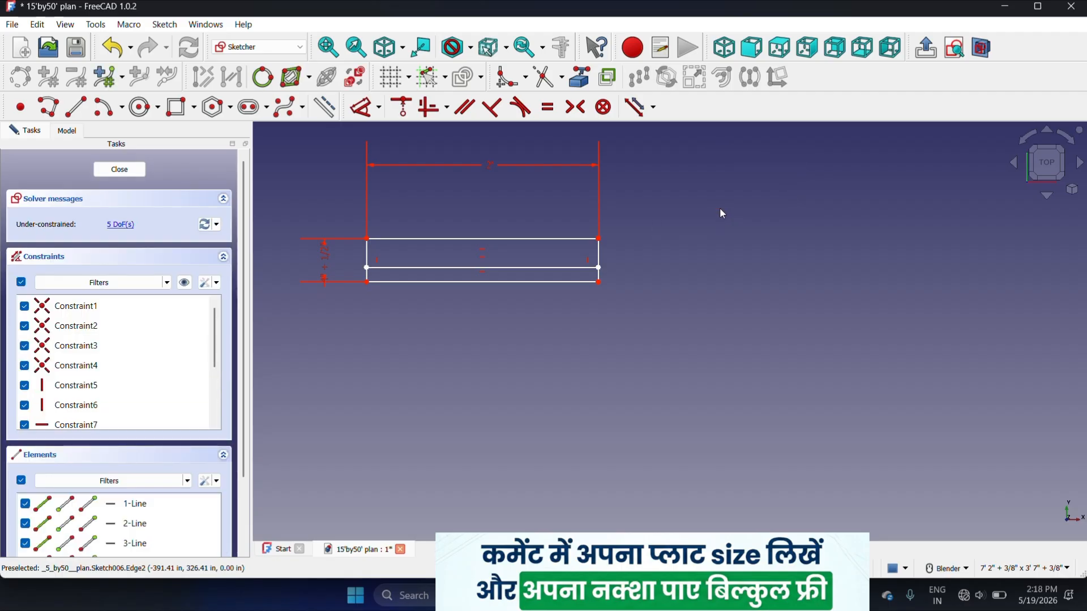
# - Try to copy the inner line 4.5" upward at 90°, and undo the copy
pyautogui.click(583, 268)
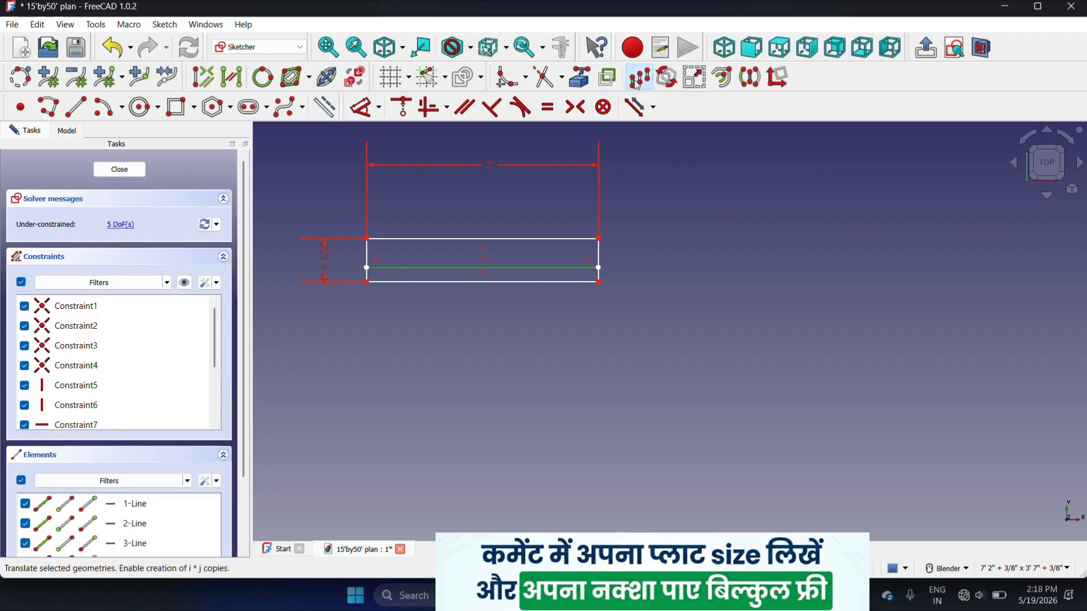
pyautogui.click(637, 84)
pyautogui.click(836, 241)
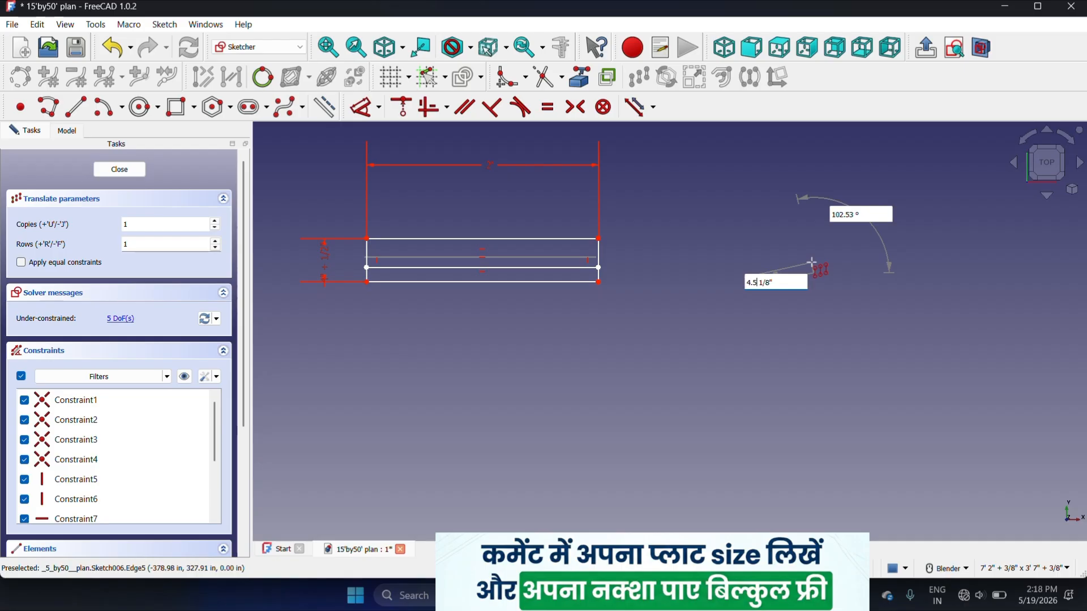
pyautogui.press('Tab')
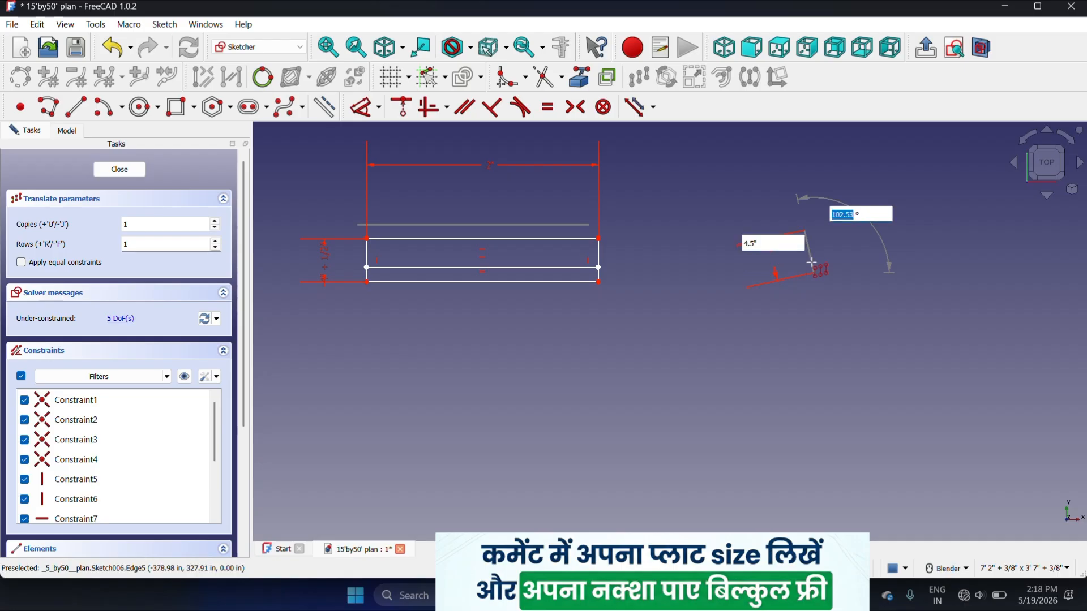
pyautogui.write('90')
pyautogui.press('Return')
pyautogui.scroll(4, 534, 242)
pyautogui.scroll(-2, 546, 226)
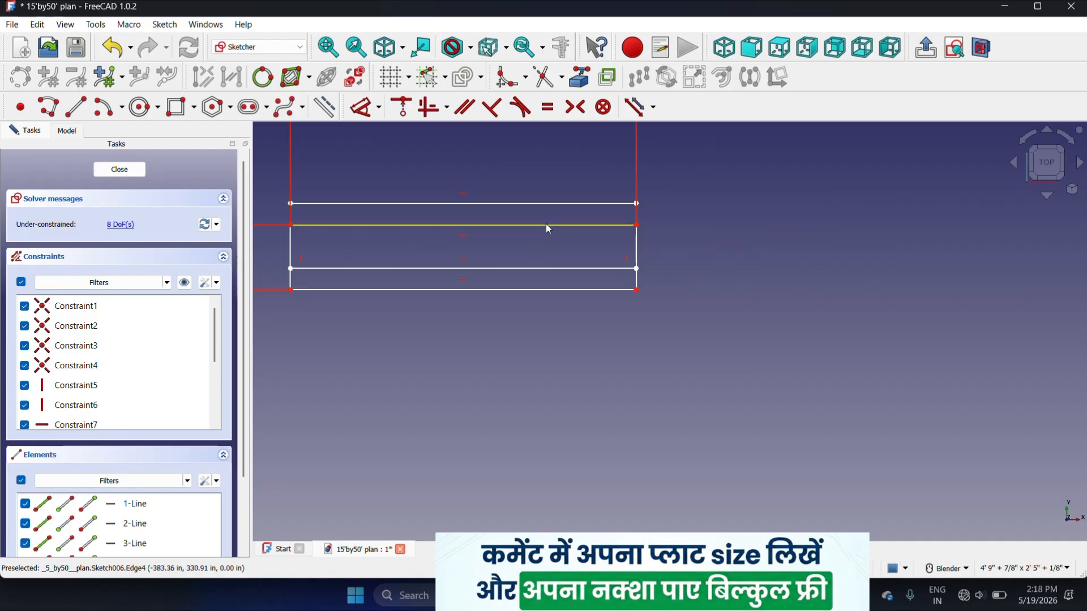
pyautogui.scroll(-2, 547, 226)
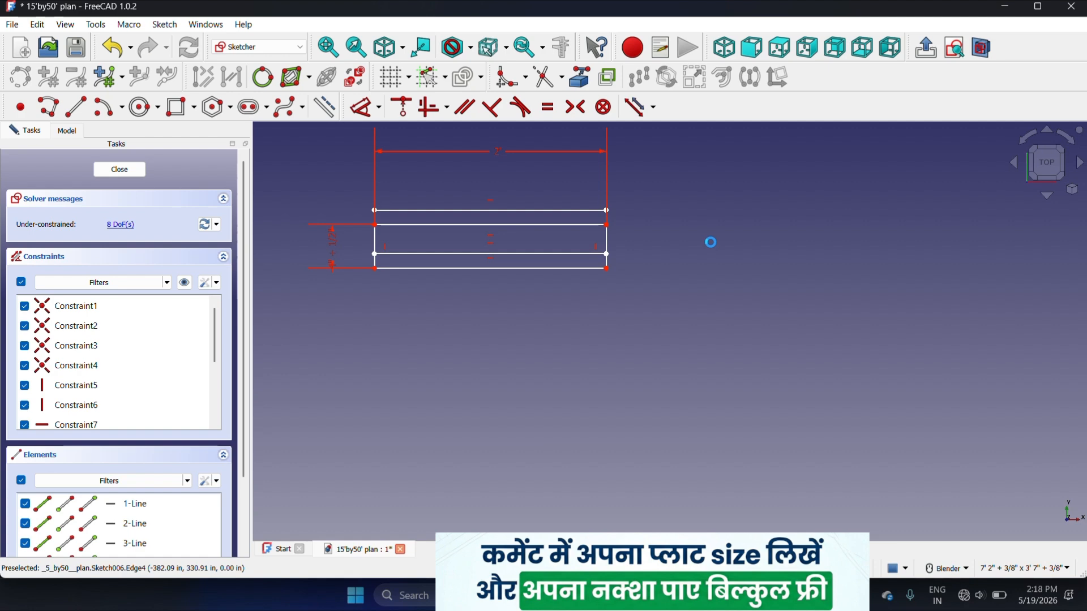
pyautogui.hotkey('ctrl', 'z')
# - Copy the inner line once, 1.5" upward at 90°, and finish the sketch
pyautogui.scroll(3, 577, 249)
pyautogui.click(583, 245)
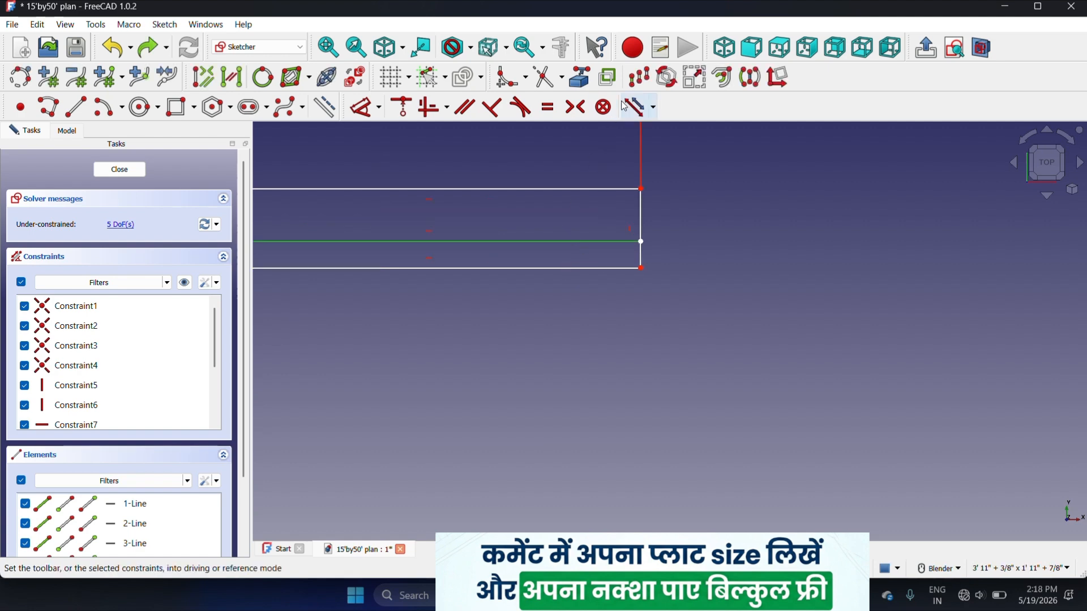
pyautogui.click(639, 77)
pyautogui.click(821, 199)
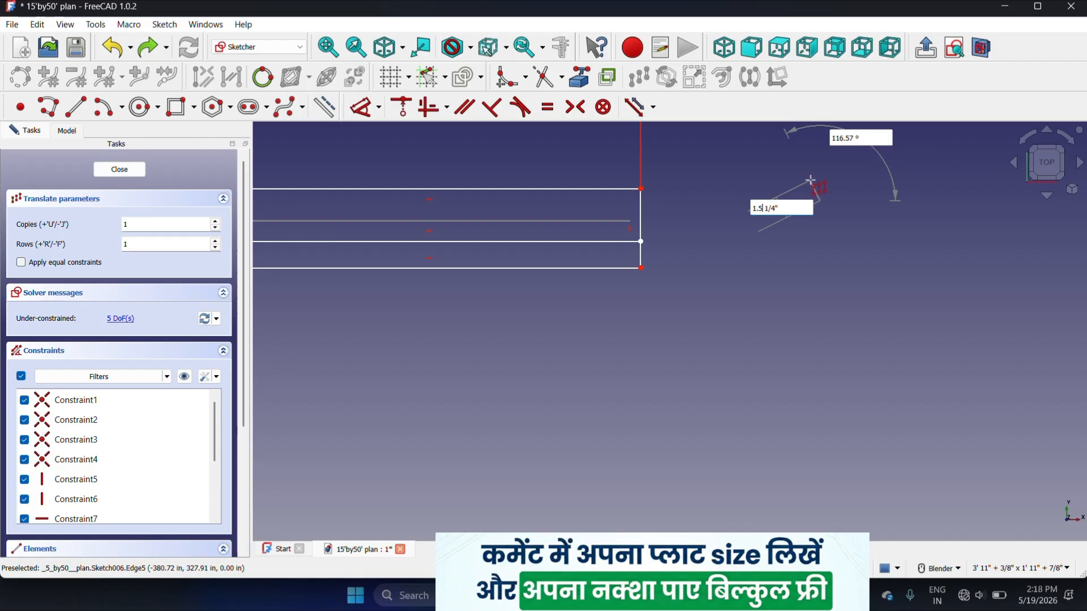
pyautogui.press('Tab')
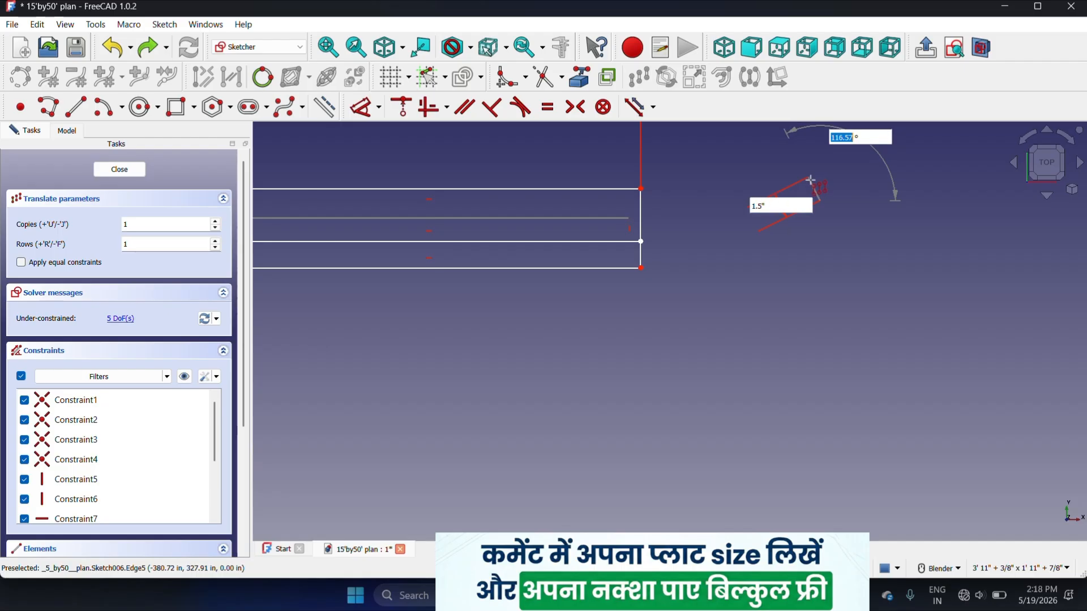
pyautogui.write('90')
pyautogui.press('Return')
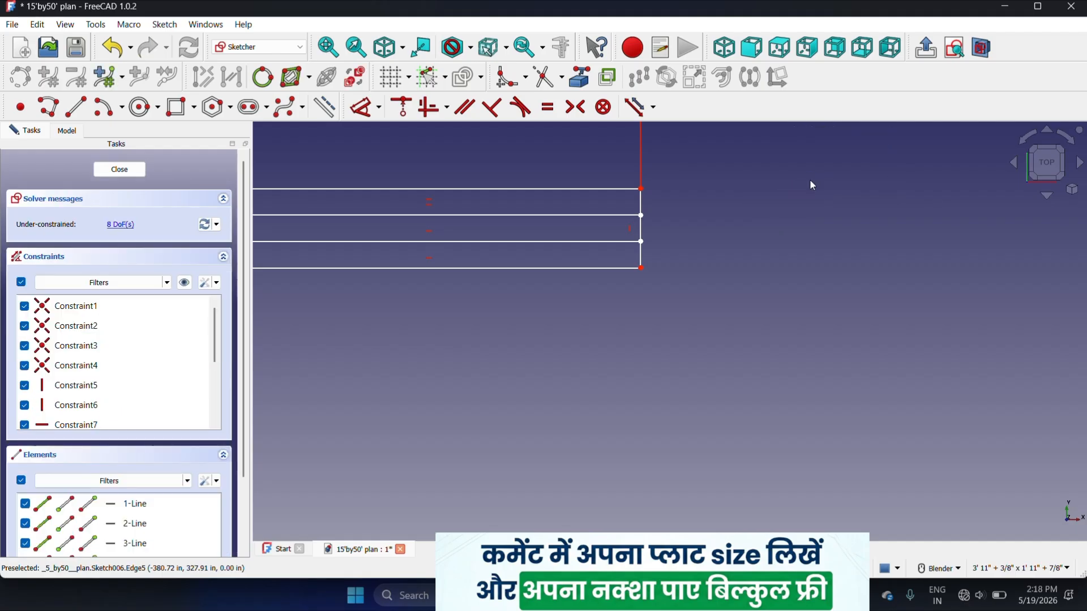
pyautogui.click(120, 169)
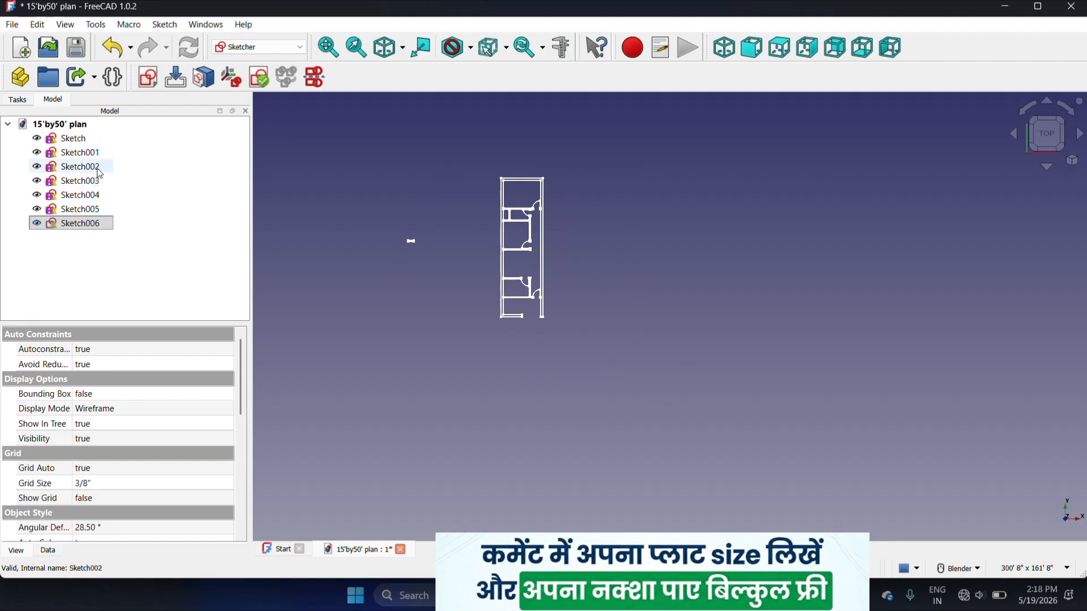
# - Duplicate the 2' rectangle symbol sketch, using only the original selection without the wall sketch it depends on
pyautogui.scroll(-3, 555, 206)
pyautogui.scroll(10, 384, 273)
pyautogui.scroll(-8, 439, 244)
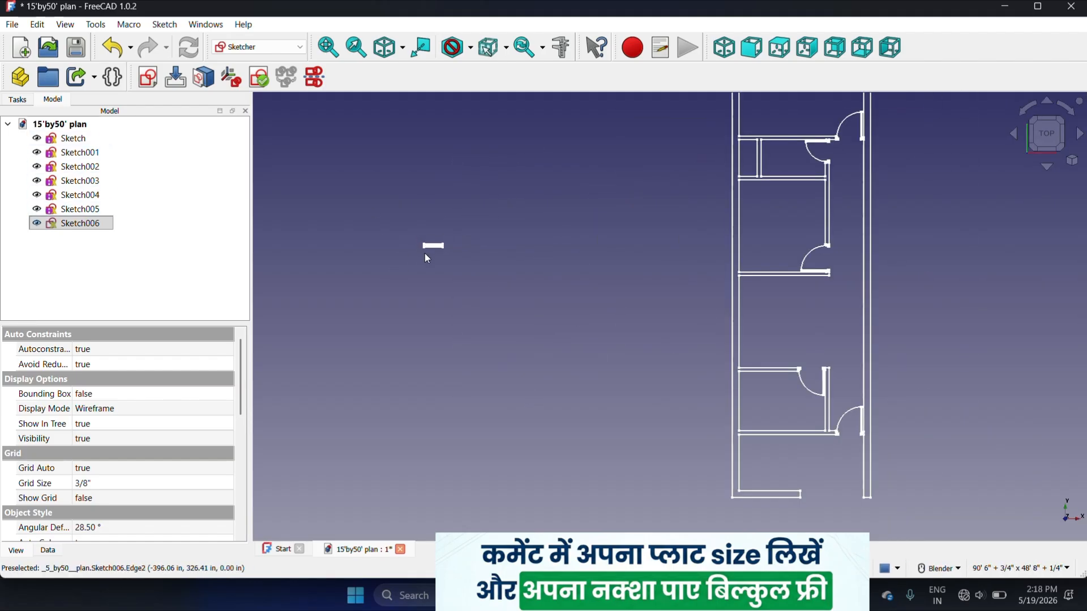
pyautogui.scroll(4, 650, 200)
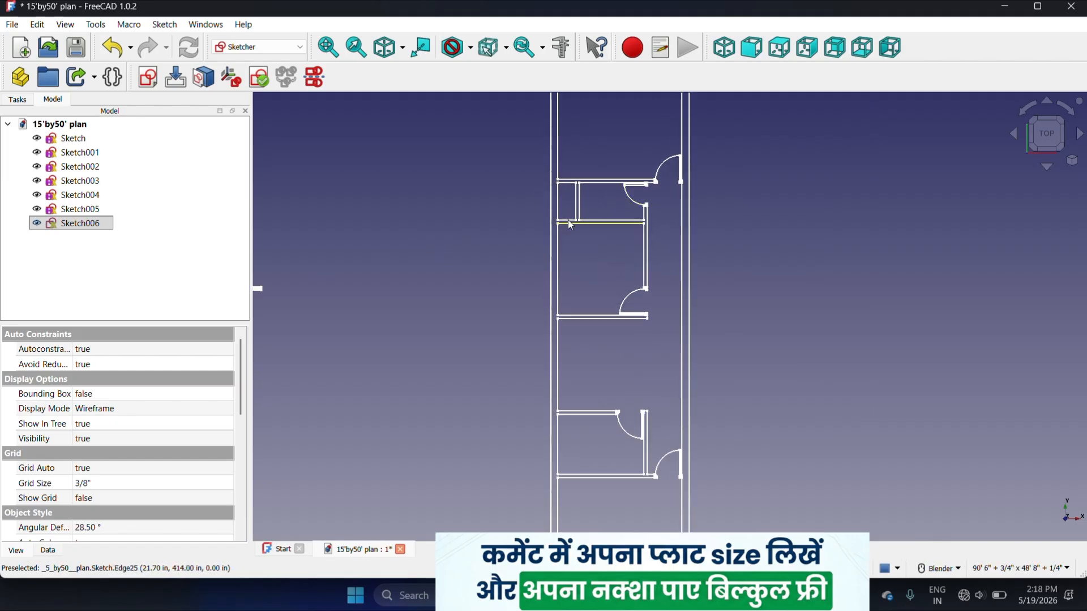
pyautogui.click(44, 26)
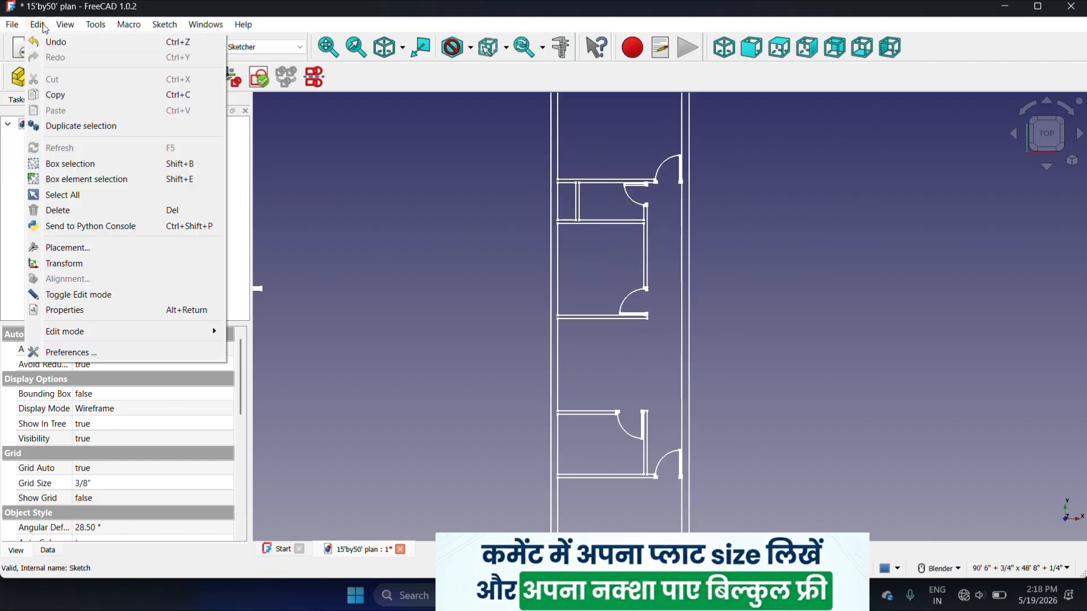
pyautogui.click(81, 125)
pyautogui.click(111, 225)
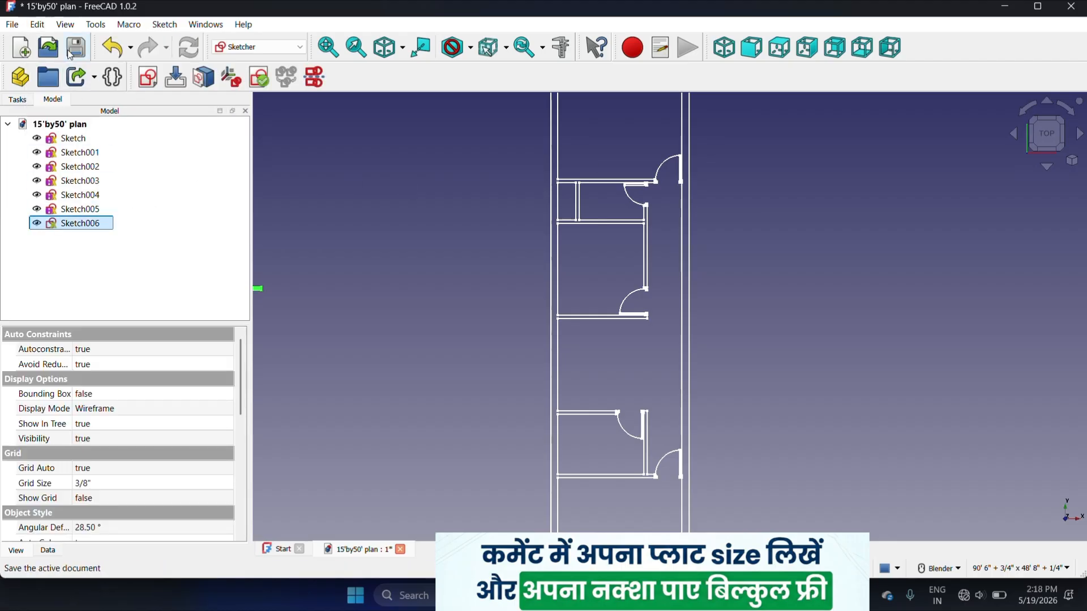
pyautogui.click(38, 26)
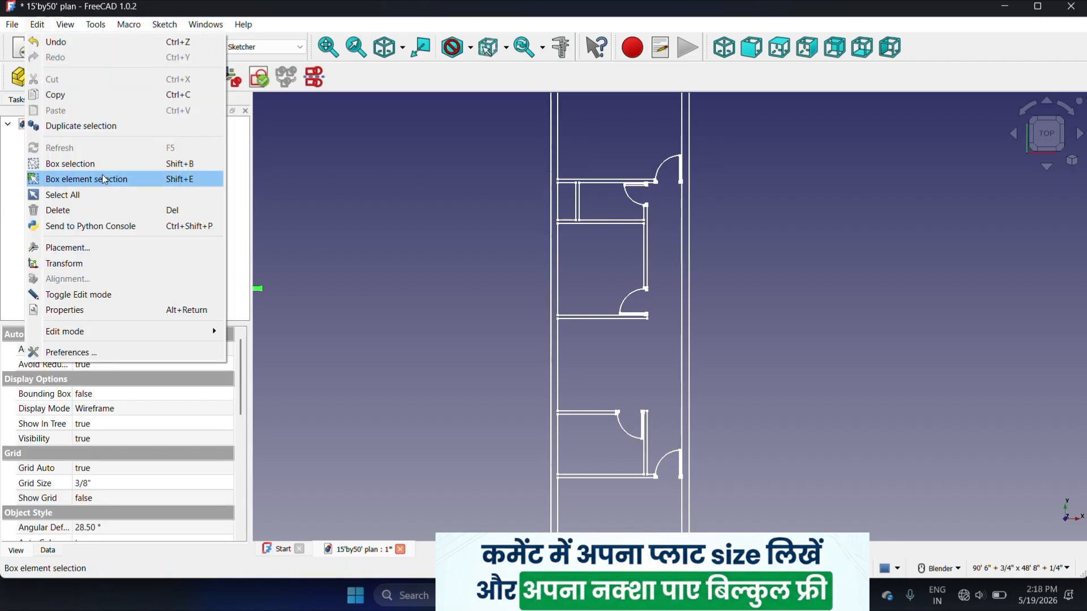
pyautogui.click(119, 125)
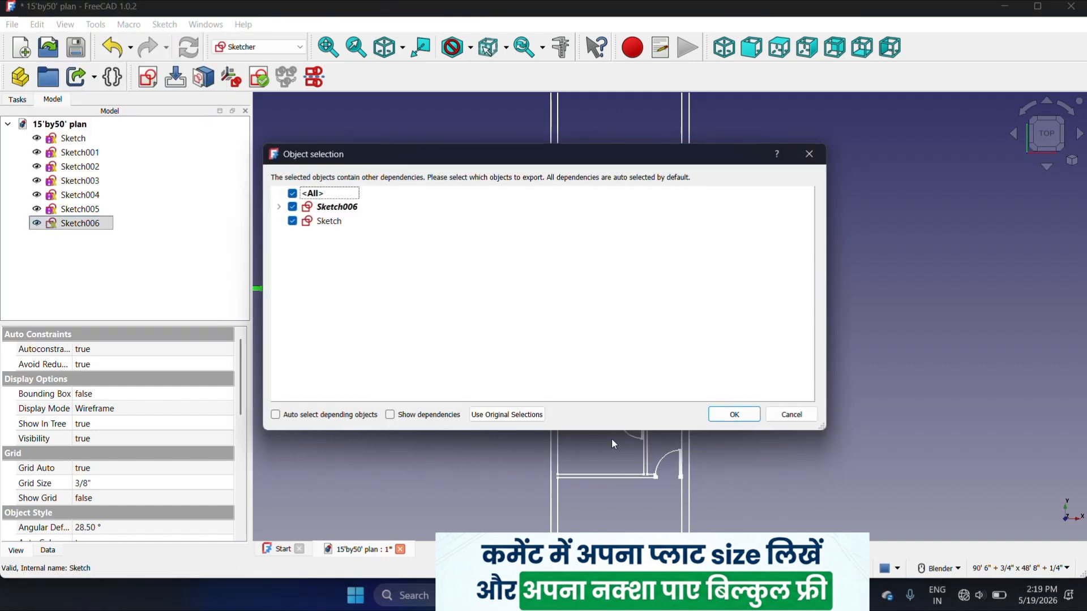
pyautogui.click(521, 416)
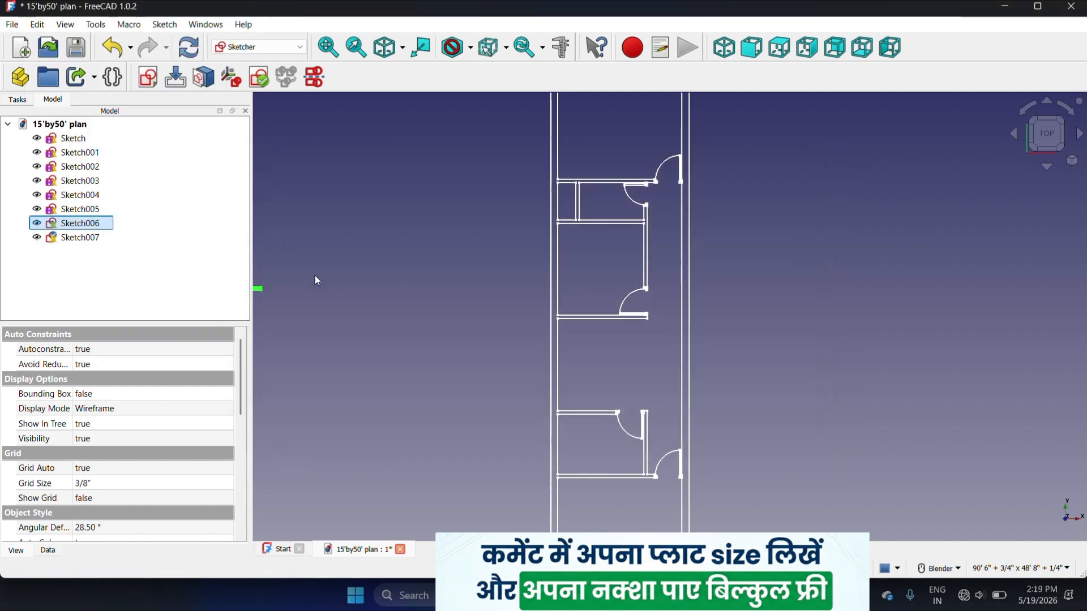
# - Make a second duplicate of the 2' rectangle symbol sketch, again from the original selection only
pyautogui.click(38, 28)
pyautogui.click(94, 125)
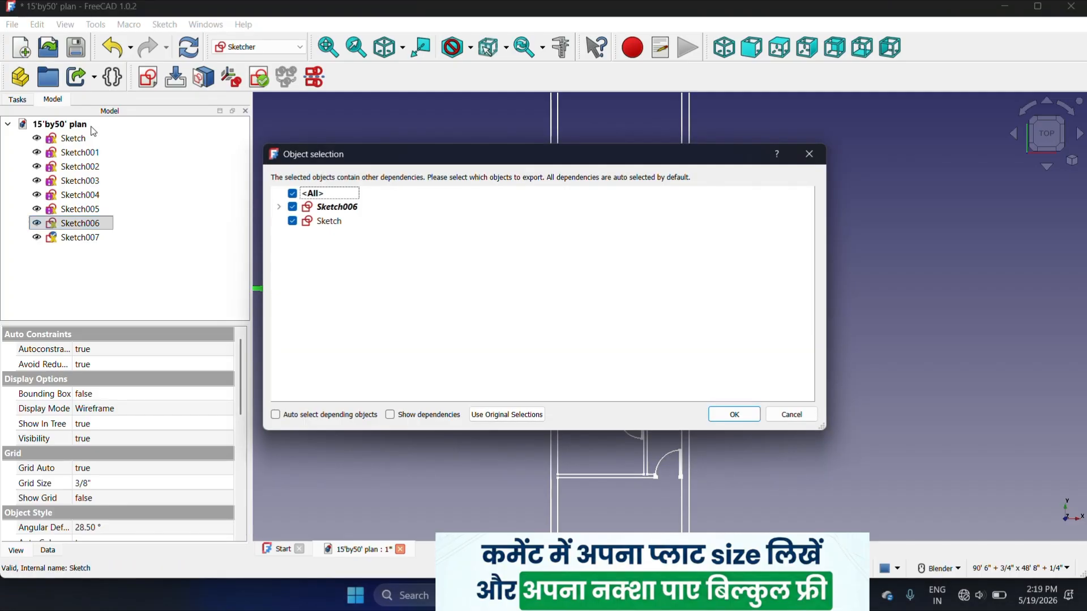
pyautogui.click(498, 414)
pyautogui.scroll(3, 449, 265)
pyautogui.scroll(-3, 450, 270)
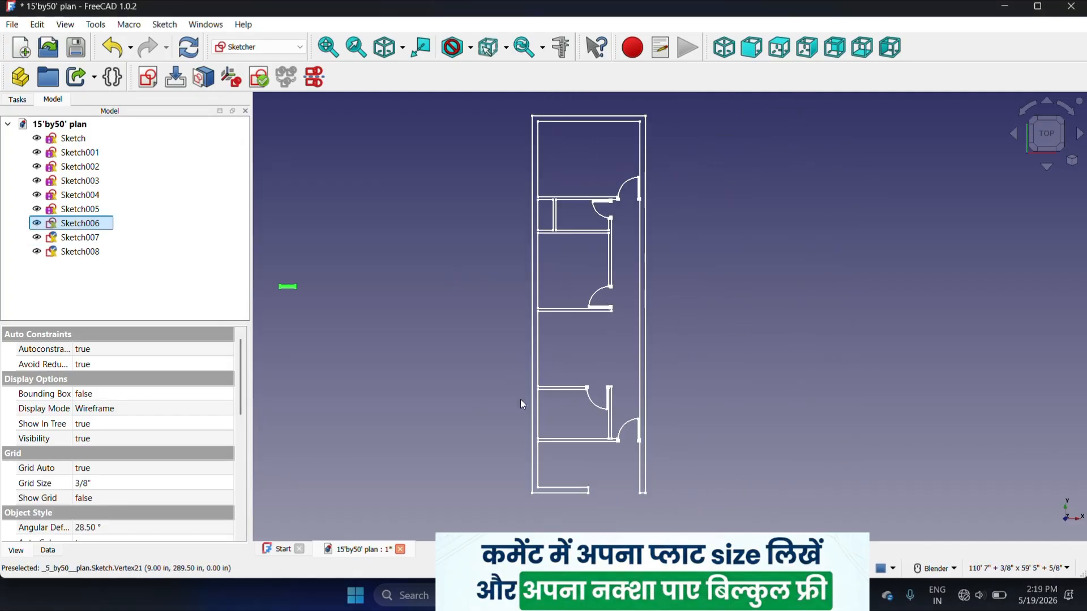
# - Deselect the rectangle symbol and switch to the Draft workbench
pyautogui.scroll(2, 523, 390)
pyautogui.scroll(-2, 518, 373)
pyautogui.scroll(3, 315, 276)
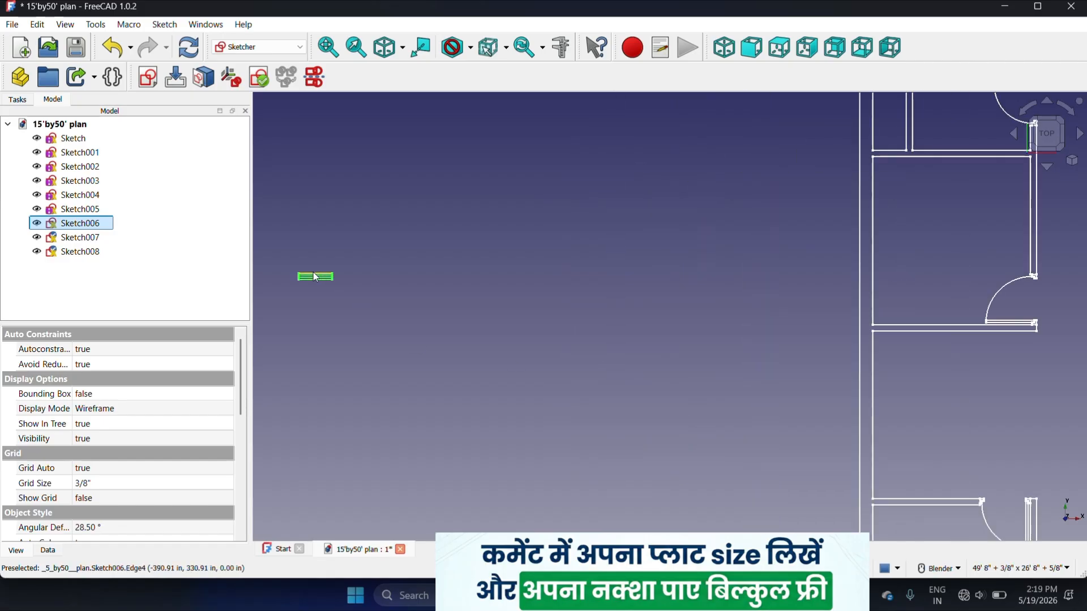
pyautogui.scroll(-3, 315, 276)
pyautogui.click(330, 111)
pyautogui.click(272, 46)
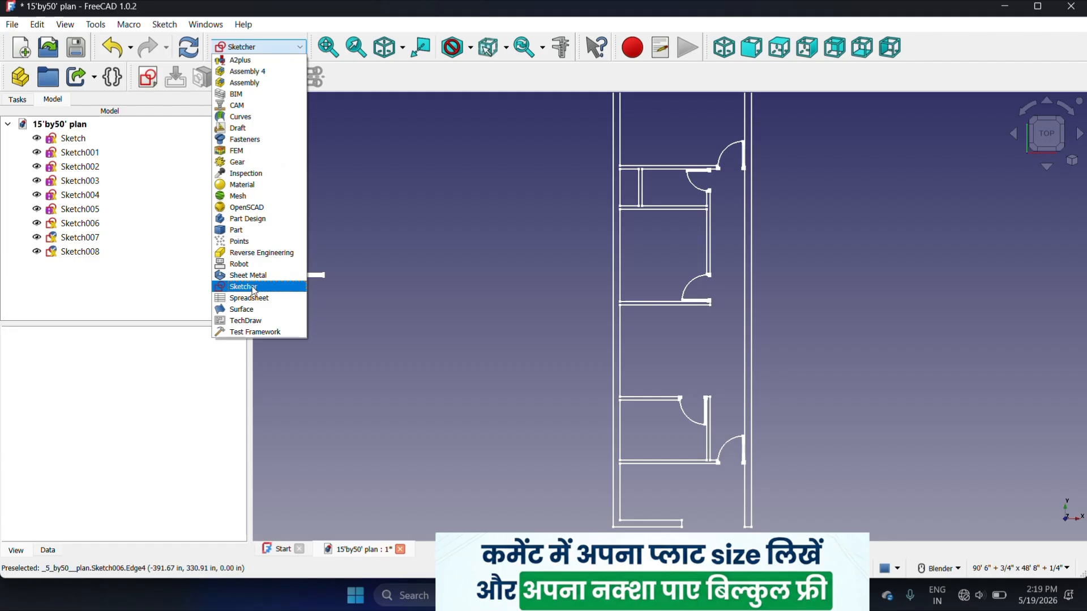
pyautogui.click(273, 96)
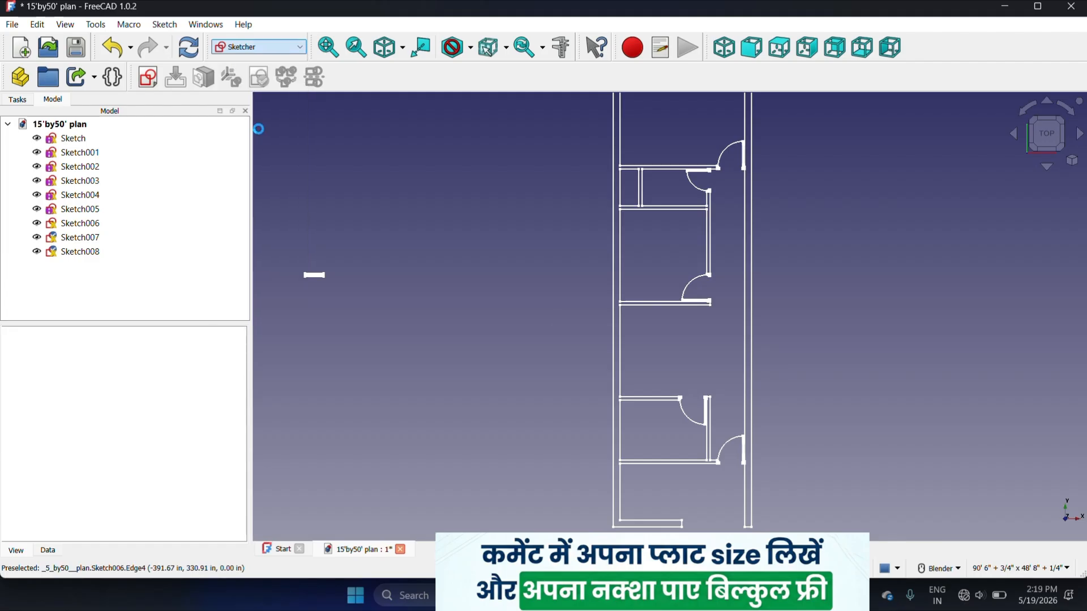
pyautogui.scroll(-2, 386, 240)
pyautogui.scroll(2, 385, 239)
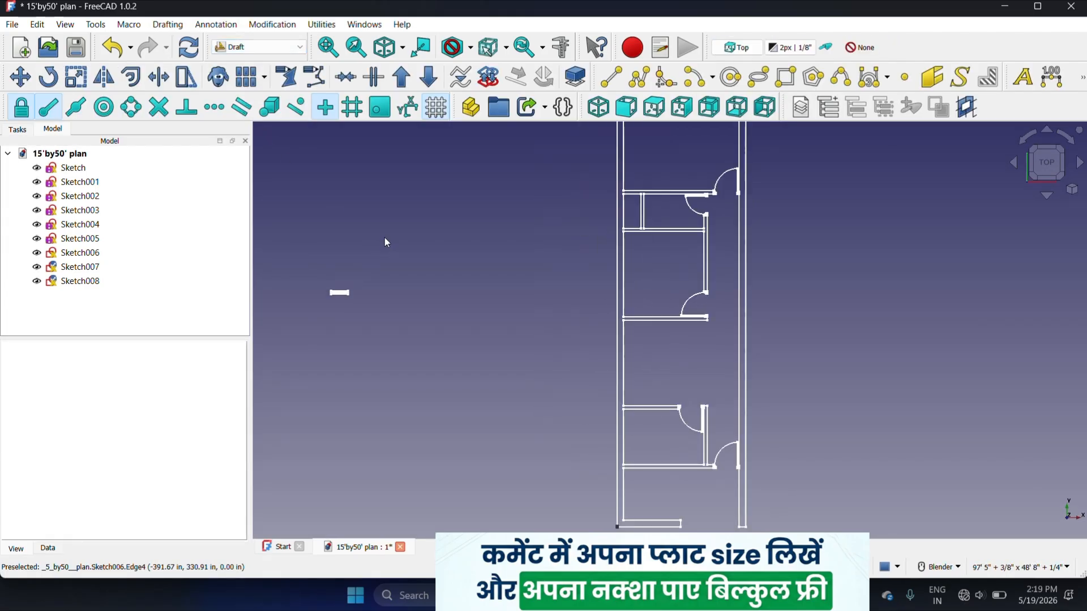
# - Try to move the window sketch Sketch006 by its lower corner to the upper inner corner of the plan's narrow shaft
pyautogui.click(90, 253)
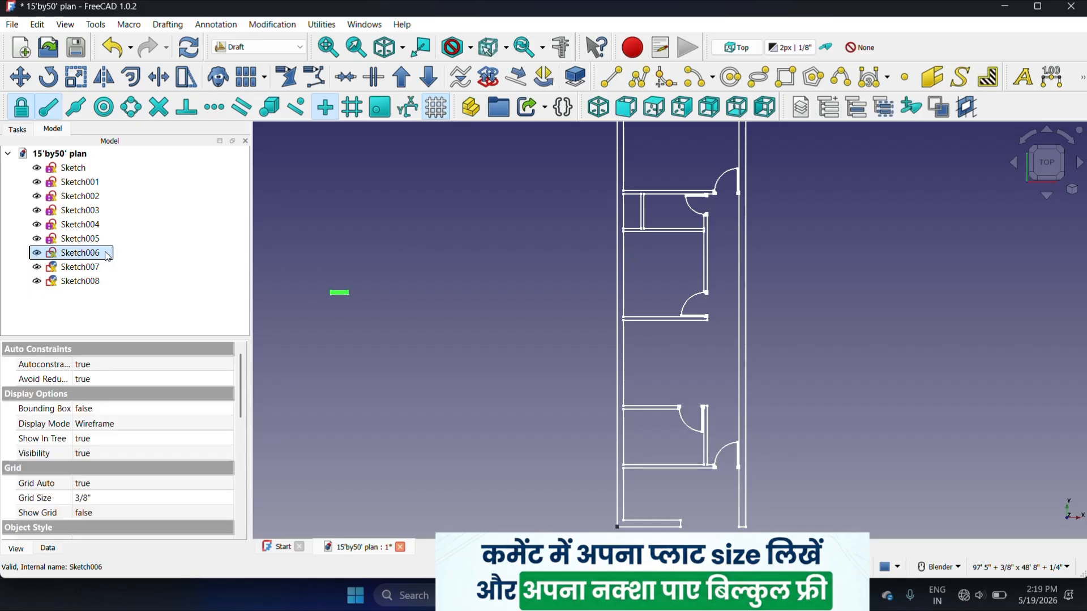
pyautogui.click(20, 77)
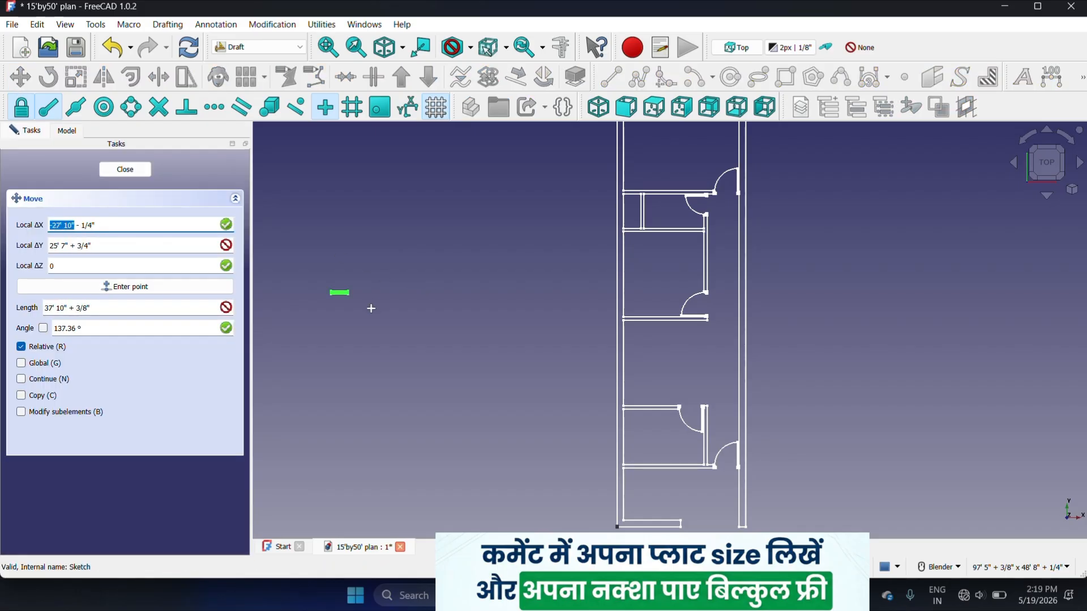
pyautogui.scroll(2, 353, 273)
pyautogui.scroll(2, 353, 274)
pyautogui.scroll(-4, 352, 280)
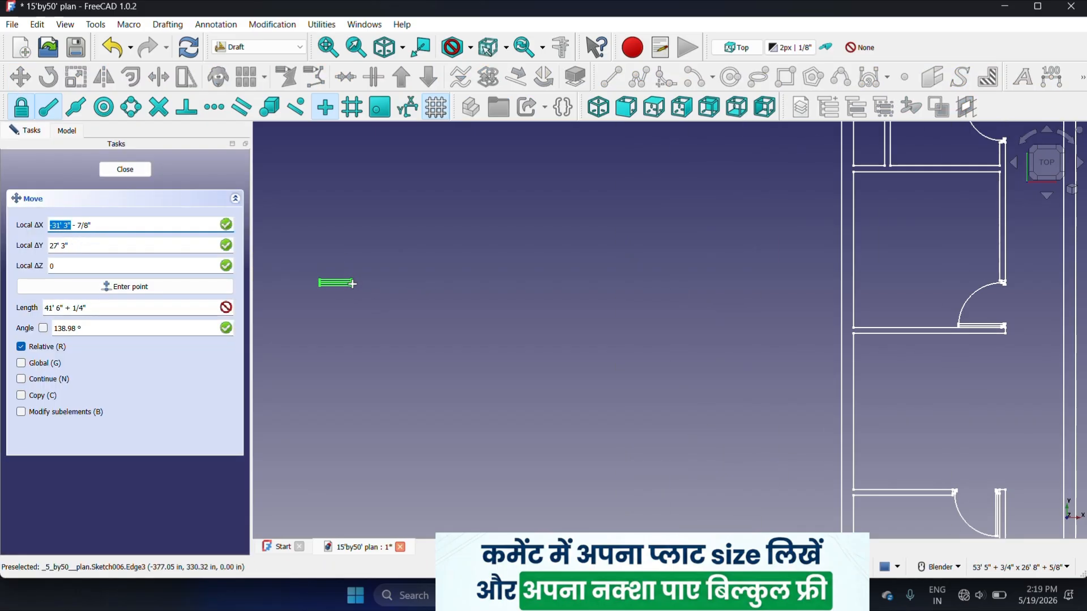
pyautogui.scroll(3, 351, 283)
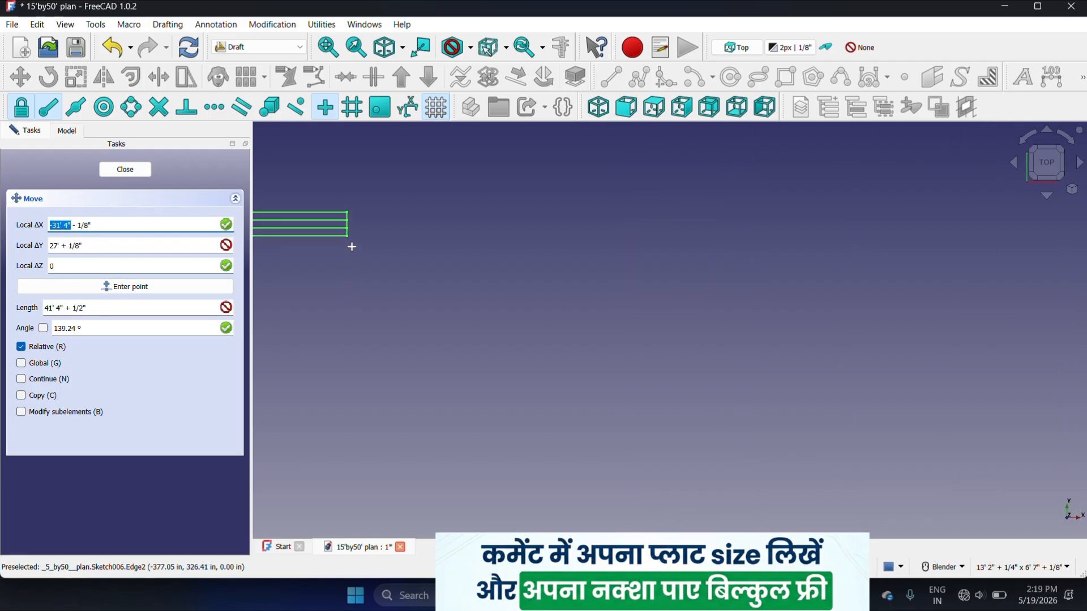
pyautogui.scroll(-4, 351, 271)
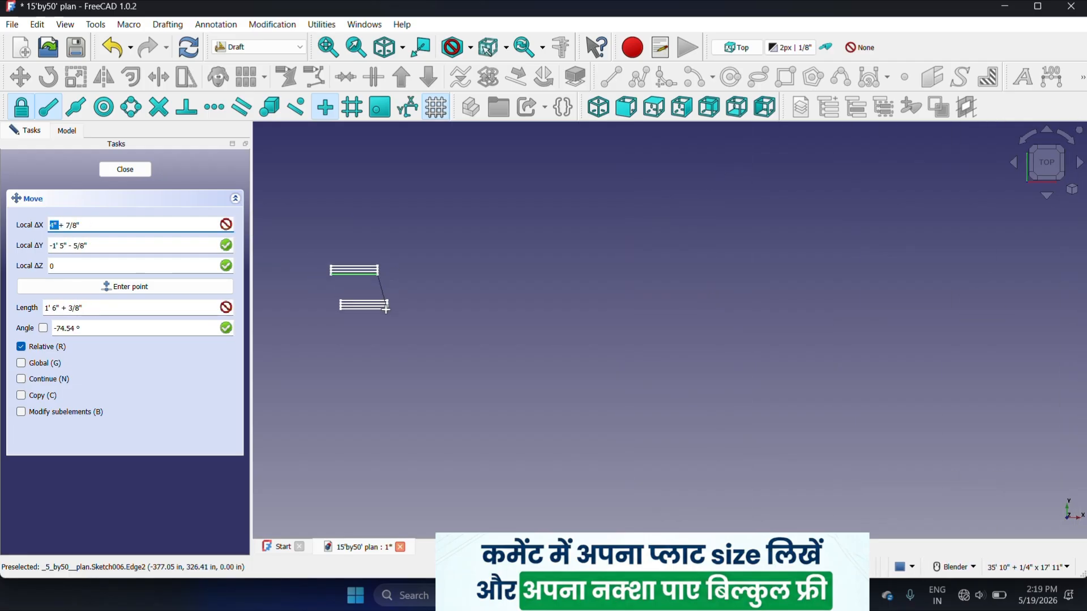
pyautogui.scroll(2, 583, 232)
pyautogui.scroll(3, 651, 200)
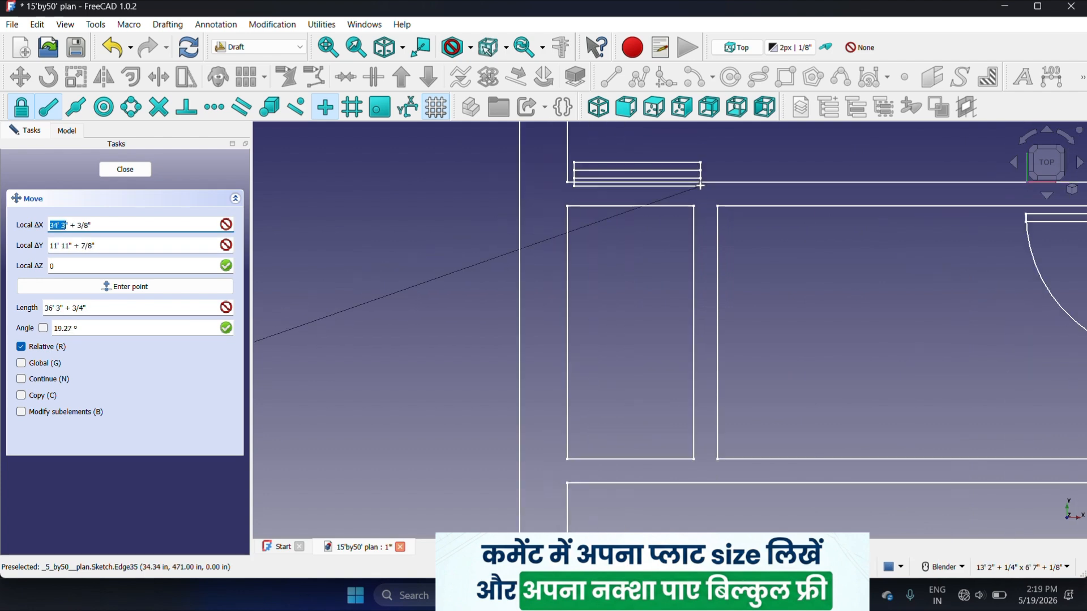
pyautogui.scroll(3, 692, 205)
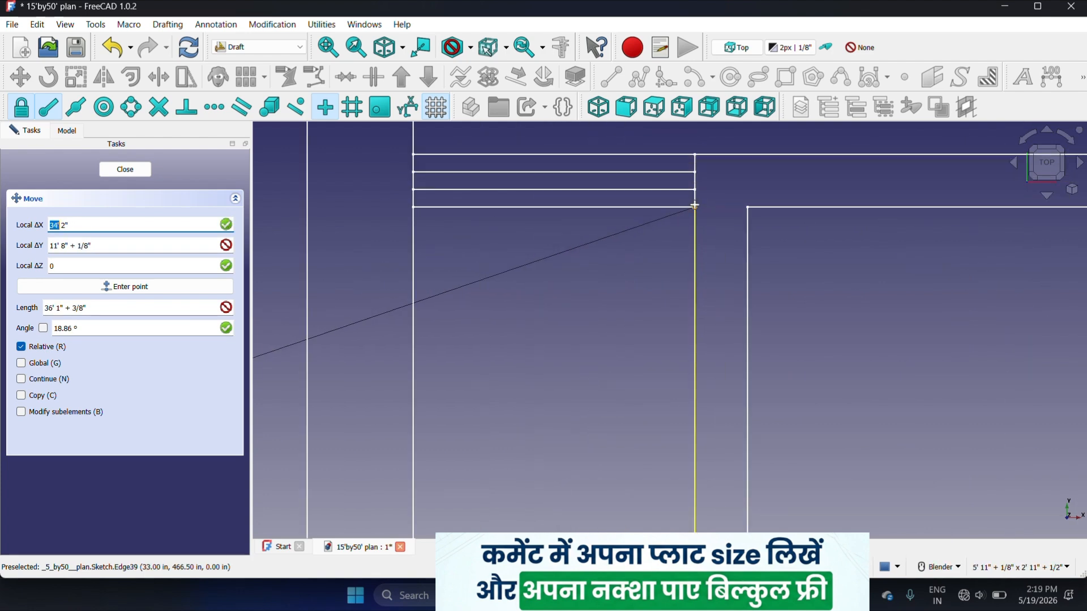
pyautogui.click(695, 205)
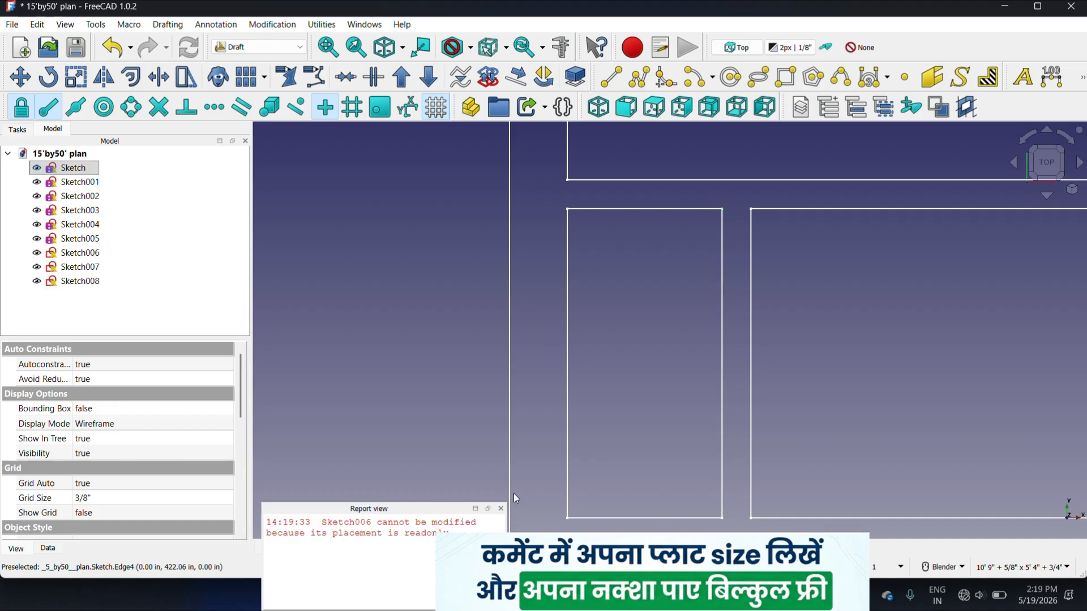
pyautogui.click(500, 509)
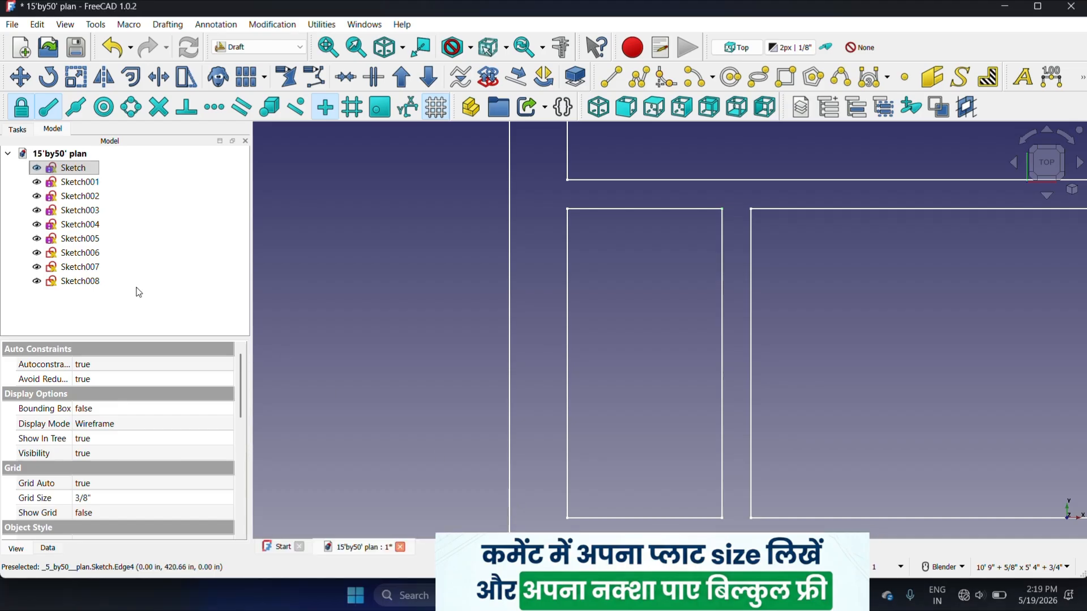
# - Detach Sketch006 by setting its attachment mode to Deactivated
pyautogui.click(101, 255)
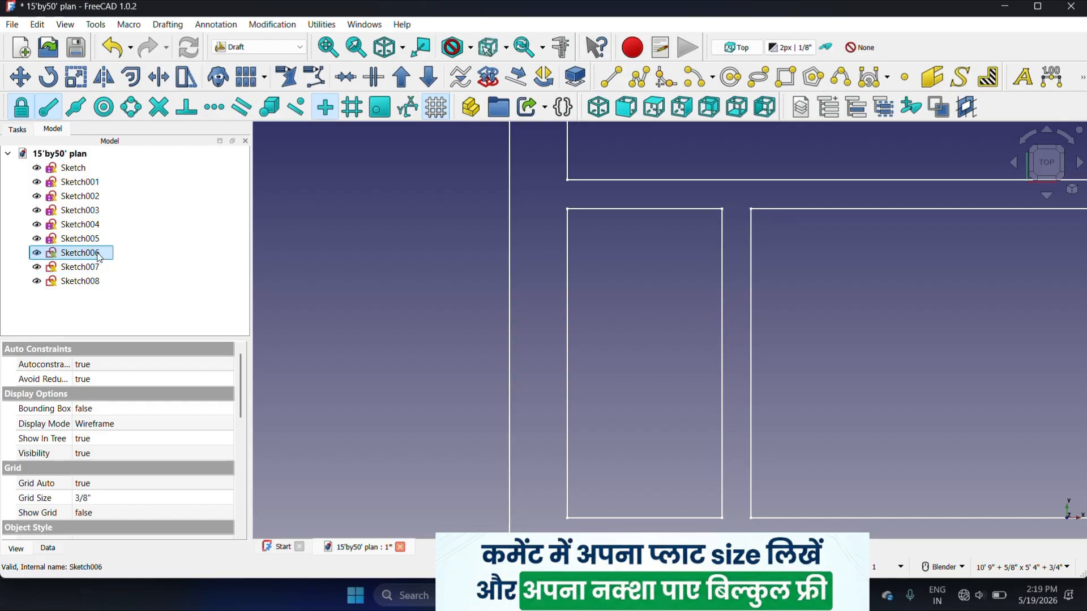
pyautogui.rightClick(100, 256)
pyautogui.click(144, 26)
pyautogui.click(98, 338)
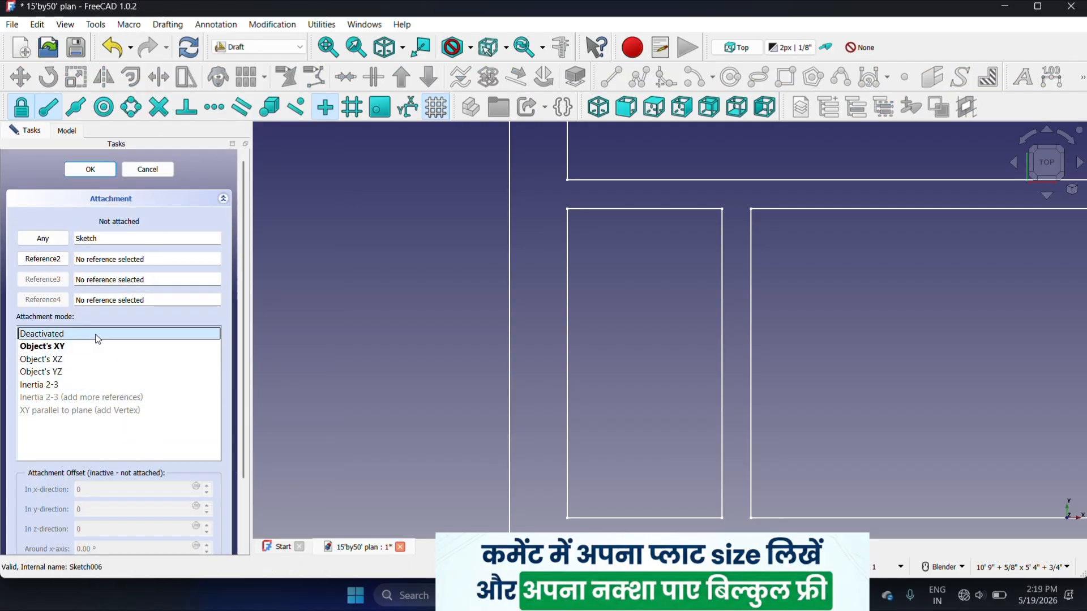
pyautogui.click(95, 170)
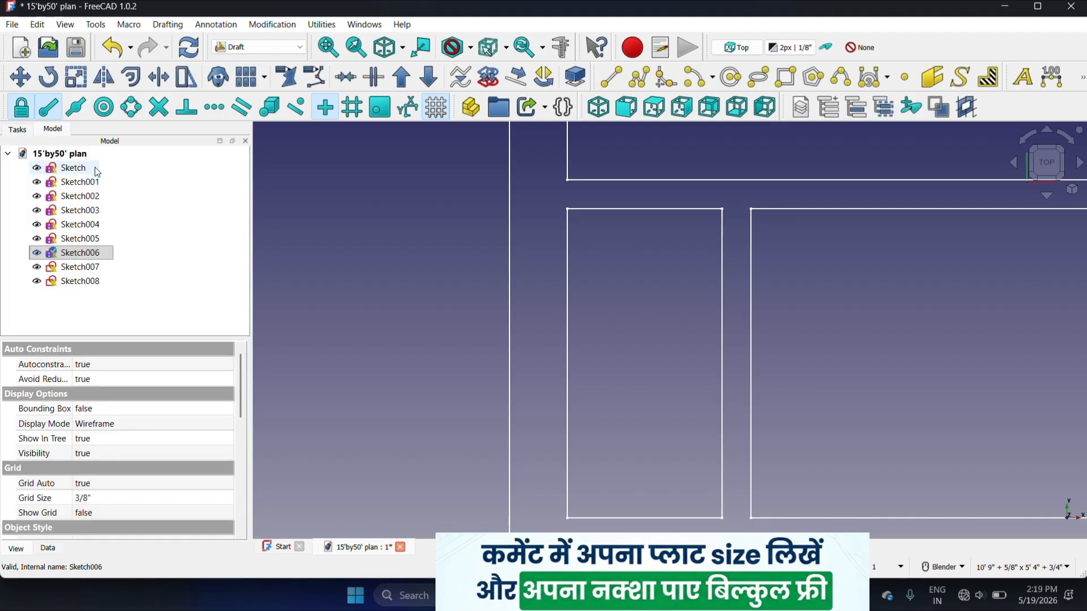
# - Delete the sketches Sketch007 and Sketch008
pyautogui.click(105, 270)
pyautogui.rightClick(109, 273)
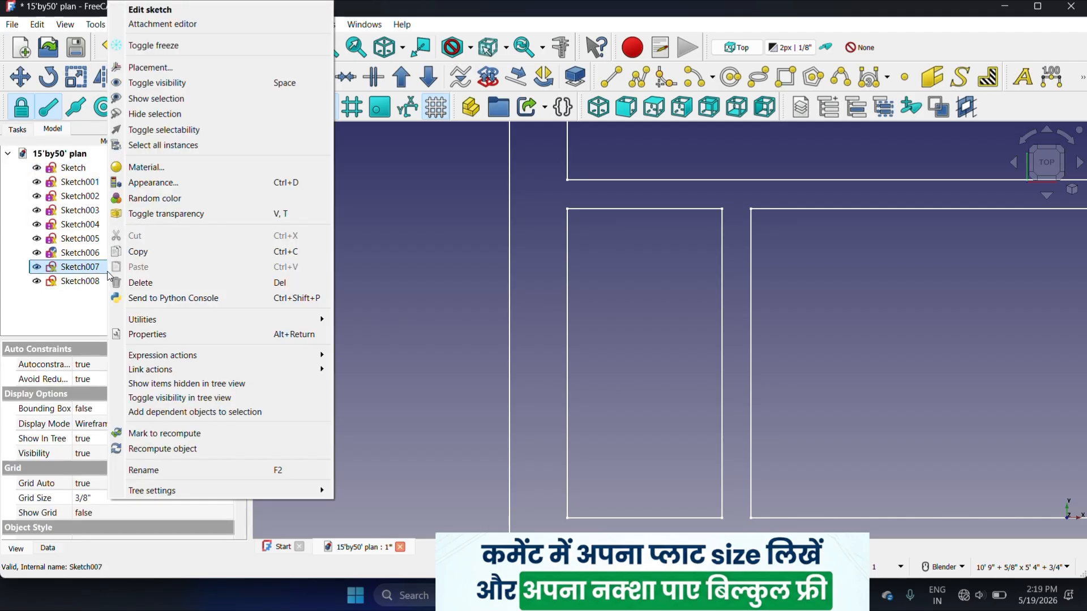
pyautogui.click(140, 282)
pyautogui.click(96, 266)
pyautogui.rightClick(101, 267)
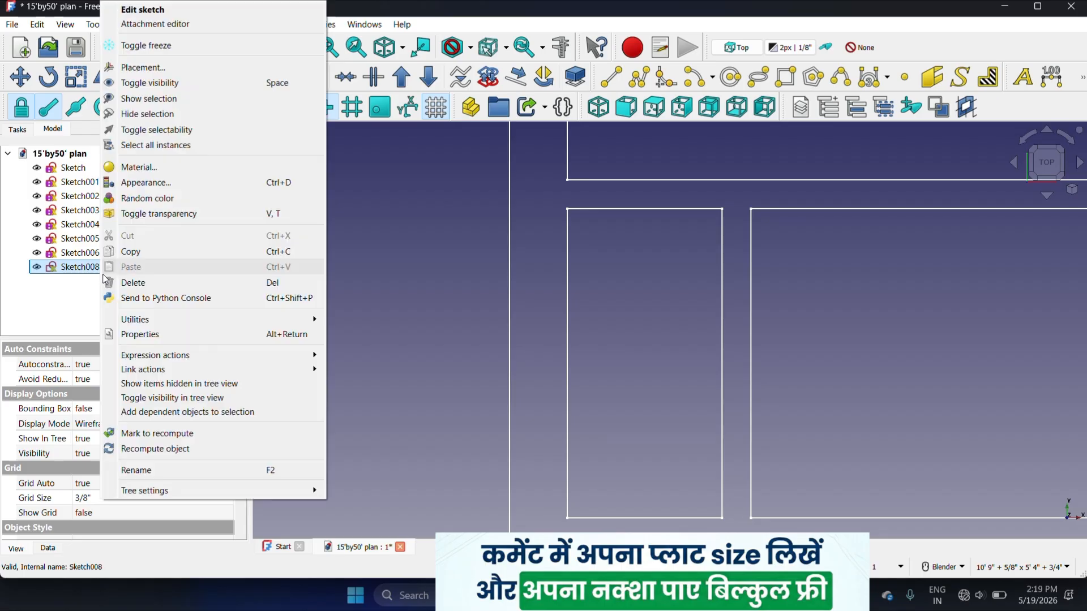
pyautogui.click(142, 282)
# - Duplicate Sketch006 twice, using only the original selection and excluding its dependencies
pyautogui.click(101, 257)
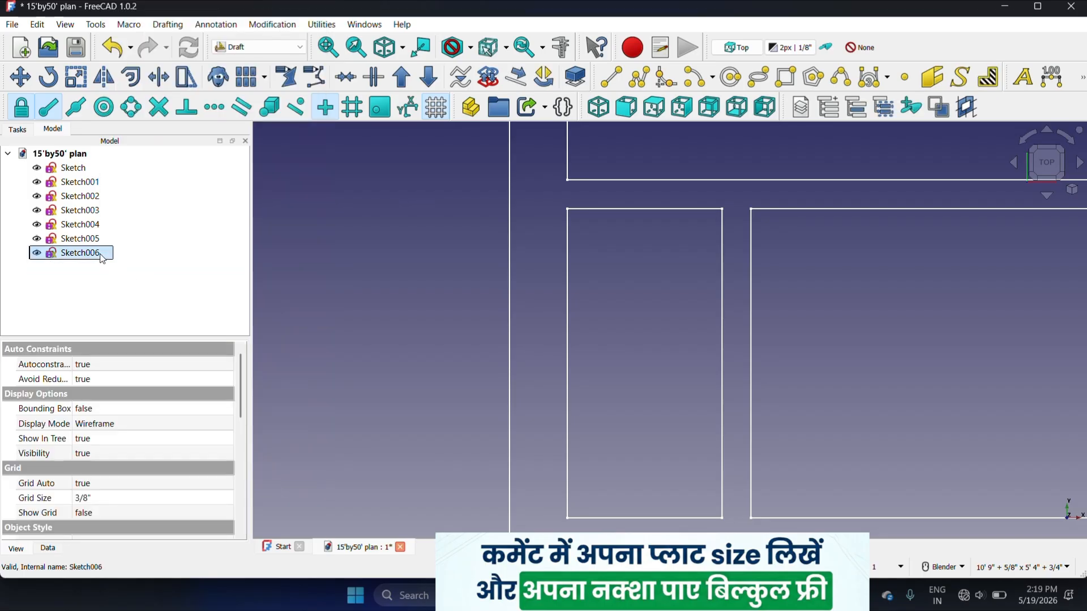
pyautogui.rightClick(102, 257)
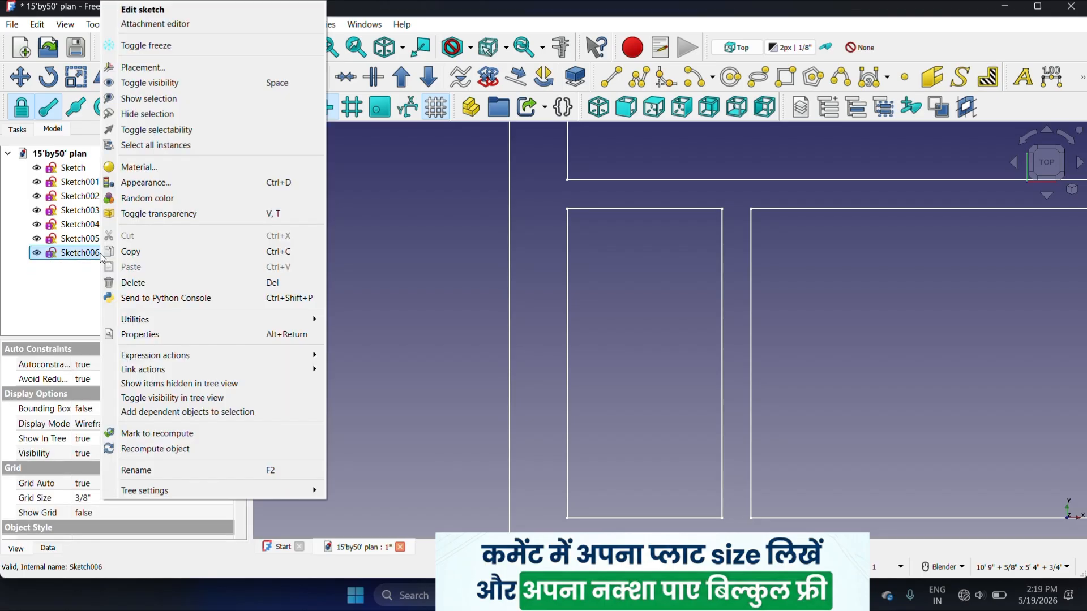
pyautogui.click(430, 260)
pyautogui.click(85, 253)
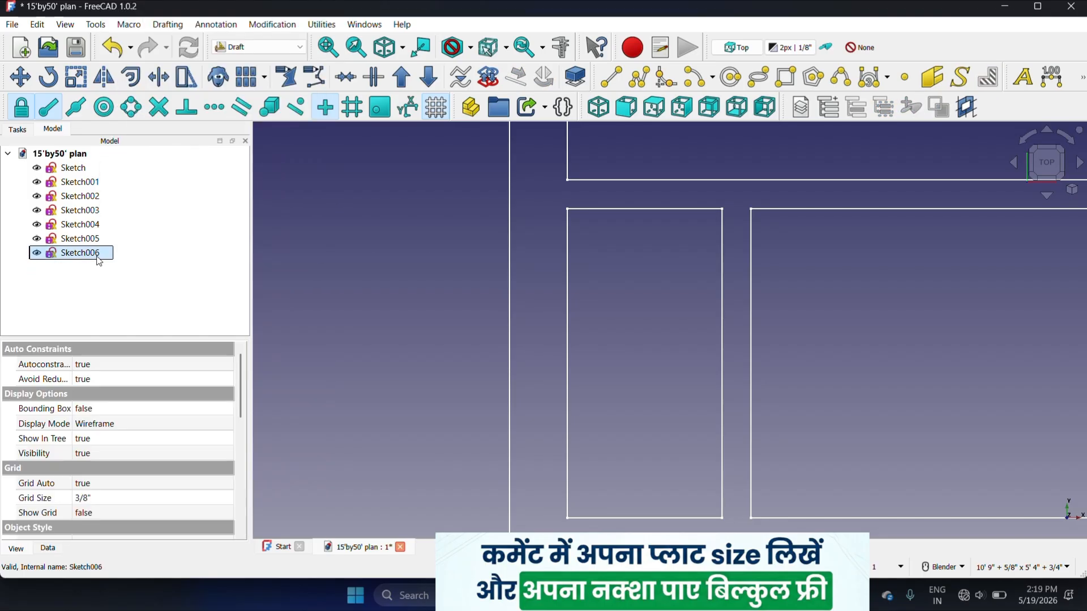
pyautogui.click(37, 25)
pyautogui.click(56, 124)
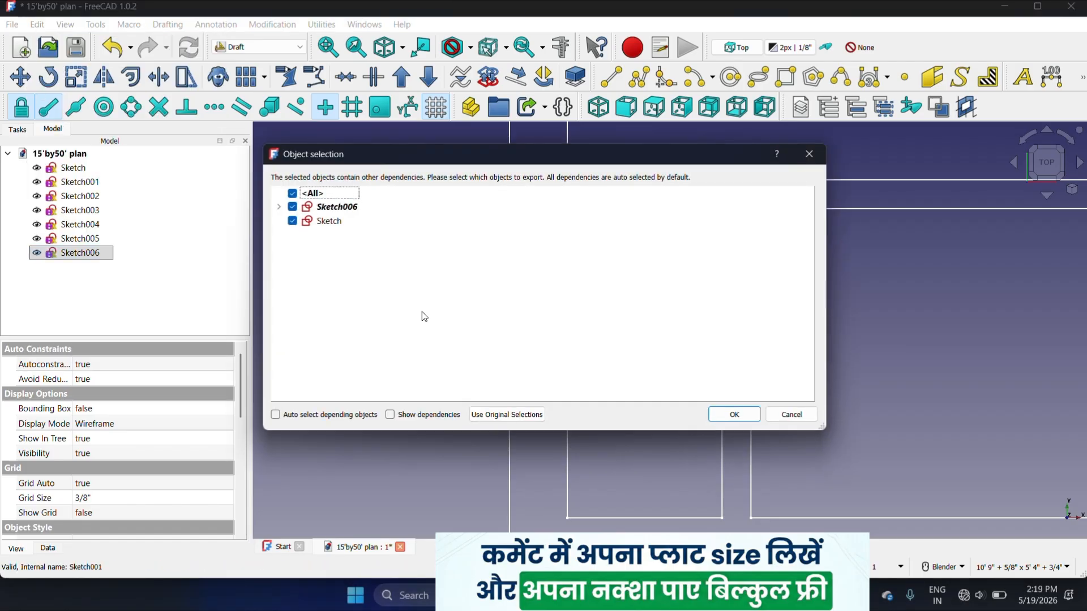
pyautogui.click(531, 416)
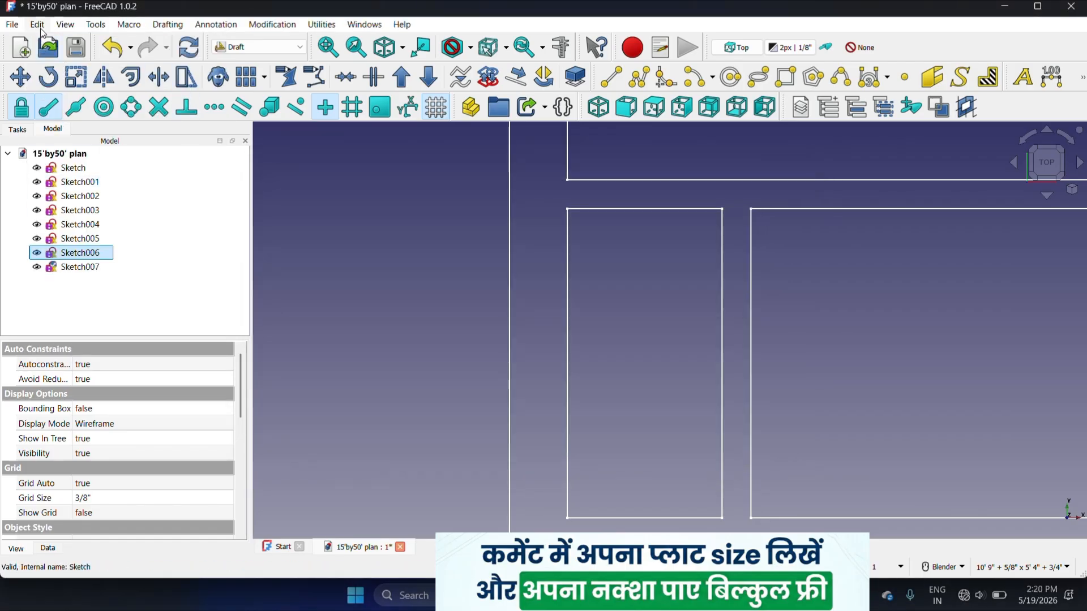
pyautogui.click(40, 29)
pyautogui.click(56, 124)
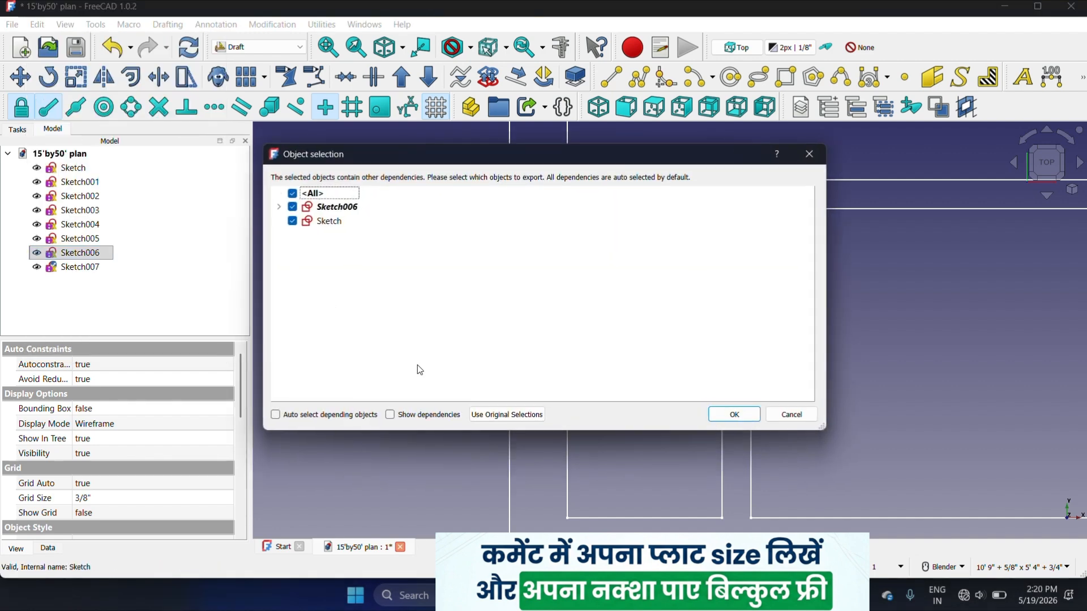
pyautogui.click(512, 414)
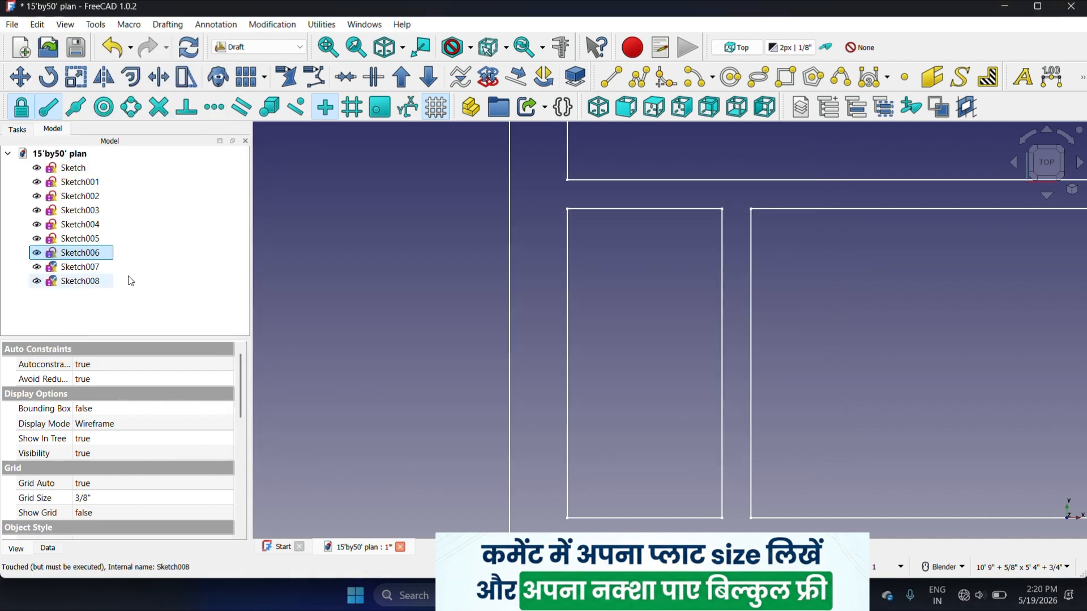
# - Check the attachment mode of the duplicated Sketch007
pyautogui.rightClick(108, 268)
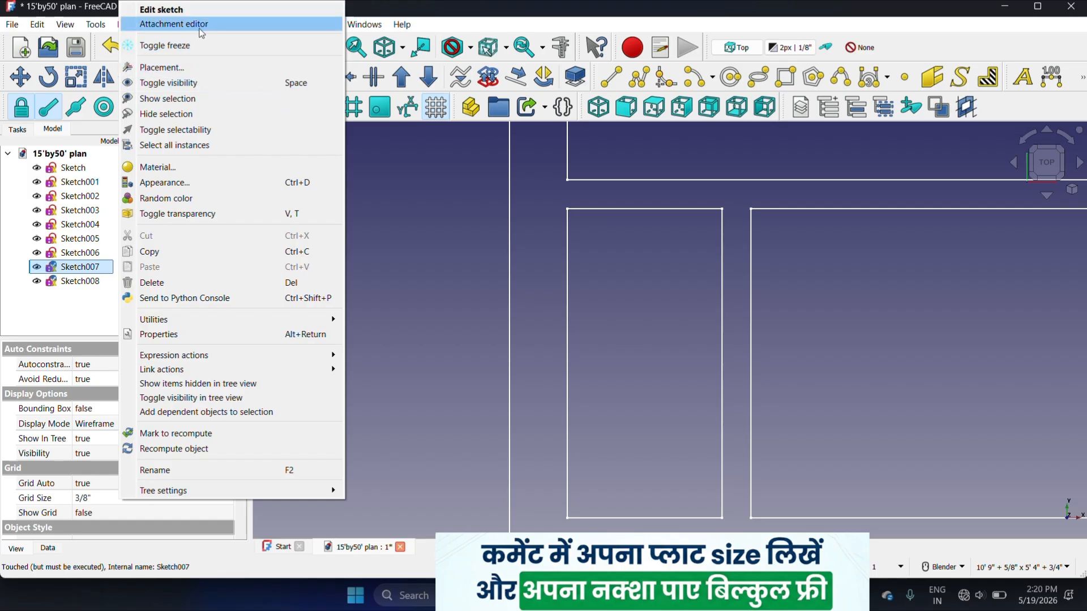
pyautogui.click(201, 33)
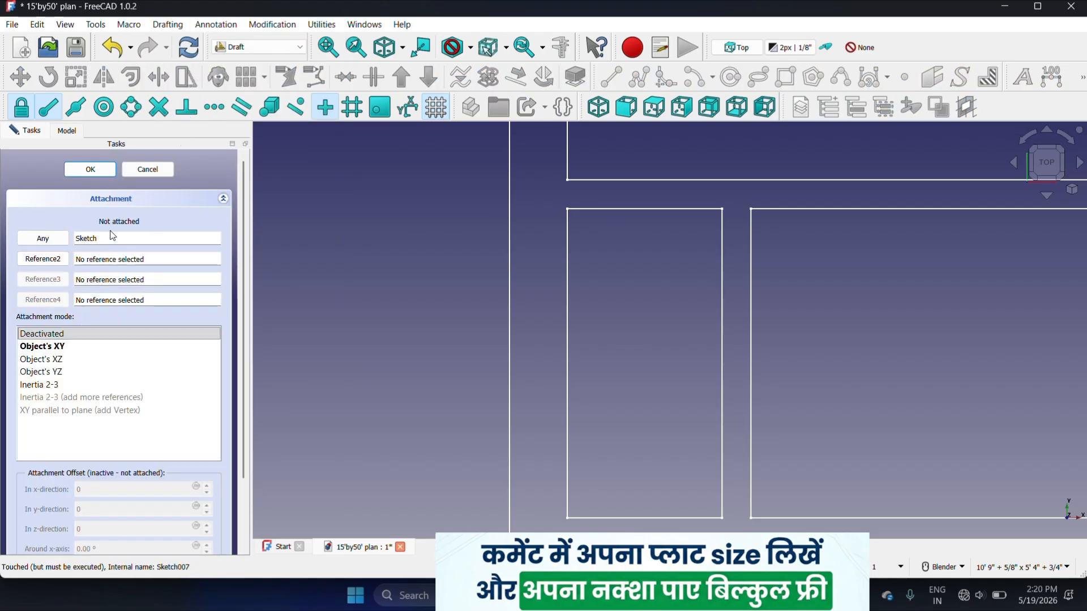
pyautogui.click(93, 170)
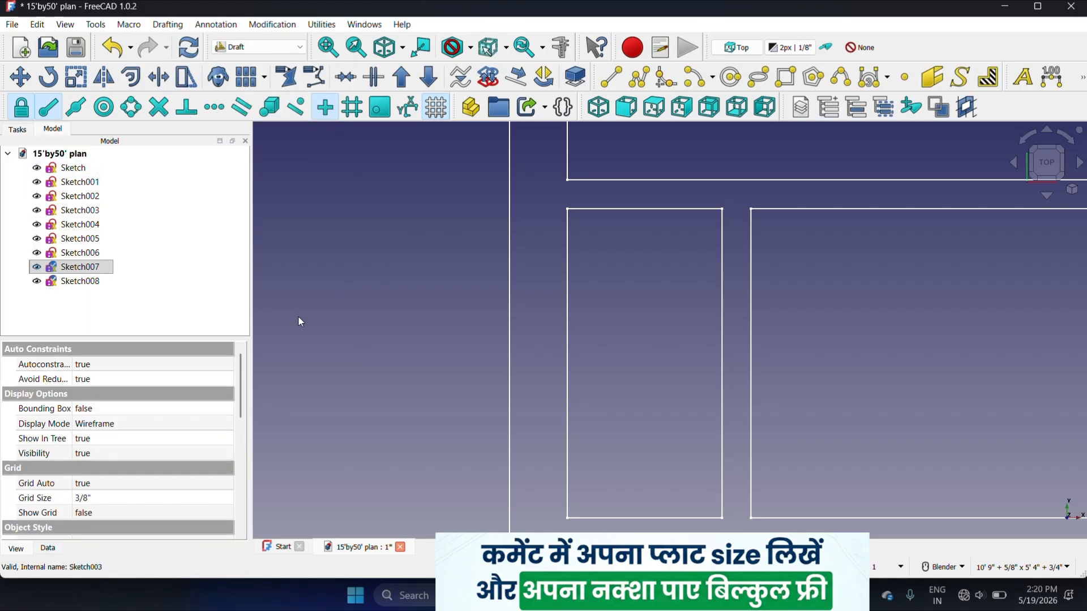
# - Move Sketch006 by its lower-right corner to the narrow shaft's upper-right inner corner, placing the window in the wall above
pyautogui.scroll(-3, 298, 318)
pyautogui.click(90, 253)
pyautogui.scroll(-4, 446, 287)
pyautogui.scroll(-5, 448, 290)
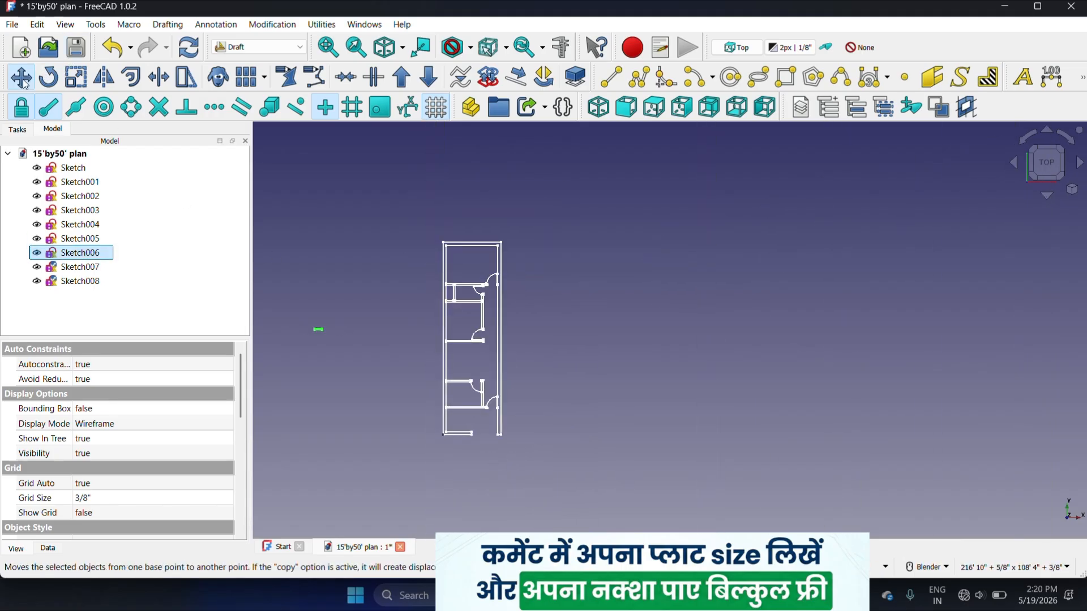
pyautogui.click(20, 78)
pyautogui.scroll(5, 419, 323)
pyautogui.scroll(5, 447, 311)
pyautogui.click(453, 301)
pyautogui.scroll(-5, 436, 328)
pyautogui.scroll(-3, 422, 357)
pyautogui.scroll(6, 625, 252)
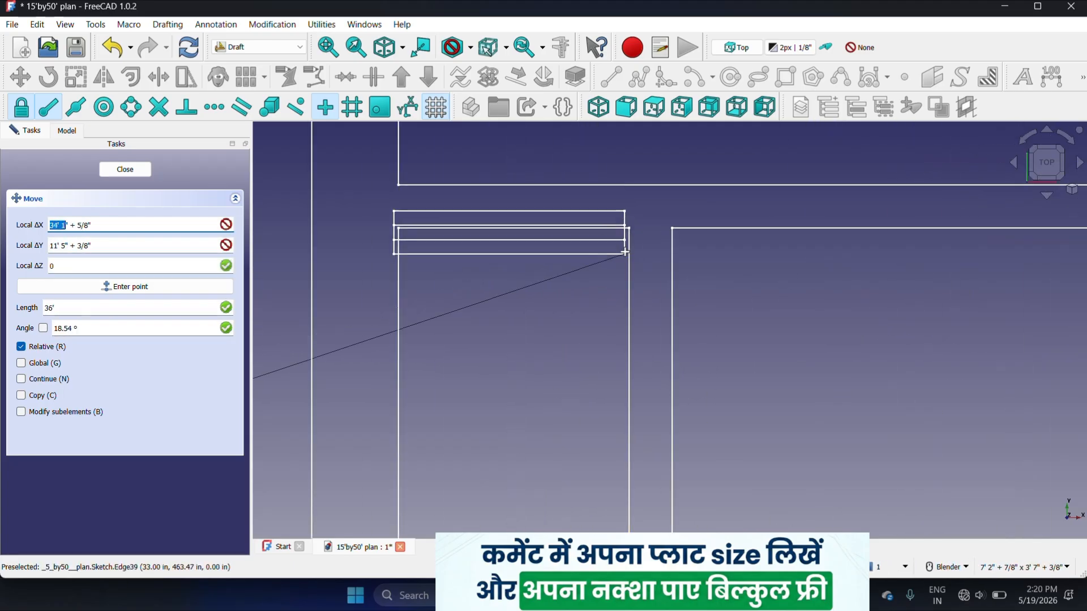
pyautogui.click(629, 228)
pyautogui.scroll(-8, 593, 256)
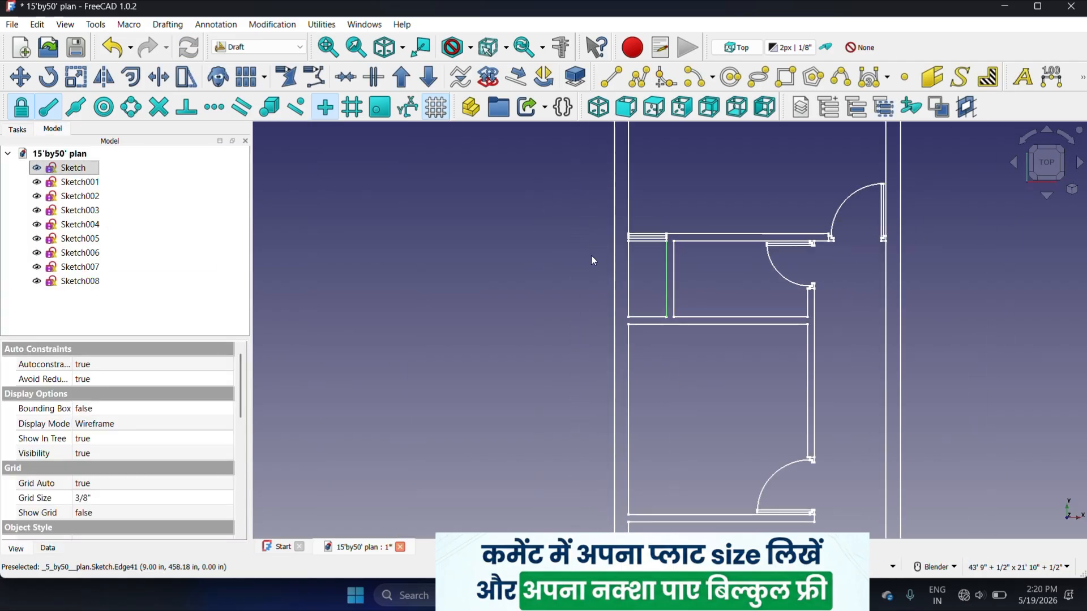
# - Move Sketch007 by its upper-right corner to the narrow shaft's lower-right inner corner, placing the window in the wall below
pyautogui.click(79, 267)
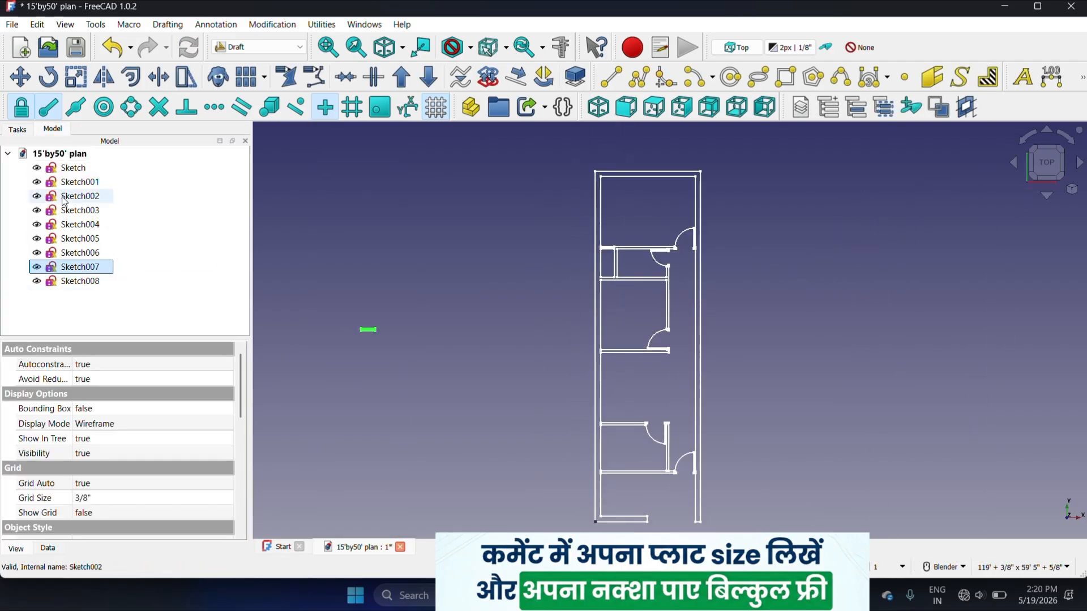
pyautogui.click(21, 77)
pyautogui.scroll(5, 357, 304)
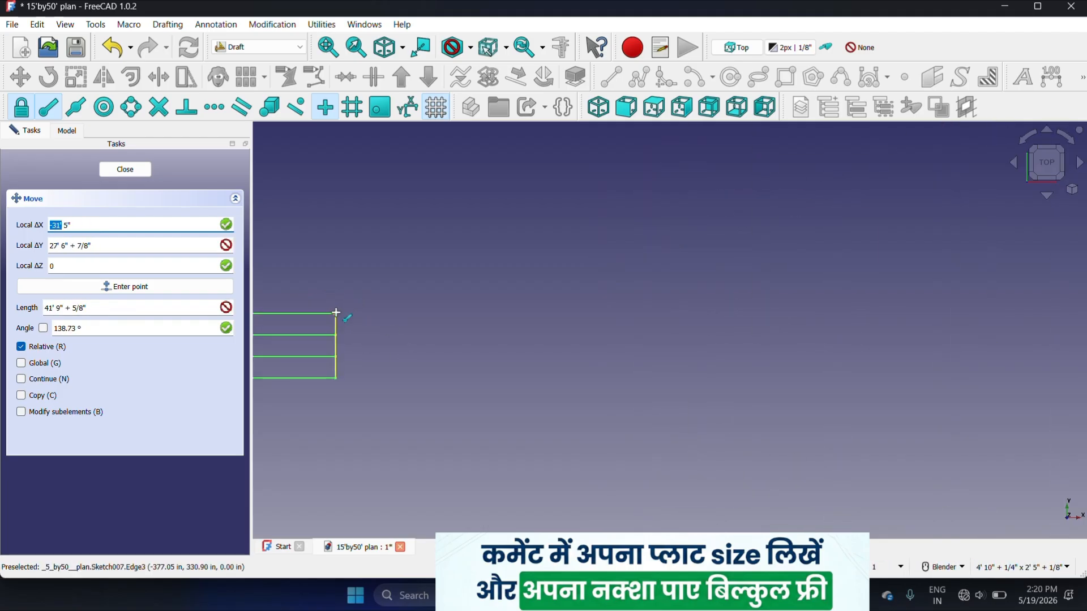
pyautogui.click(346, 312)
pyautogui.scroll(-5, 396, 399)
pyautogui.scroll(-5, 385, 393)
pyautogui.scroll(12, 630, 335)
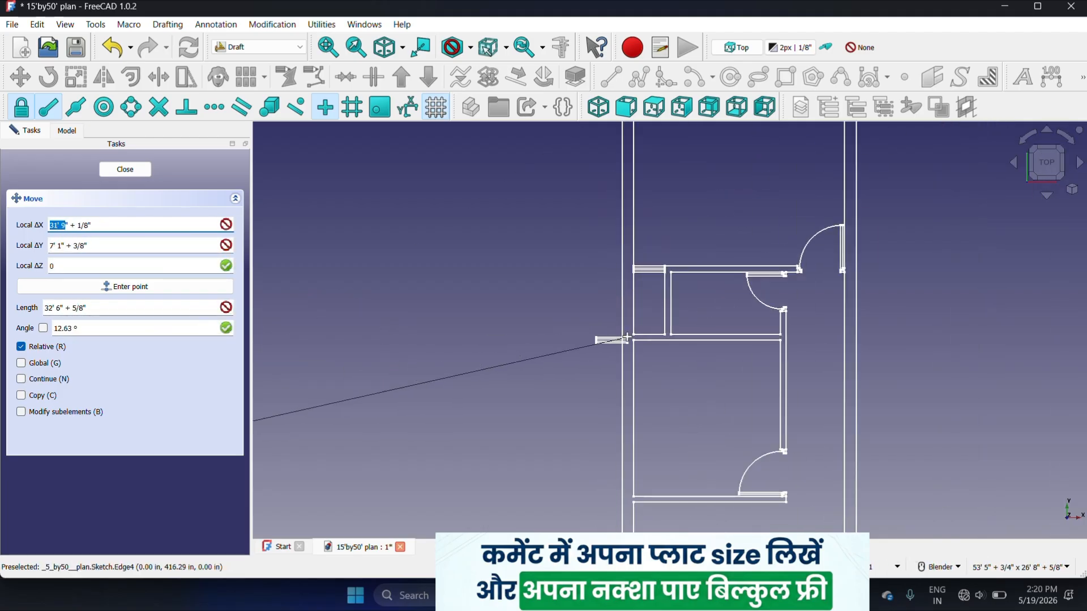
pyautogui.click(724, 338)
pyautogui.scroll(-5, 654, 370)
pyautogui.scroll(-8, 546, 348)
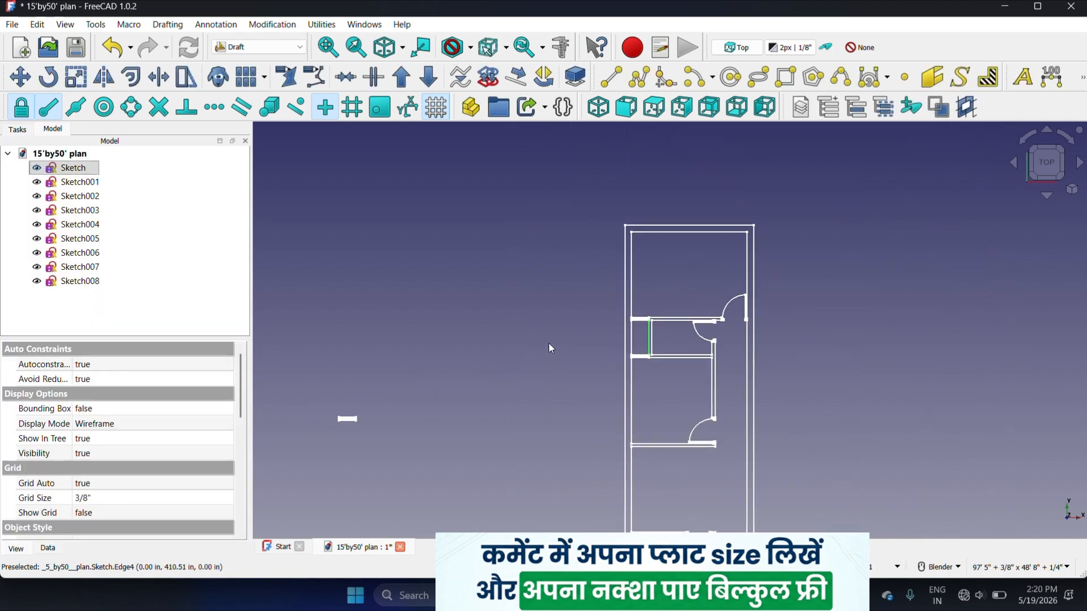
# - Rotate the window sketch Sketch008 by 90° clockwise so it stands vertical
pyautogui.scroll(8, 463, 372)
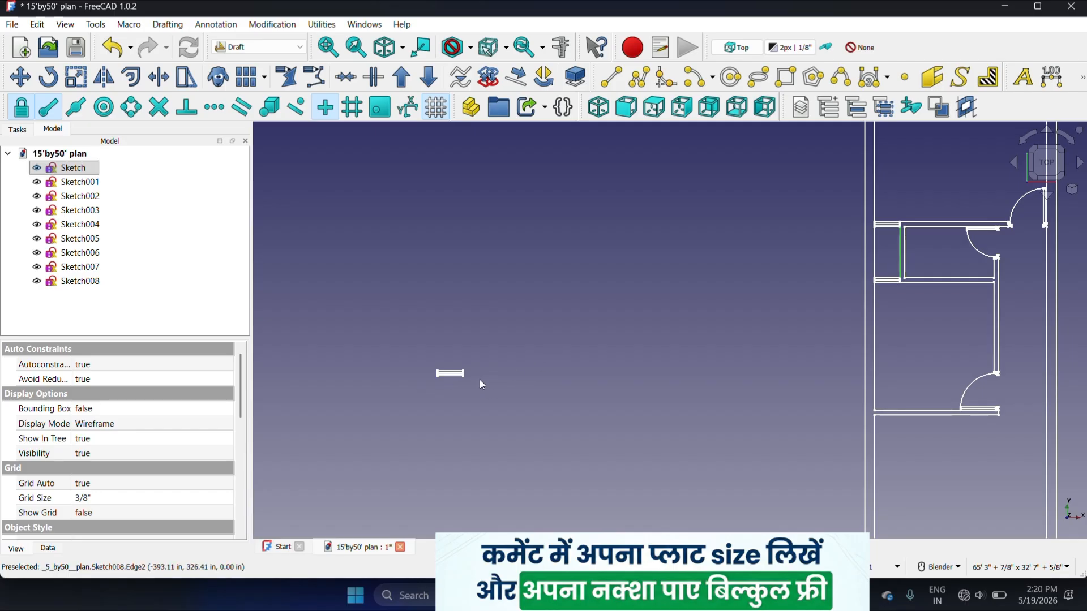
pyautogui.click(93, 285)
pyautogui.click(48, 77)
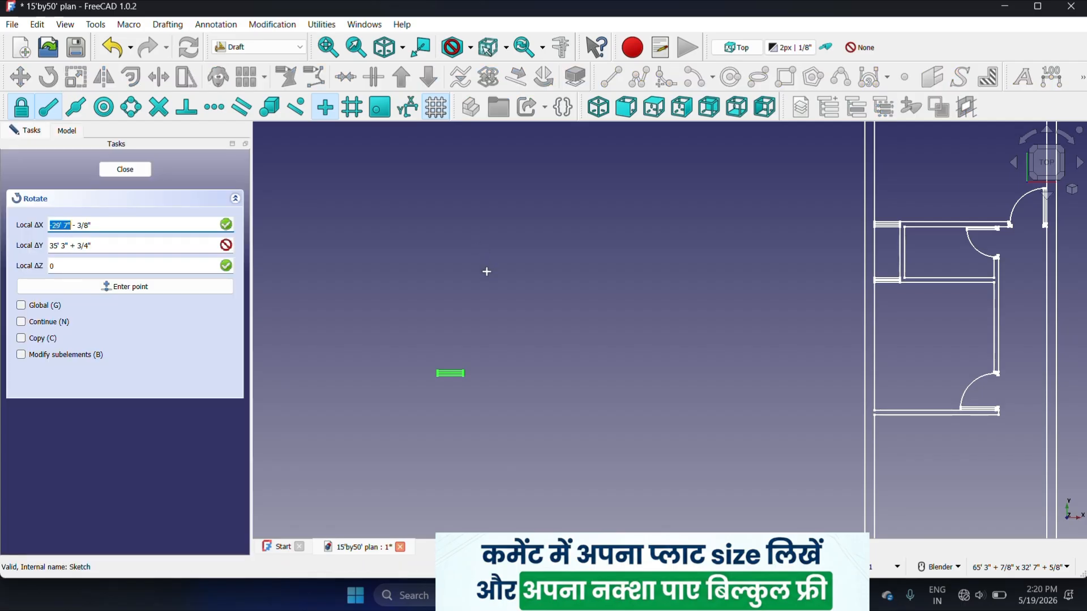
pyautogui.click(487, 271)
pyautogui.click(566, 274)
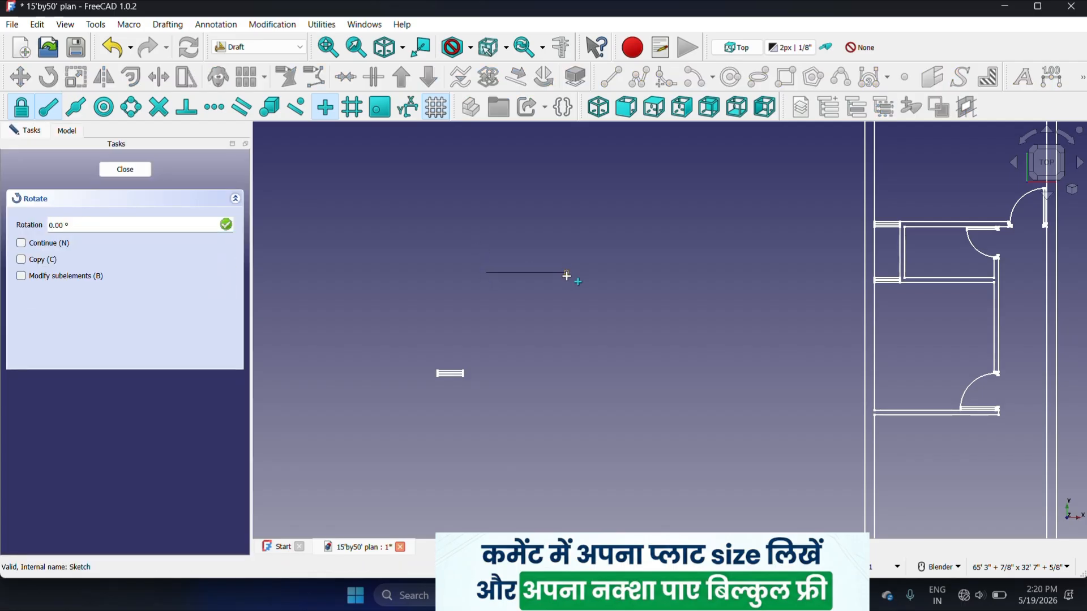
pyautogui.click(487, 427)
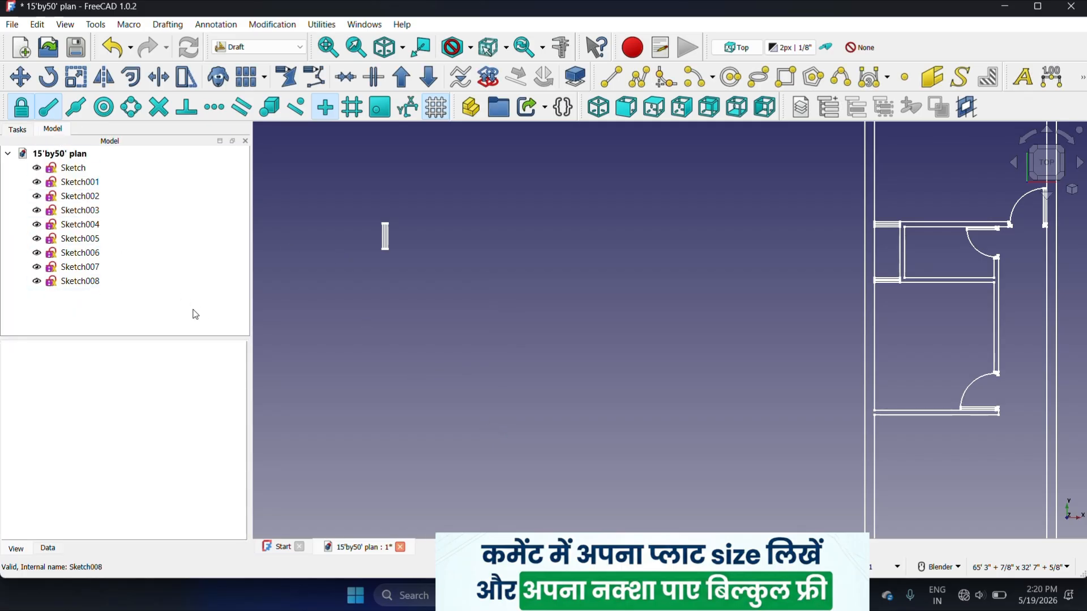
# - Try to move the window sketch Sketch008 with midpoint snapping to the middle of the wall line on the small room's side
pyautogui.click(96, 283)
pyautogui.click(20, 80)
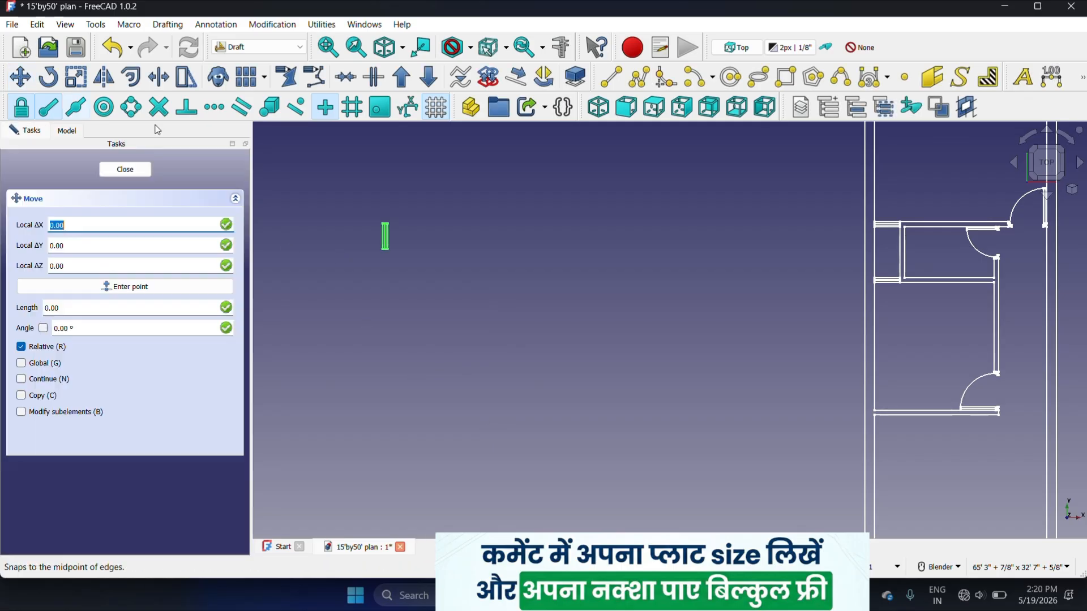
pyautogui.scroll(5, 383, 194)
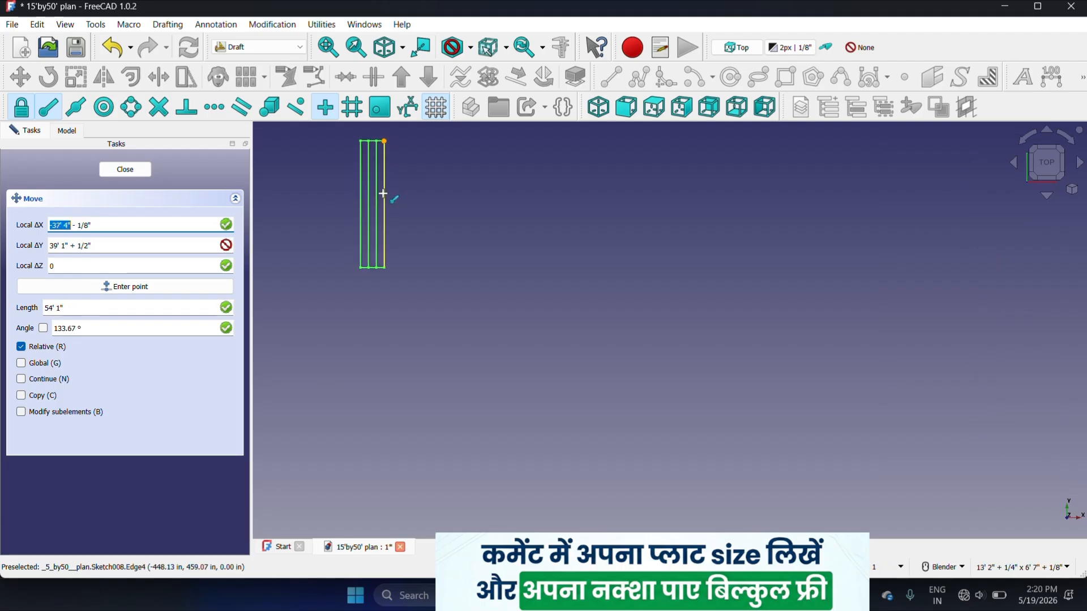
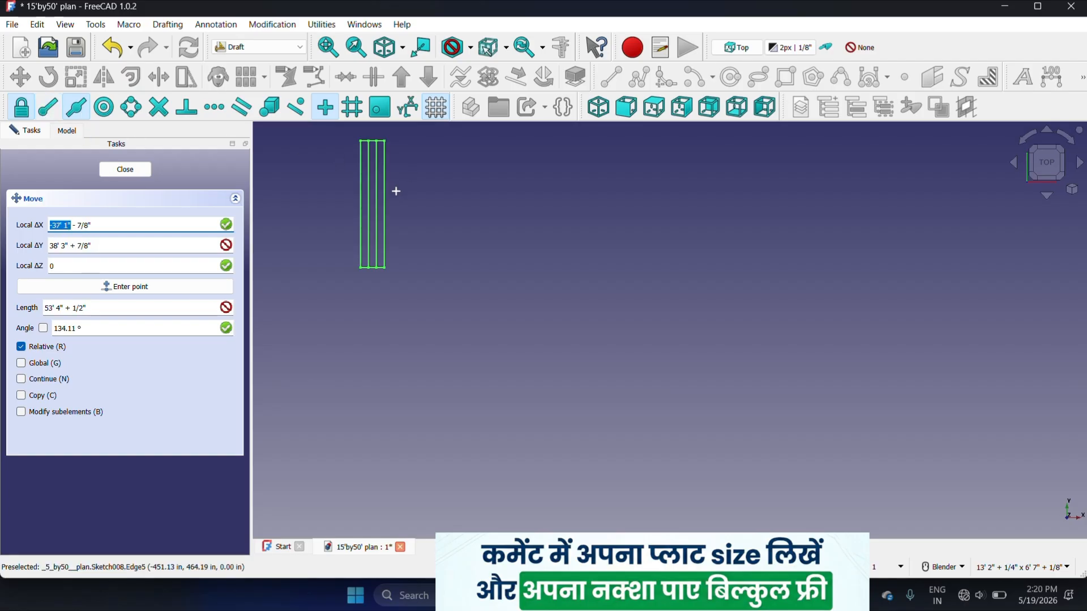
pyautogui.scroll(-5, 386, 204)
pyautogui.scroll(3, 512, 215)
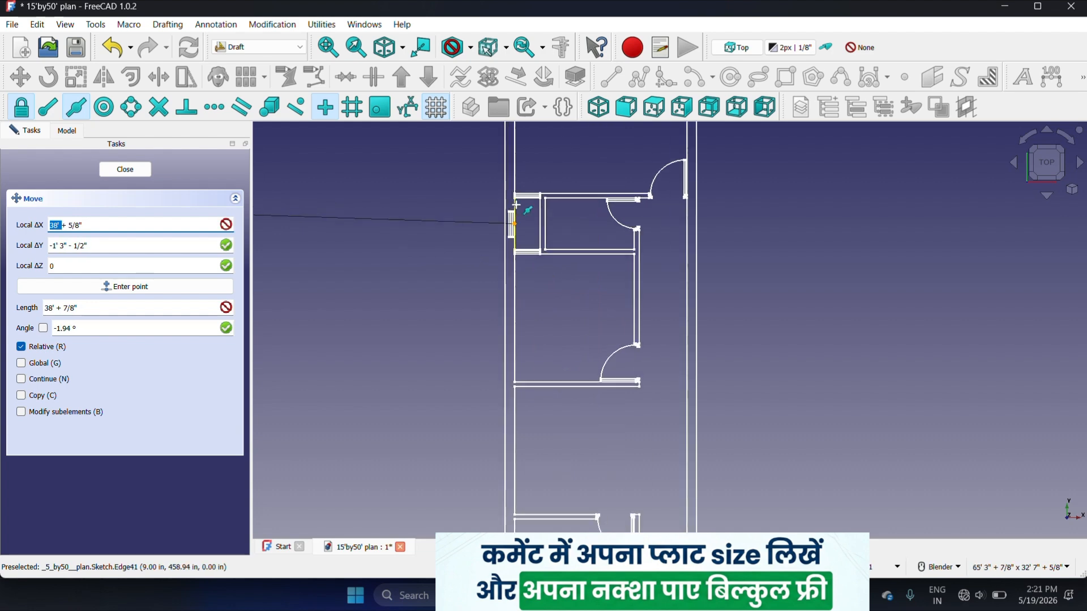
pyautogui.scroll(3, 516, 205)
pyautogui.scroll(2, 553, 250)
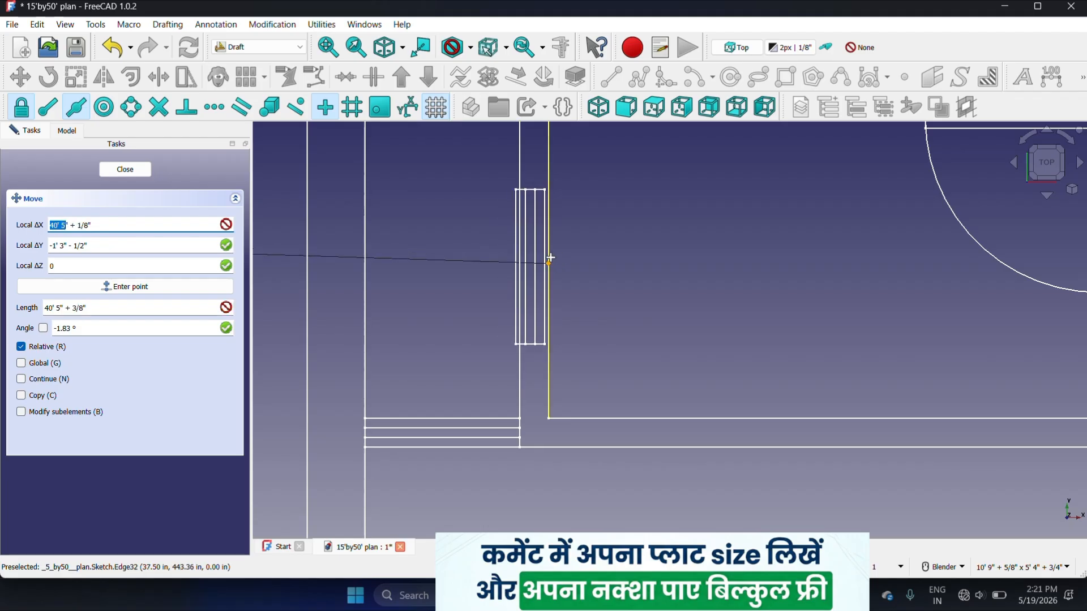
pyautogui.click(549, 258)
pyautogui.scroll(2, 573, 273)
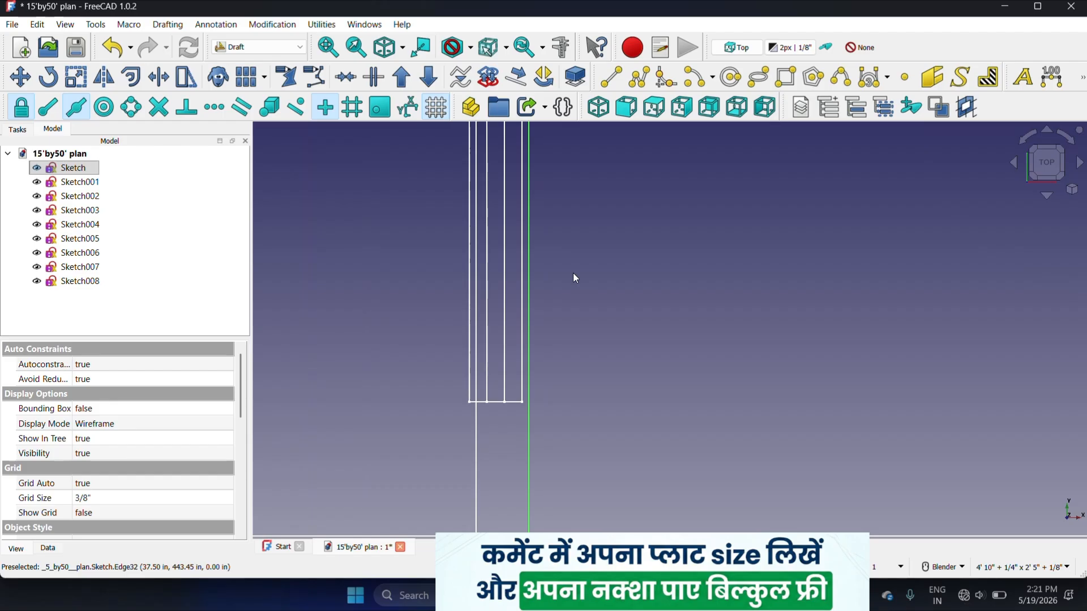
pyautogui.scroll(-4, 572, 273)
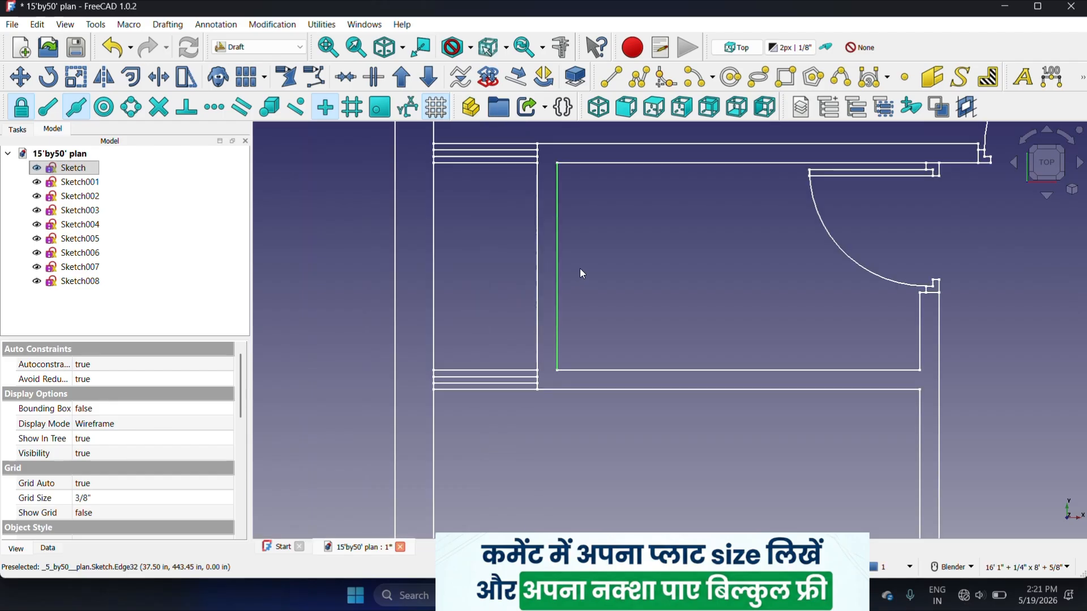
# - Move Sketch008 by the midpoint of its left long edge to the midpoint of the shaft-side line of the wall between shaft and small room
pyautogui.scroll(-5, 580, 268)
pyautogui.scroll(3, 402, 263)
pyautogui.scroll(3, 402, 262)
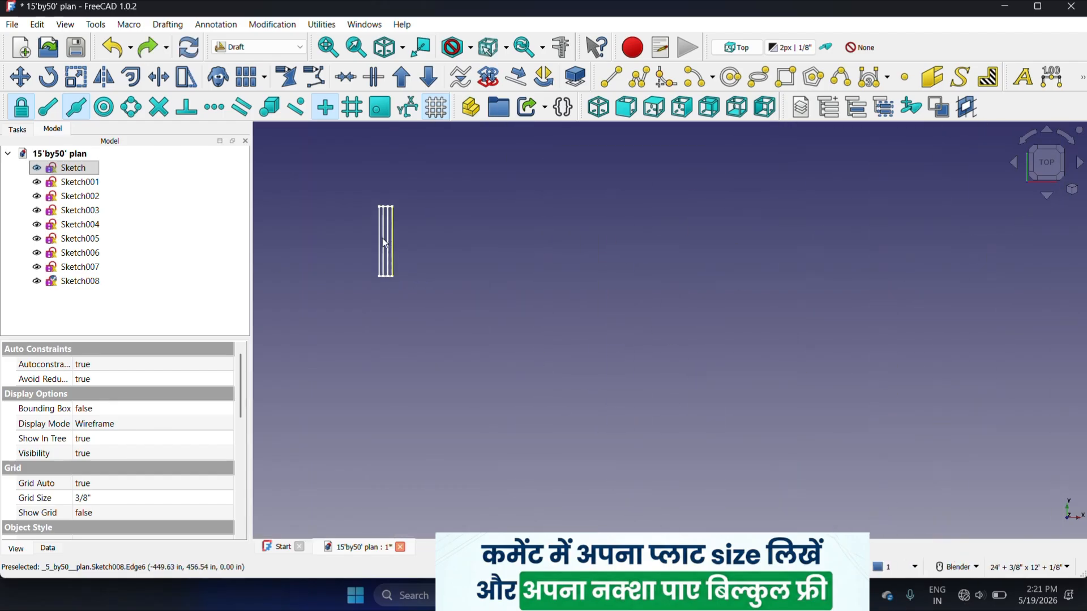
pyautogui.click(80, 281)
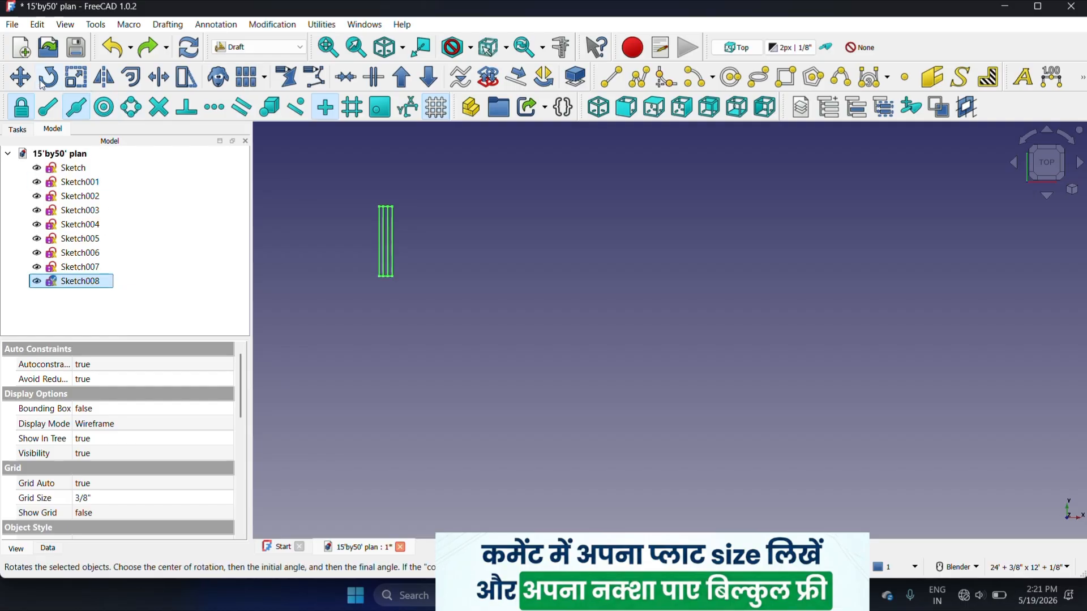
pyautogui.click(20, 77)
pyautogui.scroll(3, 385, 239)
pyautogui.scroll(3, 385, 240)
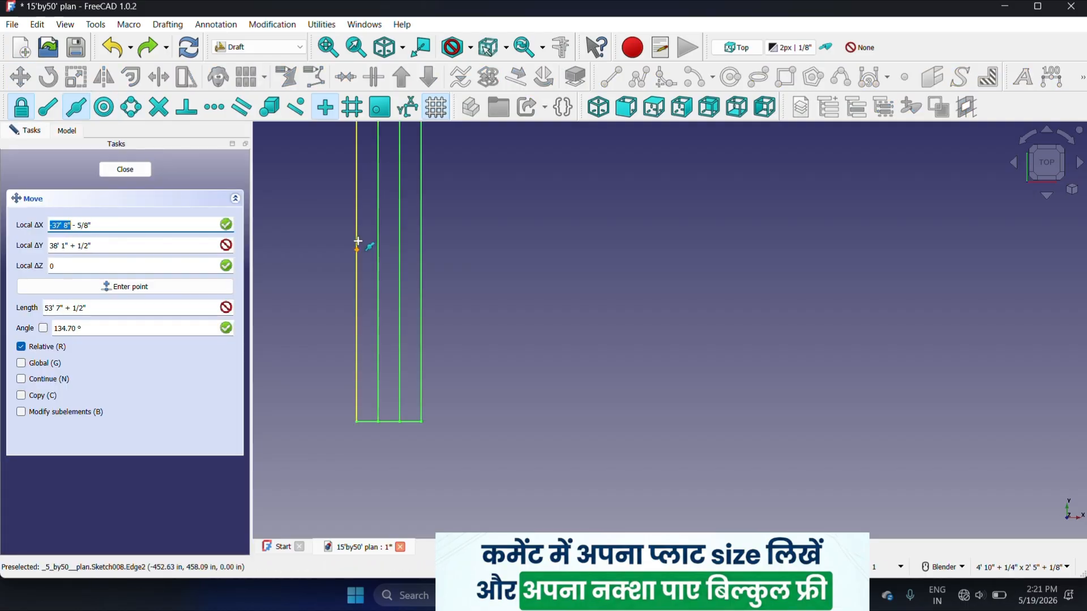
pyautogui.click(359, 247)
pyautogui.scroll(-15, 480, 264)
pyautogui.scroll(5, 752, 287)
pyautogui.scroll(5, 777, 258)
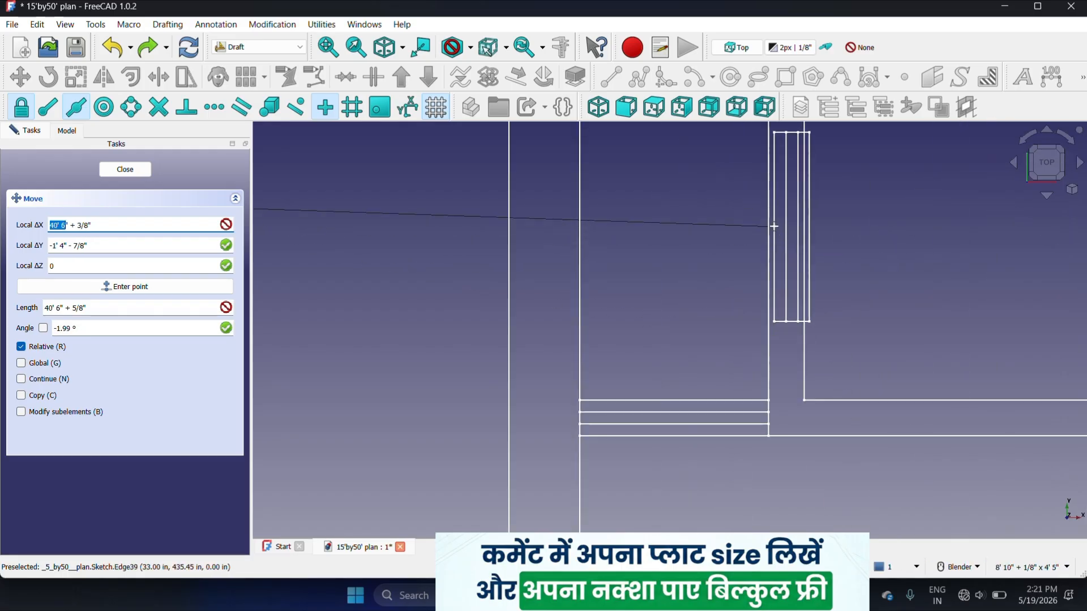
pyautogui.scroll(-3, 767, 234)
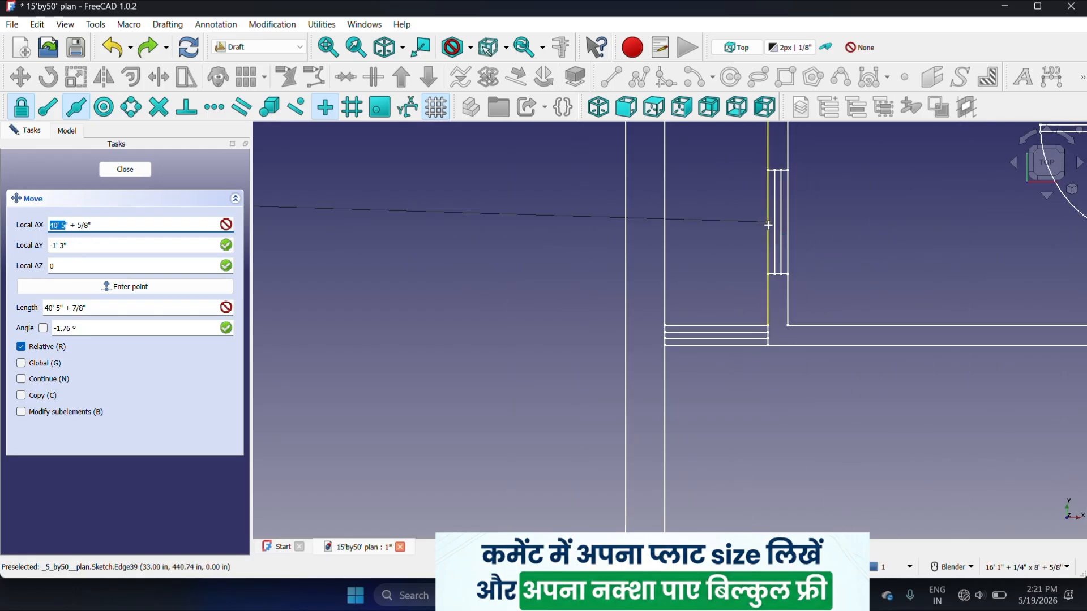
pyautogui.click(768, 230)
# - Examine the three windows placed around the narrow shaft and the remaining rooms of the floor plan
pyautogui.scroll(-3, 744, 271)
pyautogui.scroll(5, 744, 271)
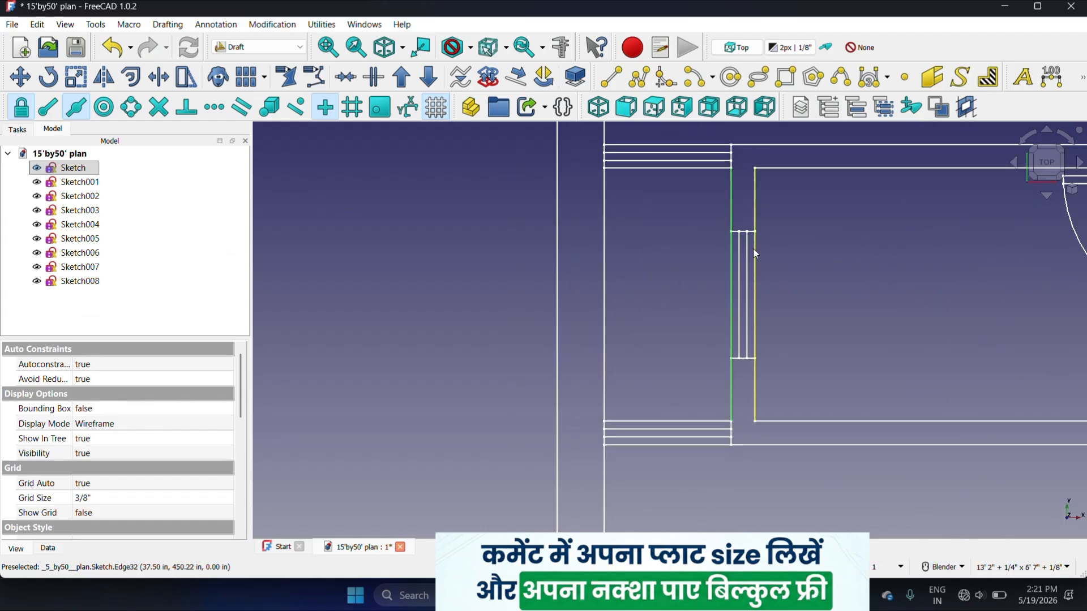
pyautogui.scroll(4, 740, 305)
pyautogui.scroll(-5, 738, 319)
pyautogui.scroll(5, 684, 224)
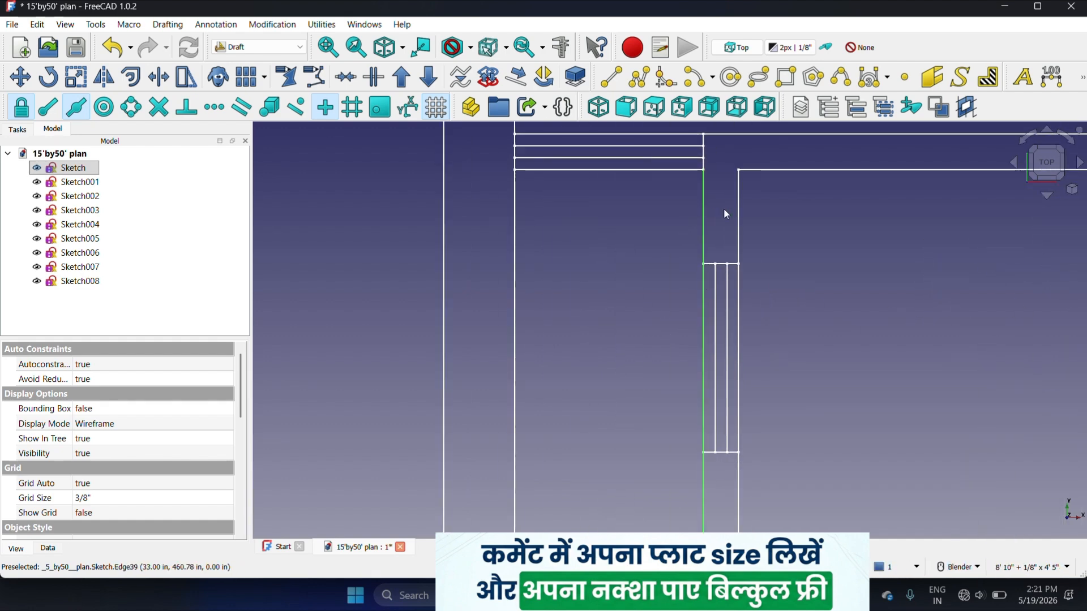
pyautogui.scroll(-4, 698, 353)
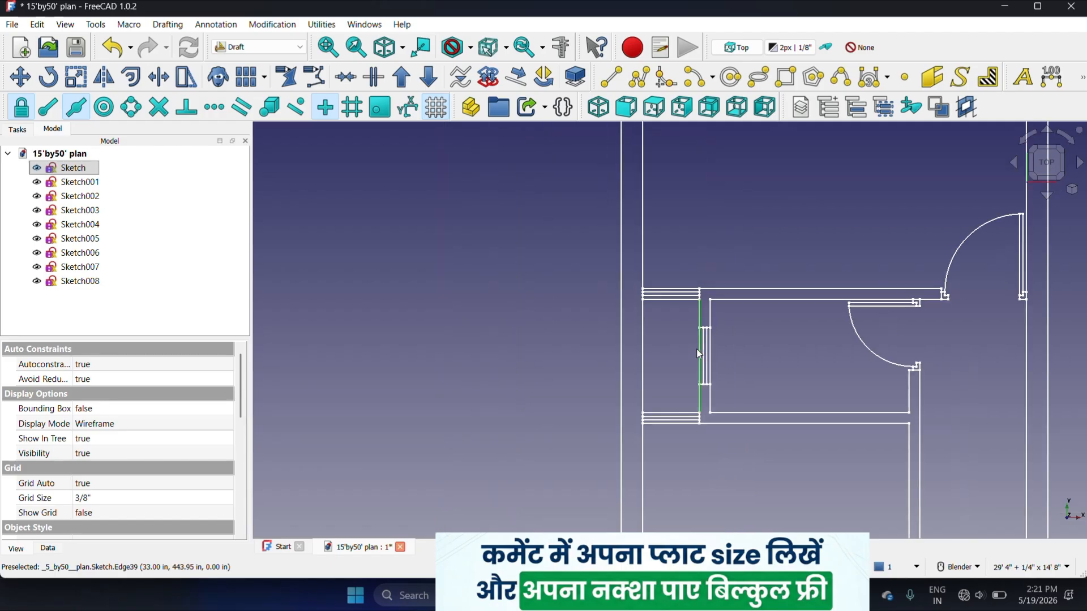
pyautogui.scroll(-1, 678, 331)
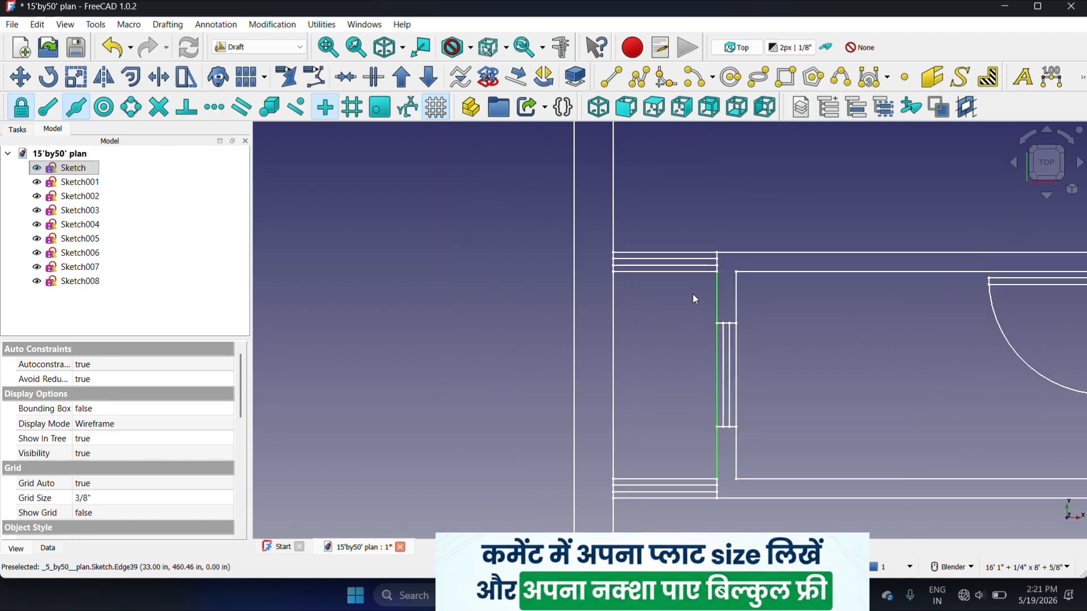
pyautogui.scroll(-1, 631, 300)
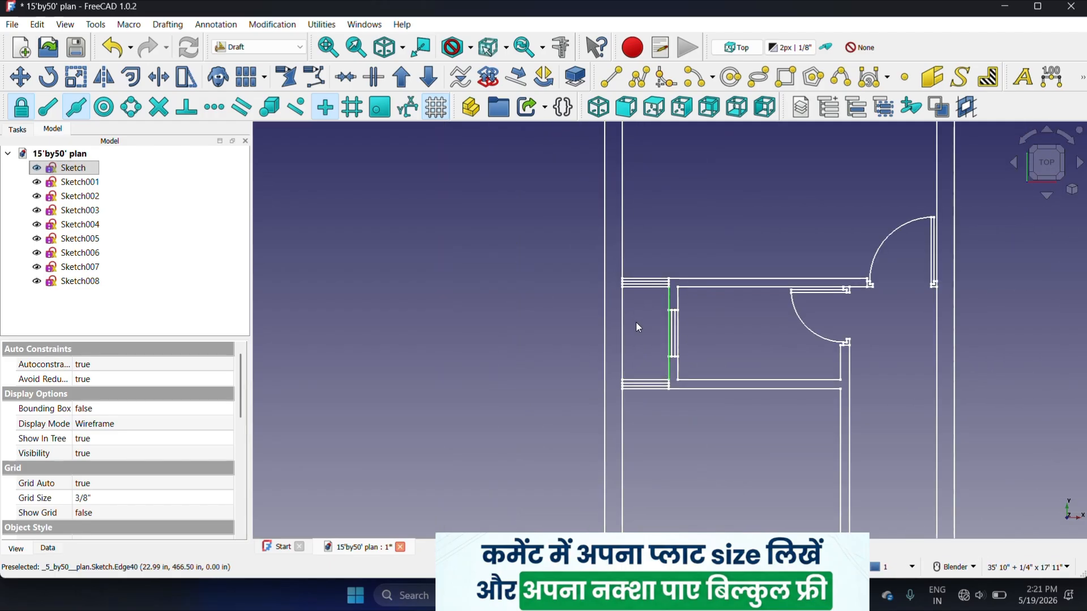
pyautogui.scroll(1, 675, 306)
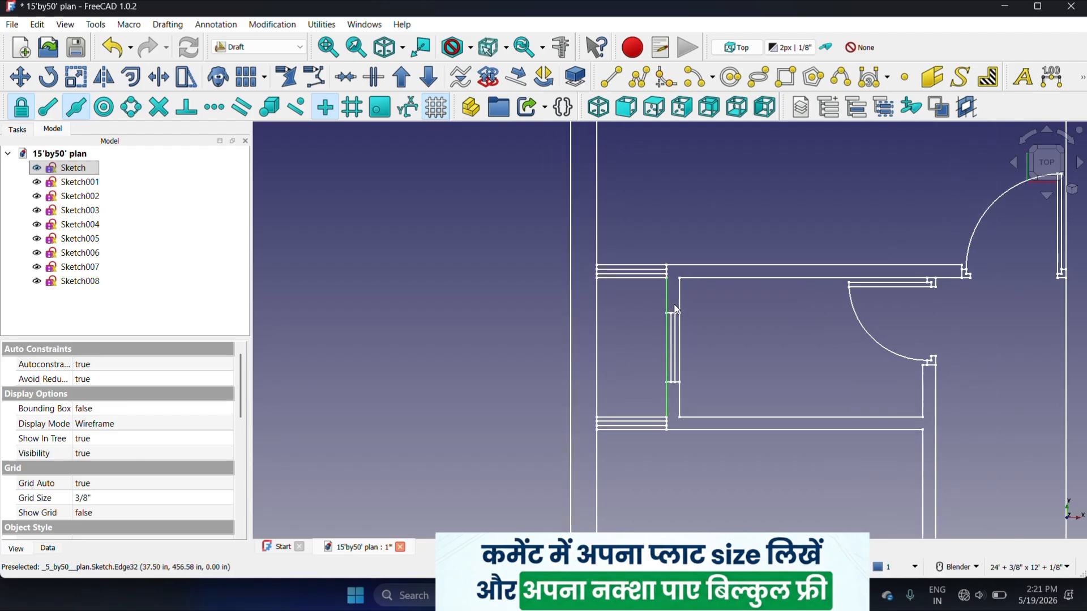
pyautogui.scroll(-1, 673, 309)
pyautogui.scroll(1, 666, 378)
pyautogui.scroll(1, 670, 390)
pyautogui.scroll(-4, 668, 396)
pyautogui.scroll(1, 653, 406)
pyautogui.scroll(1, 653, 405)
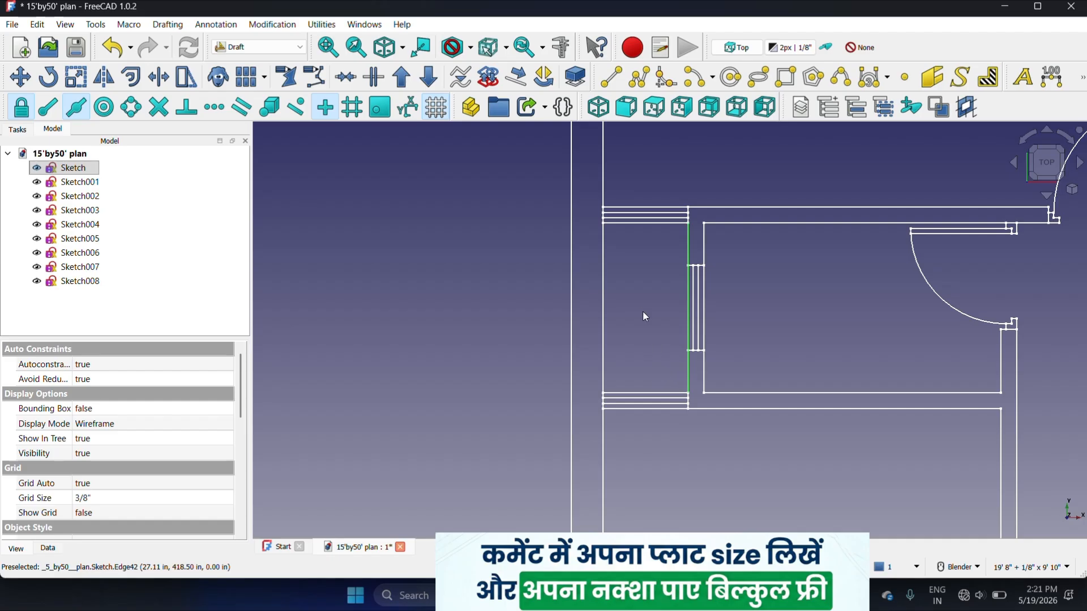
pyautogui.scroll(-4, 664, 439)
pyautogui.scroll(-3, 626, 306)
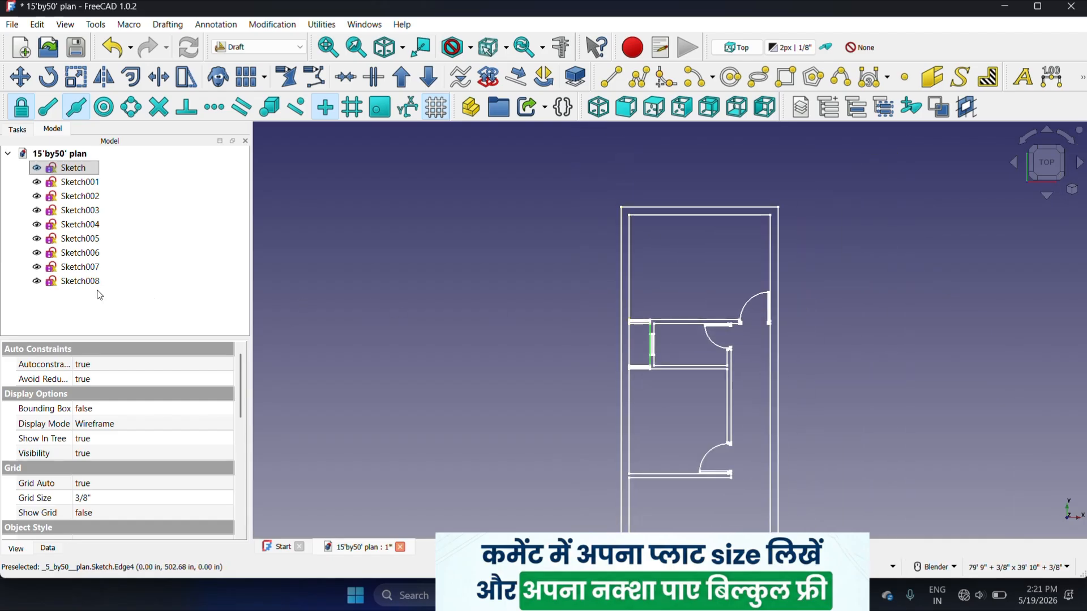
pyautogui.click(321, 239)
pyautogui.scroll(1, 693, 387)
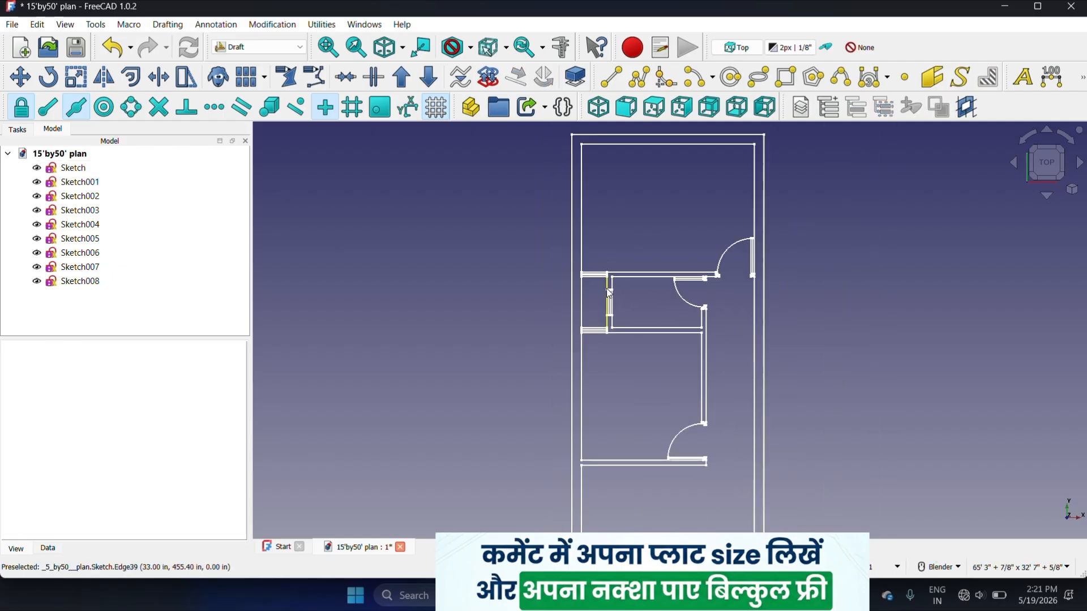
pyautogui.scroll(-2, 679, 430)
pyautogui.scroll(4, 661, 479)
pyautogui.scroll(-2, 661, 479)
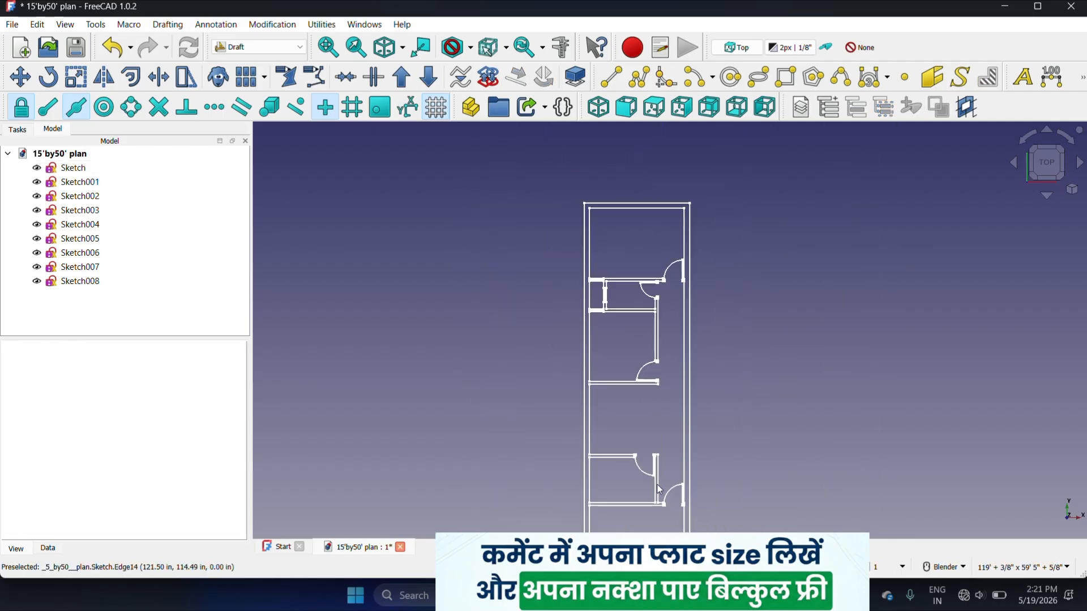
pyautogui.scroll(2, 660, 505)
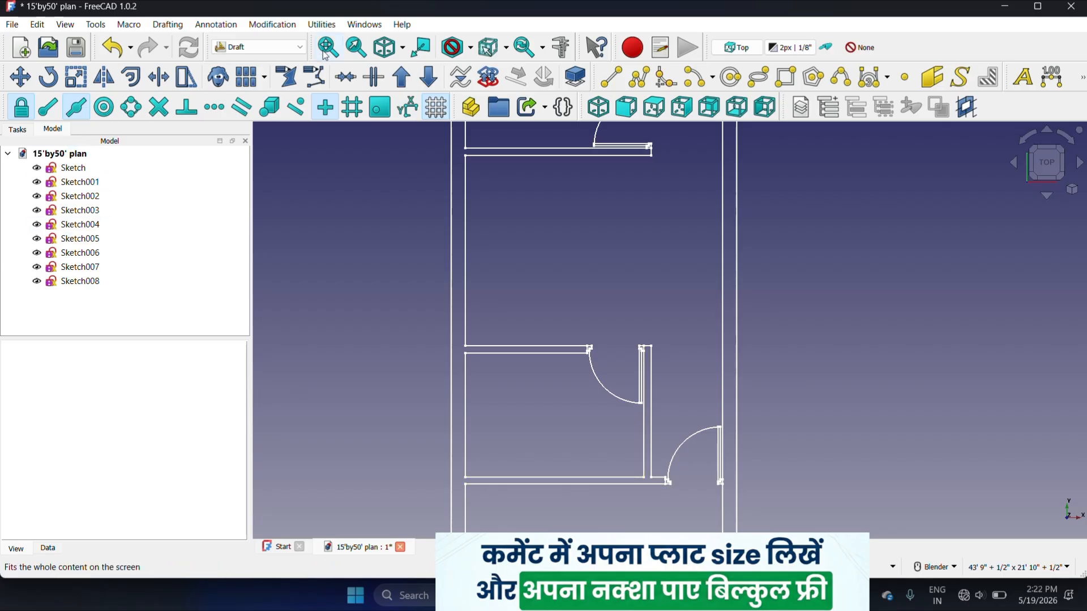
# - Switch to the Sketcher workbench and create a new sketch on the XY-Plane with zero offset
pyautogui.click(272, 47)
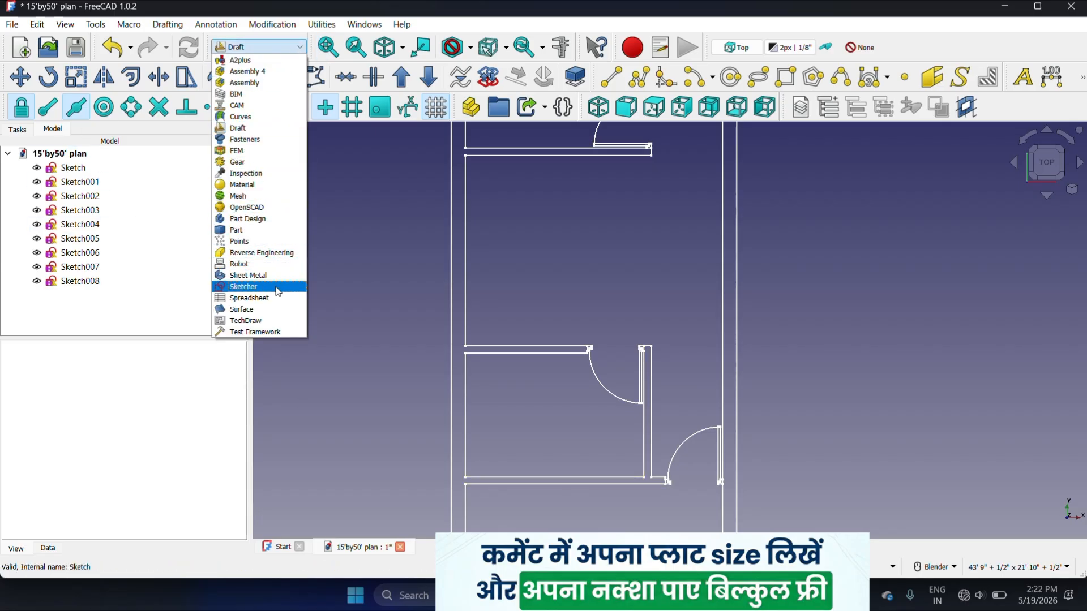
pyautogui.click(244, 286)
pyautogui.click(158, 83)
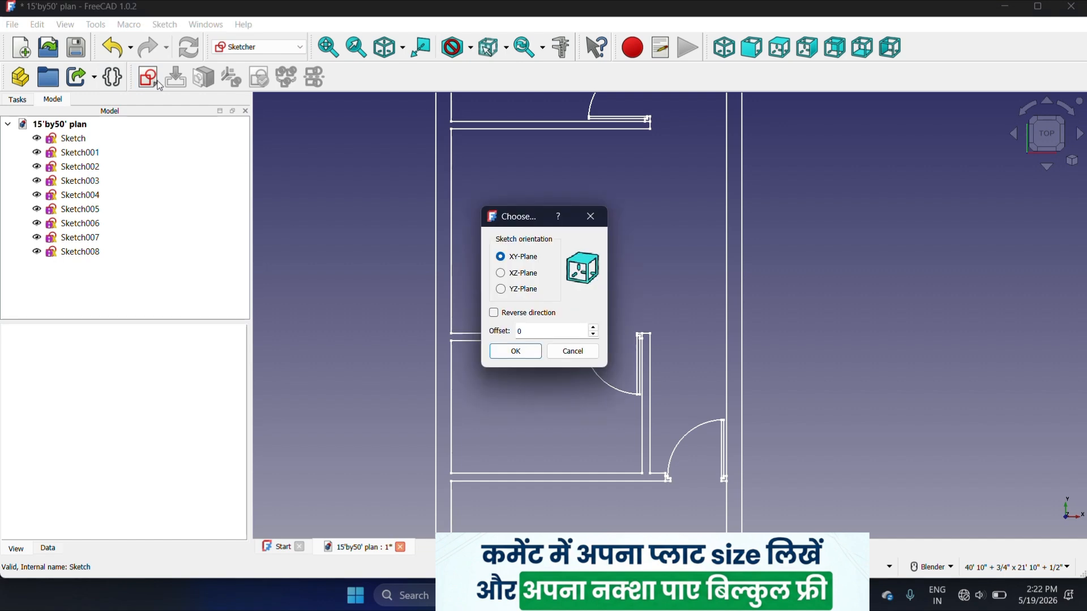
pyautogui.click(512, 352)
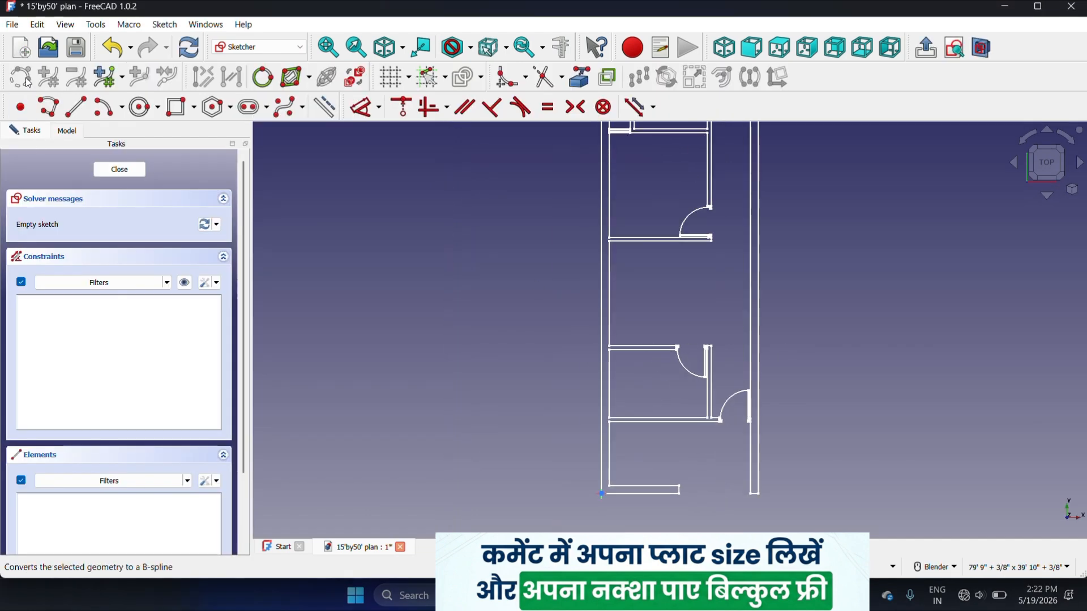
# - Draw a rectangle 3' wide and 4.5" high in the empty area beside the floor plan
pyautogui.click(177, 107)
pyautogui.click(355, 376)
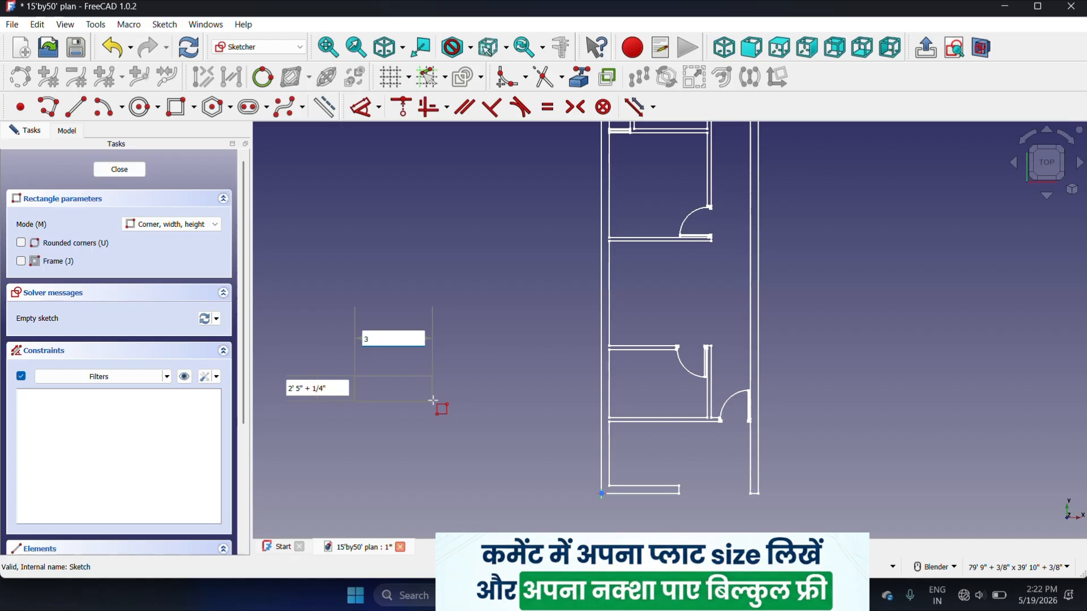
pyautogui.write("3'")
pyautogui.press('Tab')
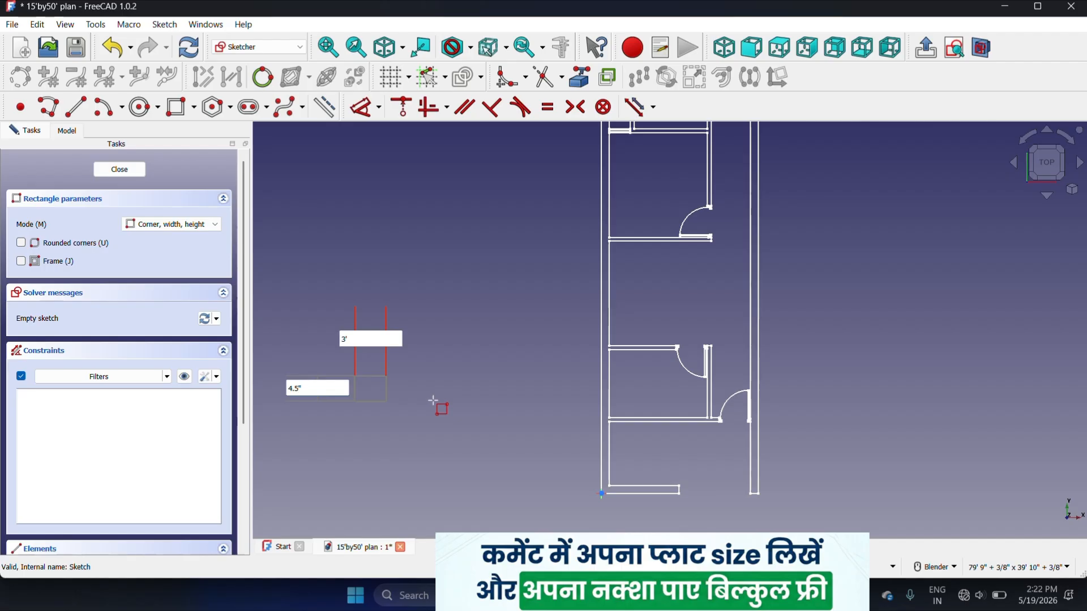
pyautogui.write('4.5"')
pyautogui.press('Return')
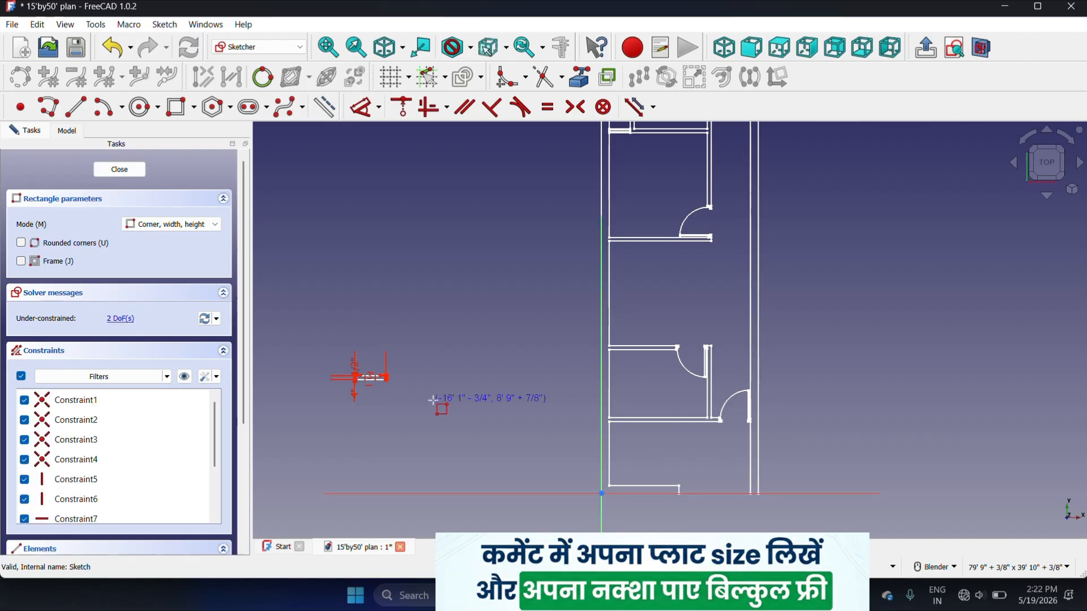
pyautogui.scroll(5, 433, 399)
pyautogui.scroll(3, 304, 400)
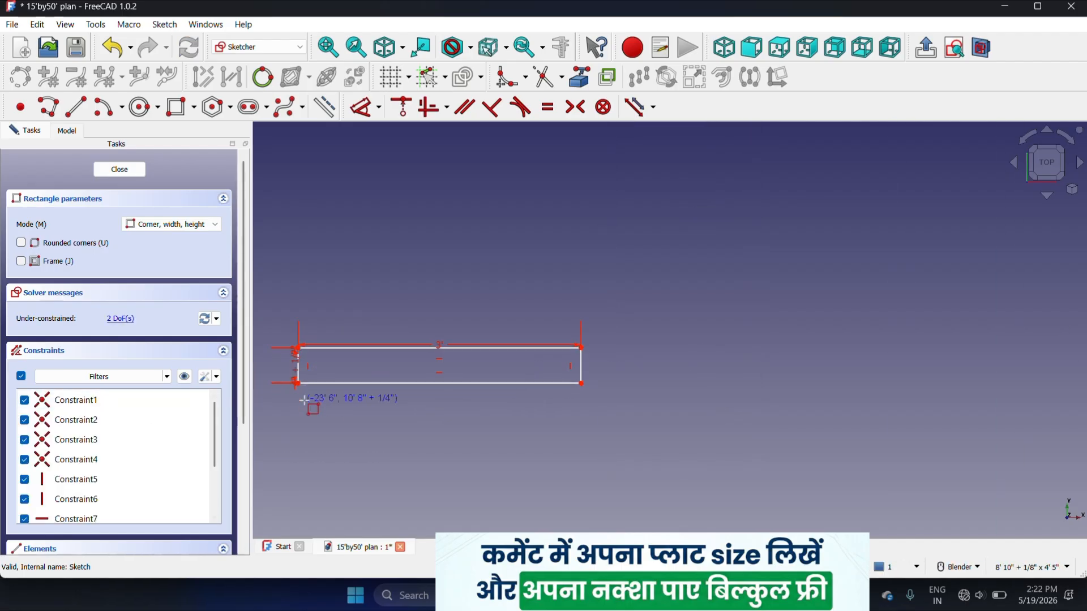
pyautogui.press('Escape')
# - Copy the rectangle's lower long edge 1.5" straight up into the rectangle with the Translate tool
pyautogui.click(476, 384)
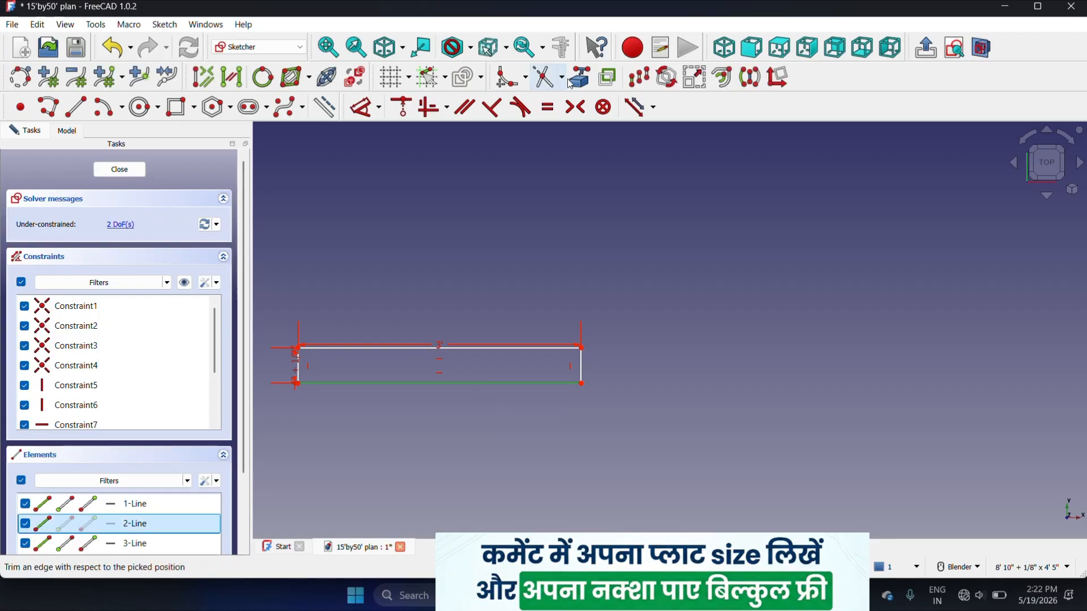
pyautogui.click(638, 77)
pyautogui.click(689, 283)
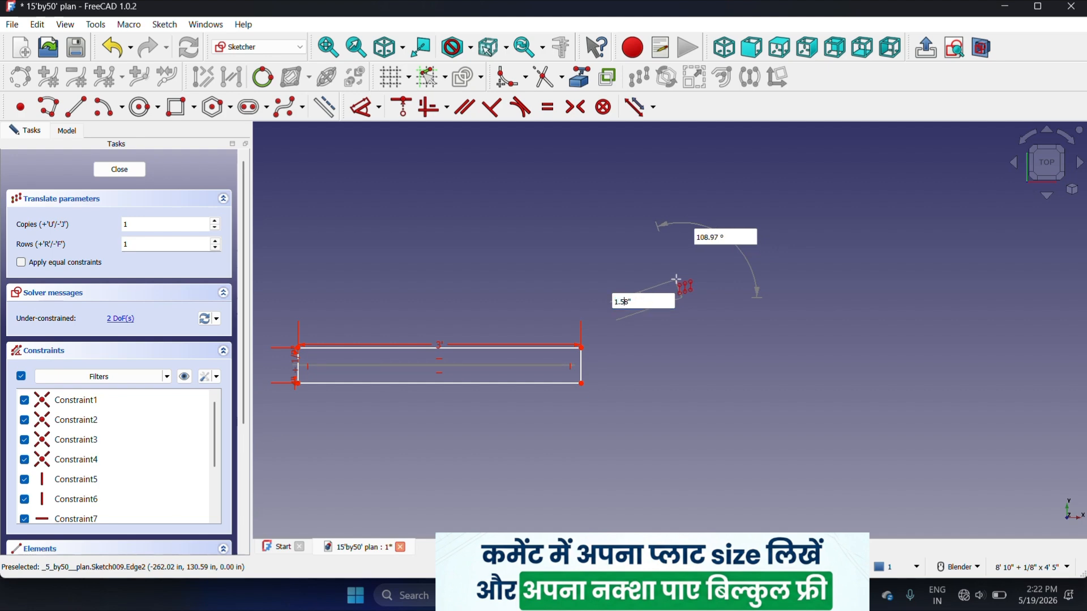
pyautogui.press('Tab')
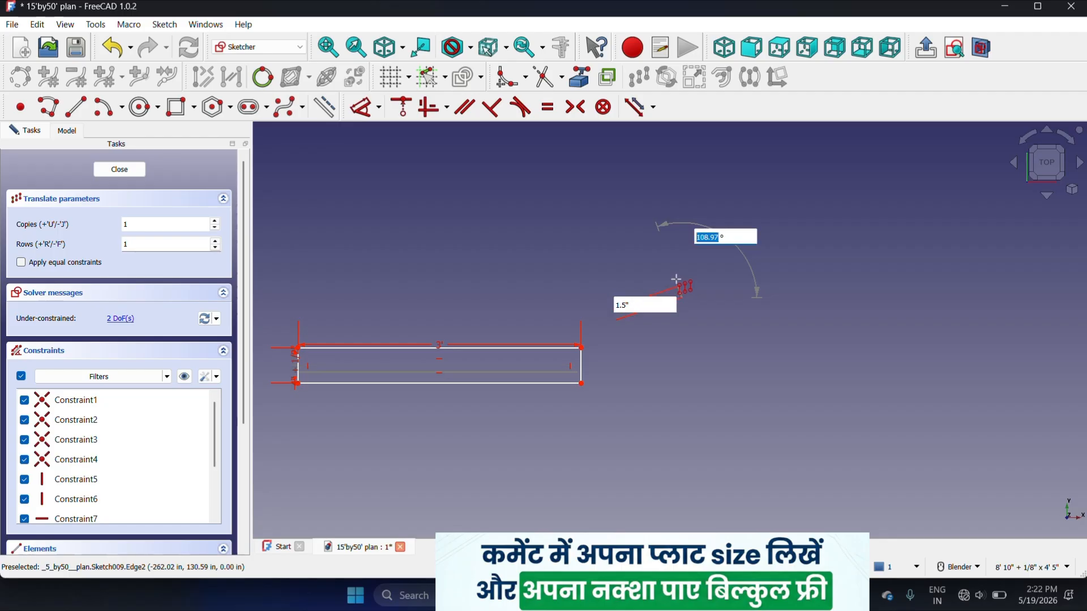
pyautogui.press('Return')
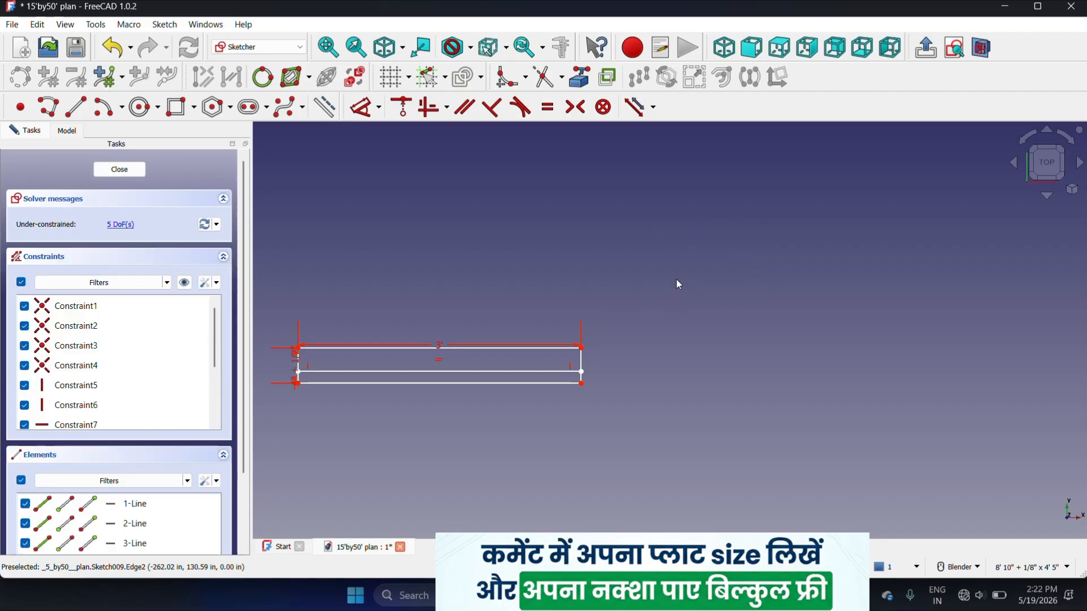
# - Copy the rectangle's inner line another 1.5" straight up at 90° with the Translate tool and close the sketch
pyautogui.click(421, 373)
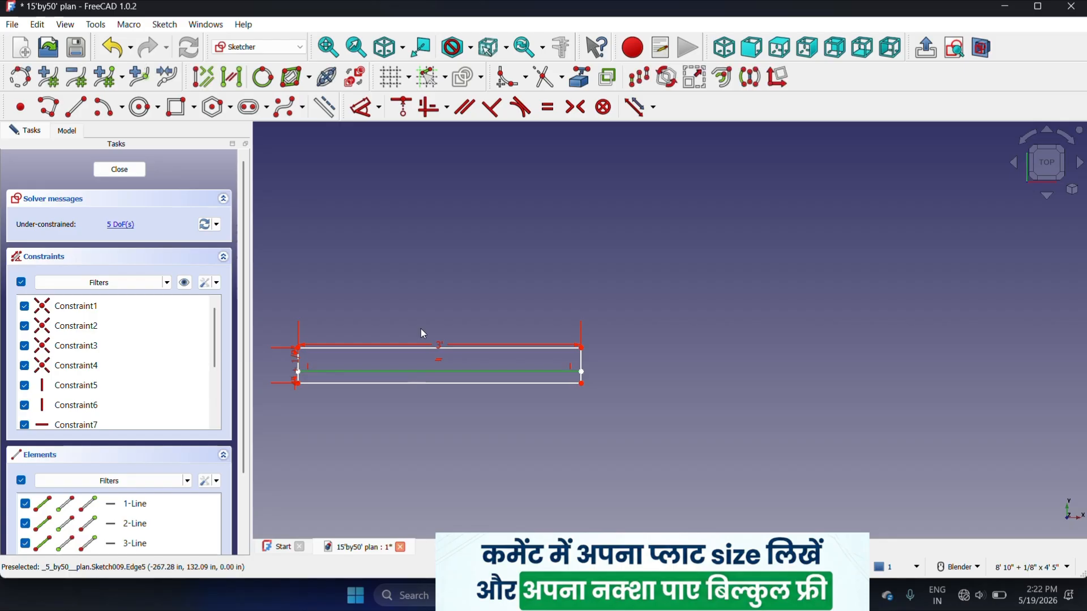
pyautogui.click(631, 87)
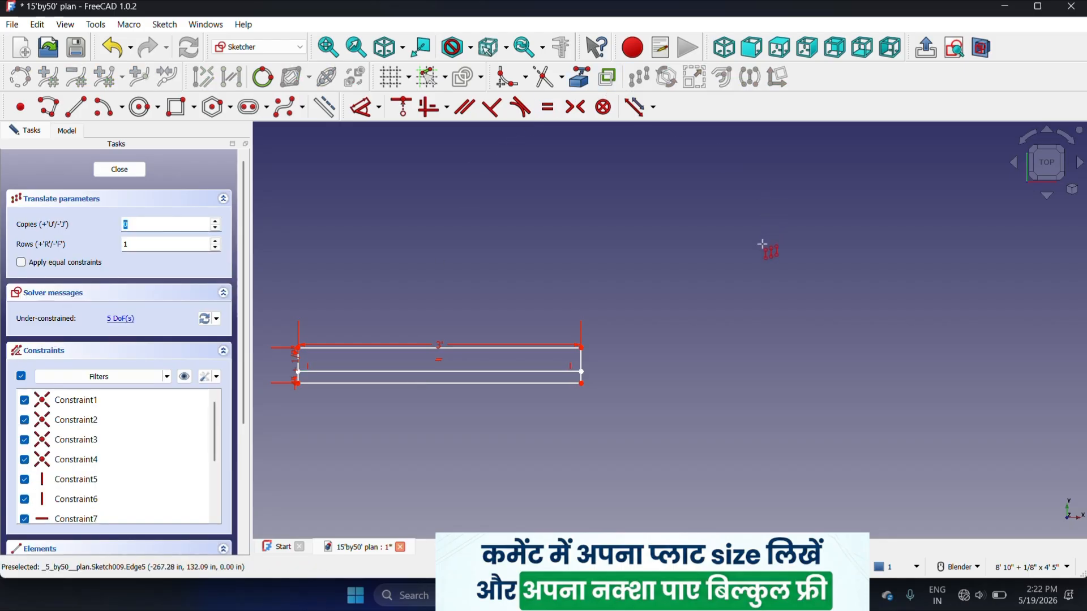
pyautogui.click(715, 300)
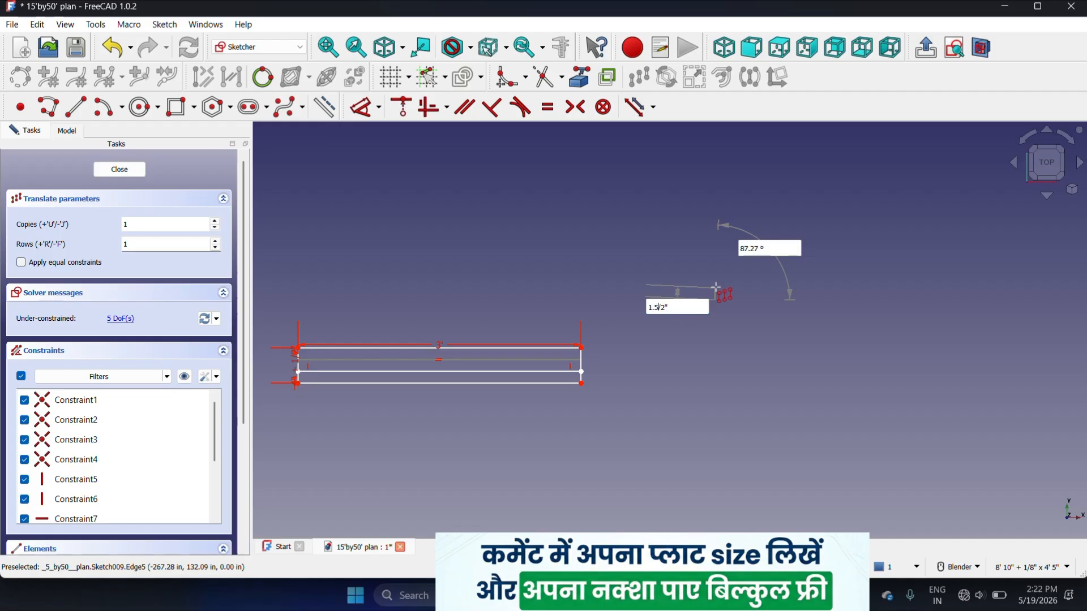
pyautogui.press('Tab')
pyautogui.write('90')
pyautogui.press('Return')
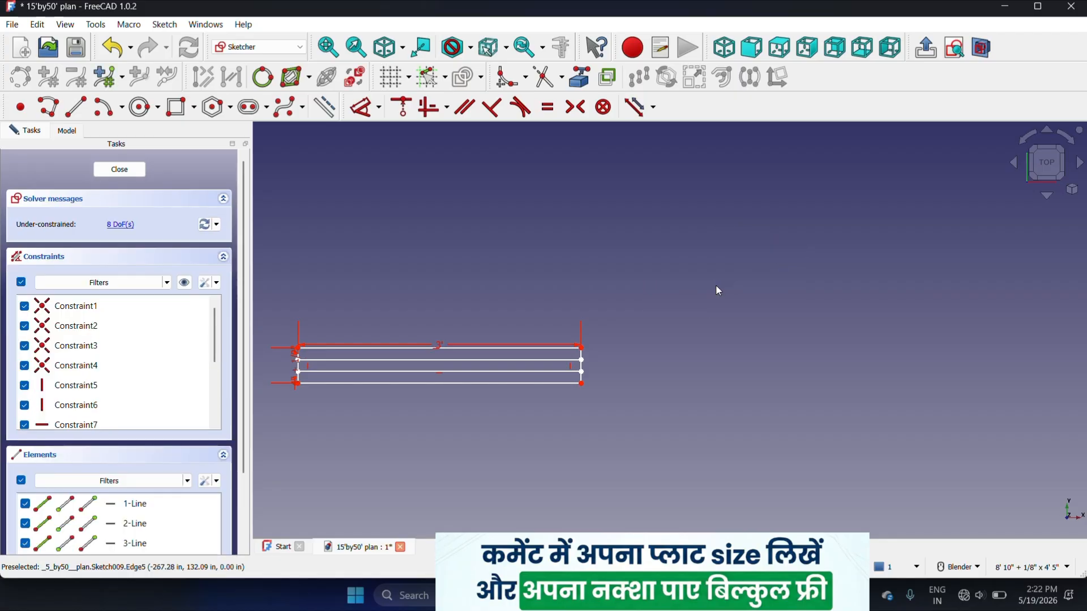
pyautogui.scroll(-3, 585, 341)
pyautogui.click(119, 169)
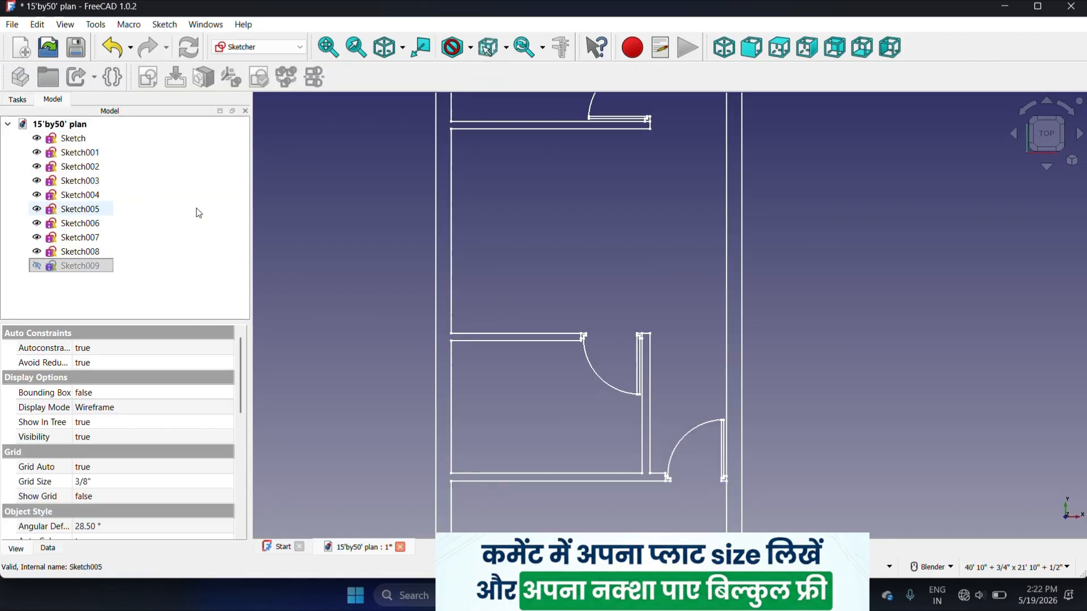
# - Duplicate the new 3' window sketch and switch to the Draft workbench
pyautogui.click(37, 25)
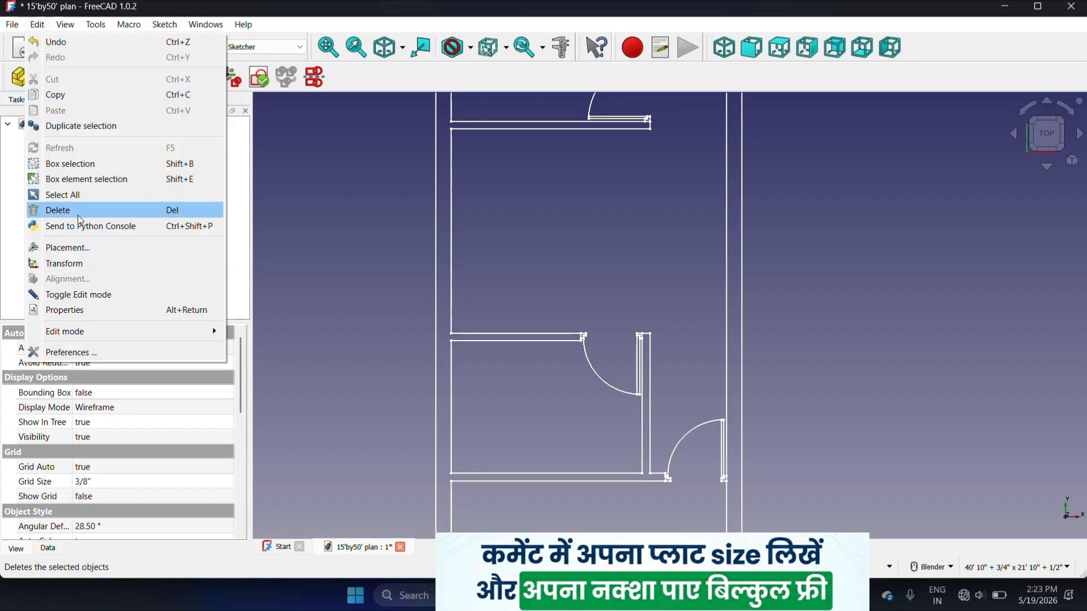
pyautogui.click(79, 125)
pyautogui.scroll(-3, 406, 280)
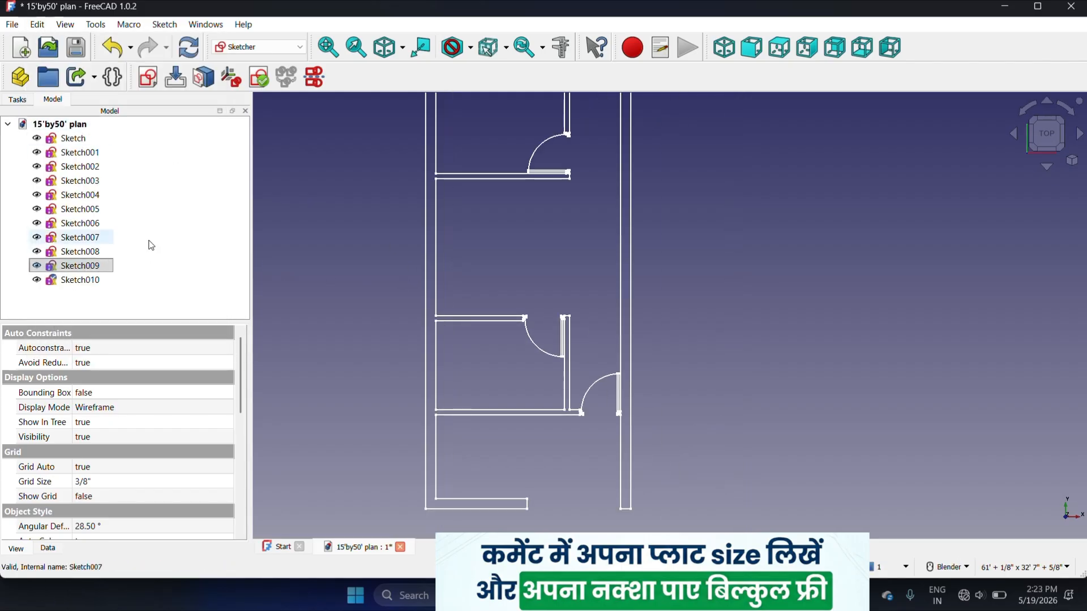
pyautogui.scroll(-2, 584, 250)
pyautogui.click(280, 47)
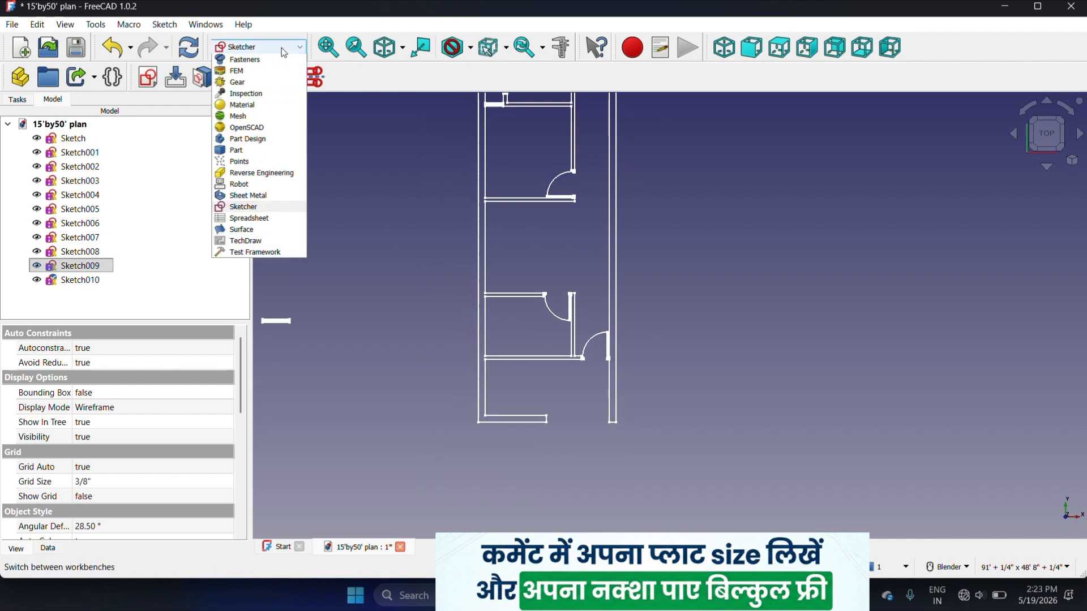
pyautogui.click(238, 128)
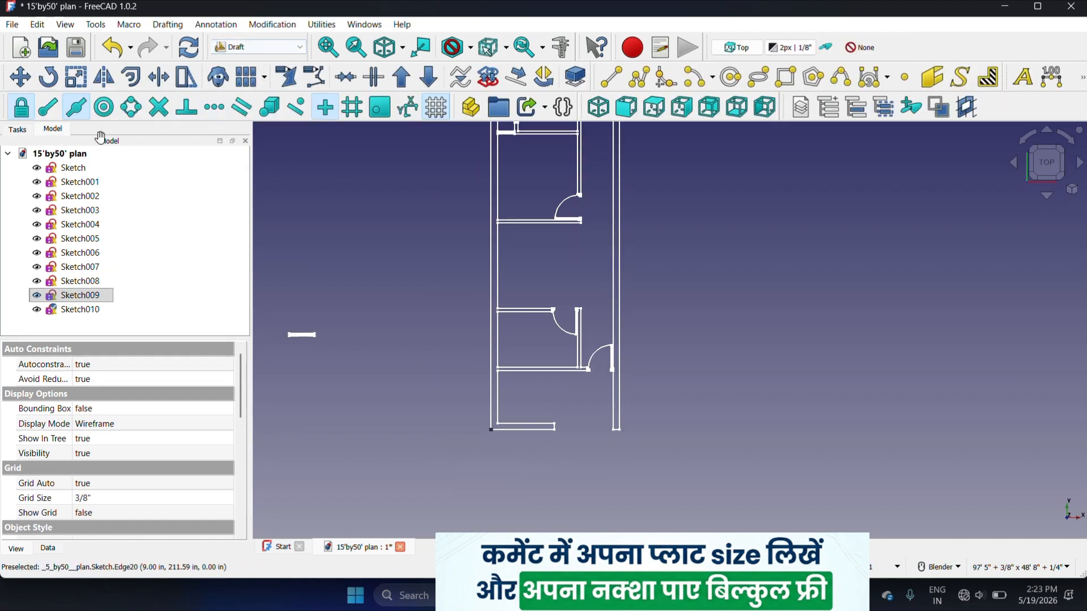
# - Move the original window by its upper edge's midpoint onto the midpoint of the lower wall of the lowest enclosed room
pyautogui.click(102, 295)
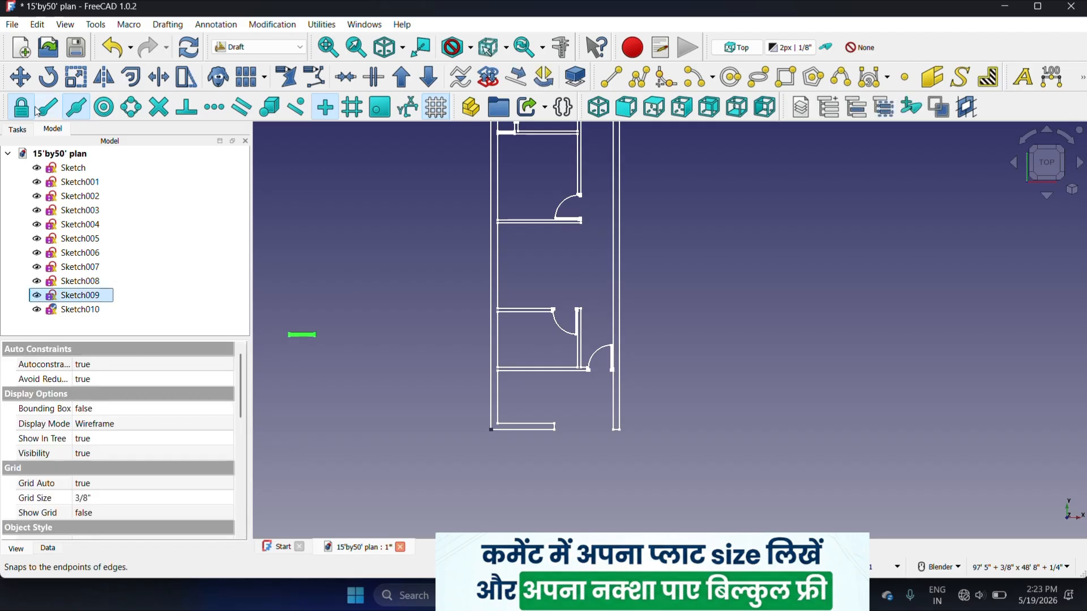
pyautogui.click(27, 78)
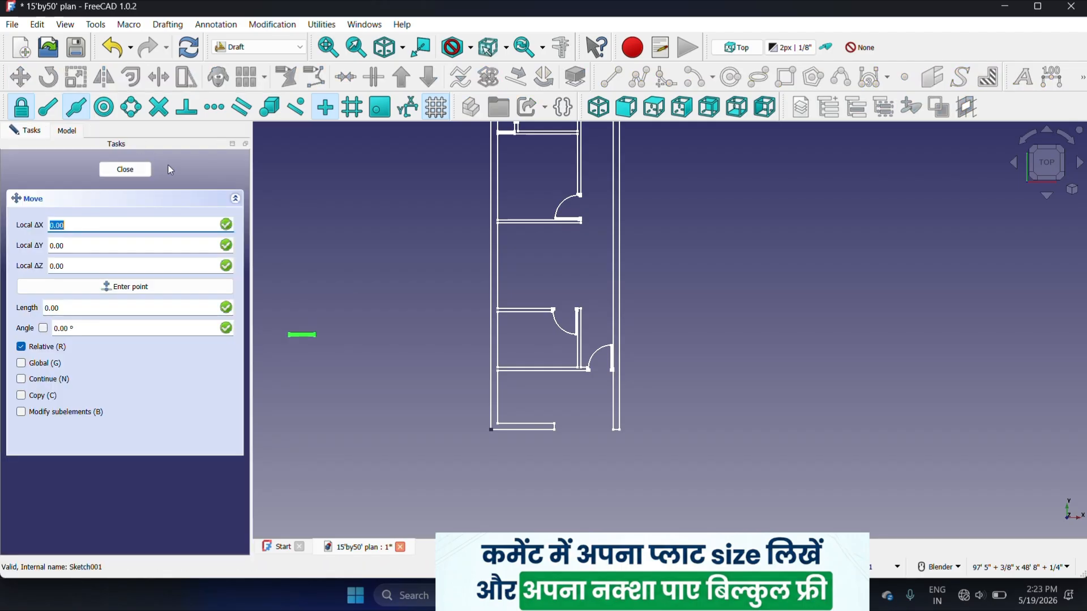
pyautogui.scroll(1, 303, 364)
pyautogui.scroll(2, 301, 357)
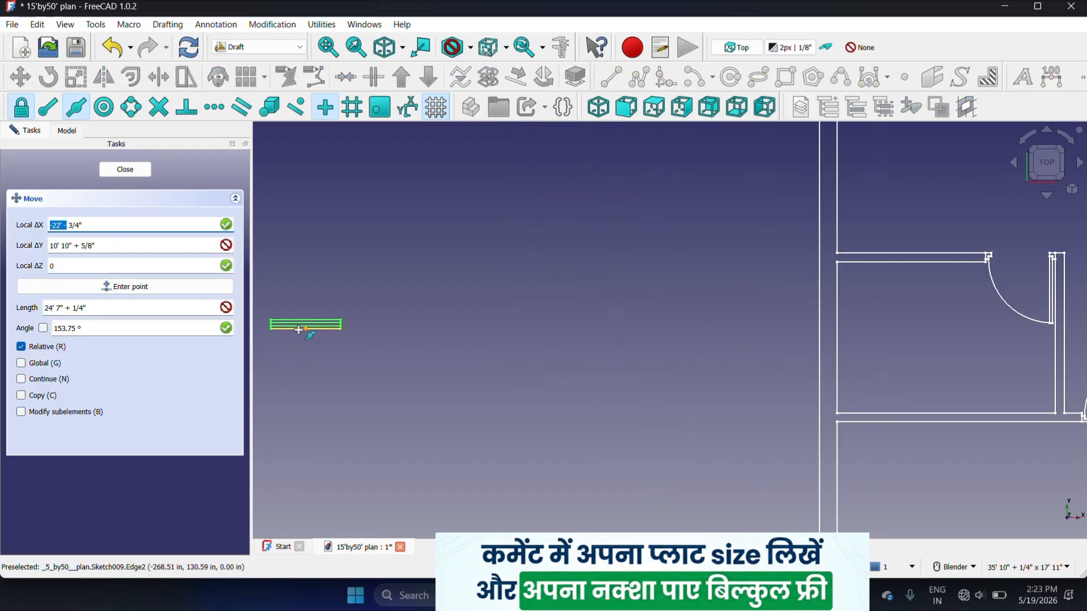
pyautogui.click(313, 323)
pyautogui.scroll(-12, 367, 300)
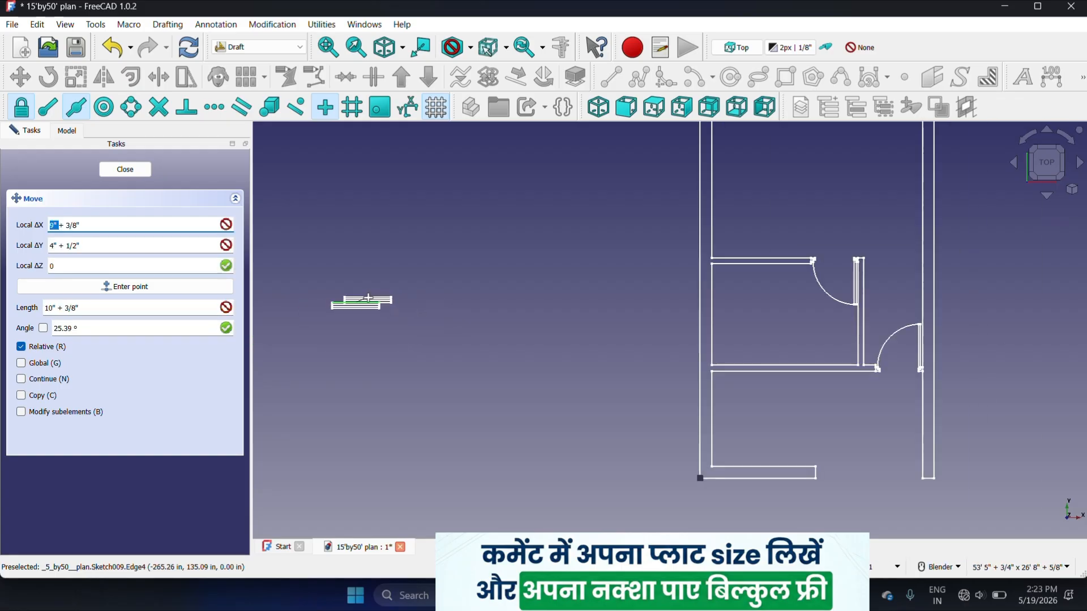
pyautogui.scroll(5, 543, 351)
pyautogui.scroll(3, 424, 313)
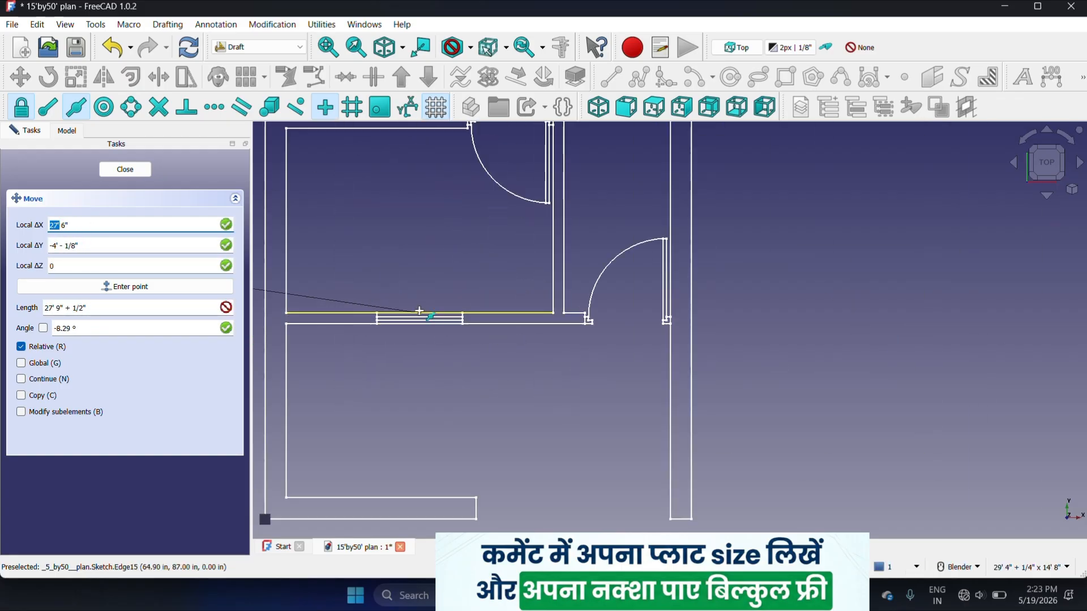
pyautogui.click(419, 310)
pyautogui.scroll(-2, 494, 297)
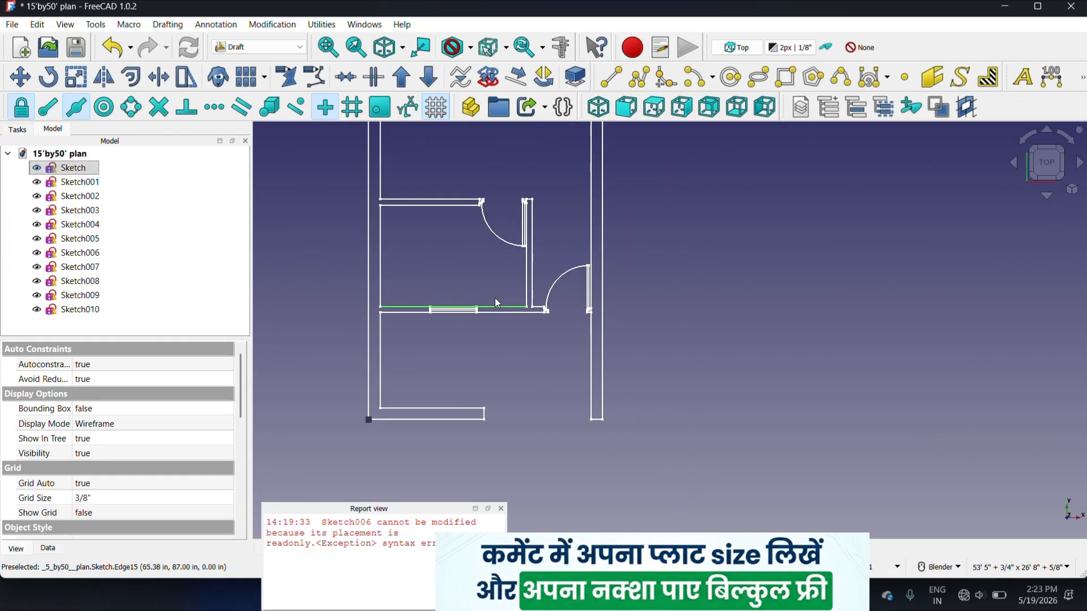
pyautogui.click(501, 508)
pyautogui.scroll(-4, 575, 416)
pyautogui.click(536, 370)
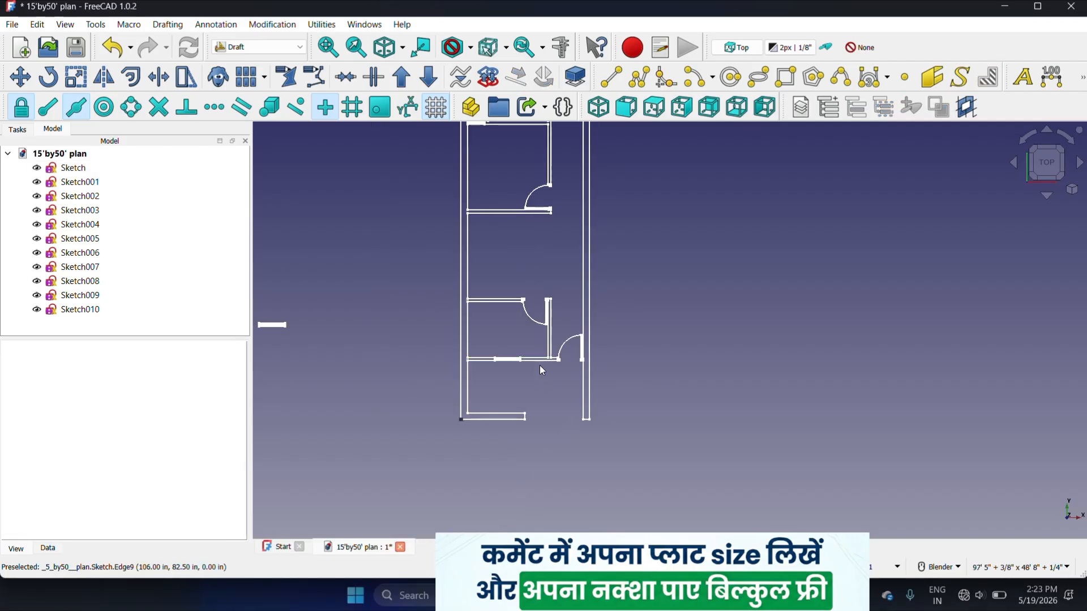
# - Rotate the duplicated window beside the plan so that it stands vertically
pyautogui.scroll(4, 543, 358)
pyautogui.scroll(-8, 423, 340)
pyautogui.scroll(2, 404, 332)
pyautogui.scroll(-3, 402, 334)
pyautogui.scroll(3, 323, 340)
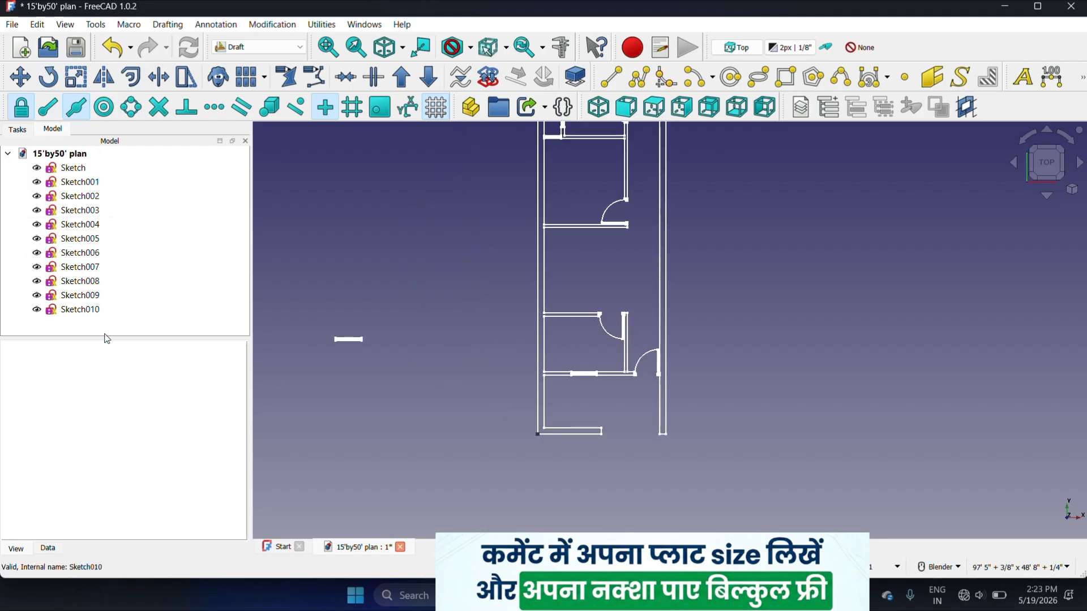
pyautogui.click(101, 312)
pyautogui.click(47, 76)
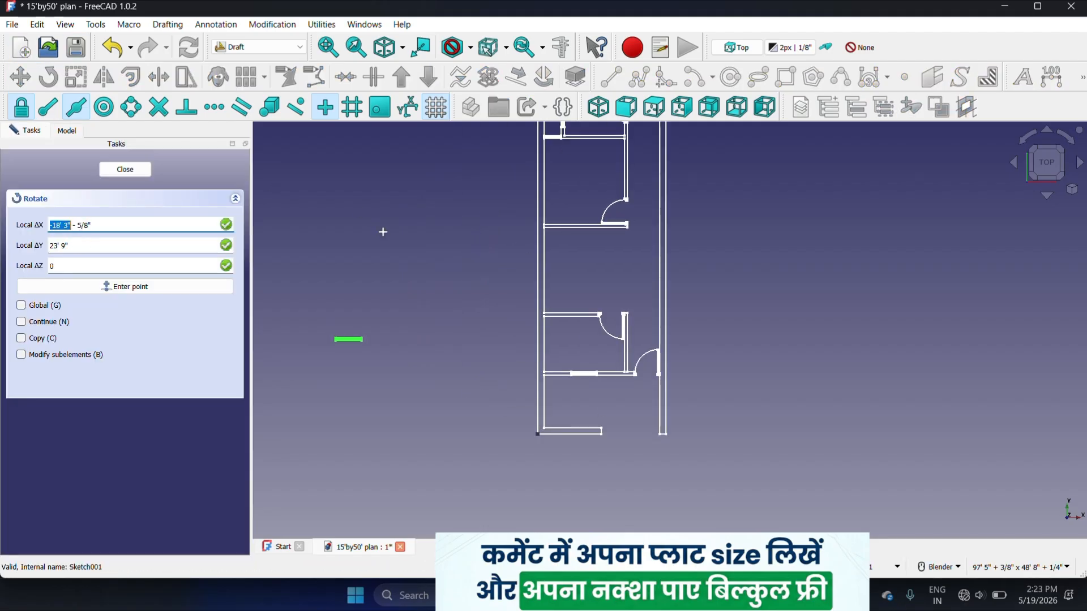
pyautogui.click(389, 240)
pyautogui.click(447, 240)
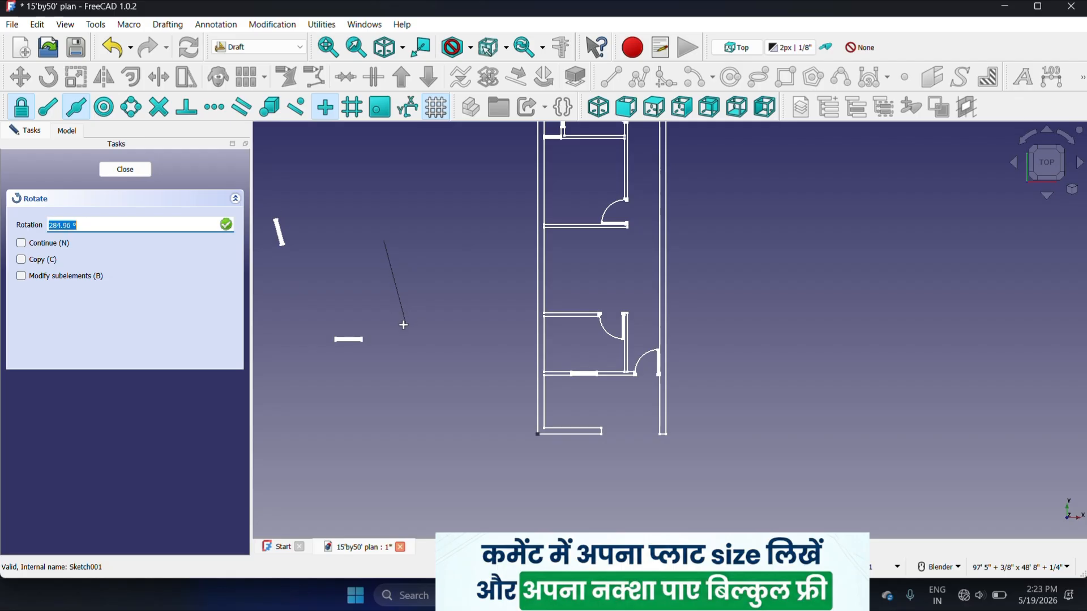
pyautogui.click(383, 358)
pyautogui.scroll(-4, 426, 331)
pyautogui.scroll(13, 346, 250)
pyautogui.scroll(-6, 395, 321)
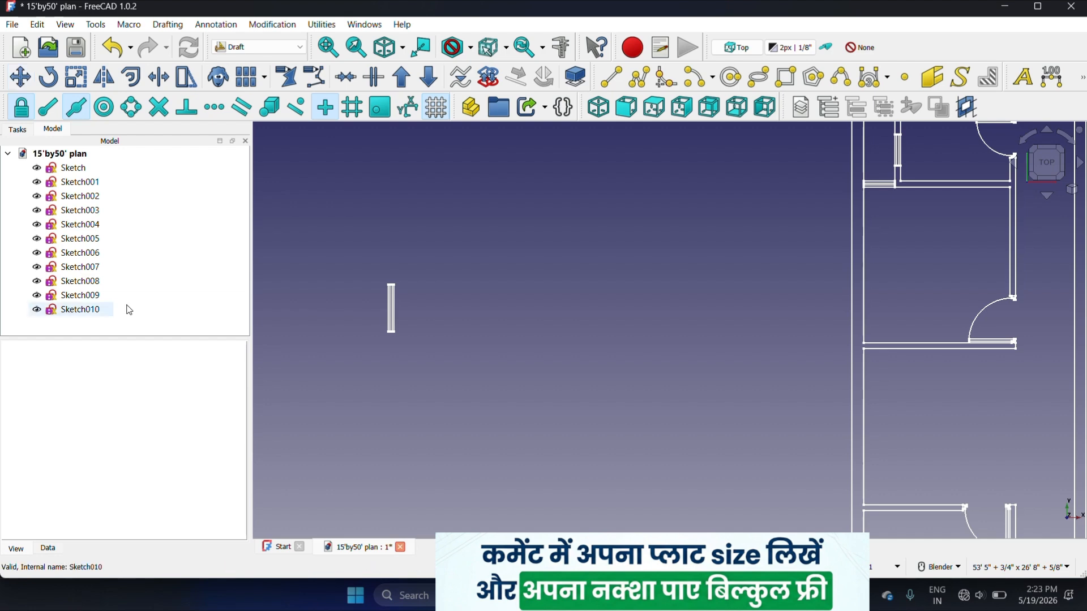
# - Move the vertical window by its long edge's midpoint onto the midpoint of the right wall of the lowest enclosed room
pyautogui.click(99, 309)
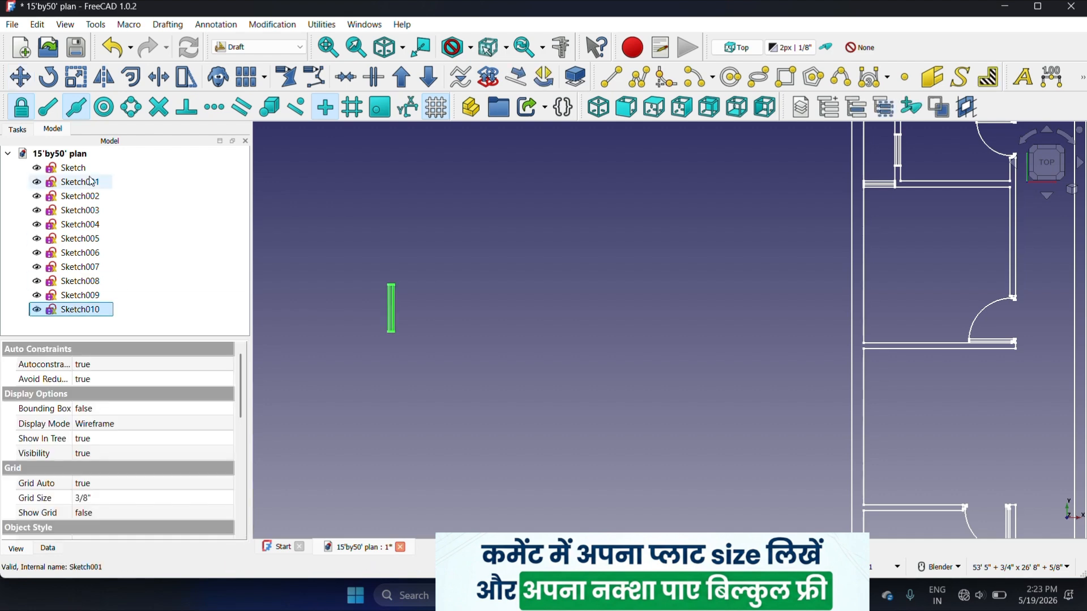
pyautogui.click(26, 82)
pyautogui.scroll(-3, 415, 318)
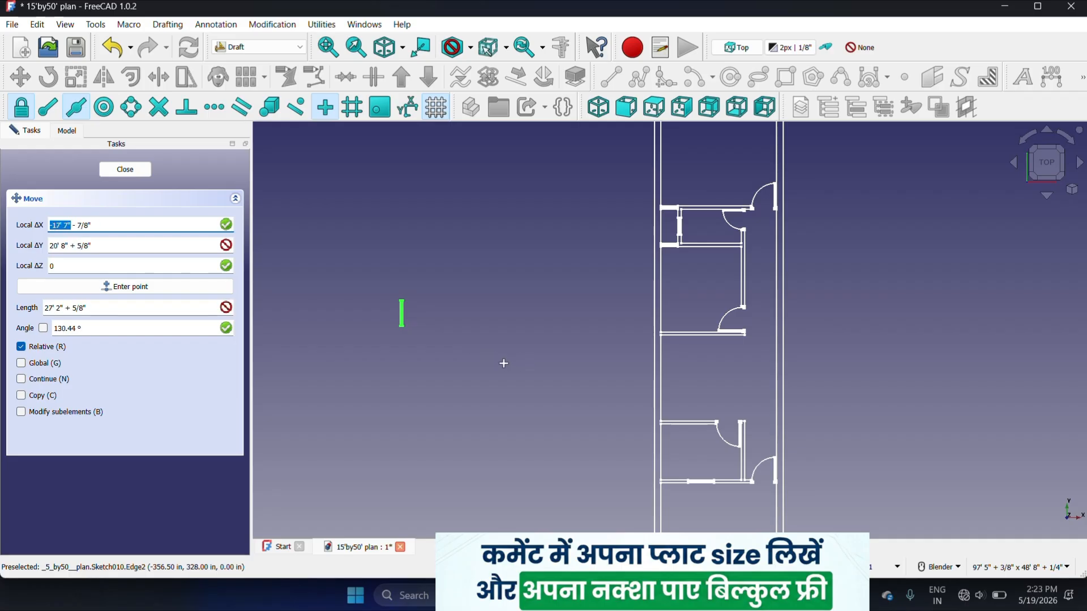
pyautogui.scroll(5, 408, 322)
pyautogui.scroll(-5, 430, 300)
pyautogui.scroll(5, 526, 362)
pyautogui.scroll(2, 505, 327)
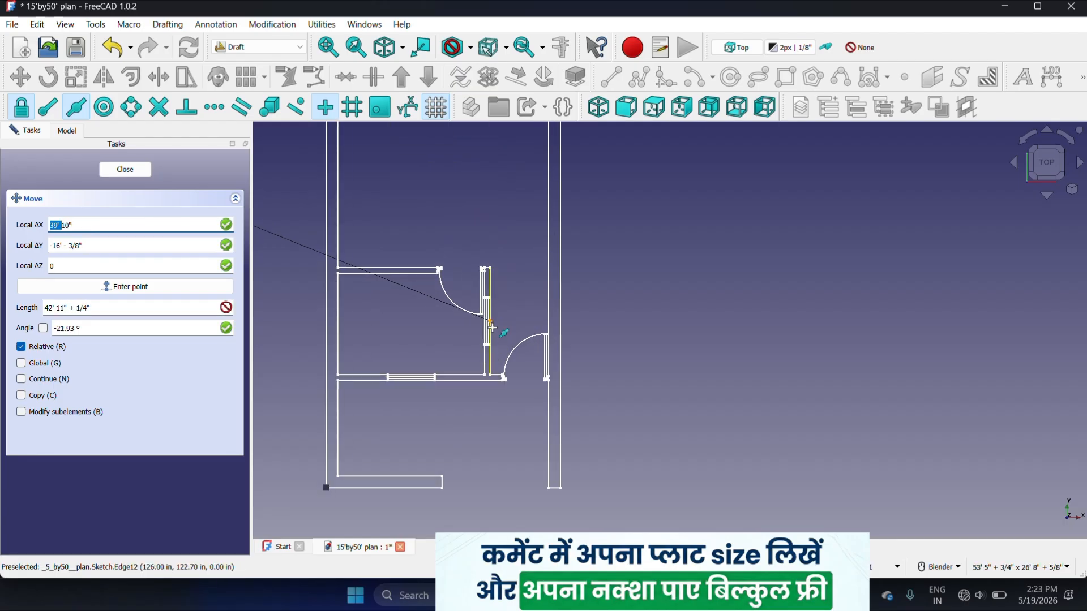
pyautogui.click(492, 328)
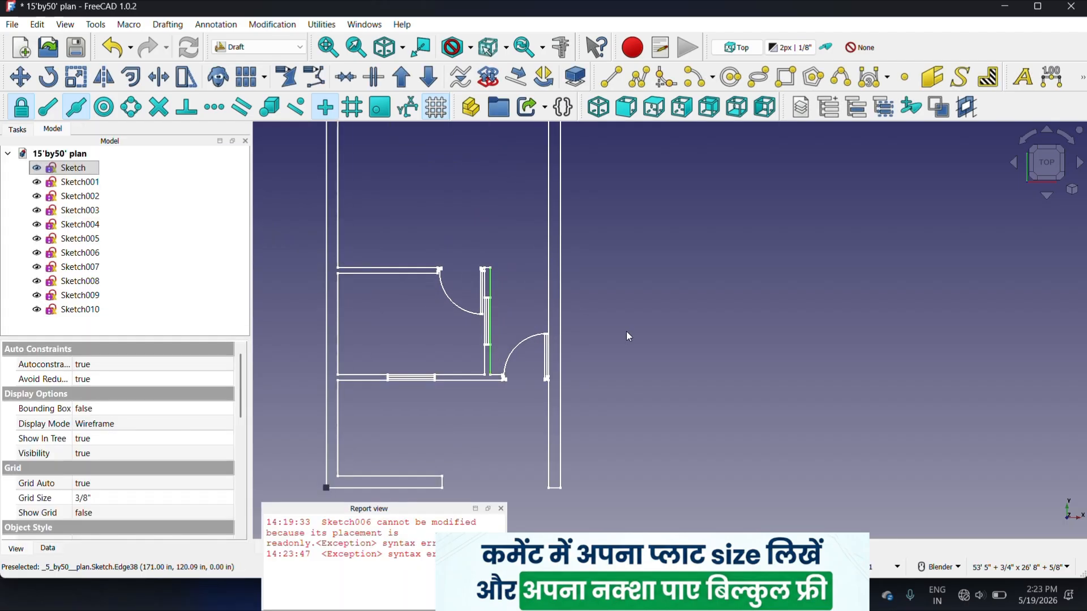
pyautogui.click(501, 508)
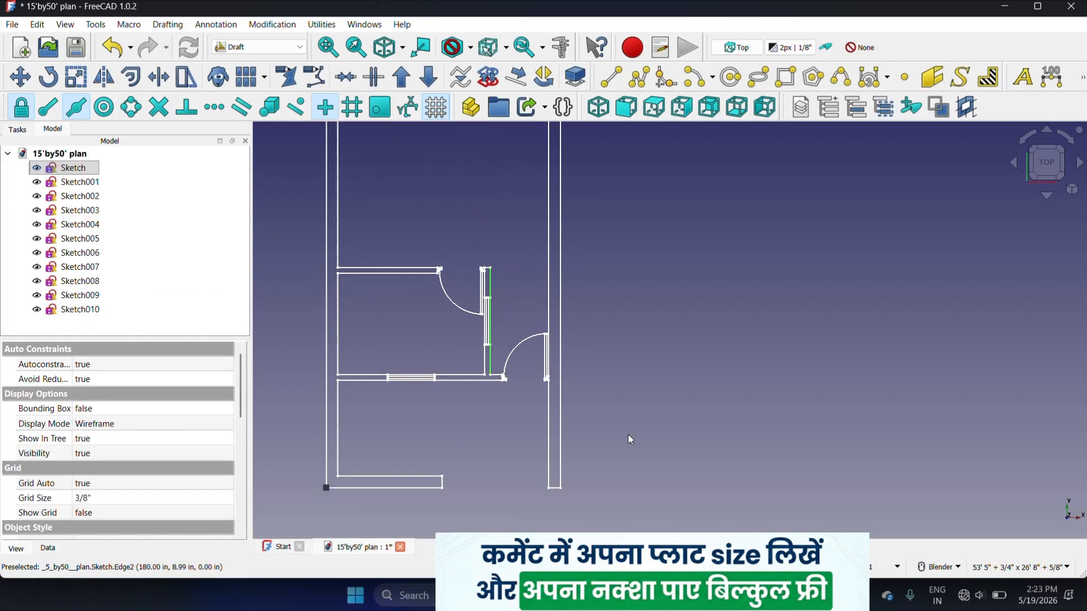
pyautogui.click(664, 362)
# - Move the vertical window down along the room's right wall so its lower end meets the corner with the lower wall
pyautogui.scroll(3, 600, 343)
pyautogui.scroll(2, 572, 345)
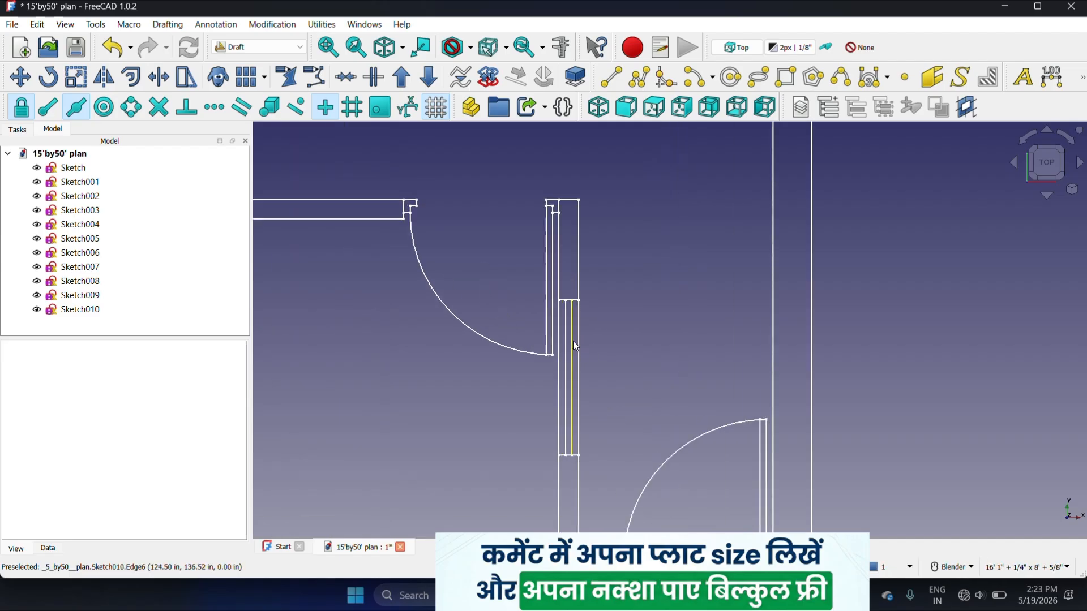
pyautogui.scroll(-4, 573, 341)
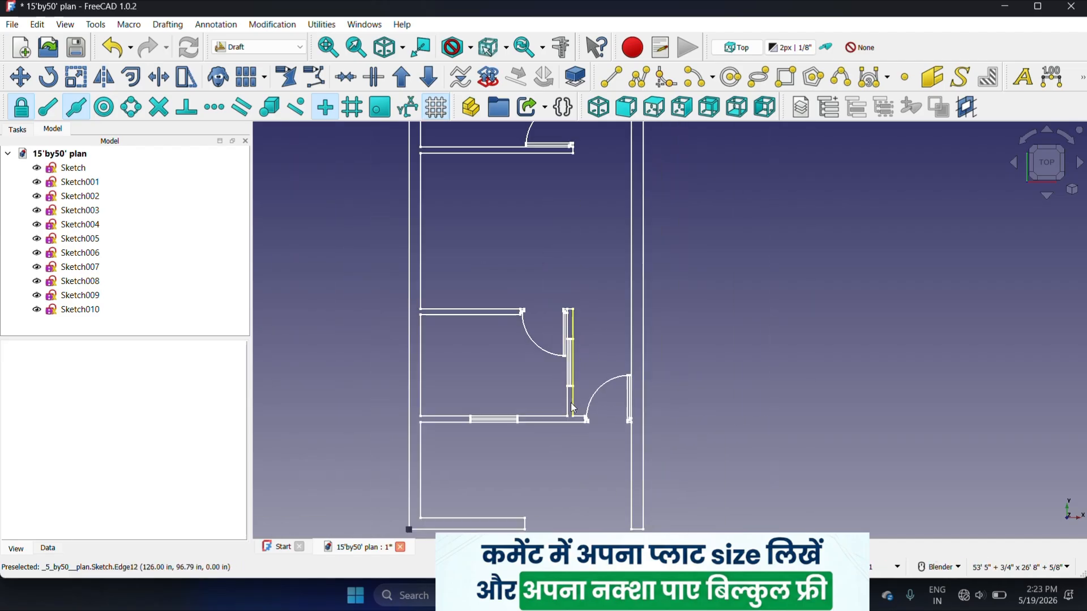
pyautogui.scroll(1, 571, 402)
pyautogui.scroll(1, 571, 402)
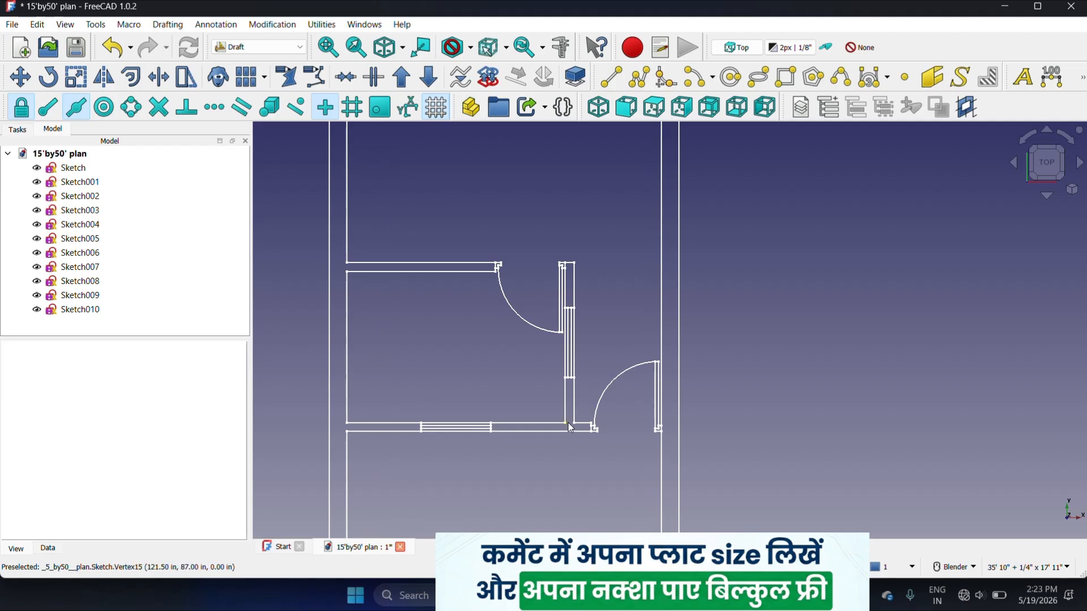
pyautogui.scroll(-1, 566, 362)
pyautogui.scroll(-1, 571, 354)
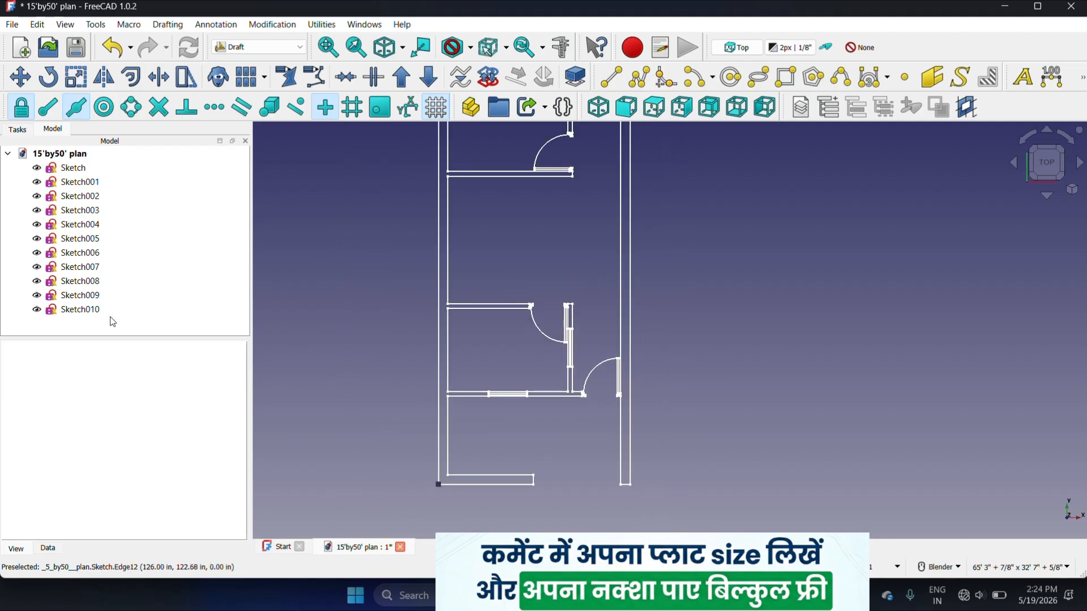
pyautogui.click(85, 309)
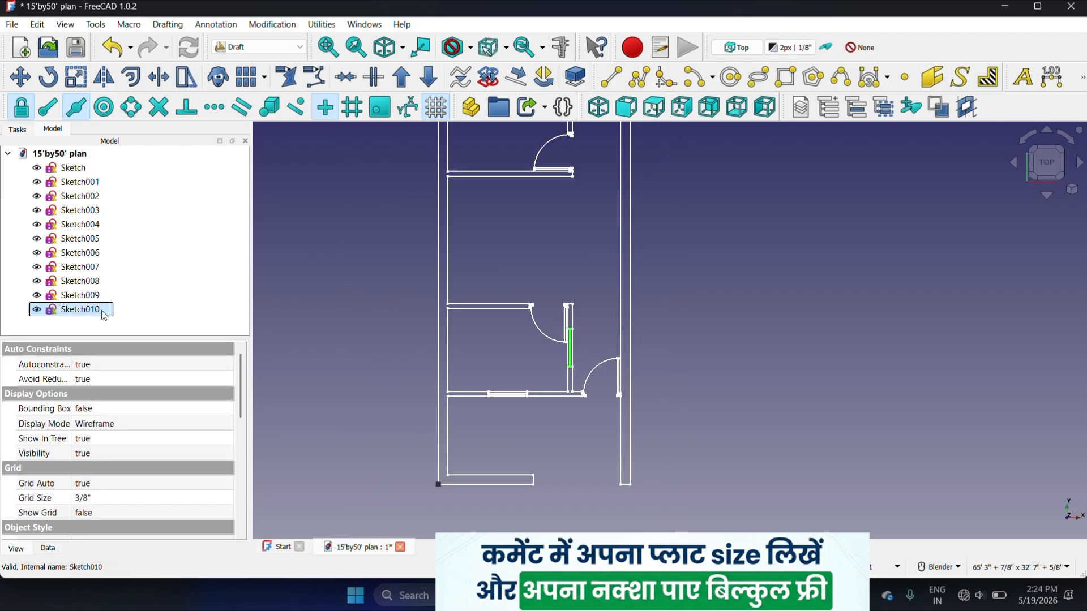
pyautogui.click(26, 84)
pyautogui.scroll(10, 569, 354)
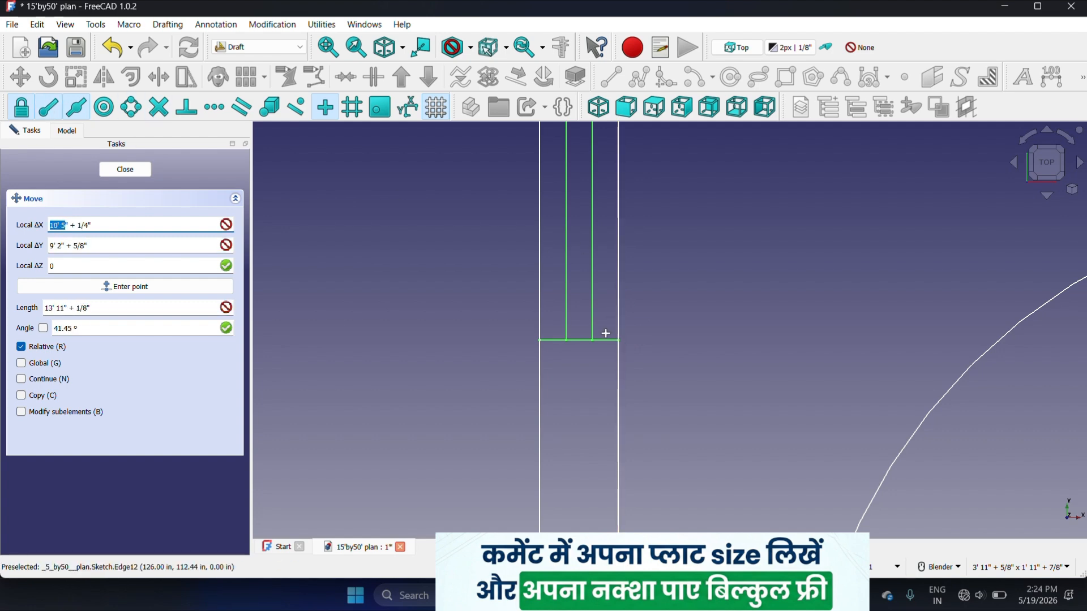
pyautogui.scroll(-6, 611, 339)
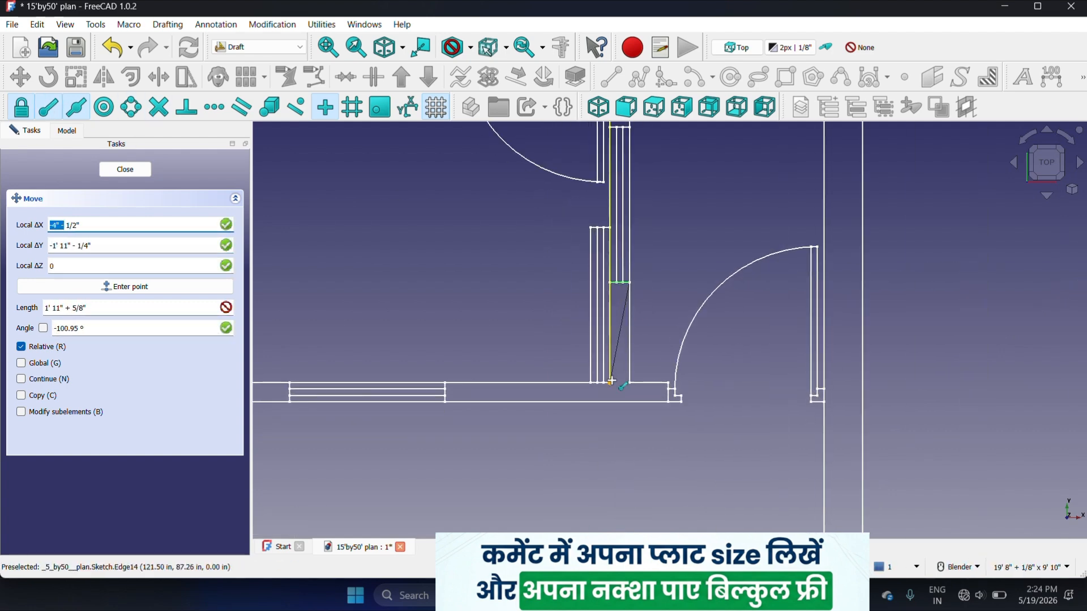
pyautogui.click(642, 390)
pyautogui.scroll(-5, 705, 364)
pyautogui.scroll(-5, 685, 297)
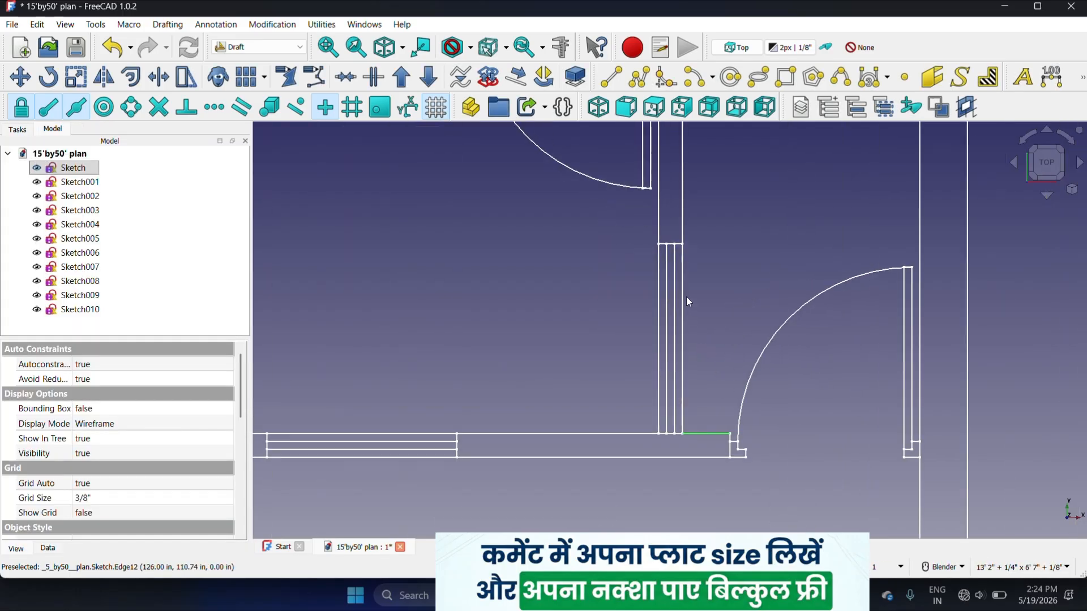
pyautogui.click(381, 254)
pyautogui.scroll(5, 687, 269)
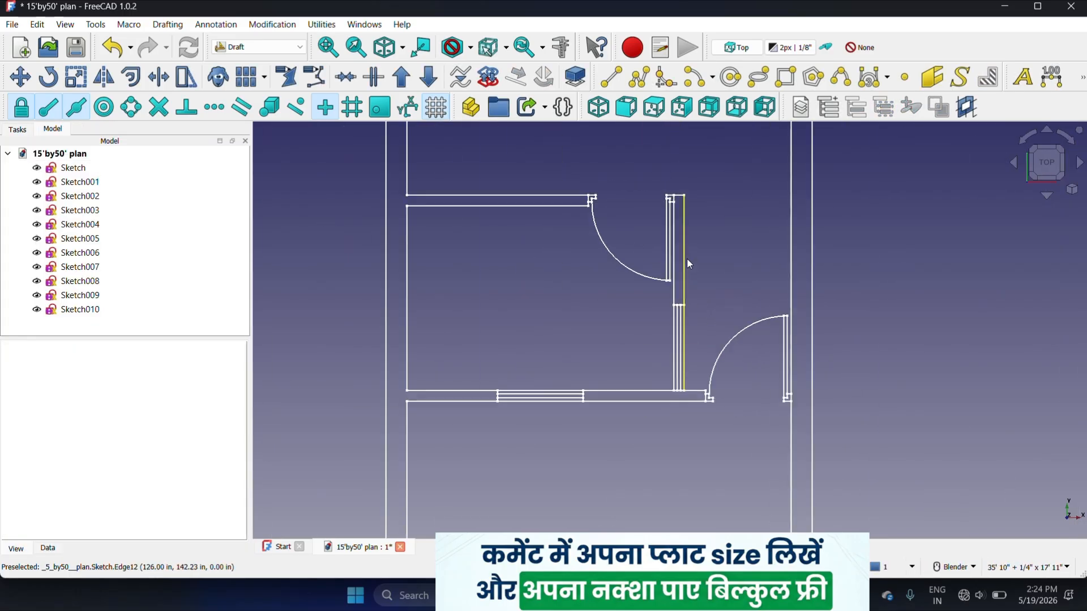
pyautogui.scroll(-8, 520, 384)
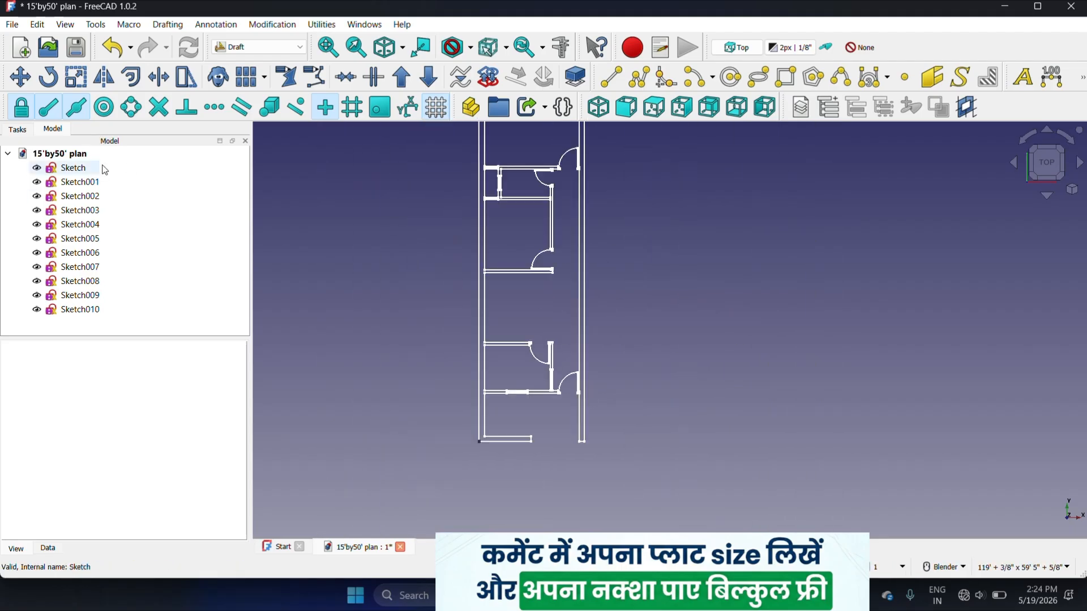
# - Examine the door and window placements in the upper small room and the lowest enclosed room of the plan
pyautogui.scroll(-2, 382, 313)
pyautogui.scroll(5, 426, 226)
pyautogui.scroll(2, 470, 238)
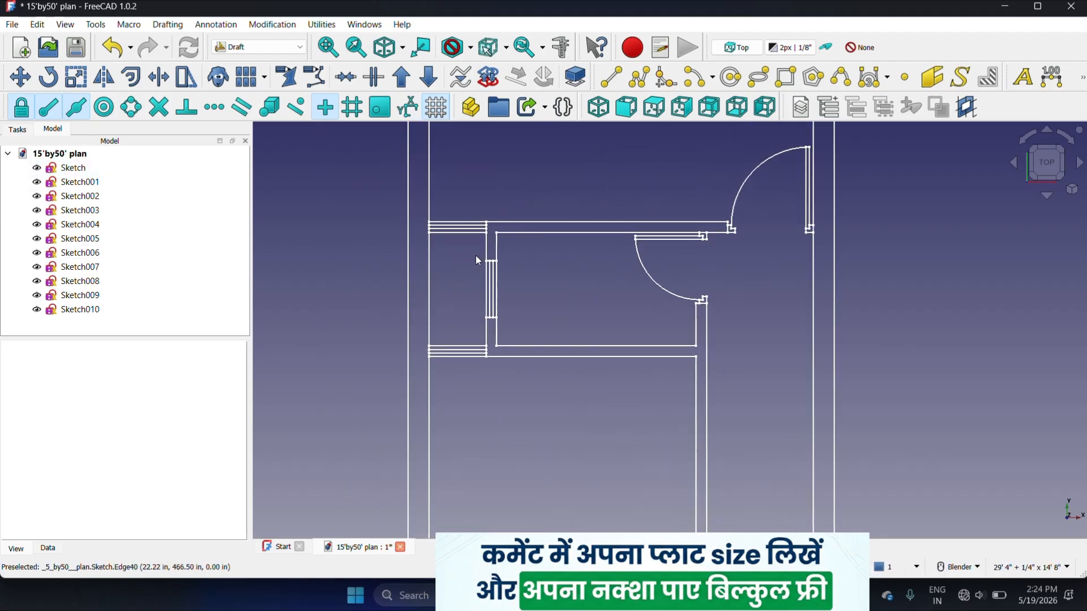
pyautogui.scroll(-3, 506, 238)
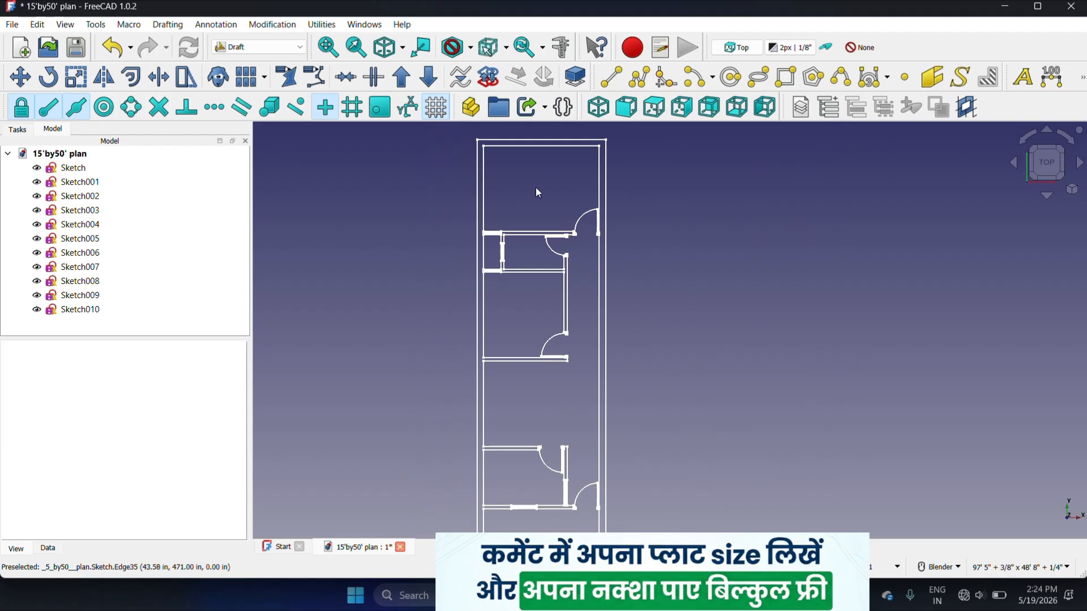
pyautogui.scroll(-1, 534, 190)
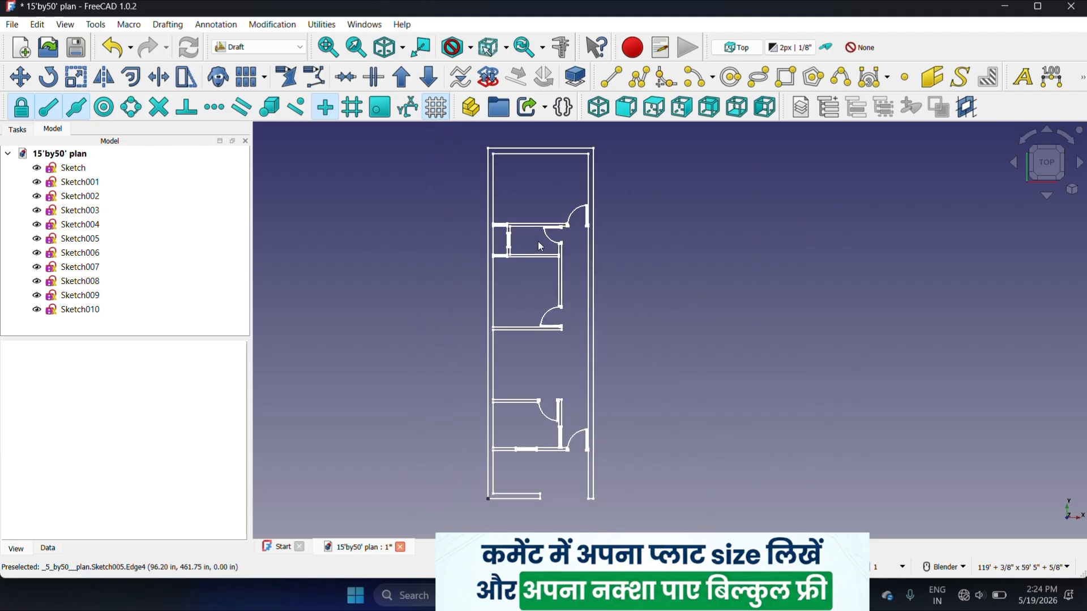
pyautogui.scroll(4, 532, 447)
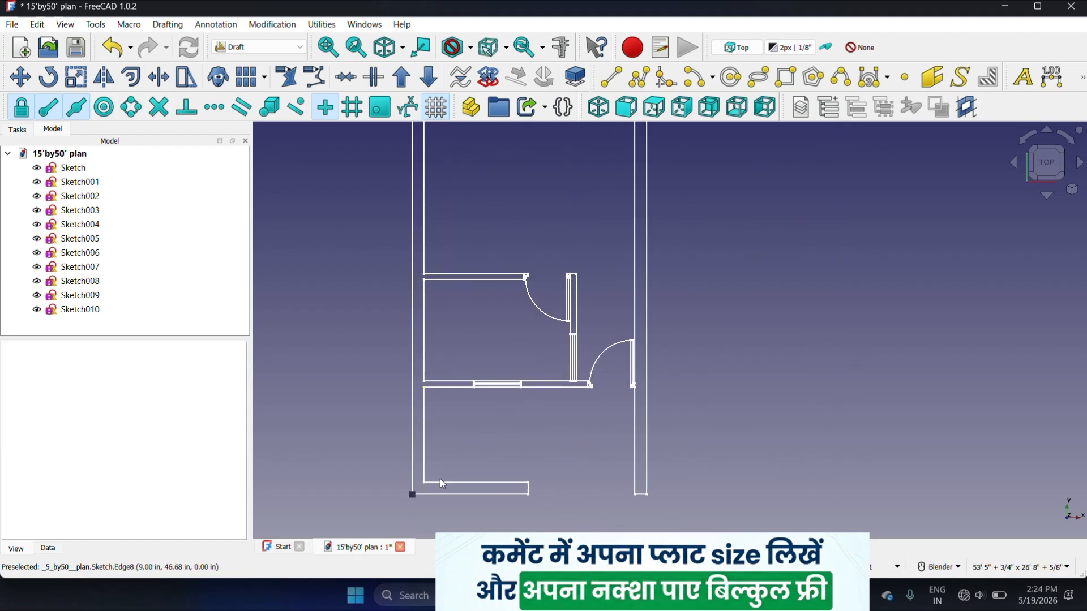
pyautogui.scroll(5, 592, 386)
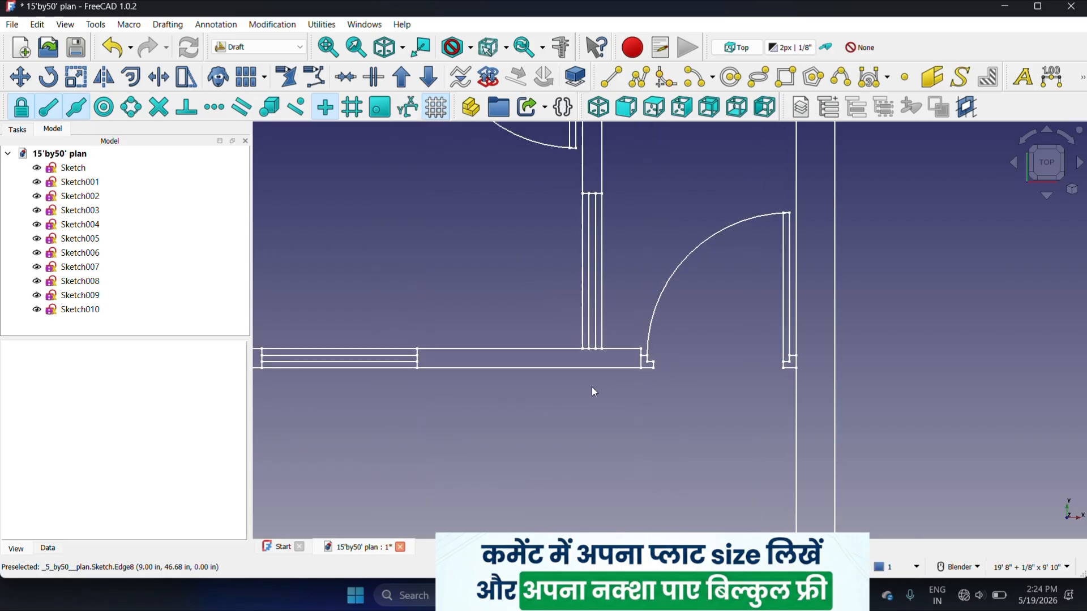
# - Open the wall sketch and measure the lower edge of the lowest enclosed room's bottom wall without keeping the dimension
pyautogui.doubleClick(625, 363)
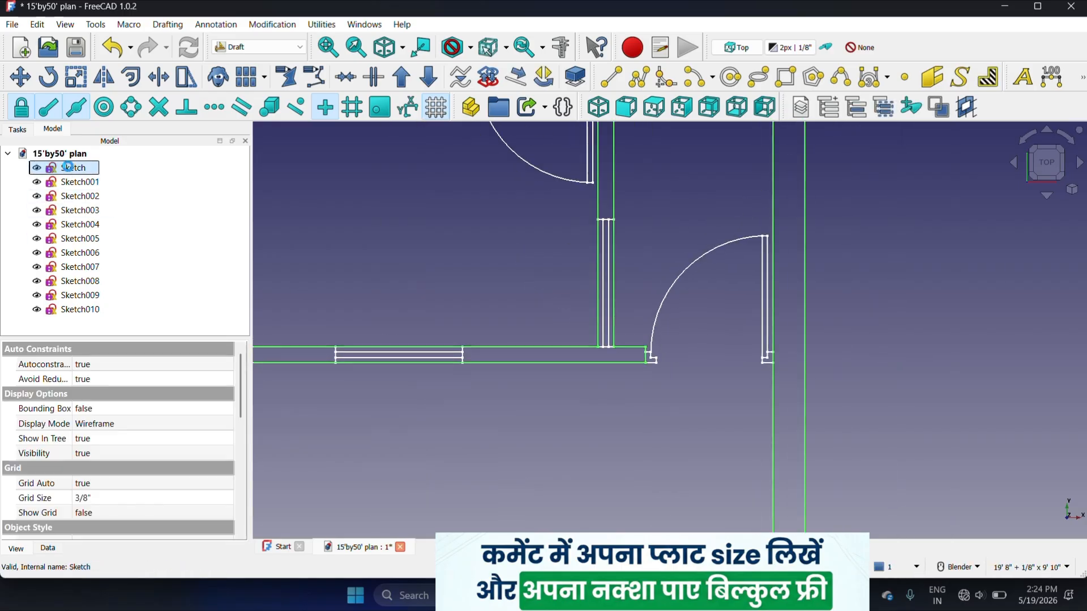
pyautogui.scroll(-3, 571, 314)
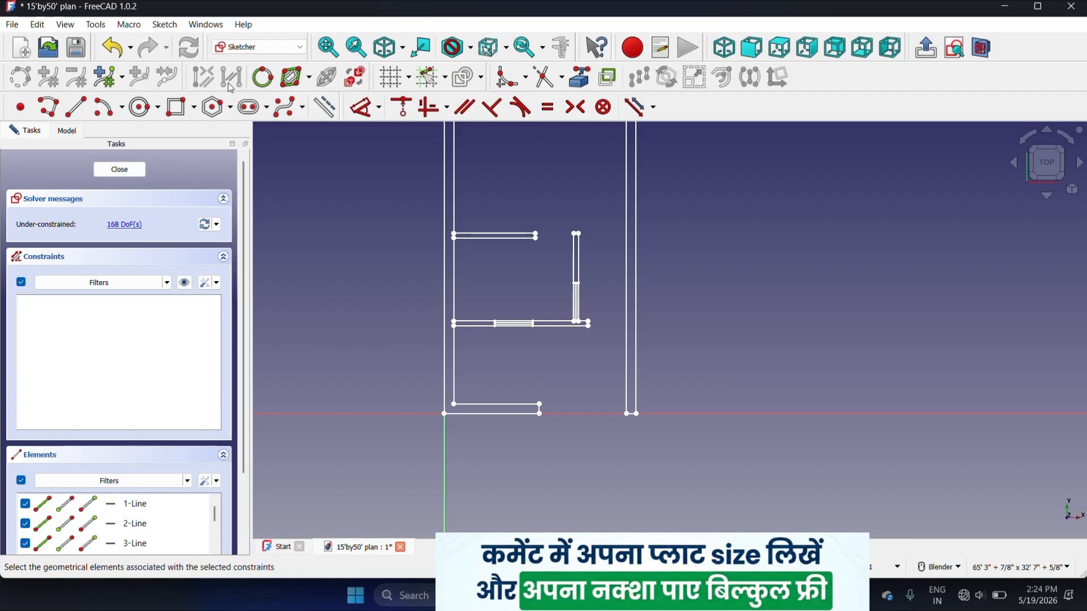
pyautogui.click(366, 113)
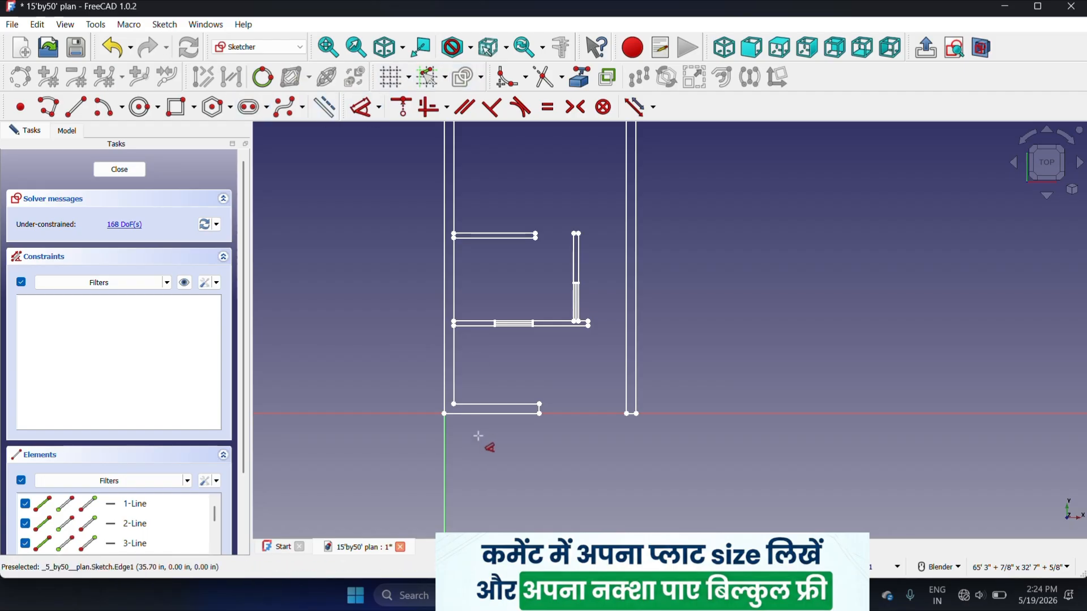
pyautogui.scroll(4, 553, 344)
pyautogui.click(550, 319)
pyautogui.click(553, 365)
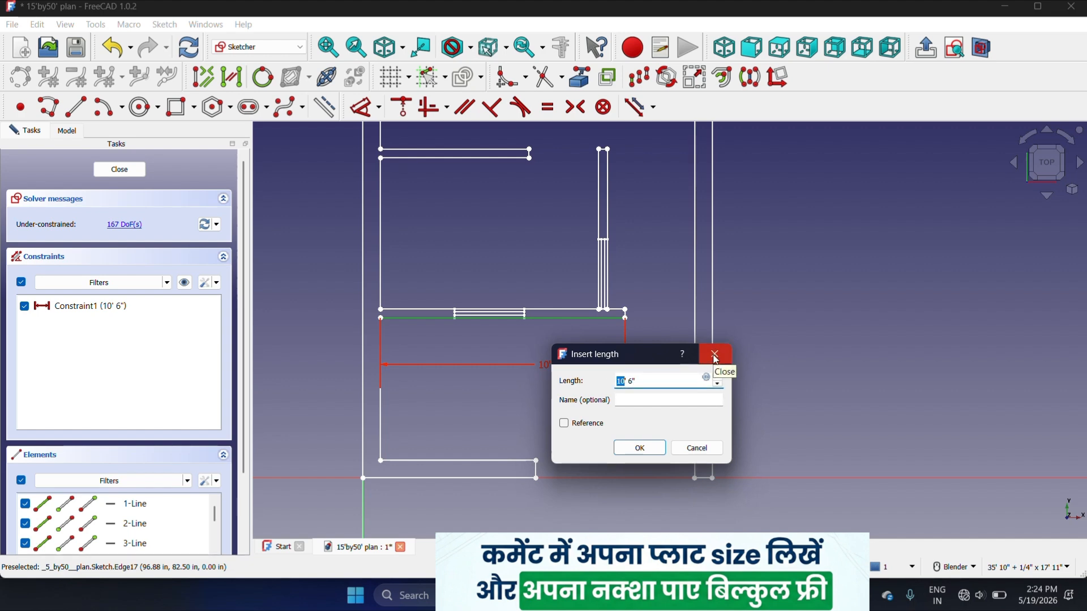
pyautogui.click(715, 359)
# - Measure the left inner edge of the open front area without keeping the dimension, and close the wall sketch
pyautogui.click(380, 416)
pyautogui.click(464, 392)
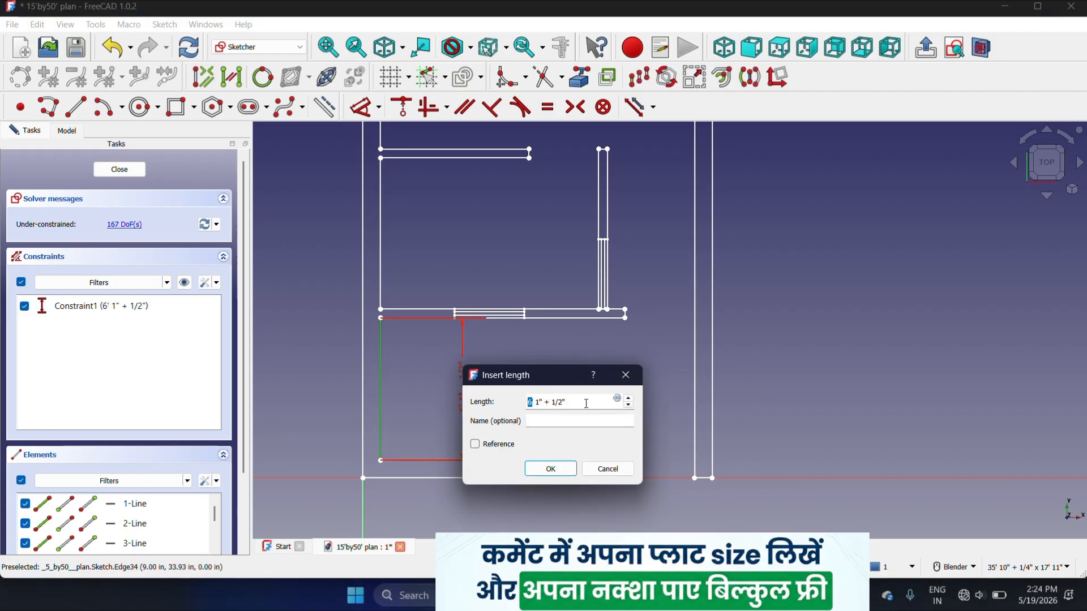
pyautogui.click(626, 375)
pyautogui.scroll(-4, 583, 335)
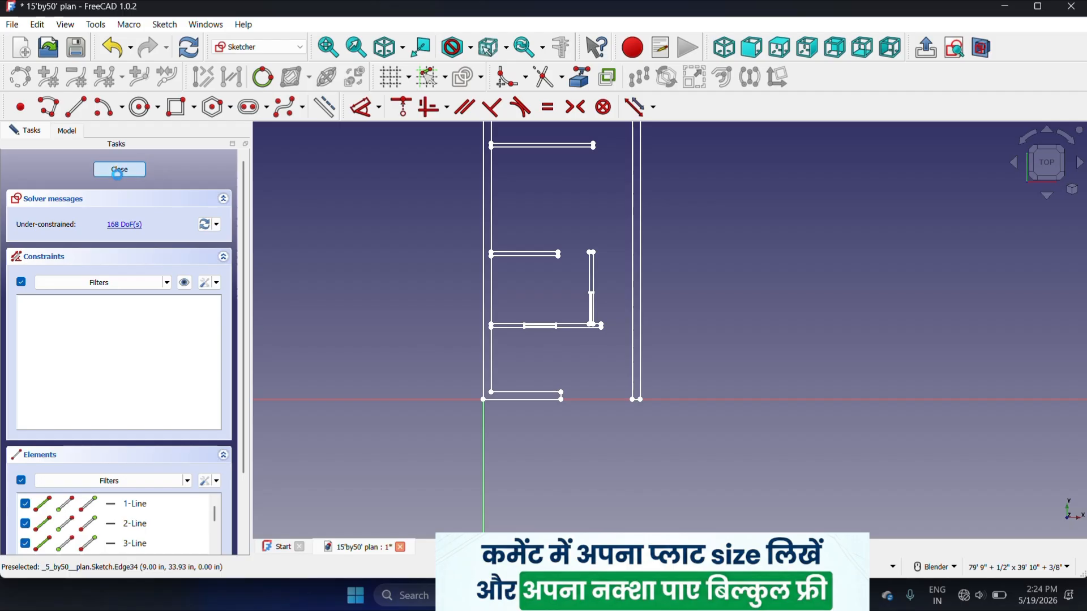
pyautogui.click(120, 169)
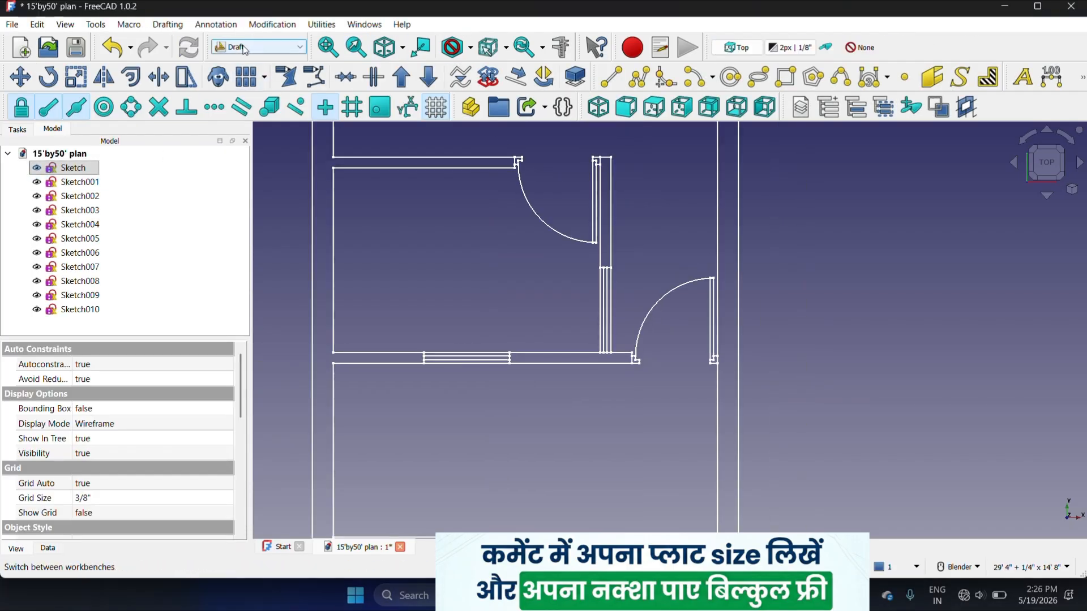
# - Switch to the Sketcher workbench and create a new empty sketch over the floor plan
pyautogui.click(245, 48)
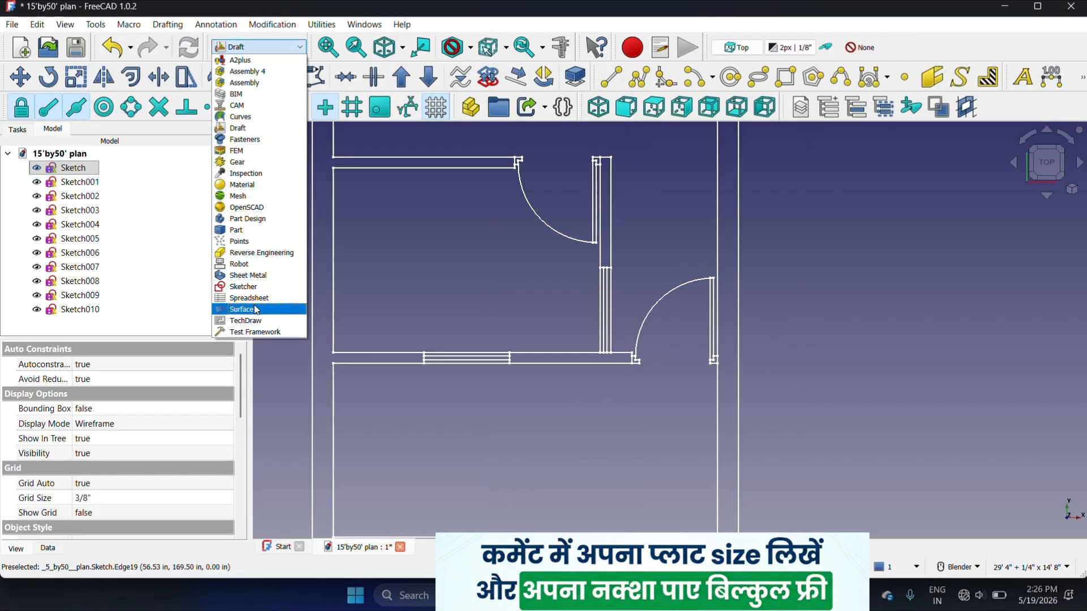
pyautogui.click(243, 286)
pyautogui.scroll(-4, 490, 314)
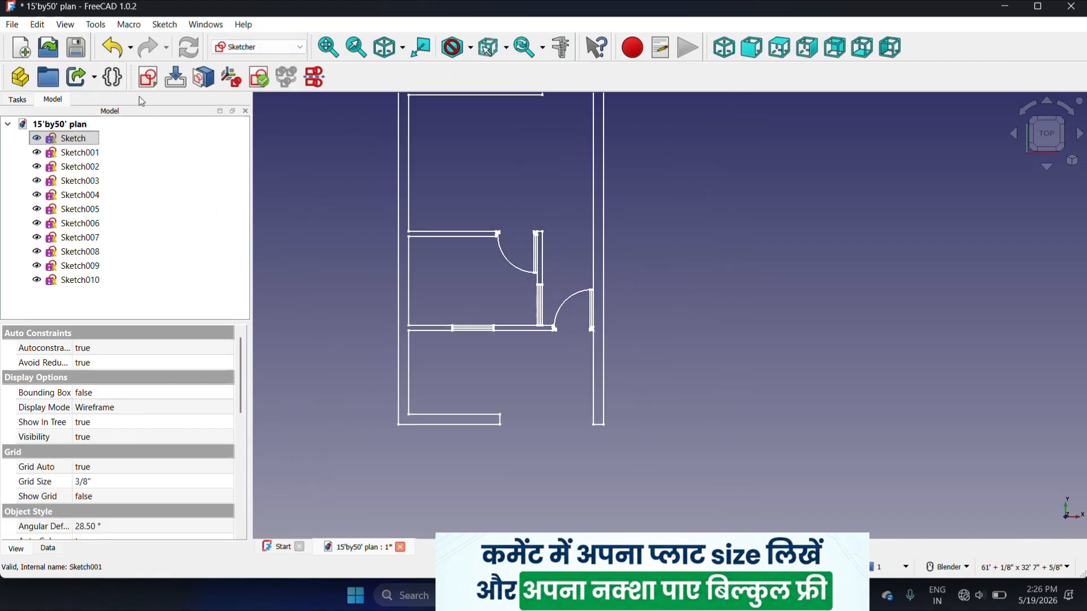
pyautogui.click(153, 86)
pyautogui.click(544, 315)
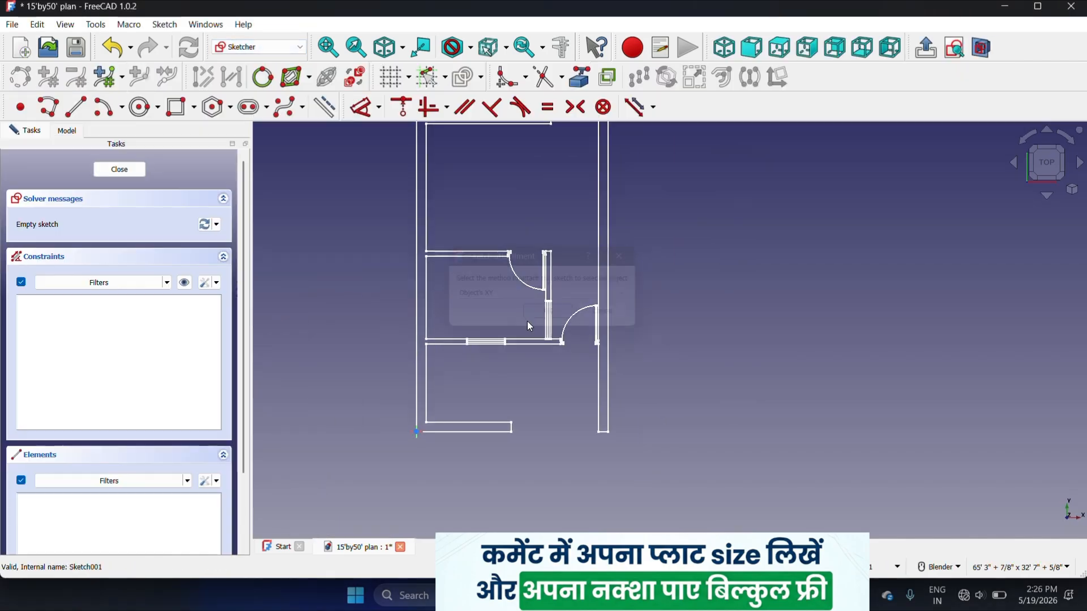
pyautogui.scroll(-5, 509, 341)
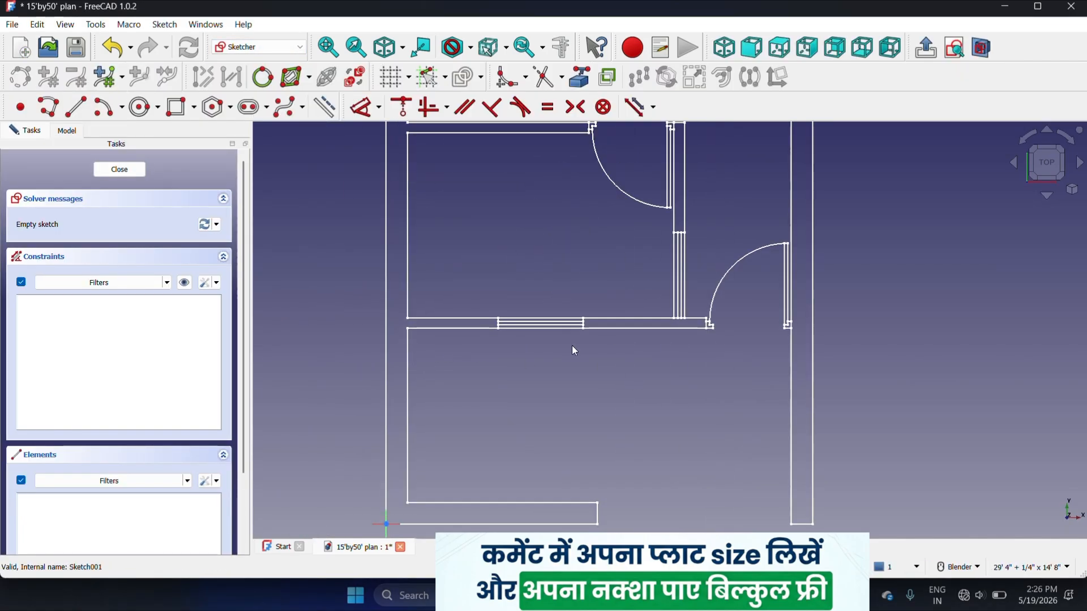
# - Start a corner, width, height rectangle in the empty area left of the plan with a width of 10'6"
pyautogui.click(180, 107)
pyautogui.scroll(-4, 583, 299)
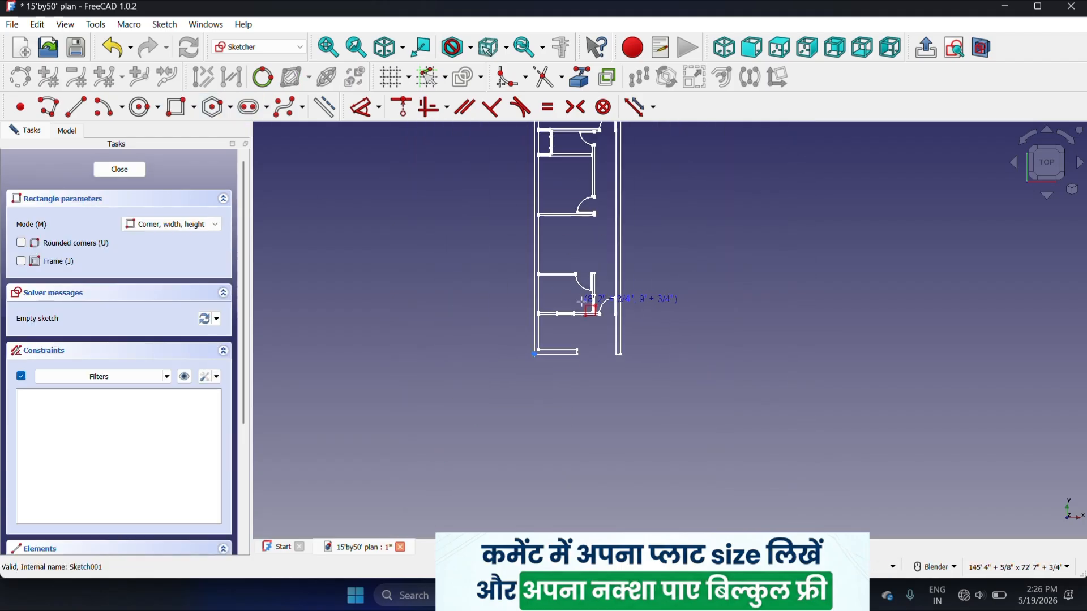
pyautogui.click(356, 277)
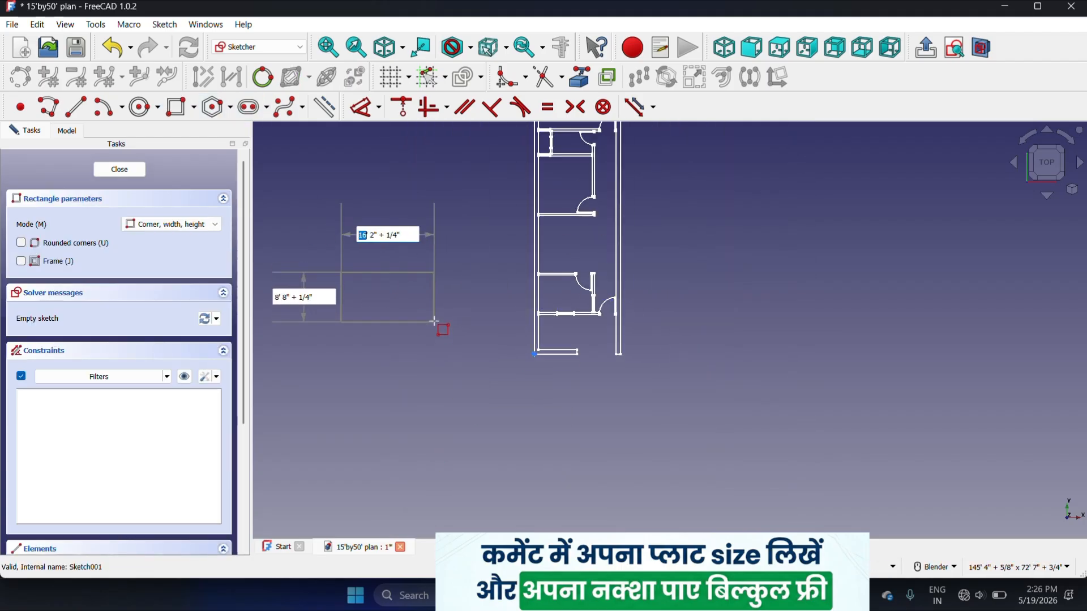
pyautogui.scroll(3, 436, 322)
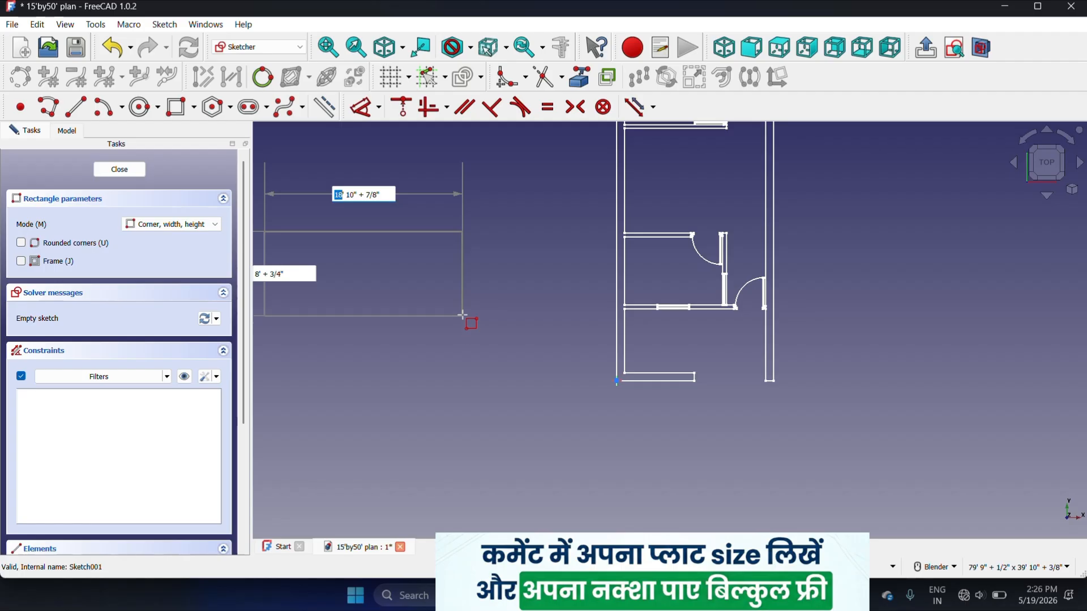
pyautogui.write('10')
pyautogui.press('Delete')
pyautogui.press('Delete')
pyautogui.press('Delete')
pyautogui.press('Delete')
pyautogui.press('Delete')
pyautogui.press('Delete')
pyautogui.press('Delete')
pyautogui.press('Delete')
pyautogui.press('Delete')
pyautogui.press('Delete')
pyautogui.press('Delete')
pyautogui.write('\'6"')
pyautogui.press('Tab')
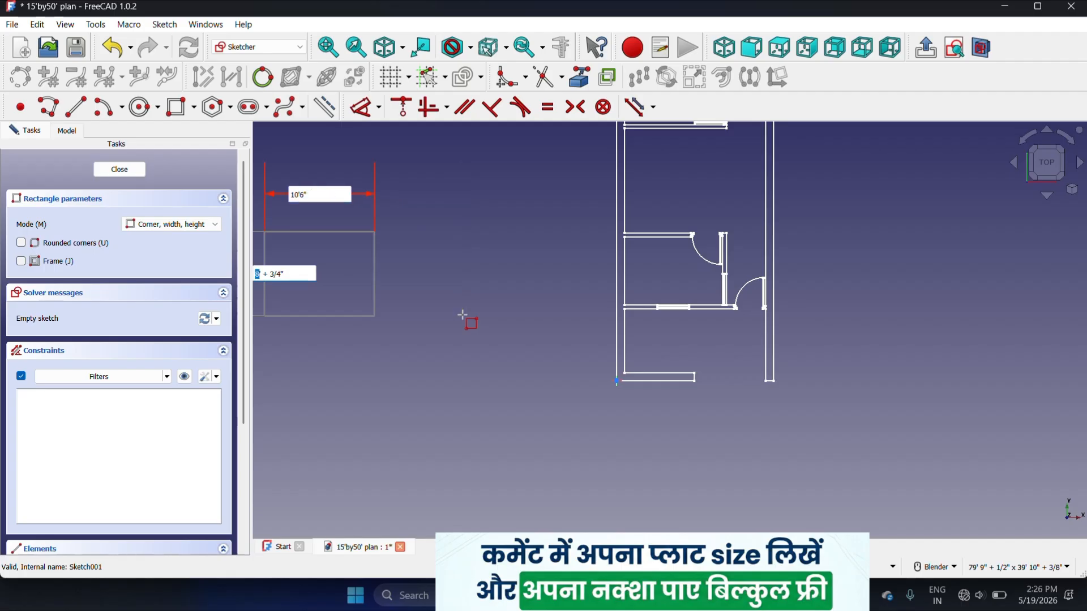
# - Set the rectangle's height to 6' 1" + 1/2" and finish it
pyautogui.press('BackSpace')
pyautogui.press('BackSpace')
pyautogui.press('BackSpace')
pyautogui.press('BackSpace')
pyautogui.press('BackSpace')
pyautogui.press('BackSpace')
pyautogui.press('BackSpace')
pyautogui.press('BackSpace')
pyautogui.press('Return')
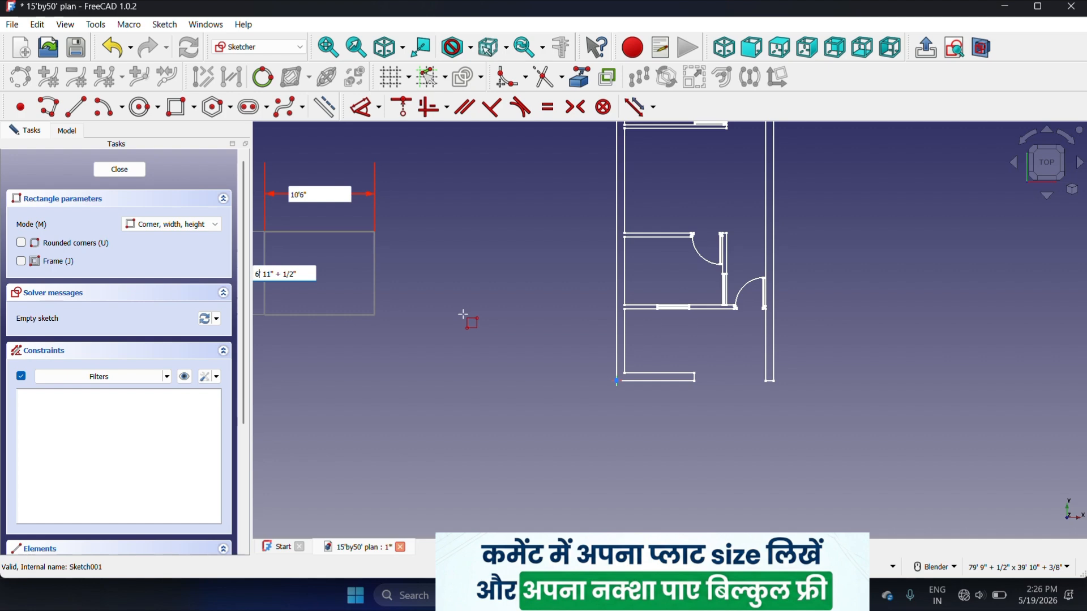
pyautogui.hotkey('shift', 'End')
pyautogui.press('Delete')
pyautogui.press('Return')
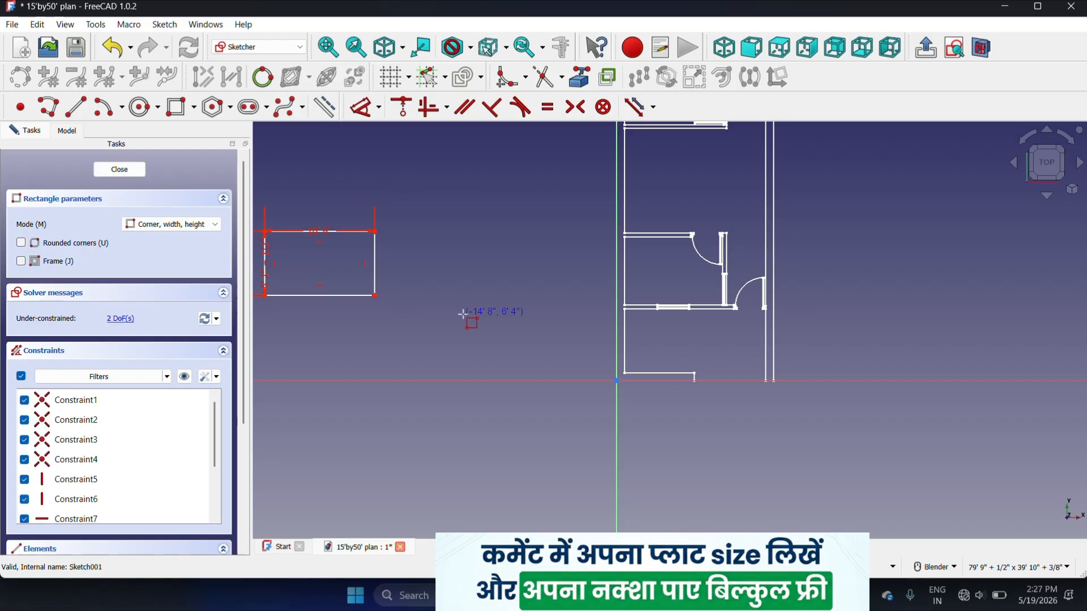
# - Move the rectangle's width dimension above its upper edge and its height dimension outside its left edge
pyautogui.scroll(-2, 528, 276)
pyautogui.scroll(5, 367, 277)
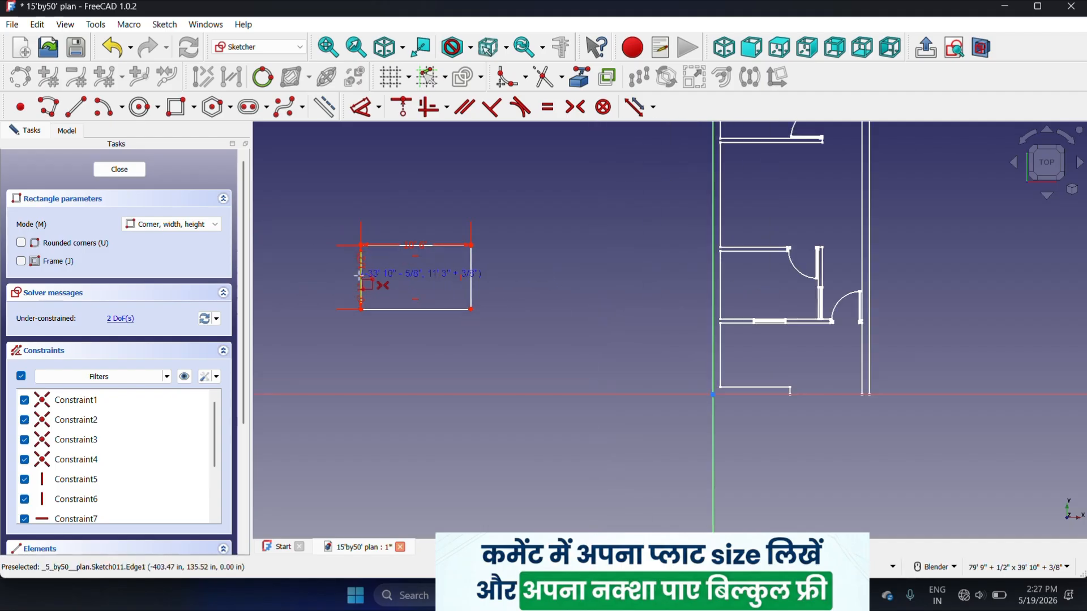
pyautogui.press('Escape')
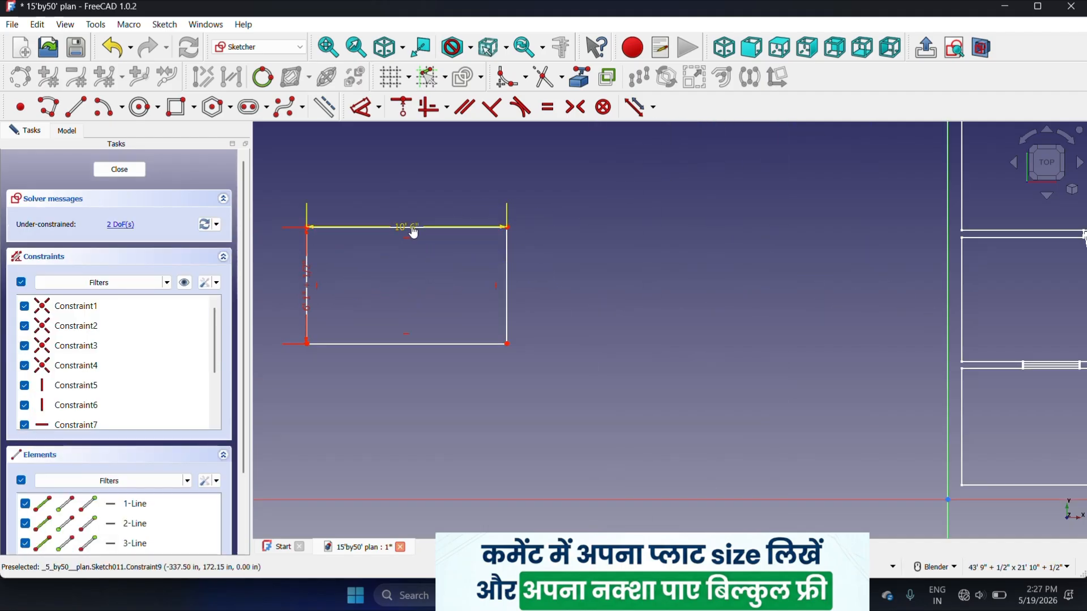
pyautogui.moveTo(410, 228); pyautogui.dragTo(415, 198)
pyautogui.moveTo(306, 292); pyautogui.dragTo(285, 291)
# - Draw a horizontal line across the rectangle at mid-height, from its left edge to its right edge
pyautogui.click(72, 109)
pyautogui.scroll(3, 330, 299)
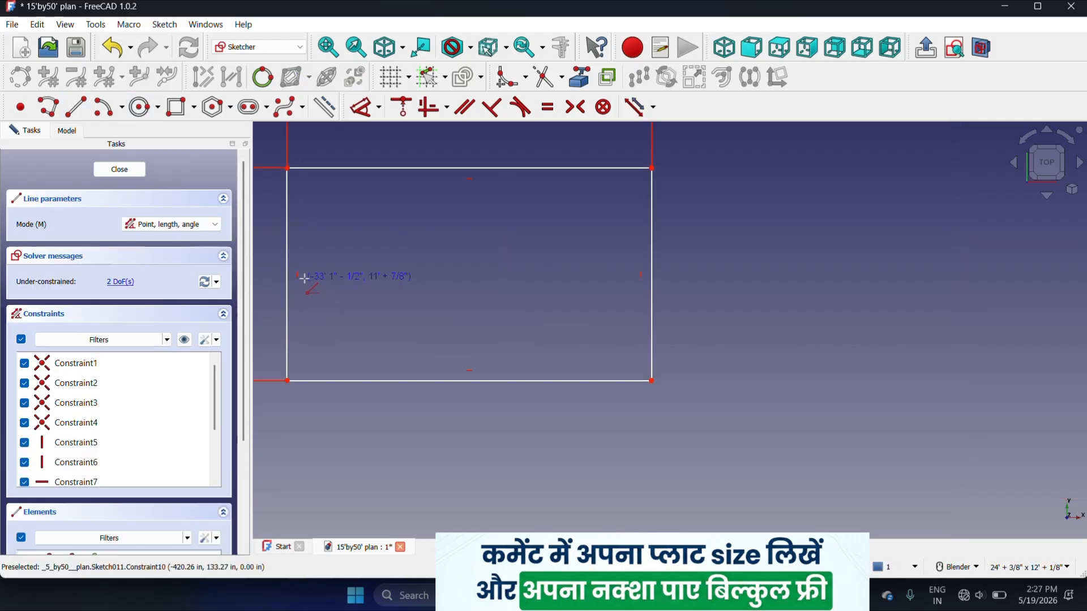
pyautogui.click(287, 271)
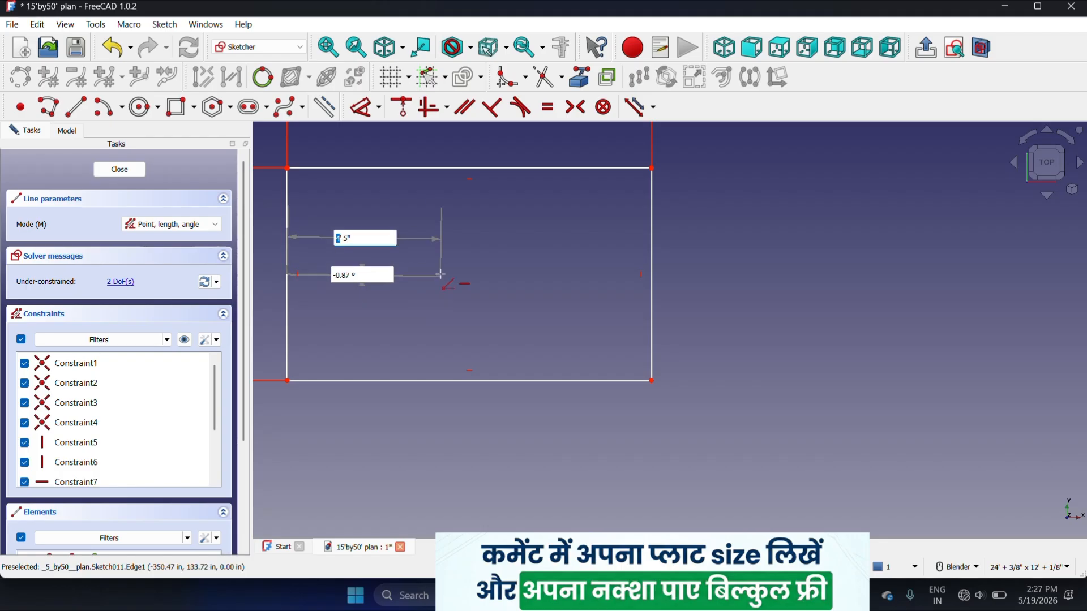
pyautogui.click(651, 272)
pyautogui.scroll(-2, 727, 297)
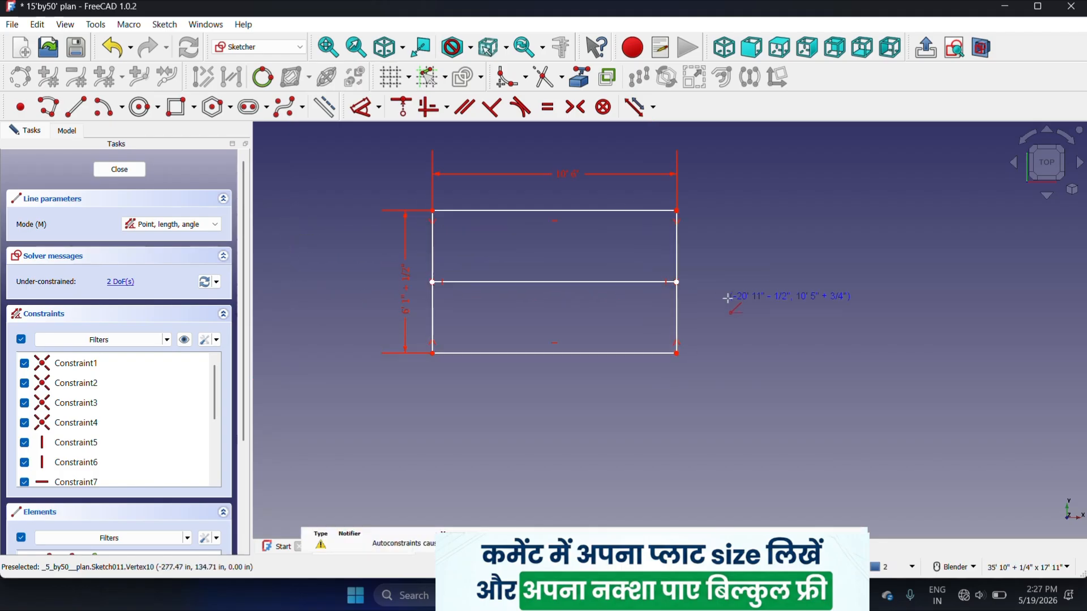
pyautogui.scroll(-2, 566, 399)
pyautogui.press('Escape')
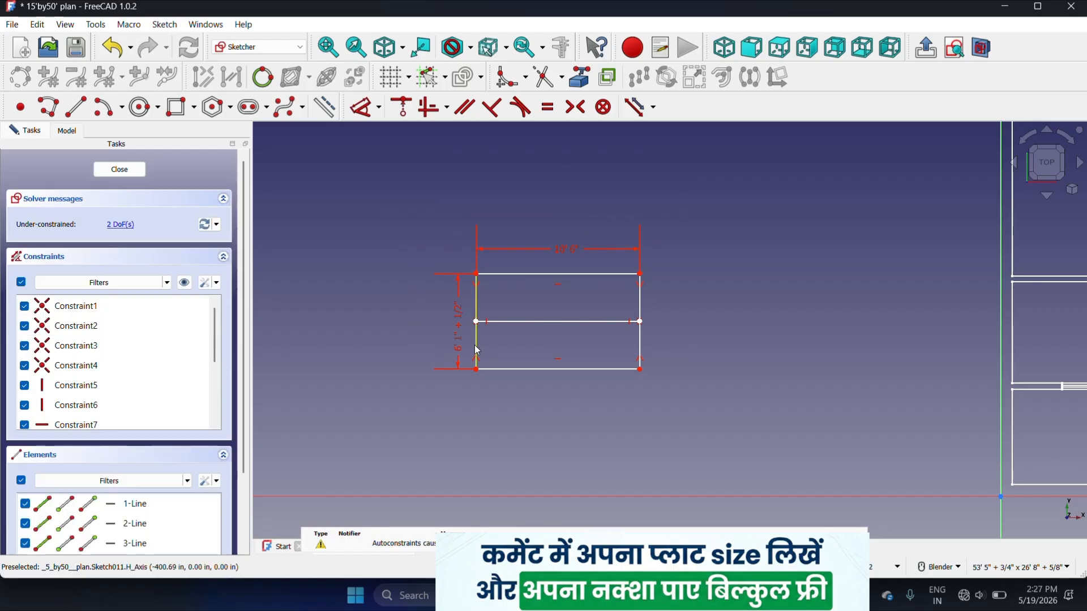
# - Copy the rectangle's left edge 3' to the right at an angle of 0° with the Translate tool
pyautogui.scroll(5, 468, 362)
pyautogui.scroll(-3, 474, 313)
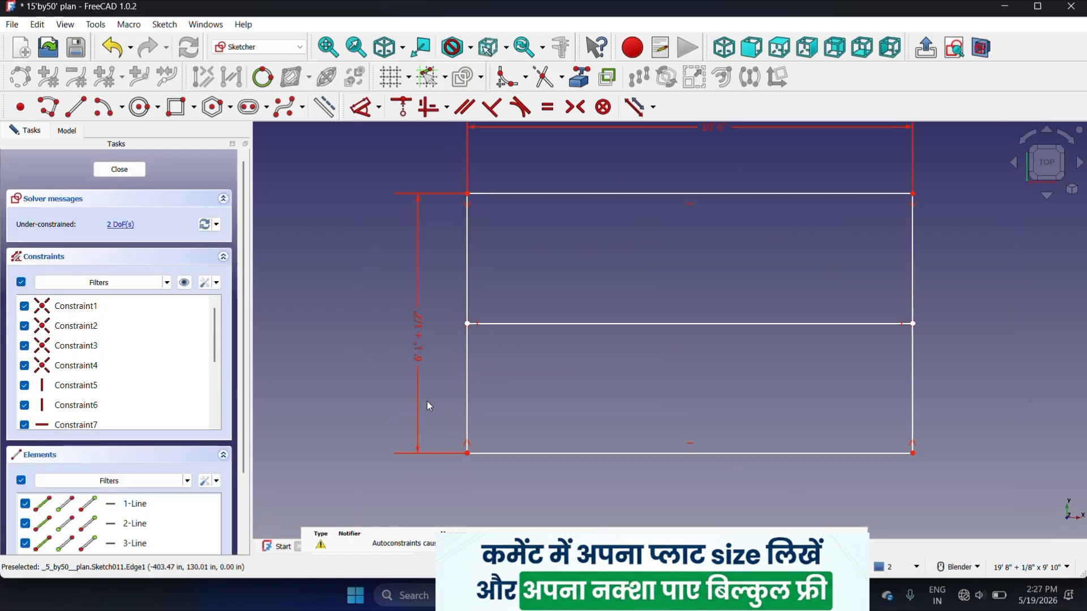
pyautogui.scroll(-1, 393, 415)
pyautogui.scroll(-1, 393, 415)
pyautogui.click(446, 403)
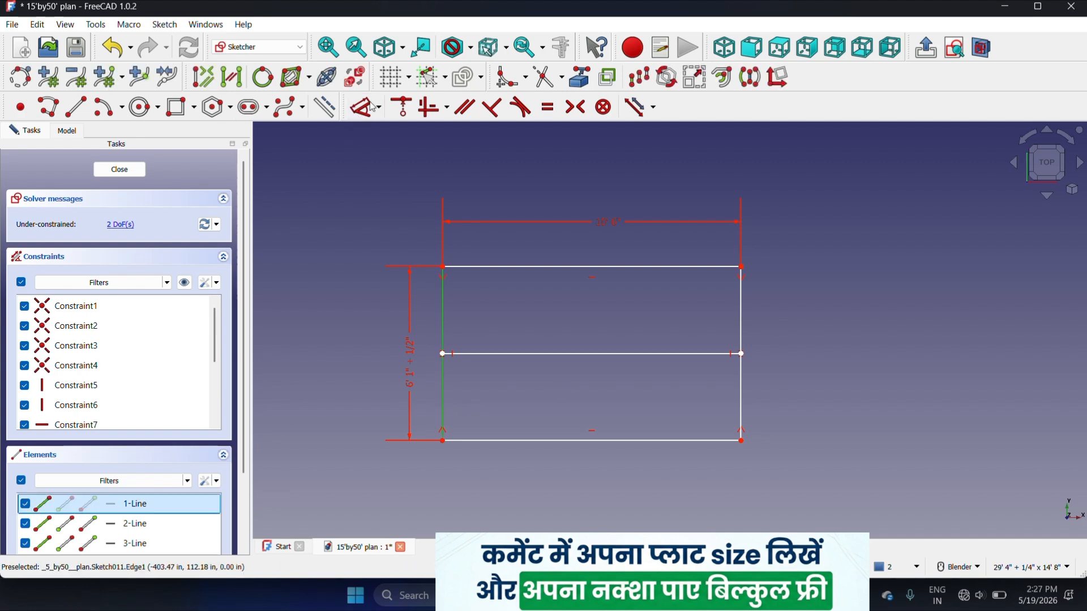
pyautogui.click(634, 85)
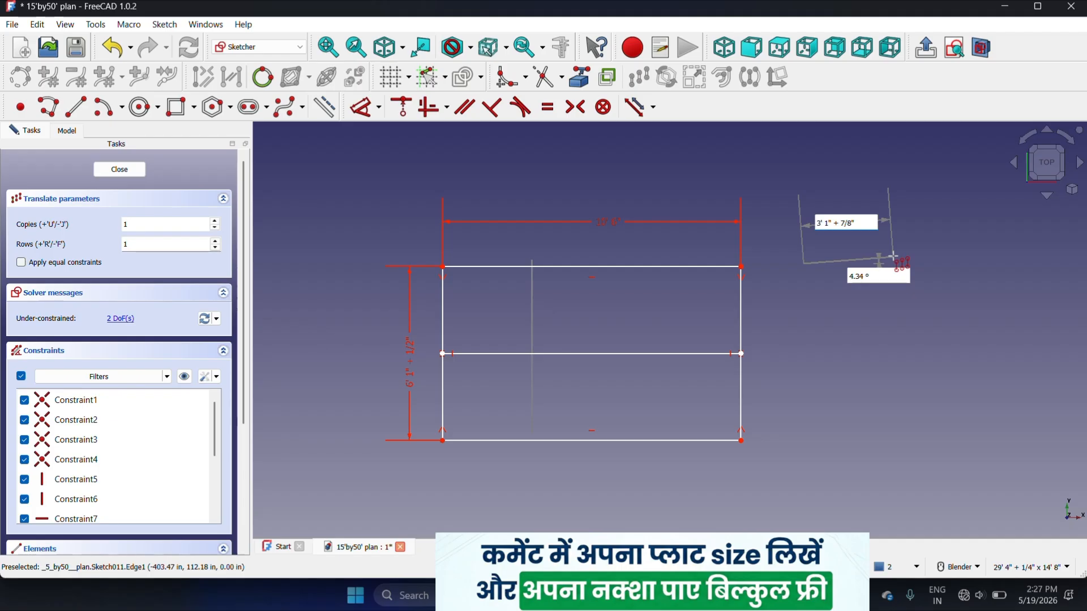
pyautogui.write('3')
pyautogui.press('Tab')
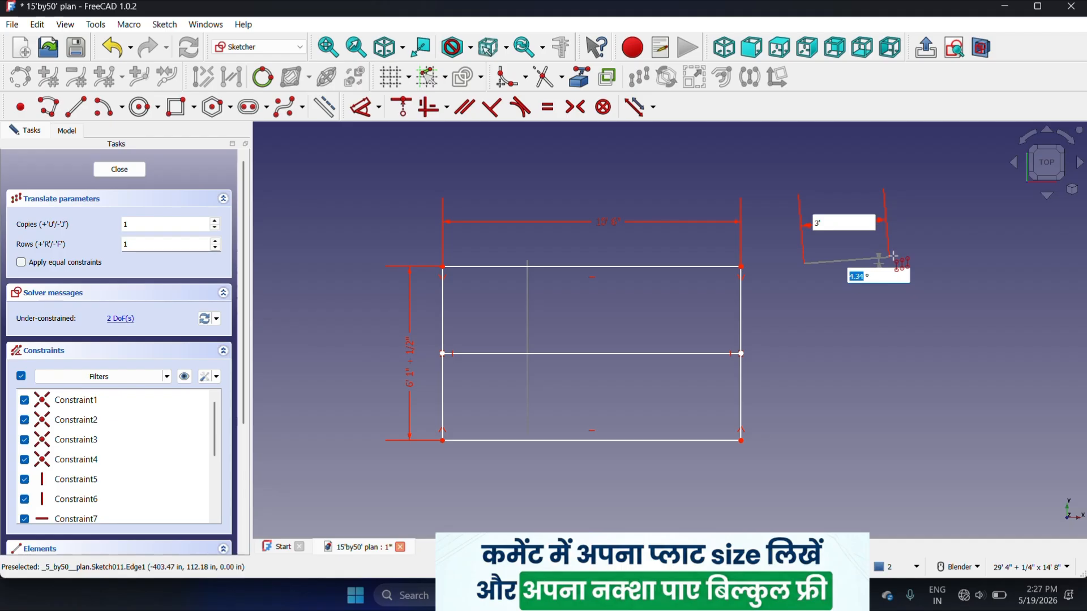
pyautogui.write('0')
pyautogui.press('Return')
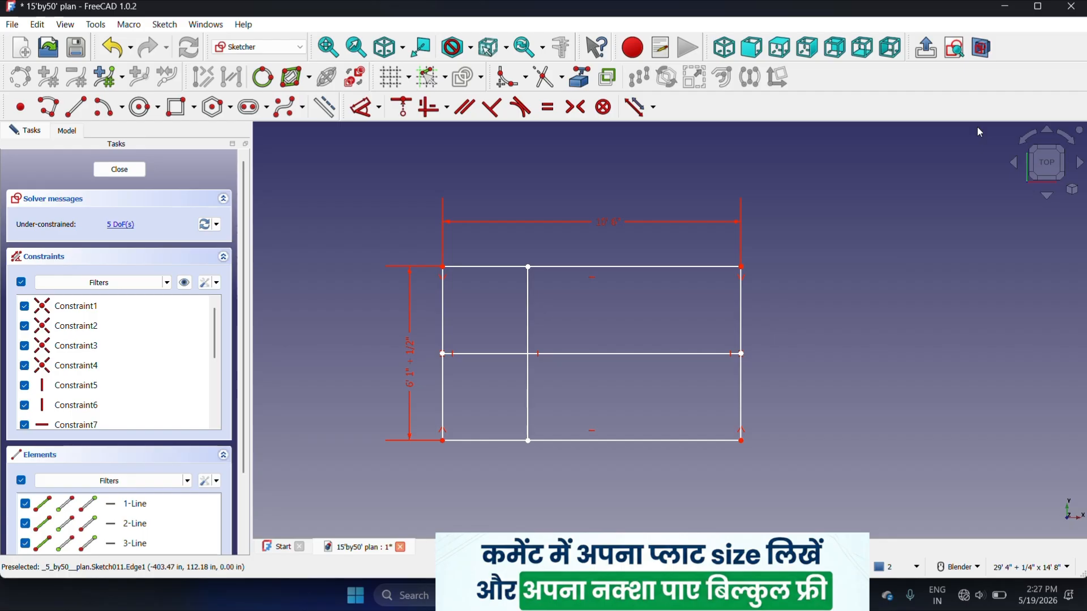
# - Copy the vertical divider 10" to the right at an angle of 0° with the Translate tool
pyautogui.scroll(2, 552, 353)
pyautogui.click(517, 338)
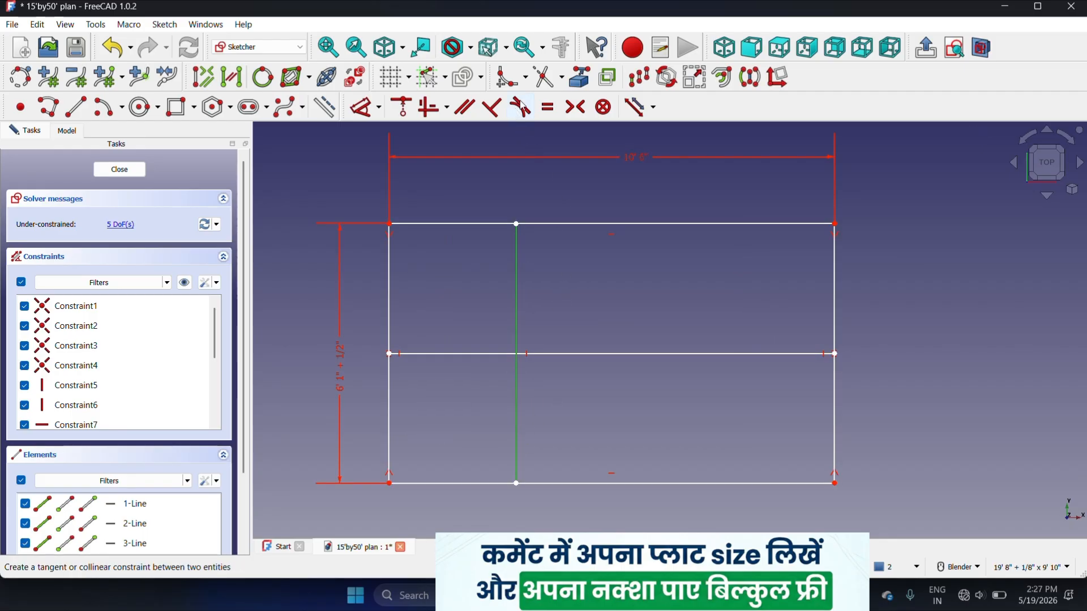
pyautogui.click(645, 79)
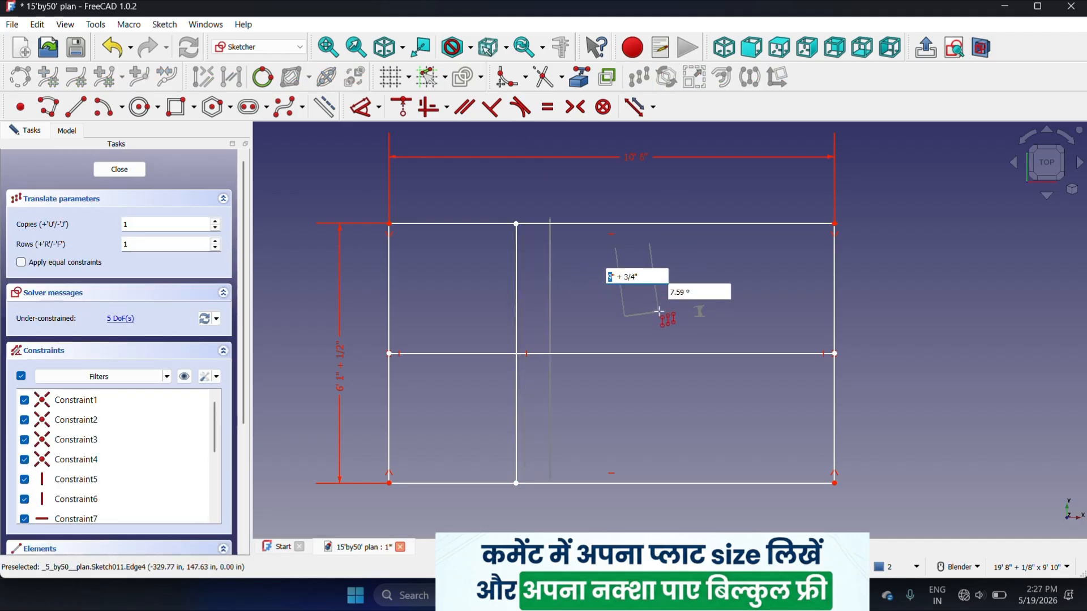
pyautogui.write('0')
pyautogui.press('Delete')
pyautogui.press('Delete')
pyautogui.press('Delete')
pyautogui.press('Delete')
pyautogui.press('Delete')
pyautogui.press('Delete')
pyautogui.press('Delete')
pyautogui.press('Tab')
pyautogui.write('0')
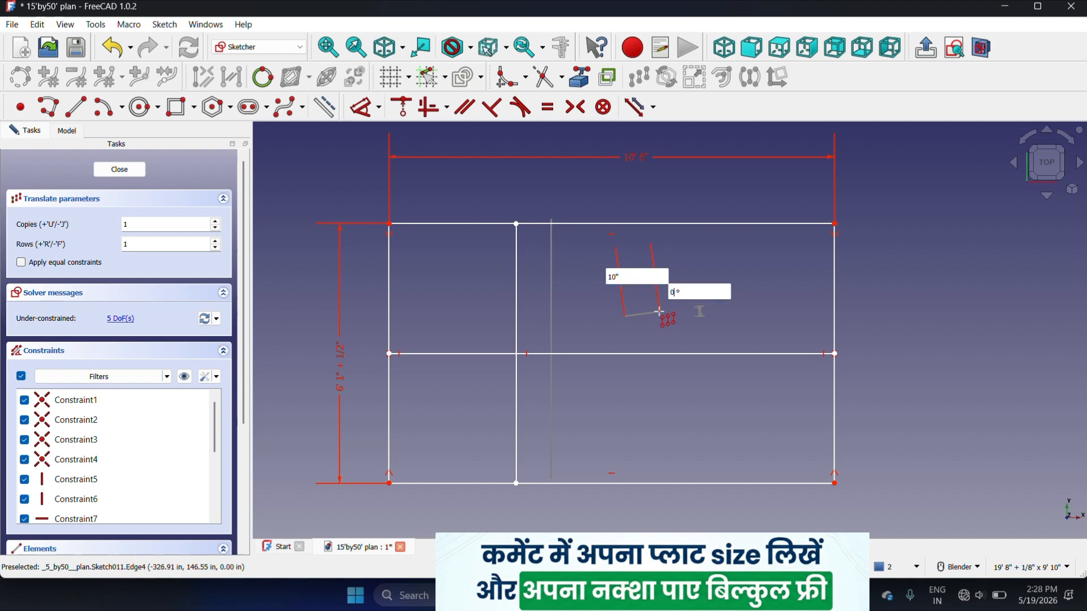
pyautogui.press('Return')
# - Copy the second vertical divider another 10" to the right at 0° with Translate
pyautogui.click(554, 333)
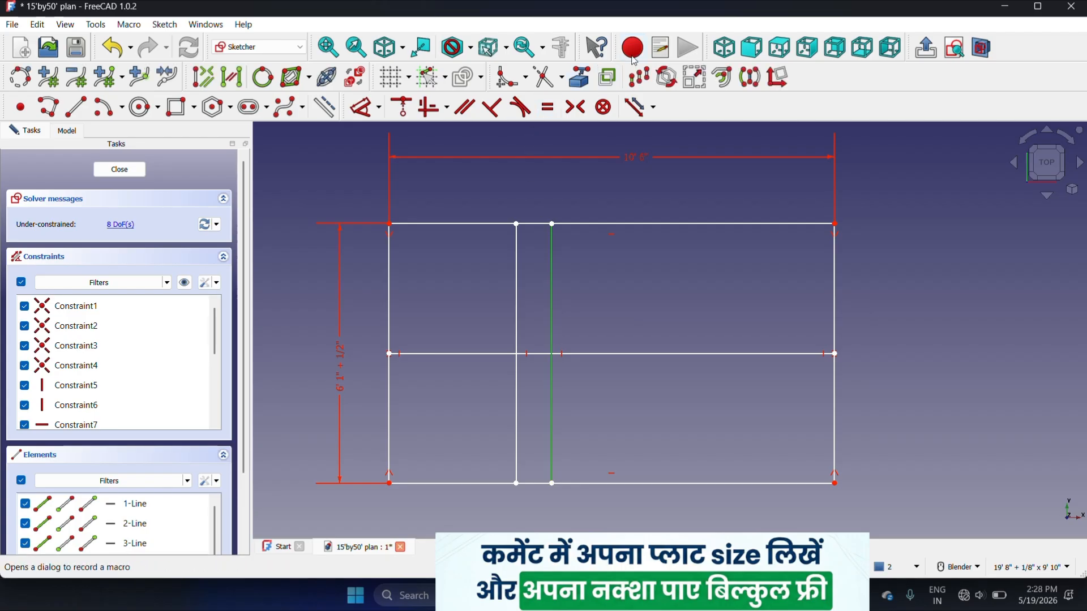
pyautogui.click(639, 77)
pyautogui.click(615, 268)
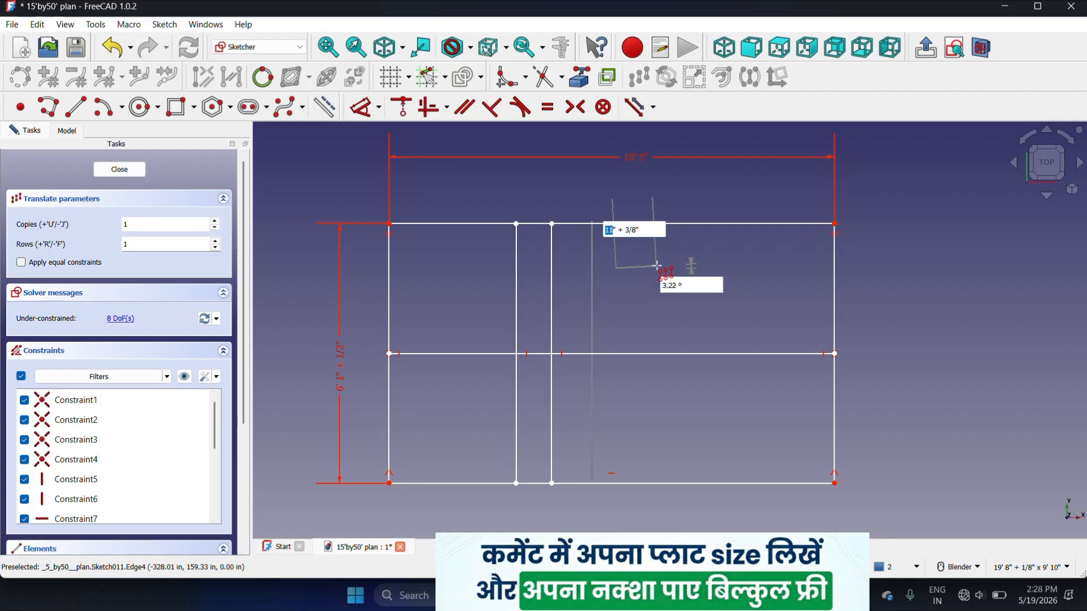
pyautogui.write('108')
pyautogui.press('Tab')
pyautogui.write('0')
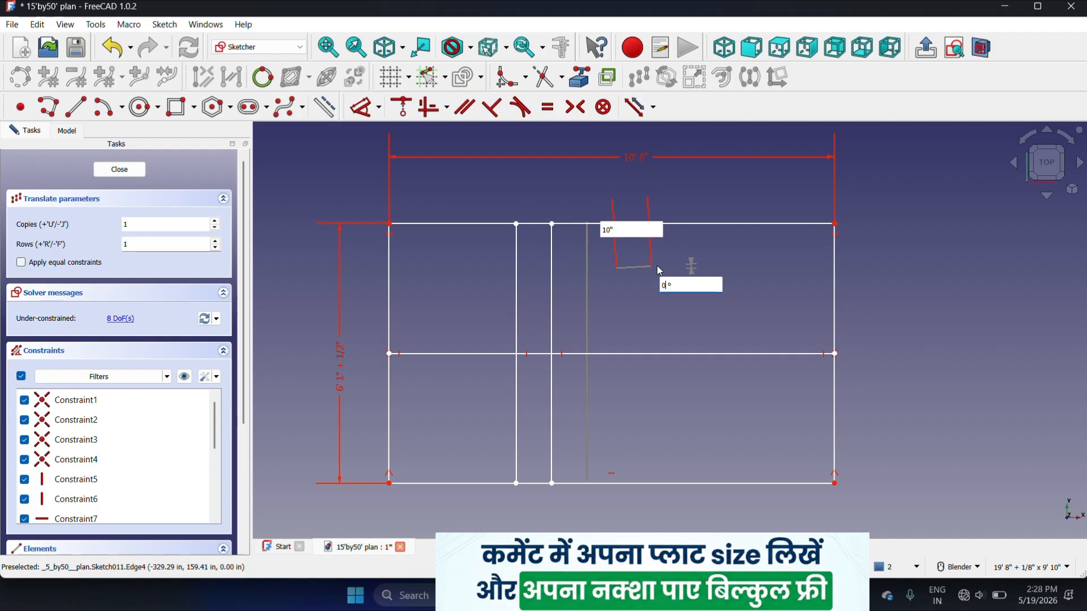
pyautogui.press('Return')
# - Translate a copy of the third vertical divider 10" to the right at an angle of 0°
pyautogui.click(588, 327)
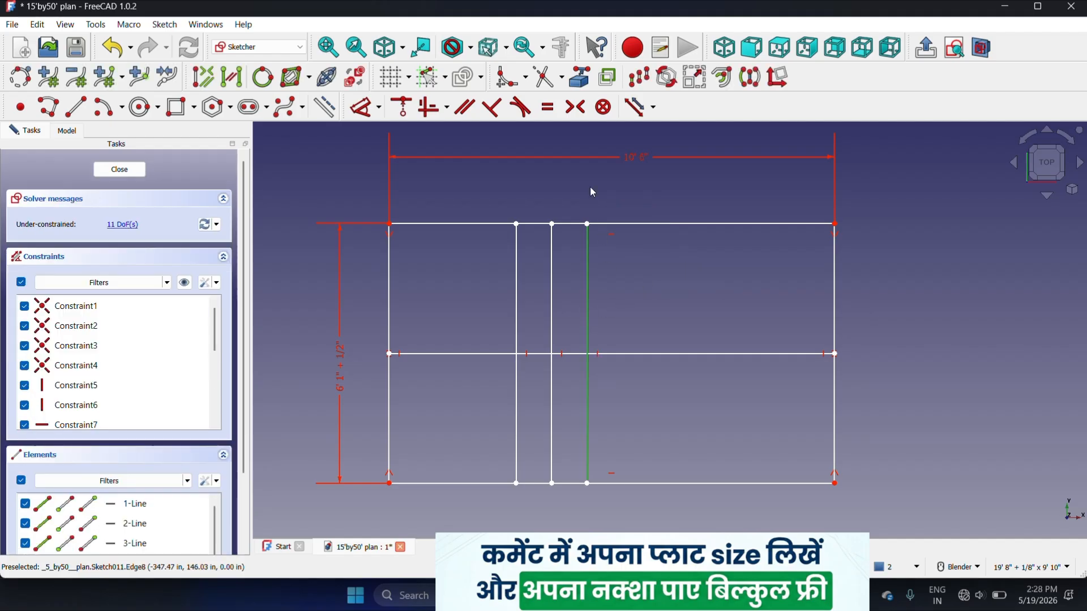
pyautogui.click(639, 77)
pyautogui.click(652, 288)
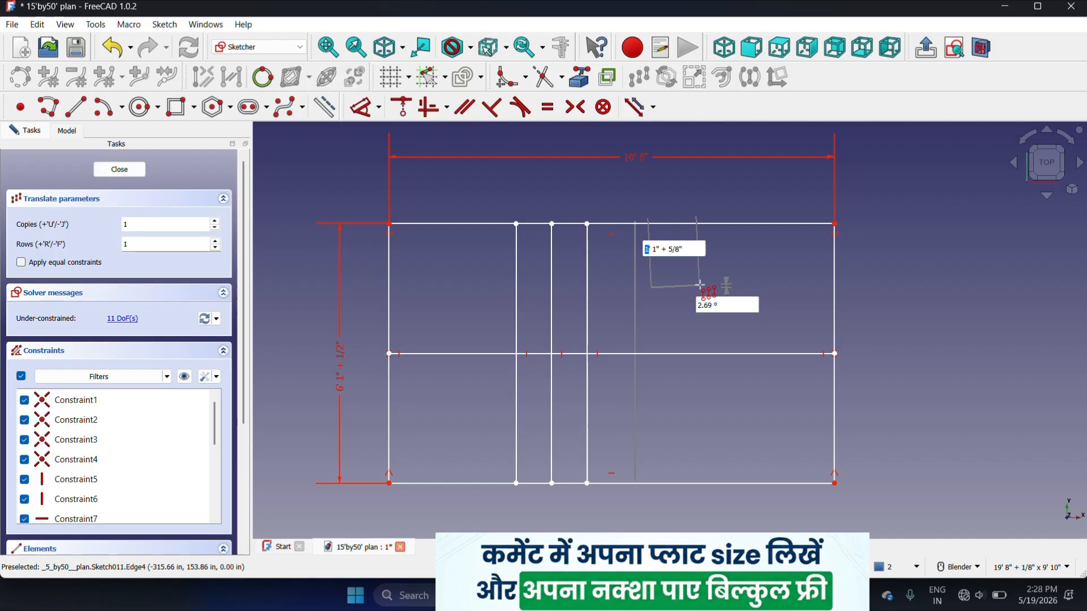
pyautogui.write('0')
pyautogui.press('Delete')
pyautogui.press('Delete')
pyautogui.press('Delete')
pyautogui.press('Delete')
pyautogui.press('Delete')
pyautogui.press('Delete')
pyautogui.press('Delete')
pyautogui.press('Delete')
pyautogui.press('Delete')
pyautogui.press('Delete')
pyautogui.press('Tab')
pyautogui.write('0')
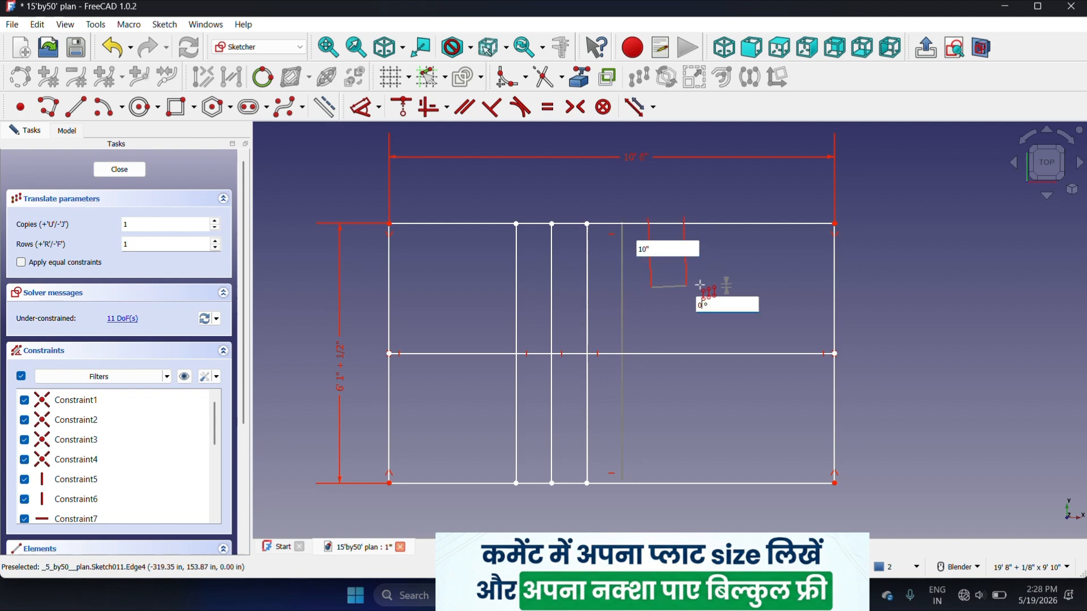
pyautogui.press('Return')
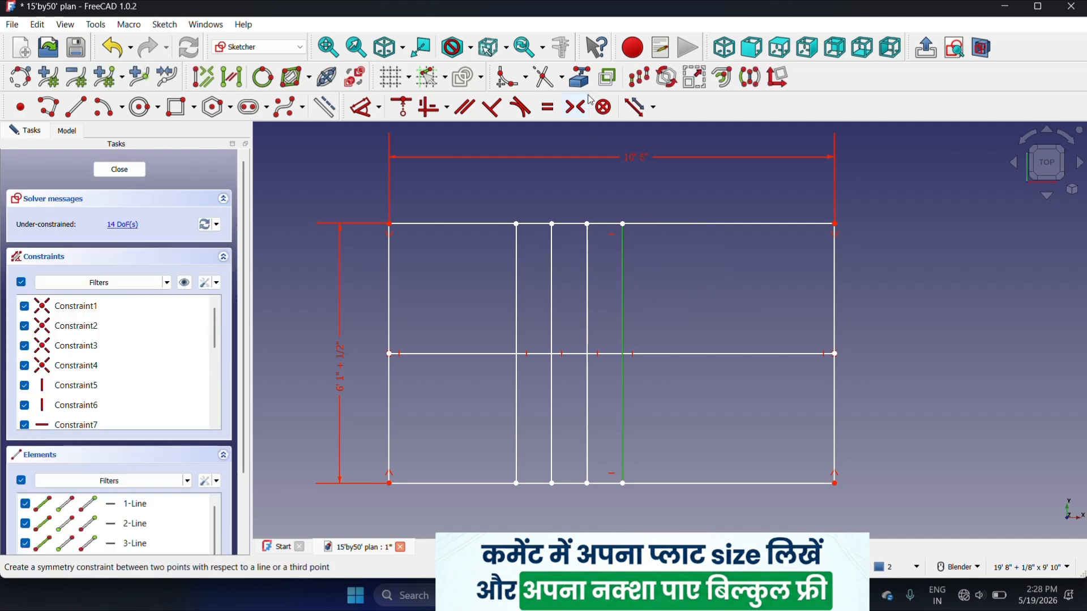
# - Add a fifth vertical divider by translating a copy of the fourth one 10" horizontally to the right
pyautogui.click(639, 77)
pyautogui.click(672, 293)
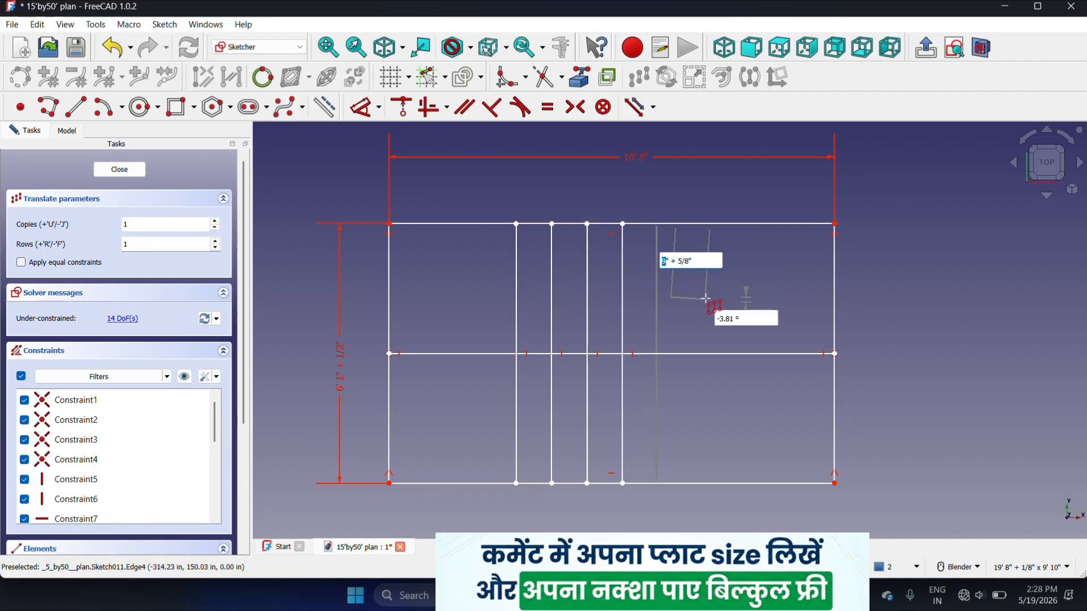
pyautogui.write('10')
pyautogui.press('Delete')
pyautogui.press('Delete')
pyautogui.press('Delete')
pyautogui.press('Delete')
pyautogui.press('Delete')
pyautogui.press('Delete')
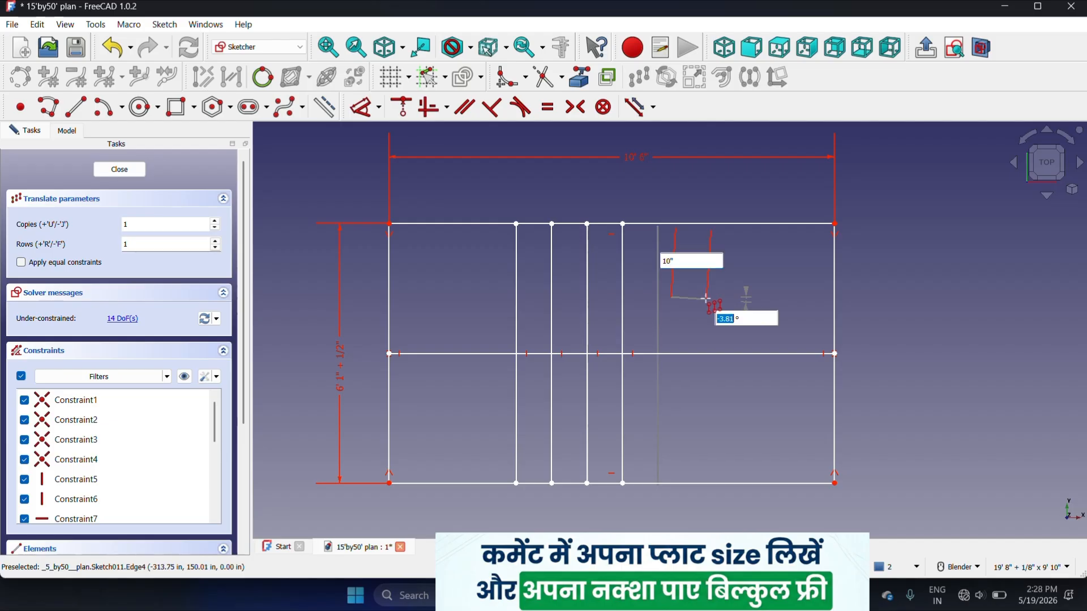
pyautogui.click(705, 298)
# - Add a sixth vertical divider by translating a copy of the fifth one 10" horizontally to the right
pyautogui.click(657, 328)
pyautogui.click(639, 78)
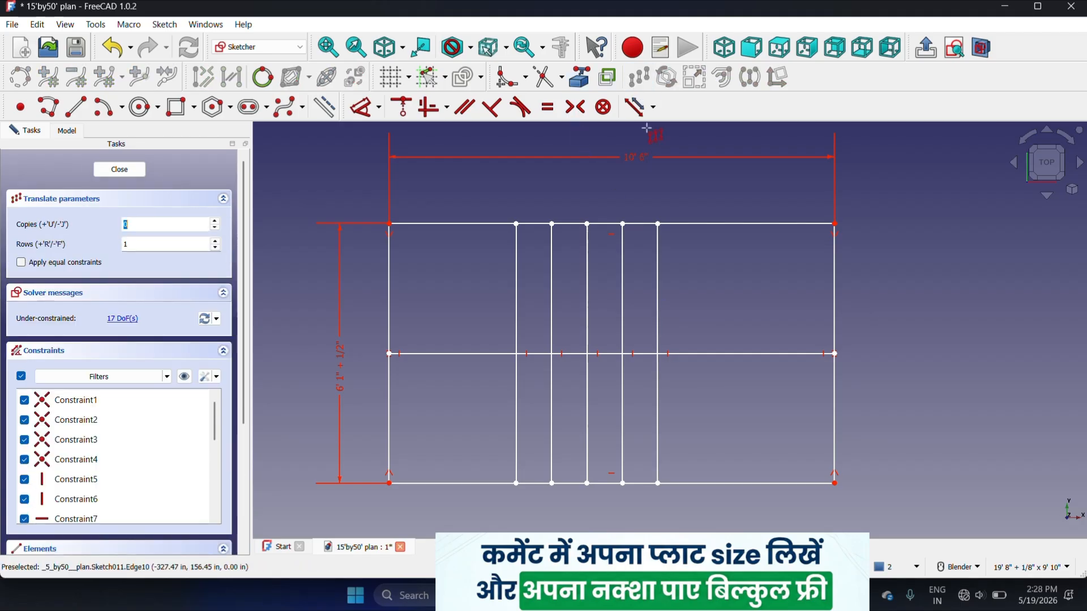
pyautogui.click(682, 206)
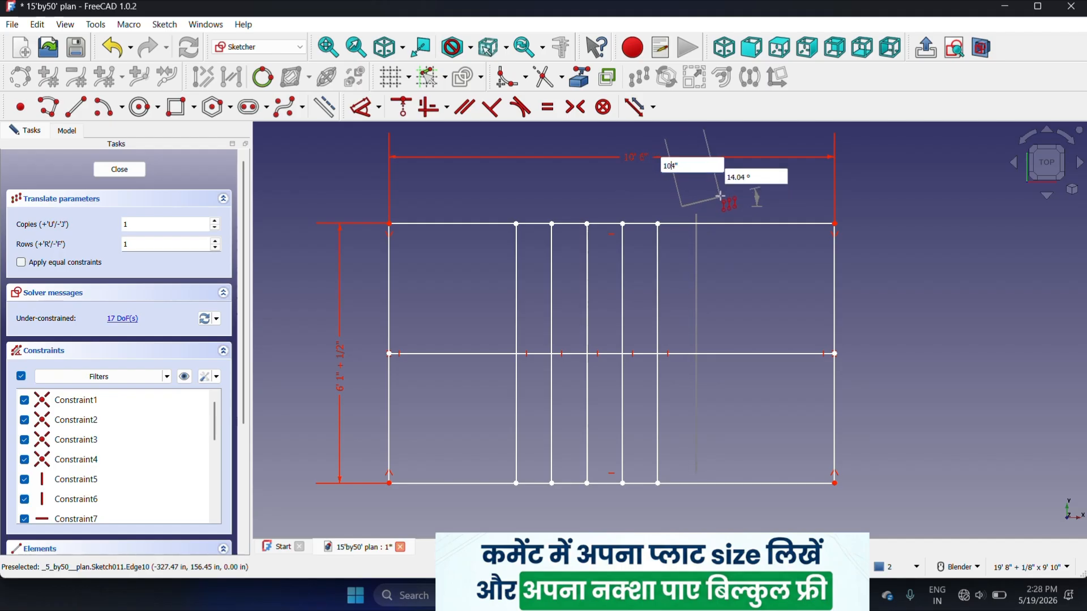
pyautogui.press('Tab')
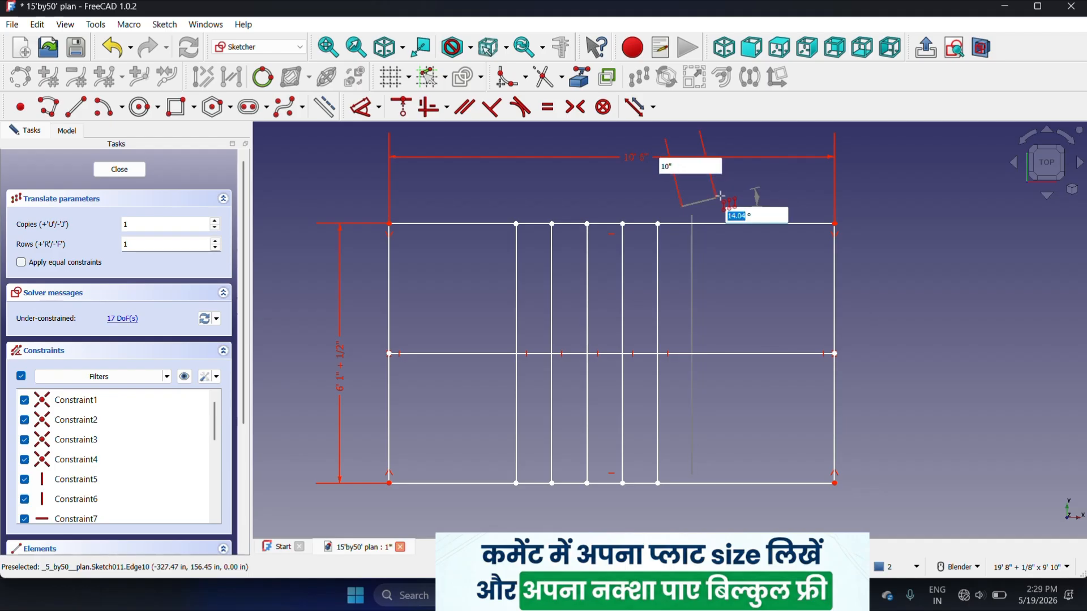
pyautogui.press('Return')
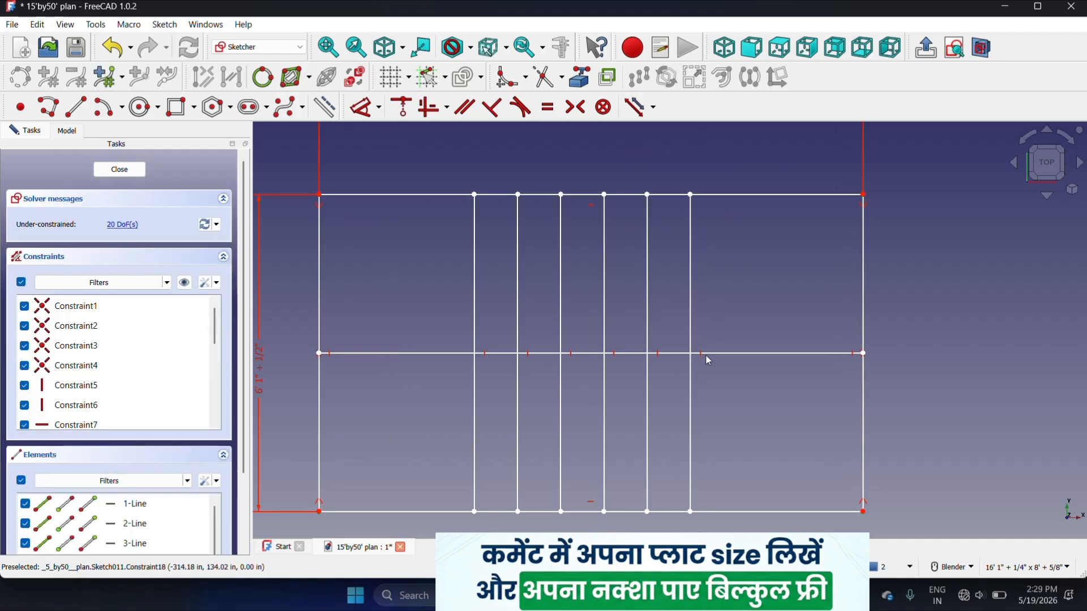
# - Trim away the lower half of the rectangle's right edge and the lower edge beyond the last vertical divider
pyautogui.scroll(-1, 800, 324)
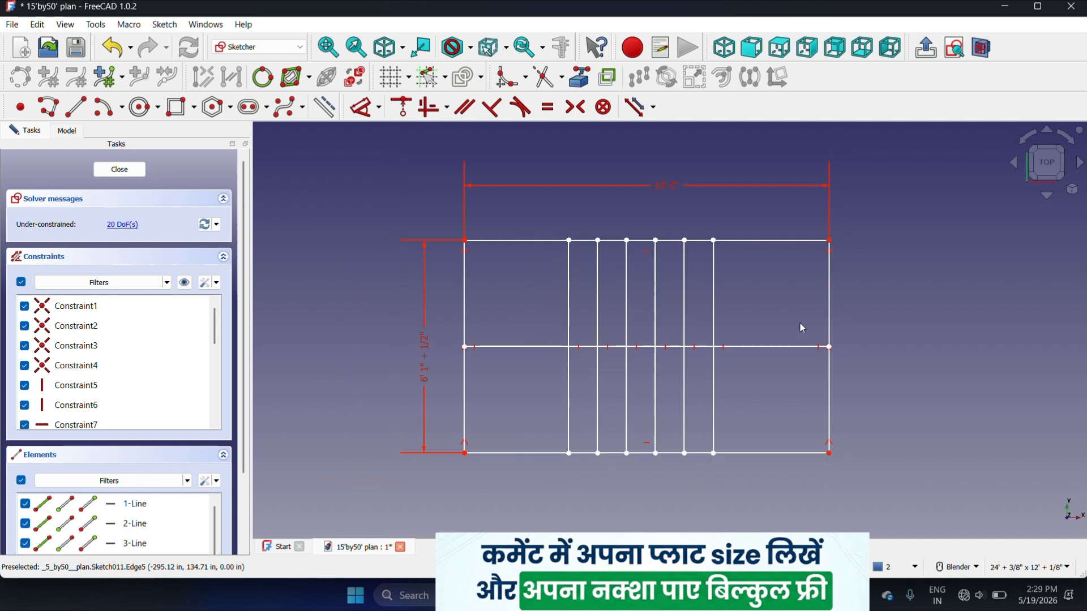
pyautogui.scroll(2, 777, 473)
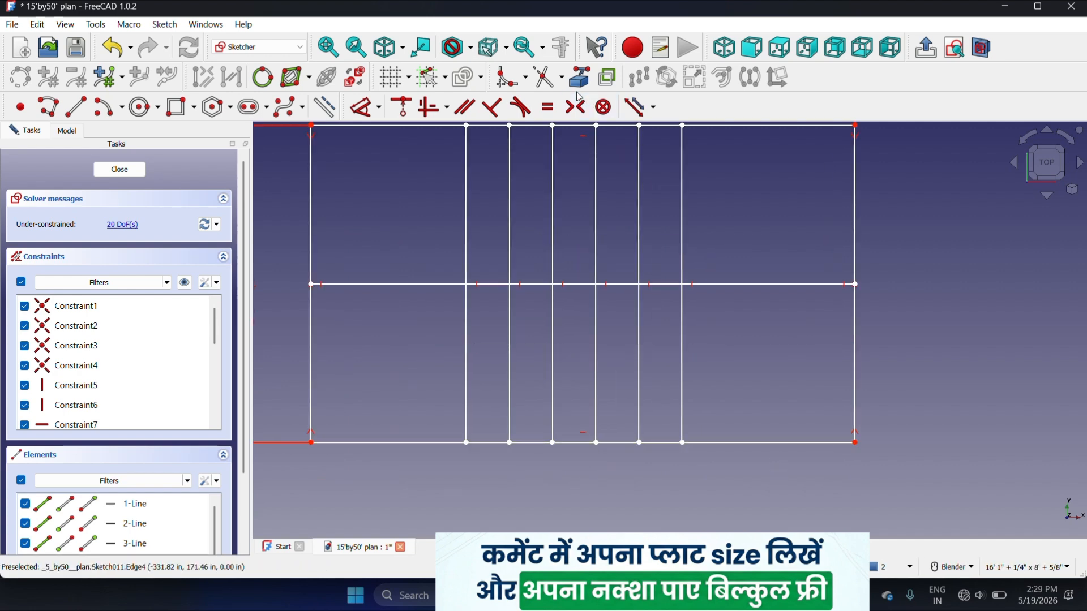
pyautogui.click(545, 77)
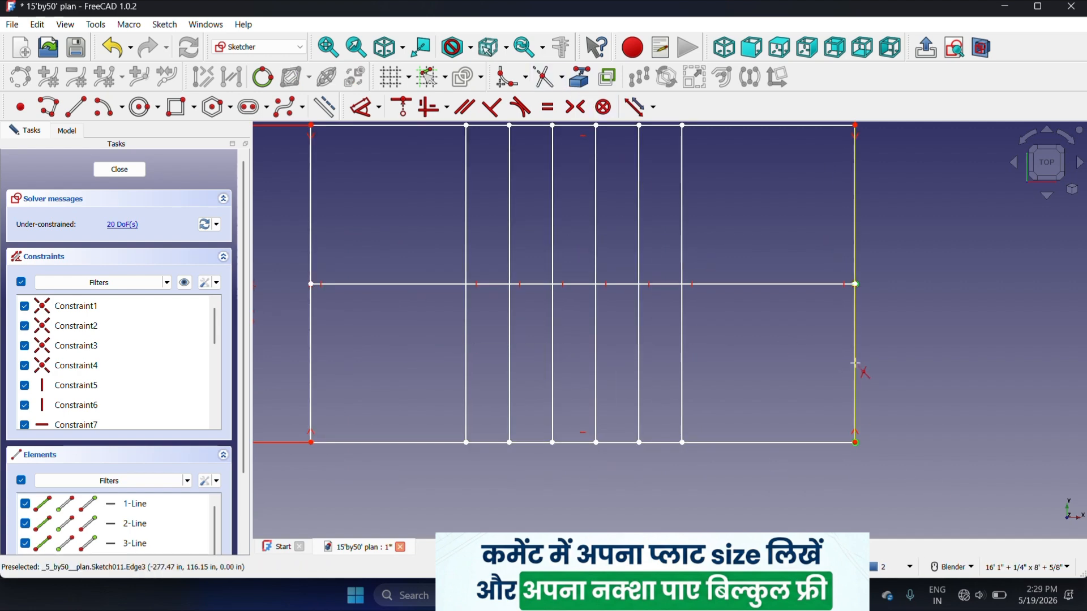
pyautogui.click(854, 365)
pyautogui.click(798, 442)
pyautogui.scroll(-2, 902, 407)
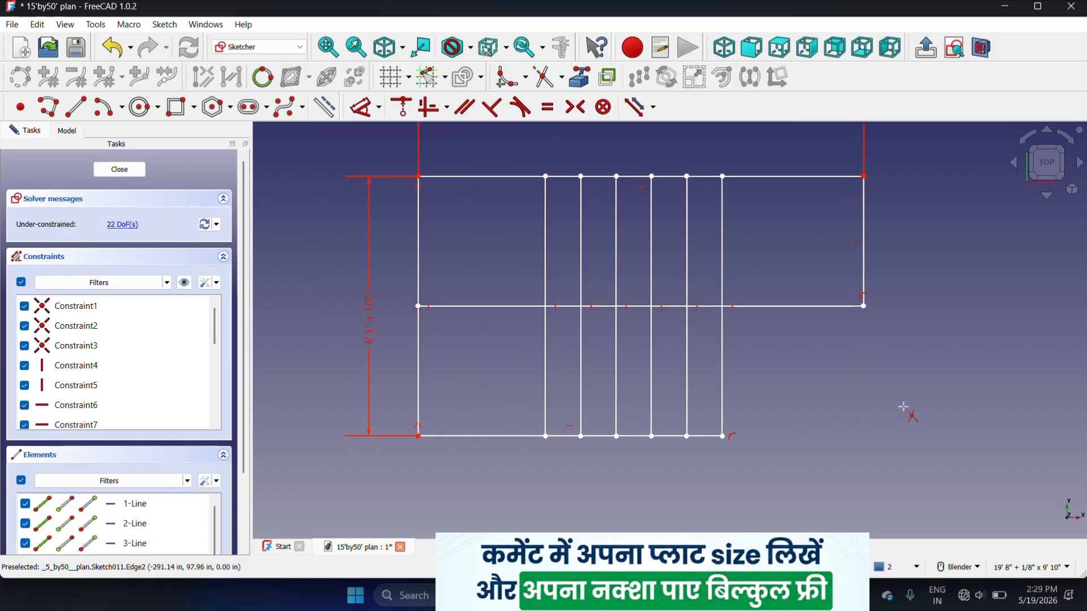
pyautogui.scroll(1, 711, 377)
pyautogui.scroll(-1, 711, 376)
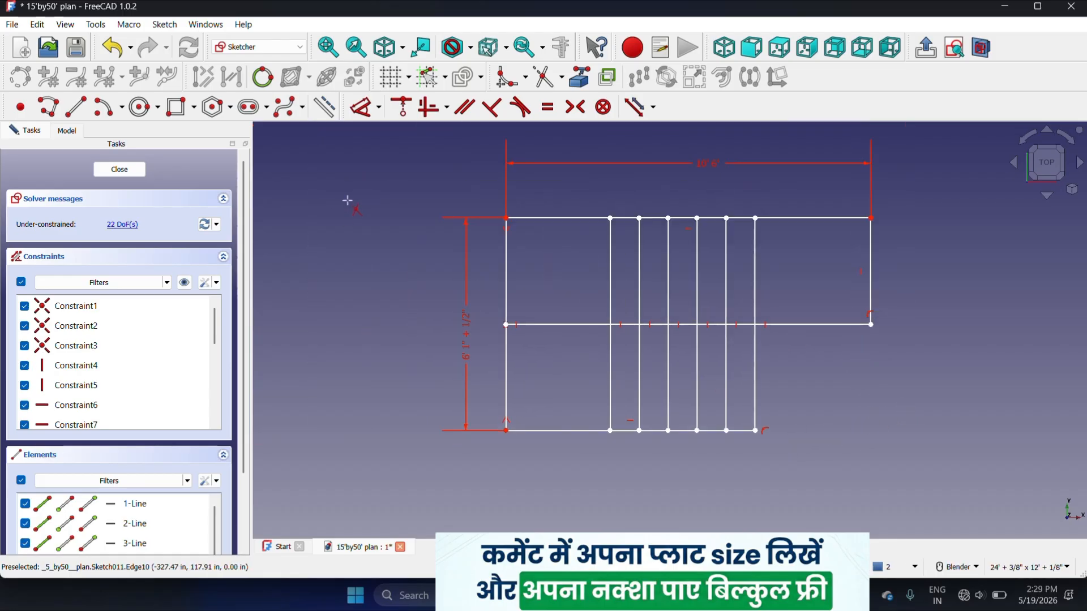
# - Try a diagonal line from the rectangle's upper-left corner to where the first divider crosses the mid-height line, and undo it
pyautogui.click(76, 107)
pyautogui.scroll(2, 548, 332)
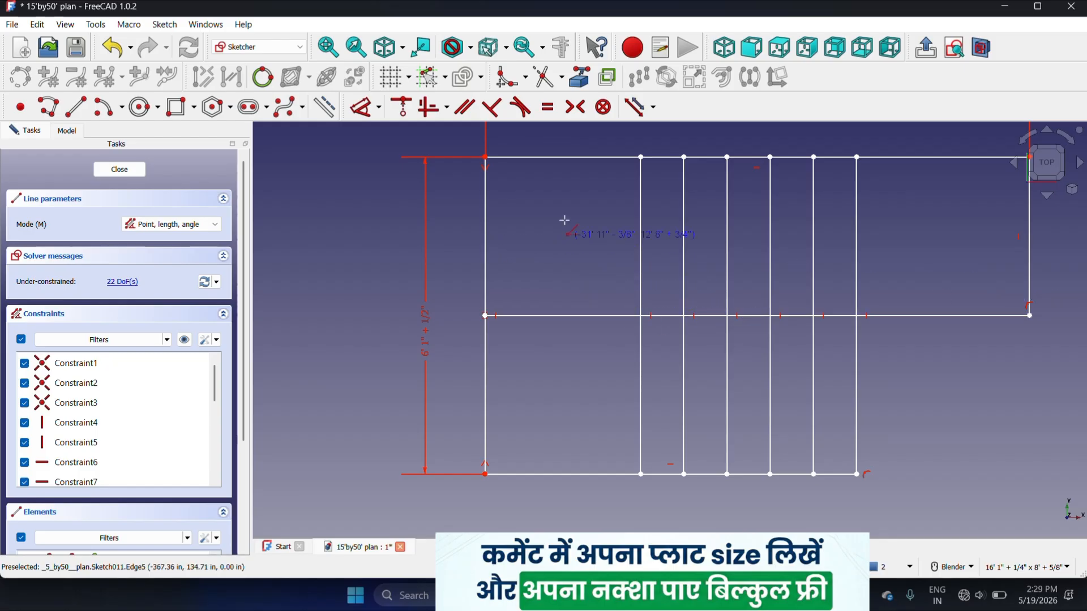
pyautogui.click(485, 157)
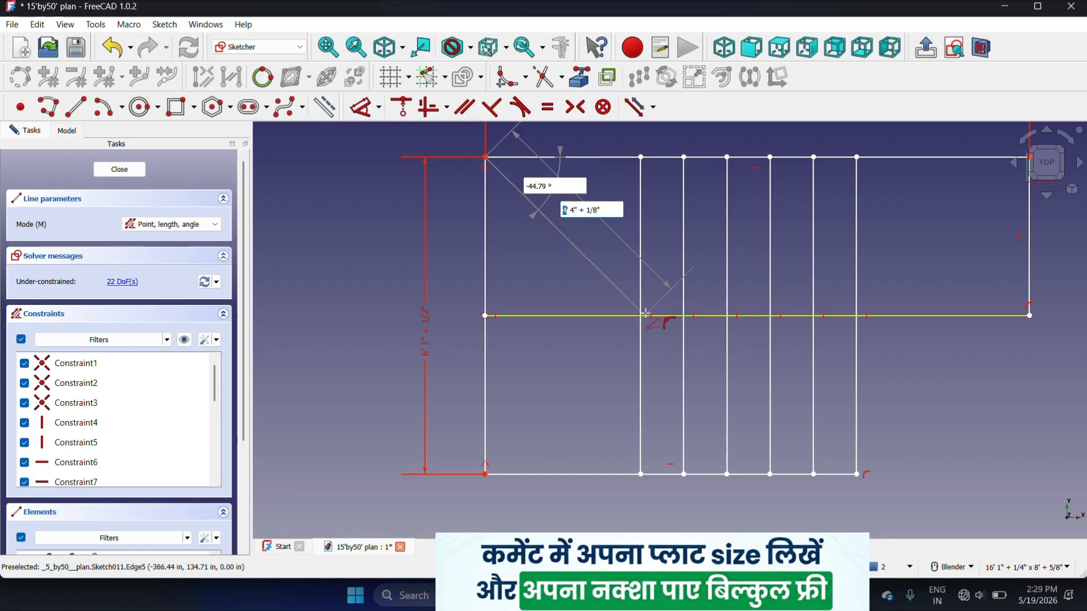
pyautogui.scroll(5, 645, 313)
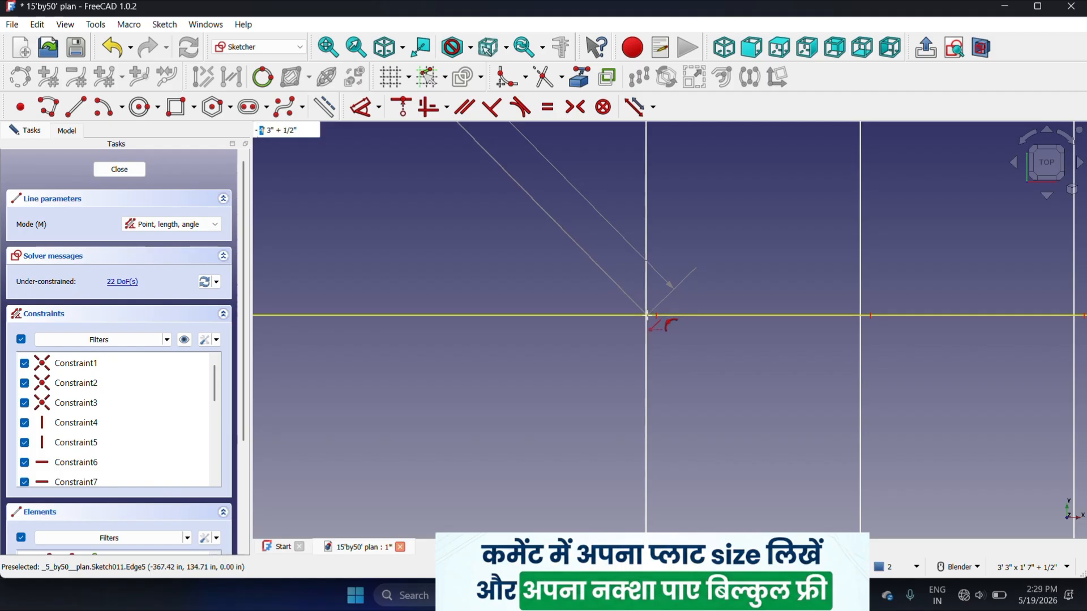
pyautogui.click(647, 315)
pyautogui.scroll(2, 673, 317)
pyautogui.scroll(-3, 679, 316)
pyautogui.hotkey('ctrl', 'z')
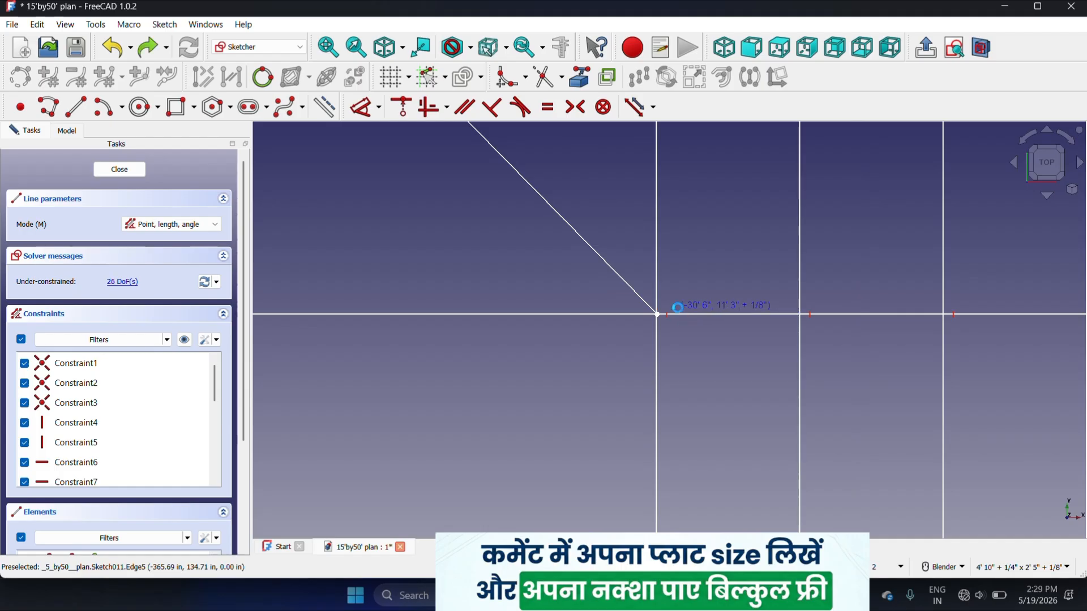
pyautogui.hotkey('ctrl', 'z')
# - Retry the diagonal from the upper-left corner, shift its end point along the mid-height line toward the first divider, and undo both changes
pyautogui.scroll(-8, 676, 318)
pyautogui.scroll(2, 571, 219)
pyautogui.click(566, 209)
pyautogui.scroll(2, 694, 351)
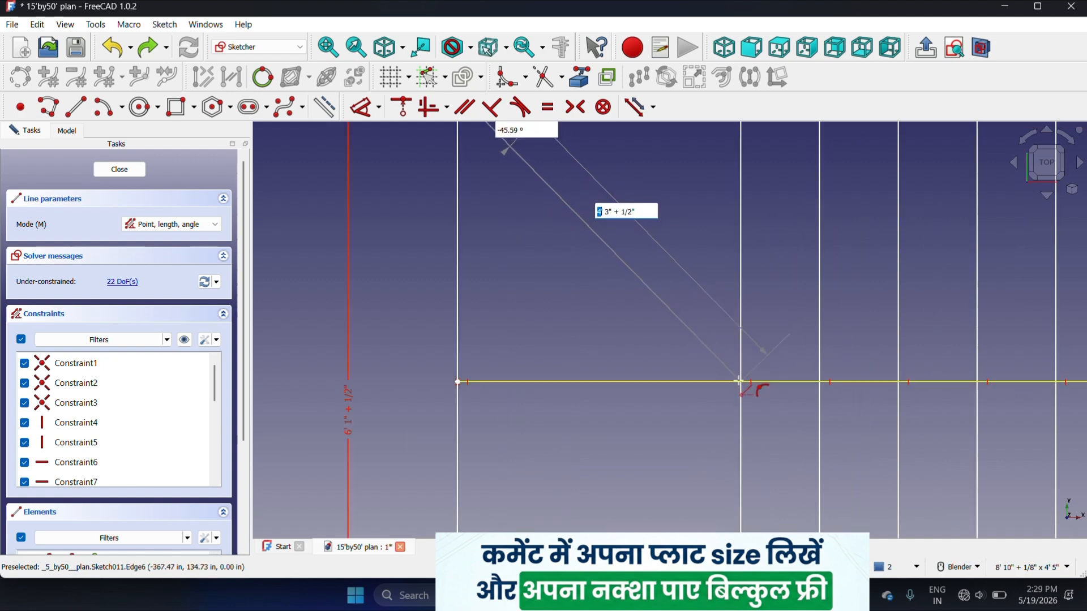
pyautogui.click(739, 380)
pyautogui.scroll(5, 739, 381)
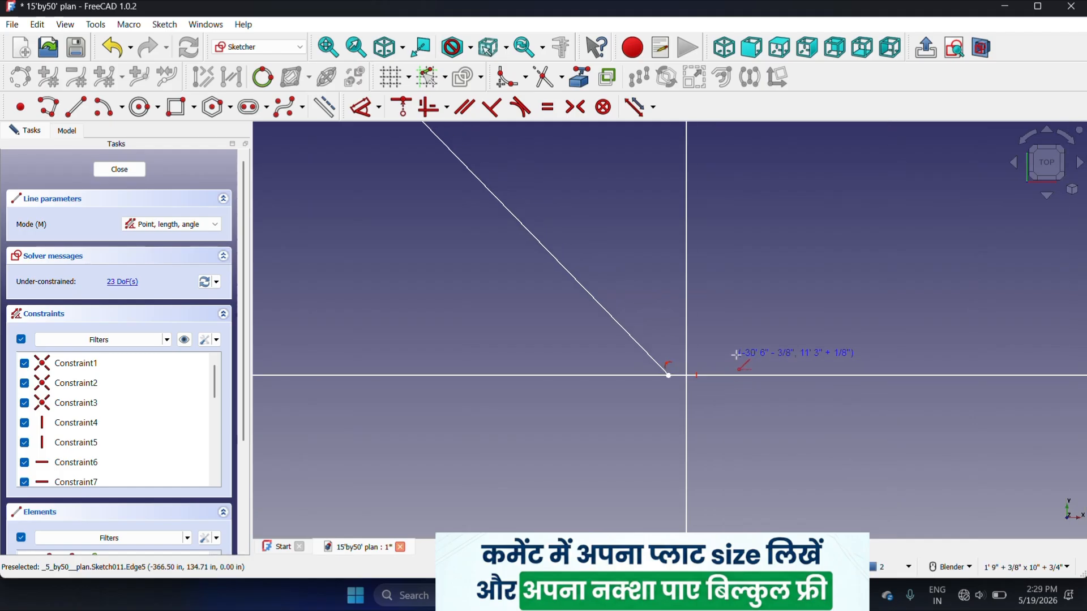
pyautogui.scroll(1, 736, 355)
pyautogui.press('Escape')
pyautogui.moveTo(654, 378); pyautogui.dragTo(667, 382)
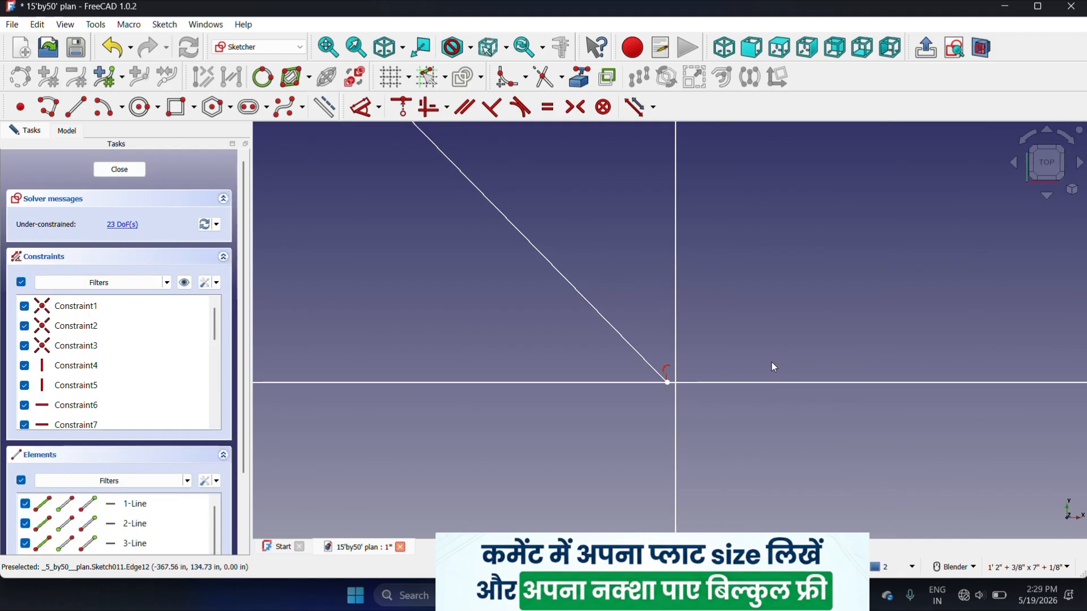
pyautogui.hotkey('ctrl', 'z')
pyautogui.hotkey('ctrl', 'z')
pyautogui.scroll(-5, 678, 419)
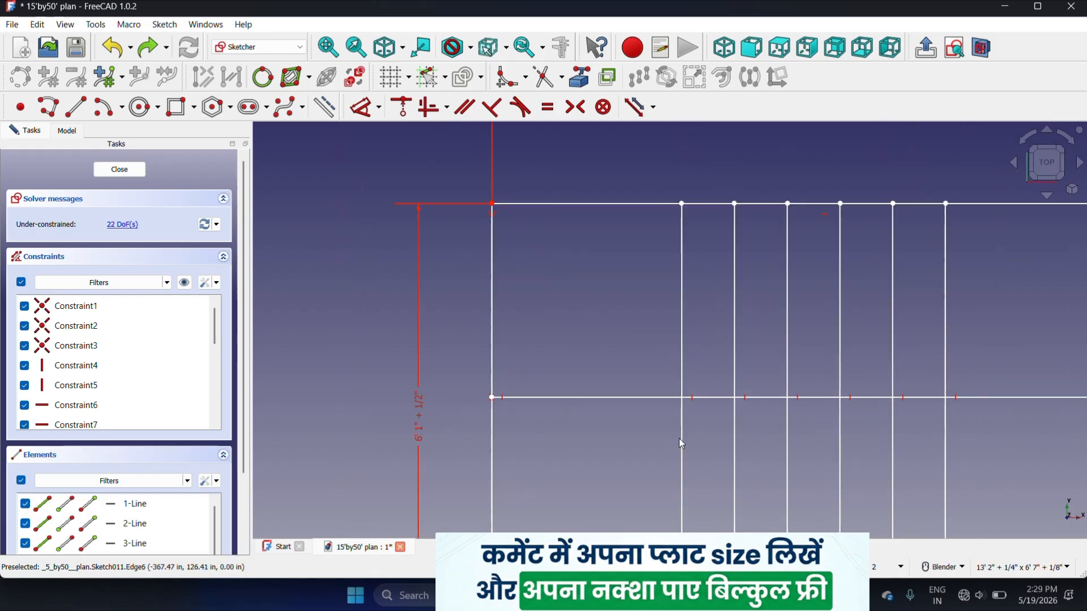
pyautogui.scroll(-2, 636, 376)
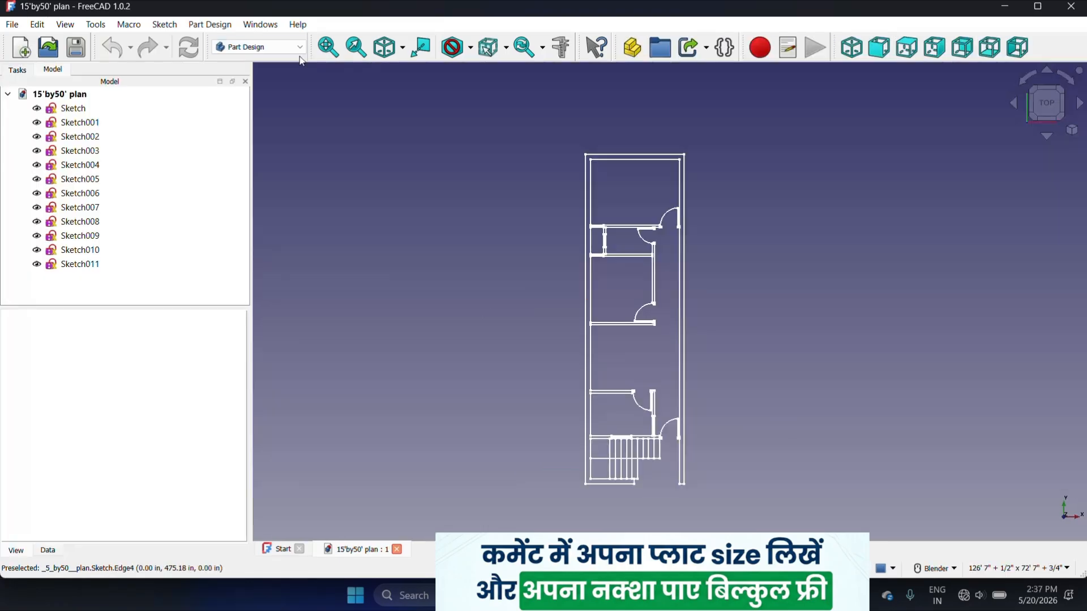
# - Switch to the TechDraw workbench with the finished floor plan in view
pyautogui.click(258, 46)
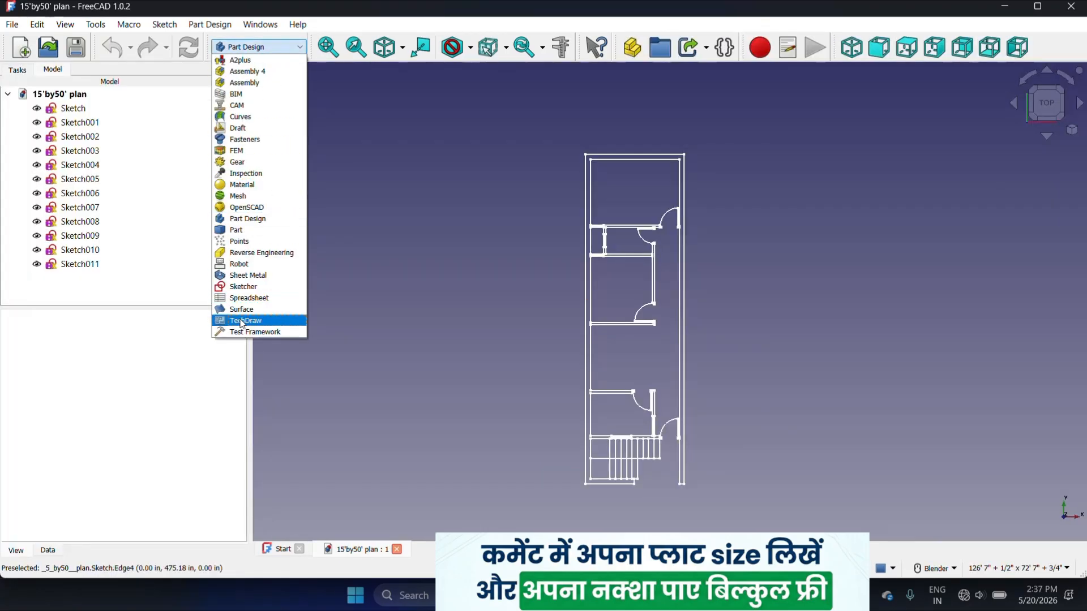
pyautogui.click(244, 321)
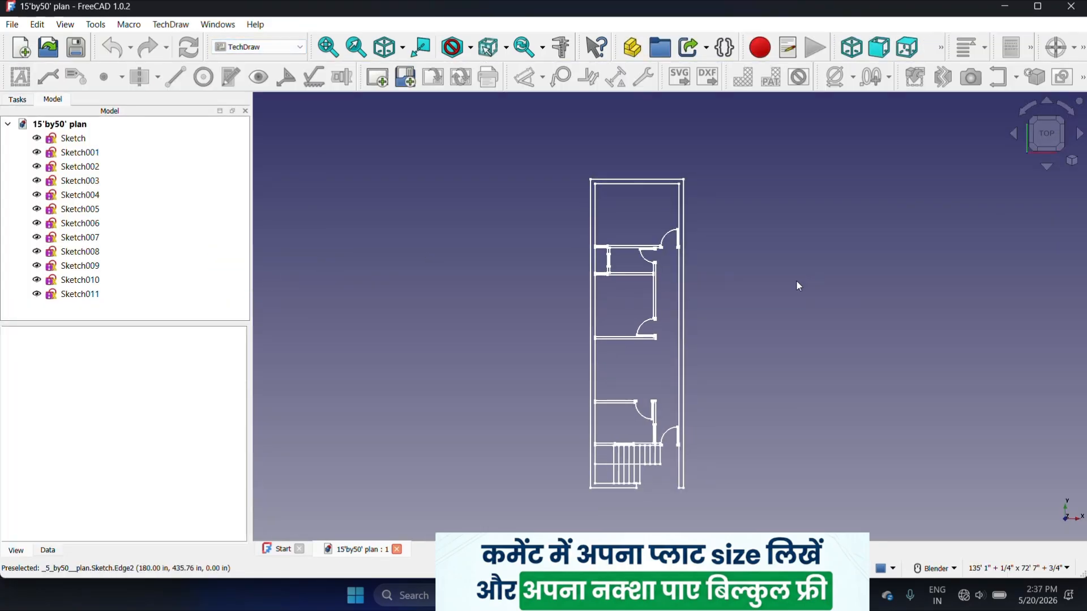
pyautogui.scroll(2, 809, 279)
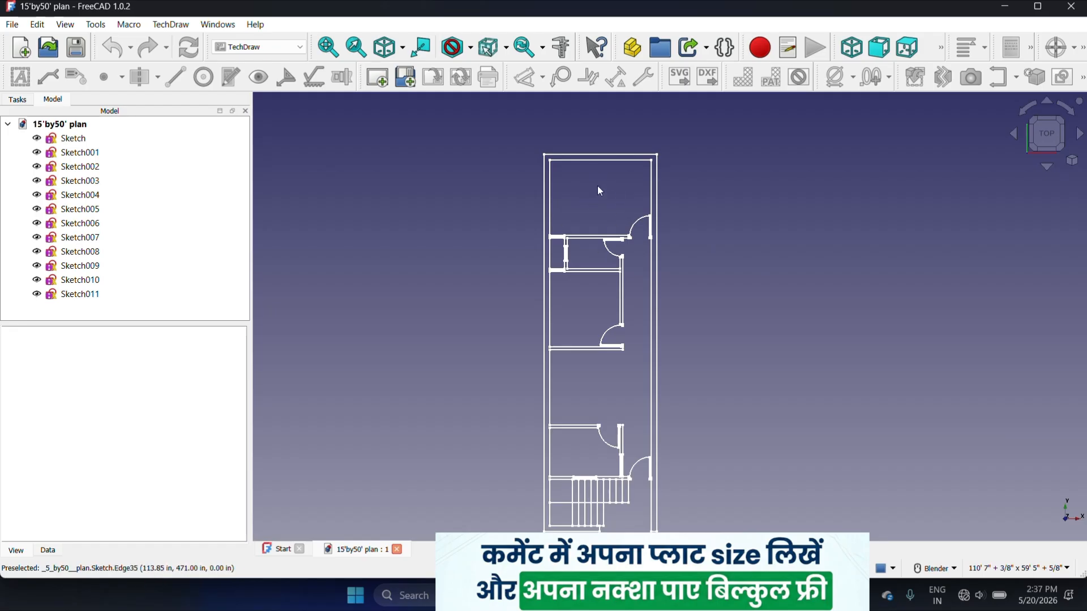
pyautogui.scroll(4, 596, 185)
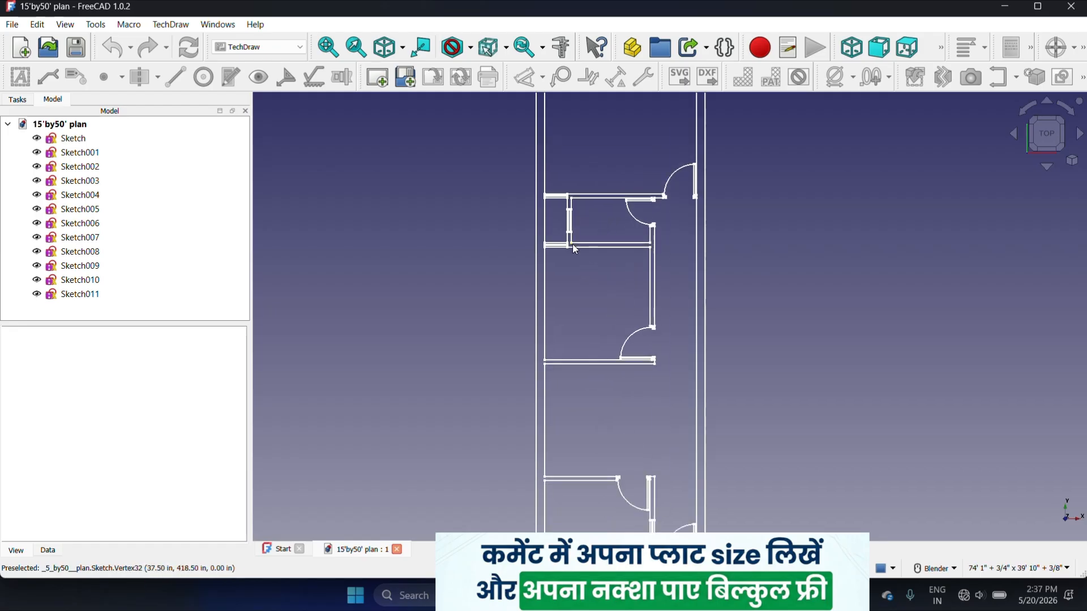
pyautogui.scroll(-4, 606, 228)
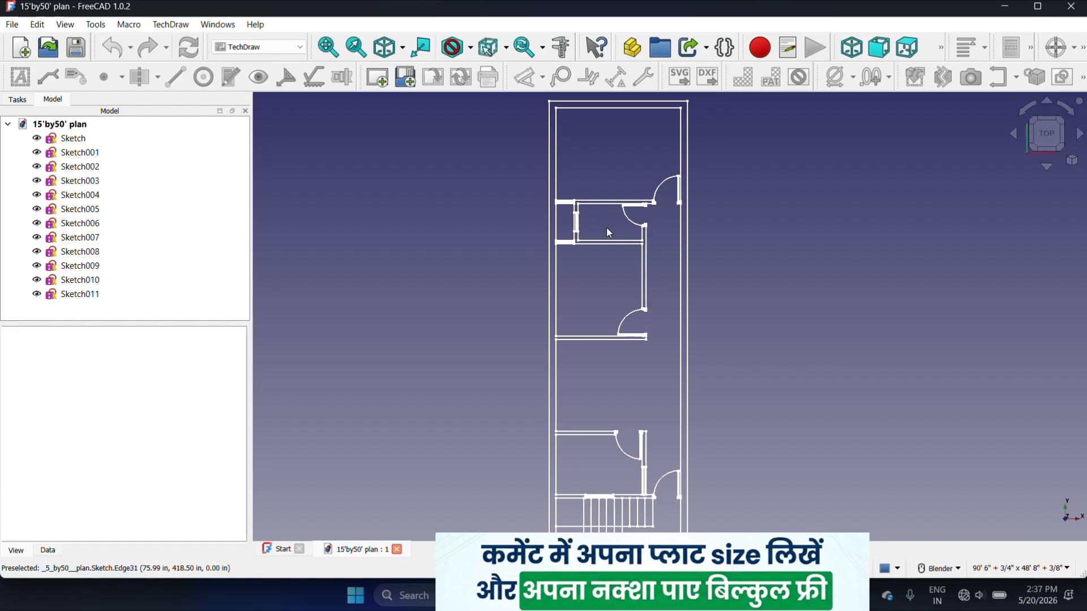
# - Examine the finished floor plan from the back room down to the front staircase
pyautogui.scroll(-3, 606, 227)
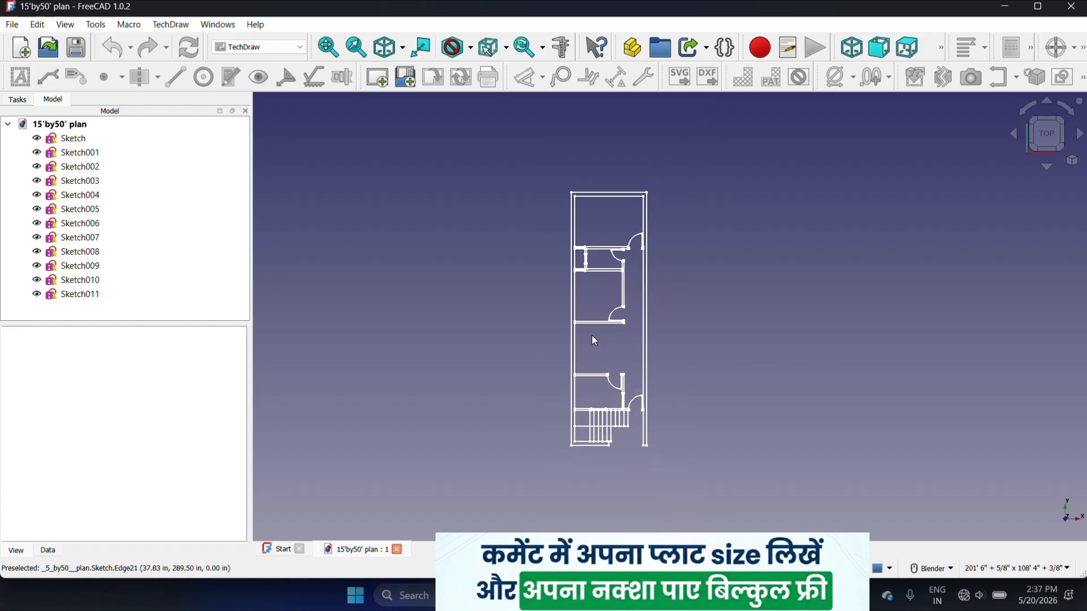
pyautogui.scroll(1, 592, 337)
pyautogui.scroll(1, 617, 422)
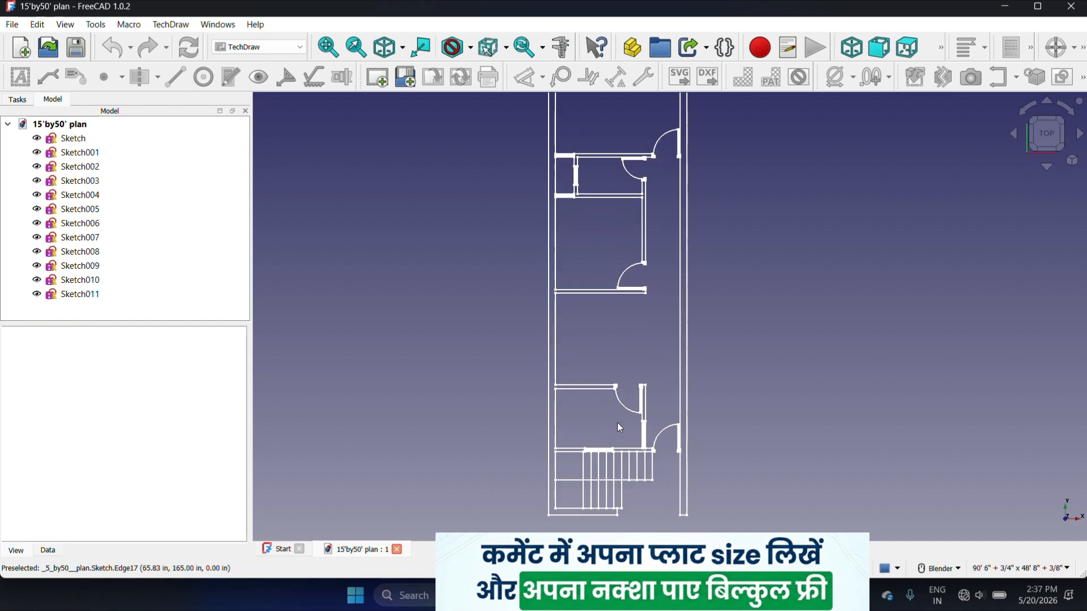
pyautogui.scroll(1, 617, 422)
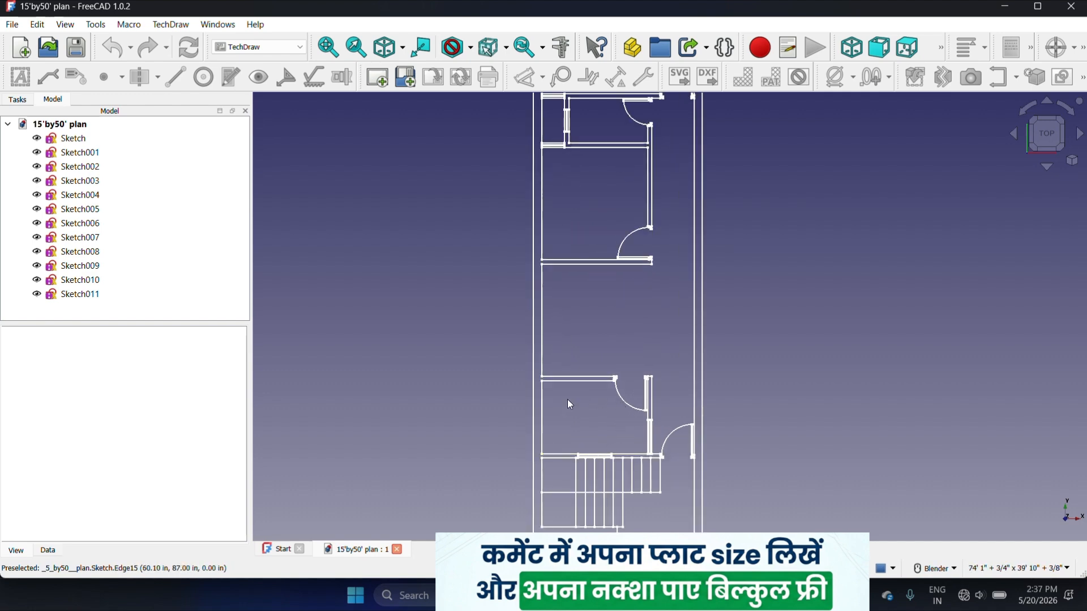
pyautogui.scroll(-2, 568, 400)
pyautogui.scroll(-2, 670, 263)
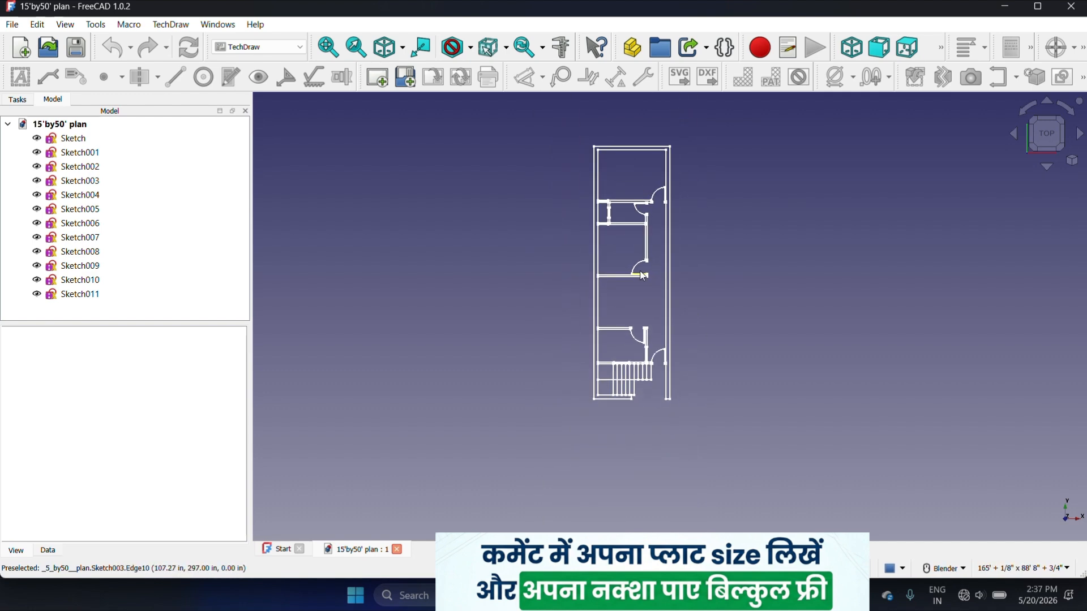
pyautogui.scroll(1, 704, 201)
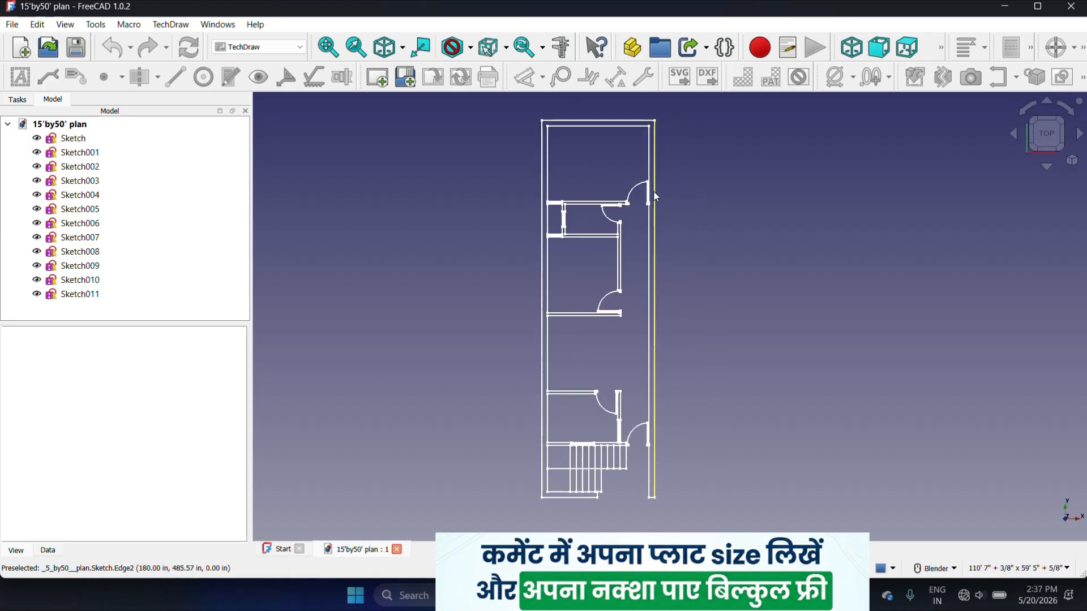
pyautogui.scroll(1, 636, 209)
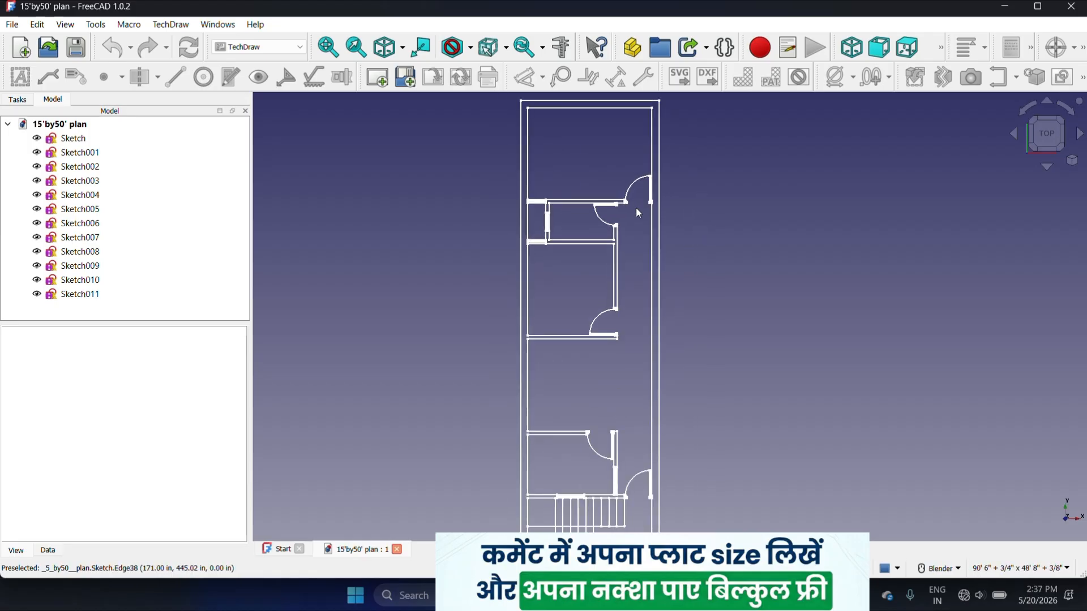
pyautogui.click(472, 25)
pyautogui.scroll(-1, 481, 234)
pyautogui.scroll(1, 481, 234)
pyautogui.scroll(-1, 481, 234)
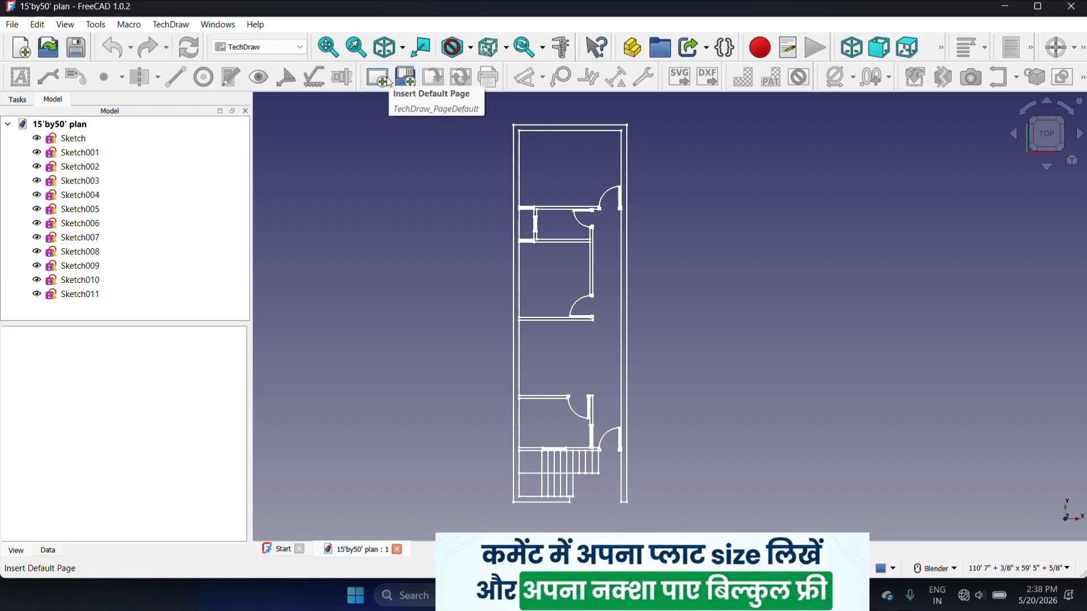
# - Insert a new drawing page based on the Arch_B_Portrait template
pyautogui.click(406, 79)
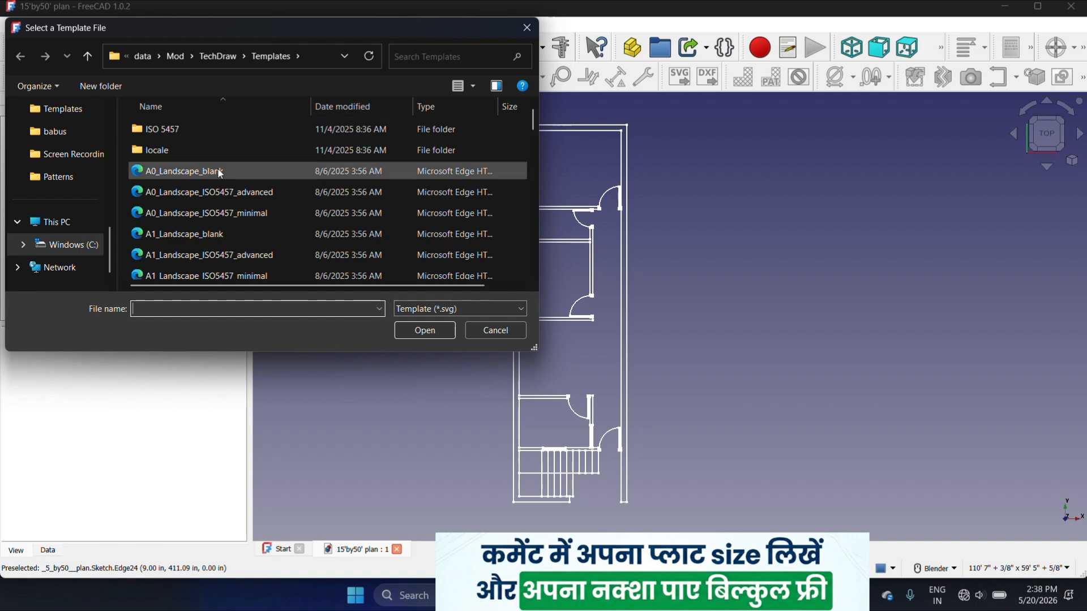
pyautogui.scroll(-8, 190, 217)
pyautogui.scroll(-3, 172, 235)
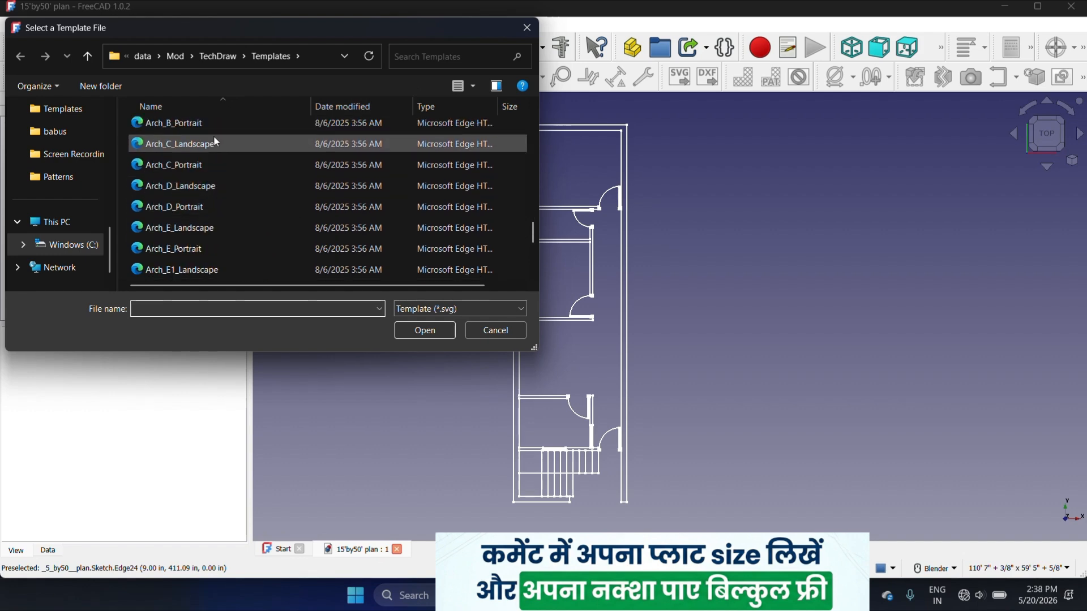
pyautogui.scroll(2, 215, 131)
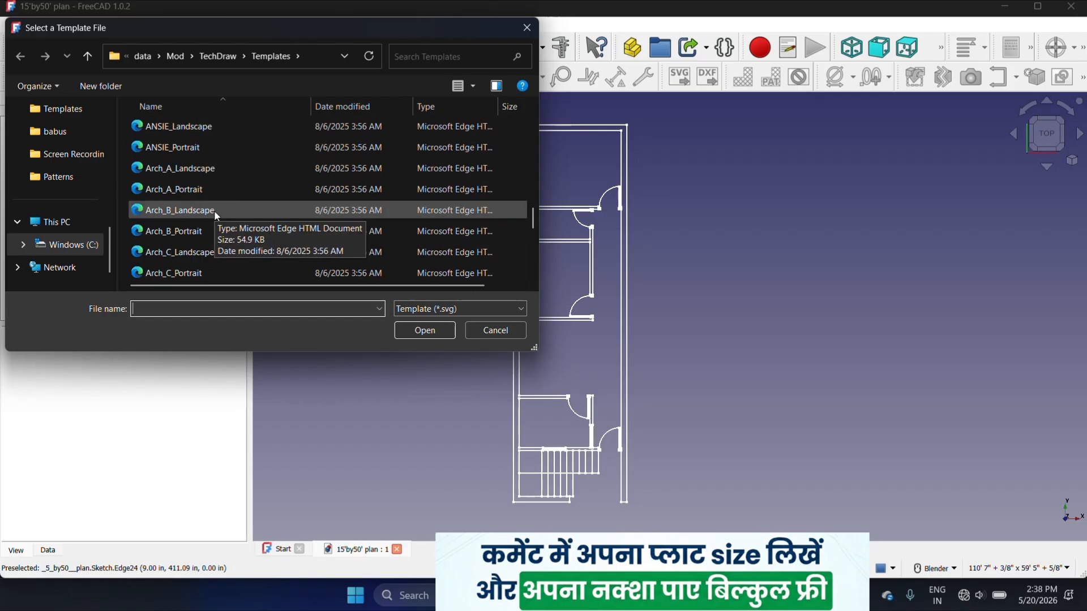
pyautogui.click(206, 231)
pyautogui.click(425, 330)
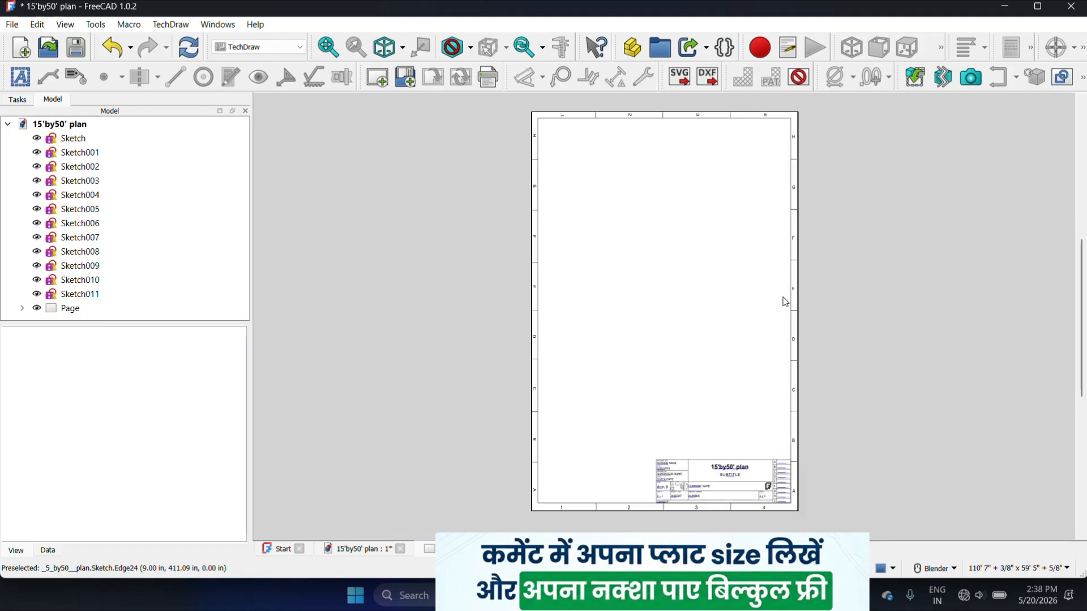
# - Hide the page's template so the sheet has no border or title block
pyautogui.scroll(3, 704, 467)
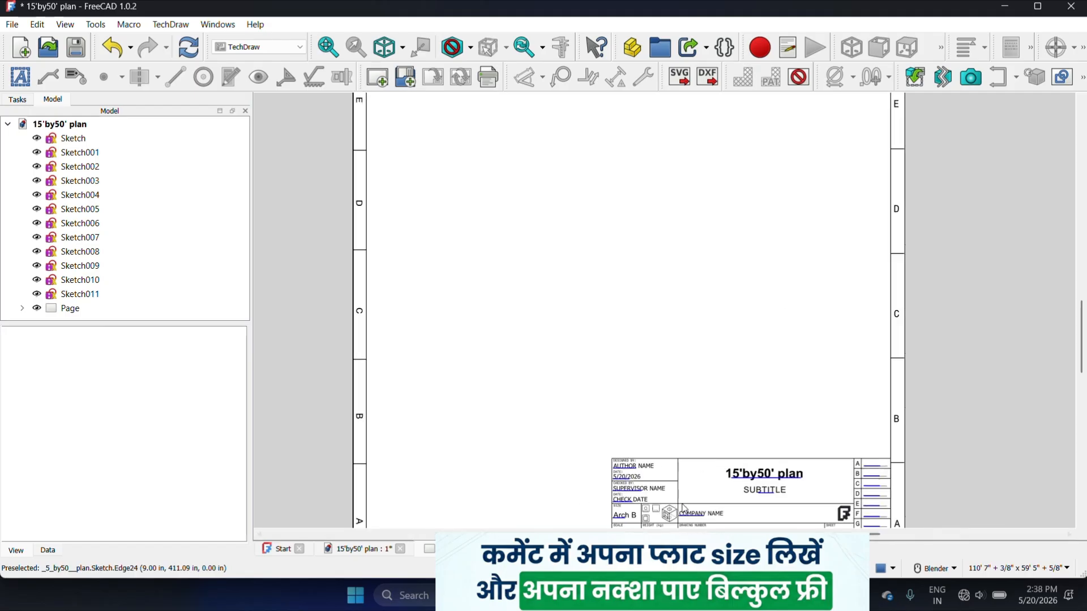
pyautogui.scroll(-2, 740, 464)
pyautogui.scroll(2, 774, 489)
pyautogui.scroll(-2, 710, 435)
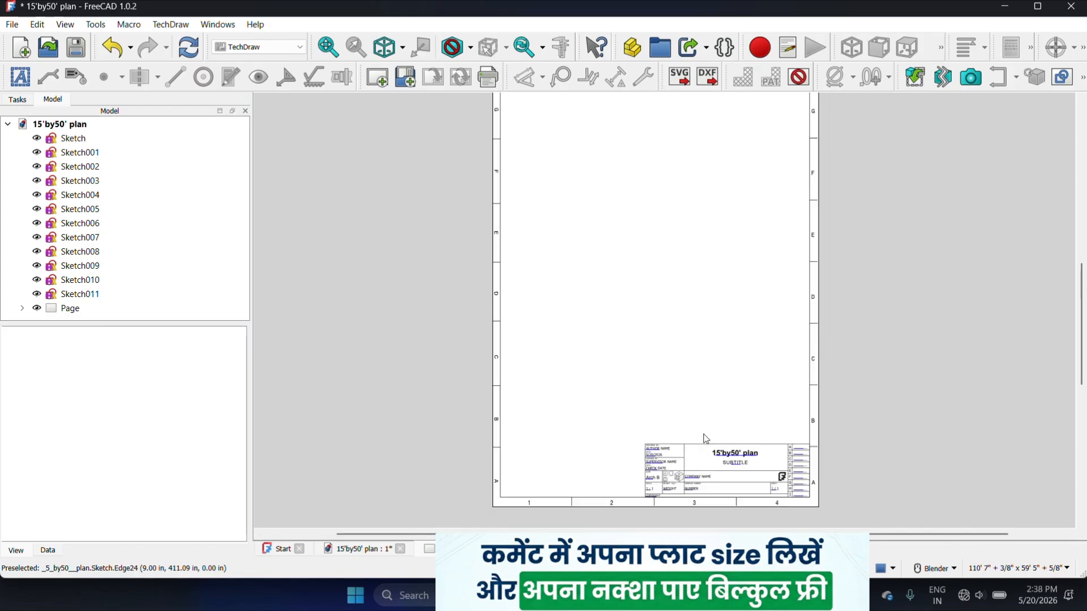
pyautogui.click(462, 25)
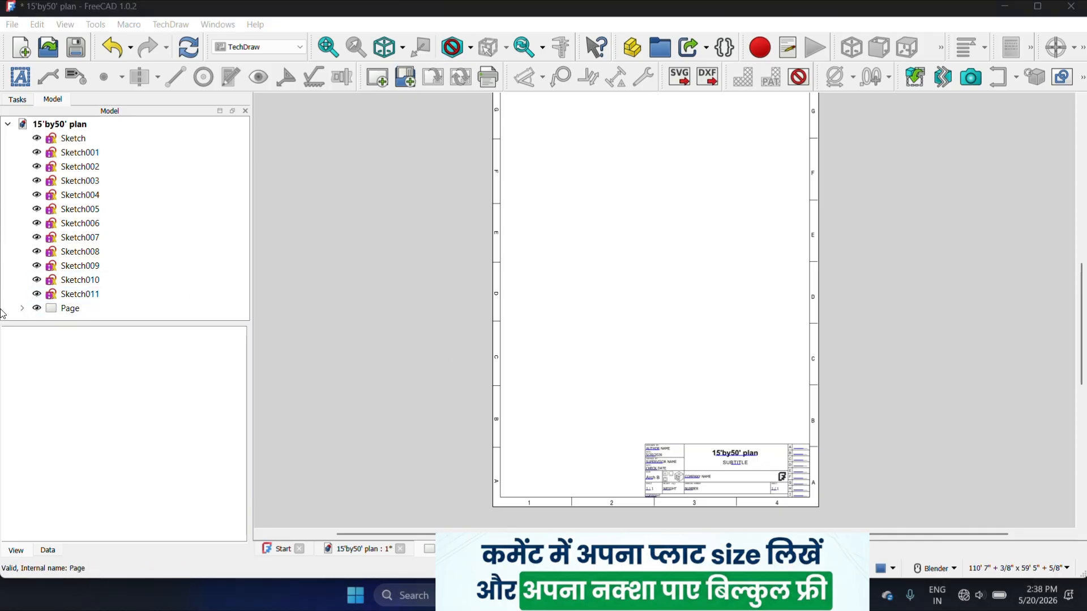
pyautogui.click(22, 309)
pyautogui.scroll(-1, 51, 298)
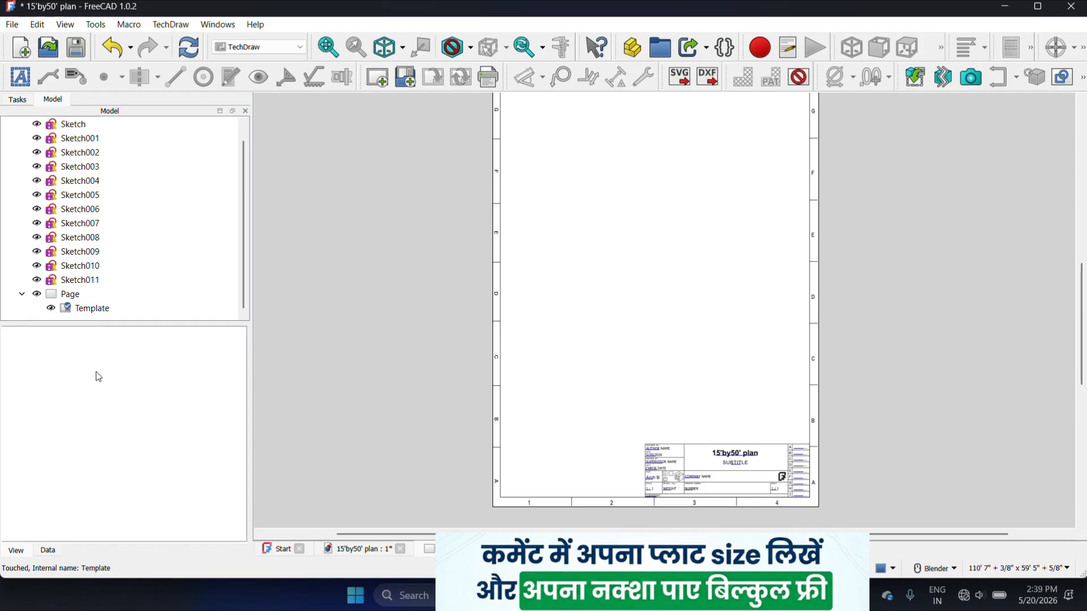
pyautogui.click(54, 310)
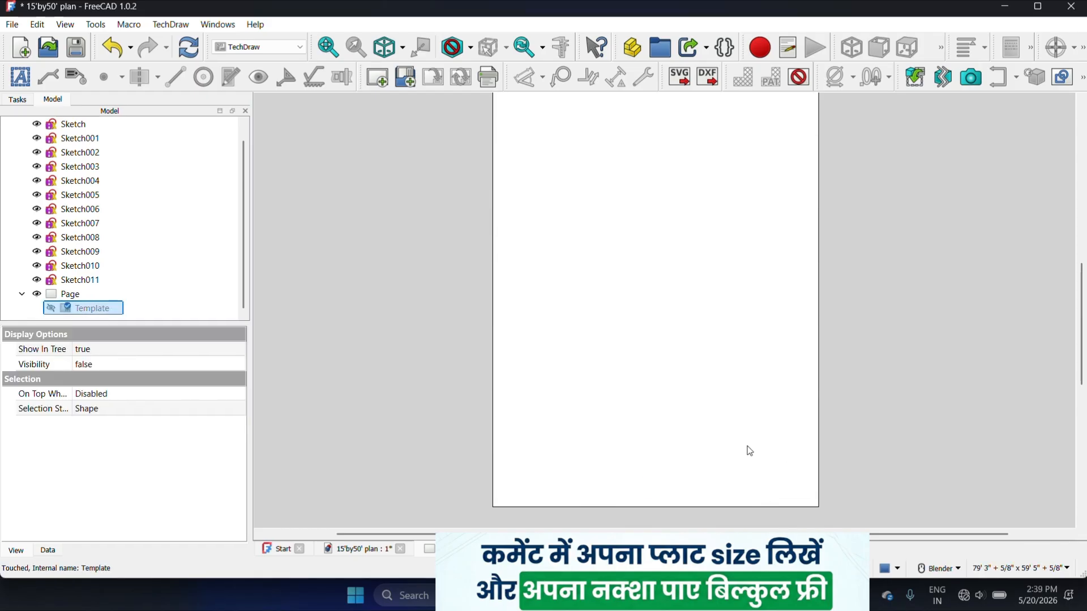
pyautogui.scroll(-2, 691, 504)
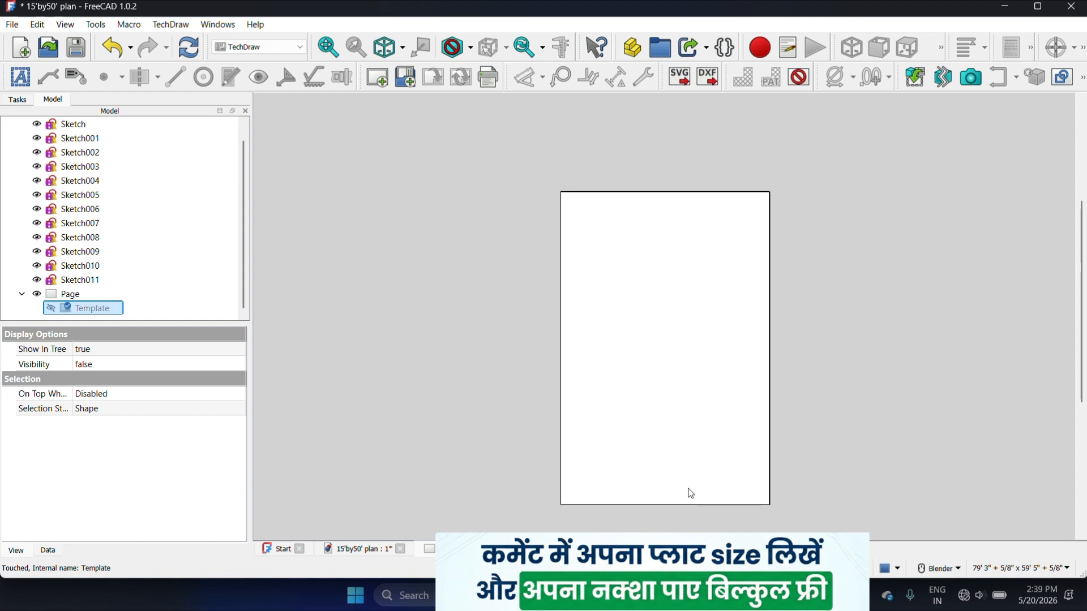
pyautogui.click(52, 310)
pyautogui.click(51, 309)
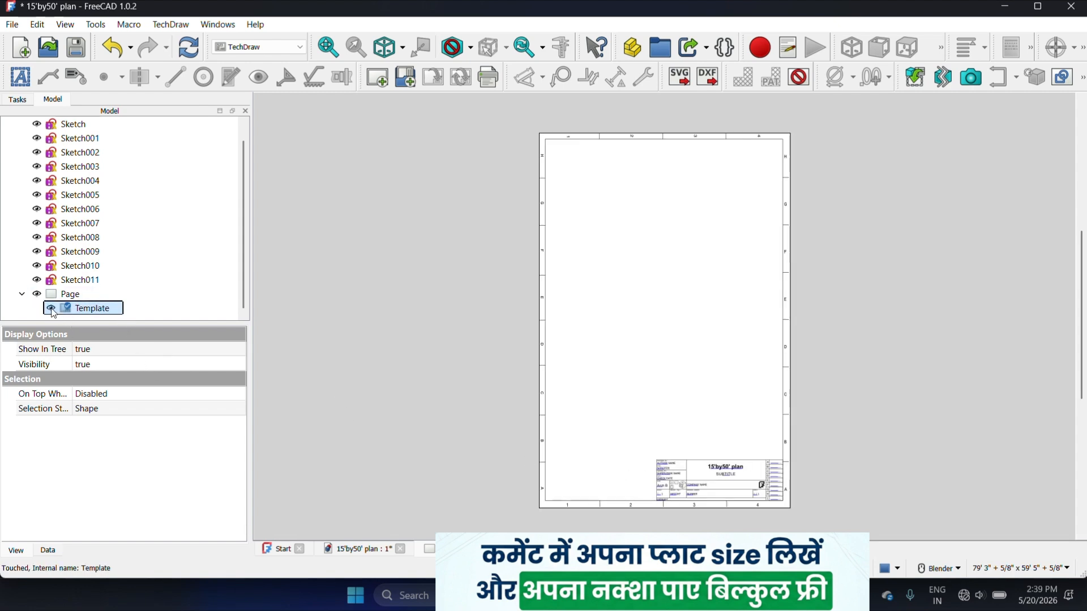
pyautogui.click(490, 312)
pyautogui.scroll(2, 679, 293)
pyautogui.scroll(-4, 609, 232)
pyautogui.scroll(2, 688, 282)
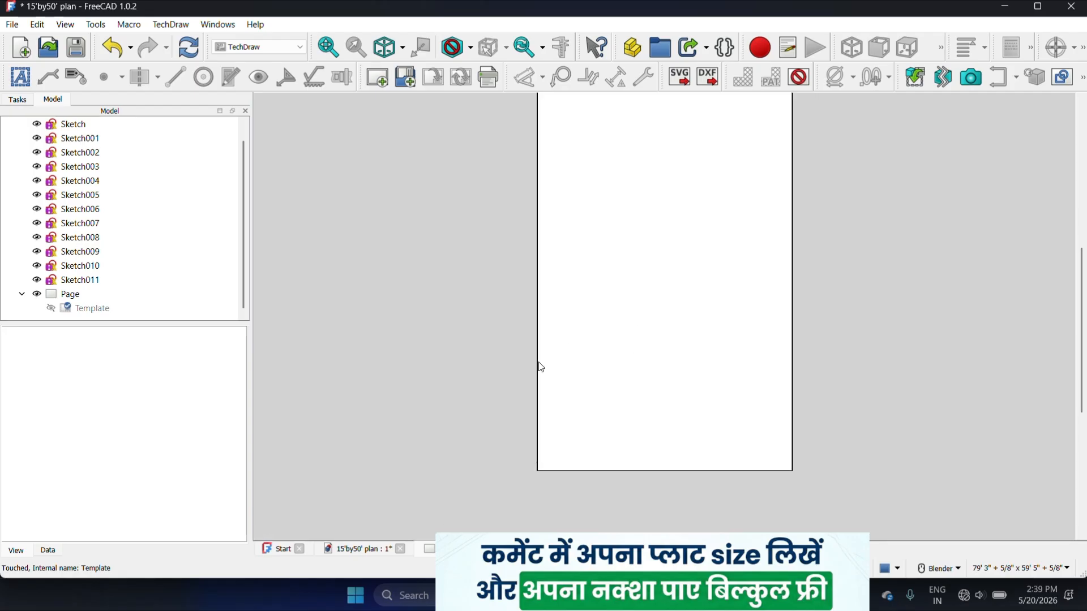
pyautogui.scroll(-1, 538, 363)
pyautogui.scroll(1, 145, 148)
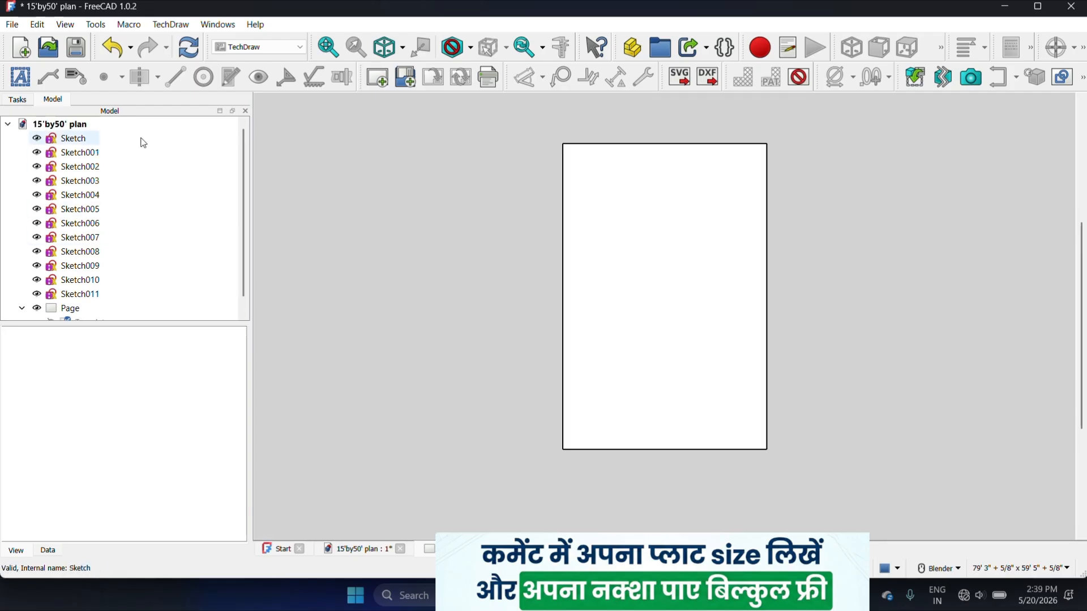
# - Start a part view of all the sketches, Sketch through Sketch011, and add the Bottom secondary projection
pyautogui.moveTo(143, 141)
pyautogui.mouseDown()
pyautogui.moveTo(126, 170)
pyautogui.moveTo(112, 295)
pyautogui.mouseUp()
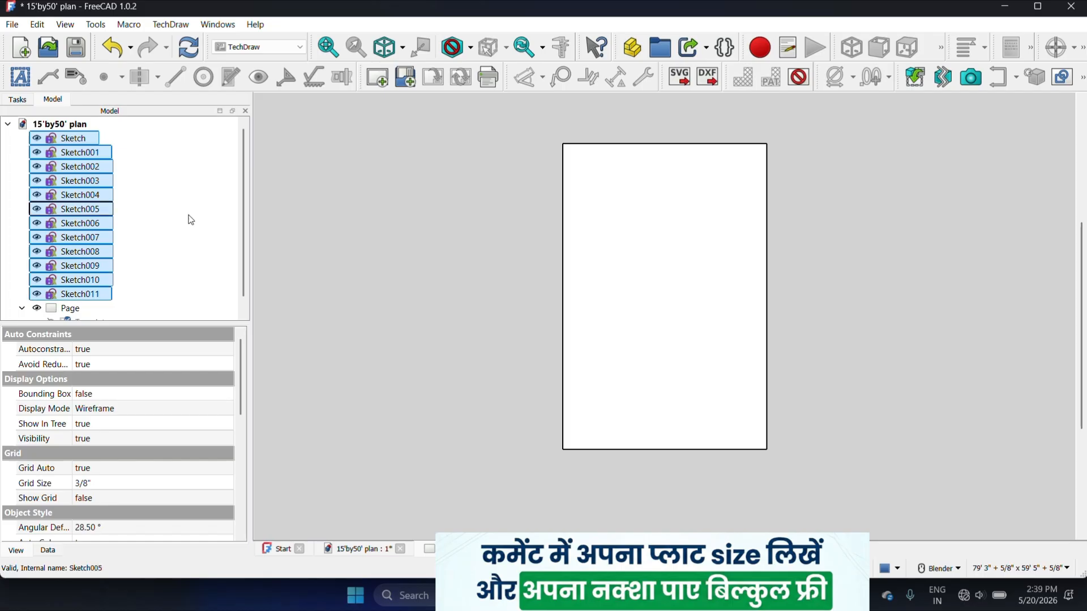
pyautogui.click(915, 80)
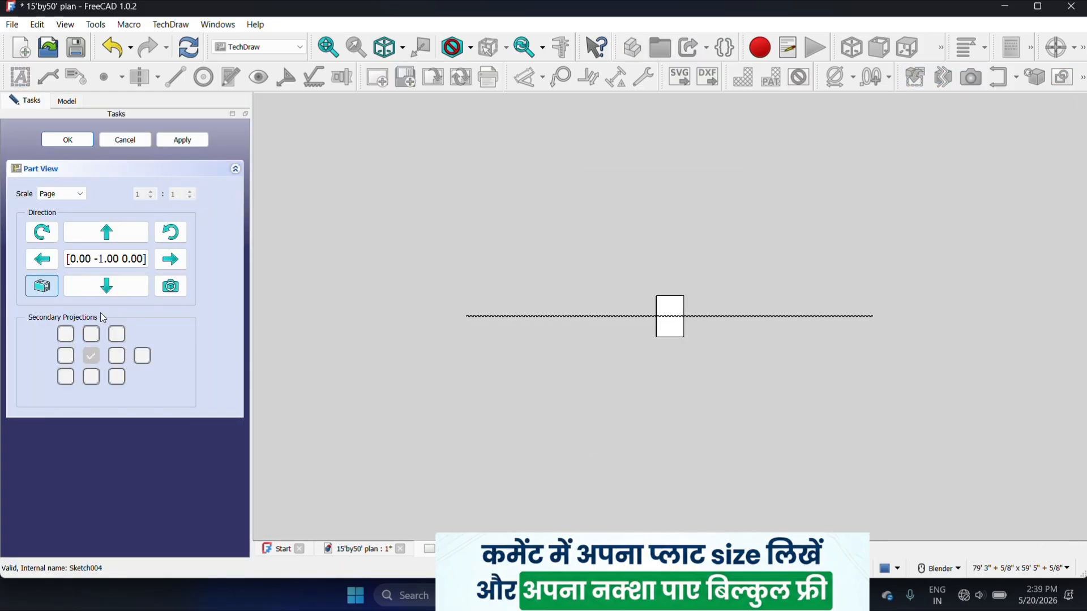
pyautogui.click(92, 335)
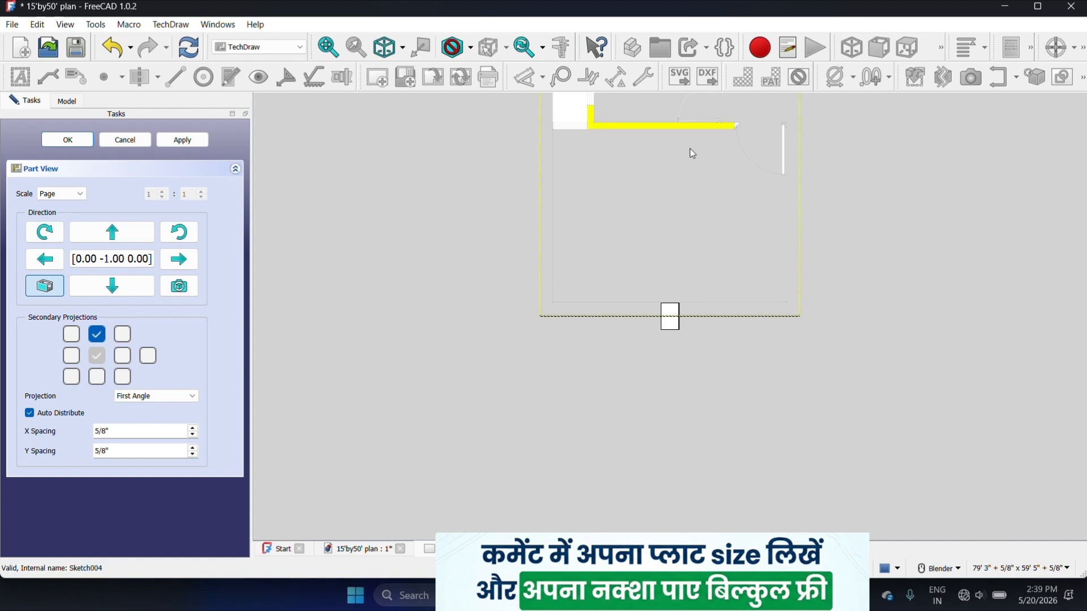
# - Set the part view to a custom scale of 1:47
pyautogui.click(83, 195)
pyautogui.click(52, 223)
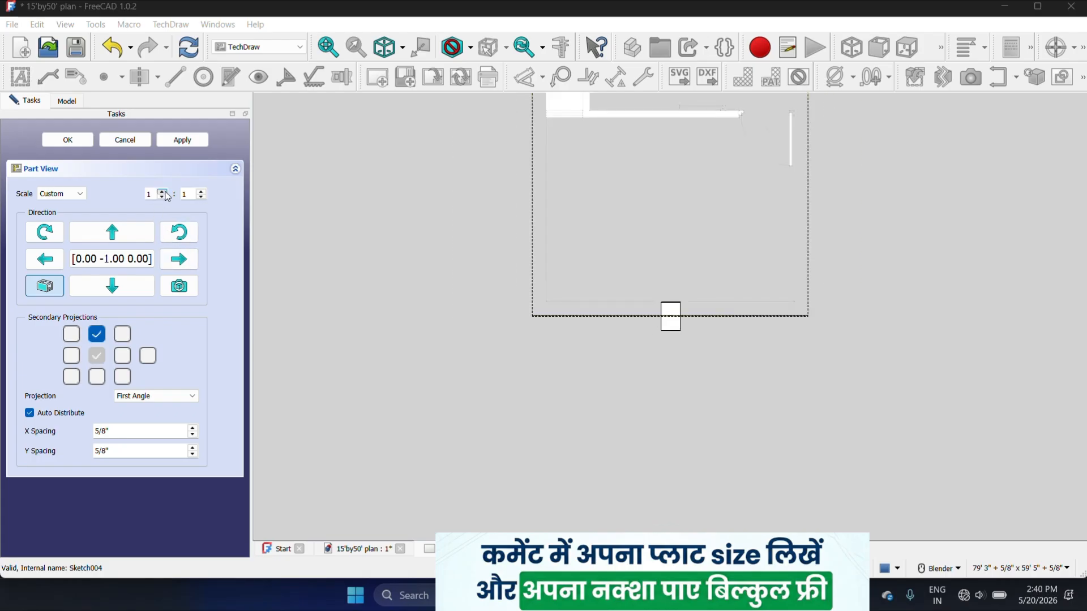
pyautogui.click(202, 191)
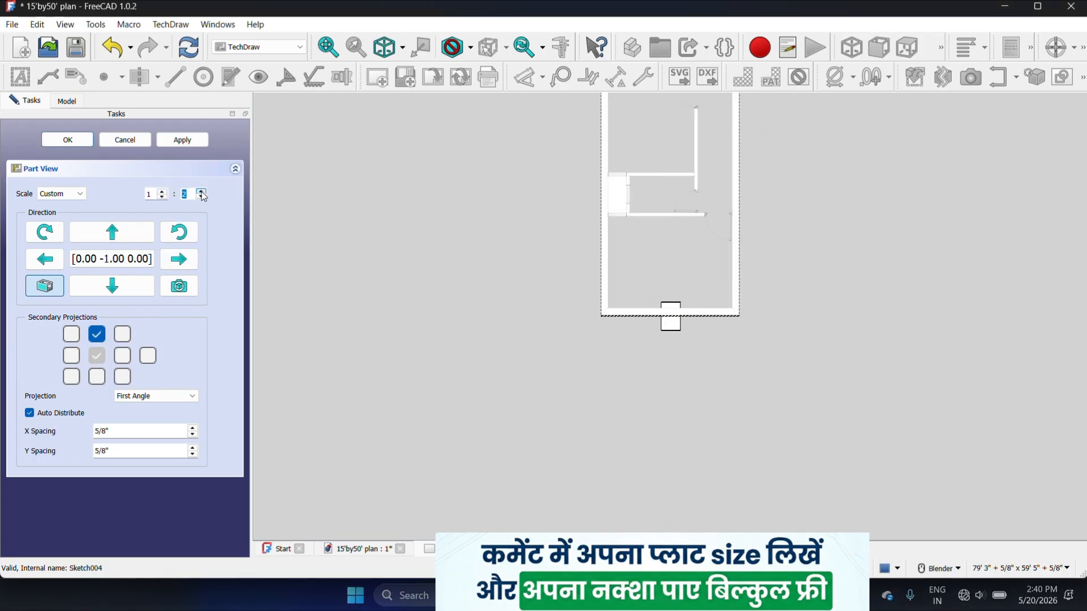
pyautogui.click(201, 192)
pyautogui.click(202, 192)
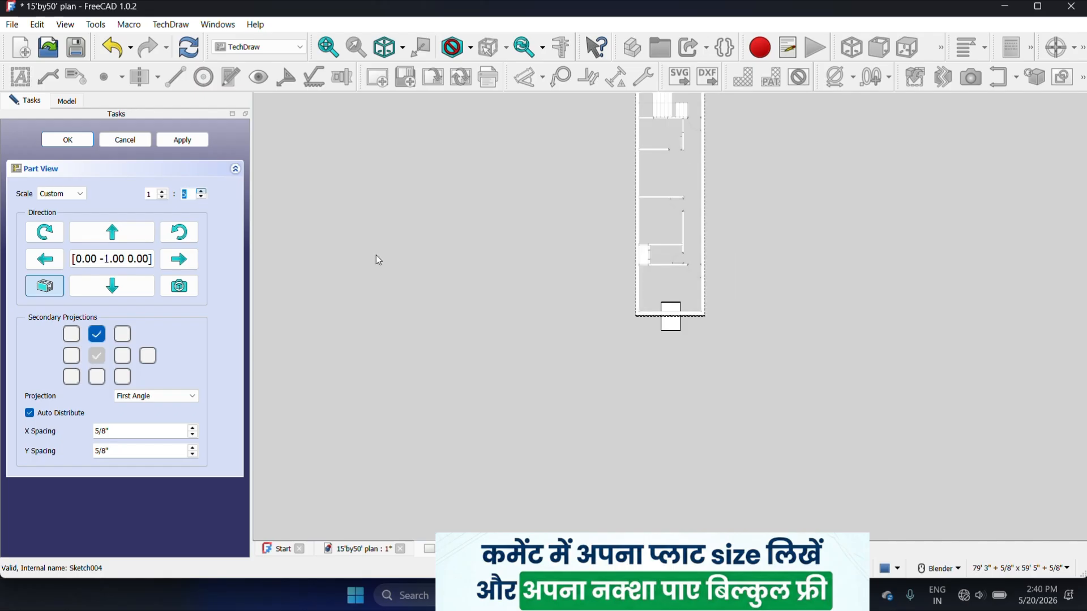
pyautogui.click(201, 192)
pyautogui.click(201, 191)
pyautogui.click(201, 192)
pyautogui.click(201, 192)
pyautogui.click(202, 192)
pyautogui.click(202, 192)
pyautogui.click(201, 192)
pyautogui.click(202, 192)
pyautogui.click(201, 192)
pyautogui.click(201, 192)
pyautogui.click(201, 192)
pyautogui.click(202, 193)
pyautogui.click(202, 192)
pyautogui.click(202, 193)
pyautogui.click(202, 192)
pyautogui.click(202, 193)
pyautogui.click(202, 193)
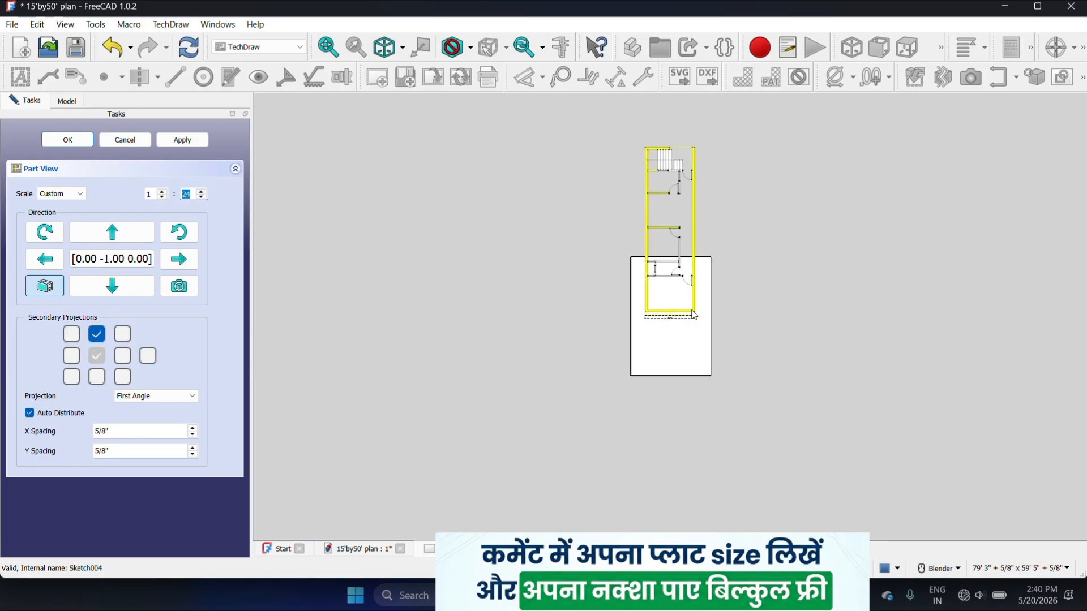
pyautogui.scroll(2, 691, 311)
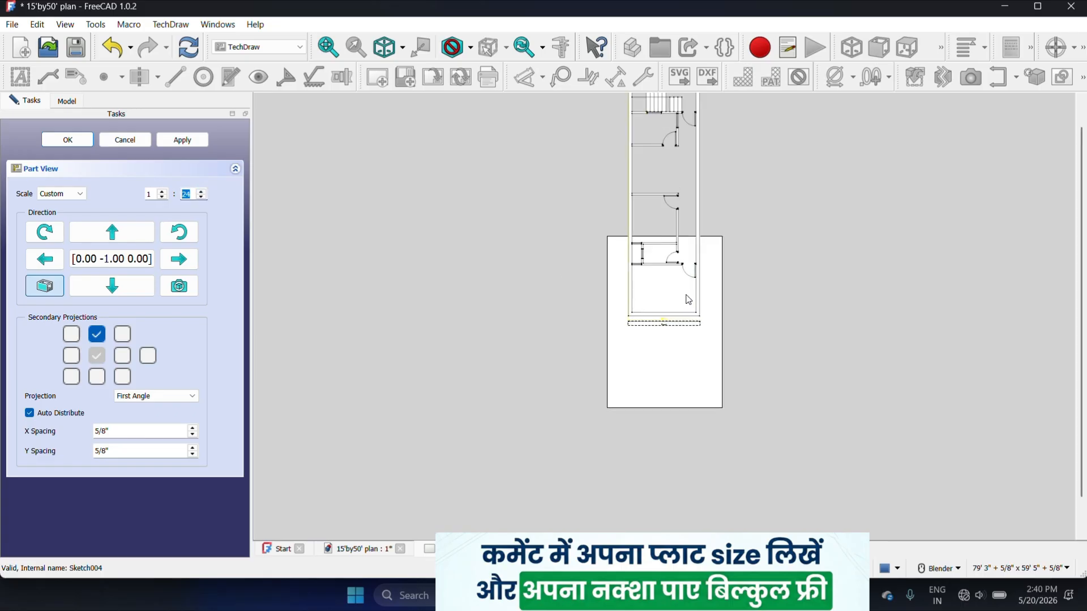
pyautogui.click(202, 192)
pyautogui.click(201, 192)
pyautogui.click(201, 192)
pyautogui.click(202, 191)
pyautogui.click(202, 192)
pyautogui.click(202, 191)
pyautogui.click(202, 192)
pyautogui.click(202, 192)
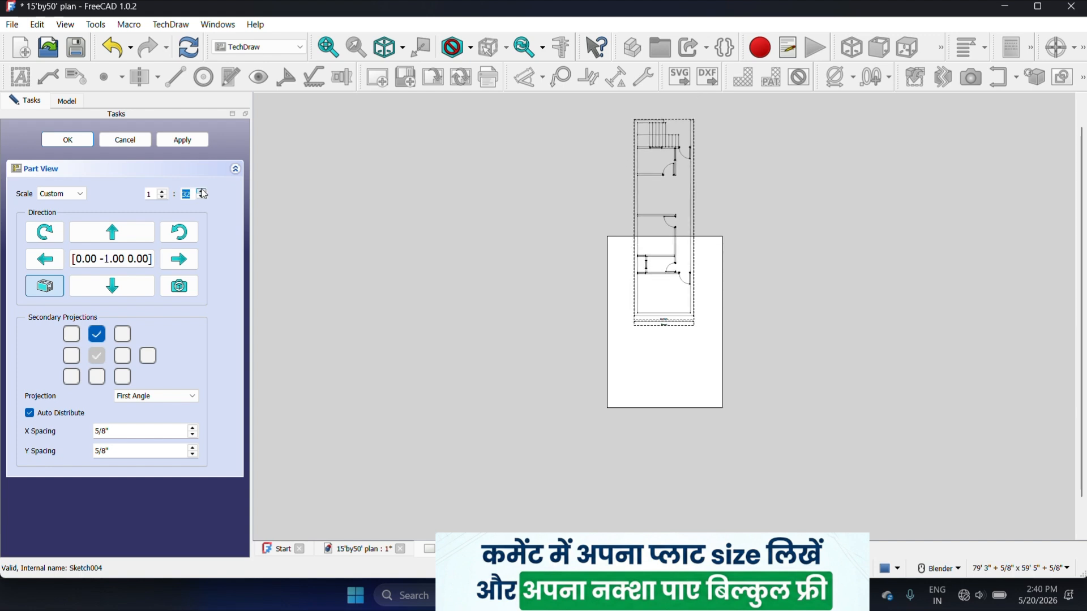
pyautogui.click(202, 192)
pyautogui.click(202, 192)
pyautogui.click(202, 192)
pyautogui.click(202, 192)
pyautogui.click(202, 192)
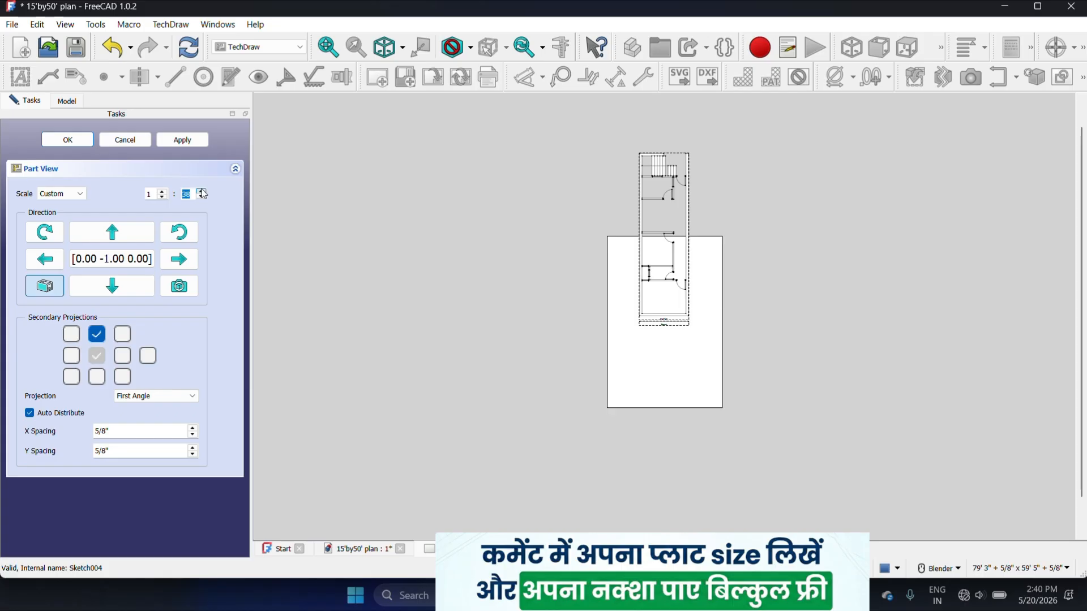
pyautogui.click(202, 192)
pyautogui.click(202, 192)
pyautogui.click(202, 192)
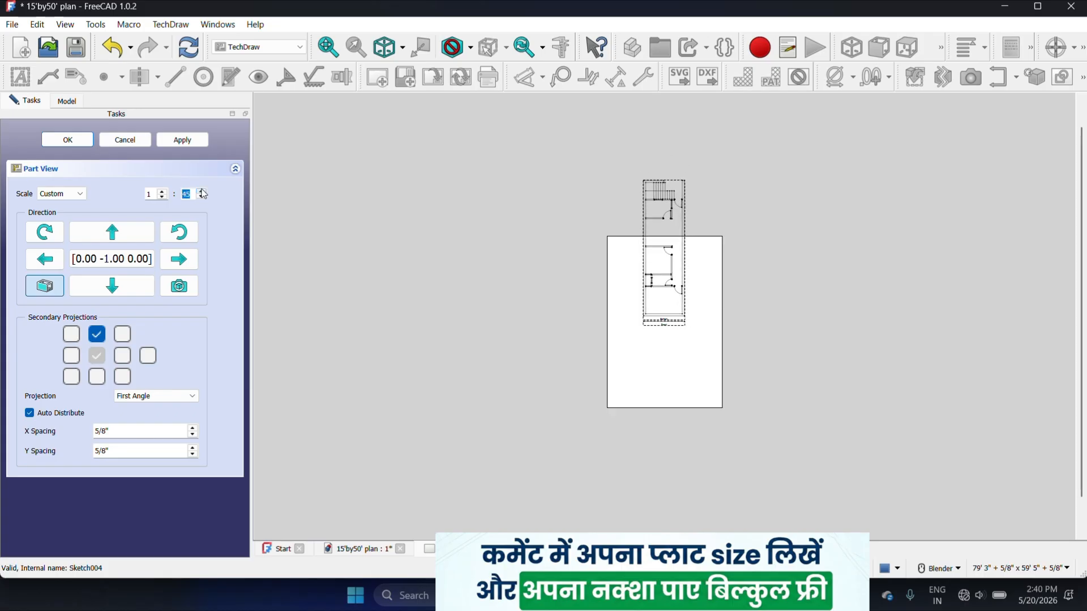
pyautogui.click(202, 192)
pyautogui.click(202, 192)
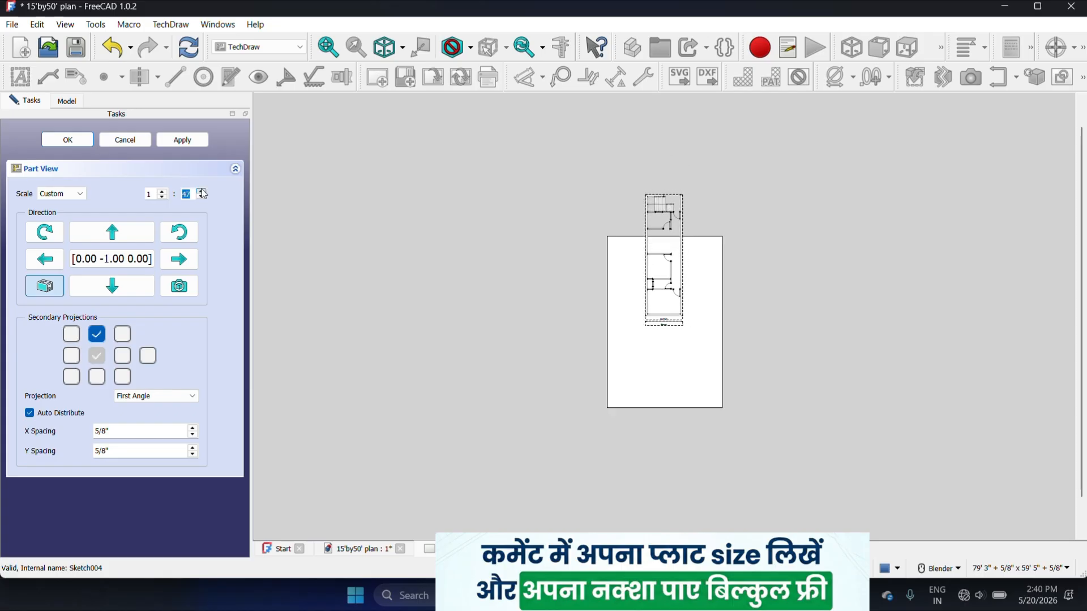
# - Move the projected views down by the Front view until the whole plan lies within the page
pyautogui.scroll(6, 666, 318)
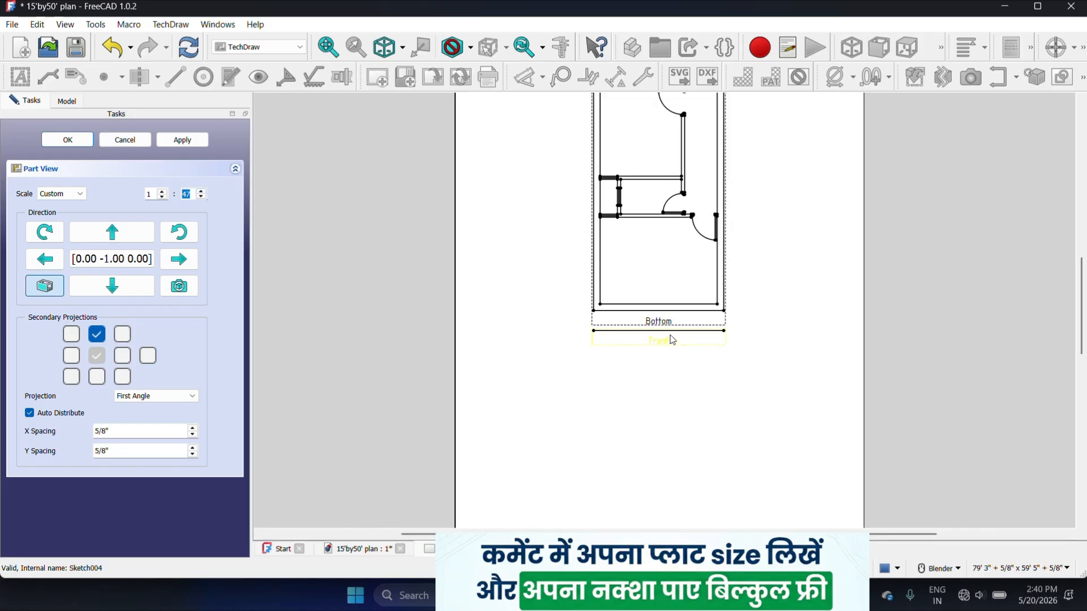
pyautogui.click(666, 345)
pyautogui.scroll(-8, 666, 345)
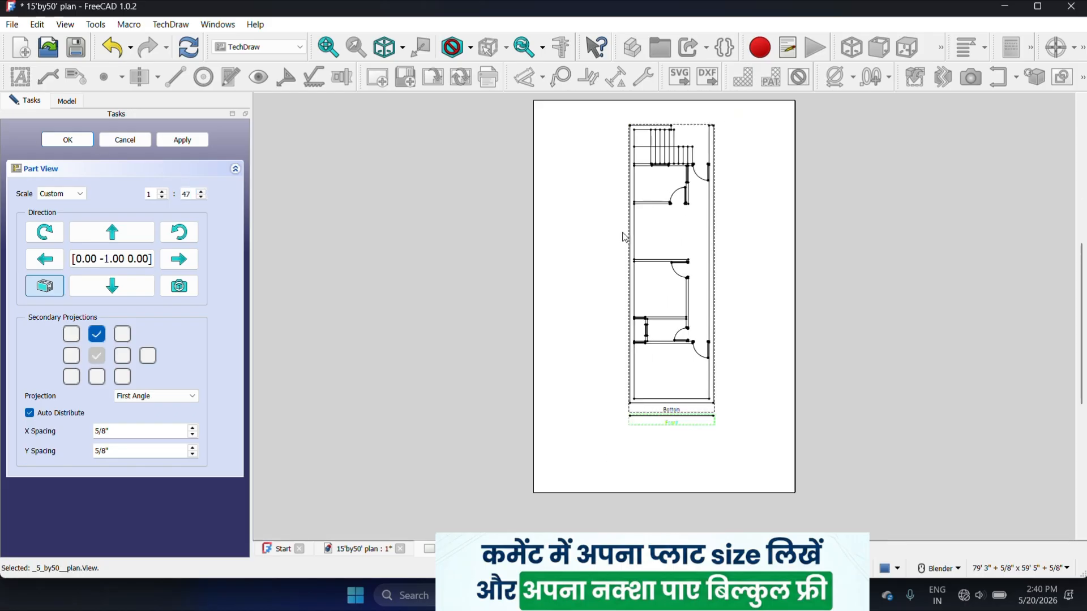
pyautogui.scroll(2, 665, 355)
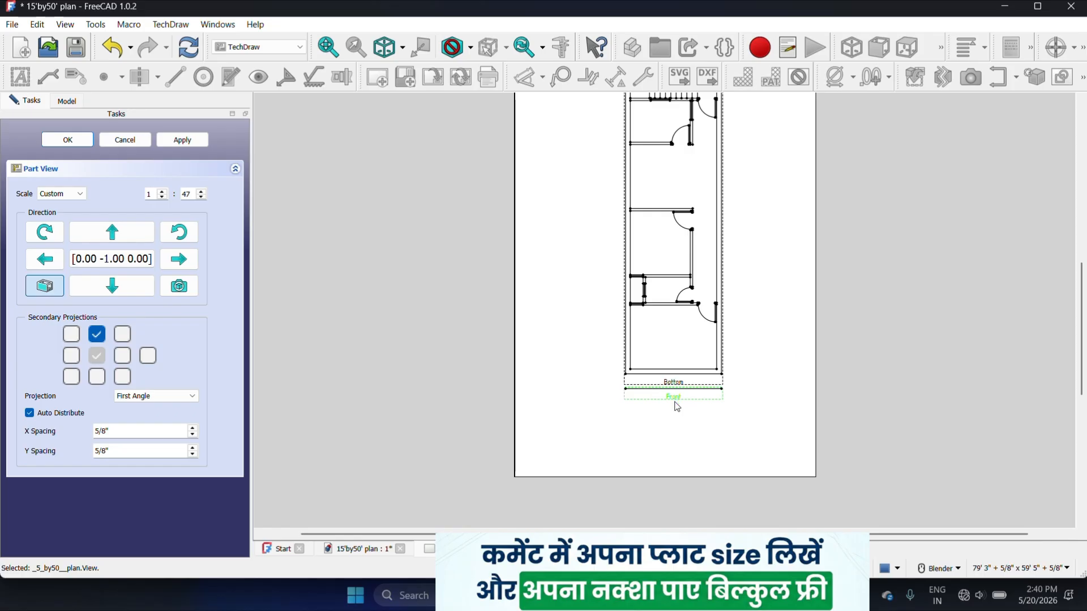
pyautogui.scroll(-2, 688, 424)
pyautogui.scroll(1, 684, 432)
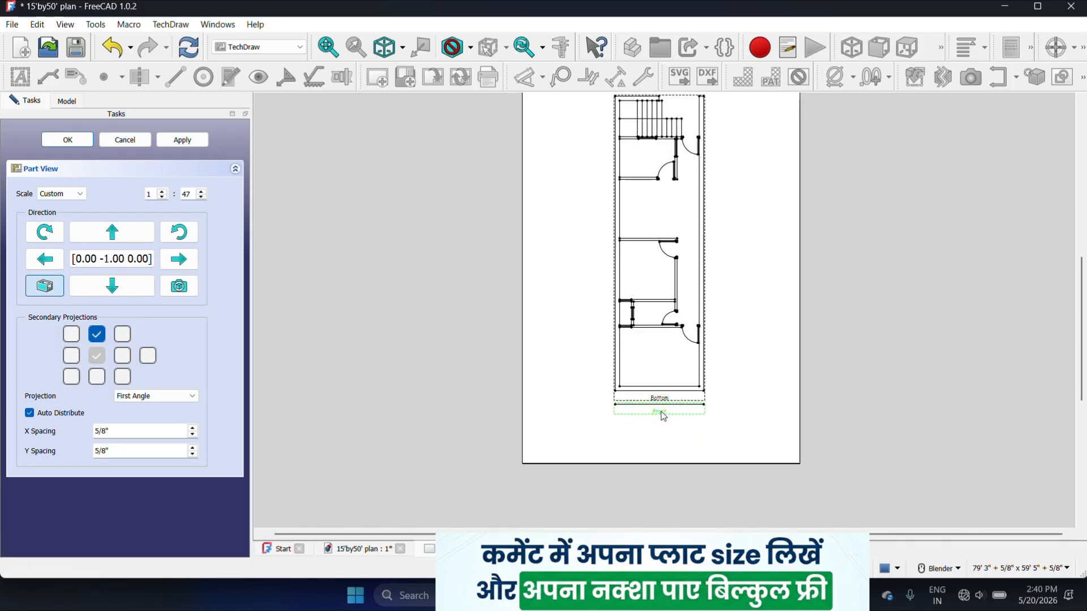
pyautogui.scroll(-2, 667, 412)
pyautogui.scroll(1, 677, 413)
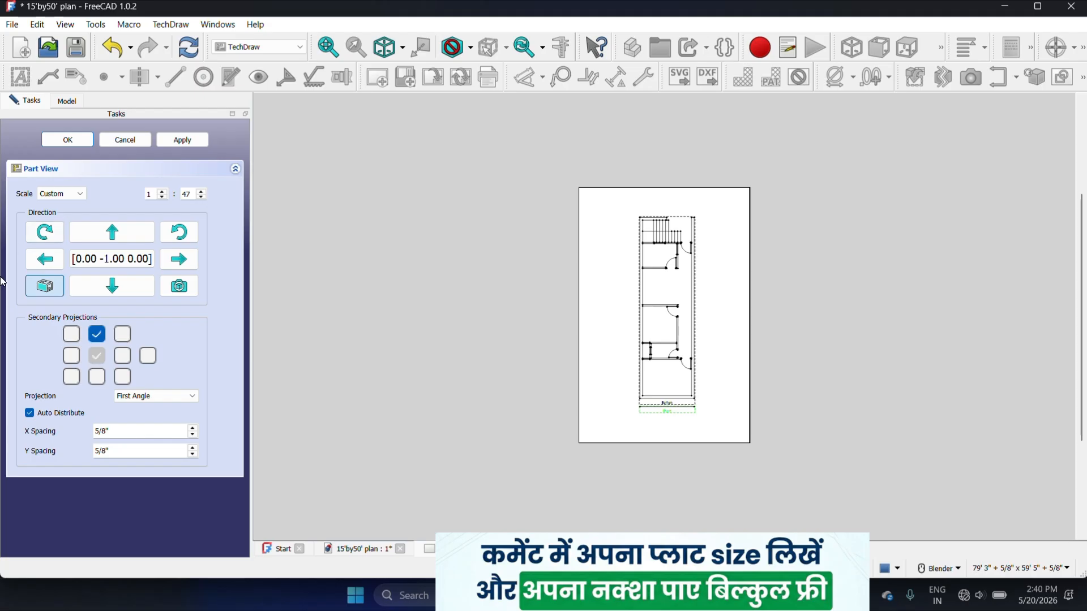
# - Rotate the part view's direction upward to [0.00 1.00 0.00] and accept the part view settings
pyautogui.click(128, 234)
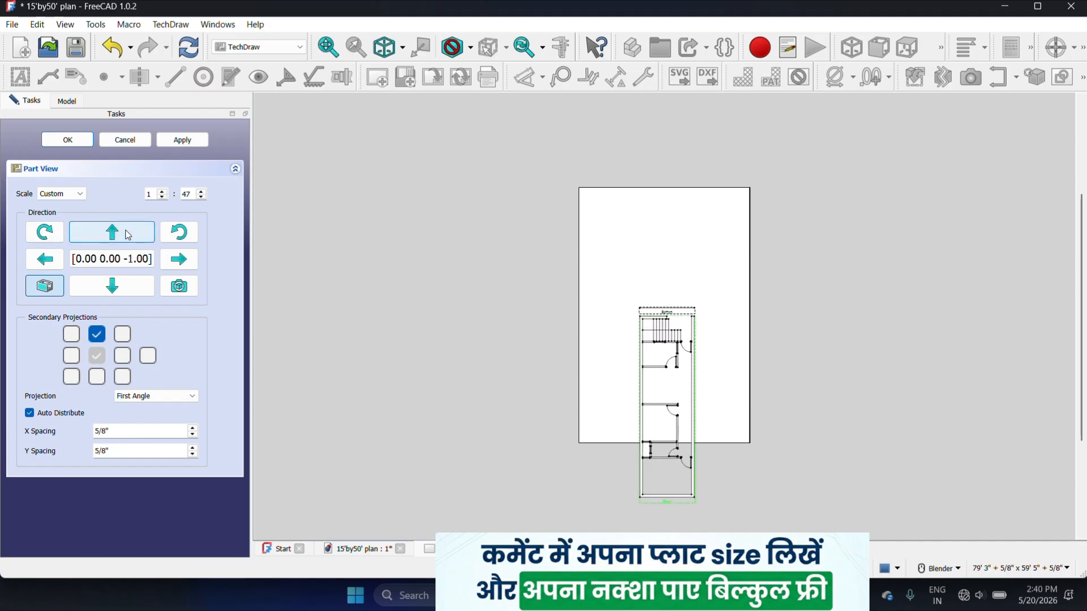
pyautogui.click(128, 234)
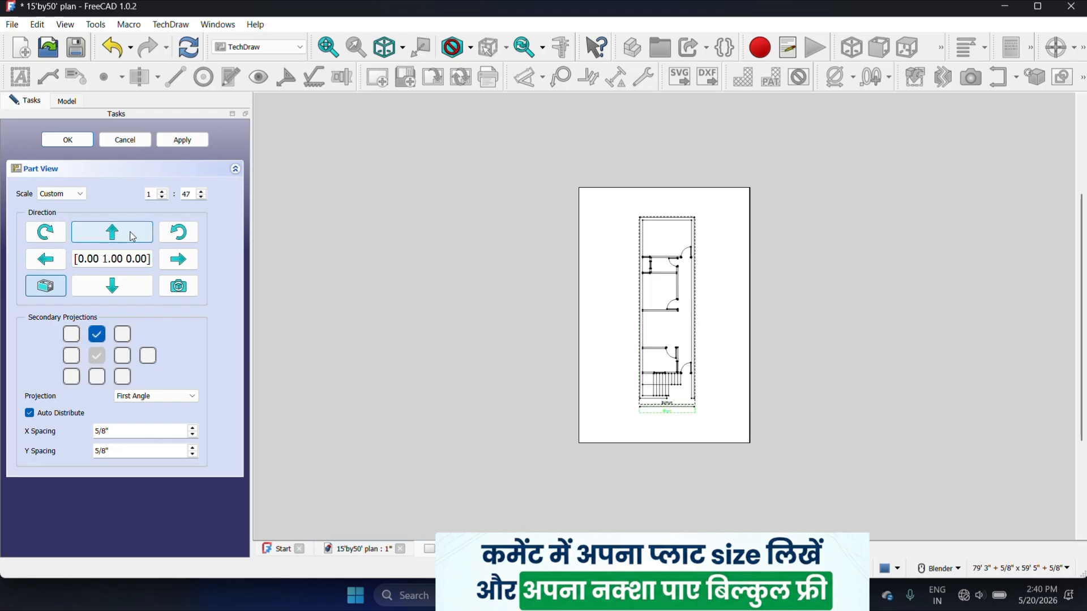
pyautogui.scroll(3, 705, 369)
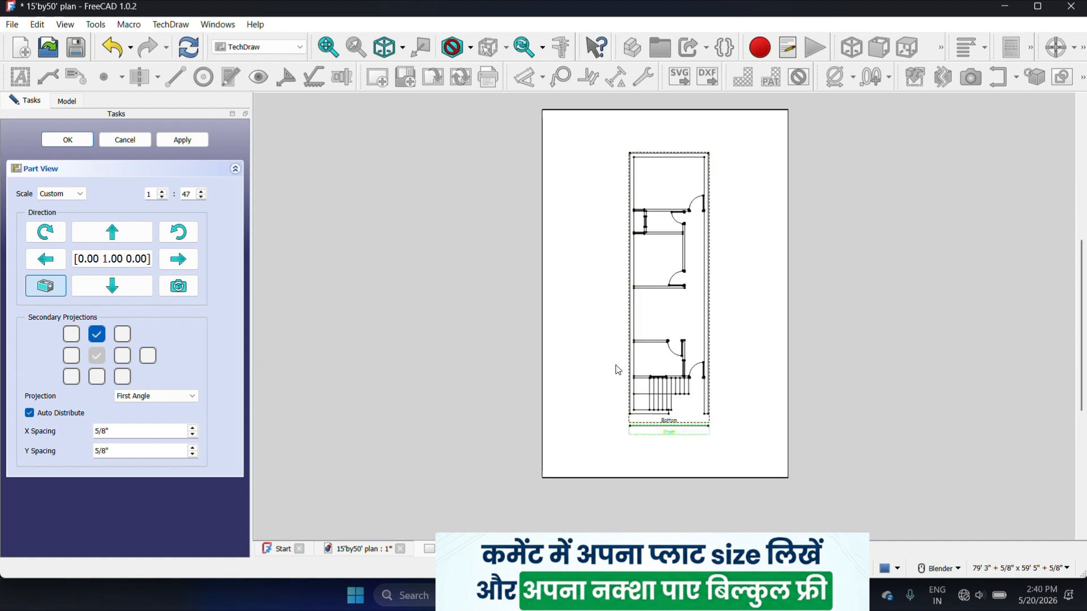
pyautogui.scroll(-1, 659, 367)
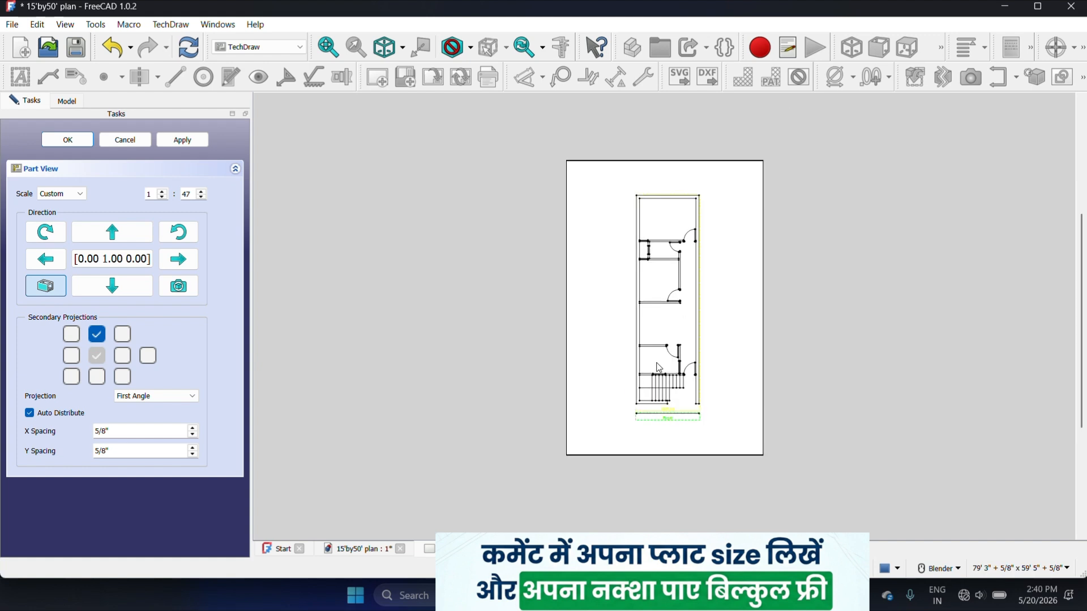
pyautogui.press('Return')
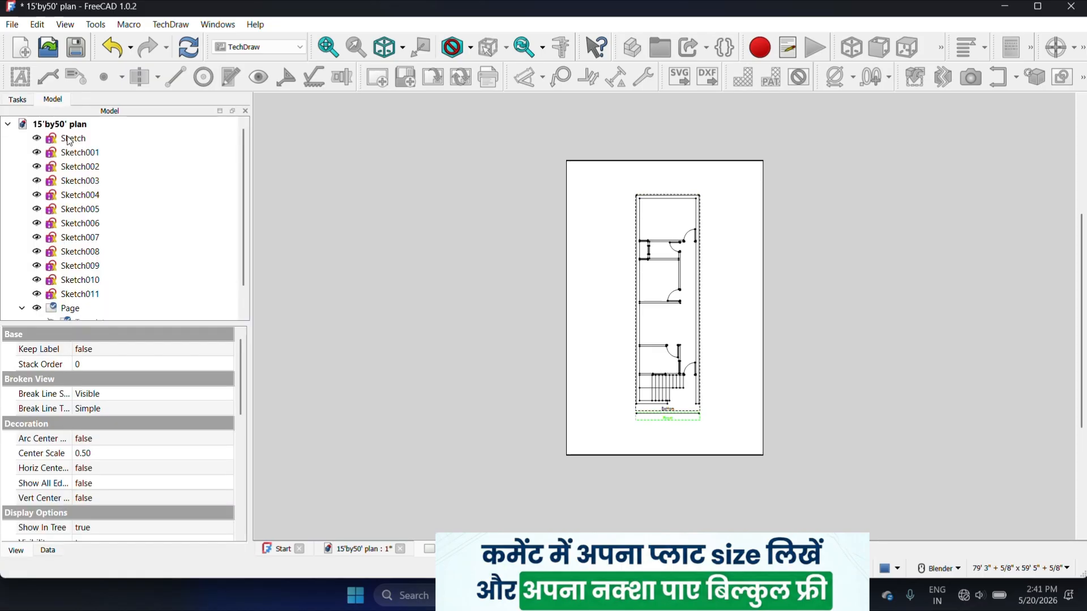
# - Hide the Front view of the projection group, keeping the Bottom plan view on the page
pyautogui.scroll(3, 723, 400)
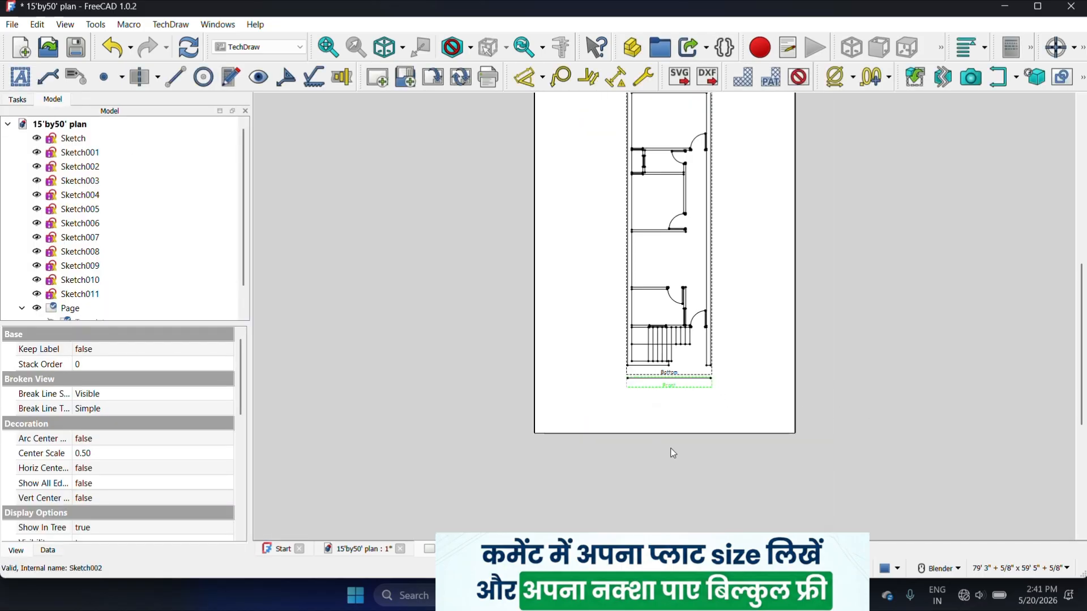
pyautogui.click(678, 319)
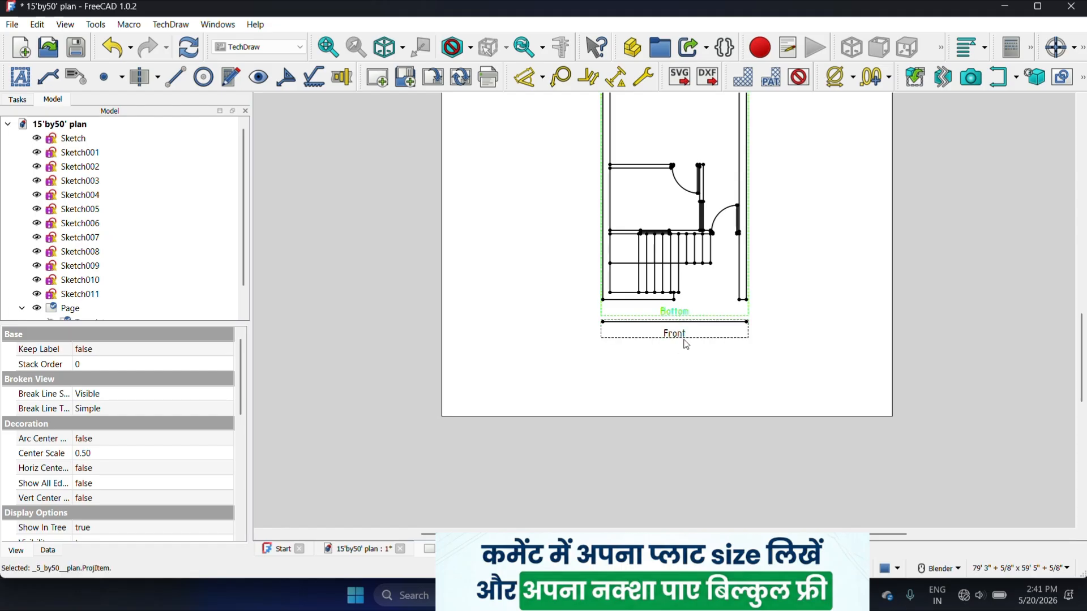
pyautogui.click(686, 340)
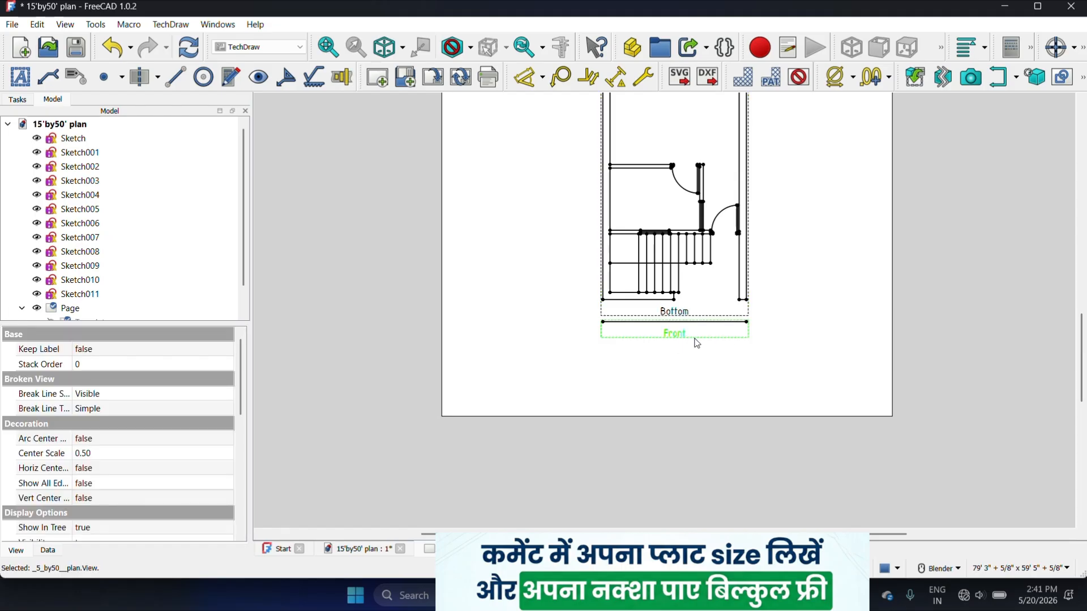
pyautogui.scroll(-1, 27, 312)
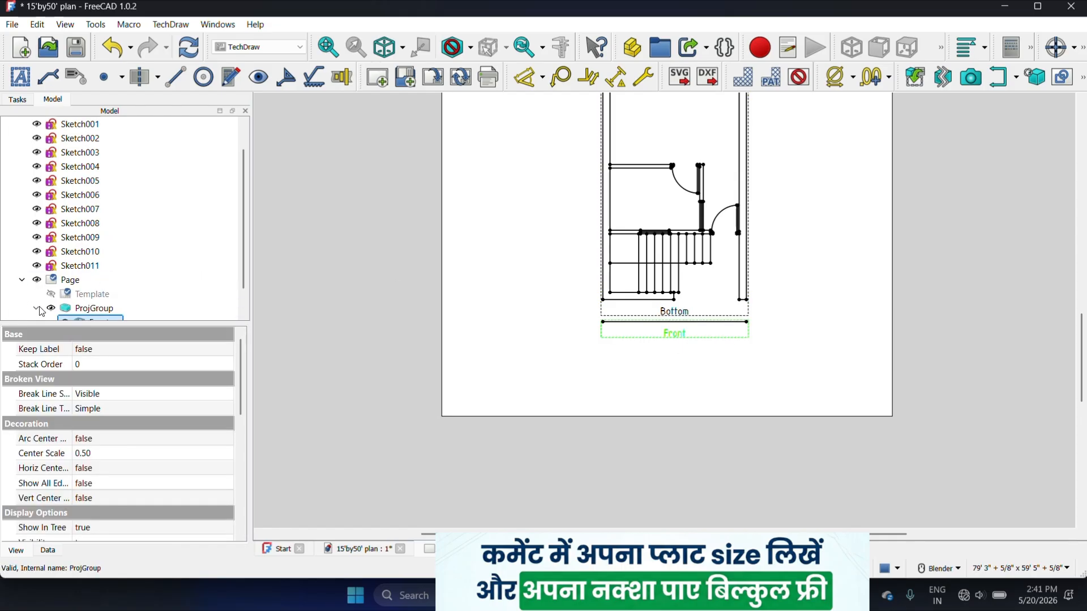
pyautogui.click(36, 308)
pyautogui.click(65, 293)
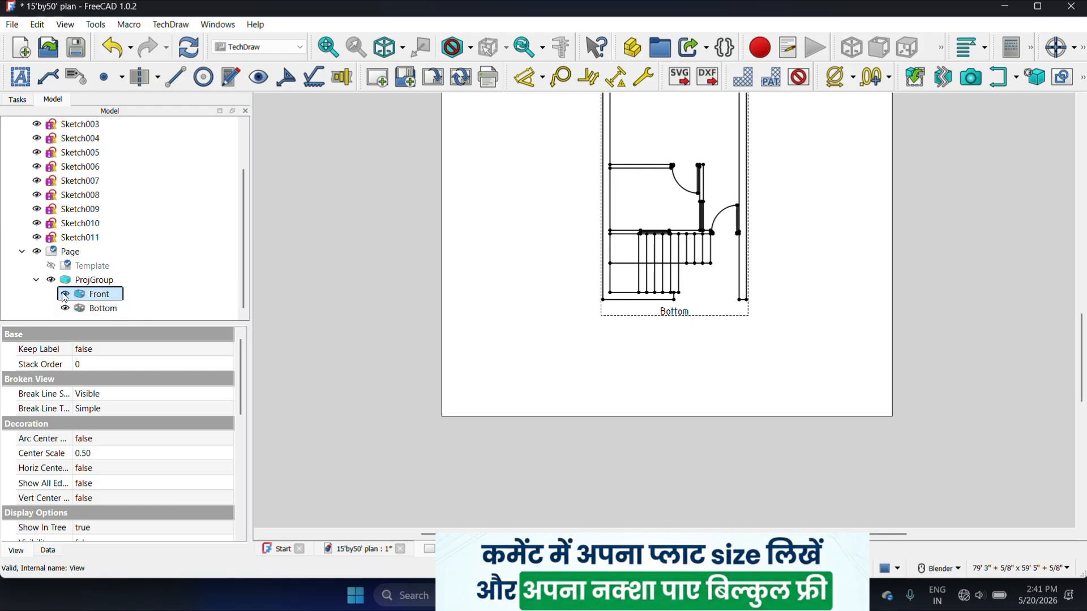
pyautogui.click(581, 329)
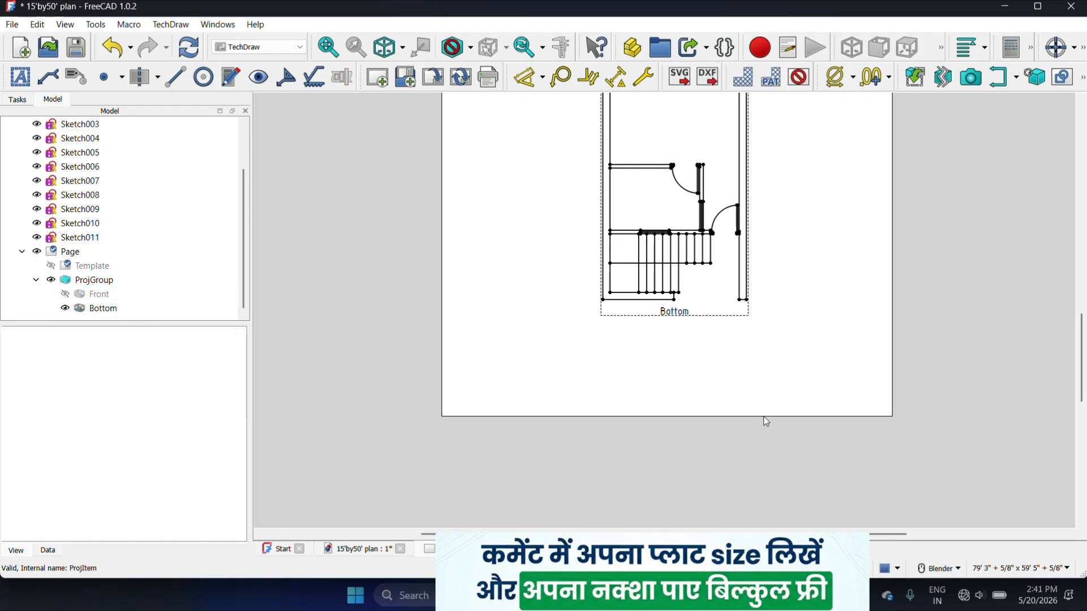
# - Turn off the view frames on the page to remove the plan's dashed border, label and vertex dots
pyautogui.scroll(-2, 758, 408)
pyautogui.scroll(1, 646, 264)
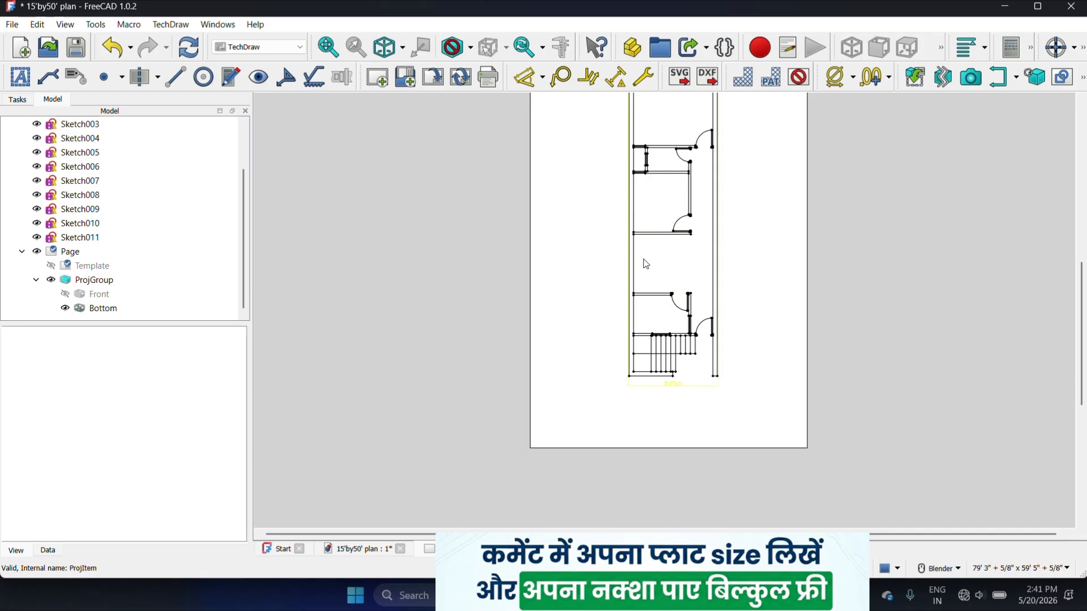
pyautogui.scroll(-1, 646, 264)
pyautogui.rightClick(645, 263)
pyautogui.click(674, 271)
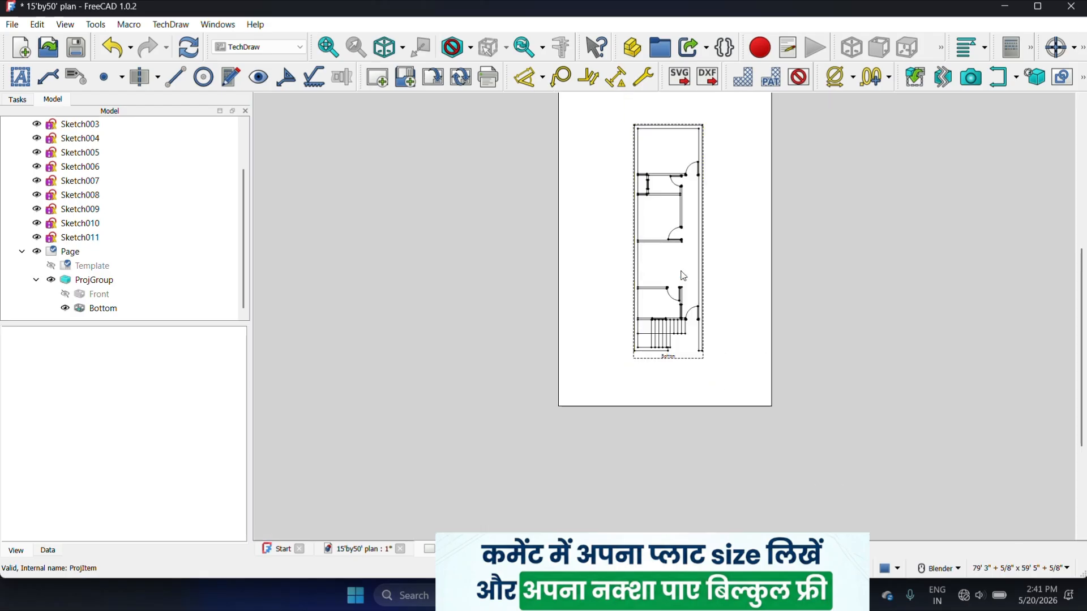
pyautogui.scroll(2, 685, 275)
pyautogui.scroll(3, 688, 134)
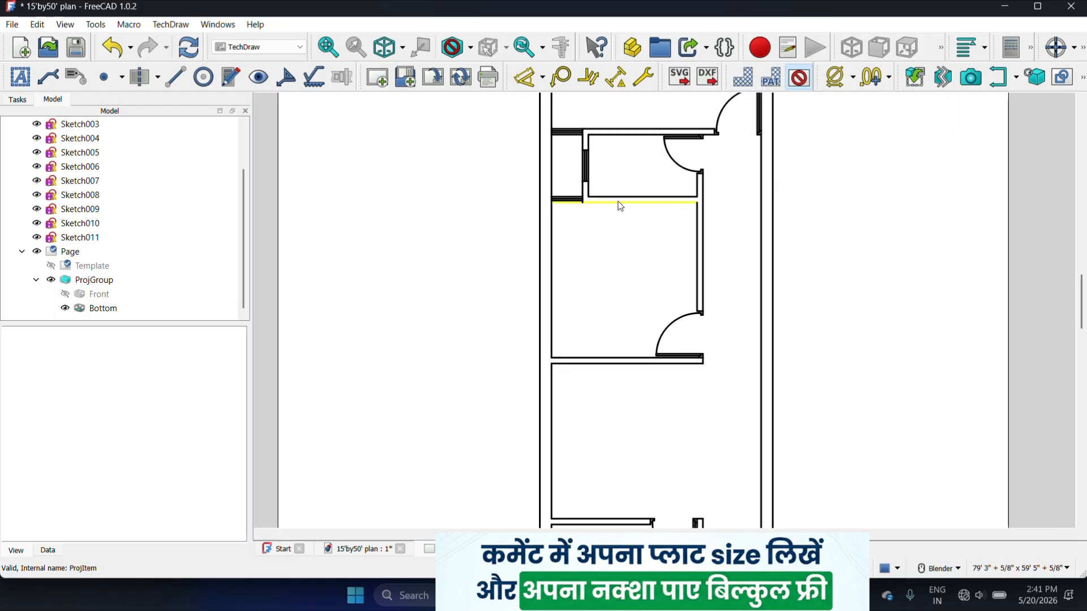
# - Select the outer wall face and the partition wall faces around the small room and the room below it in the Bottom view
pyautogui.scroll(-4, 620, 206)
pyautogui.scroll(3, 696, 202)
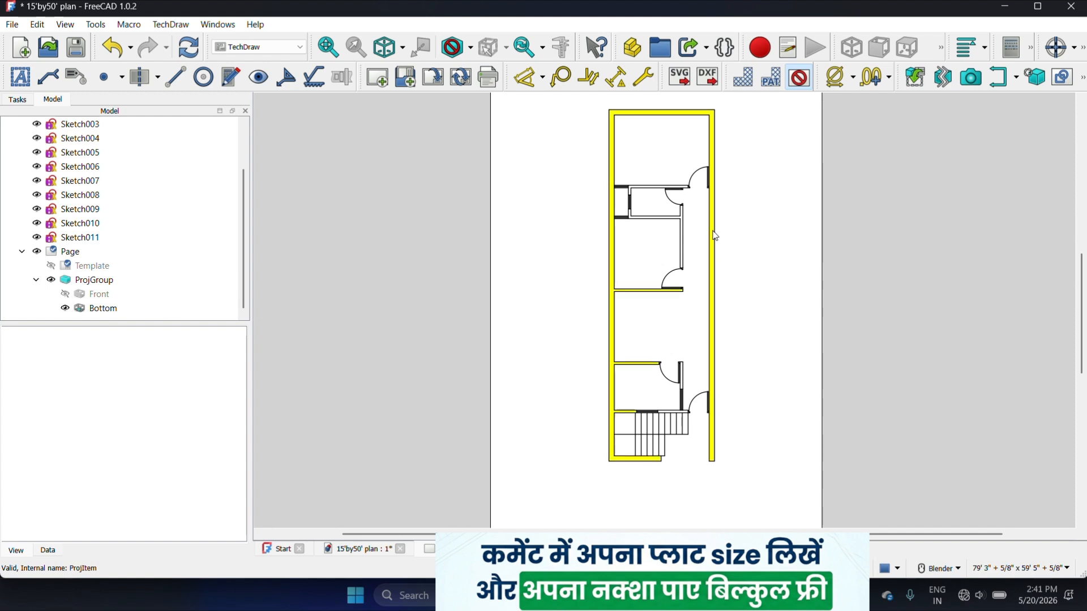
pyautogui.click(715, 233)
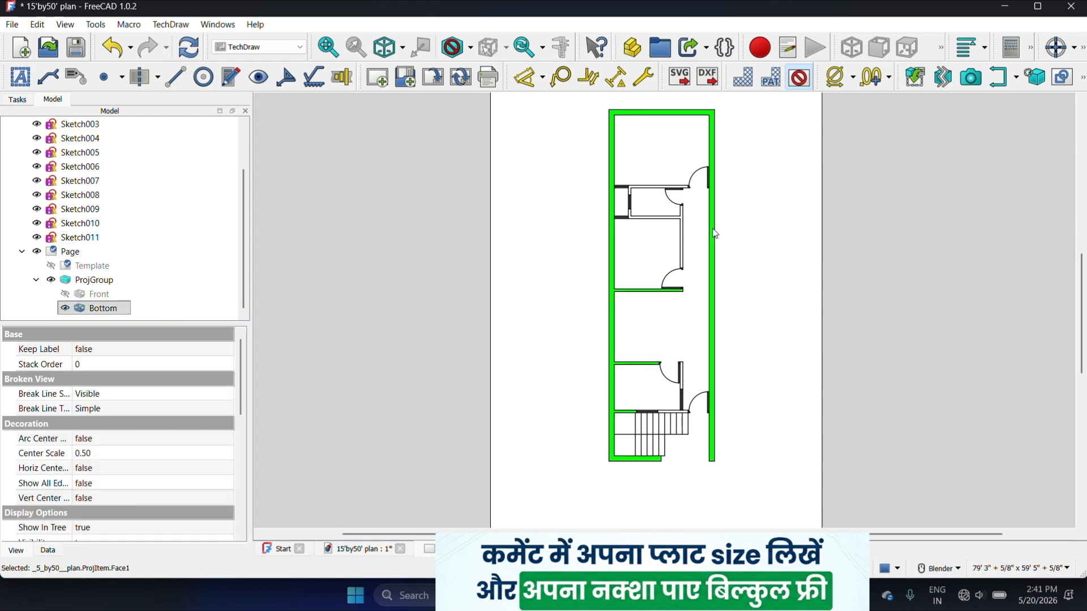
pyautogui.scroll(2, 672, 198)
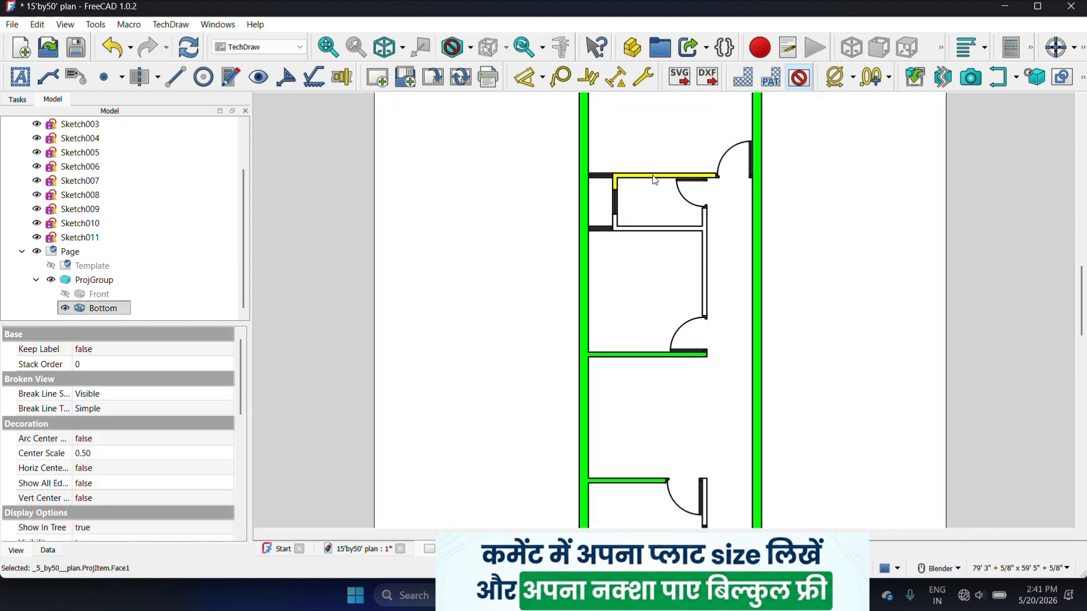
pyautogui.keyDown('ctrl'); pyautogui.click(655, 180); pyautogui.keyUp('ctrl')
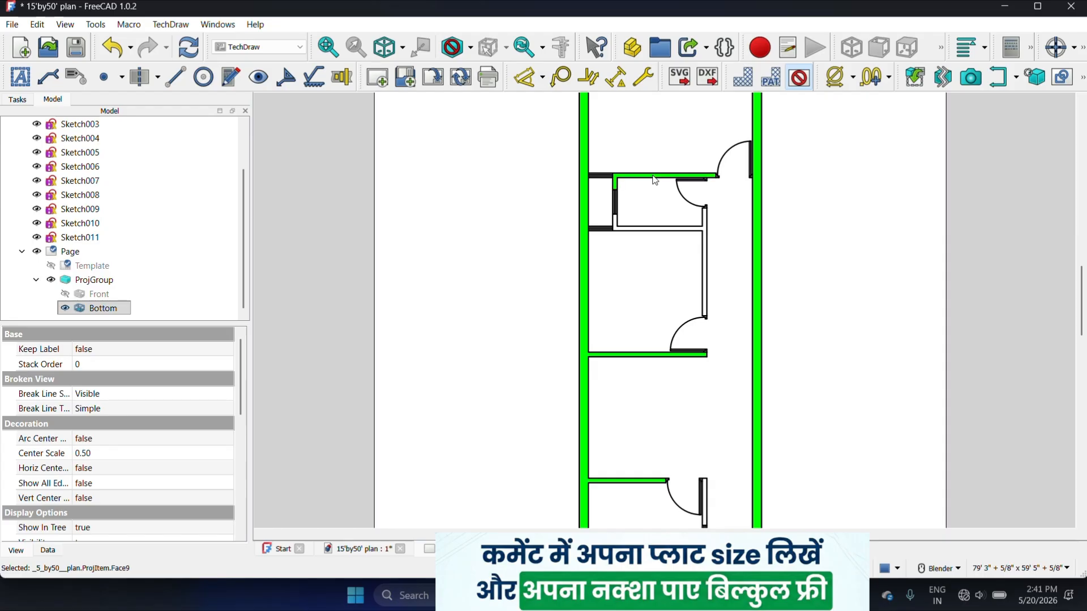
pyautogui.keyDown('ctrl'); pyautogui.click(658, 227); pyautogui.keyUp('ctrl')
pyautogui.scroll(-2, 656, 195)
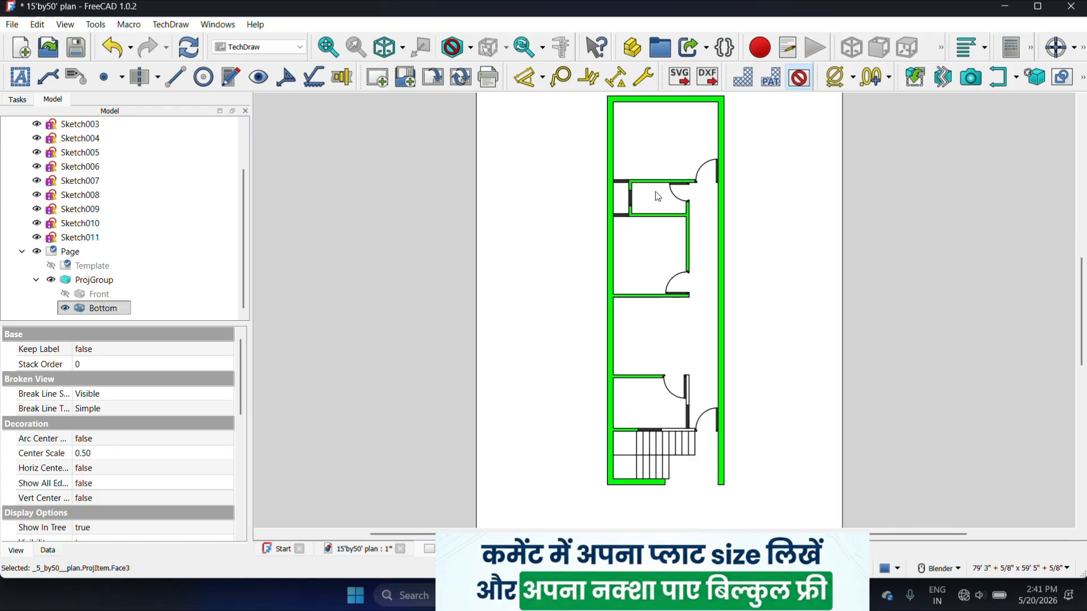
# - Add the wall segment above the stairs and the short vertical wall beside the lower room's door to the selection
pyautogui.scroll(4, 694, 433)
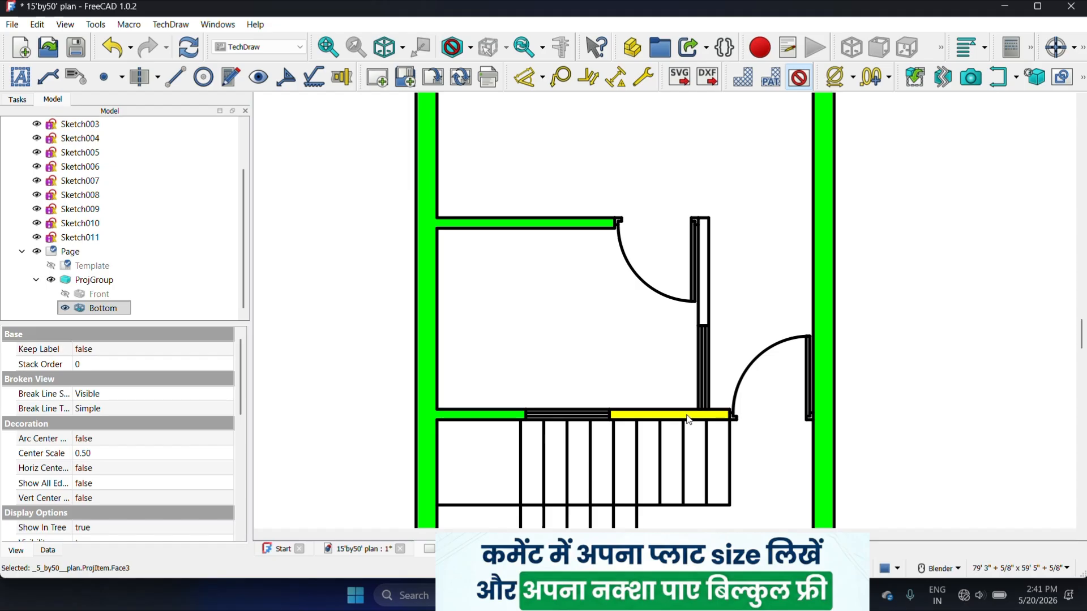
pyautogui.keyDown('ctrl'); pyautogui.click(688, 418); pyautogui.keyUp('ctrl')
pyautogui.keyDown('ctrl'); pyautogui.click(707, 302); pyautogui.keyUp('ctrl')
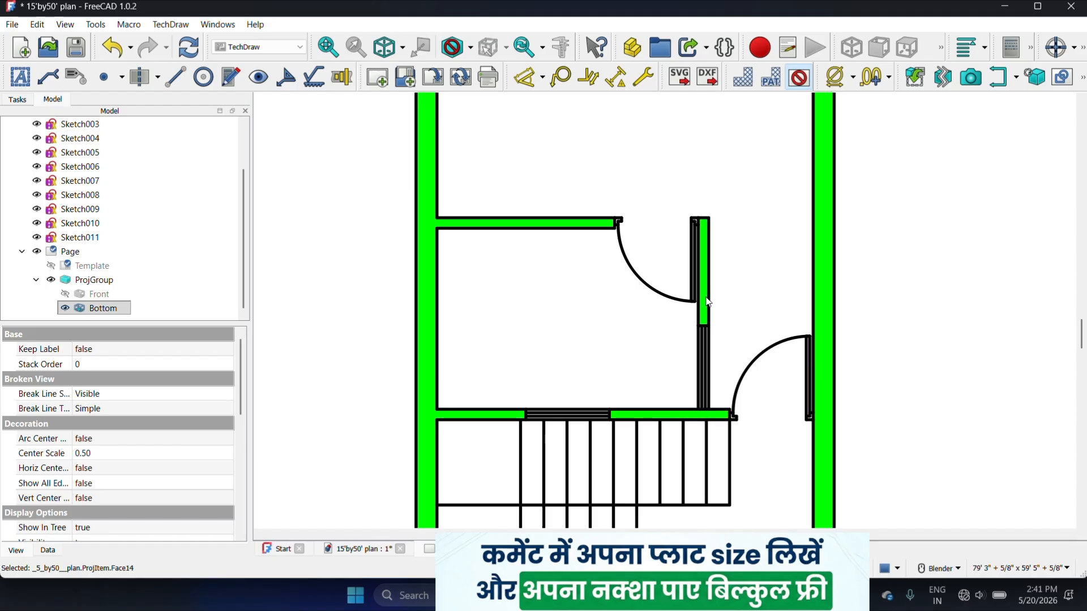
pyautogui.scroll(-2, 707, 302)
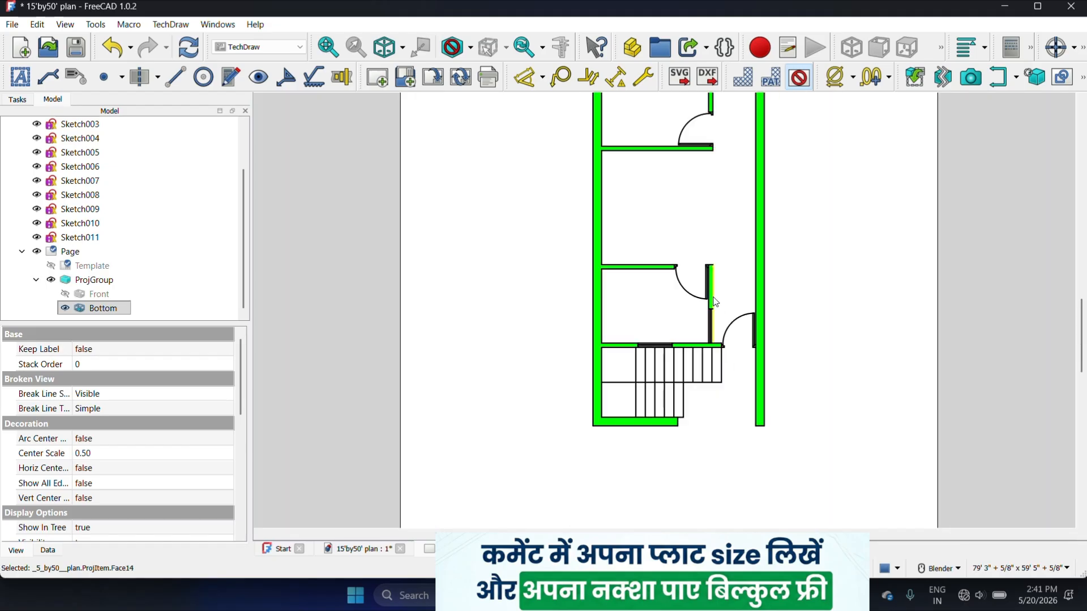
pyautogui.scroll(-3, 714, 302)
pyautogui.scroll(1, 689, 175)
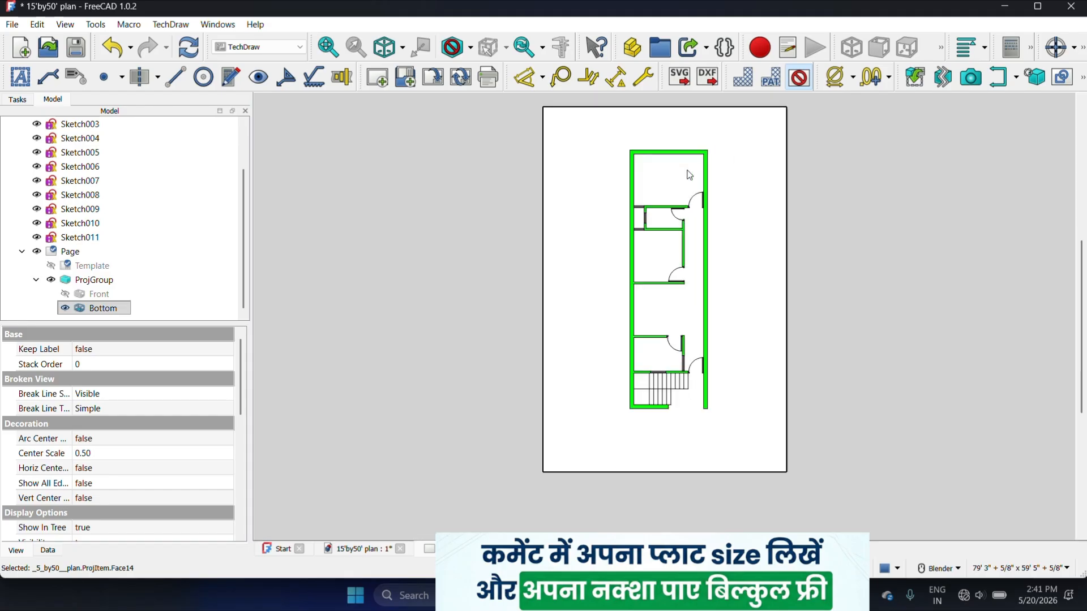
pyautogui.scroll(1, 689, 175)
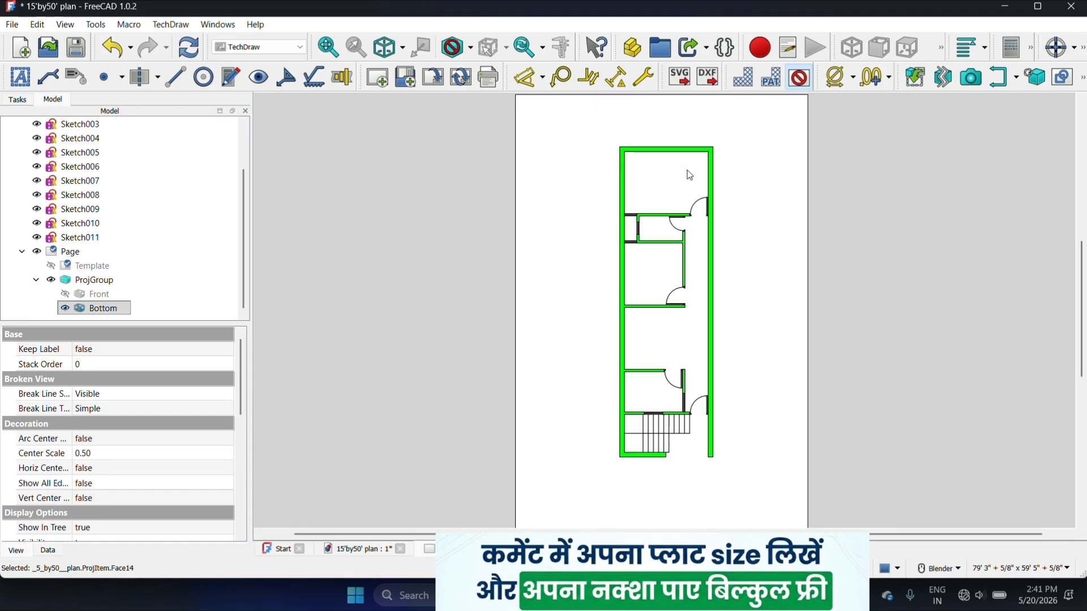
# - Start a face hatch on the selected walls using the solid.svg pattern file
pyautogui.click(742, 85)
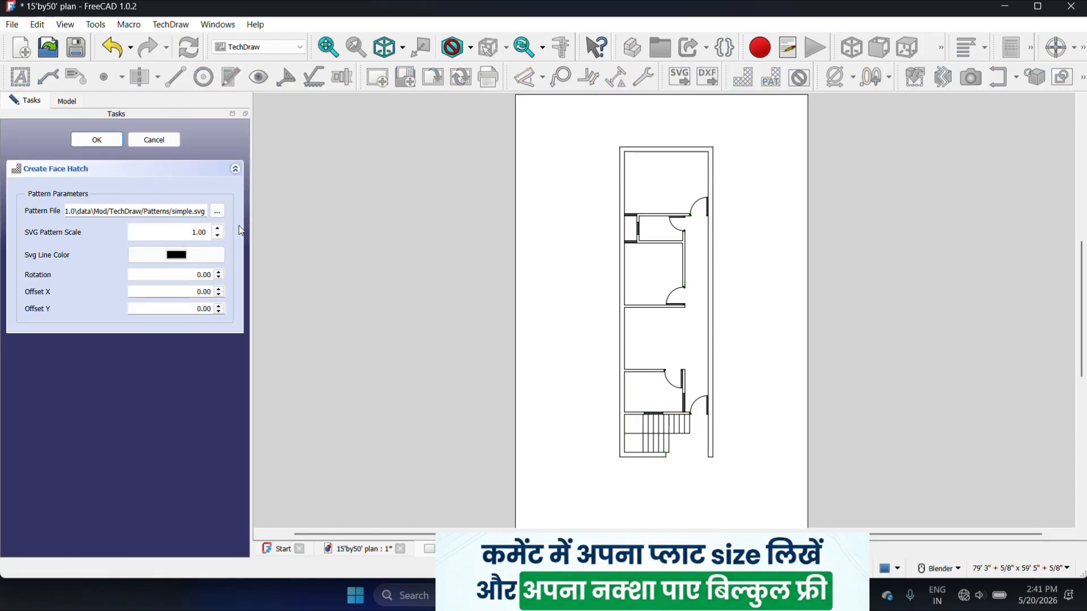
pyautogui.click(218, 213)
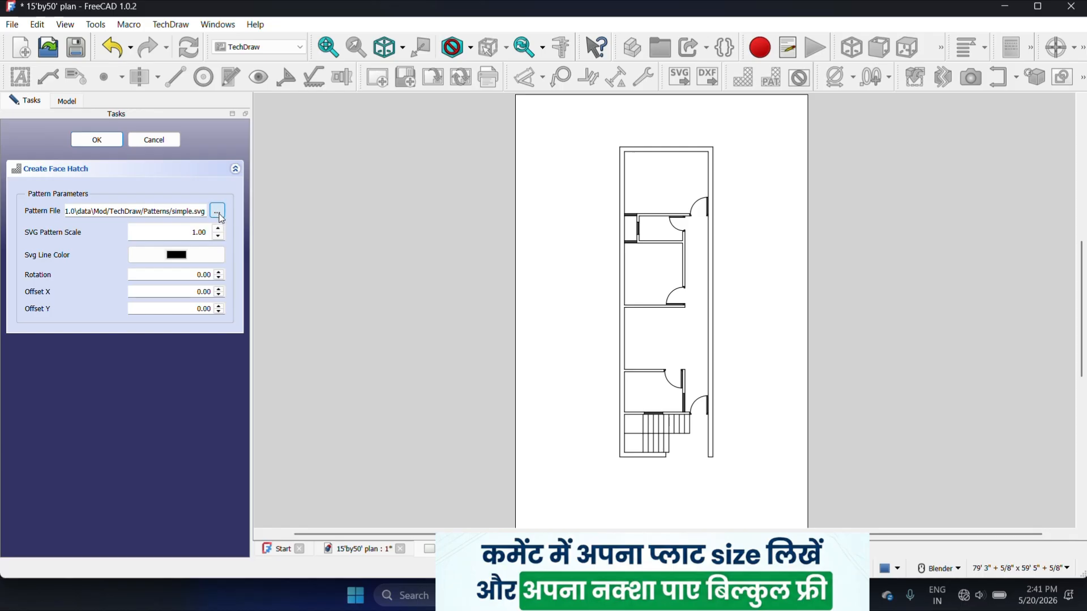
pyautogui.scroll(-5, 274, 174)
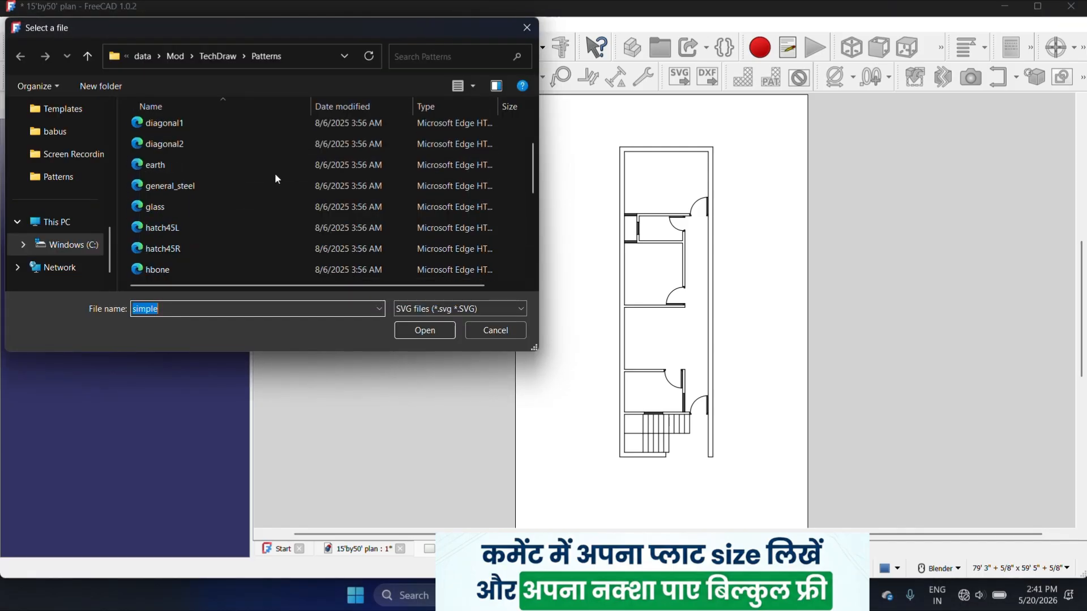
pyautogui.scroll(-1, 238, 243)
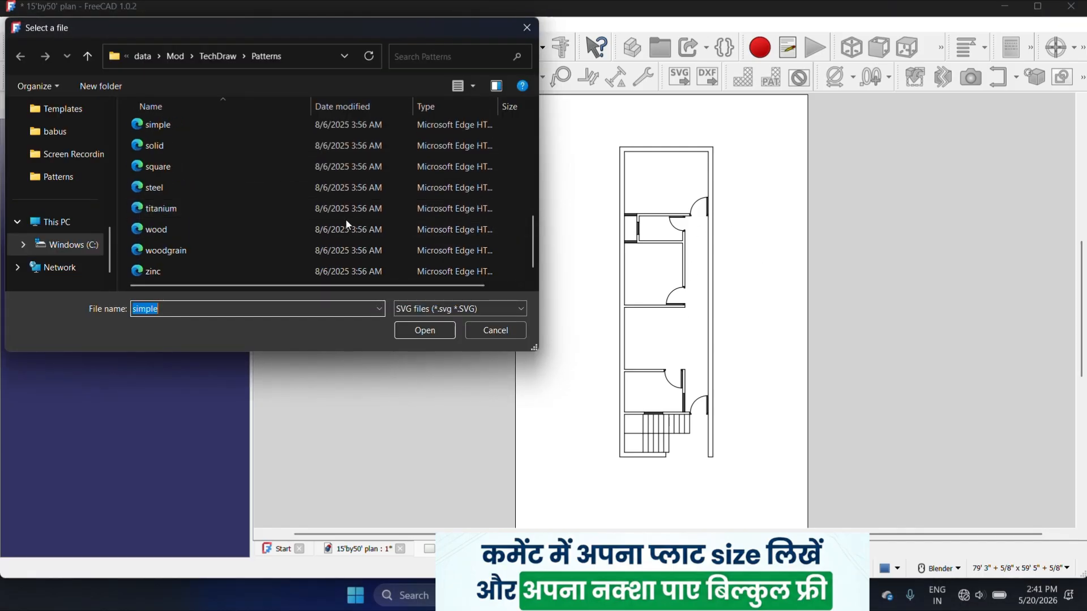
pyautogui.click(190, 145)
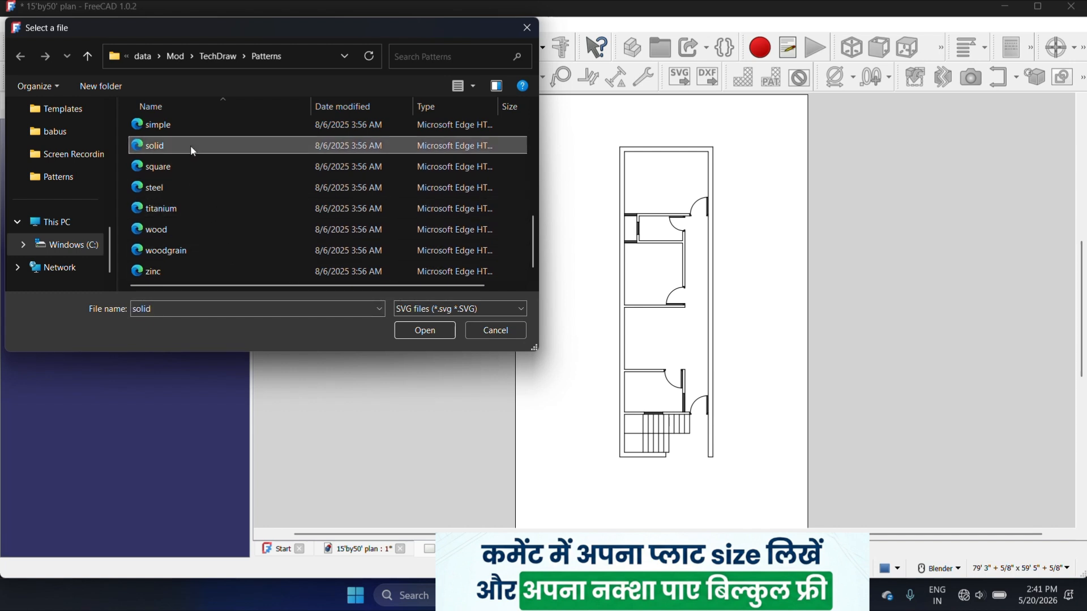
pyautogui.click(436, 330)
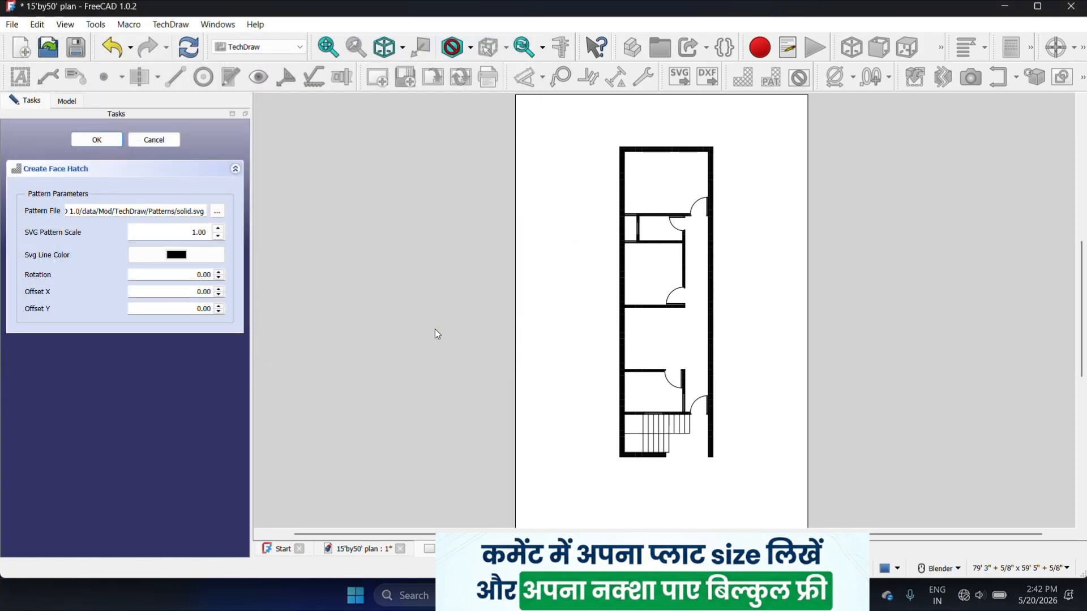
pyautogui.scroll(3, 694, 328)
pyautogui.scroll(-4, 694, 328)
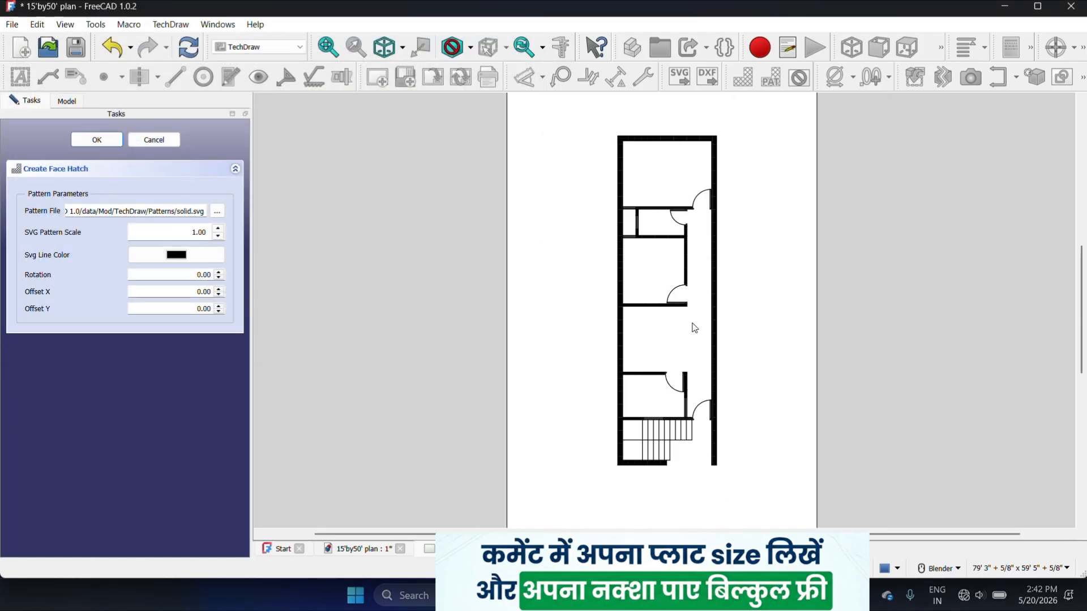
# - Set the wall hatch's line color to blue (#0000ff)
pyautogui.click(136, 262)
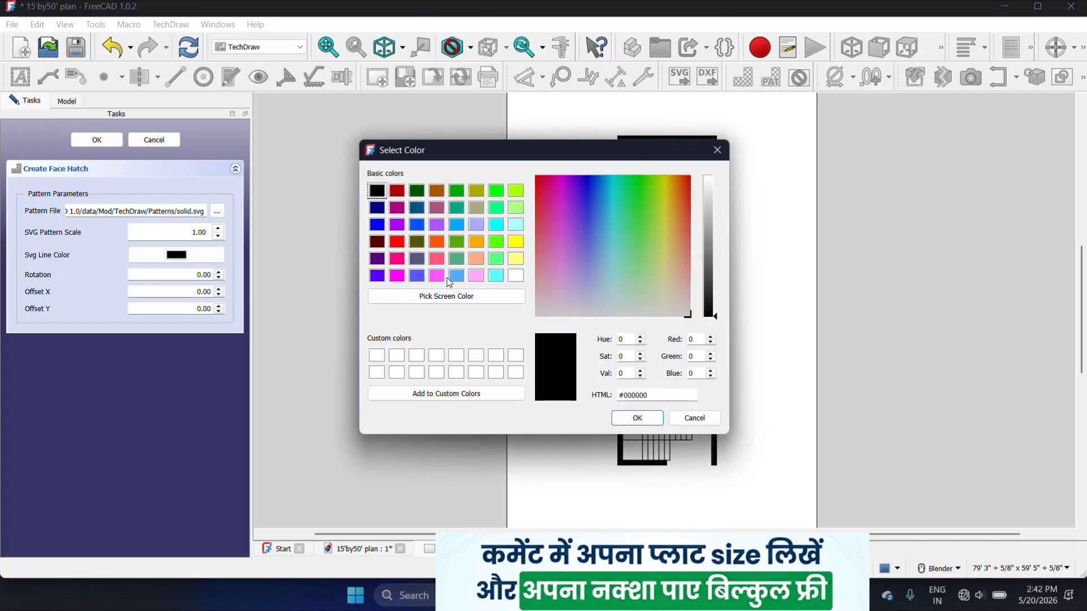
pyautogui.click(377, 225)
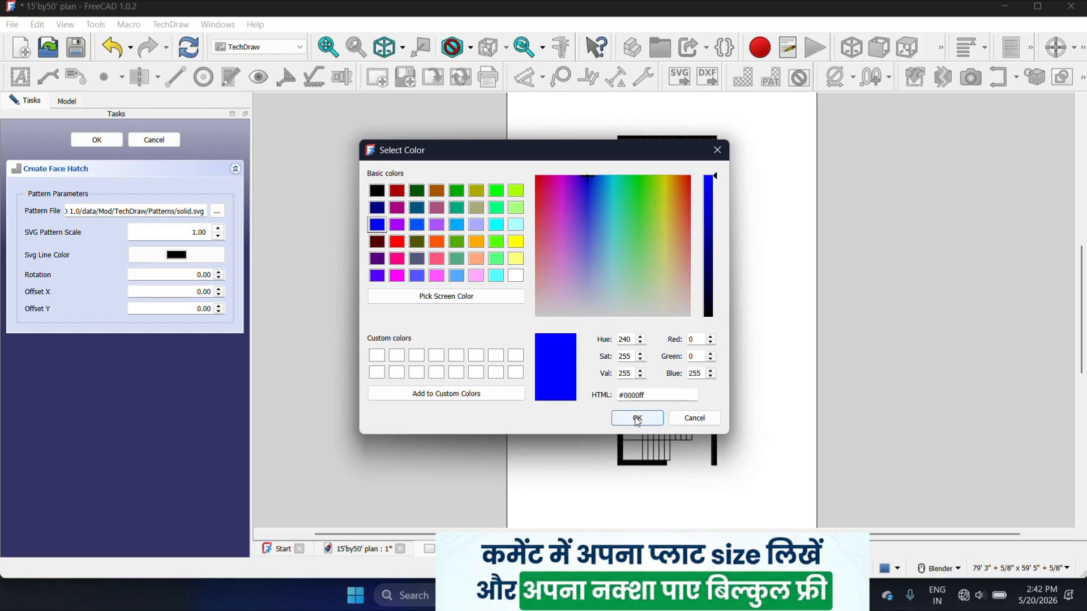
pyautogui.click(637, 419)
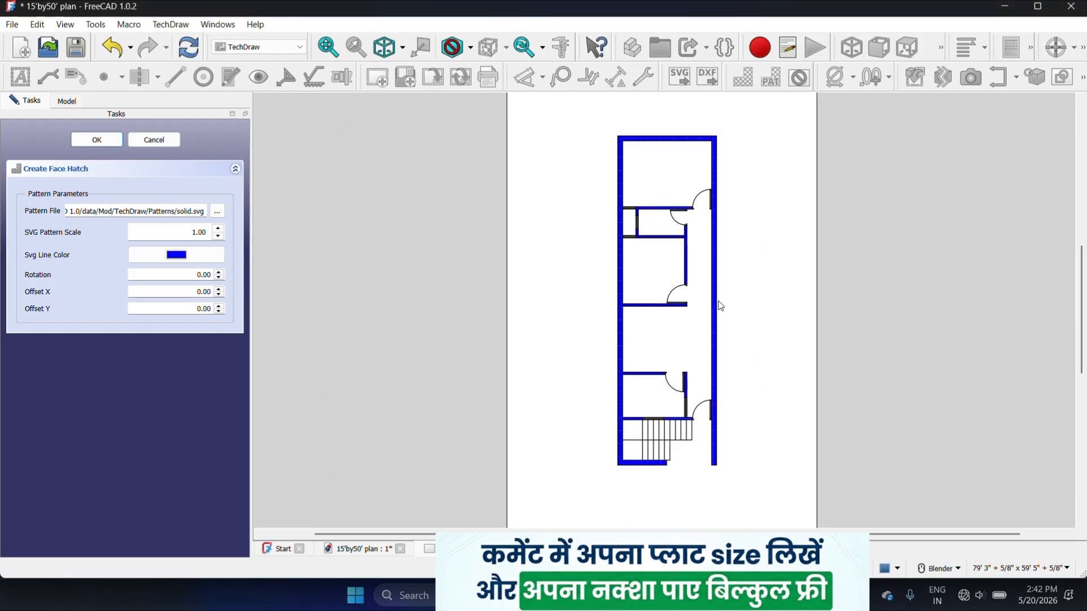
pyautogui.scroll(3, 720, 299)
pyautogui.scroll(4, 678, 314)
pyautogui.scroll(-3, 662, 303)
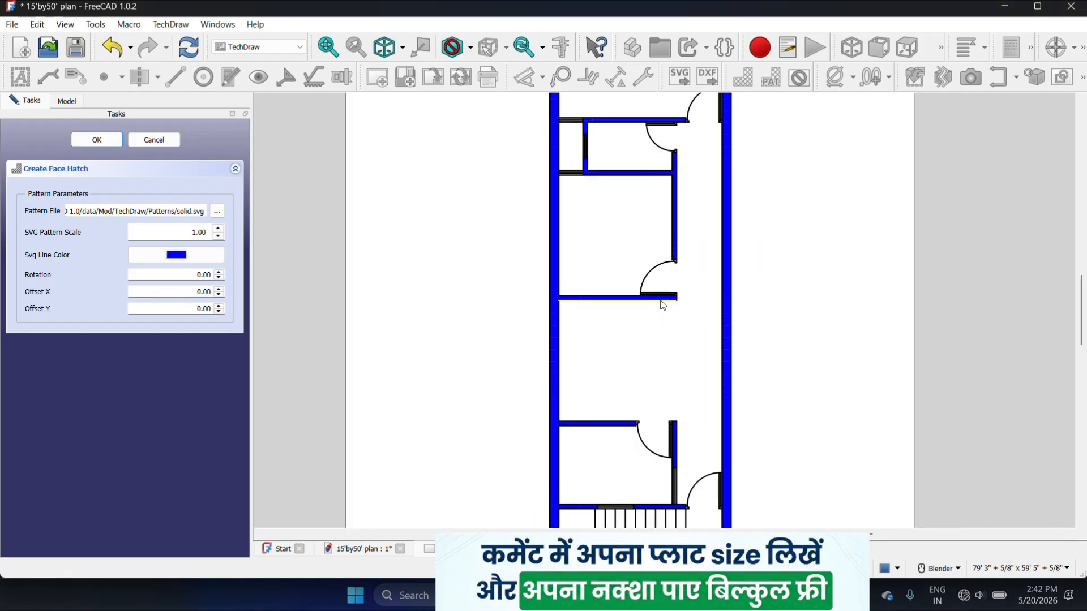
# - Set the wall hatch's line color to yellow (#ffff00) and accept the hatch
pyautogui.click(190, 261)
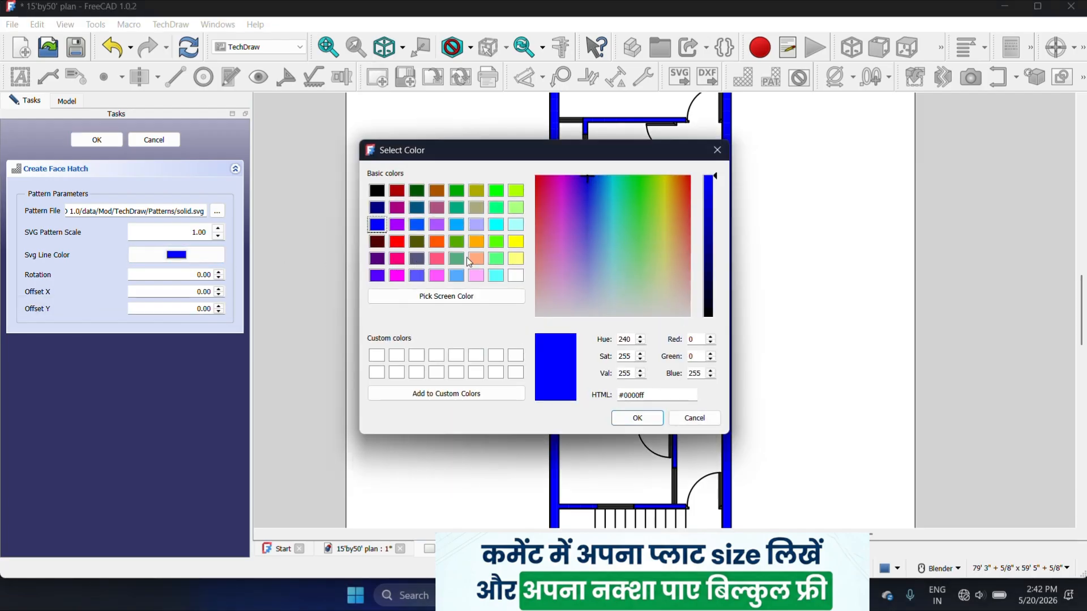
pyautogui.click(516, 242)
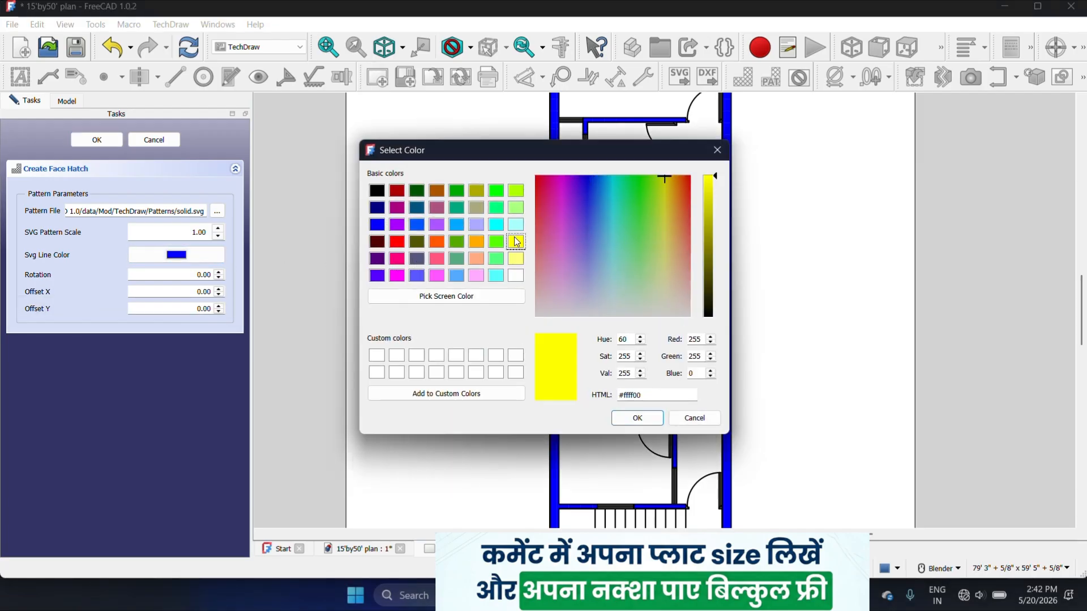
pyautogui.click(637, 418)
pyautogui.scroll(-4, 671, 345)
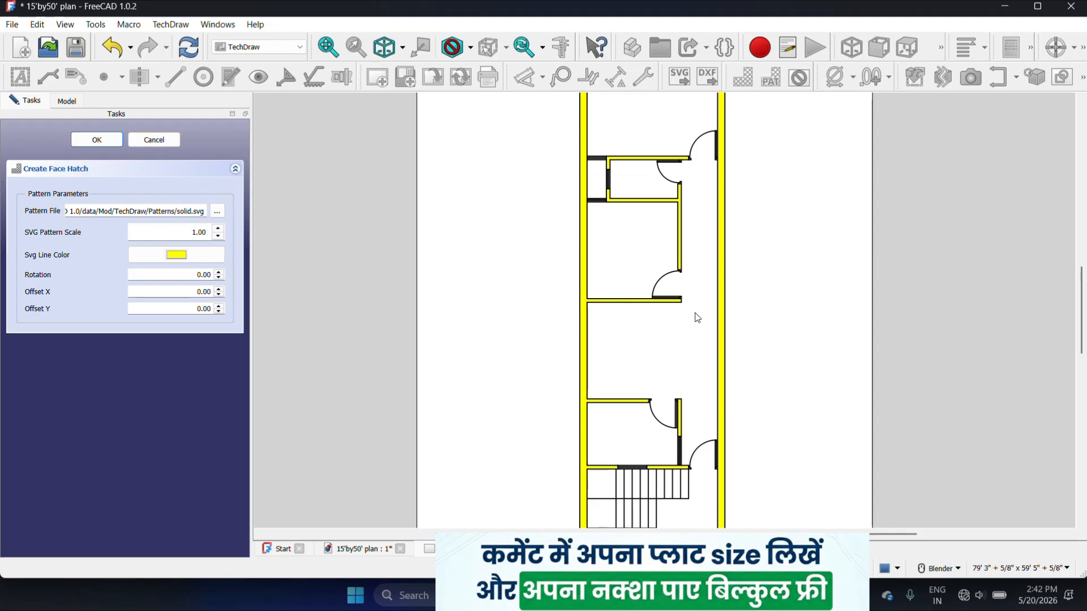
pyautogui.scroll(3, 704, 260)
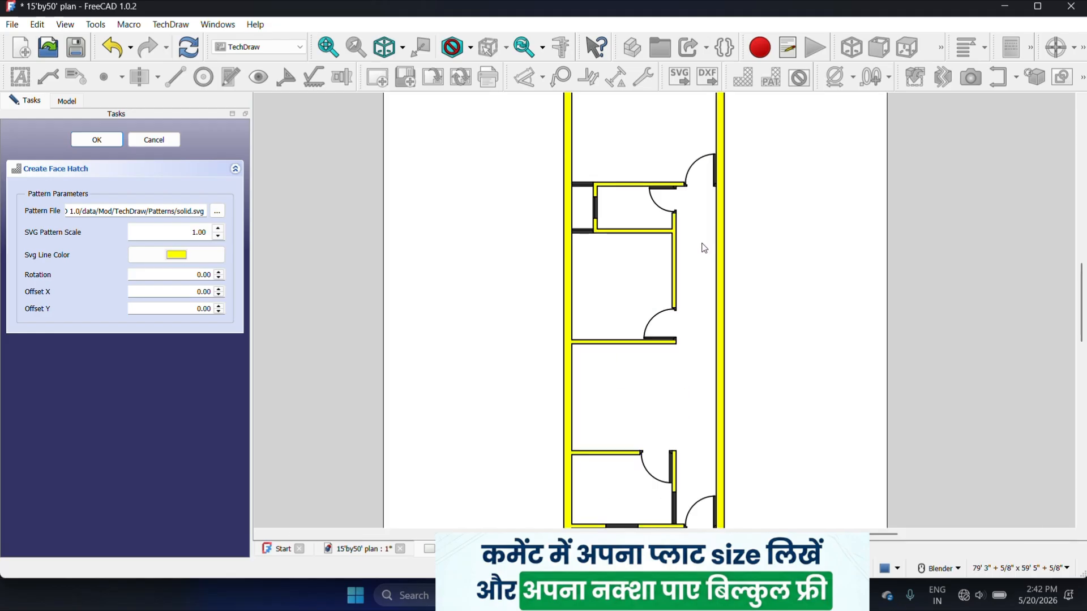
pyautogui.scroll(-3, 704, 248)
pyautogui.click(109, 141)
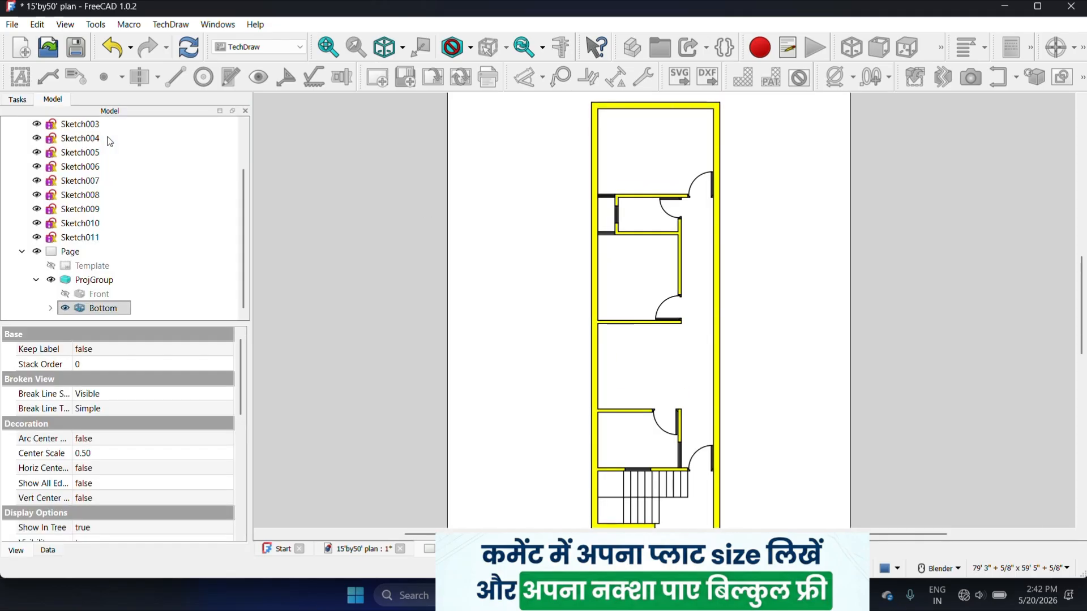
# - Select the swing arcs of the three upper doors in the plan, including the small room's door
pyautogui.scroll(5, 754, 184)
pyautogui.scroll(-4, 501, 144)
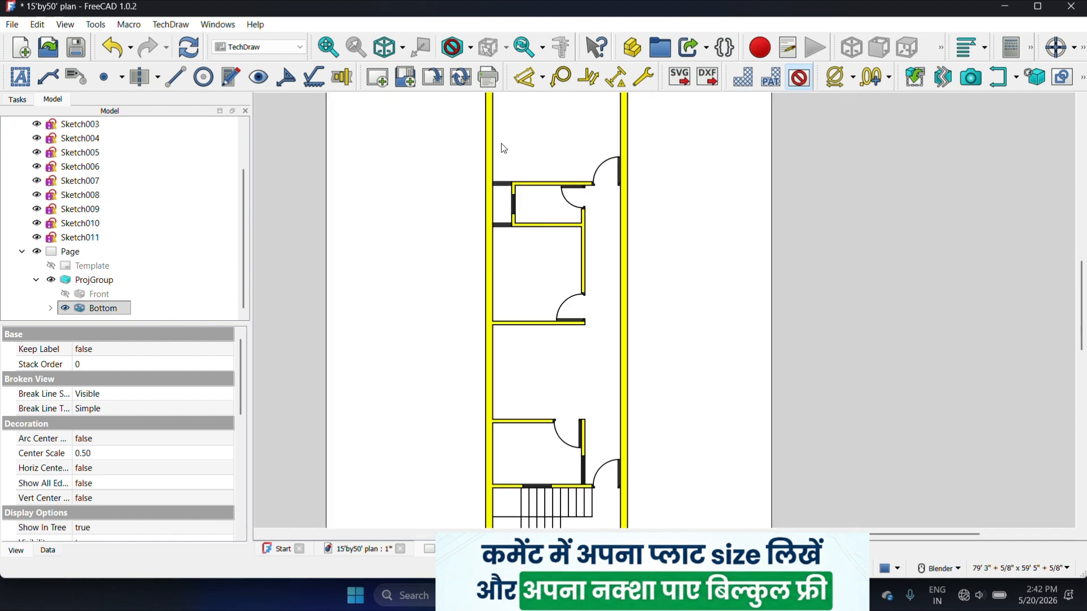
pyautogui.scroll(-3, 501, 144)
pyautogui.scroll(2, 699, 272)
pyautogui.scroll(3, 698, 273)
pyautogui.click(652, 263)
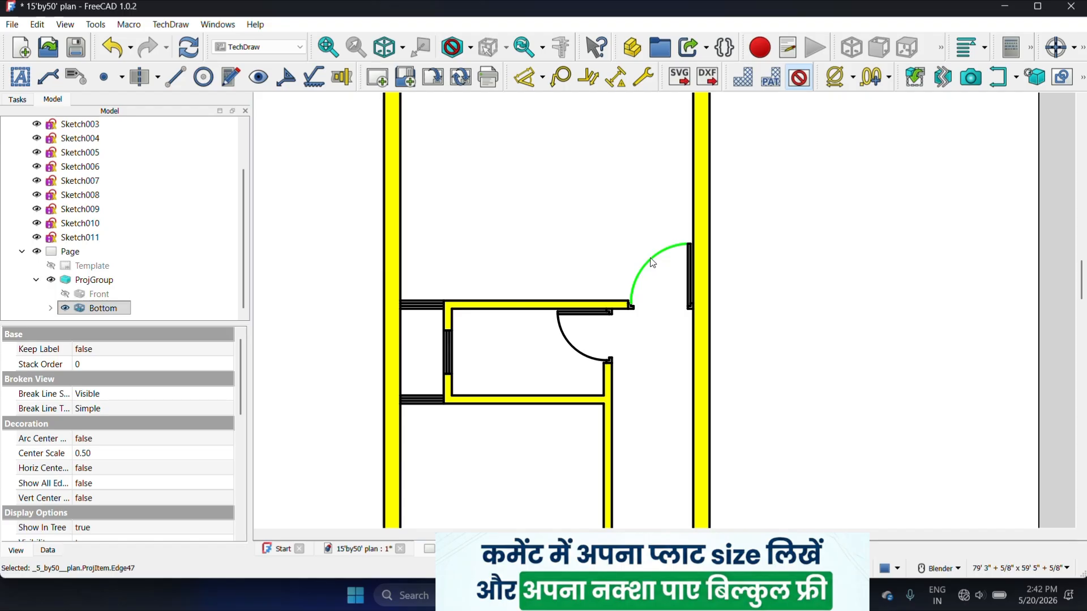
pyautogui.scroll(3, 604, 300)
pyautogui.scroll(1, 605, 300)
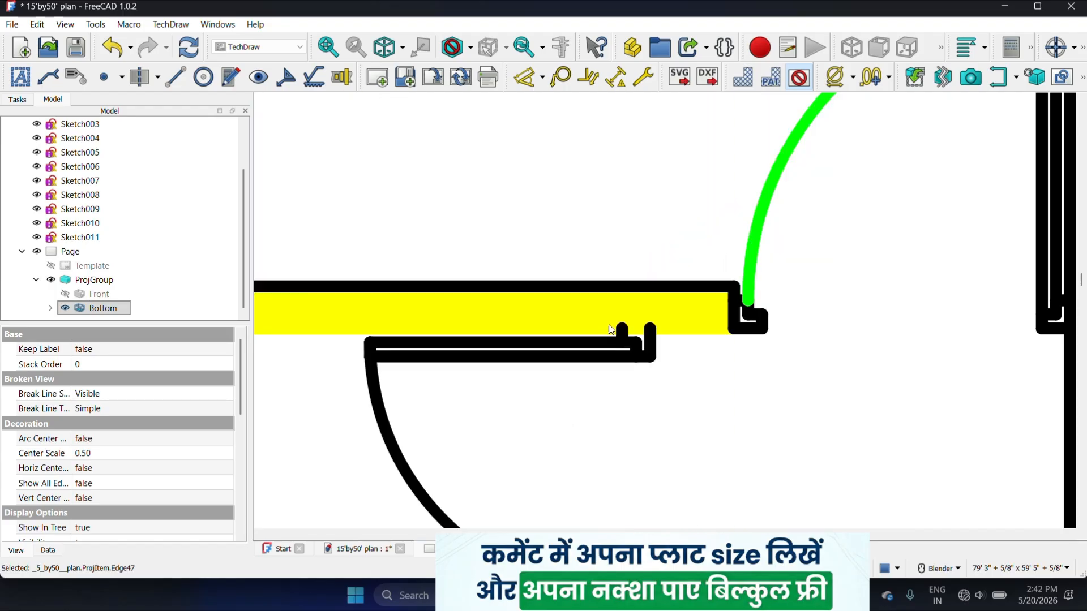
pyautogui.scroll(-6, 606, 322)
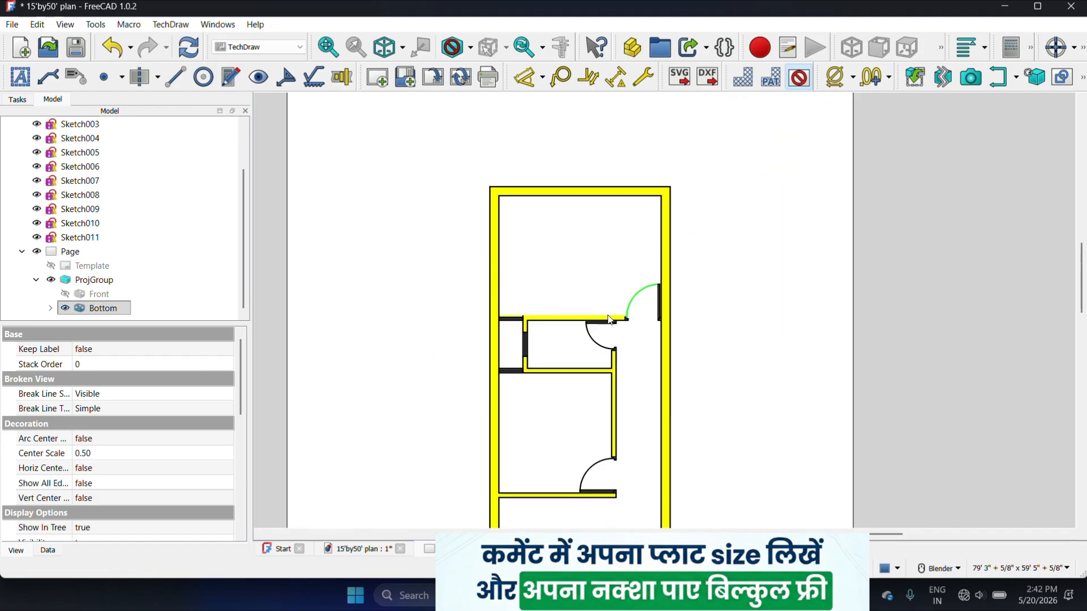
pyautogui.scroll(-4, 649, 233)
pyautogui.scroll(4, 653, 356)
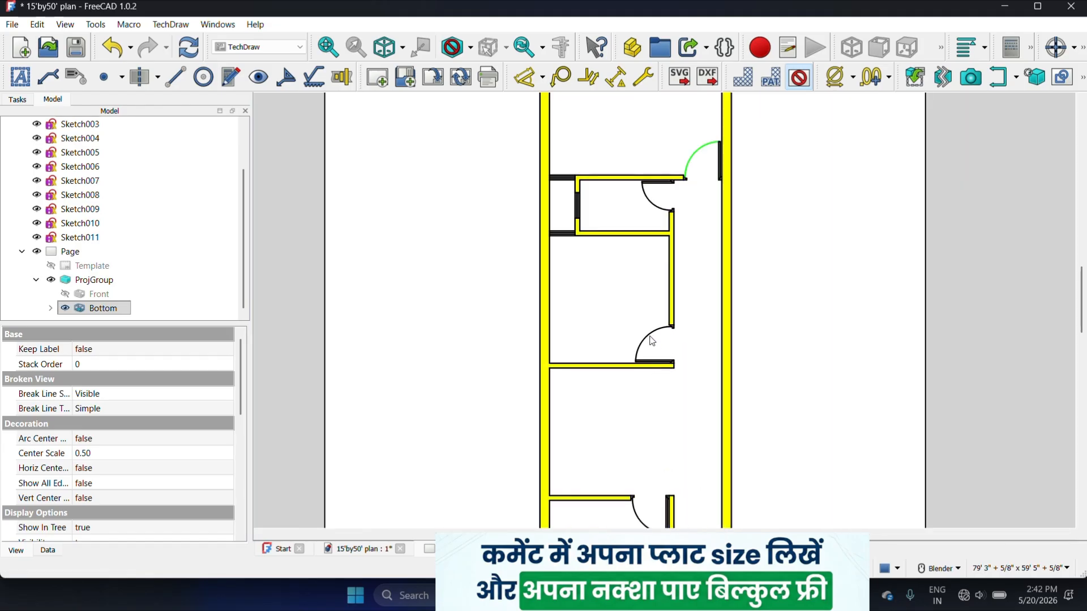
pyautogui.click(651, 340)
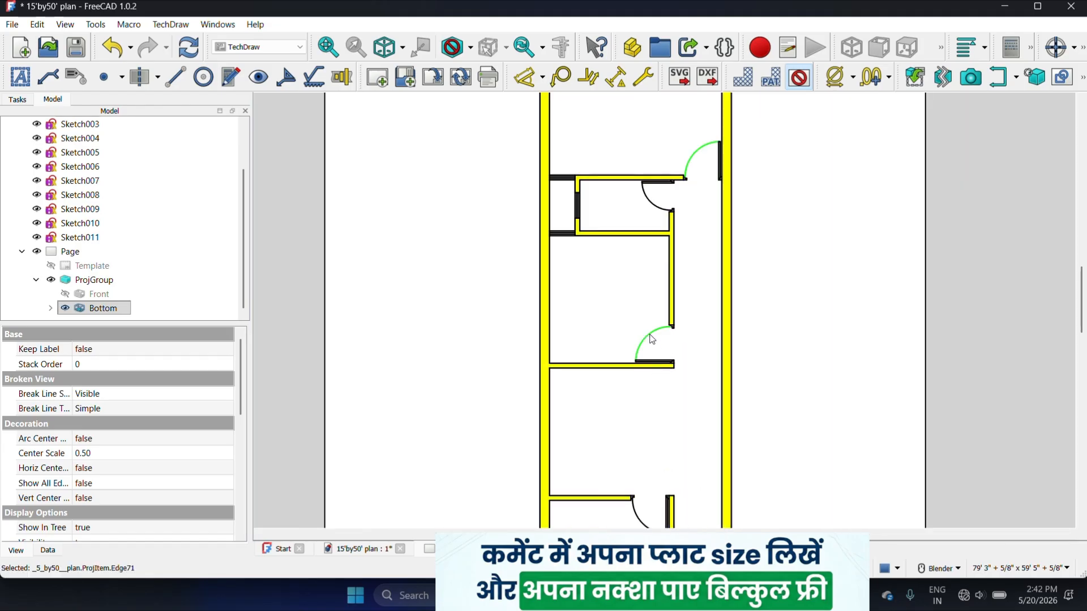
pyautogui.keyDown('ctrl'); pyautogui.click(651, 203); pyautogui.keyUp('ctrl')
# - Add the swing arcs of the two lower doors, in the room above the stairs and in the passage, to the selection
pyautogui.scroll(-2, 611, 233)
pyautogui.scroll(4, 612, 239)
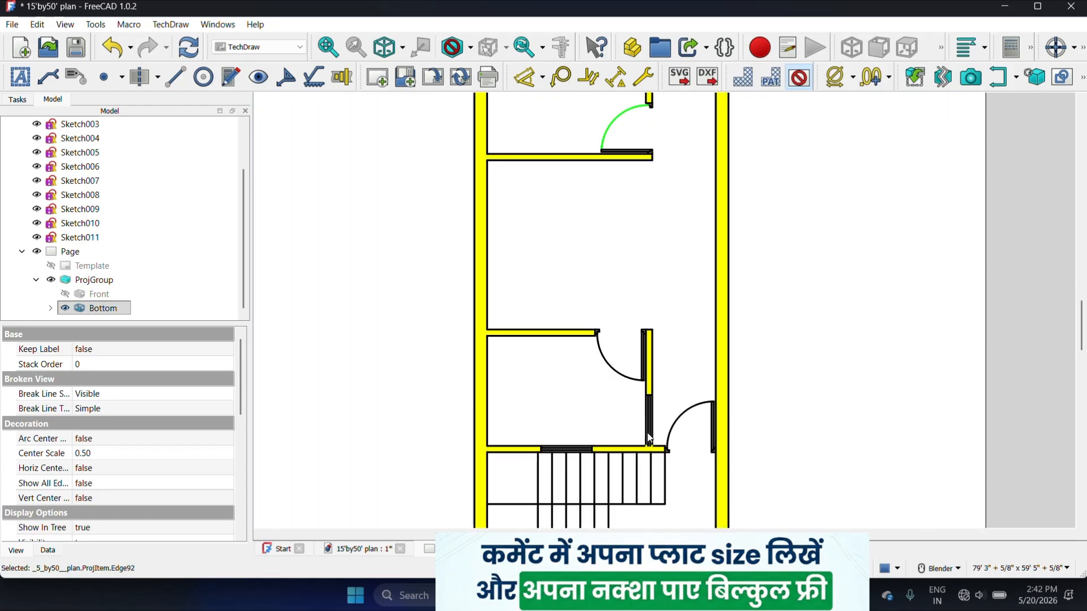
pyautogui.click(629, 371)
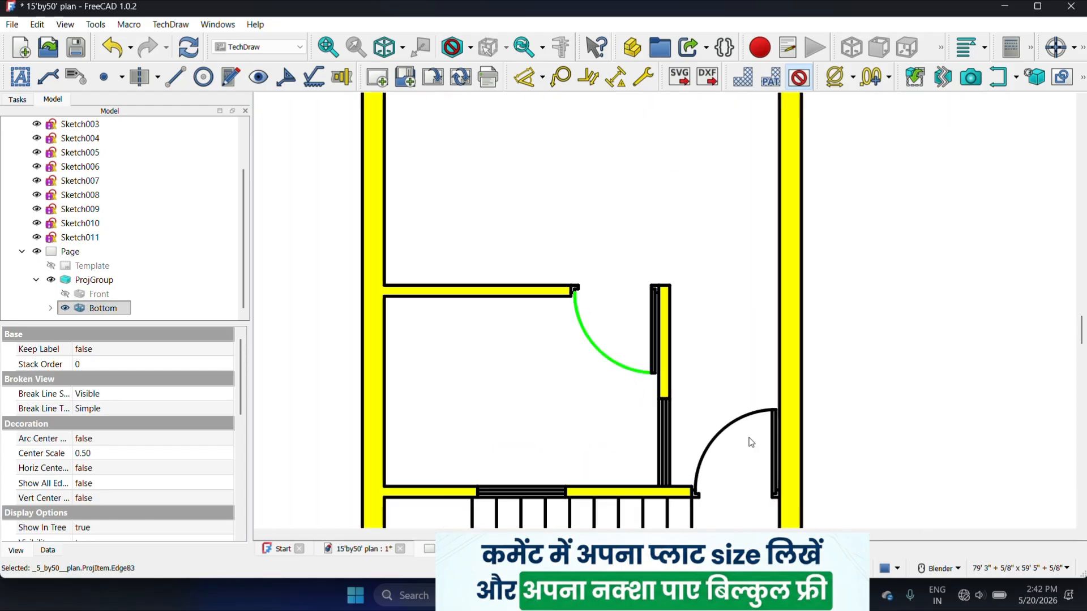
pyautogui.keyDown('ctrl'); pyautogui.click(734, 429); pyautogui.keyUp('ctrl')
pyautogui.scroll(-3, 710, 407)
pyautogui.scroll(-3, 709, 408)
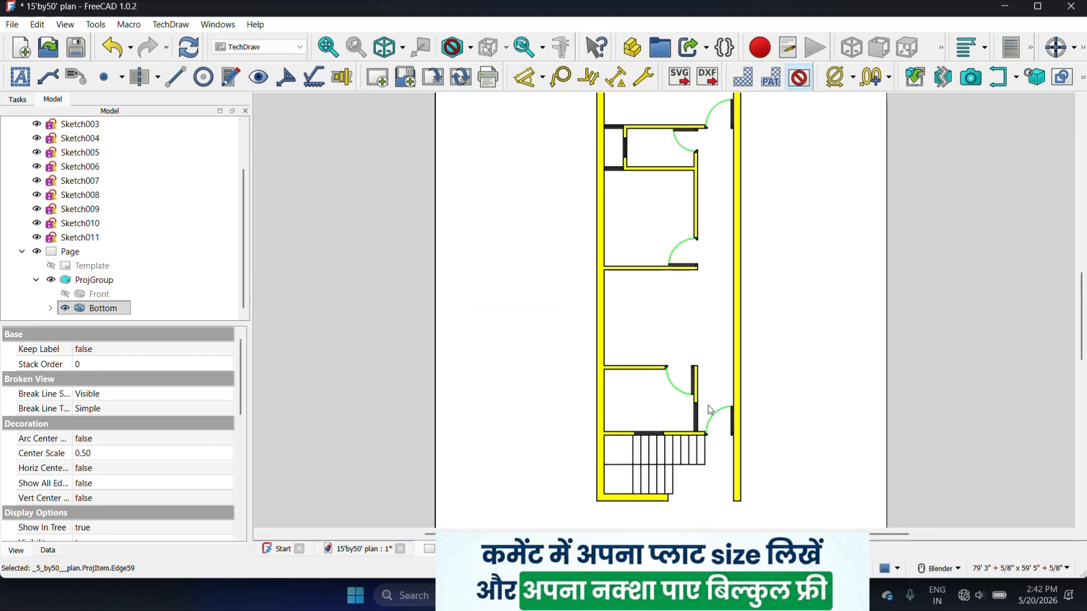
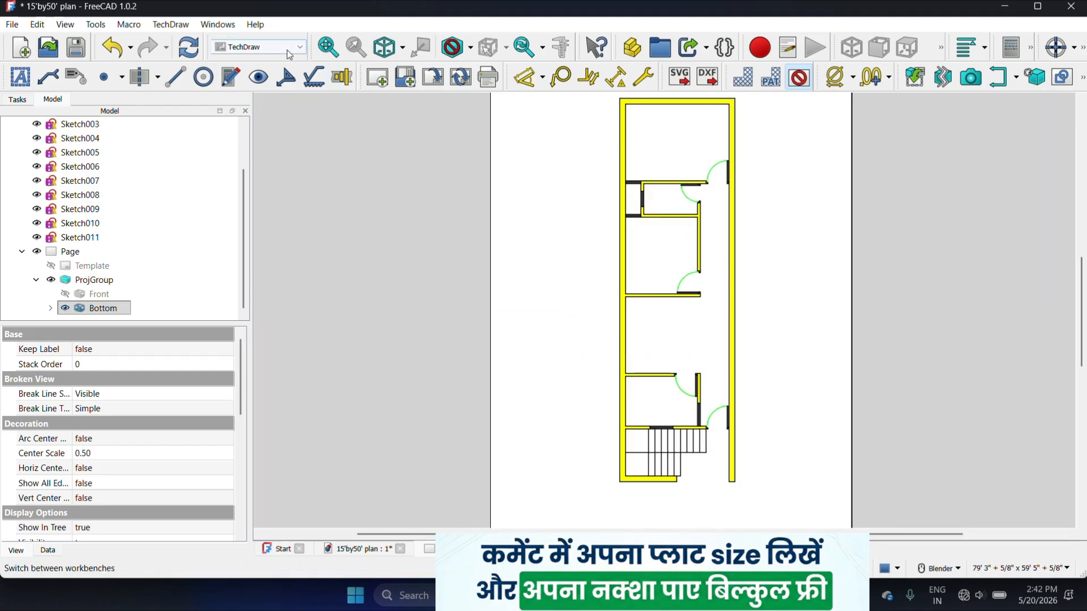
# - Set the line style of the five selected door swing arcs to Hidden
pyautogui.click(231, 78)
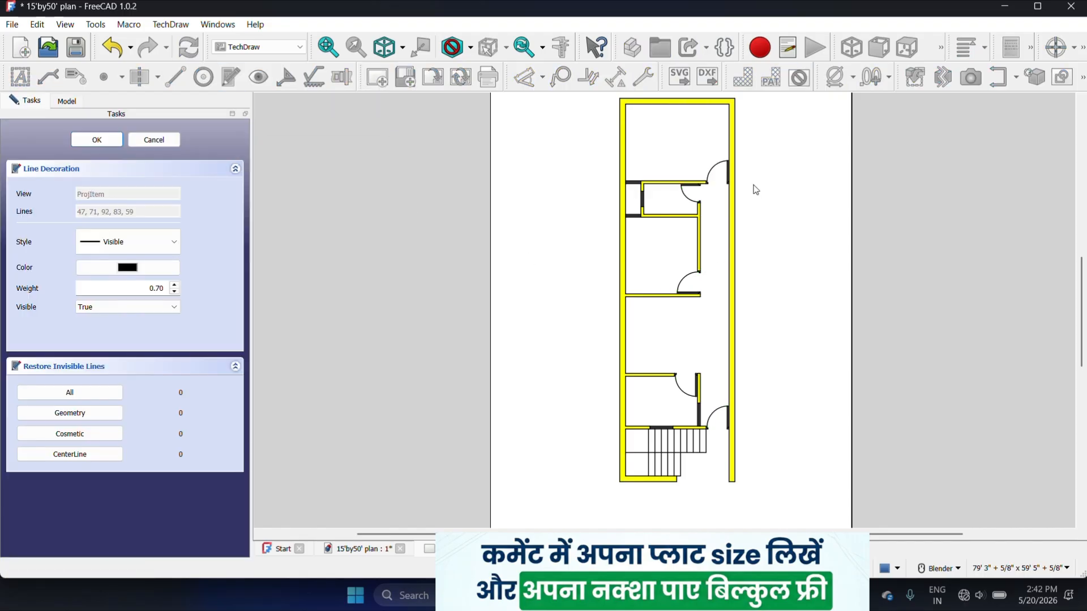
pyautogui.click(126, 243)
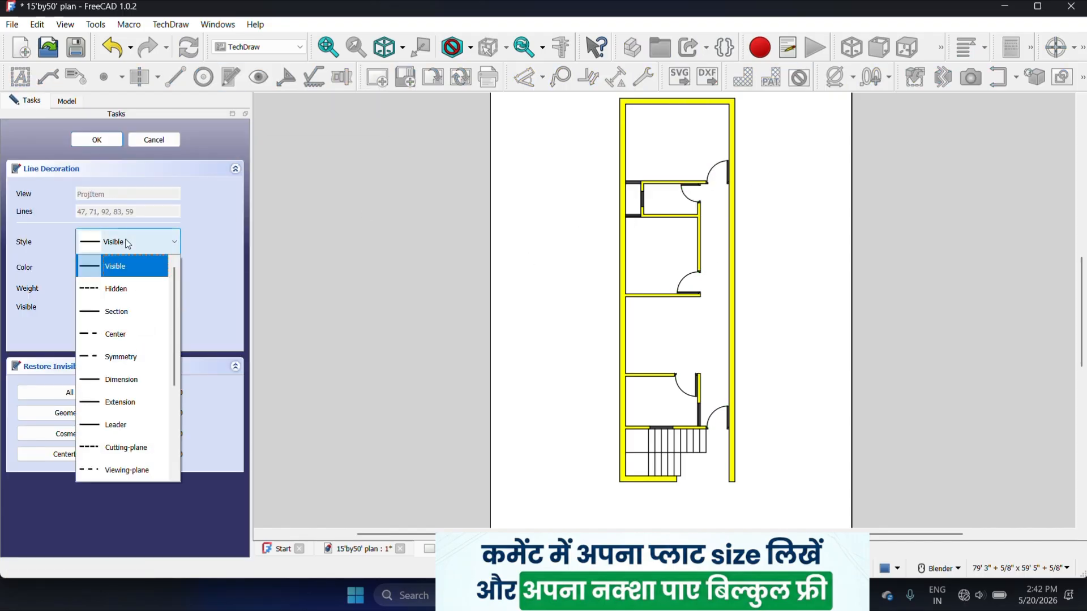
pyautogui.click(117, 290)
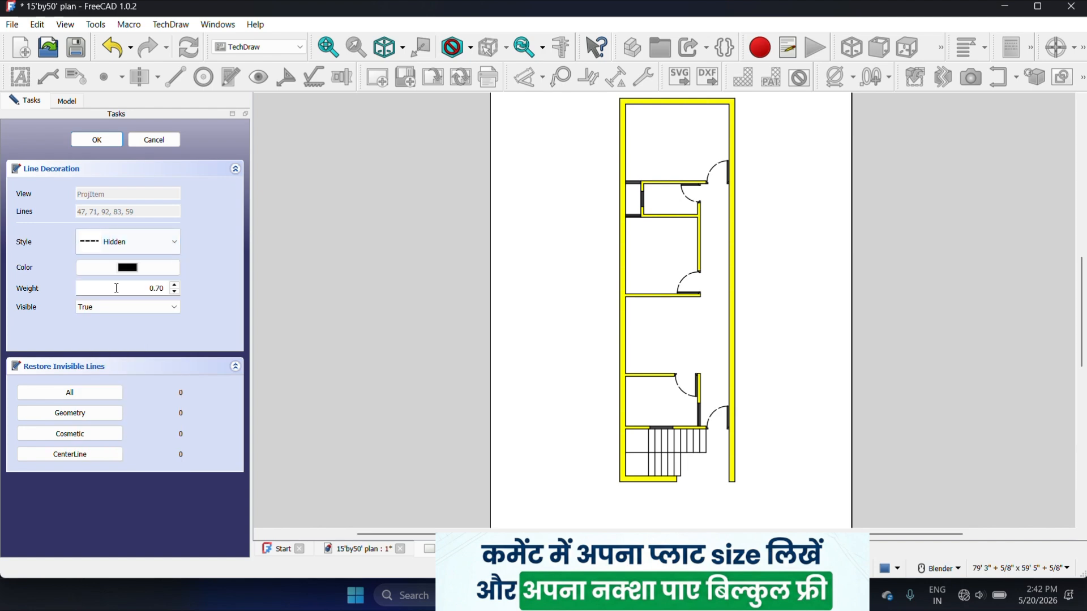
# - Set the door arcs' line color to green (#00ff00) and accept the line decoration
pyautogui.click(128, 268)
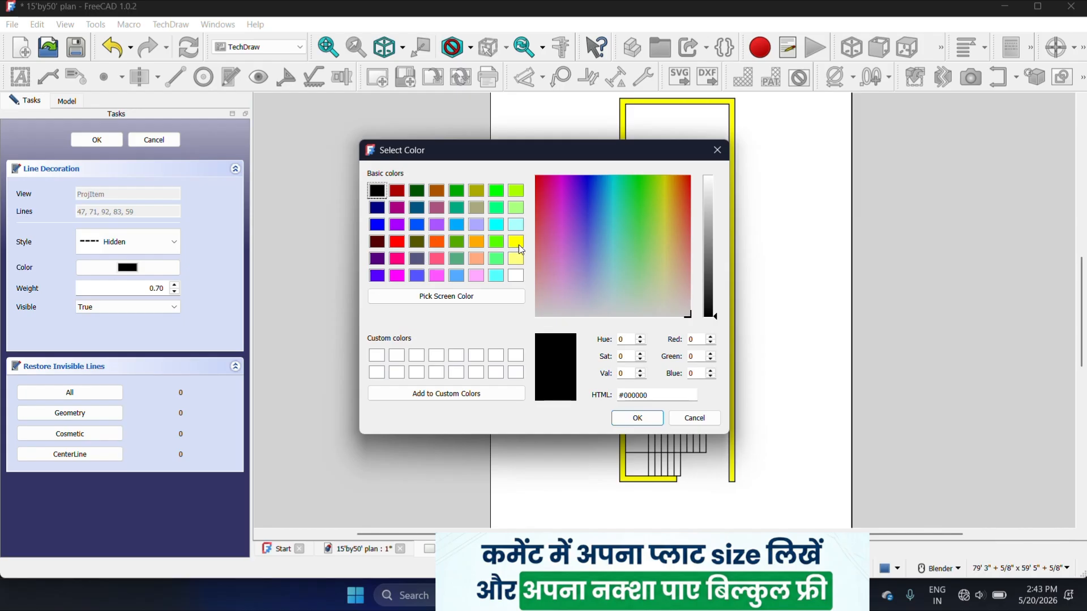
pyautogui.click(496, 192)
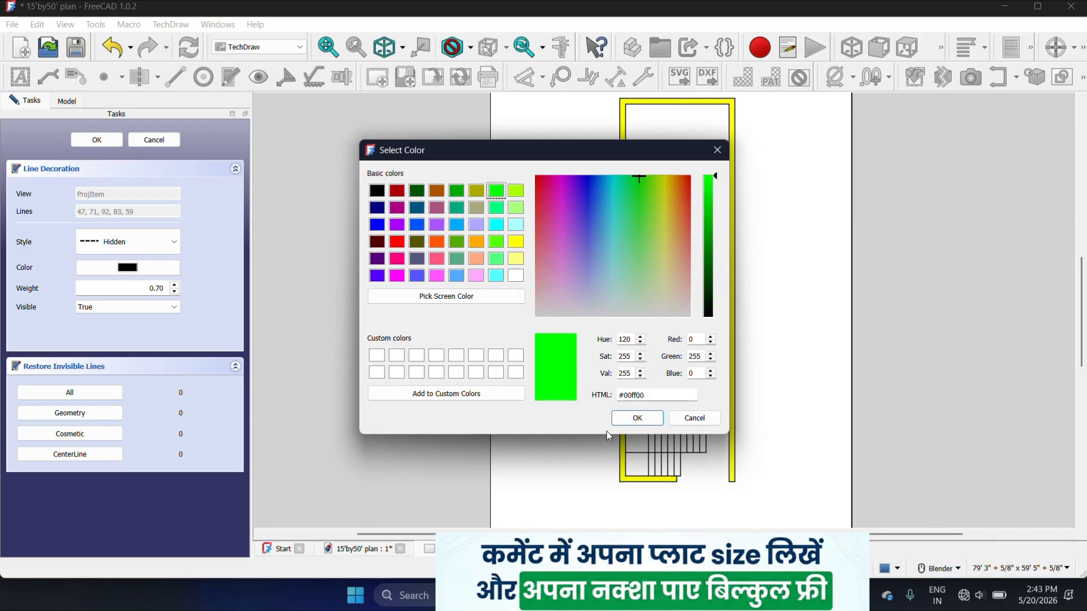
pyautogui.click(634, 417)
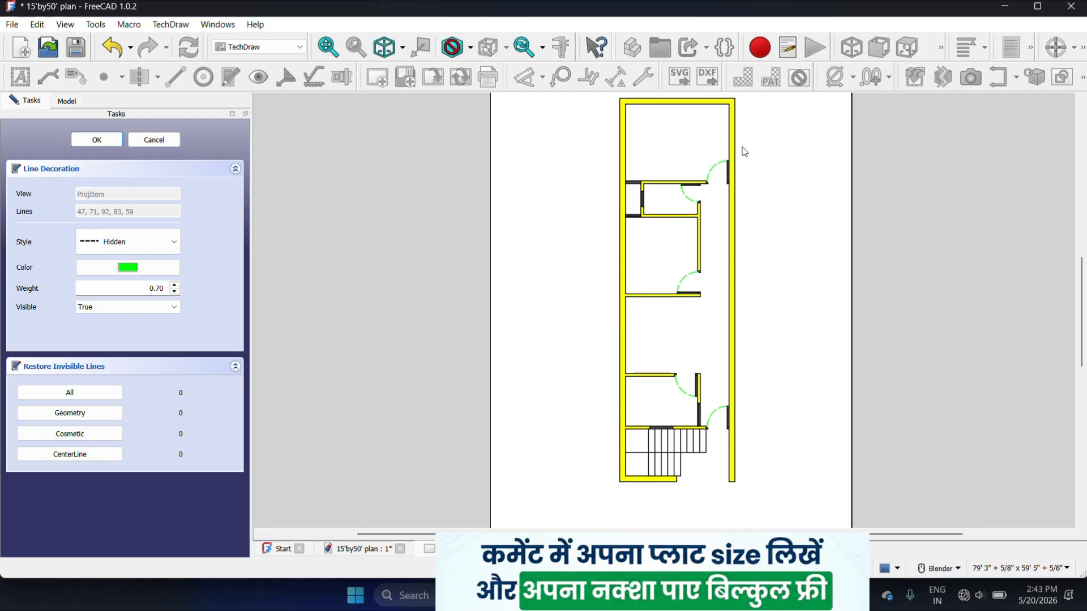
pyautogui.scroll(5, 758, 176)
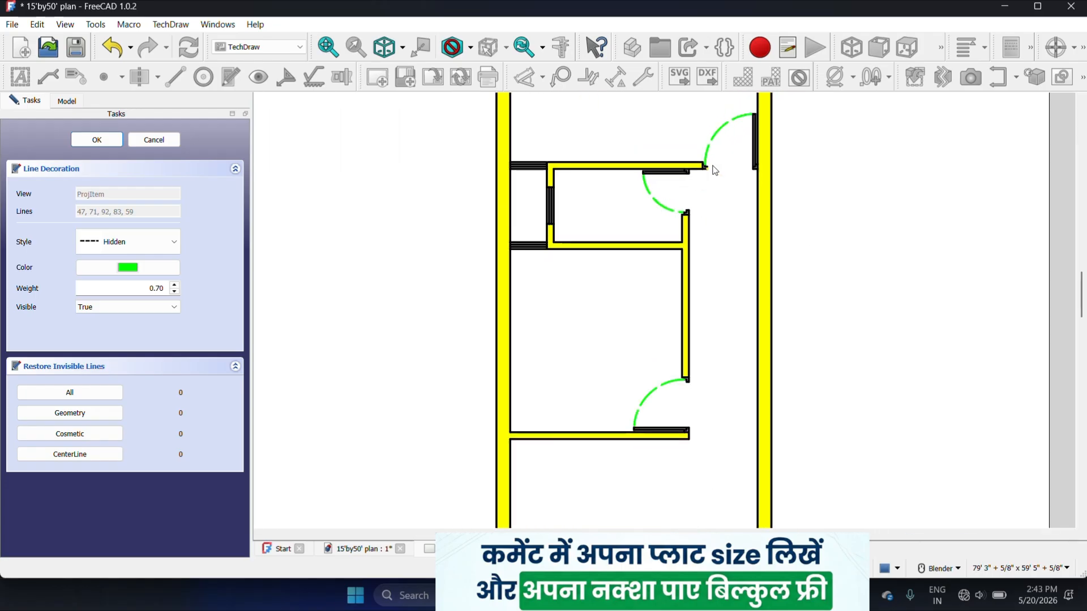
pyautogui.scroll(-4, 695, 184)
pyautogui.scroll(3, 730, 407)
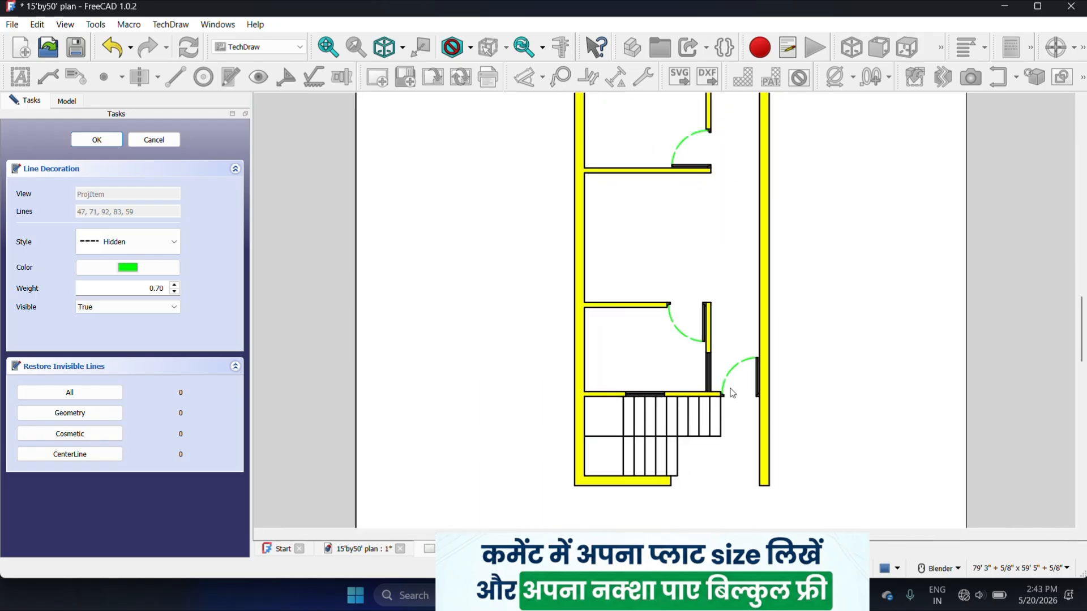
pyautogui.scroll(-2, 733, 393)
pyautogui.scroll(1, 728, 378)
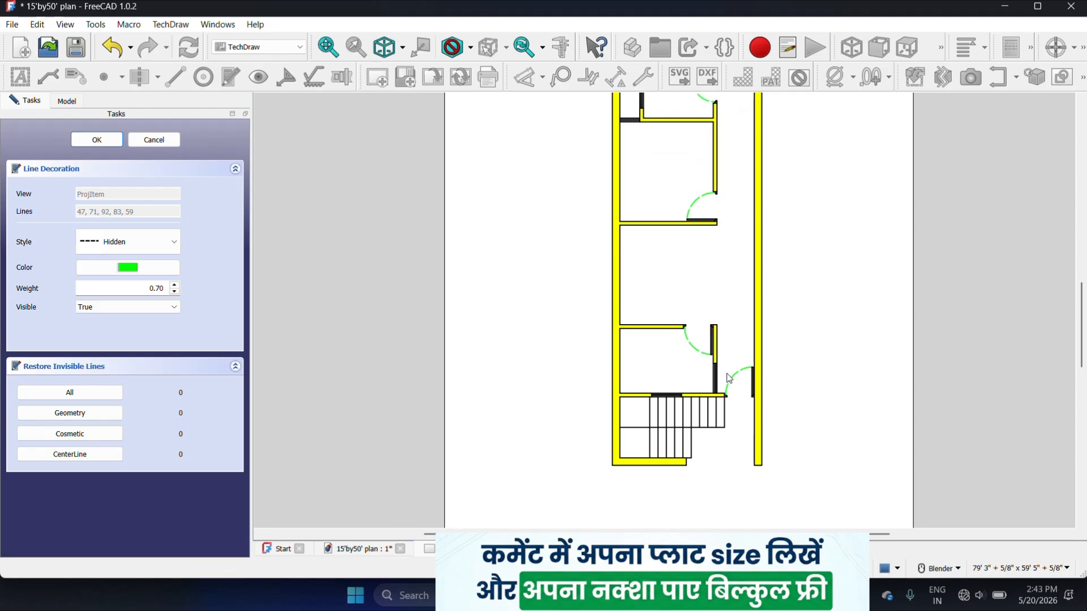
pyautogui.click(97, 139)
# - Examine the restyled door arcs and the wall hatching up close and across the whole page
pyautogui.scroll(-2, 692, 283)
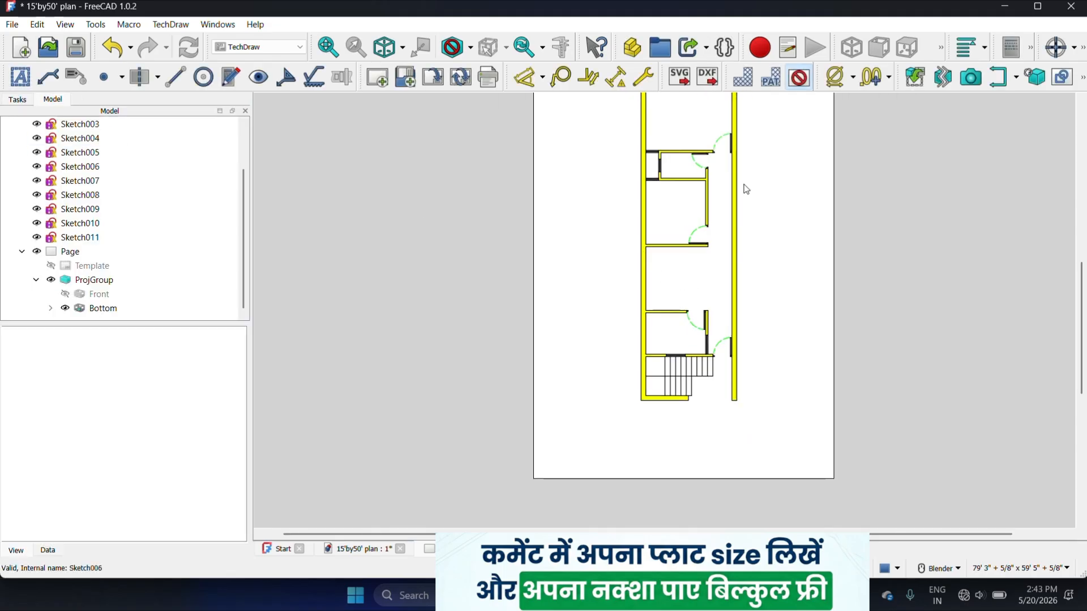
pyautogui.scroll(5, 705, 145)
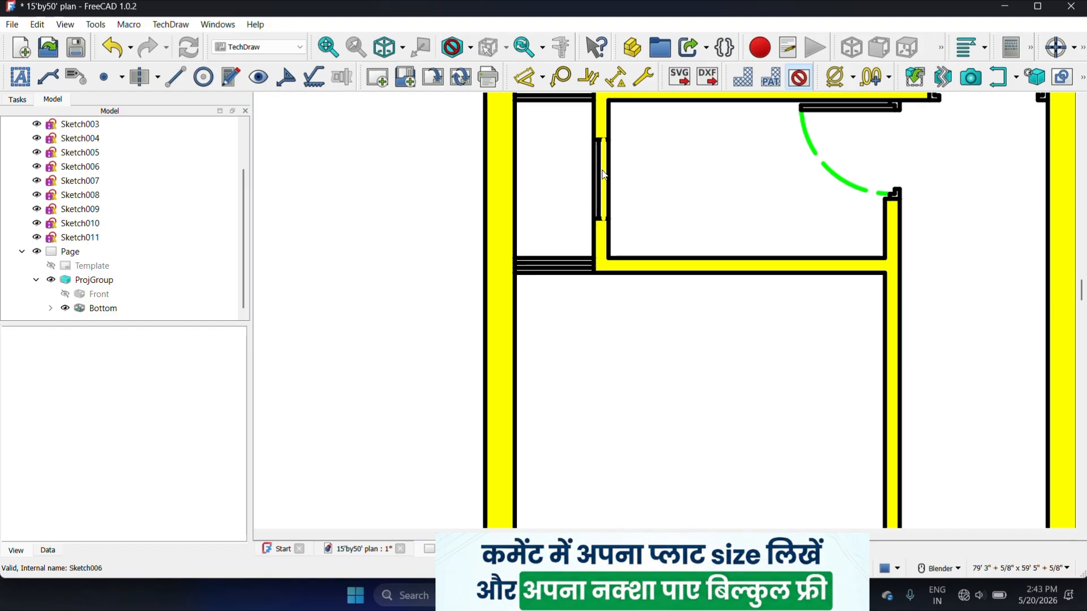
pyautogui.scroll(2, 604, 175)
pyautogui.scroll(-4, 525, 217)
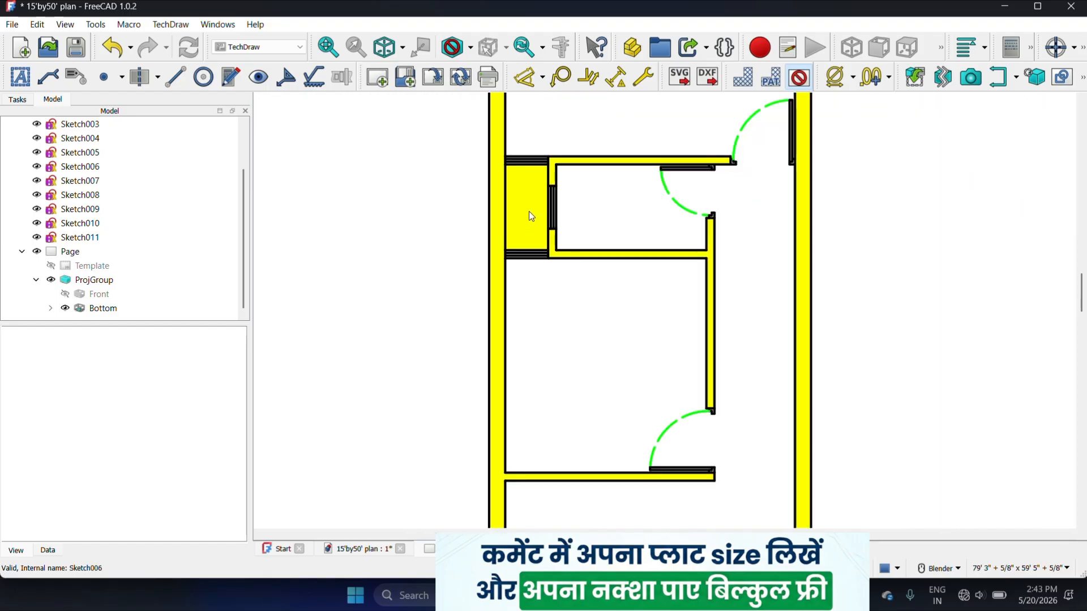
pyautogui.scroll(-3, 529, 216)
pyautogui.scroll(-3, 809, 202)
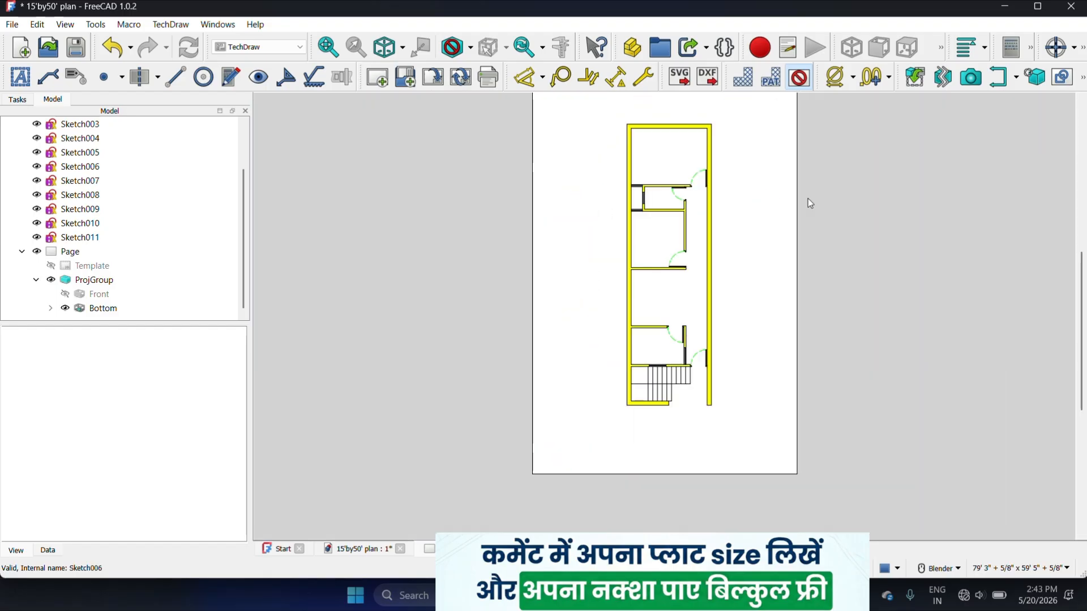
pyautogui.scroll(-2, 582, 369)
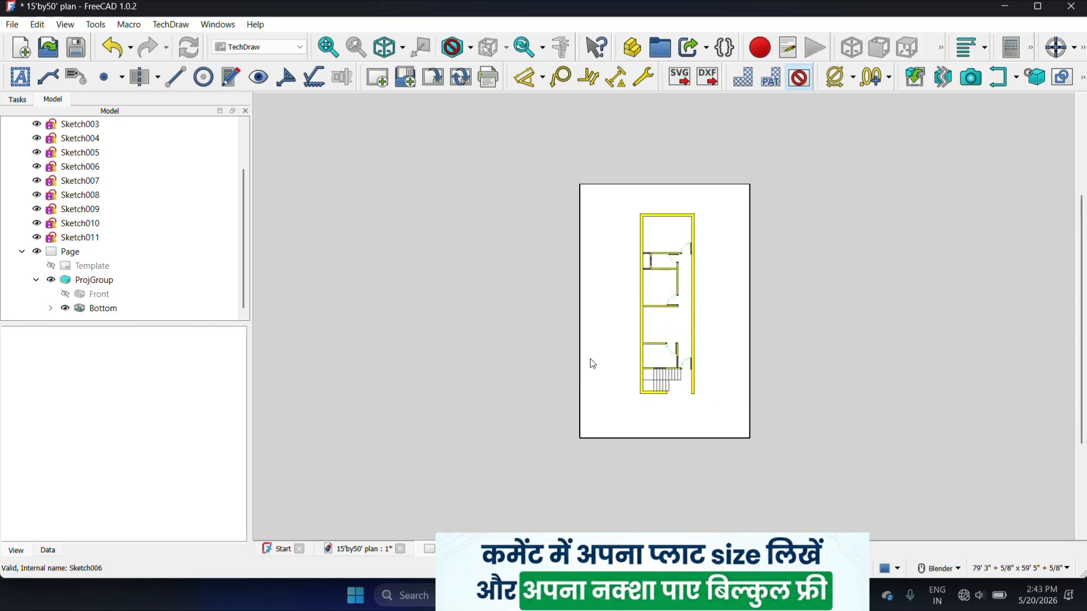
pyautogui.scroll(3, 715, 288)
# - Dimension the plan's overall width along its top outer wall edge, placing the dimension above the plan
pyautogui.click(524, 77)
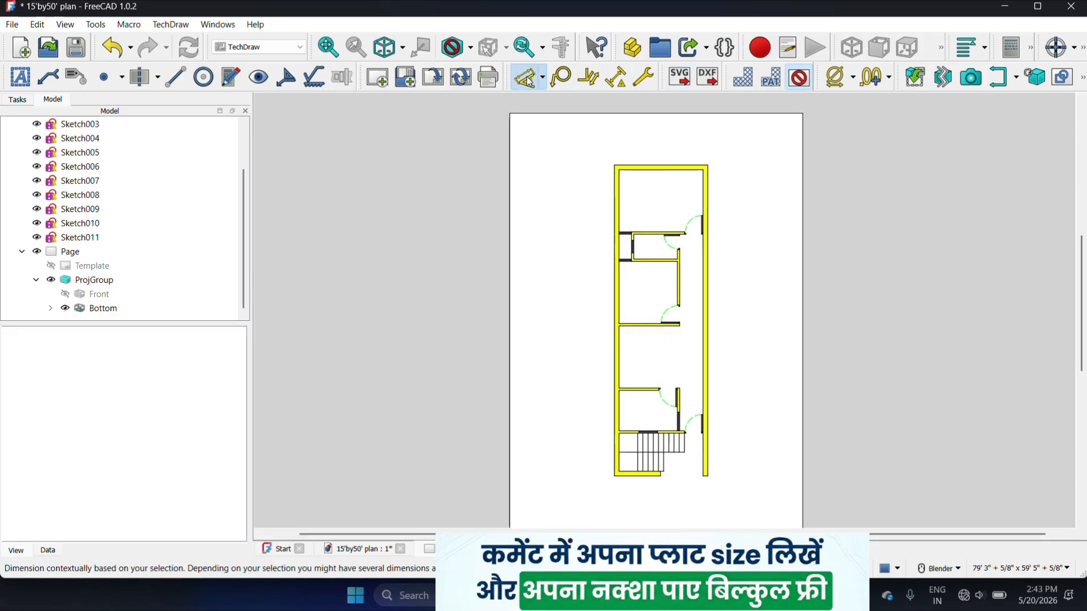
pyautogui.scroll(2, 674, 169)
pyautogui.scroll(1, 674, 170)
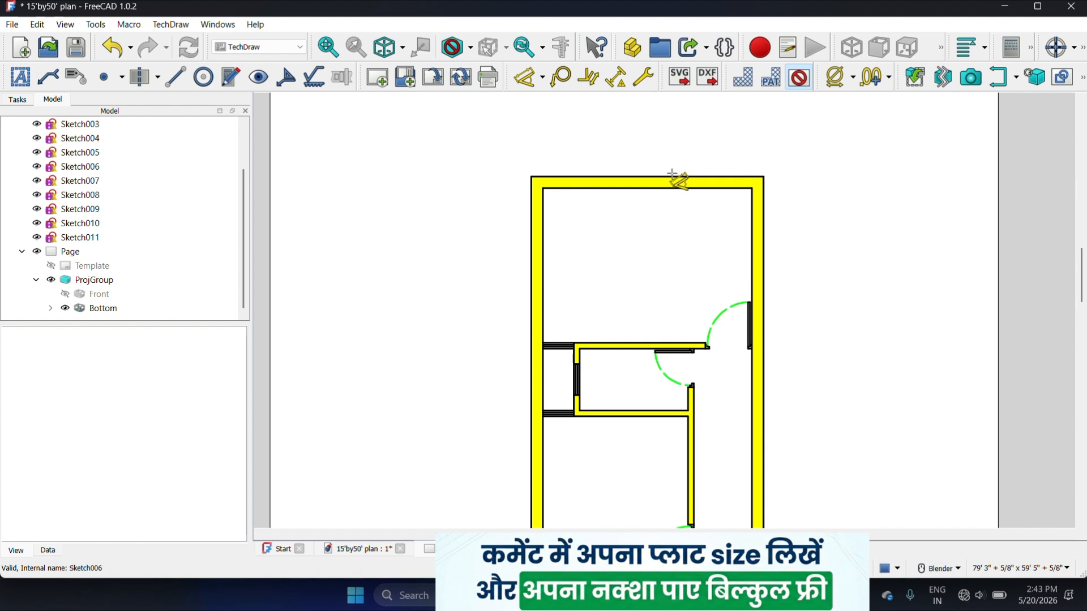
pyautogui.click(670, 175)
pyautogui.moveTo(670, 175); pyautogui.dragTo(655, 91)
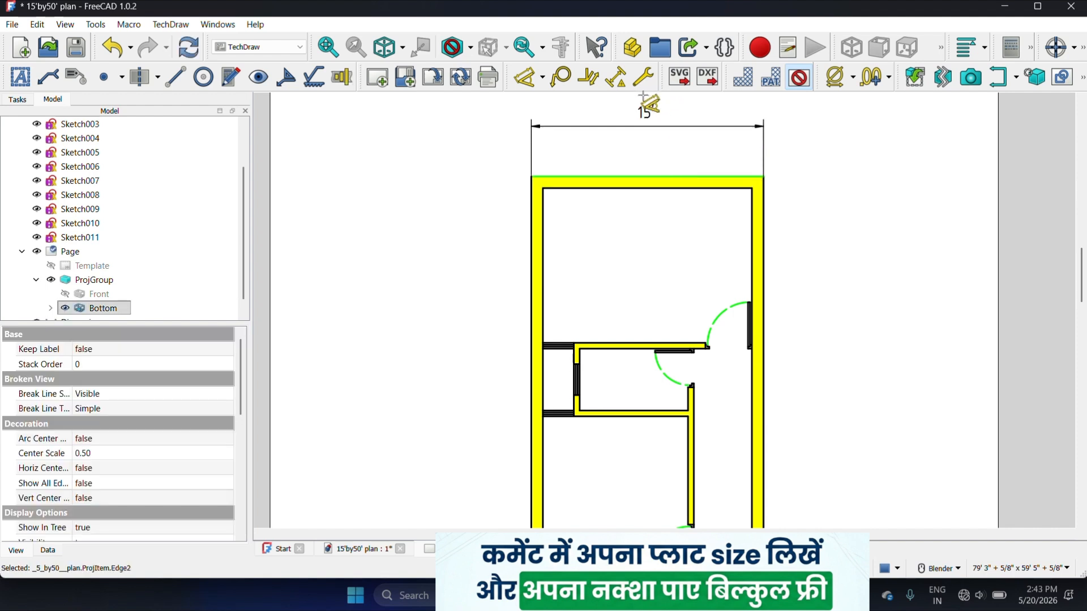
pyautogui.click(641, 96)
# - Dimension the plan's overall length and the top room's inner length, placing both outside the left wall
pyautogui.scroll(-2, 799, 145)
pyautogui.scroll(2, 619, 302)
pyautogui.click(631, 291)
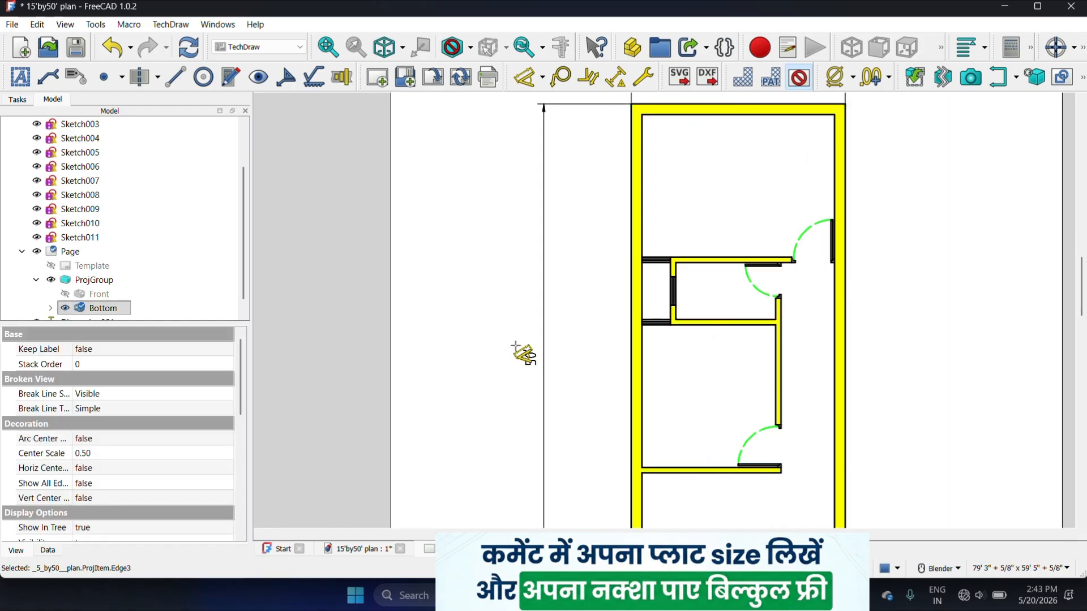
pyautogui.click(524, 354)
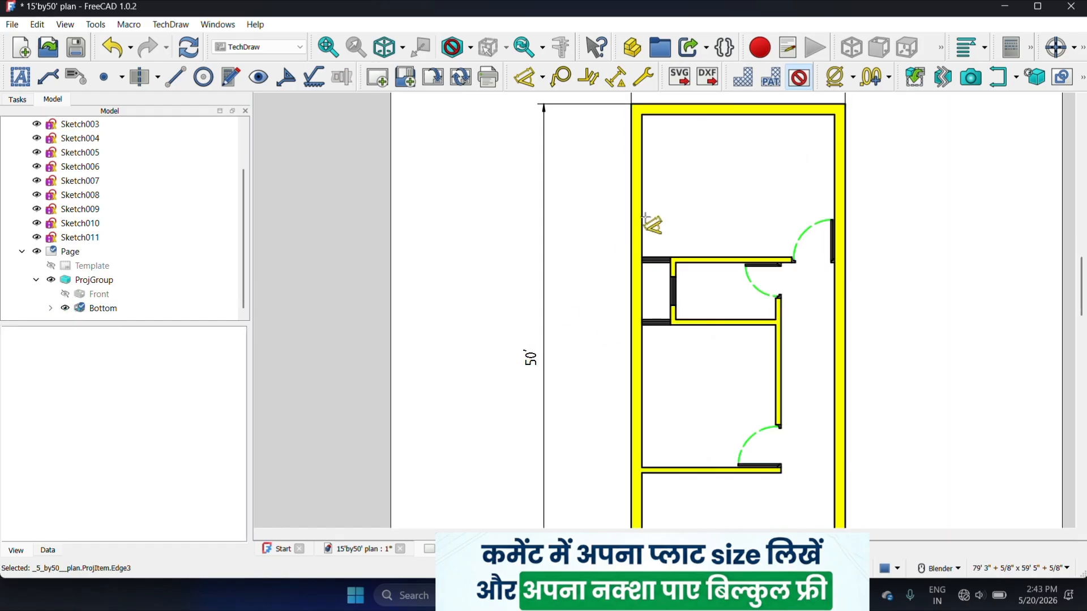
pyautogui.click(642, 181)
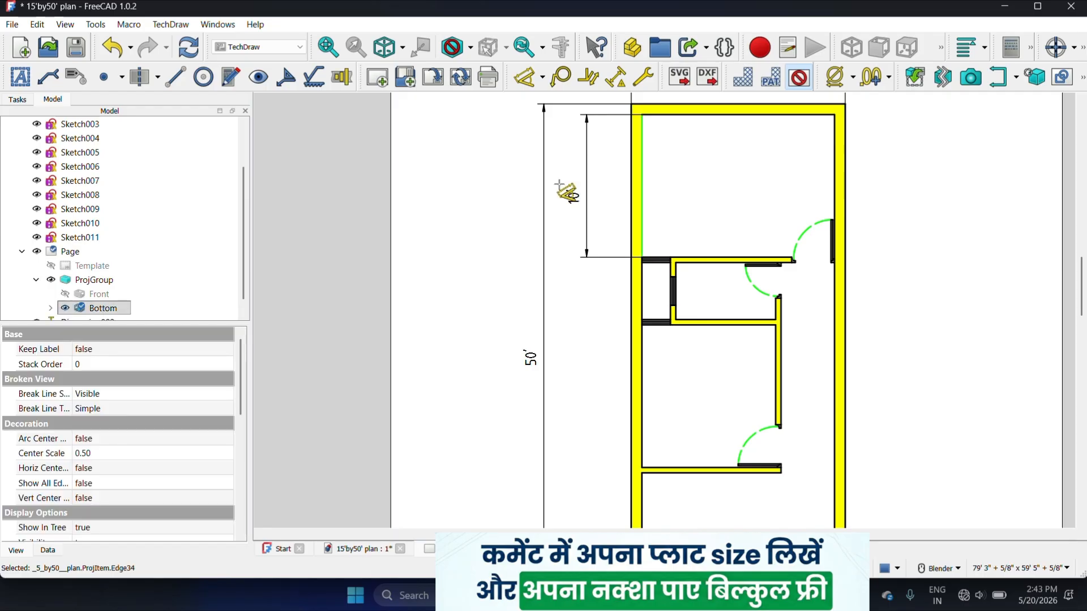
pyautogui.click(563, 172)
# - Dimension the inner length and width of the small room below the top room, placing both inside it
pyautogui.scroll(-6, 662, 168)
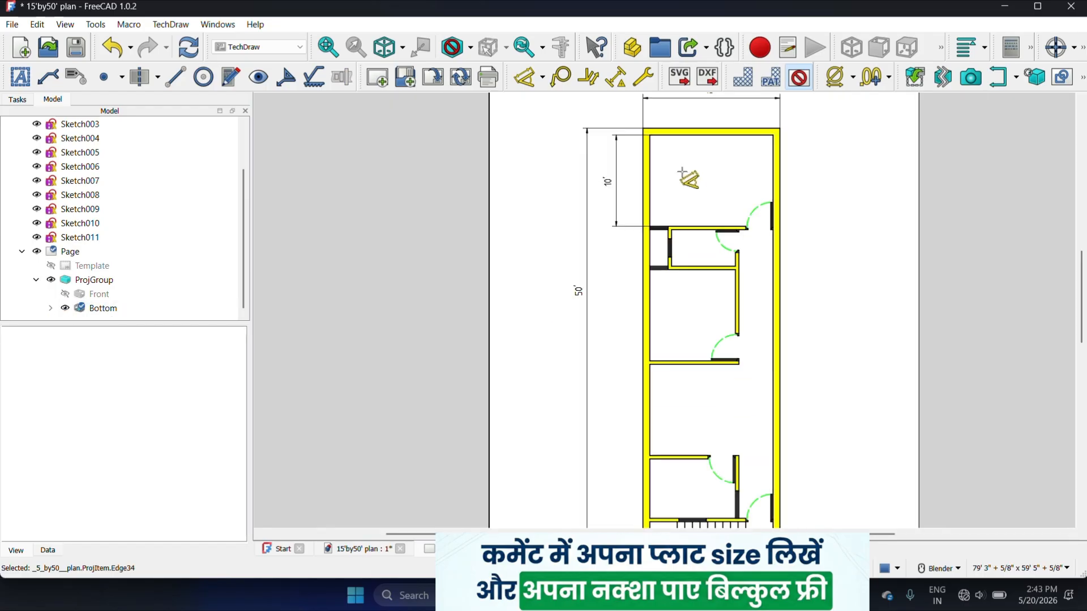
pyautogui.scroll(-3, 688, 173)
pyautogui.scroll(5, 665, 258)
pyautogui.scroll(-3, 664, 259)
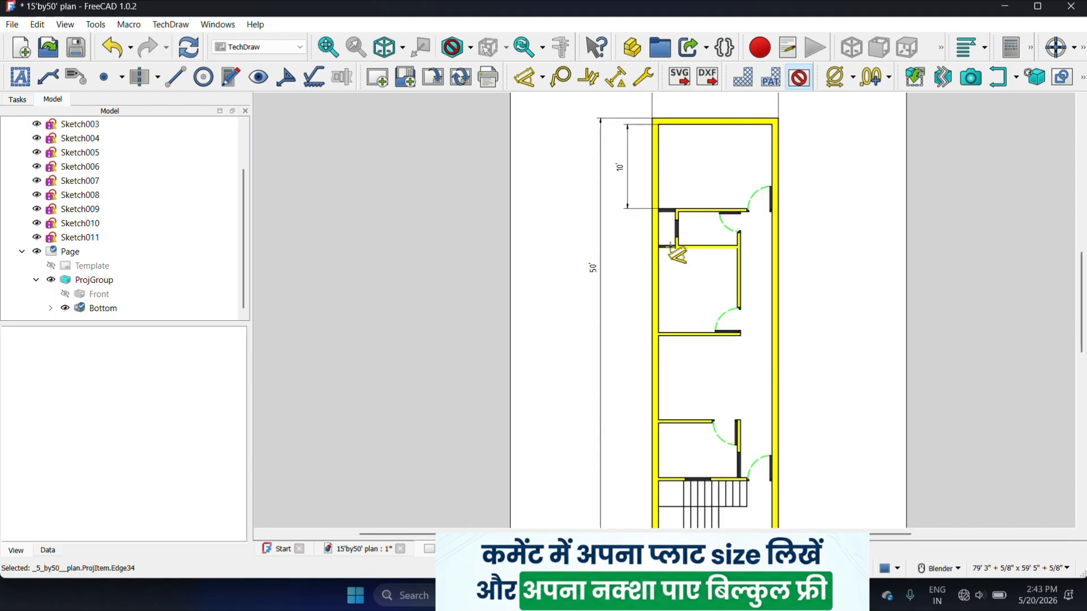
pyautogui.scroll(8, 665, 260)
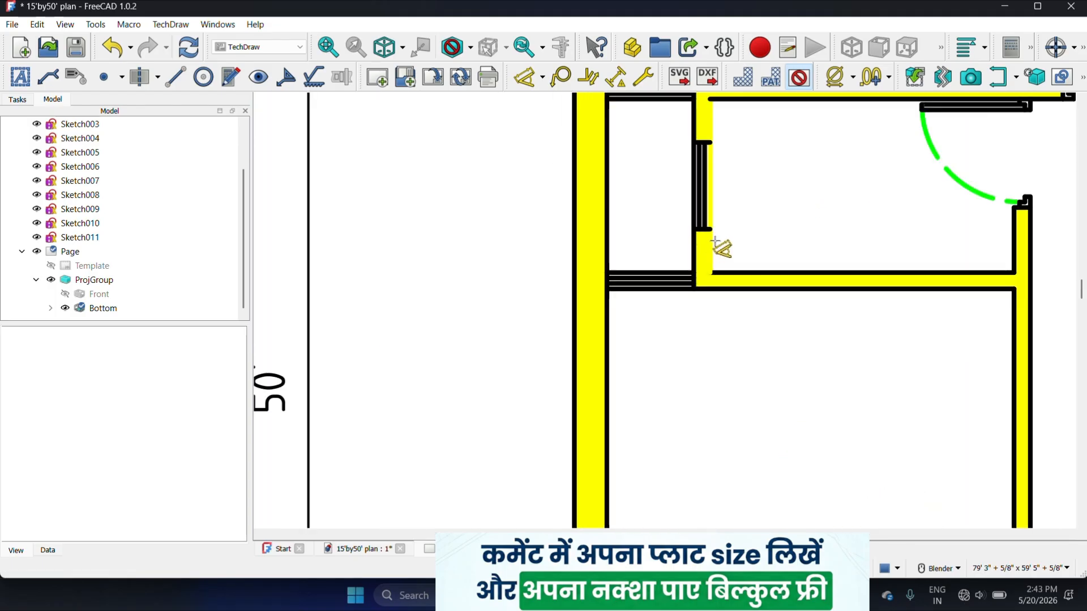
pyautogui.click(709, 242)
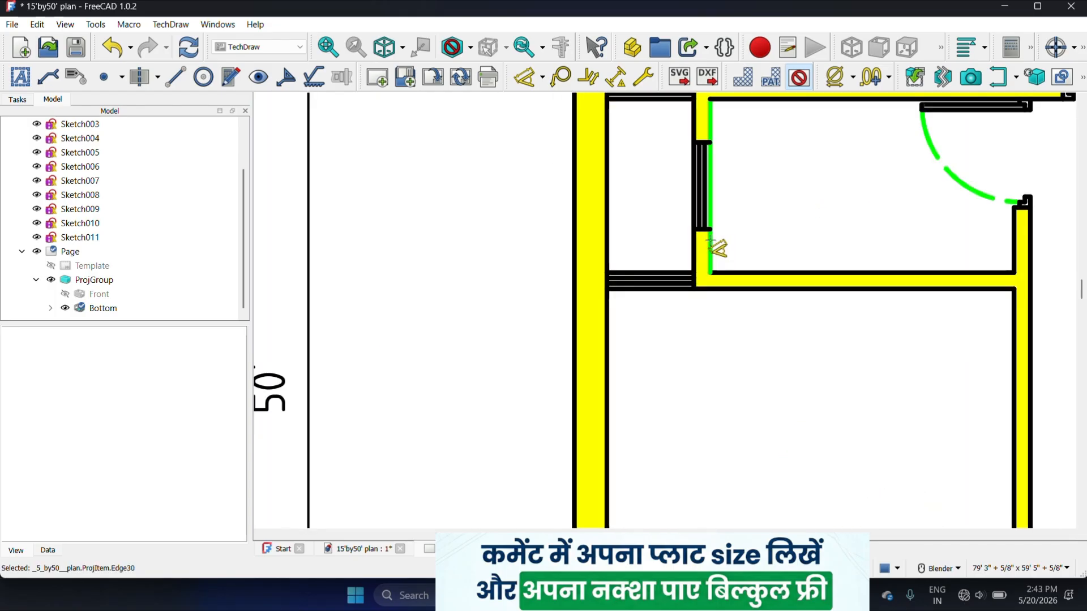
pyautogui.click(758, 157)
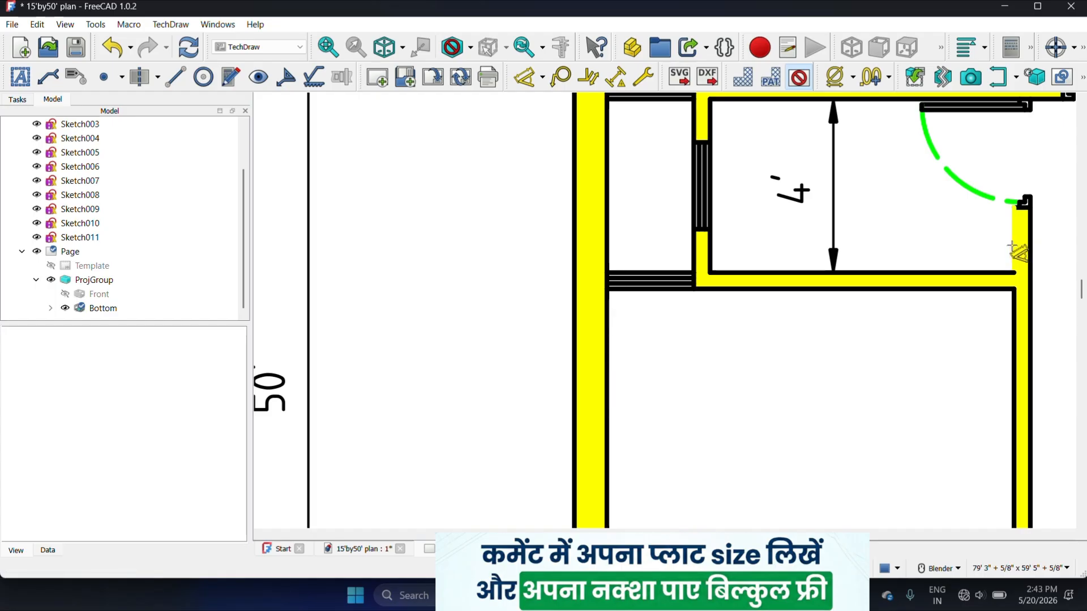
pyautogui.click(775, 271)
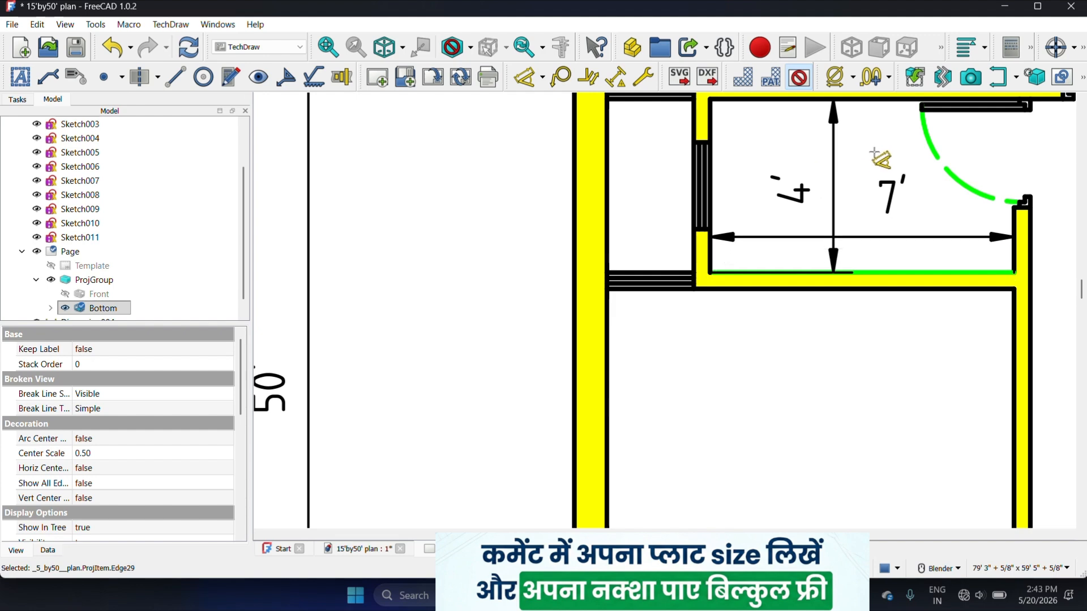
pyautogui.click(874, 153)
# - Dimension the inner length of the room directly below the small room, placing the dimension outside the left wall
pyautogui.scroll(-5, 736, 249)
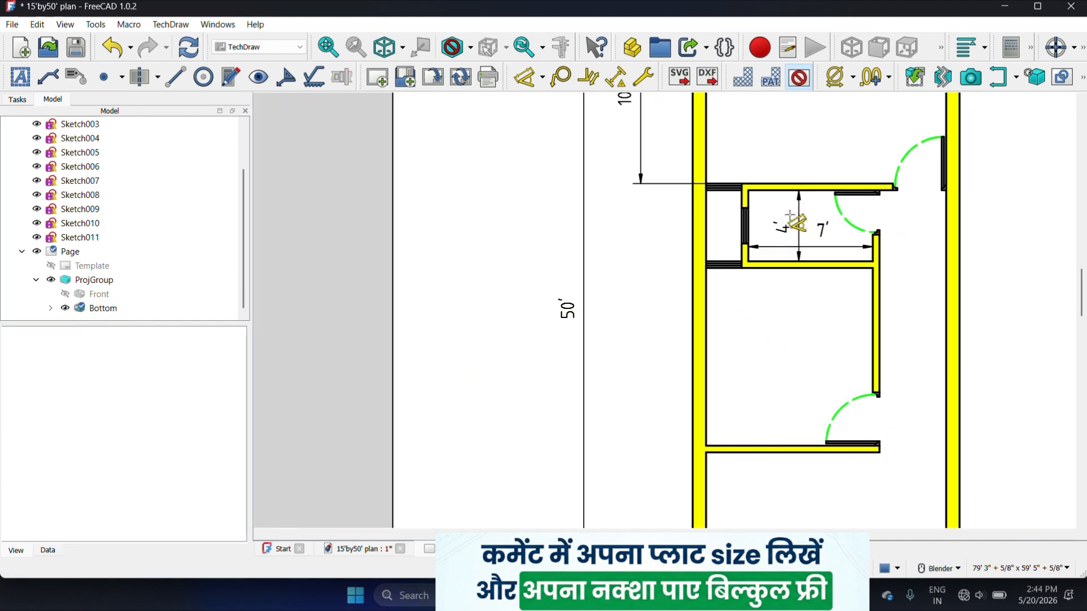
pyautogui.scroll(-1, 691, 223)
pyautogui.scroll(2, 736, 379)
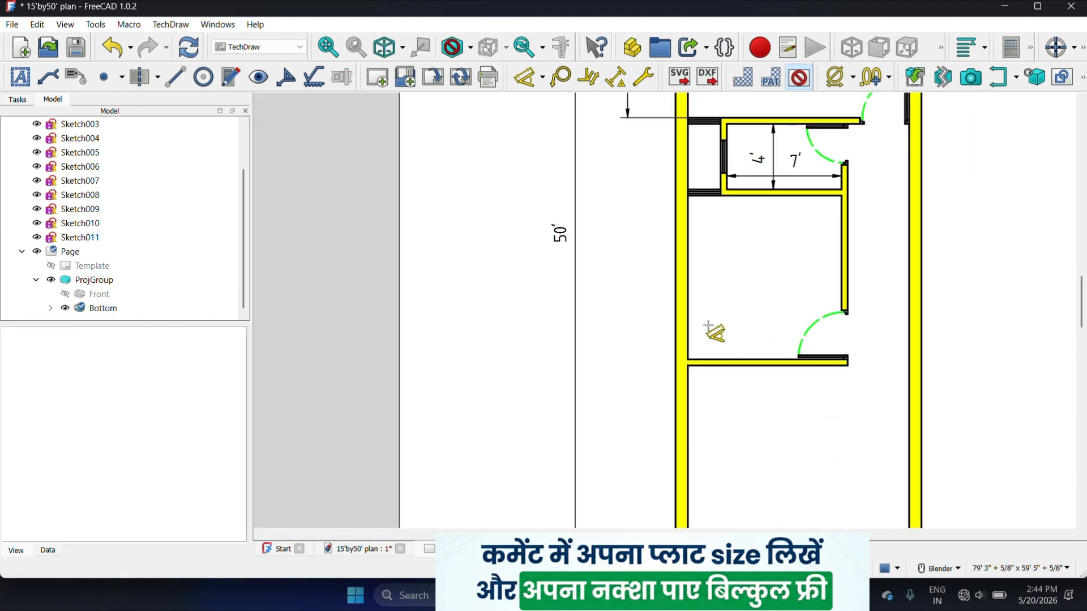
pyautogui.click(687, 294)
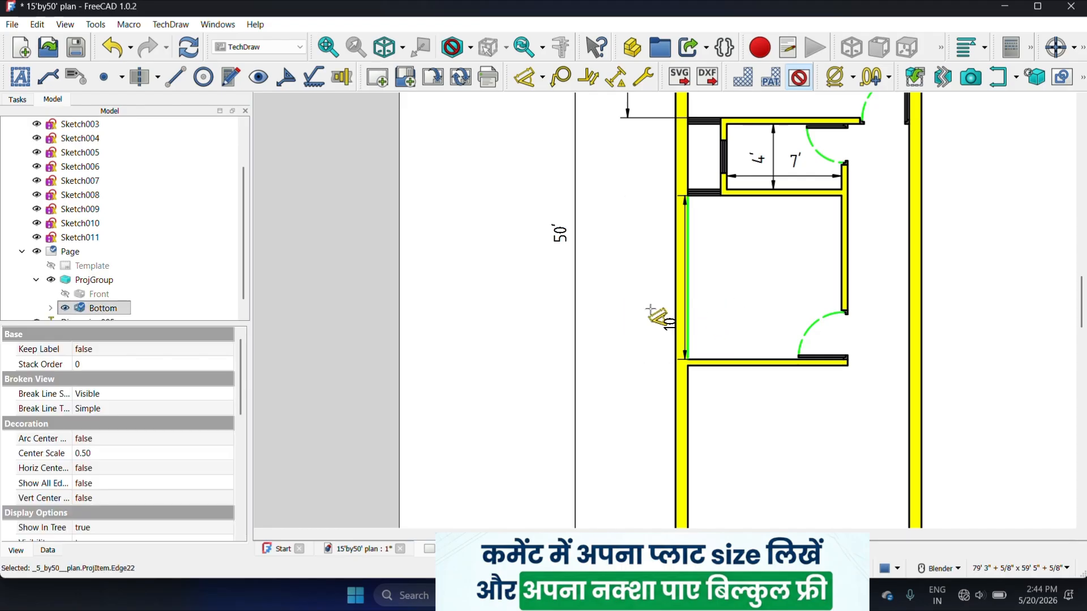
pyautogui.click(605, 311)
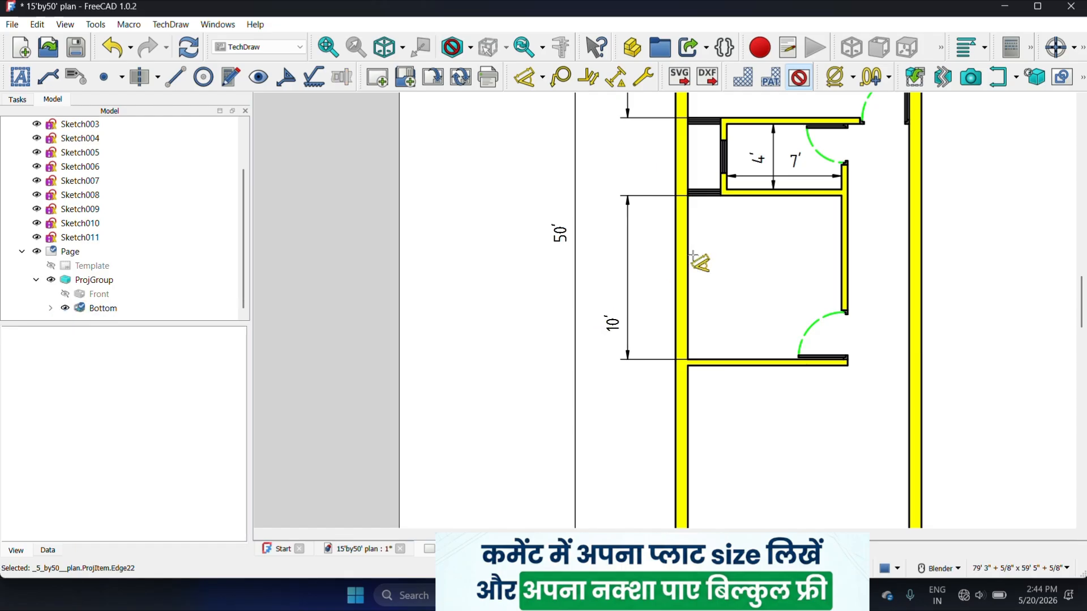
pyautogui.scroll(-2, 719, 328)
pyautogui.scroll(1, 727, 330)
pyautogui.scroll(1, 721, 324)
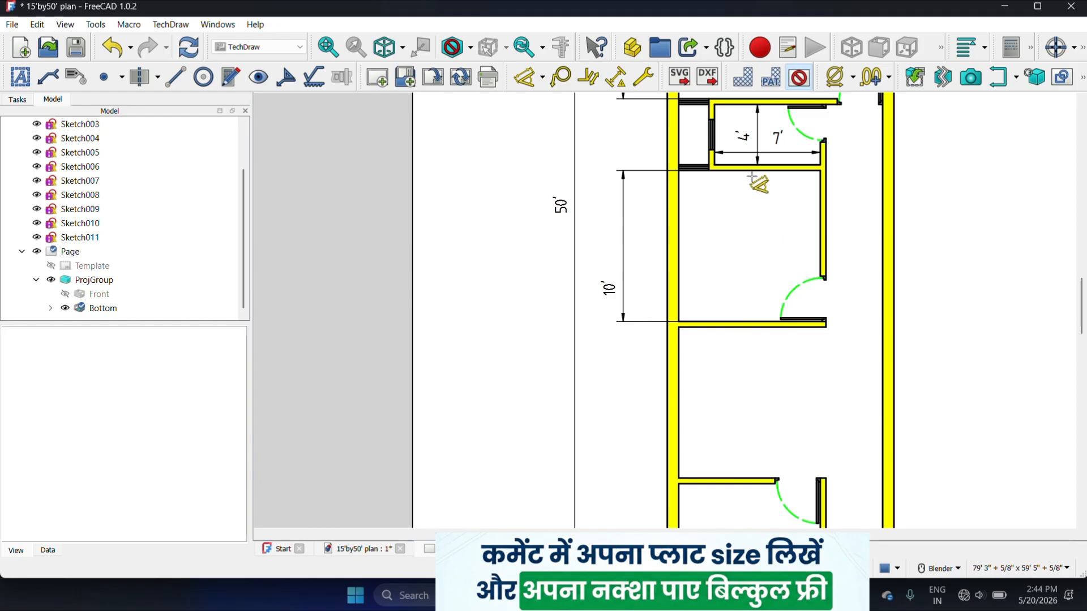
pyautogui.scroll(1, 747, 172)
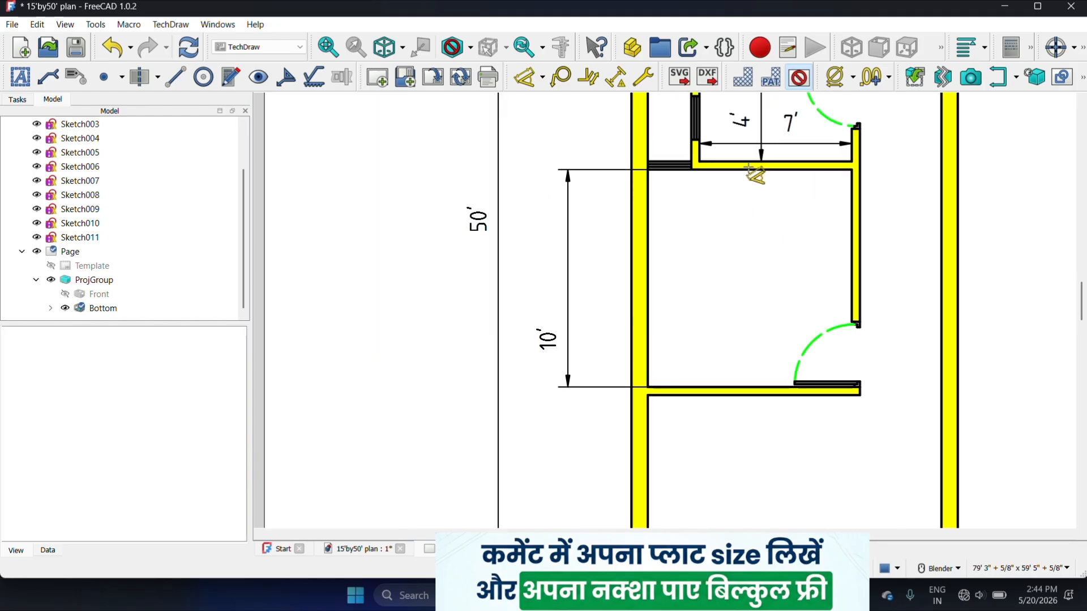
pyautogui.click(750, 167)
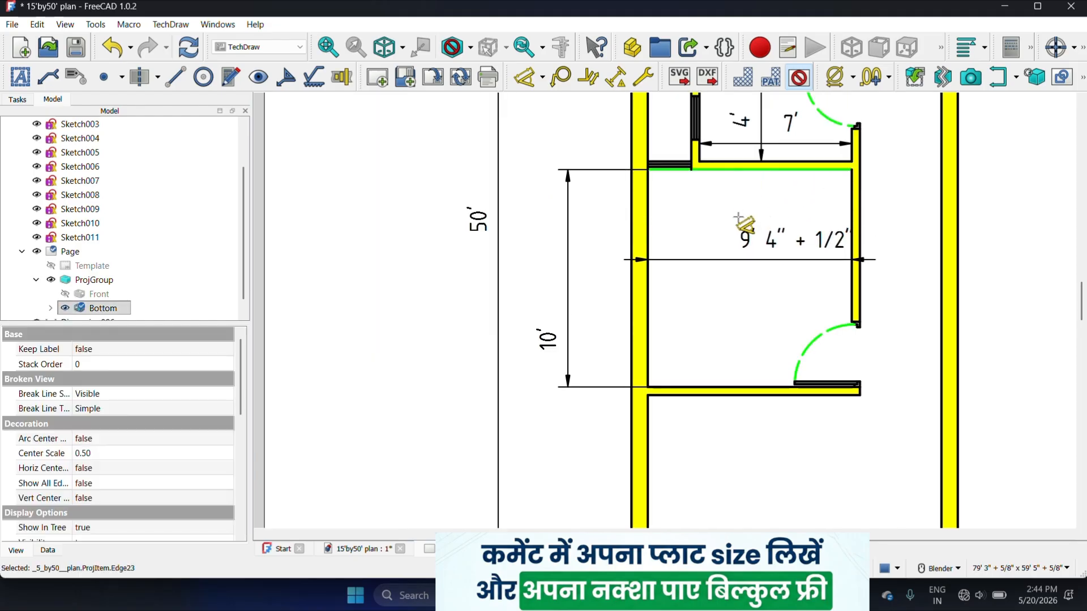
pyautogui.click(720, 387)
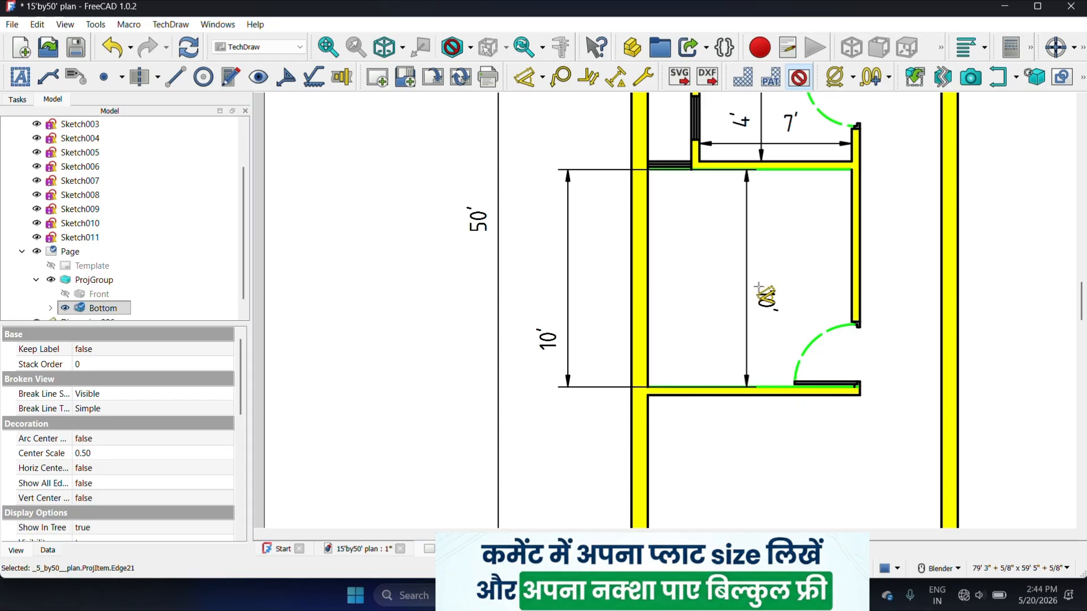
pyautogui.press('Escape')
pyautogui.scroll(1, 734, 288)
pyautogui.scroll(-2, 735, 289)
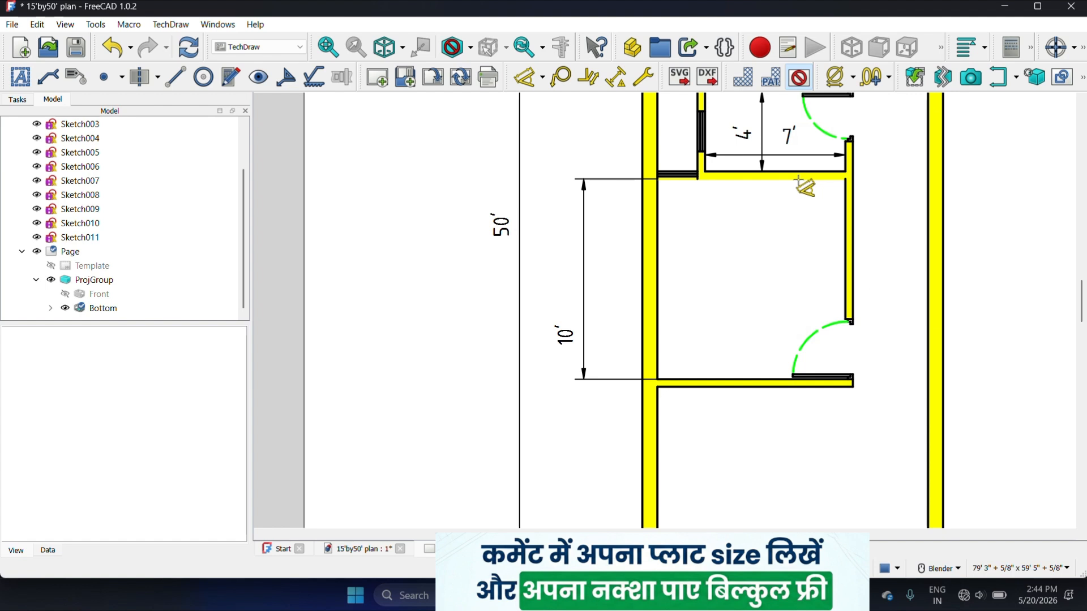
# - Dimension the inner width of the room directly below the small room, placing the dimension inside it
pyautogui.click(657, 276)
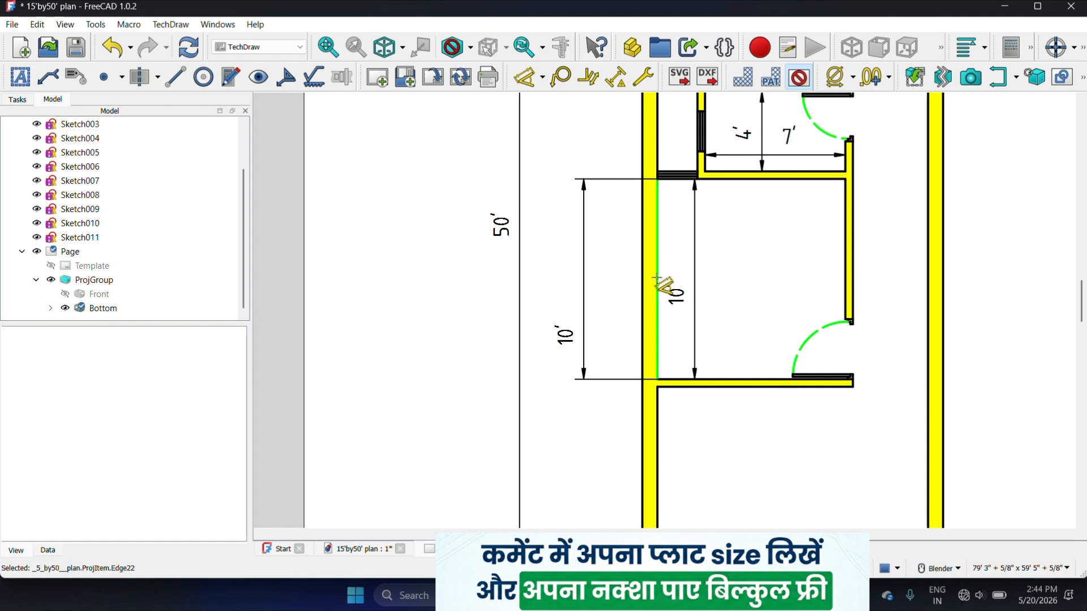
pyautogui.click(845, 249)
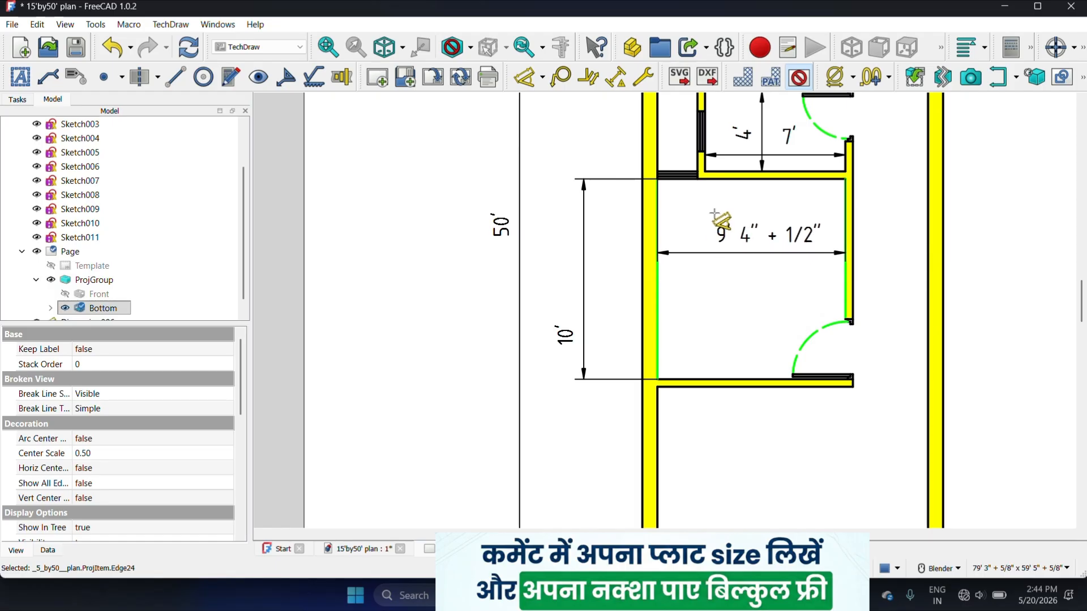
pyautogui.click(714, 214)
# - Dimension the open middle room's inner length outside the left wall and its full inner width inside the room
pyautogui.scroll(-5, 714, 214)
pyautogui.scroll(3, 634, 358)
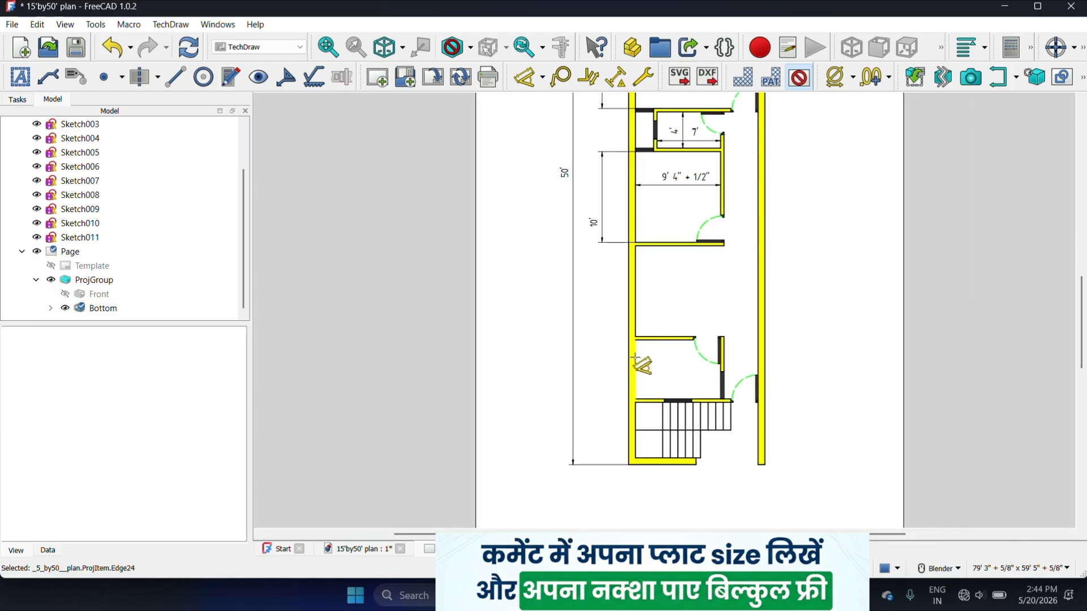
pyautogui.scroll(2, 634, 358)
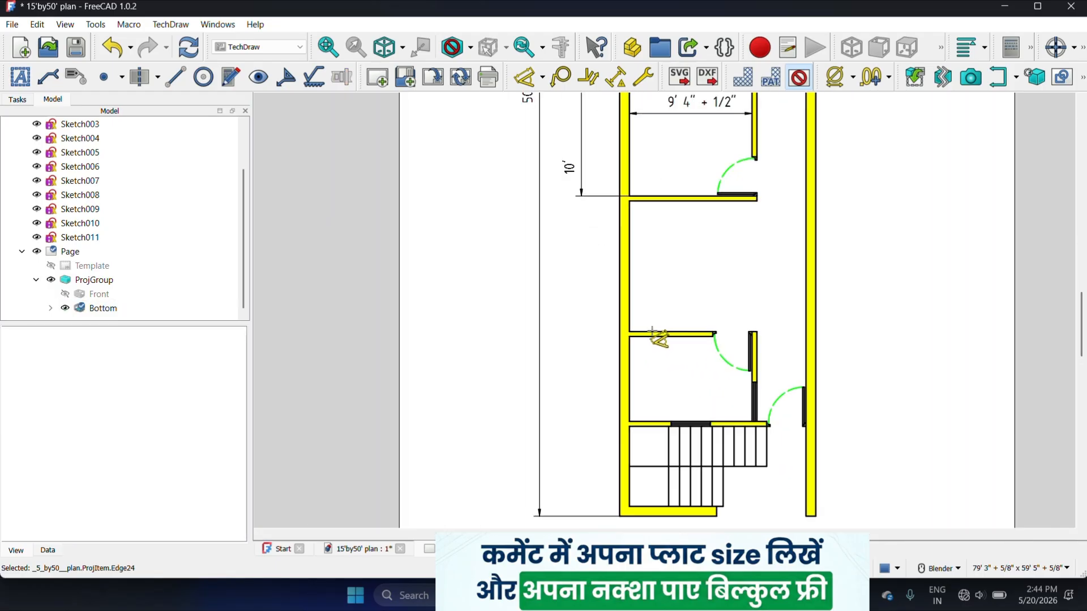
pyautogui.click(628, 252)
pyautogui.click(559, 267)
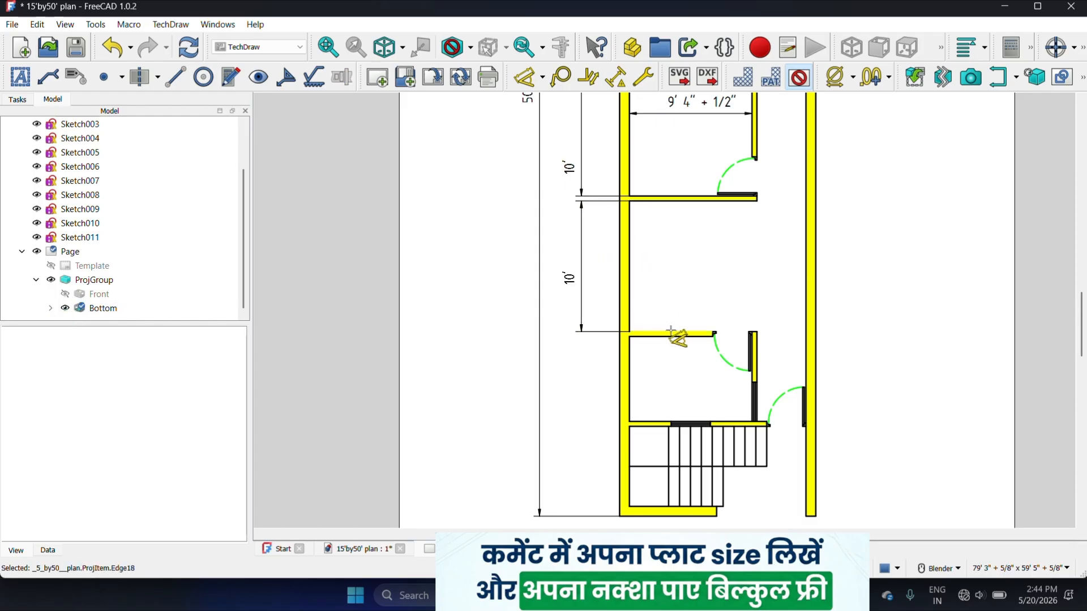
pyautogui.click(628, 275)
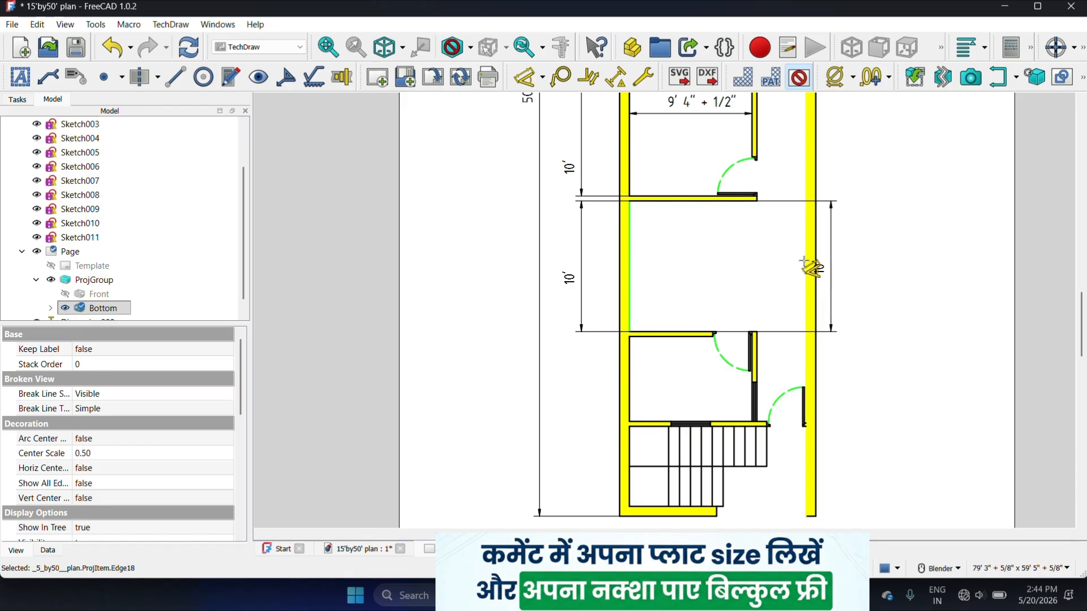
pyautogui.click(805, 262)
pyautogui.click(688, 238)
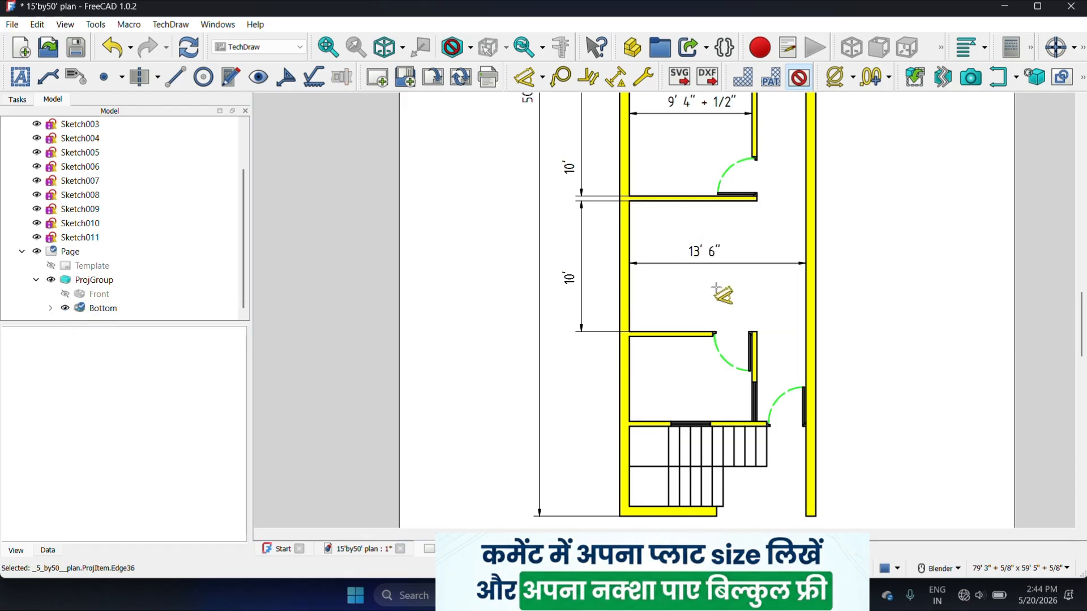
# - Dimension the inner length of the room above the staircase, placing the dimension outside the left wall
pyautogui.scroll(2, 720, 284)
pyautogui.scroll(-3, 752, 272)
pyautogui.scroll(-2, 741, 271)
pyautogui.scroll(3, 716, 292)
pyautogui.scroll(-1, 710, 290)
pyautogui.scroll(3, 709, 289)
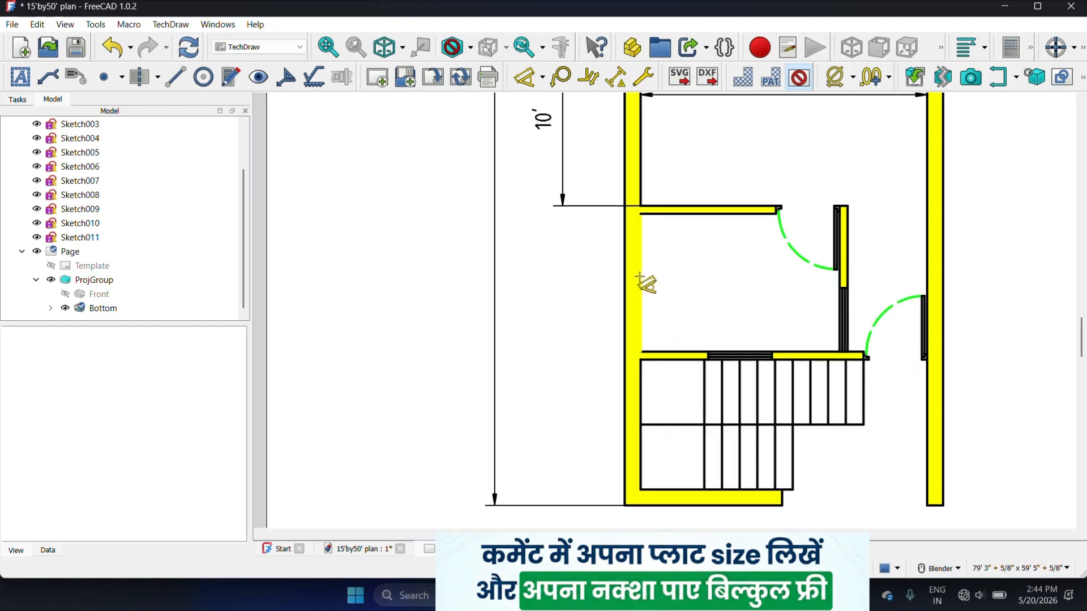
pyautogui.click(639, 277)
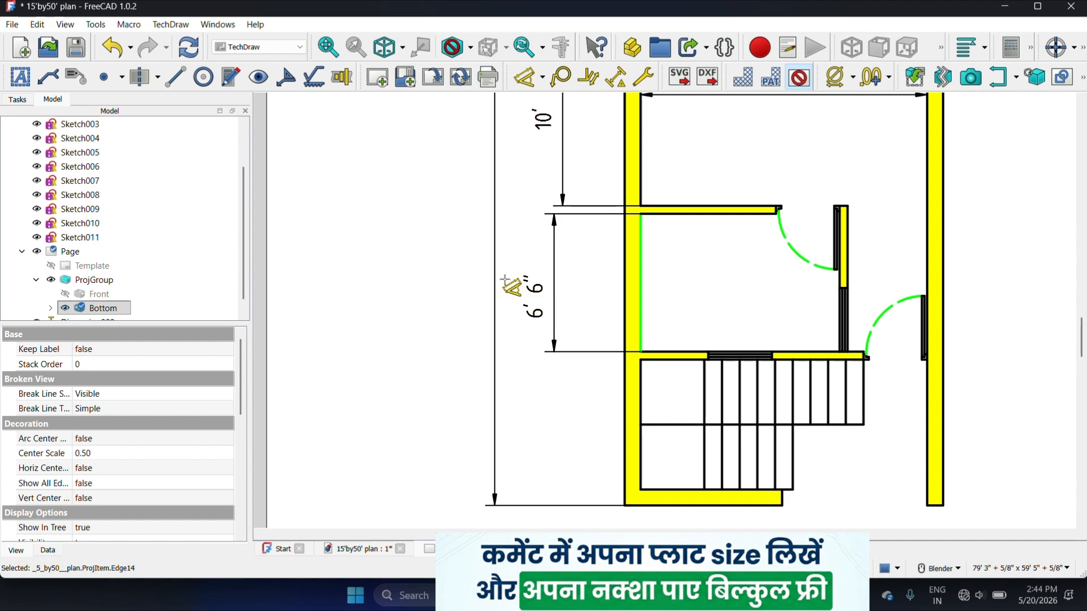
pyautogui.click(537, 290)
# - Dimension the inner width of the room above the staircase, placing the dimension inside it
pyautogui.scroll(-2, 596, 282)
pyautogui.scroll(4, 673, 328)
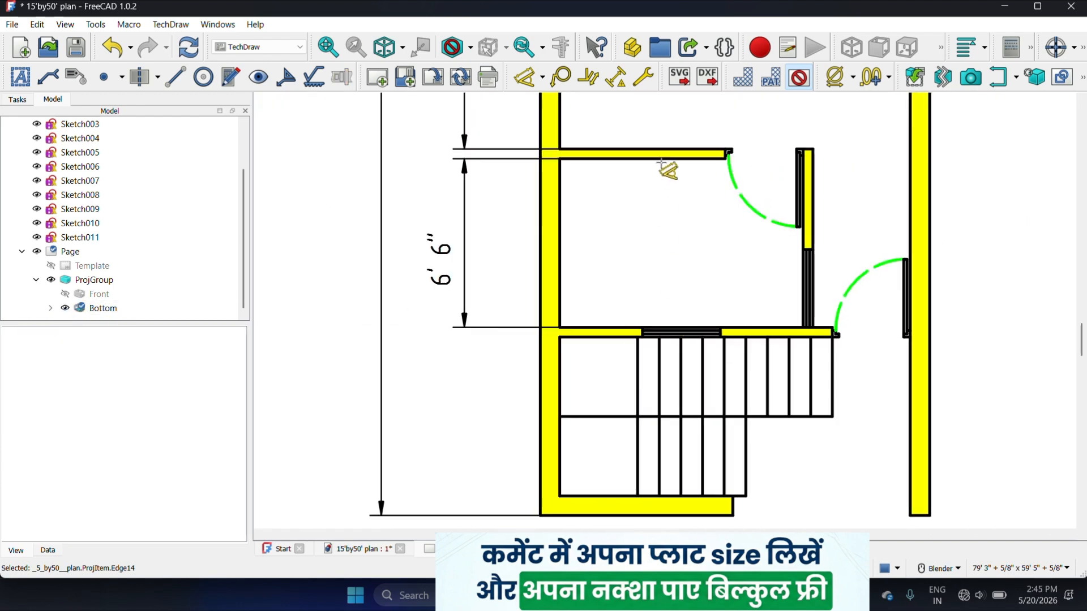
pyautogui.click(558, 245)
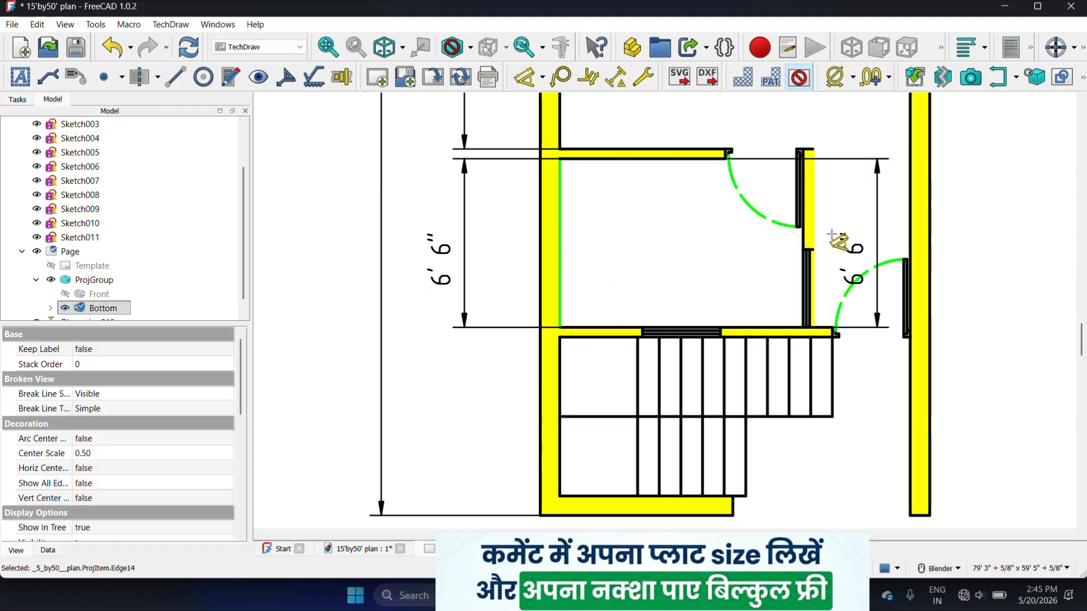
pyautogui.click(801, 237)
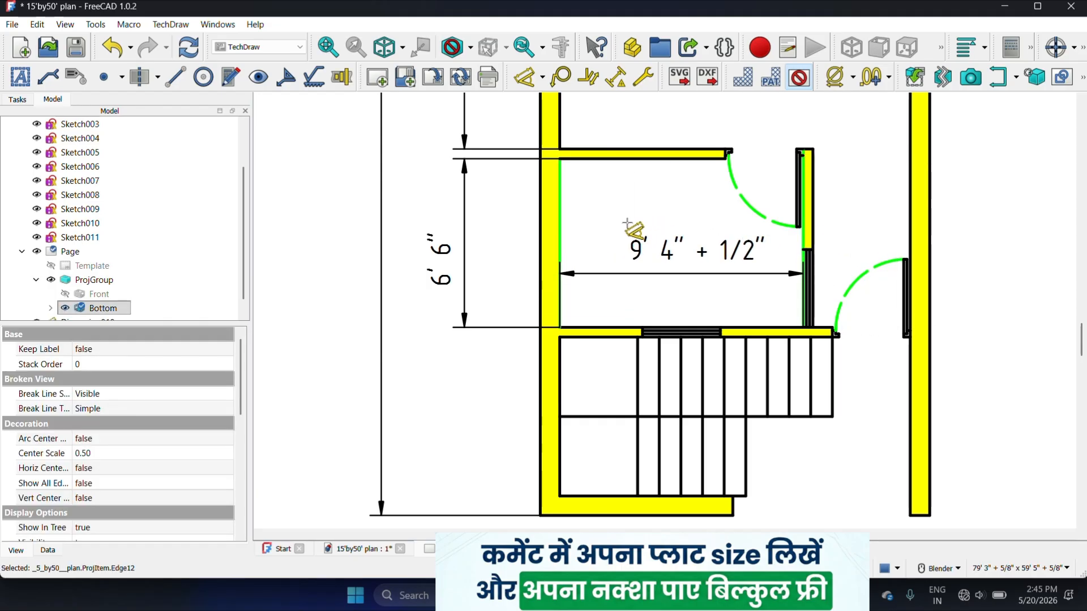
pyautogui.click(626, 220)
# - Dimension the inner length of the staircase area along its left wall, placing the dimension outside that wall
pyautogui.scroll(-3, 634, 234)
pyautogui.scroll(2, 635, 234)
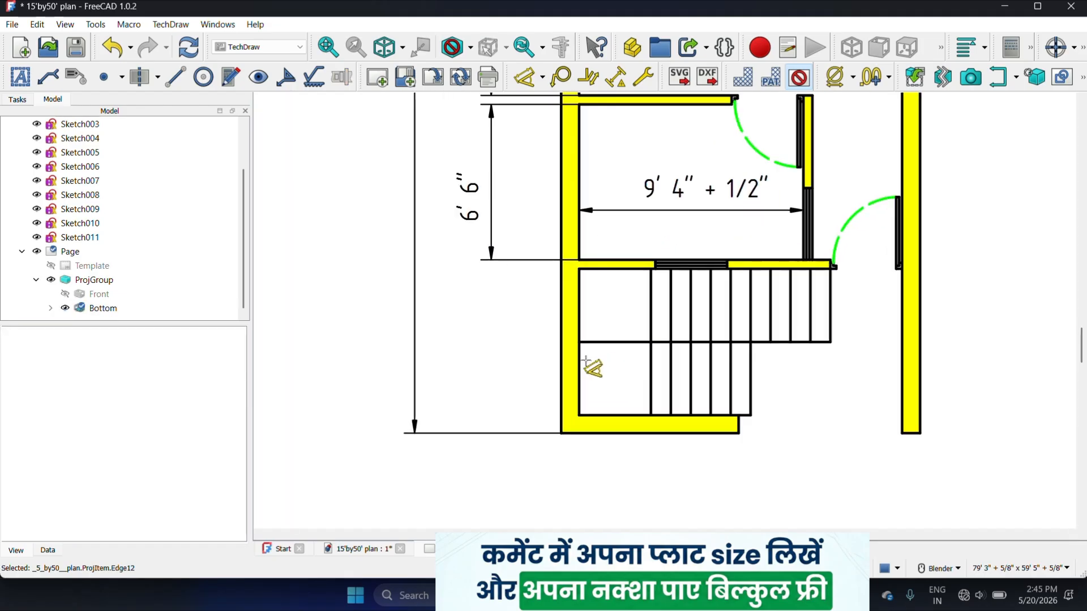
pyautogui.click(578, 369)
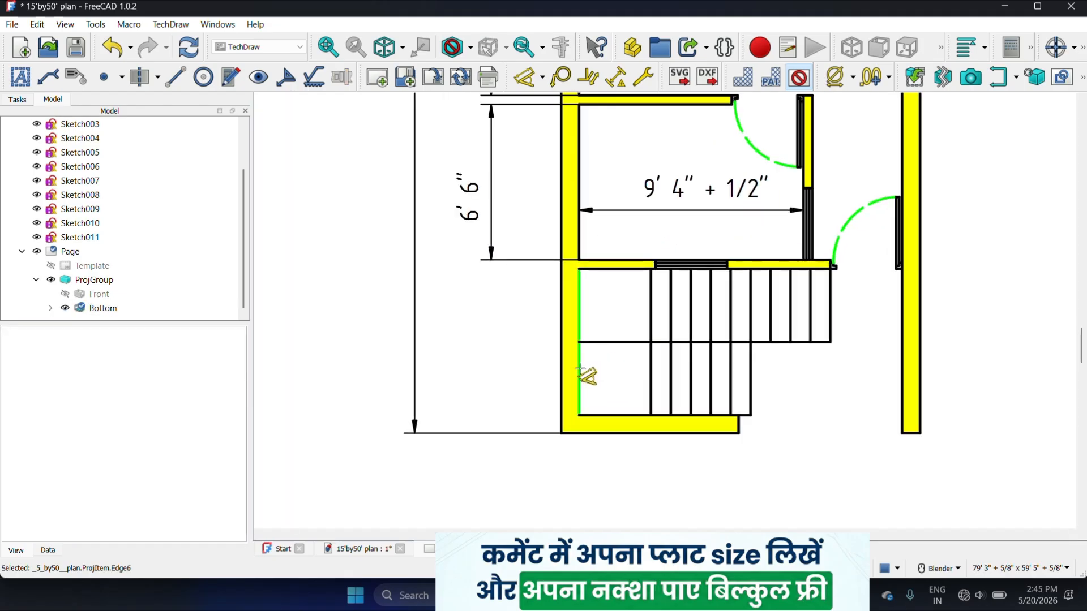
pyautogui.click(405, 317)
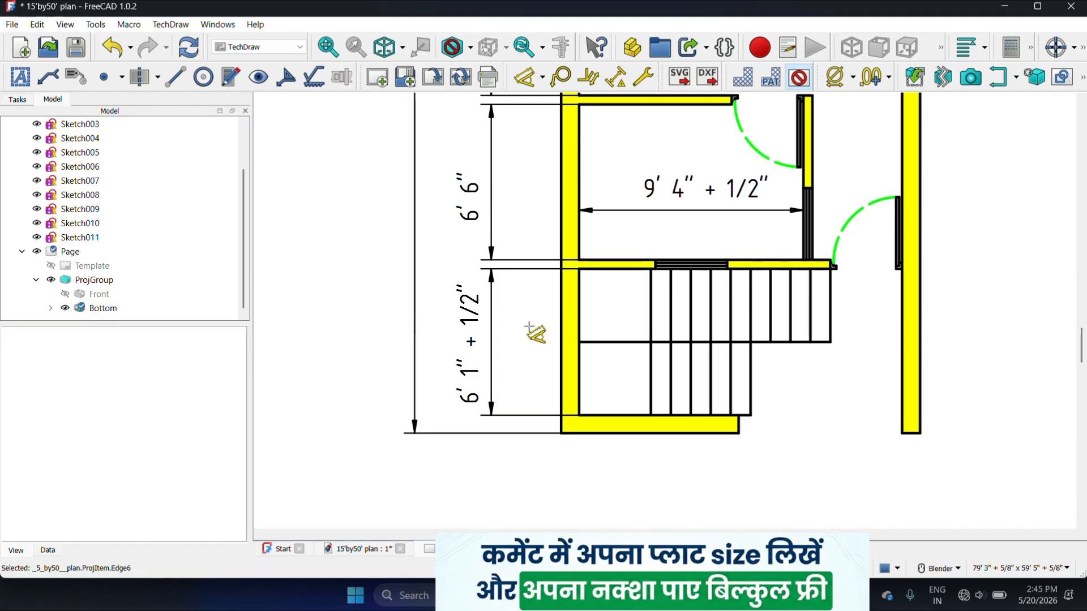
pyautogui.scroll(-3, 534, 334)
pyautogui.scroll(-2, 597, 365)
pyautogui.scroll(1, 707, 319)
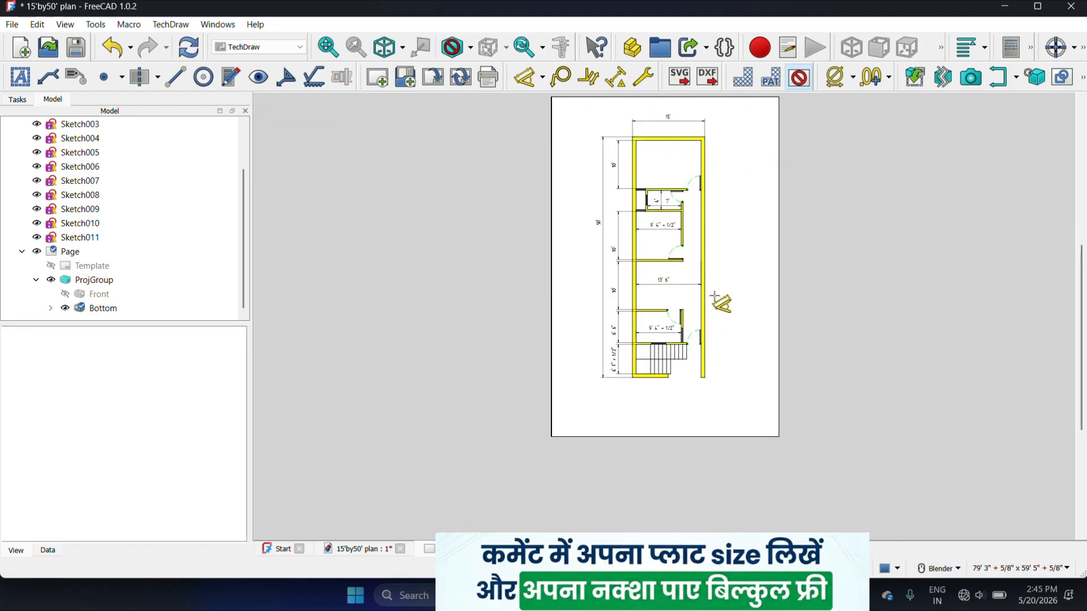
pyautogui.scroll(3, 664, 152)
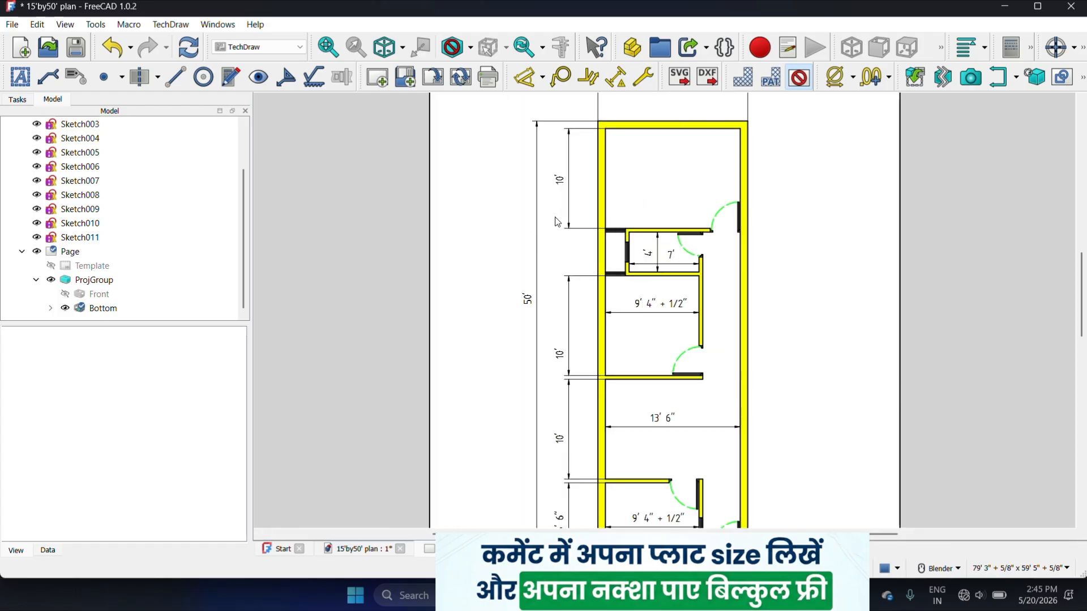
pyautogui.scroll(2, 563, 179)
pyautogui.scroll(-4, 563, 181)
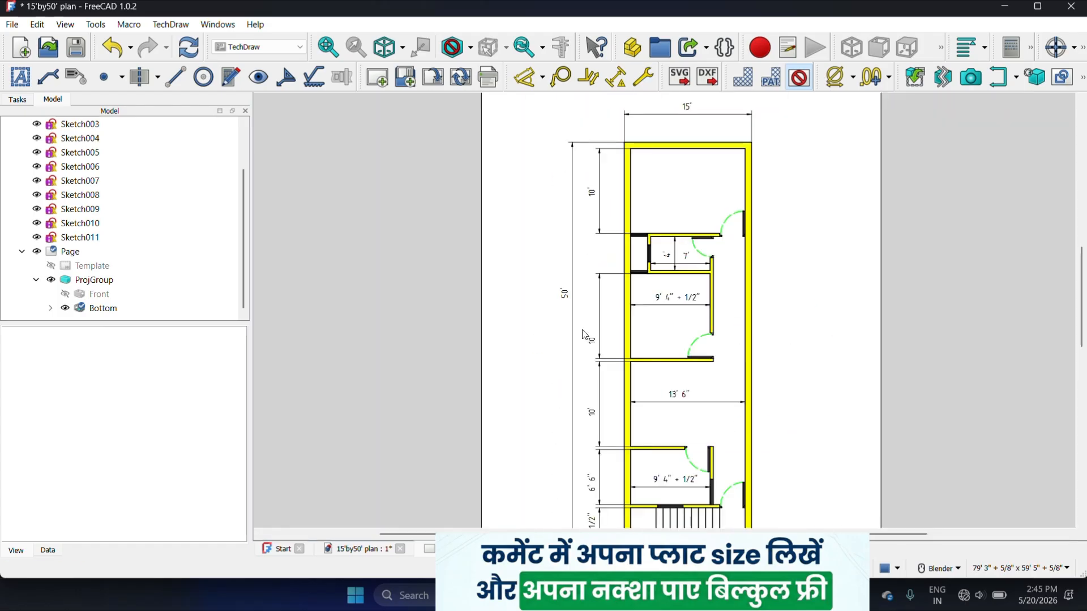
pyautogui.scroll(3, 565, 302)
pyautogui.click(561, 274)
pyautogui.scroll(-3, 559, 290)
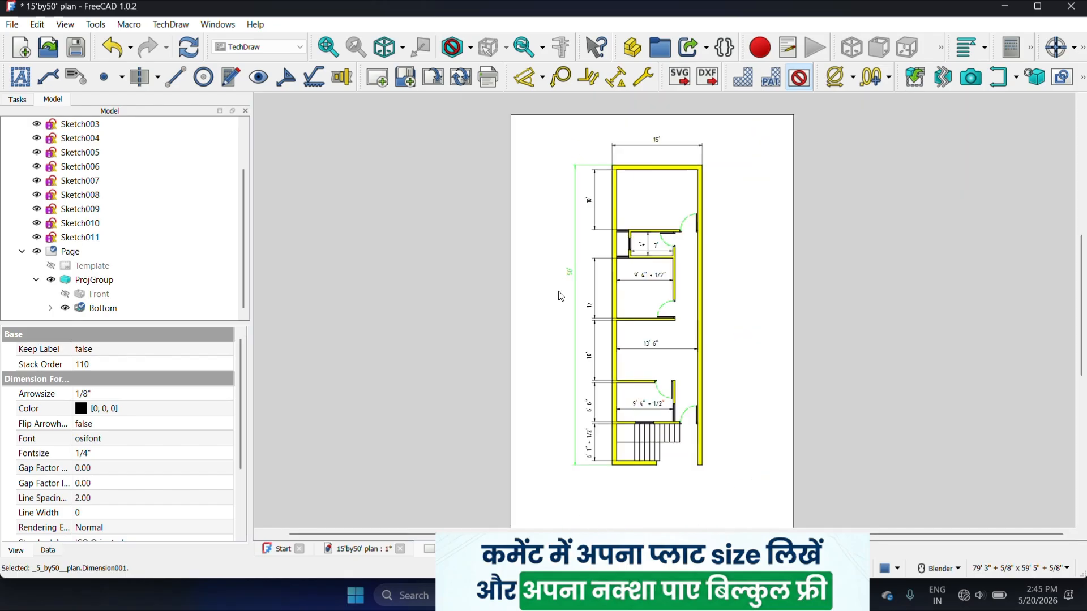
pyautogui.scroll(3, 657, 147)
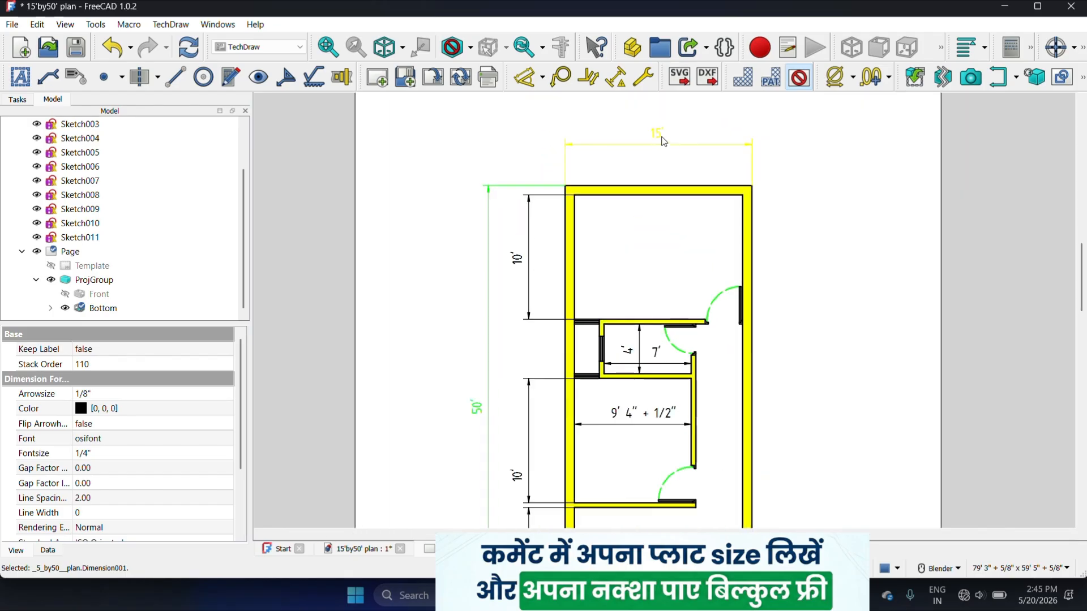
pyautogui.keyDown('ctrl'); pyautogui.click(661, 139); pyautogui.keyUp('ctrl')
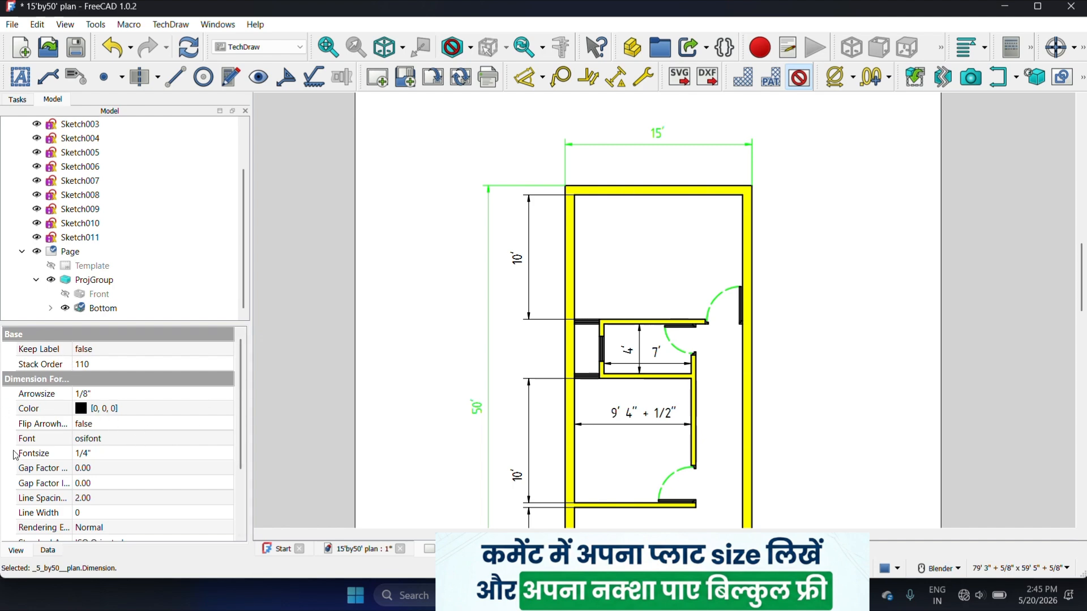
pyautogui.click(474, 211)
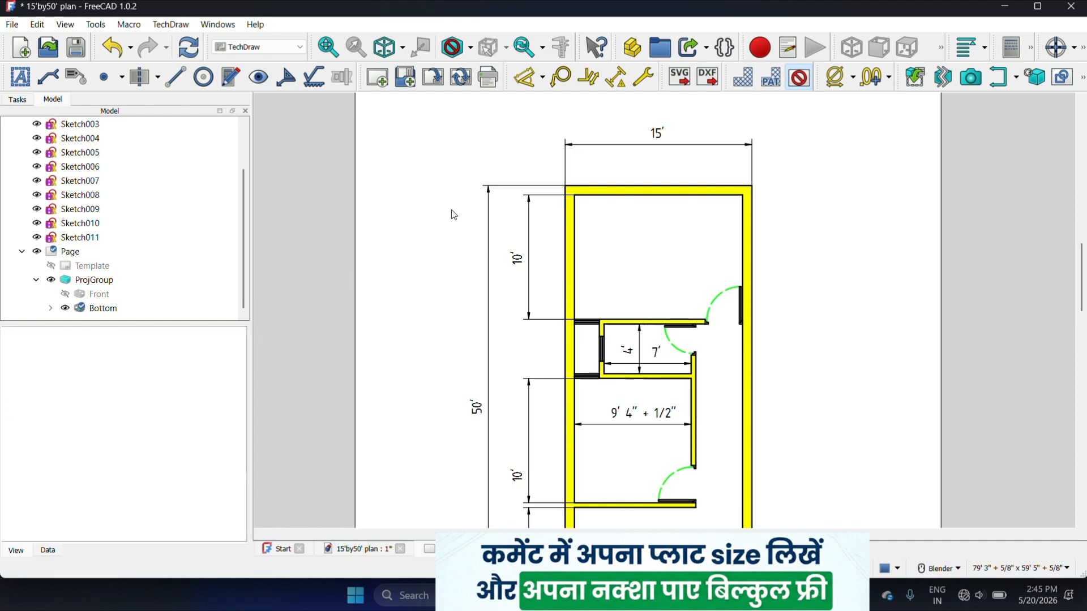
# - Enlarge the font size of the overall width and length dimensions together, trying 1/2" and settling on 1/3"
pyautogui.click(648, 145)
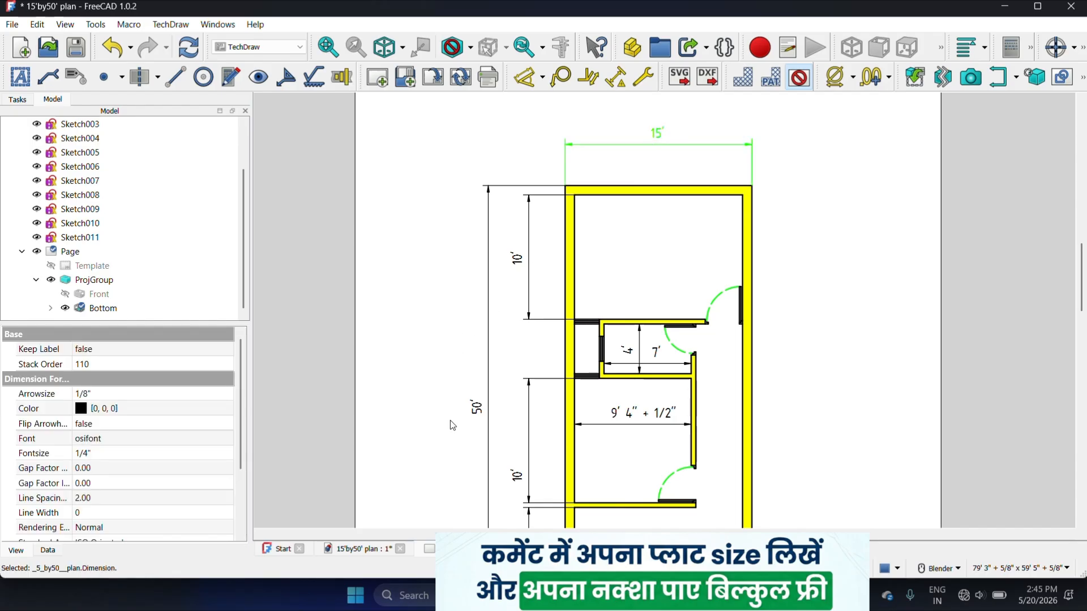
pyautogui.keyDown('ctrl'); pyautogui.click(477, 412); pyautogui.keyUp('ctrl')
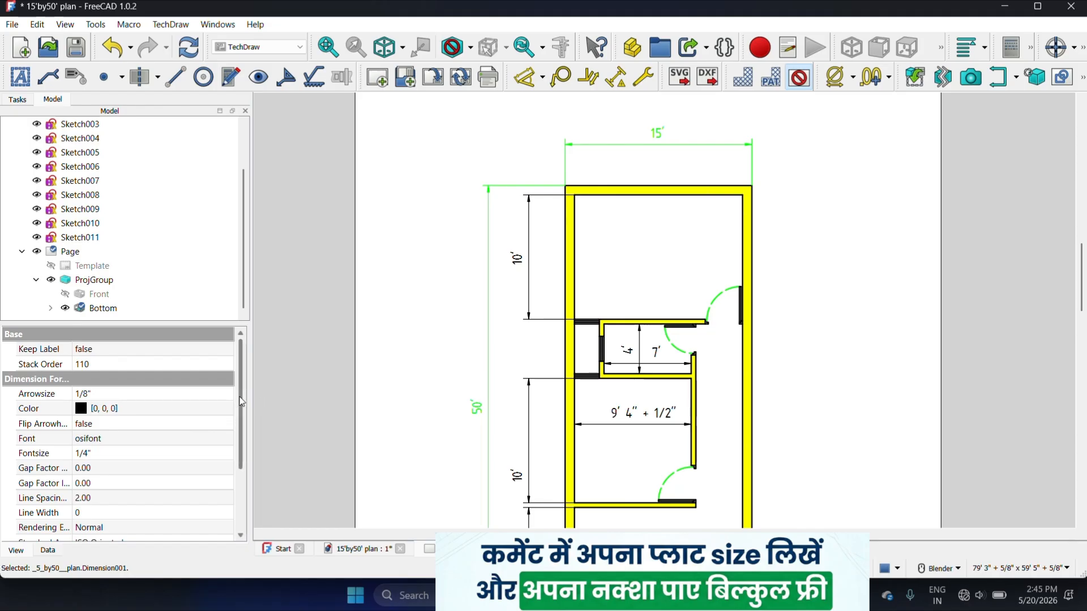
pyautogui.scroll(-1, 241, 401)
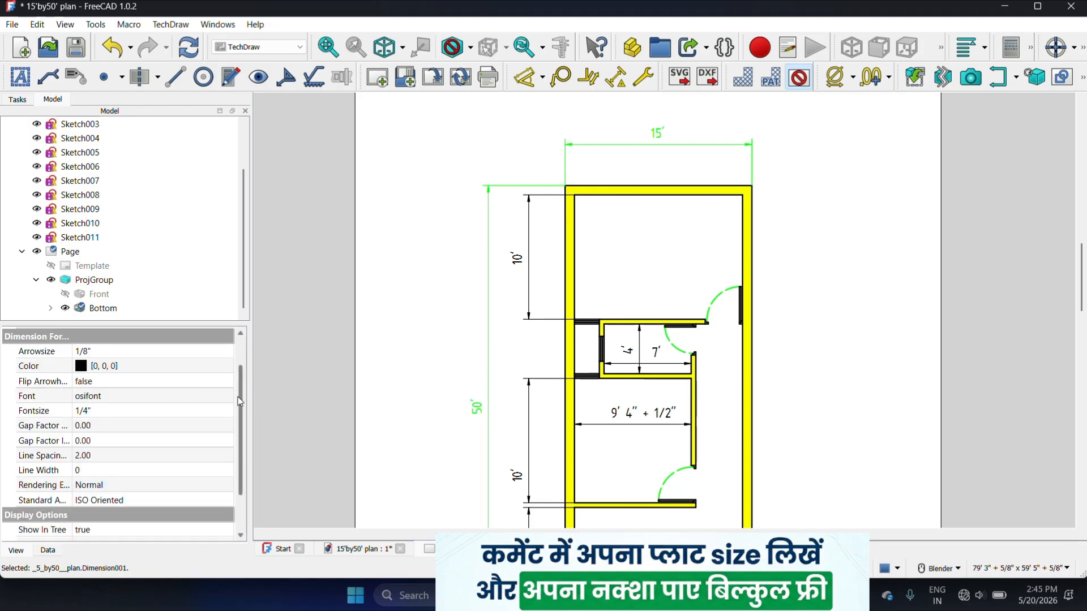
pyautogui.click(88, 409)
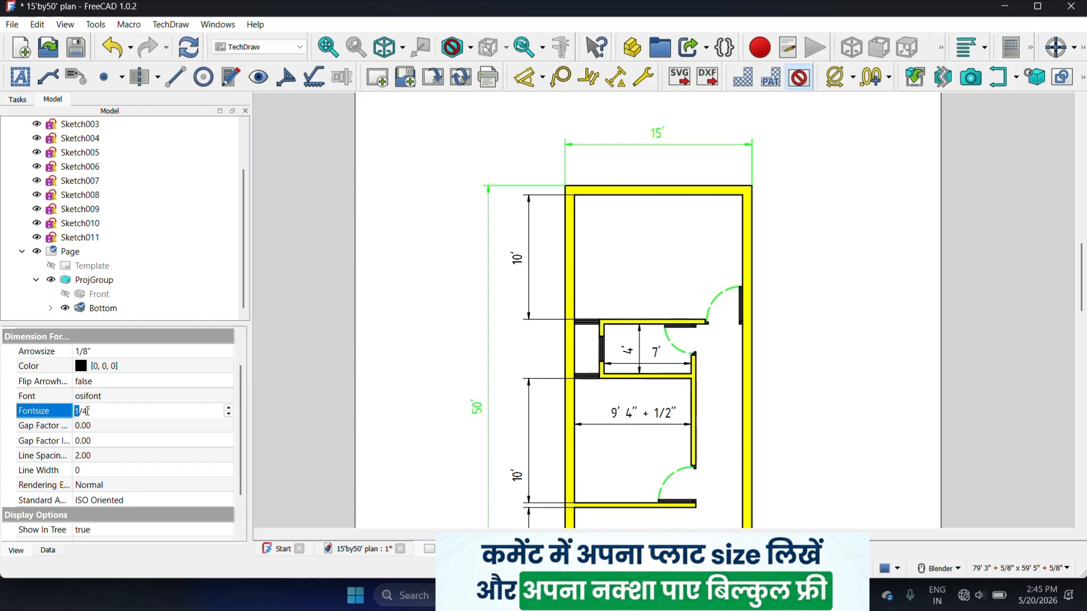
pyautogui.moveTo(88, 411); pyautogui.dragTo(80, 413)
pyautogui.write('/2')
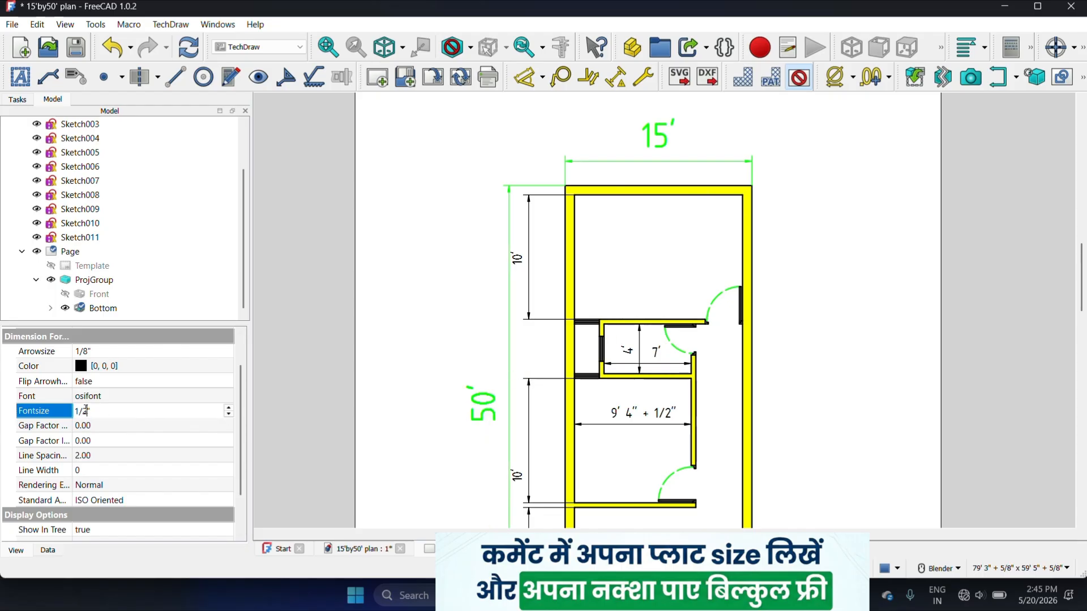
pyautogui.moveTo(83, 413); pyautogui.dragTo(88, 412)
pyautogui.press('BackSpace')
pyautogui.write('3')
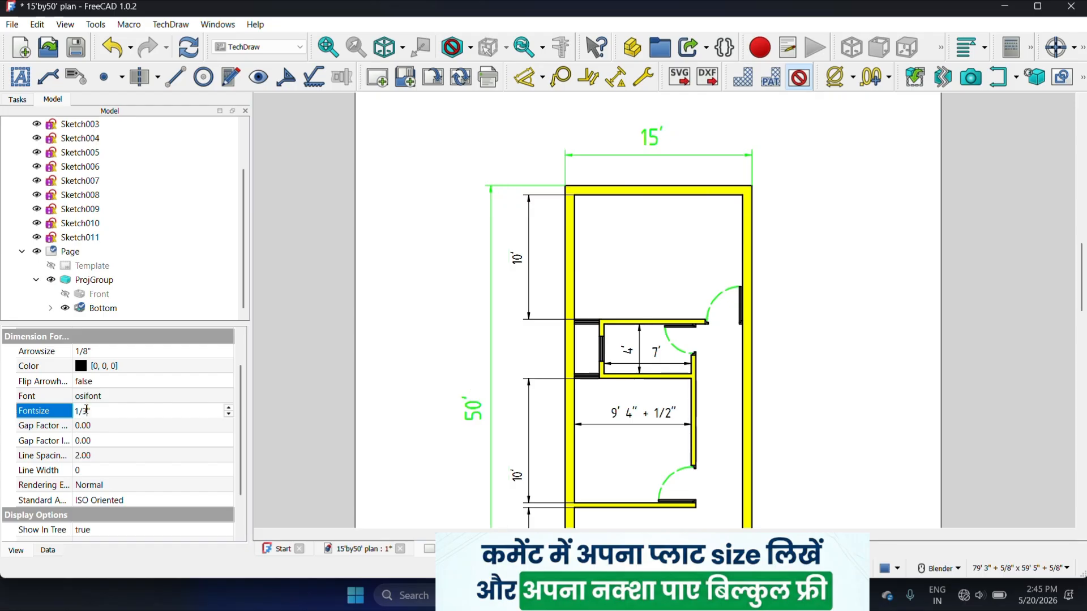
# - Move the overall length dimension's text down along its dimension line to beside the open middle room
pyautogui.scroll(-2, 643, 287)
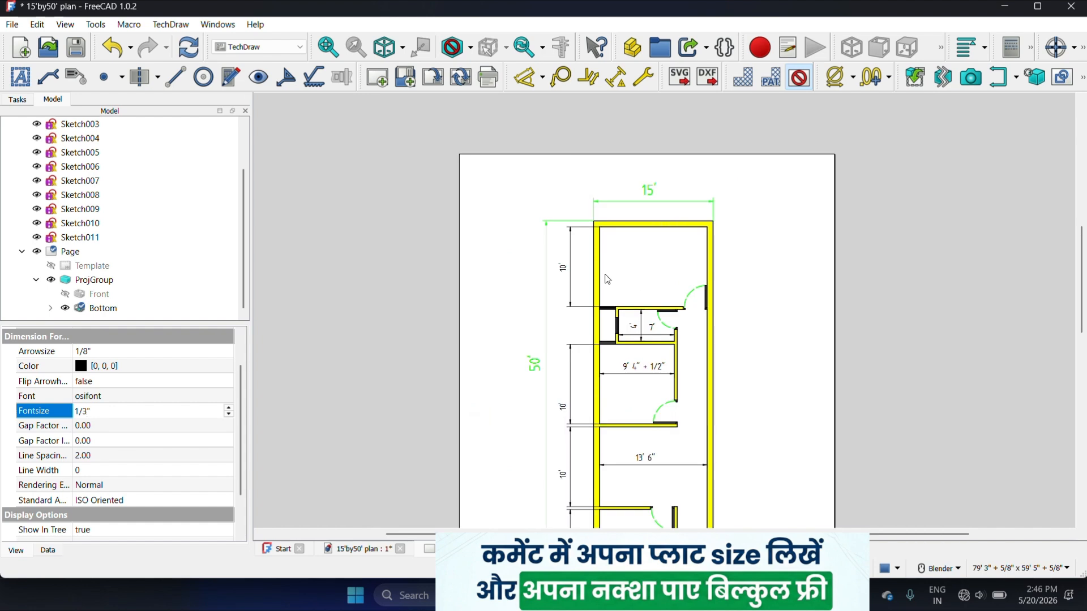
pyautogui.scroll(-3, 617, 279)
pyautogui.click(555, 266)
pyautogui.scroll(4, 595, 368)
pyautogui.moveTo(602, 305); pyautogui.dragTo(591, 394)
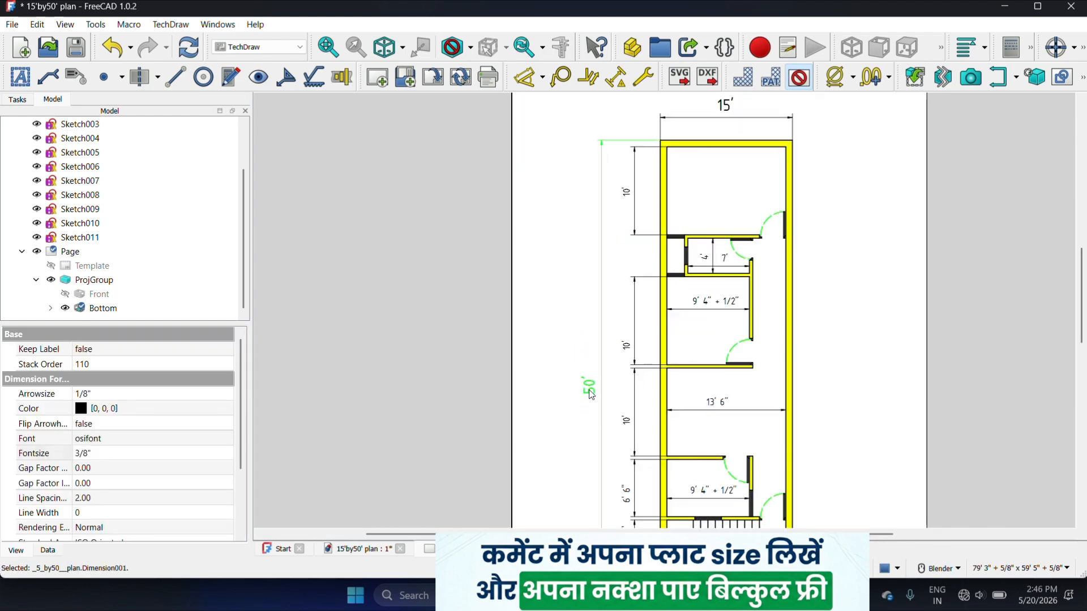
# - Deselect the overall length dimension and review the dimensioned floor plan sheet as a whole and up close
pyautogui.scroll(-2, 643, 298)
pyautogui.scroll(4, 676, 408)
pyautogui.scroll(-4, 592, 285)
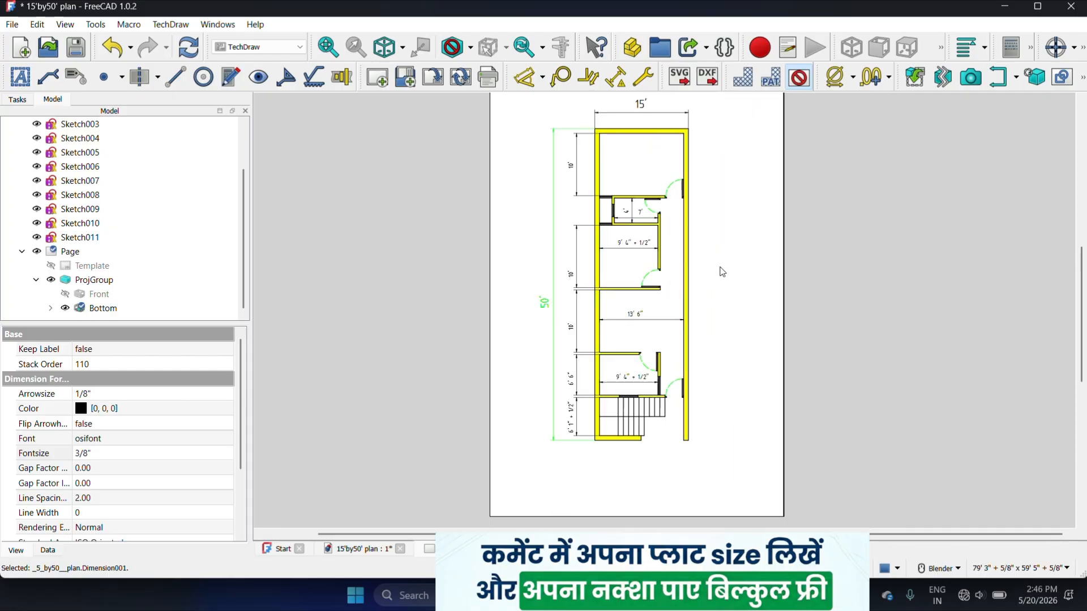
pyautogui.click(727, 264)
pyautogui.scroll(2, 618, 353)
pyautogui.scroll(-3, 651, 334)
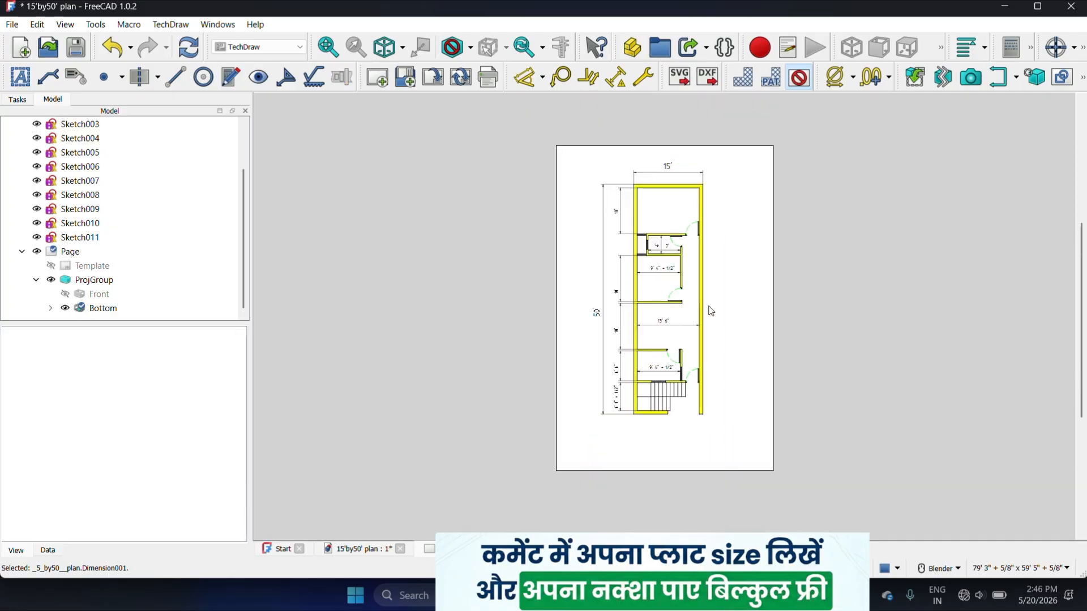
pyautogui.scroll(2, 709, 304)
pyautogui.scroll(2, 714, 301)
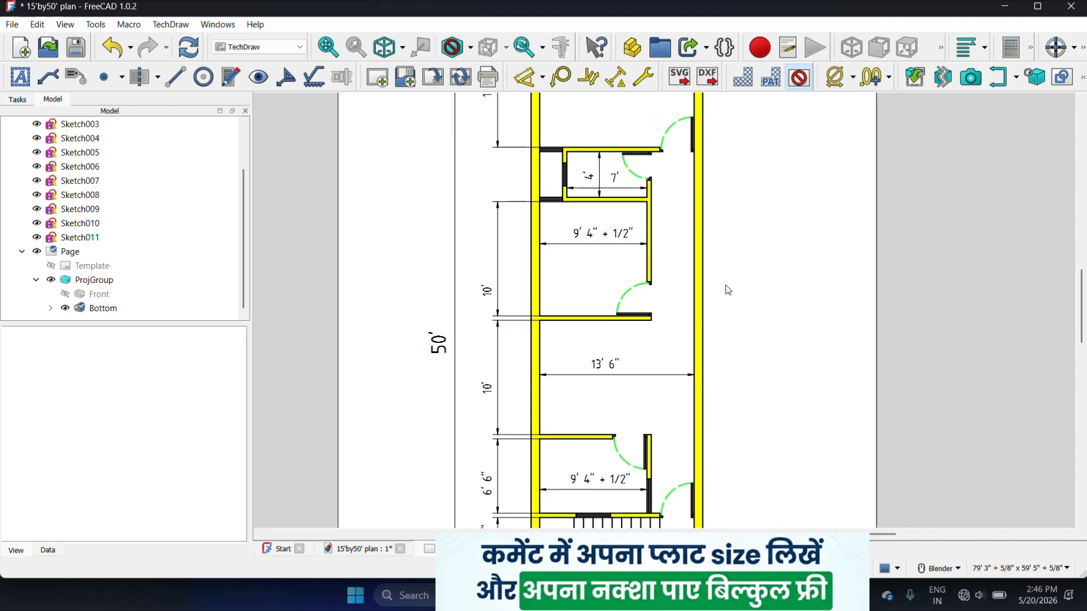
pyautogui.scroll(-3, 728, 289)
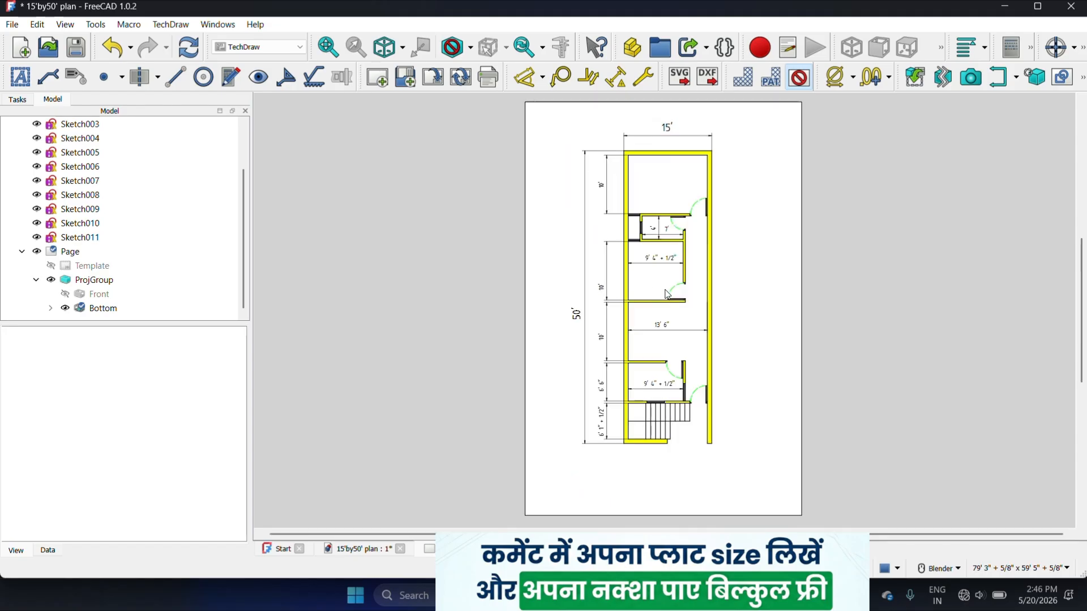
# - Export the page as a PDF named "deflt pln", saving it in the user's home folder instead of the protected Patterns folder
pyautogui.rightClick(742, 264)
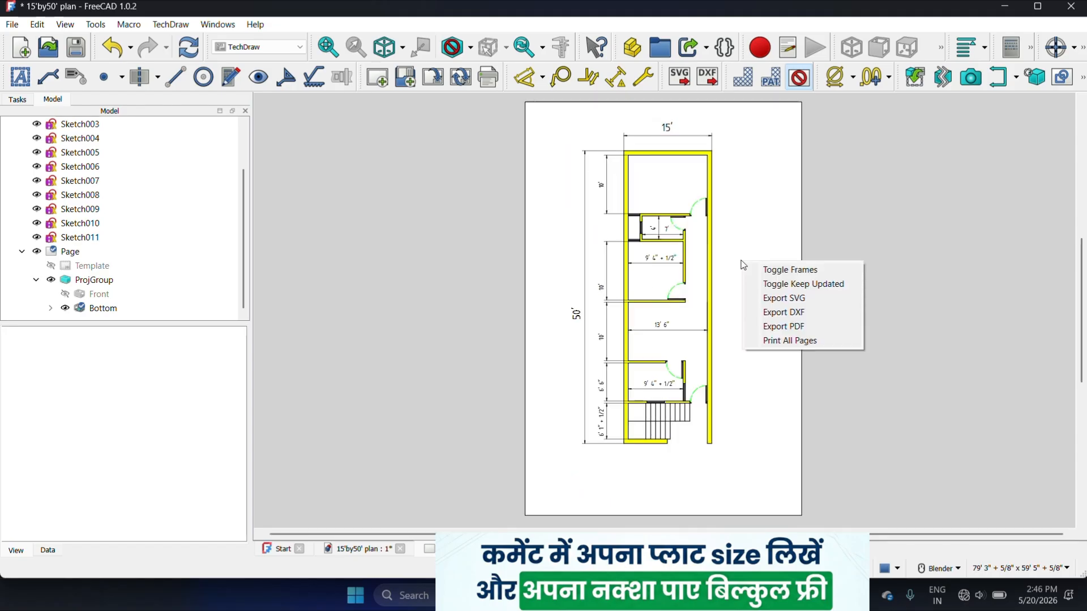
pyautogui.click(791, 329)
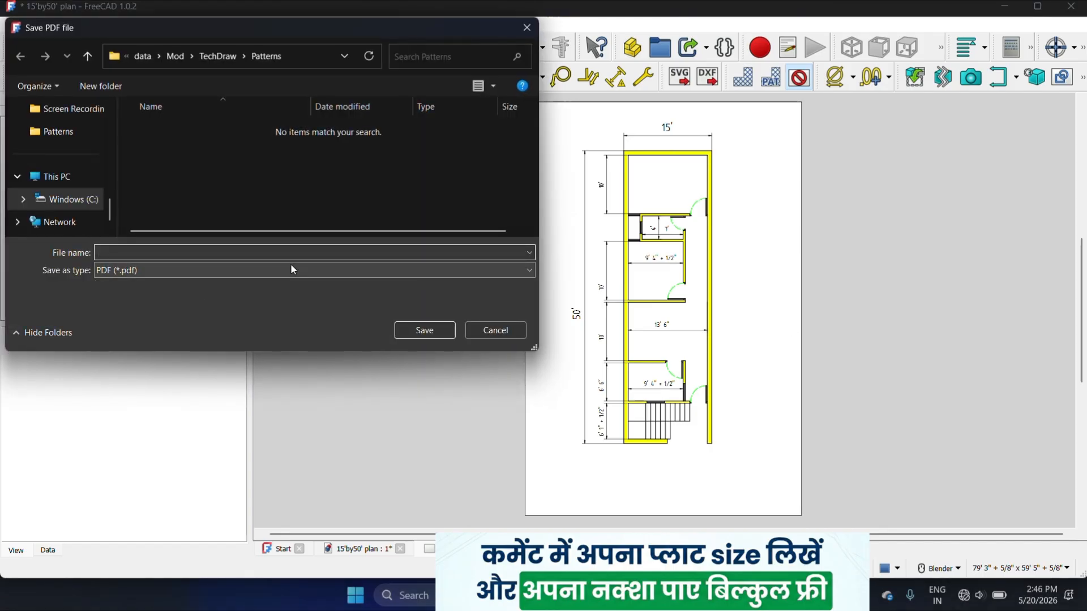
pyautogui.write('deflt pln')
pyautogui.click(438, 331)
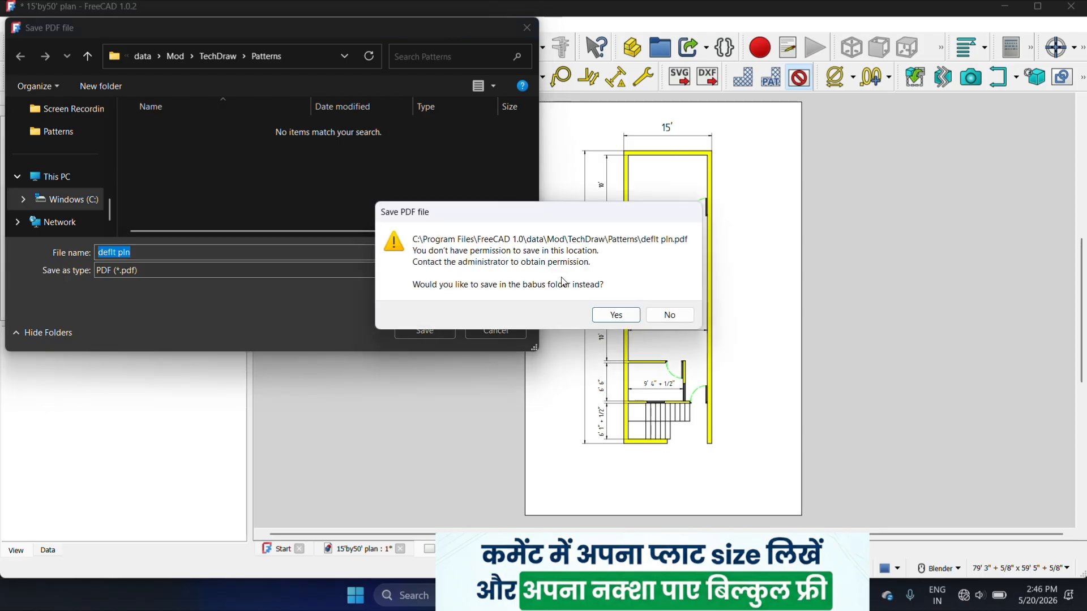
pyautogui.click(616, 314)
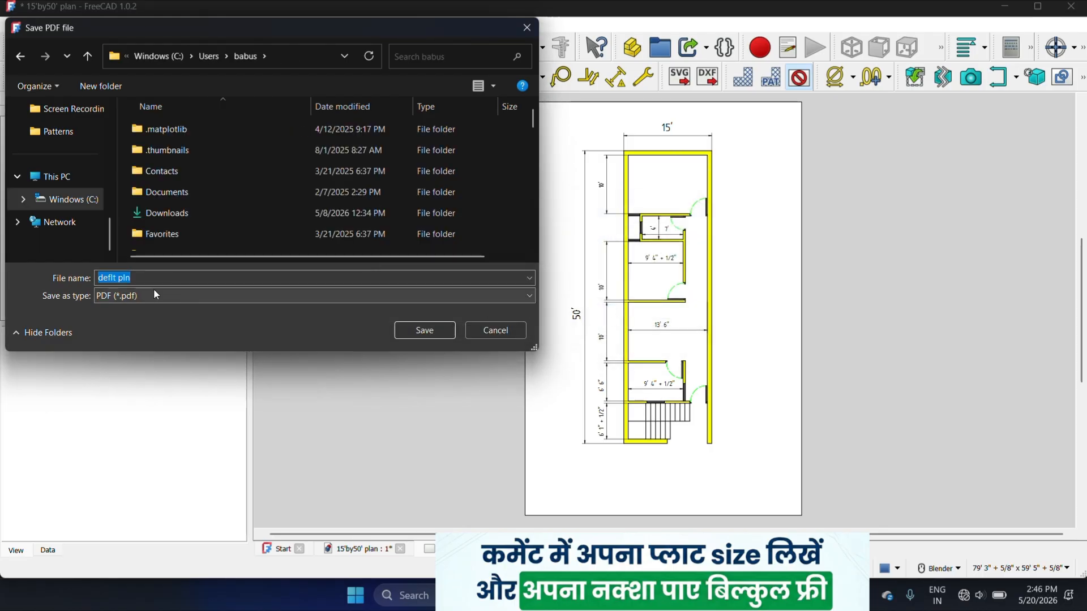
pyautogui.click(427, 330)
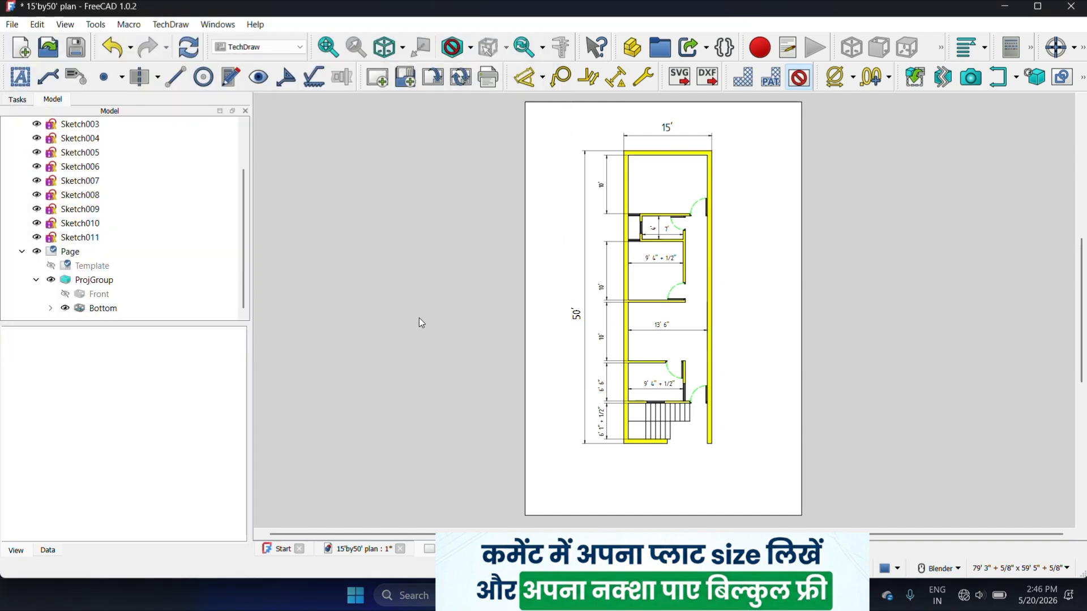
# - Switch to File Explorer and open the exported "deflt pln" PDF from the user's home folder
pyautogui.click(1005, 7)
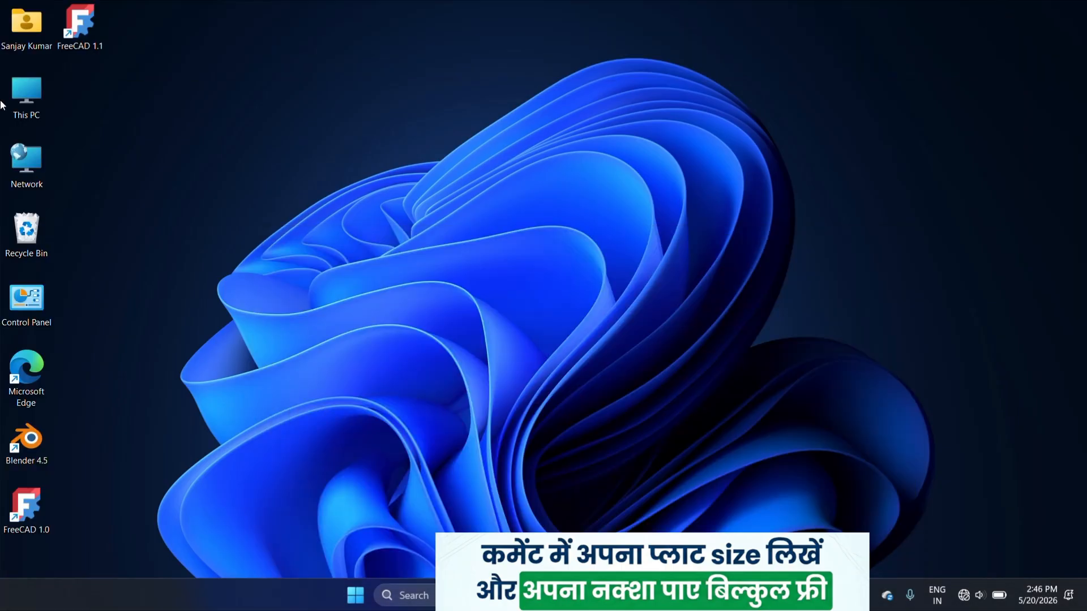
pyautogui.doubleClick(35, 30)
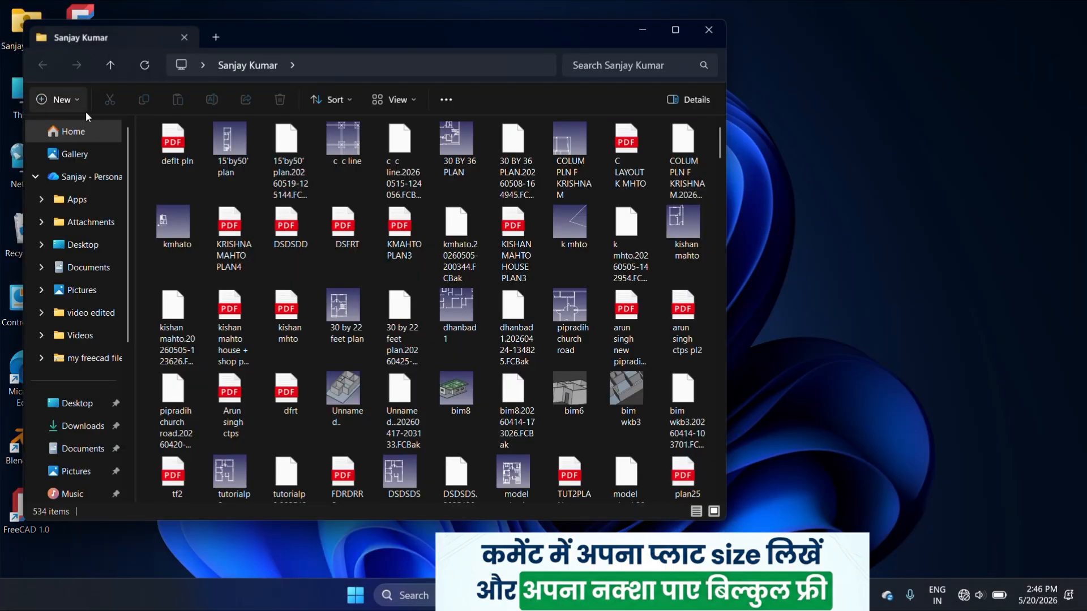
pyautogui.doubleClick(180, 147)
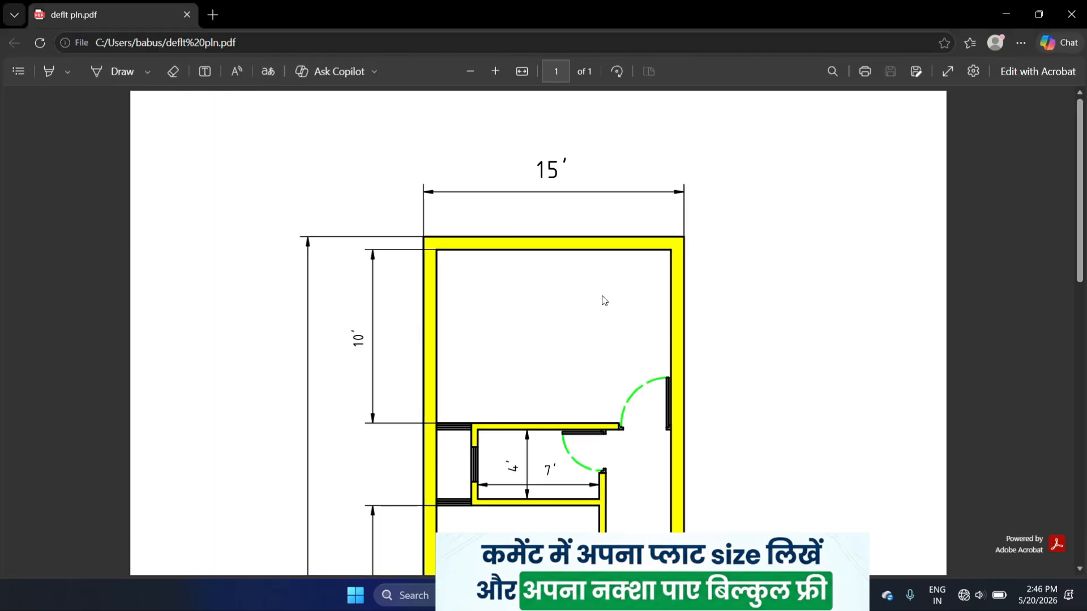
# - Examine the exported PDF's walls, doors, staircase and dimensions across the whole floor plan, both enlarged and reduced
pyautogui.scroll(-3, 603, 301)
pyautogui.keyDown('ctrl'); pyautogui.scroll(4, 603, 301); pyautogui.keyUp('ctrl')
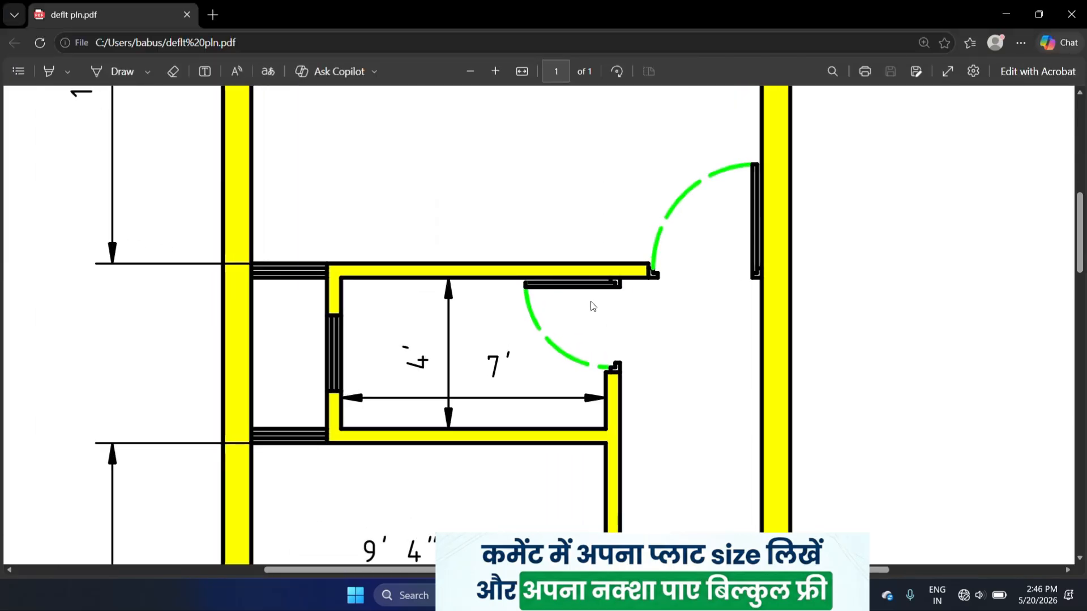
pyautogui.scroll(-10, 563, 254)
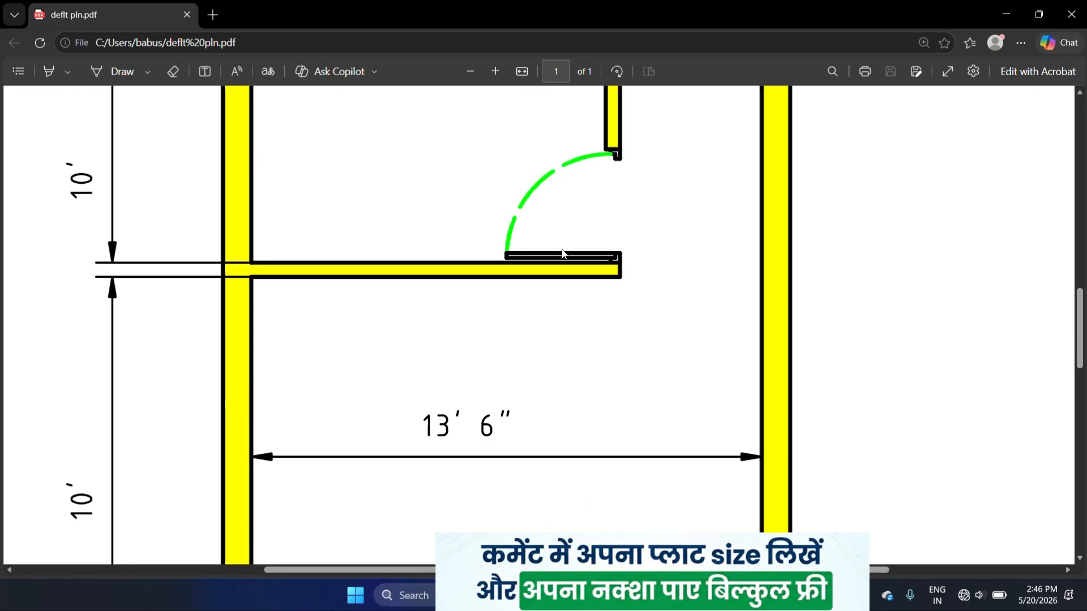
pyautogui.keyDown('ctrl'); pyautogui.scroll(-4, 563, 254); pyautogui.keyUp('ctrl')
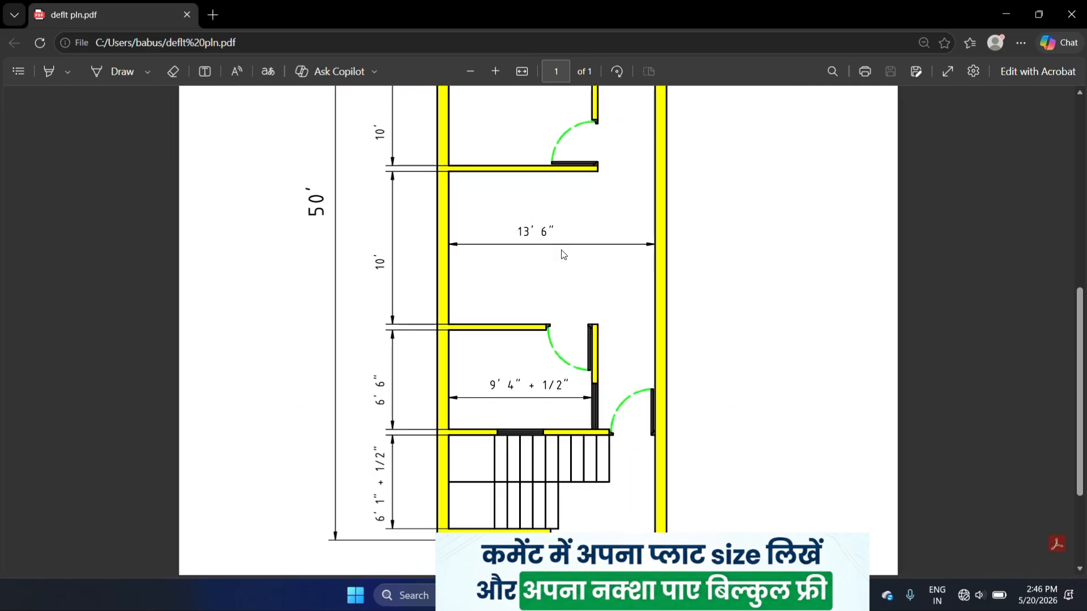
pyautogui.scroll(3, 563, 253)
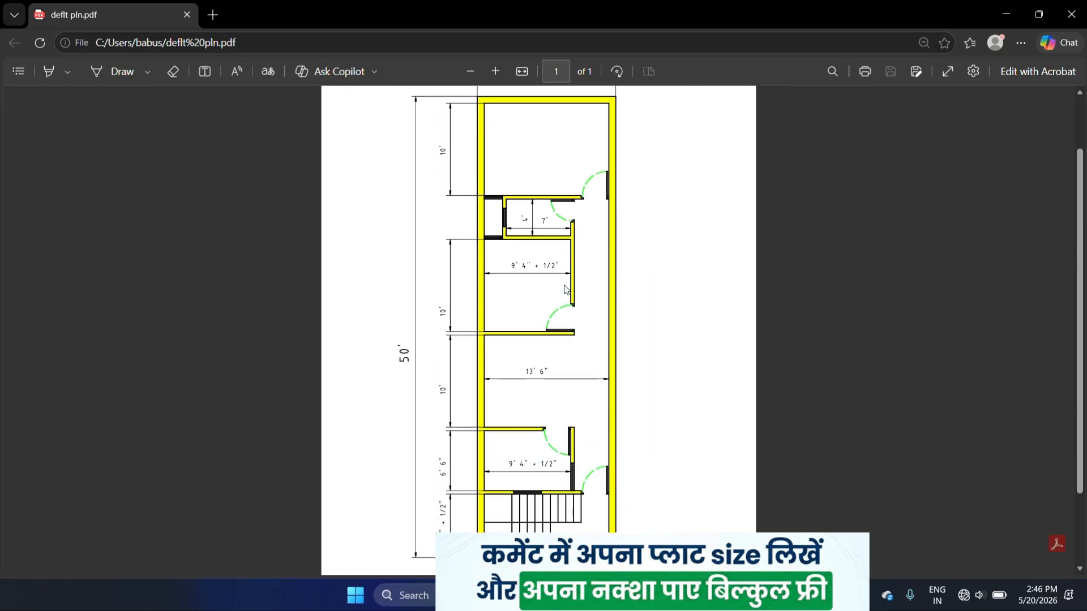
pyautogui.scroll(2, 563, 285)
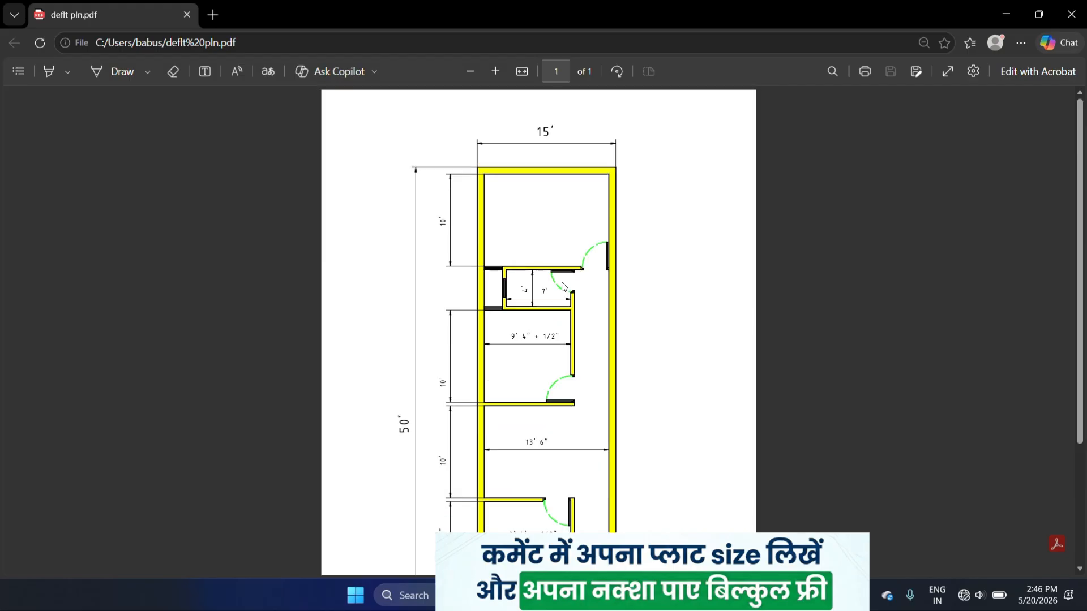
pyautogui.scroll(-4, 563, 285)
pyautogui.scroll(4, 557, 280)
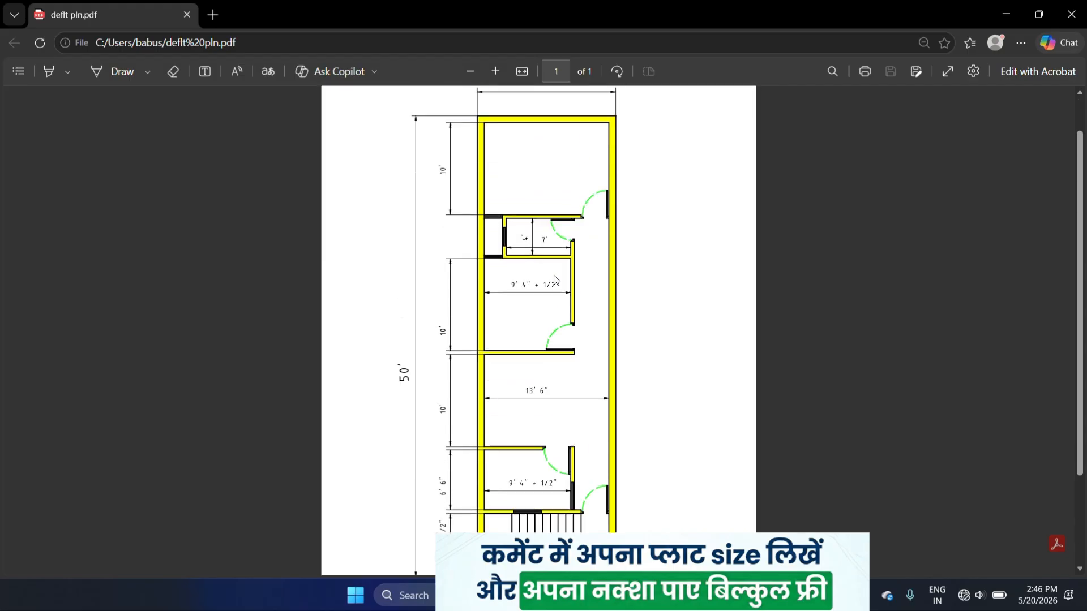
pyautogui.scroll(-4, 555, 279)
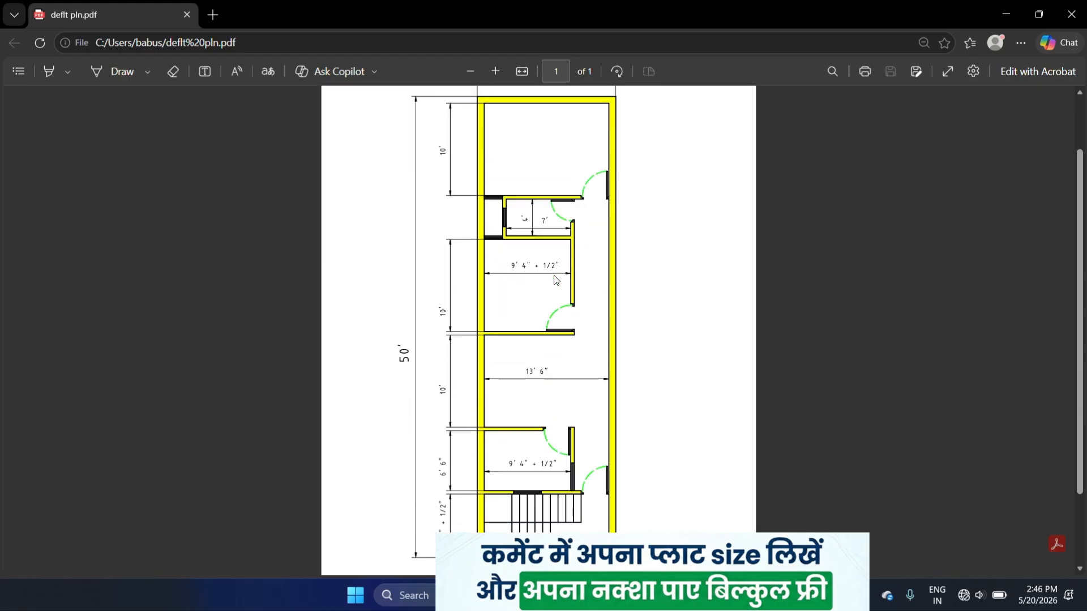
pyautogui.scroll(4, 611, 379)
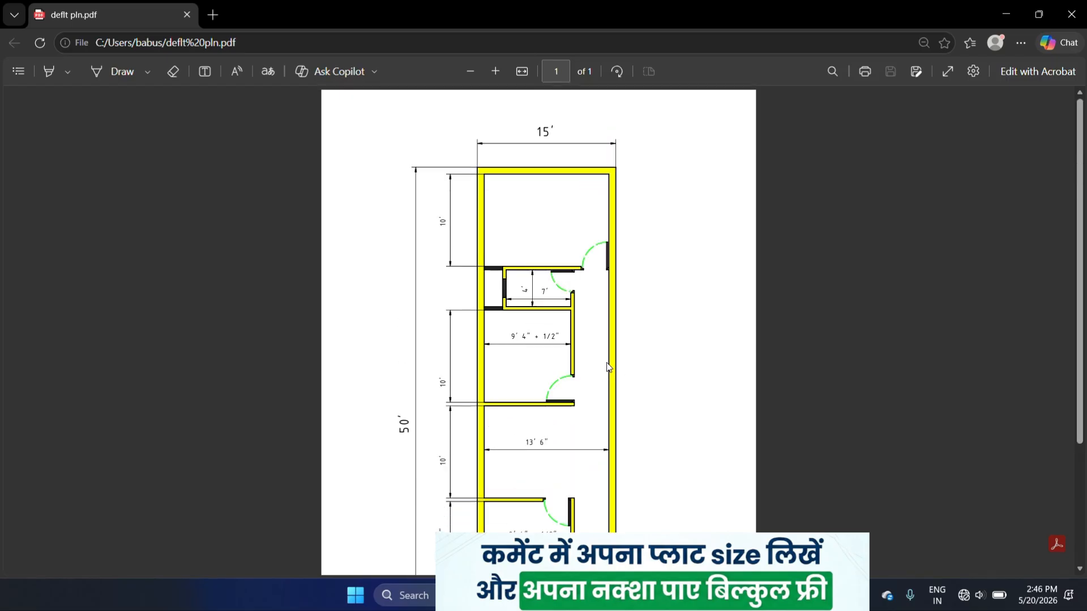